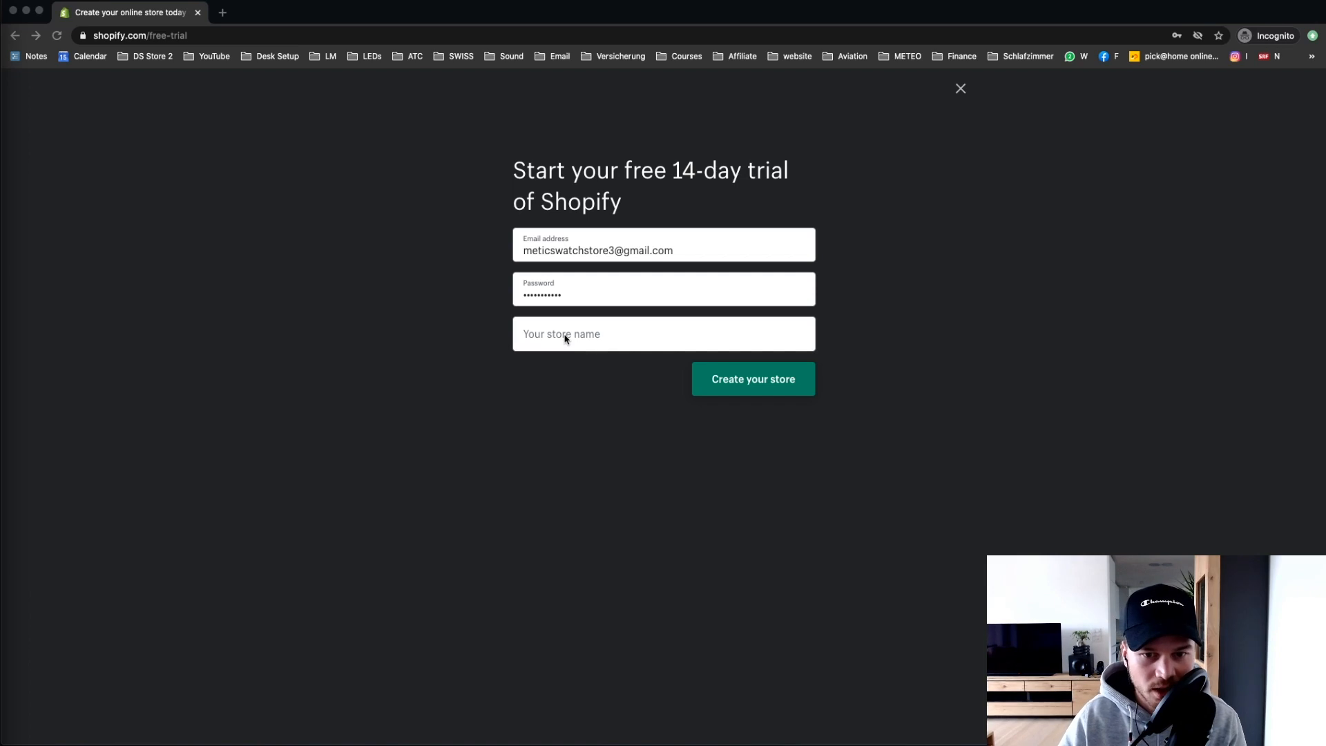
Step: Create the free-trial store named 'MeticsWatches Store', with no space in MeticsWatches
type("Metics Watches Store")
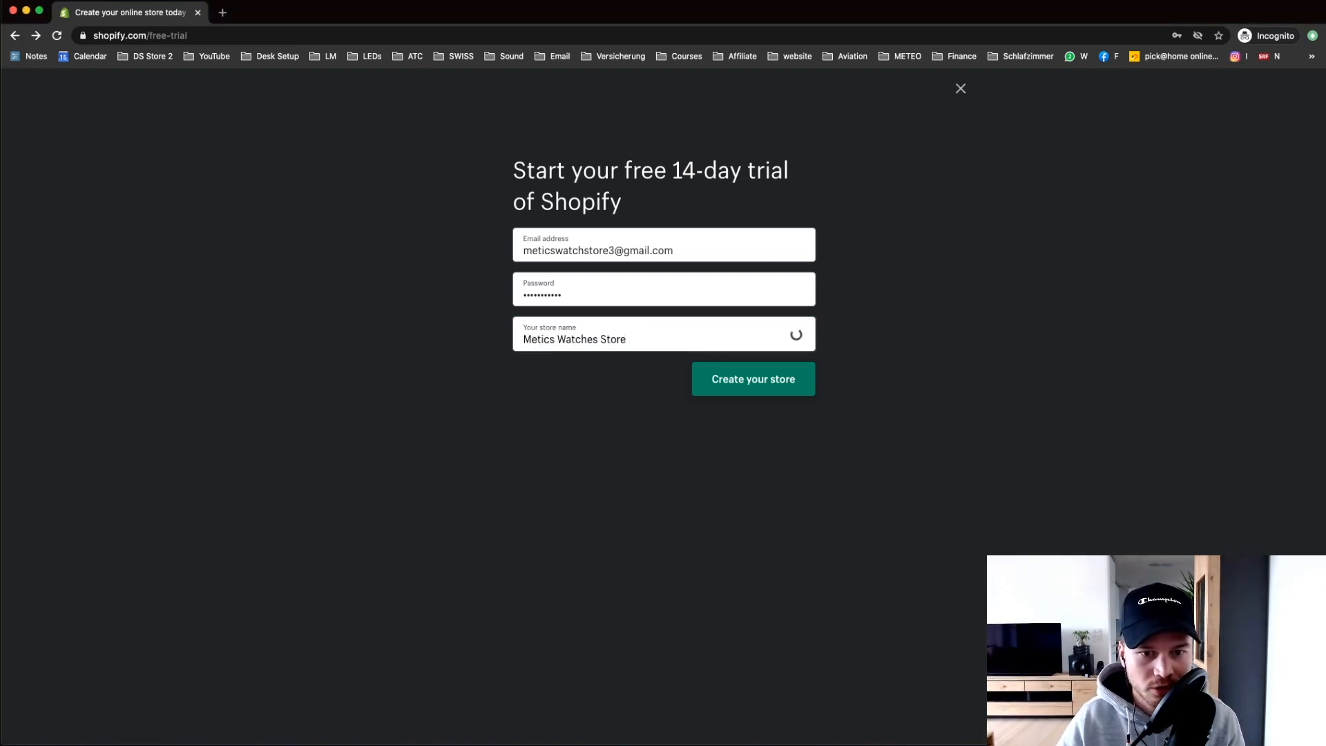
left_click(559, 339)
key("BackSpace")
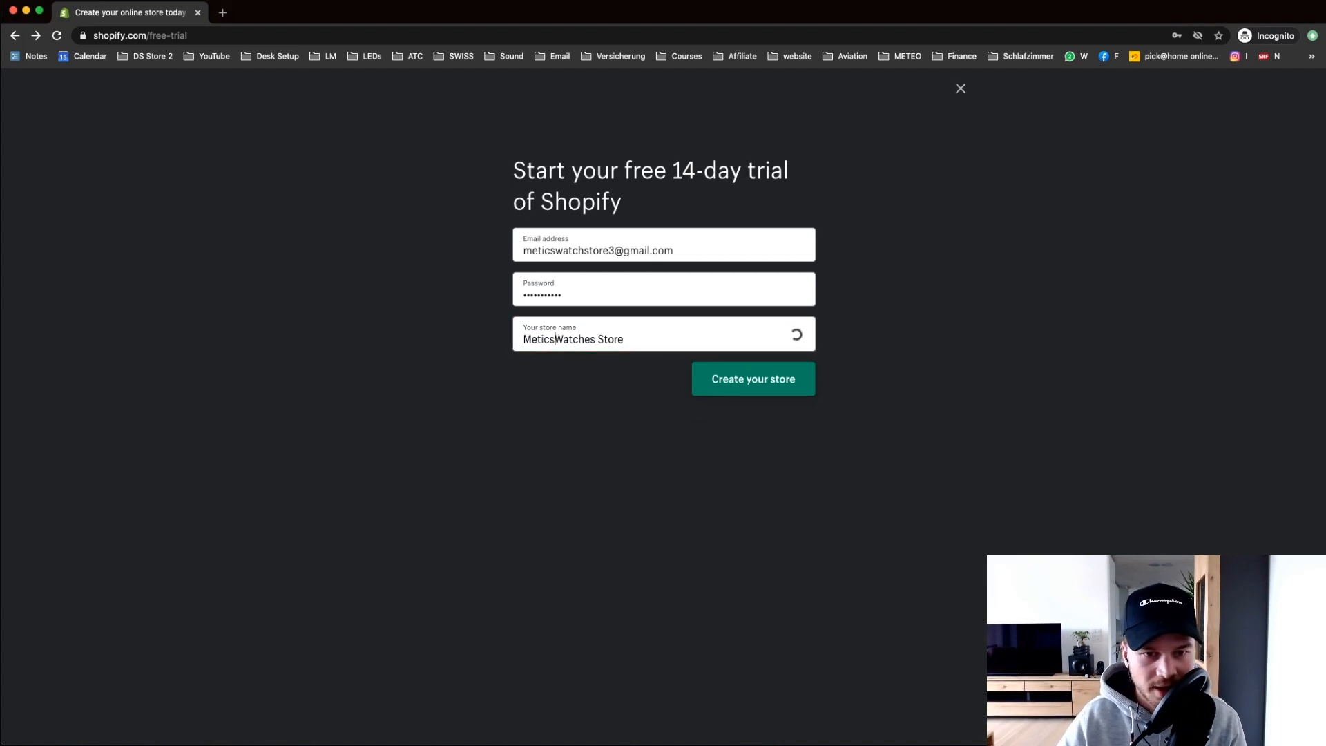
left_click(746, 385)
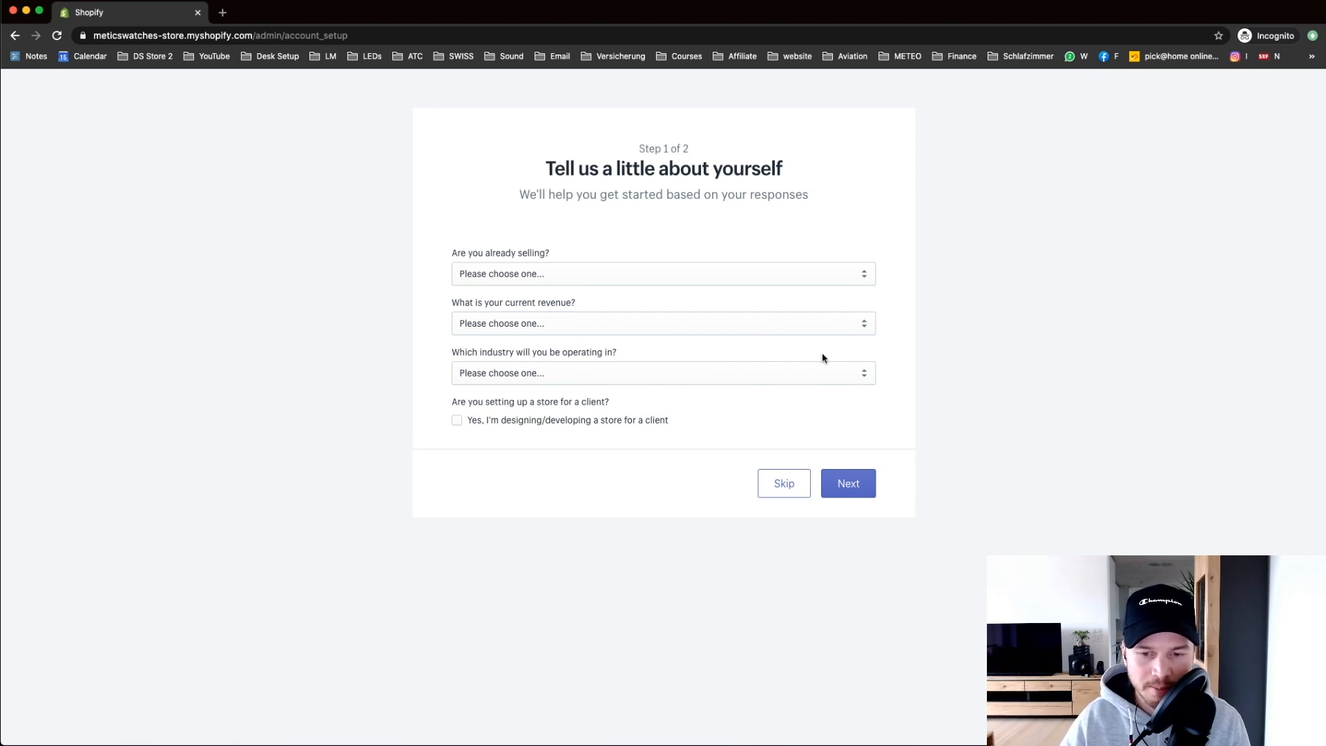
Step: Skip the first setup questionnaire step
left_click(777, 489)
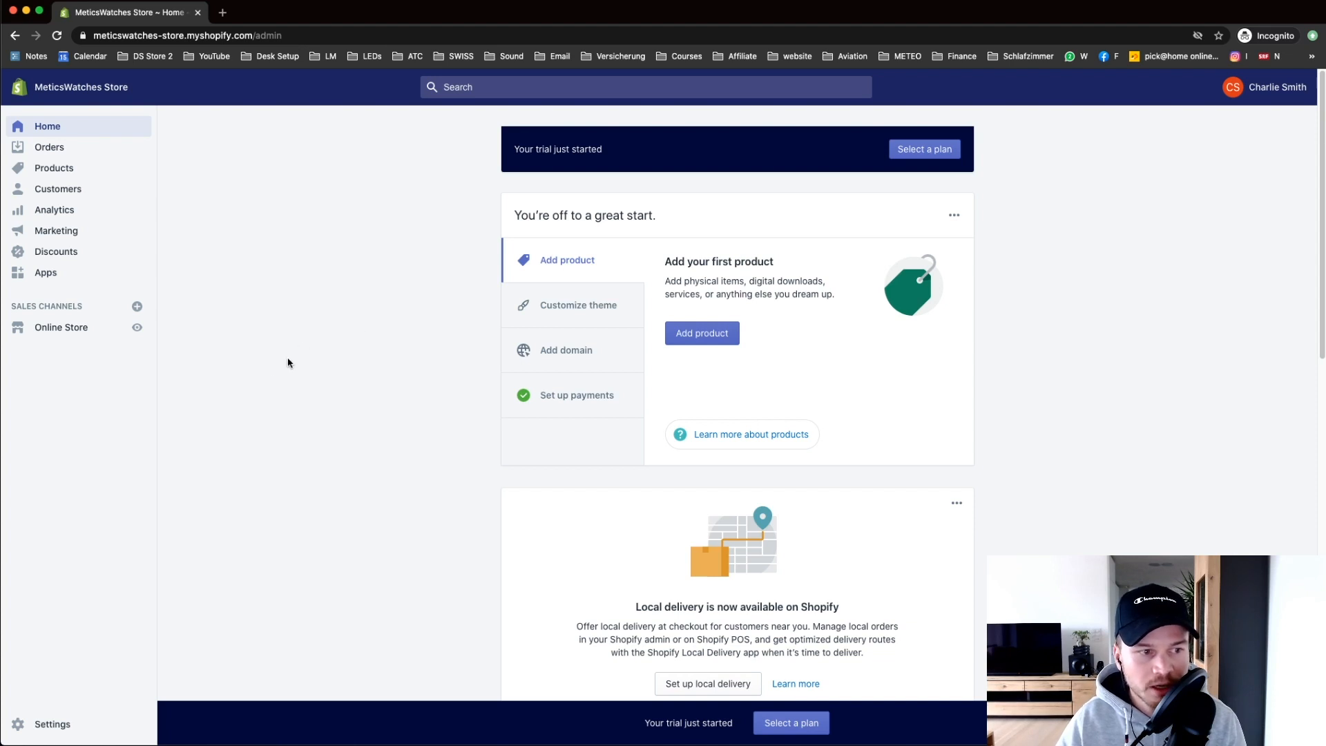
Step: Go to Online Store themes and scroll down to the Theme library section
left_click(76, 329)
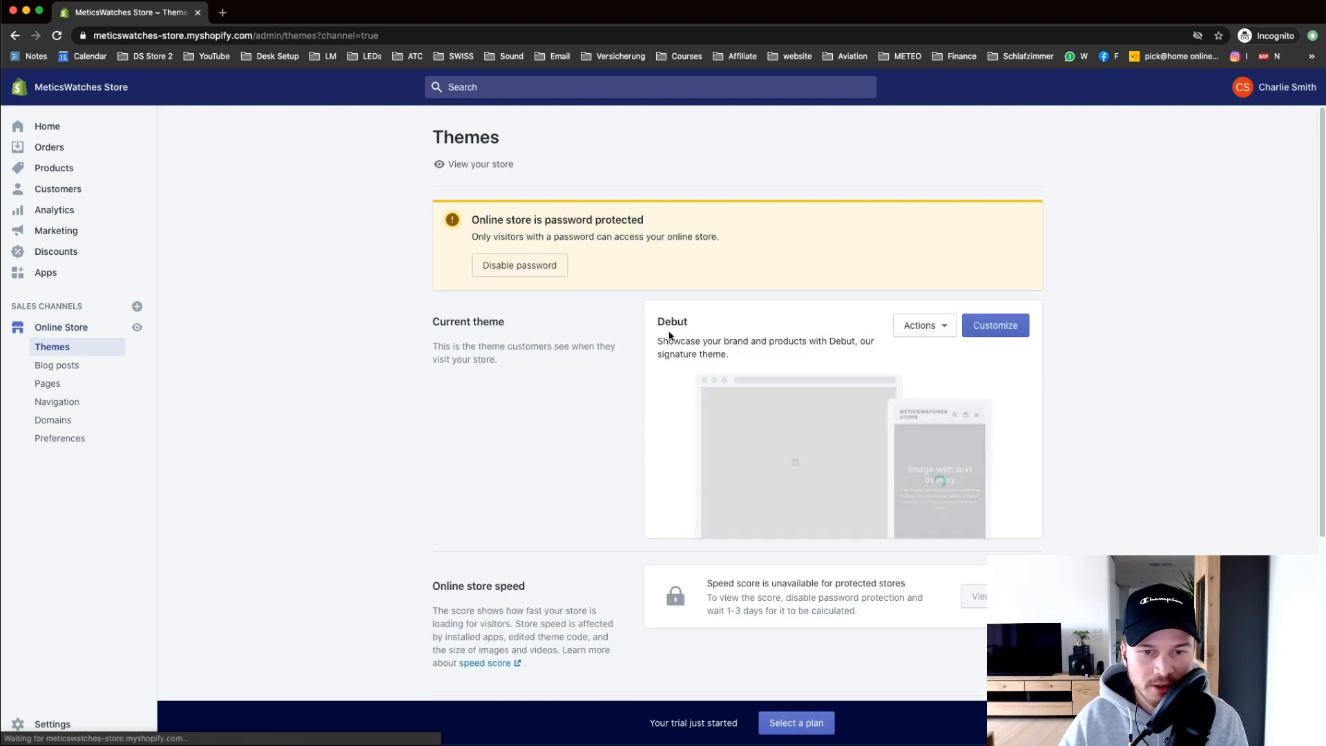
left_click_drag(659, 323, 727, 329)
left_click(1155, 317)
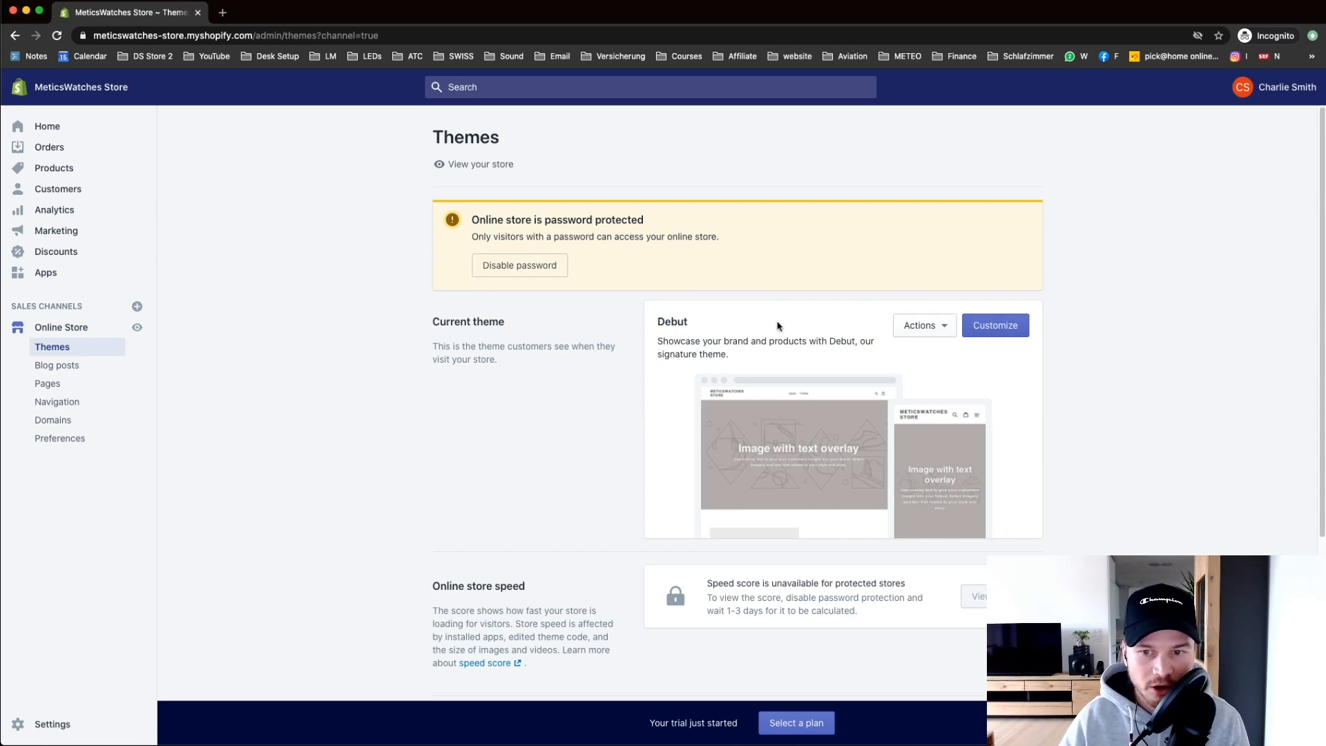
scroll(768, 322, "down", 3)
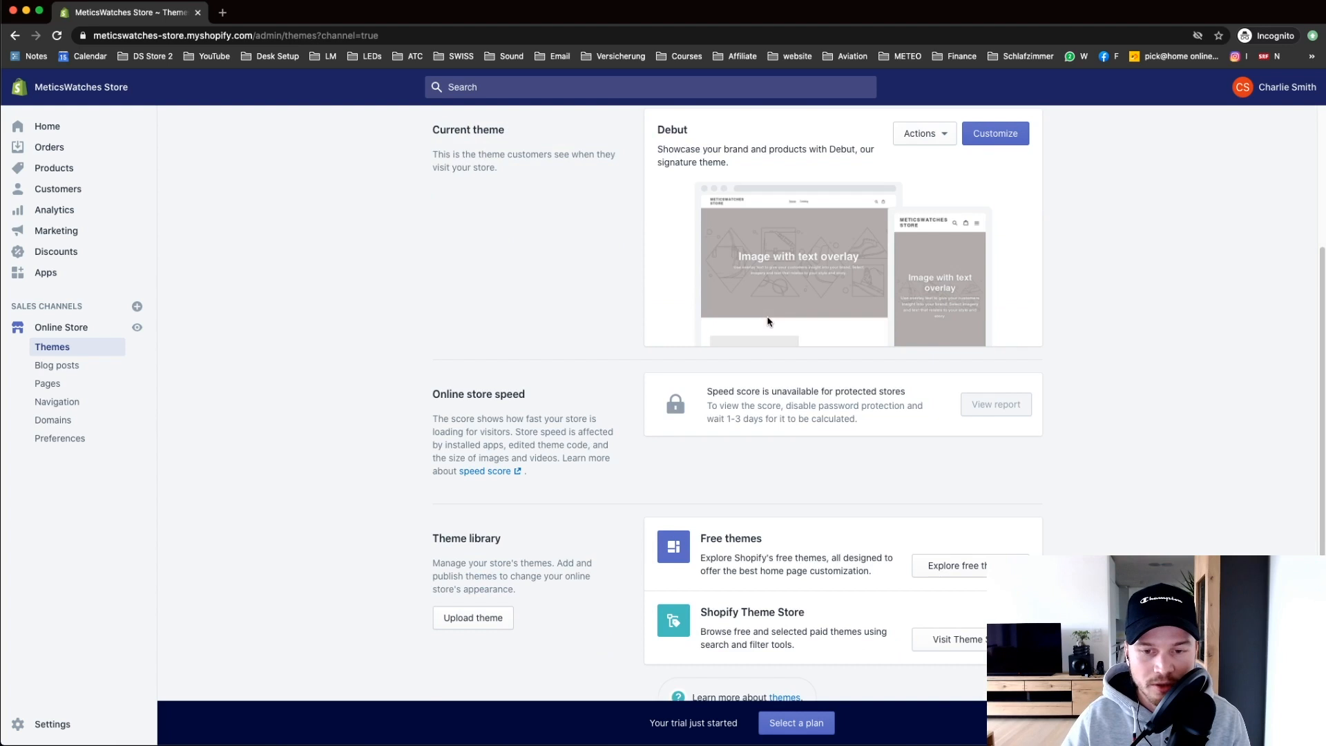
scroll(808, 297, "up", 2)
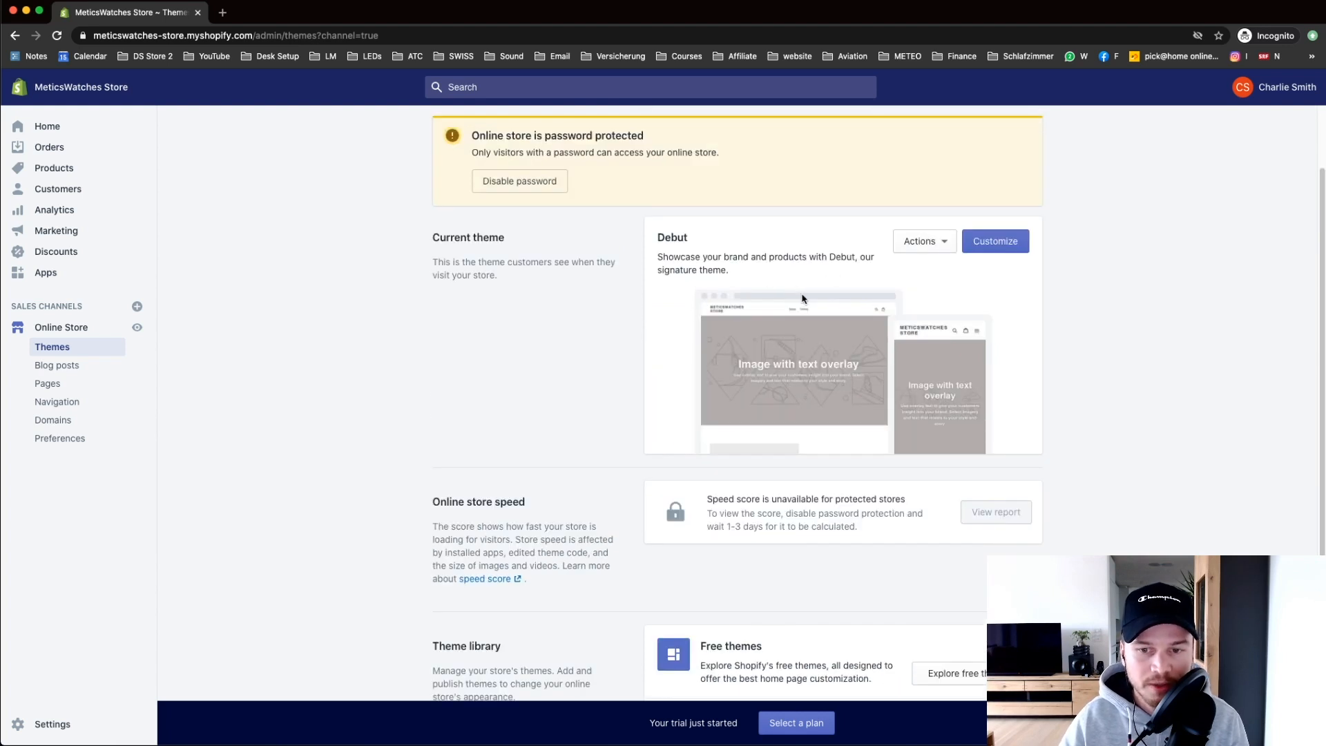
scroll(803, 298, "down", 2)
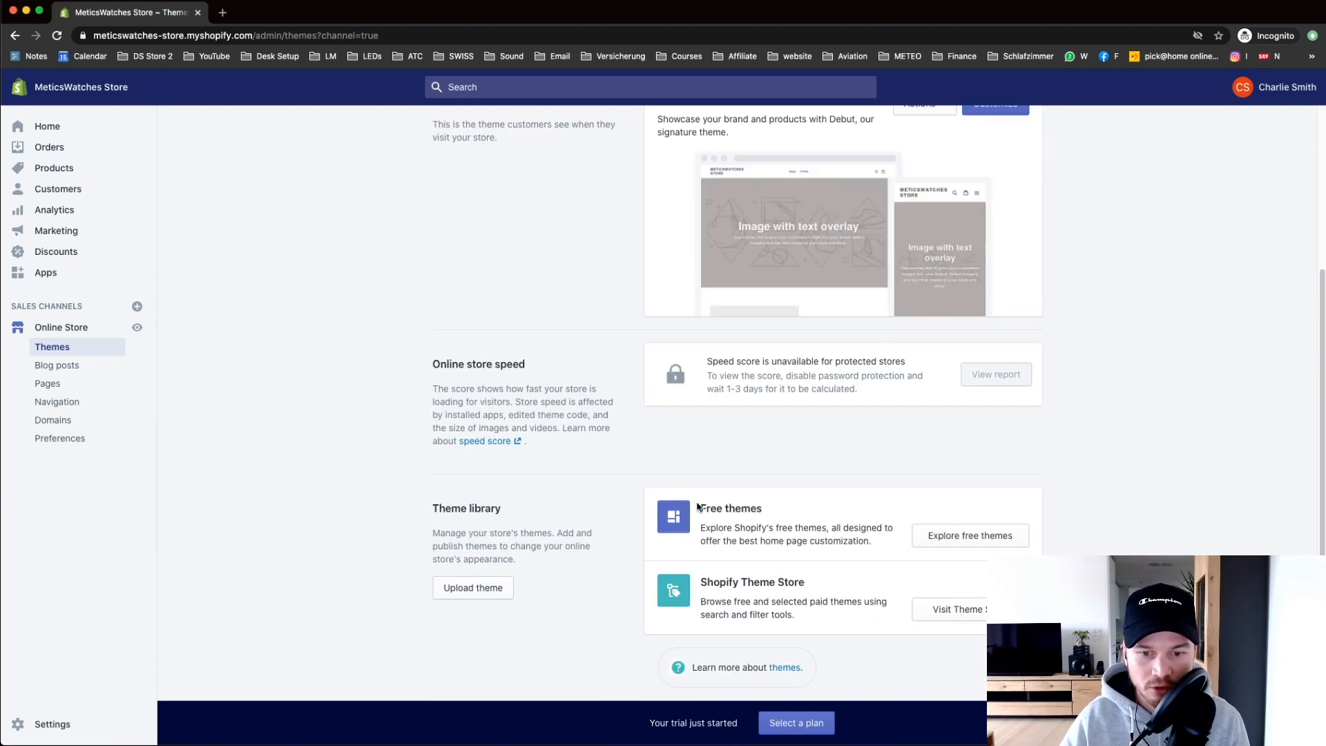
Step: Add the free Brooklyn theme in its Classic style to the theme library
left_click(937, 534)
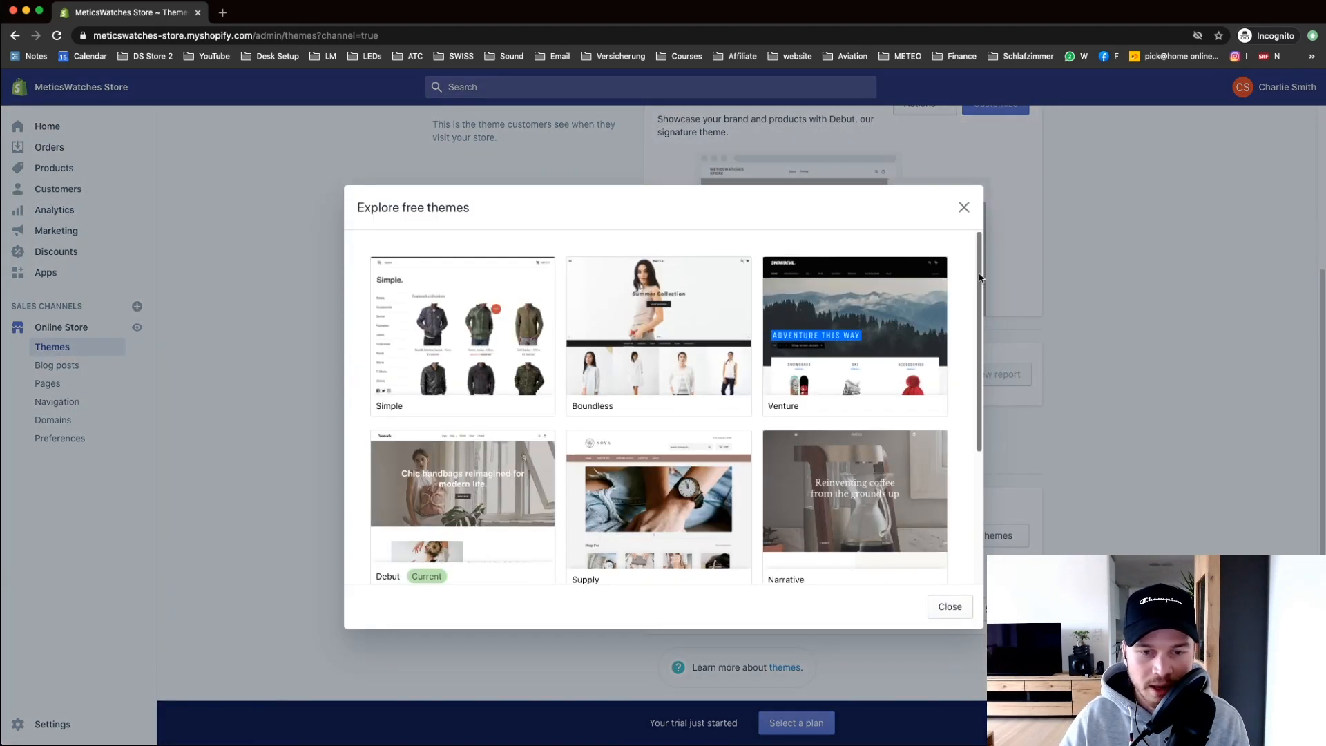
scroll(765, 359, "down", 5)
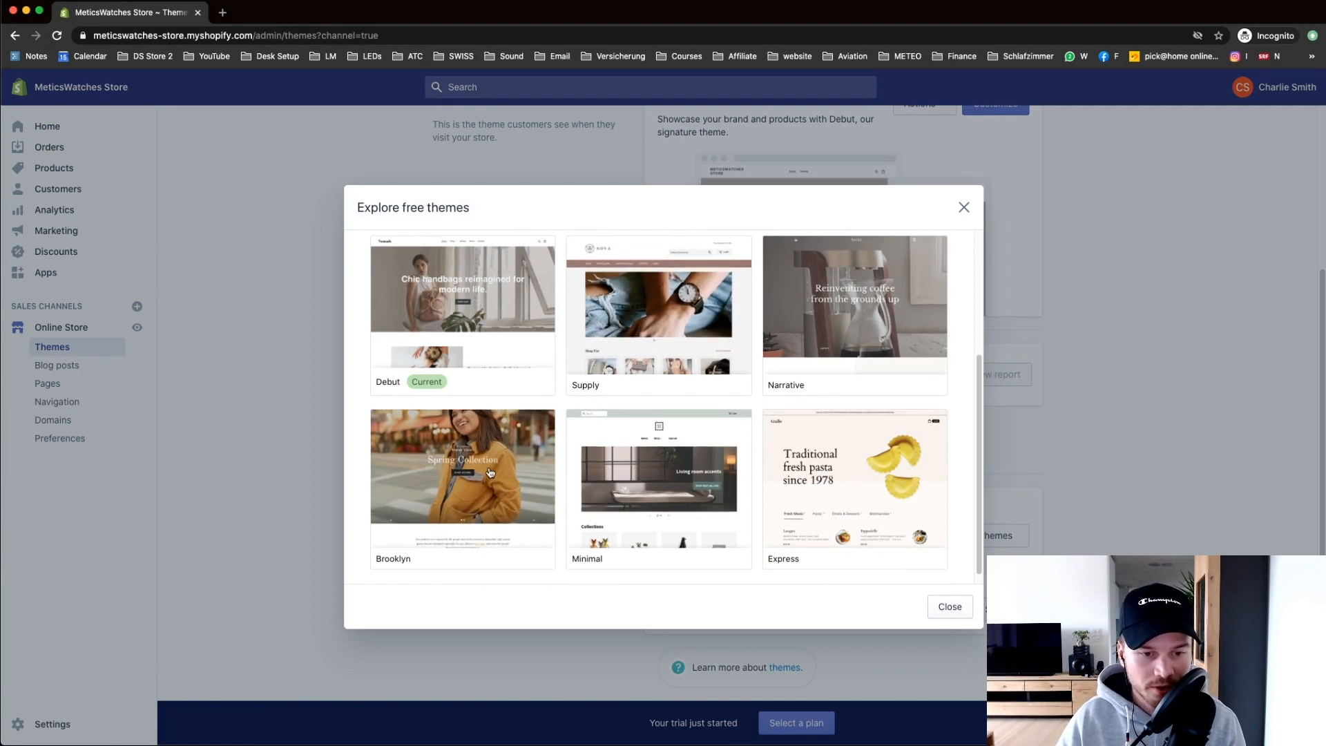
left_click(454, 489)
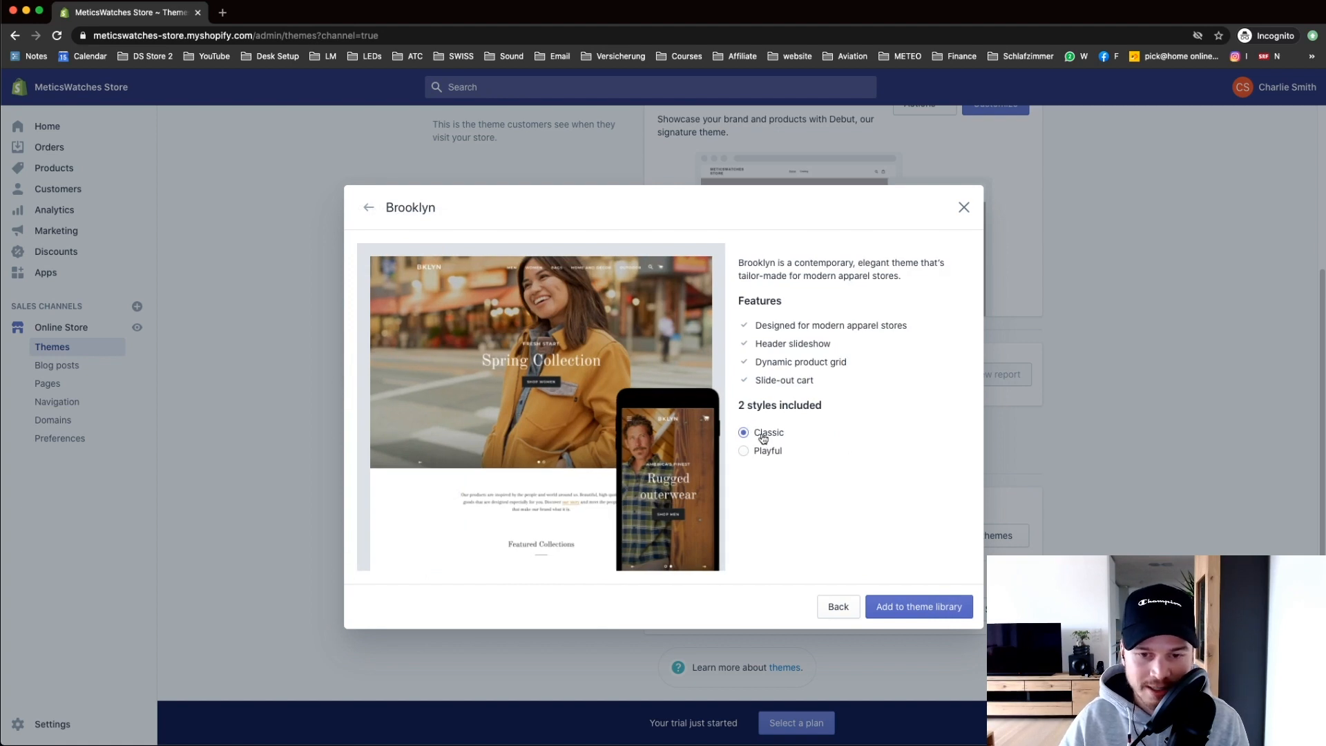
left_click(743, 452)
left_click(743, 433)
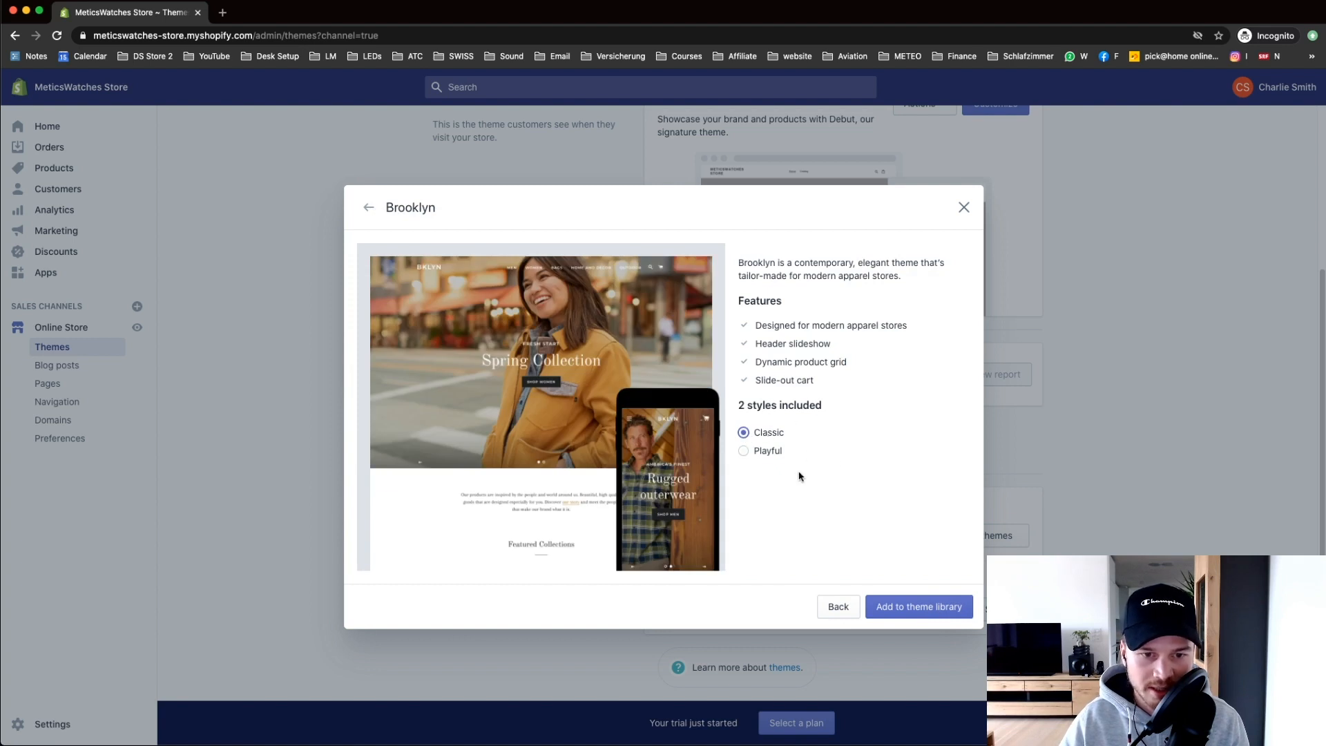
left_click(912, 609)
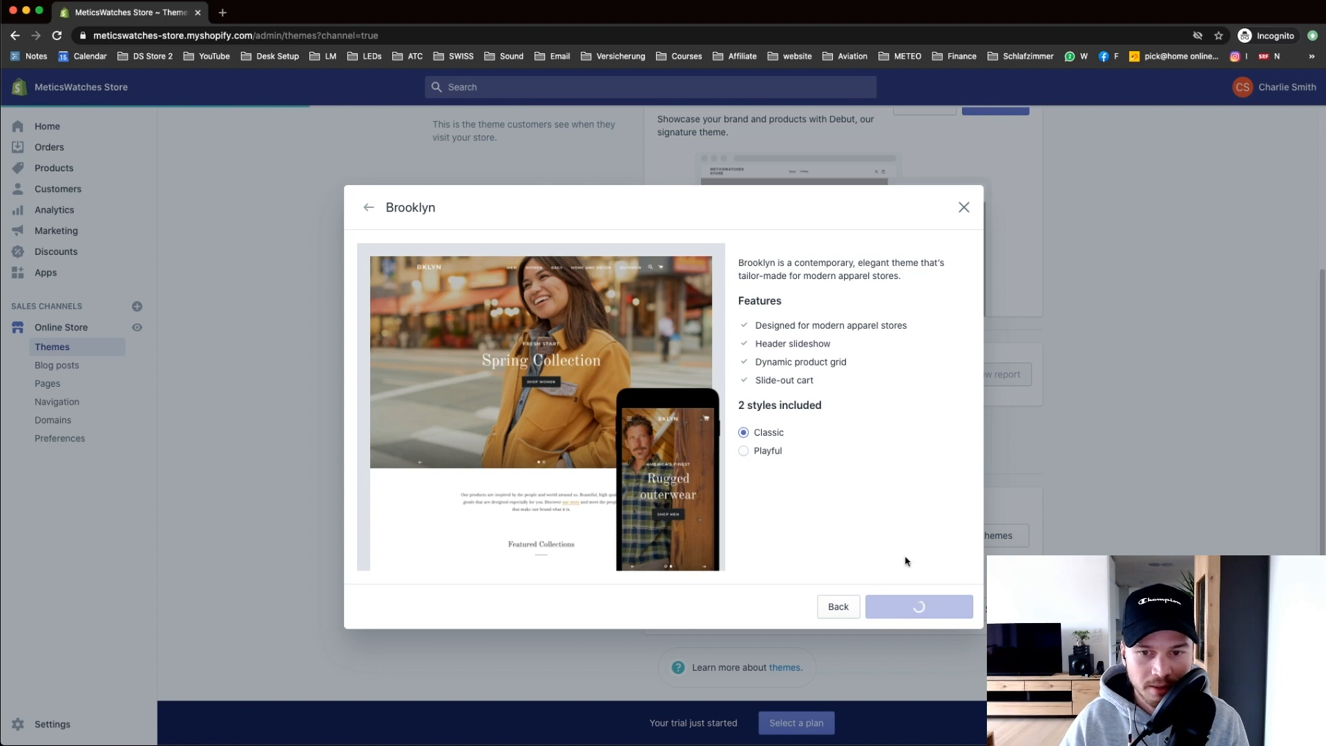
Step: Publish Brooklyn as the current theme, replacing Debut, and open it for customizing
scroll(1055, 518, "down", 2)
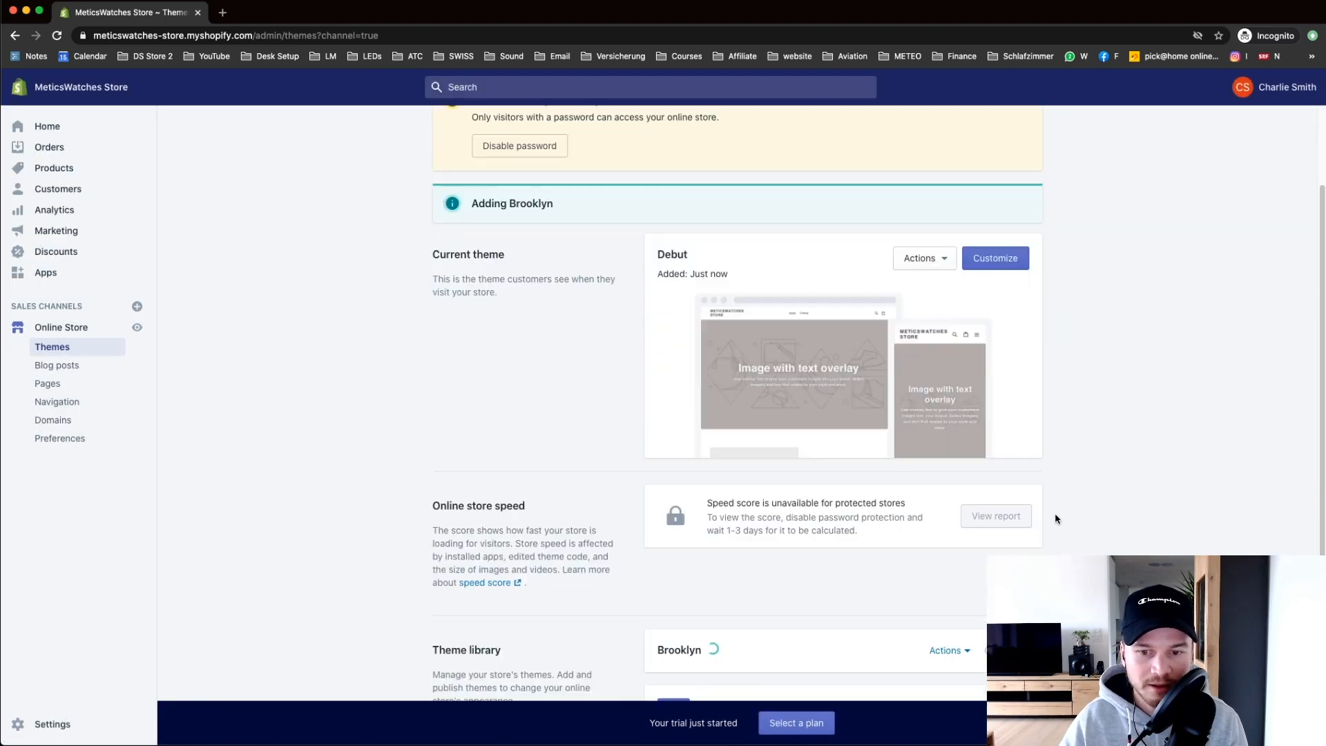
scroll(746, 494, "down", 2)
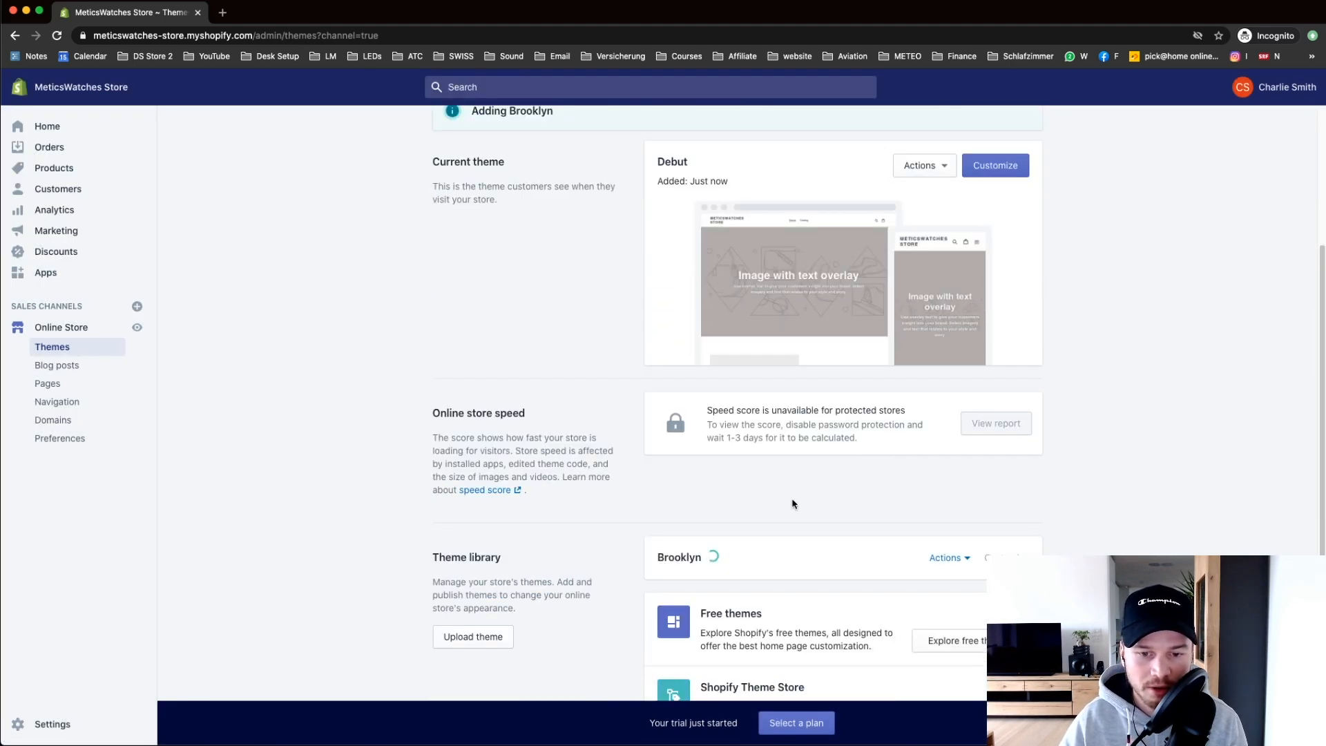
scroll(794, 504, "down", 2)
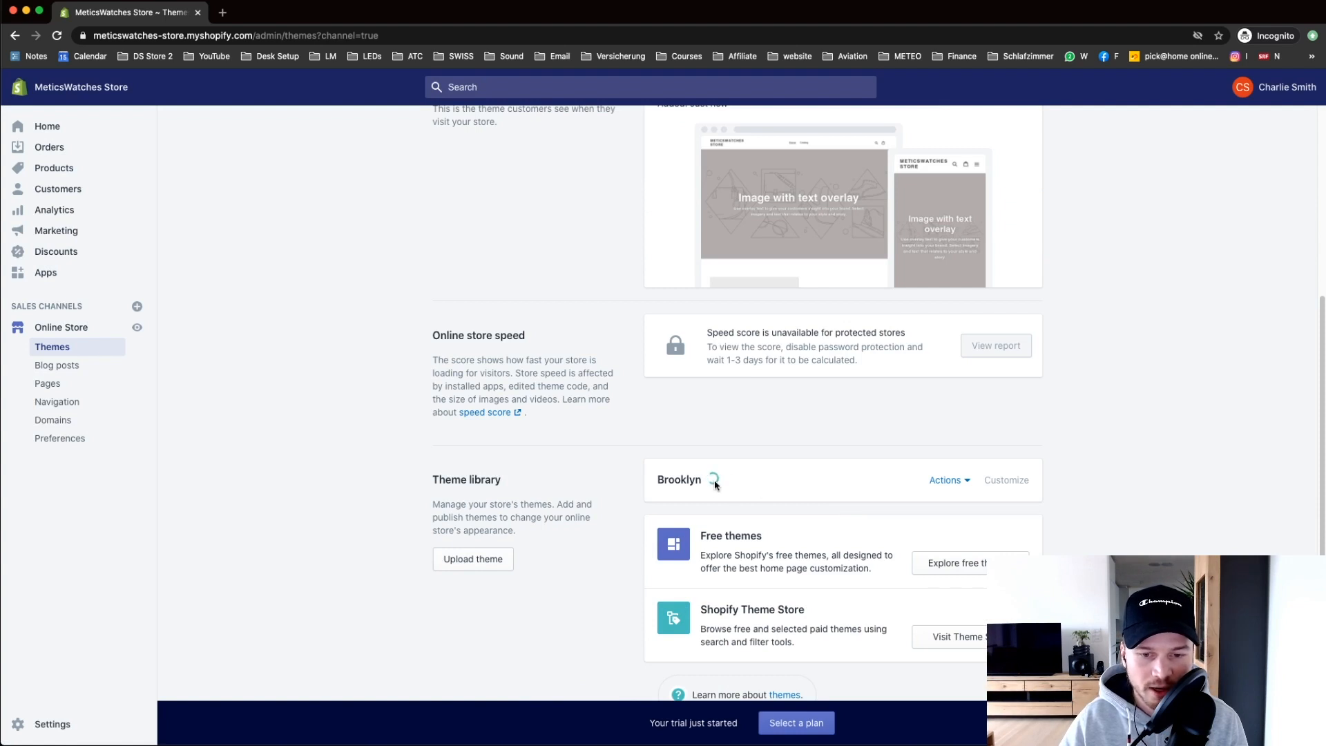
scroll(822, 476, "up", 3)
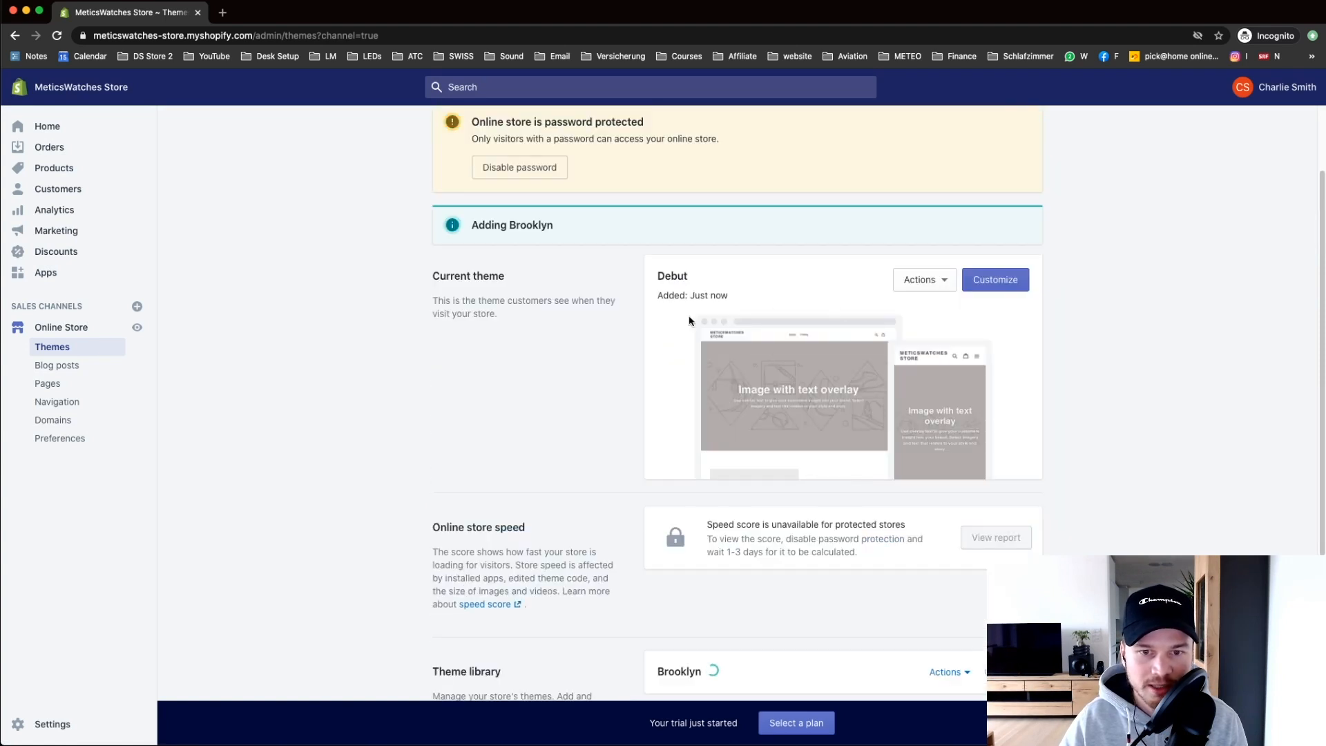
scroll(782, 458, "down", 3)
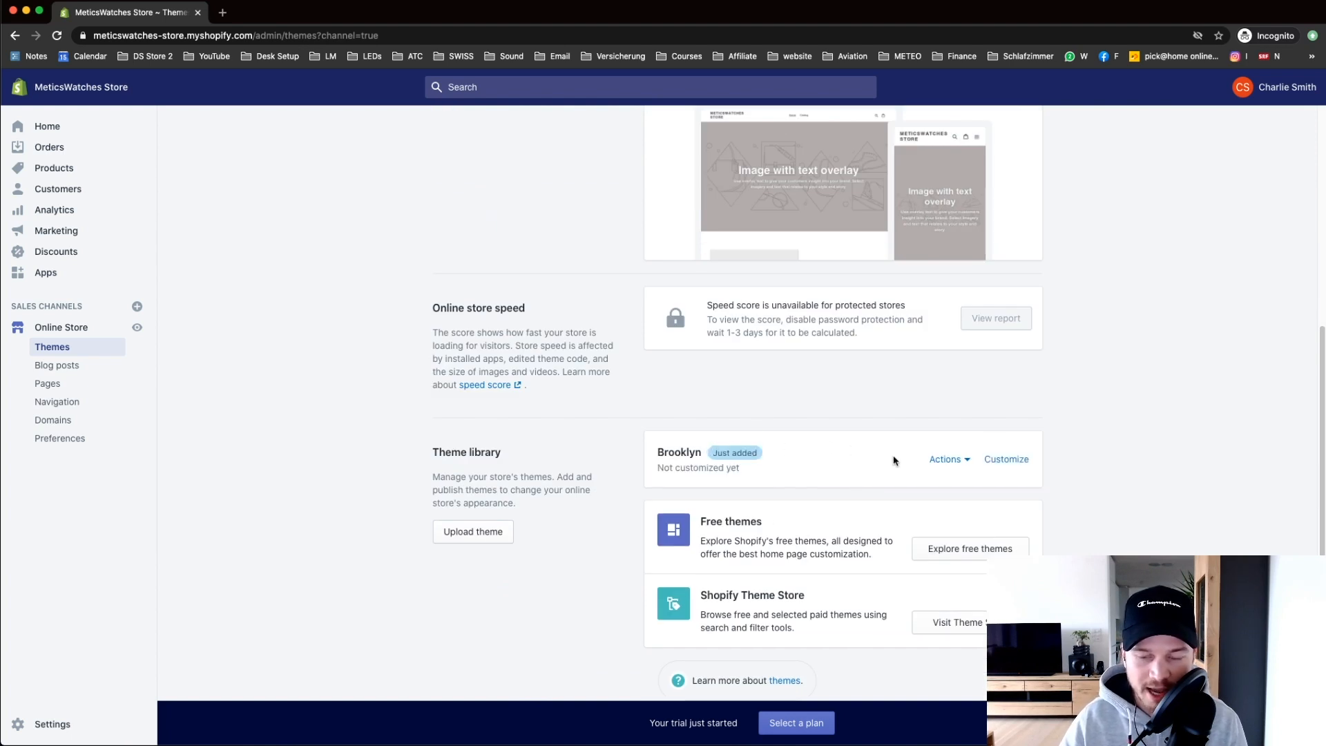
left_click(945, 459)
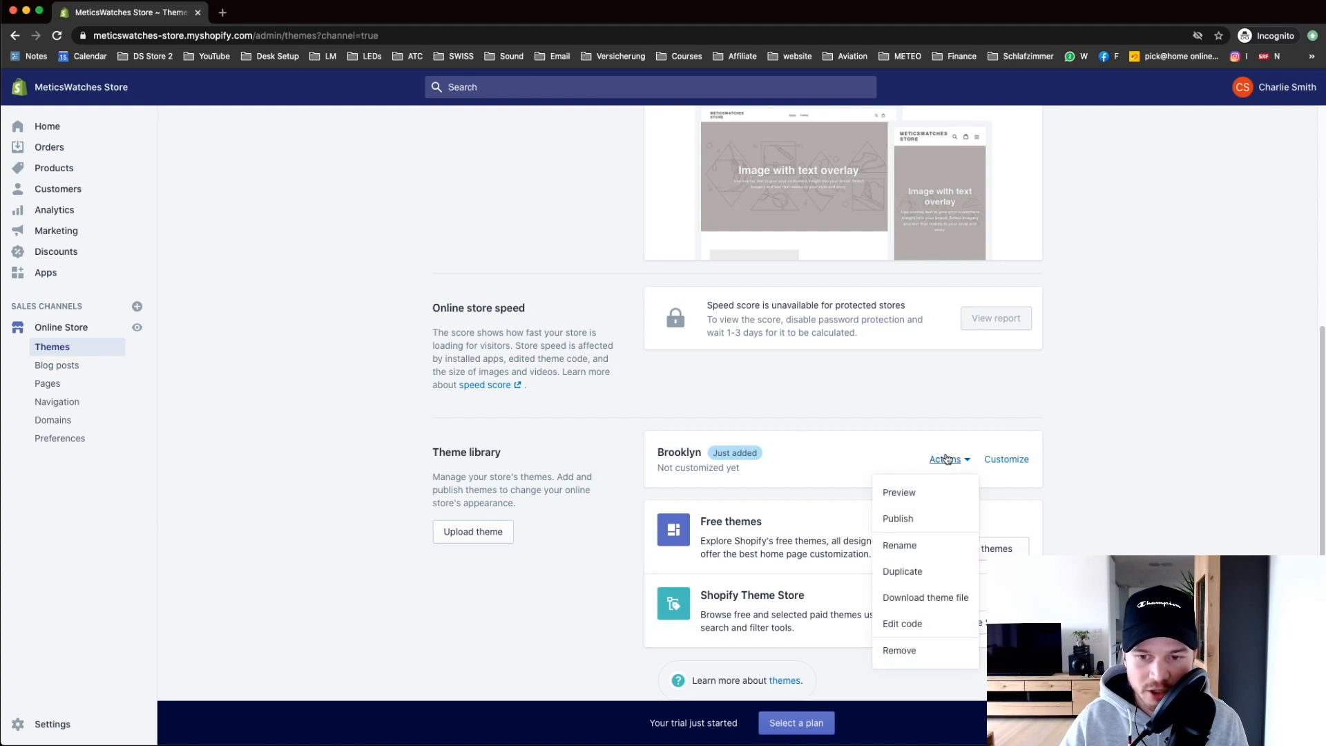
left_click(899, 519)
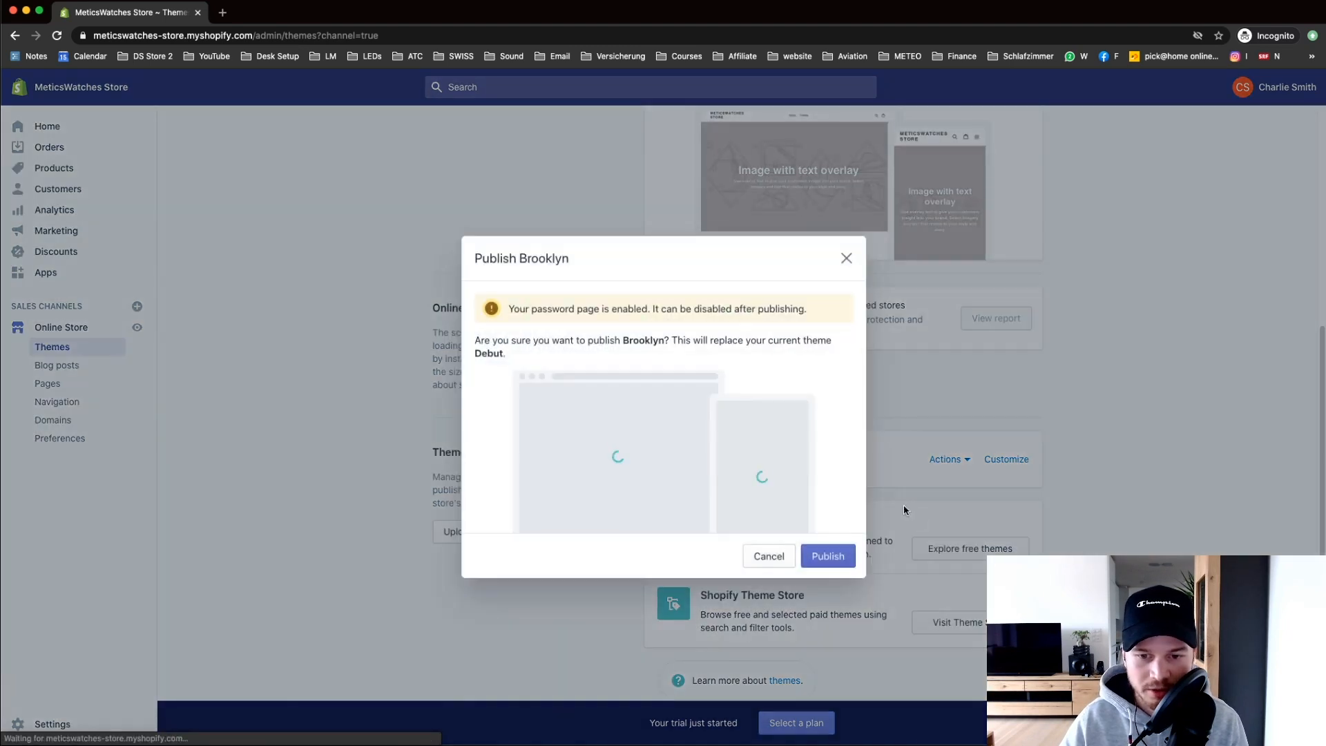
left_click(829, 555)
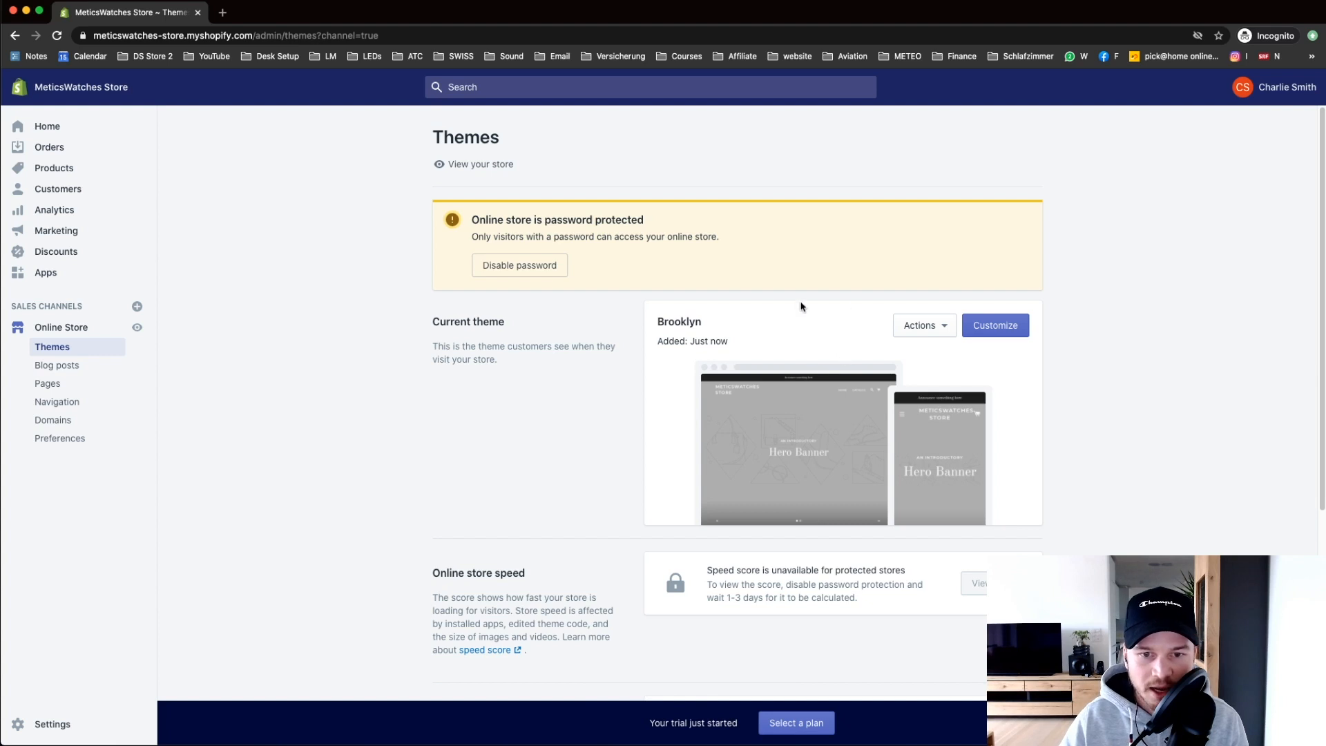
left_click(1012, 334)
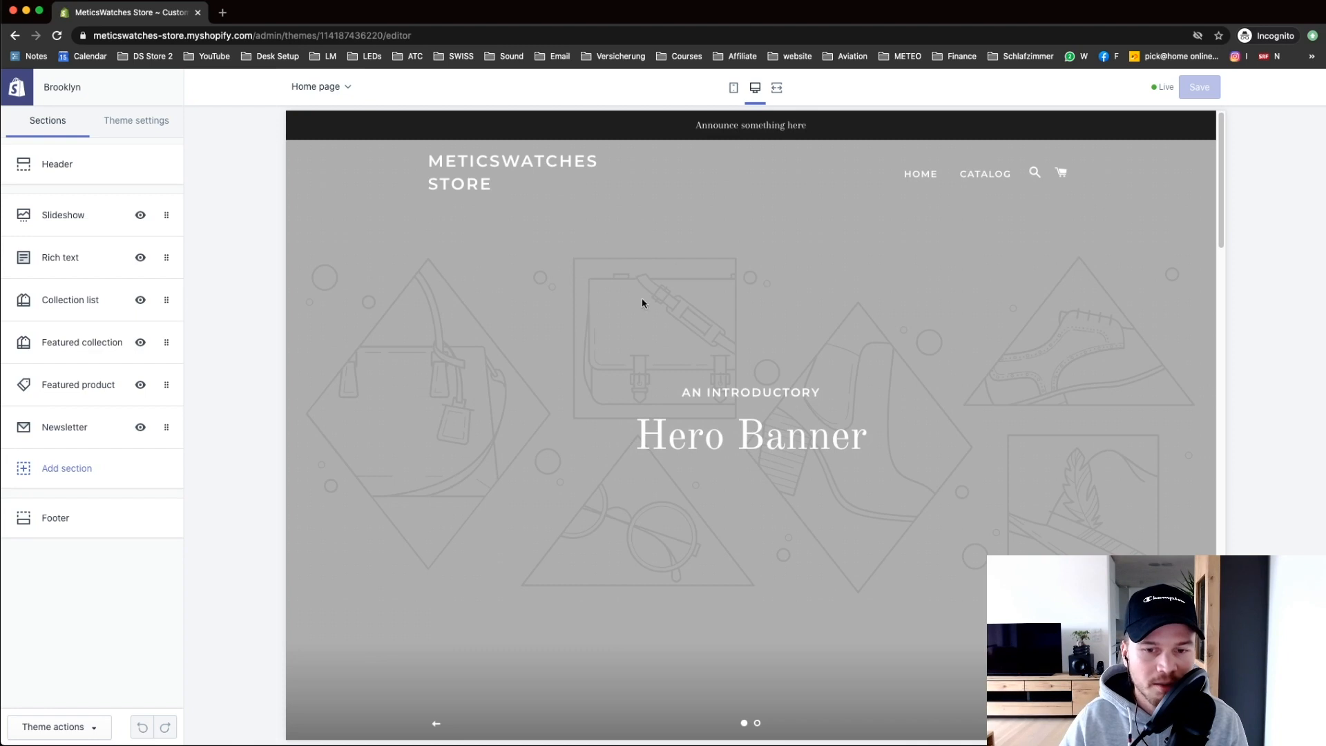
Step: Check the page template list and preview the storefront on mobile, then return to desktop
left_click(320, 86)
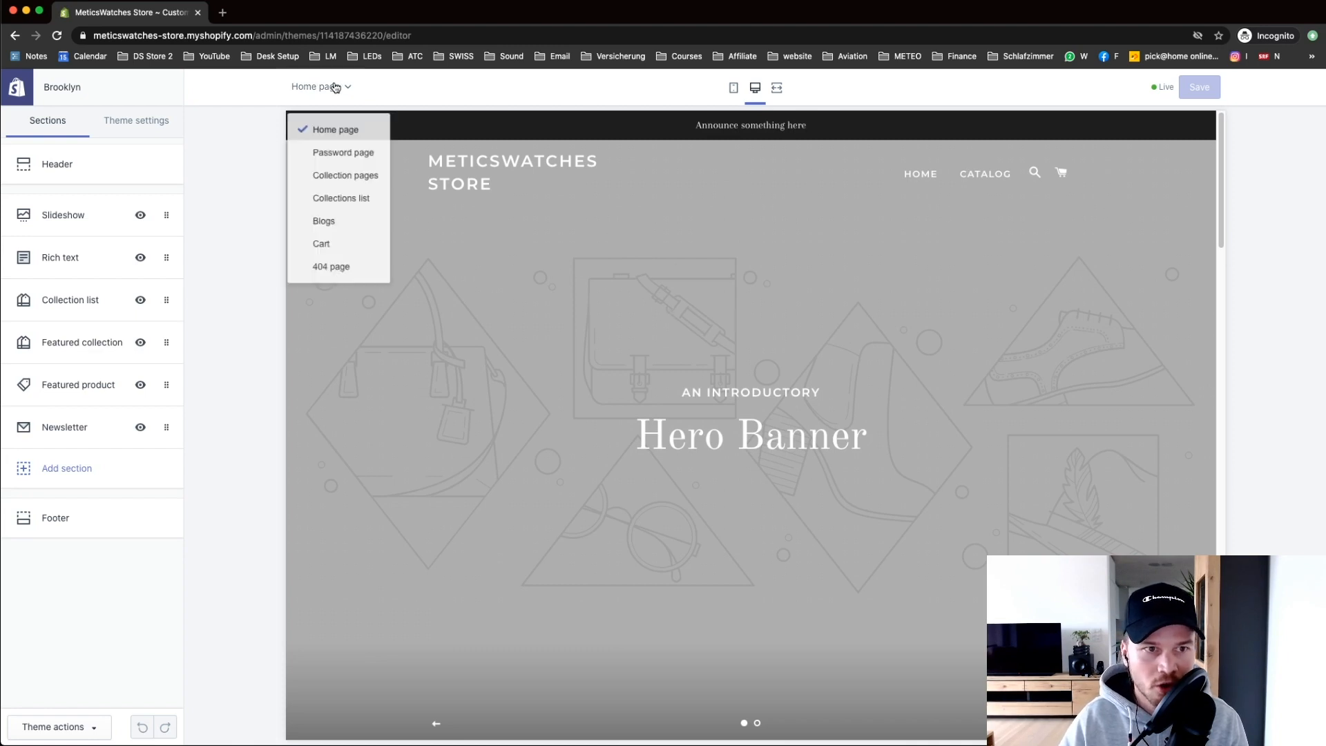
left_click(253, 171)
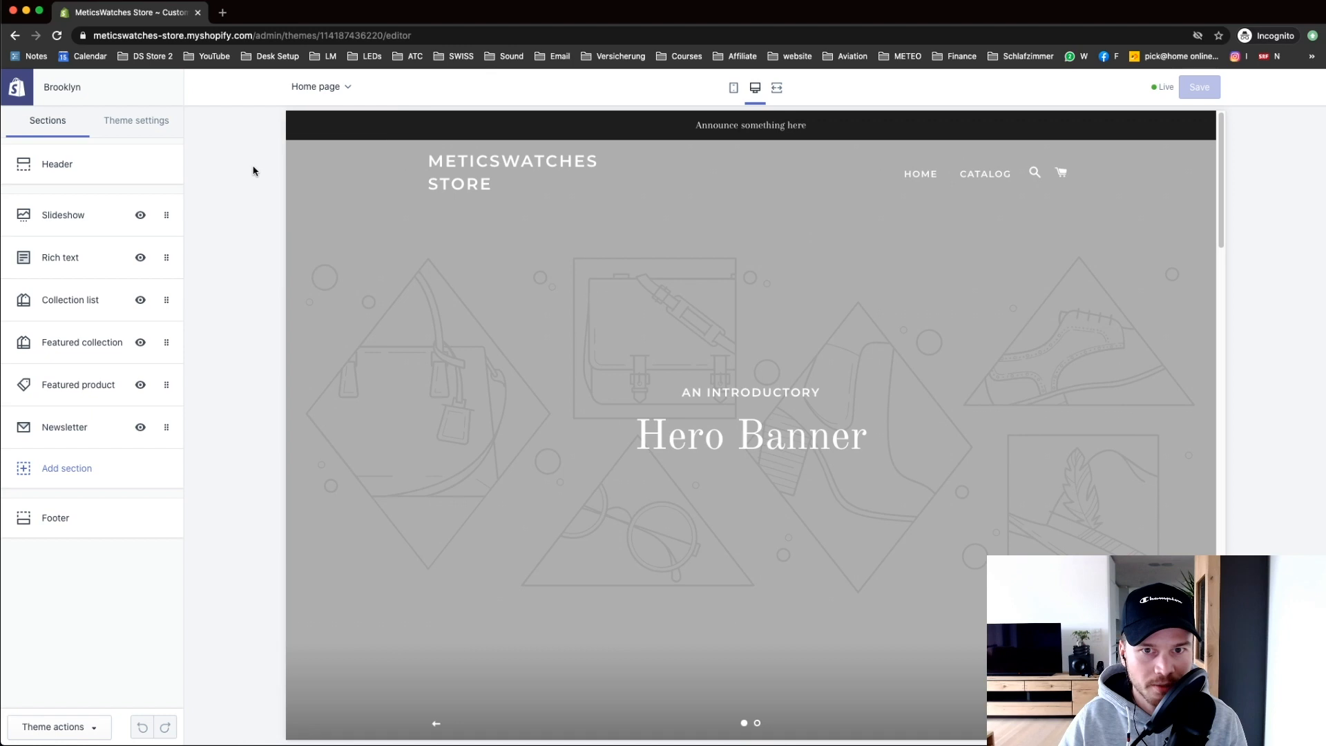
left_click(734, 94)
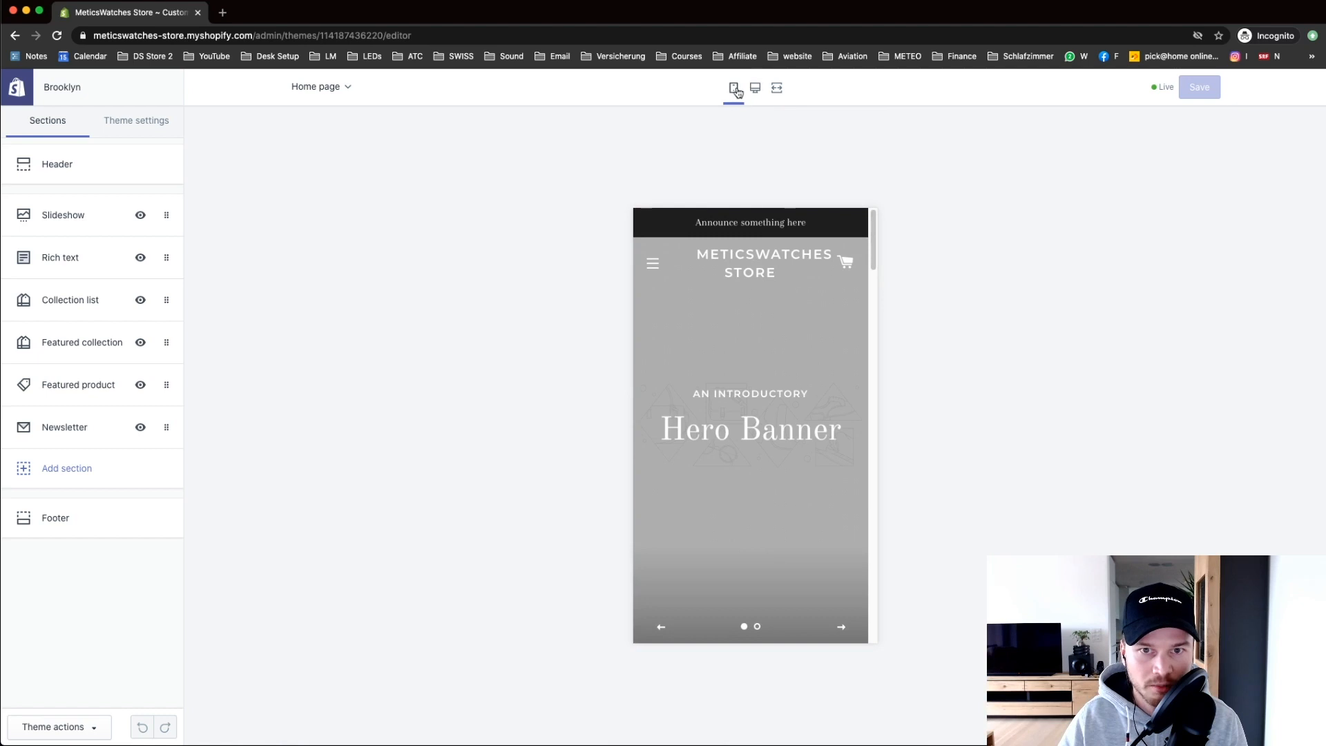
left_click_drag(876, 239, 862, 173)
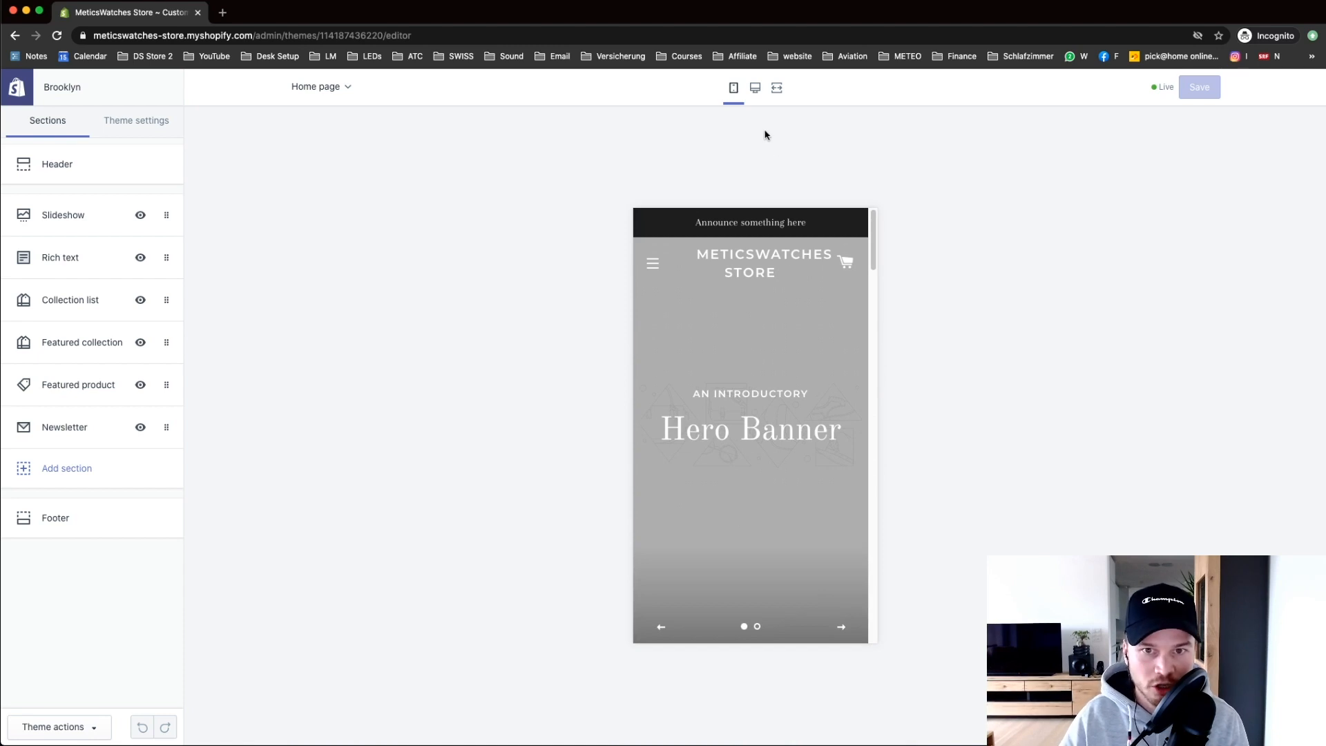
left_click(755, 89)
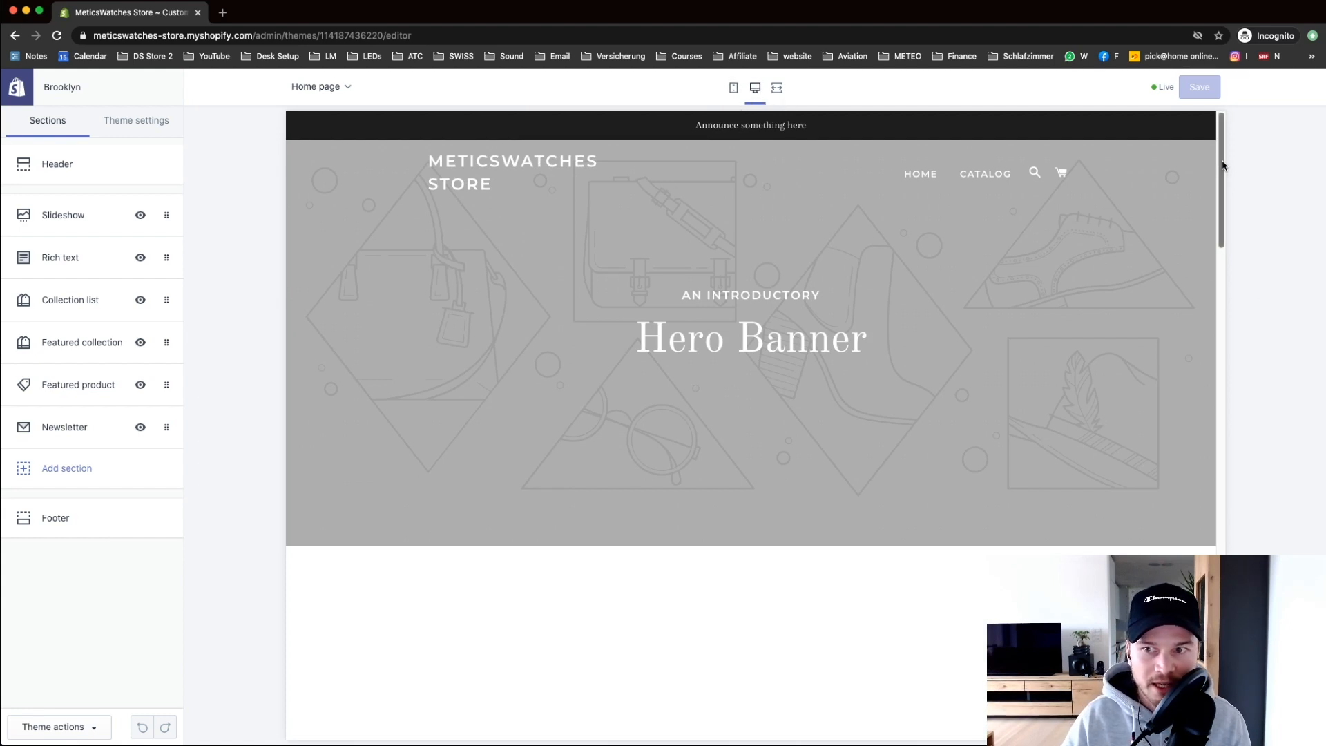
Step: Scroll through the home page preview and bring up the Header section settings
scroll(1197, 188, "down", 3)
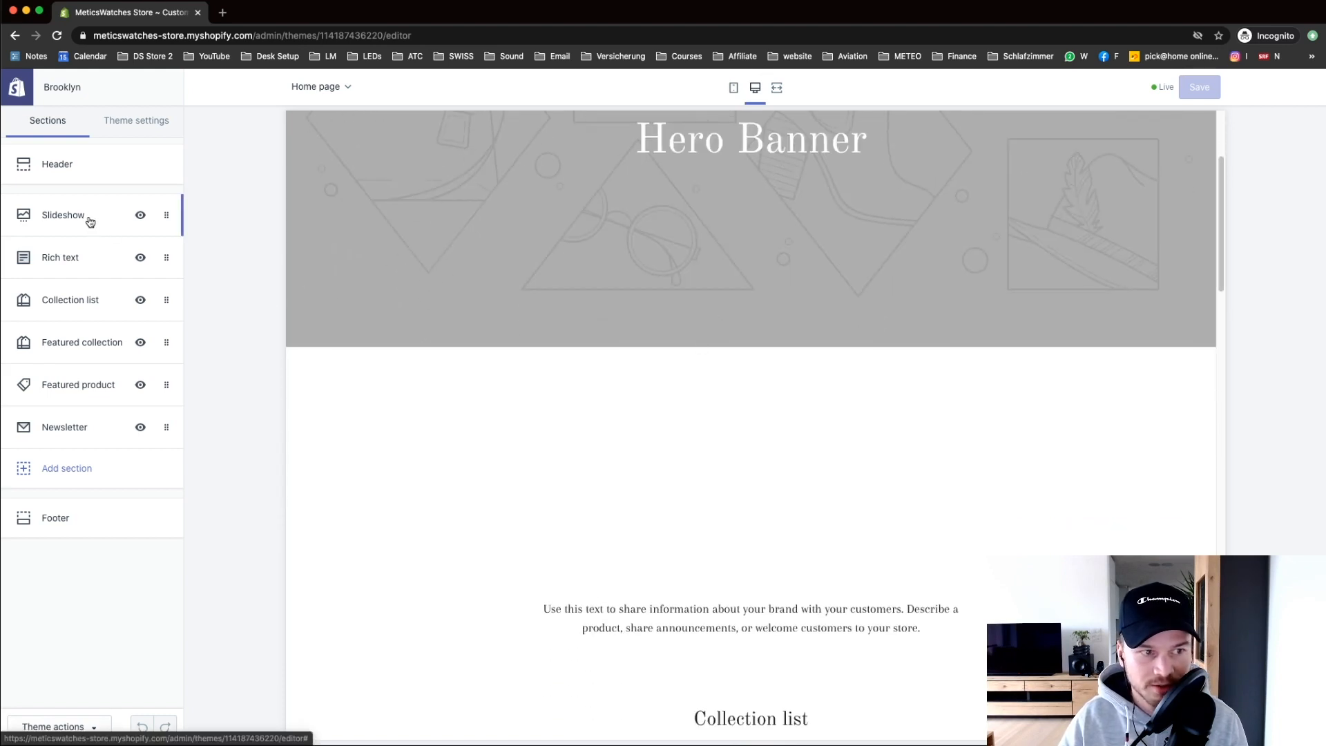
scroll(512, 297, "up", 3)
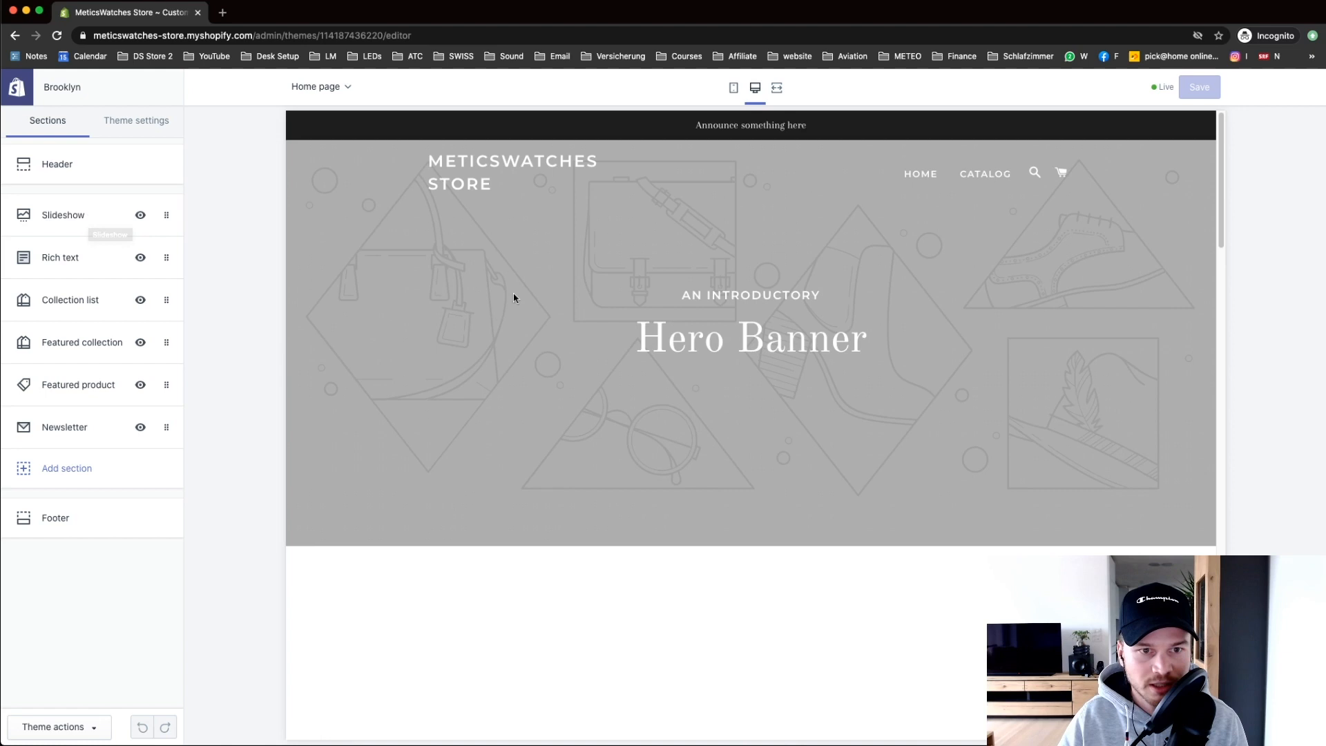
scroll(814, 405, "down", 10)
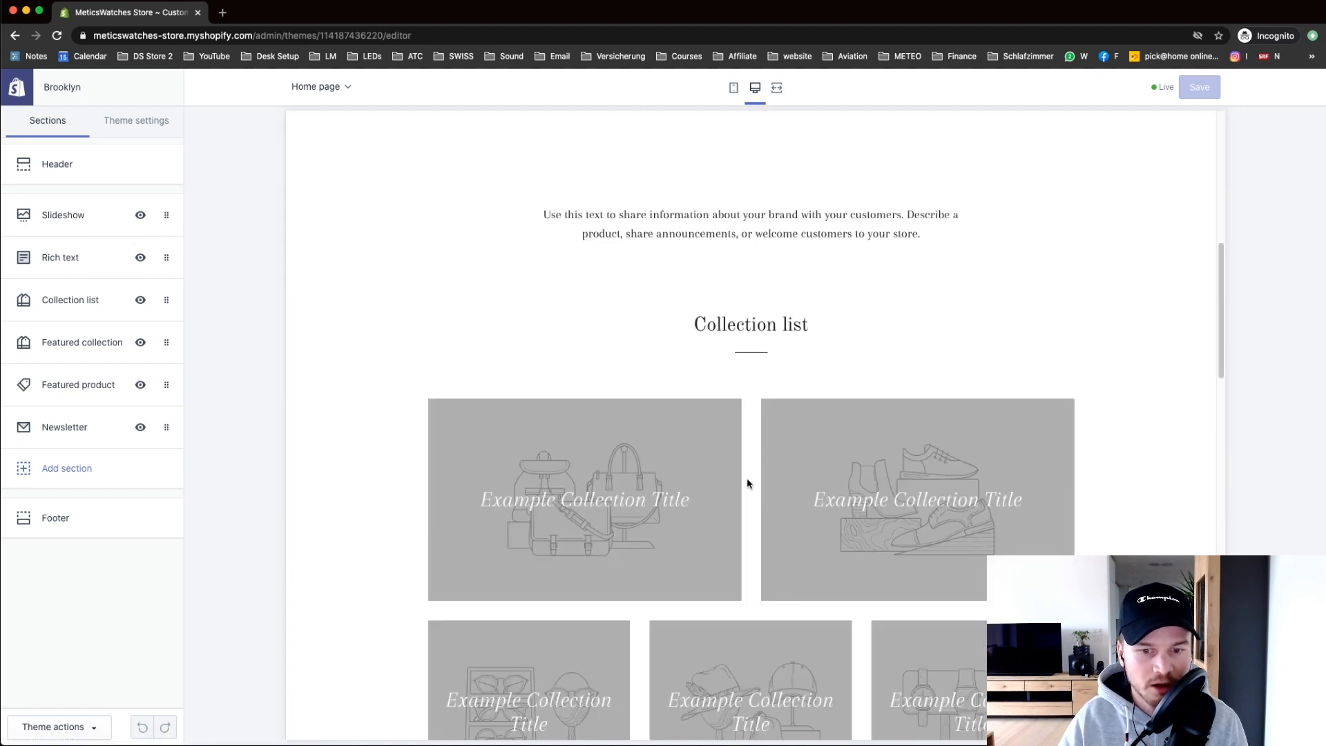
scroll(718, 425, "down", 8)
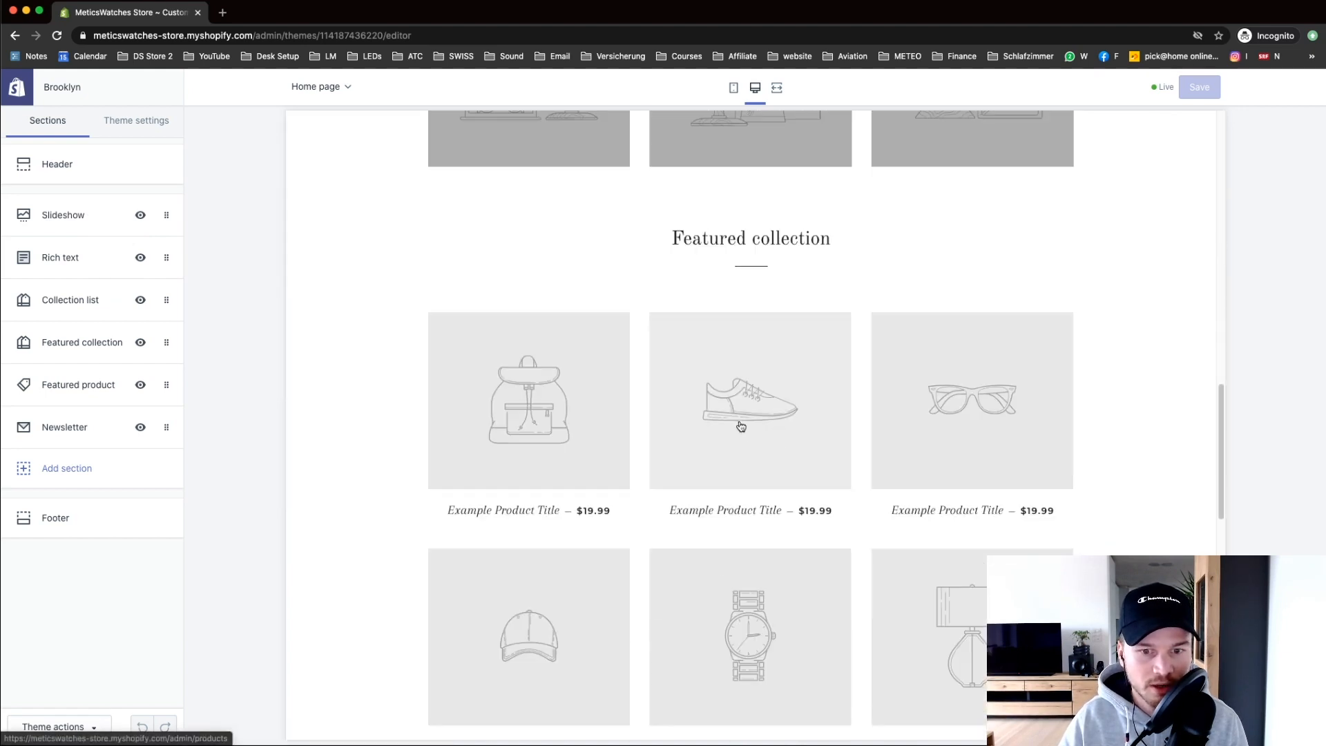
left_click_drag(1223, 442, 1209, 132)
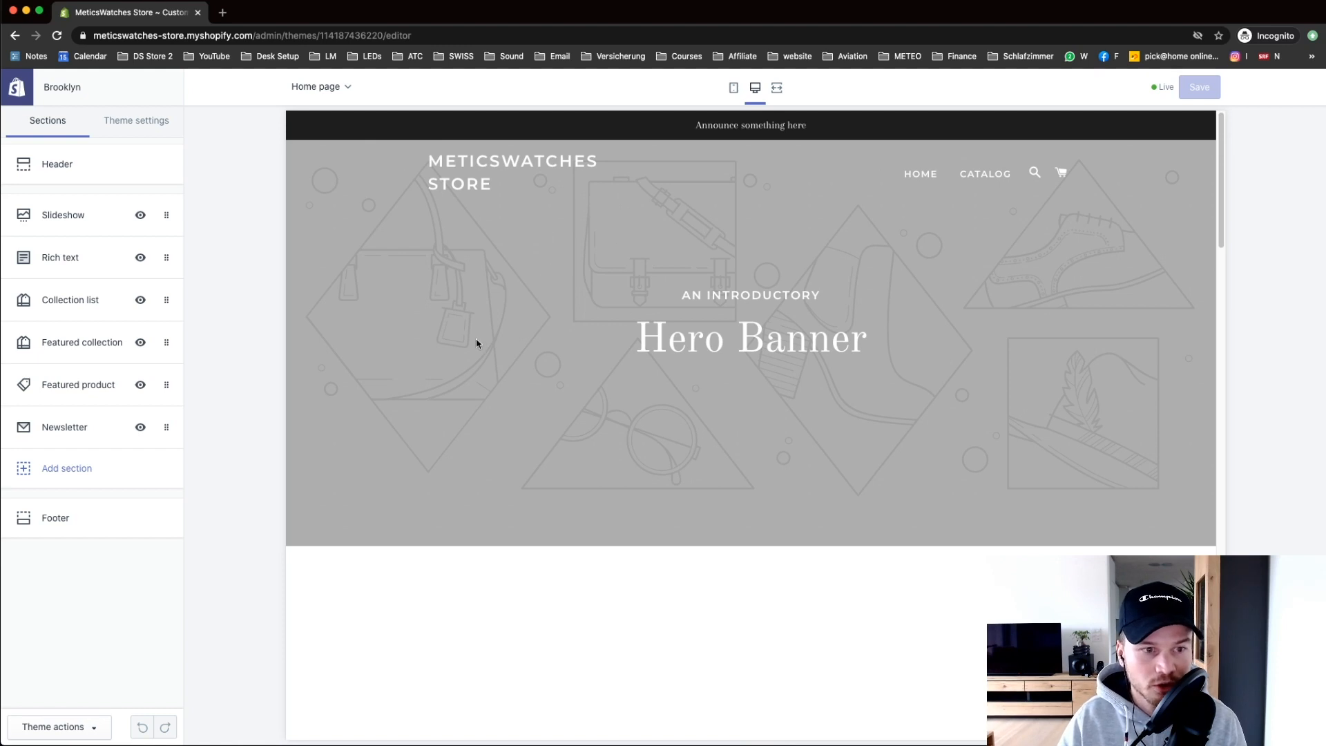
scroll(391, 349, "down", 5)
scroll(435, 290, "up", 5)
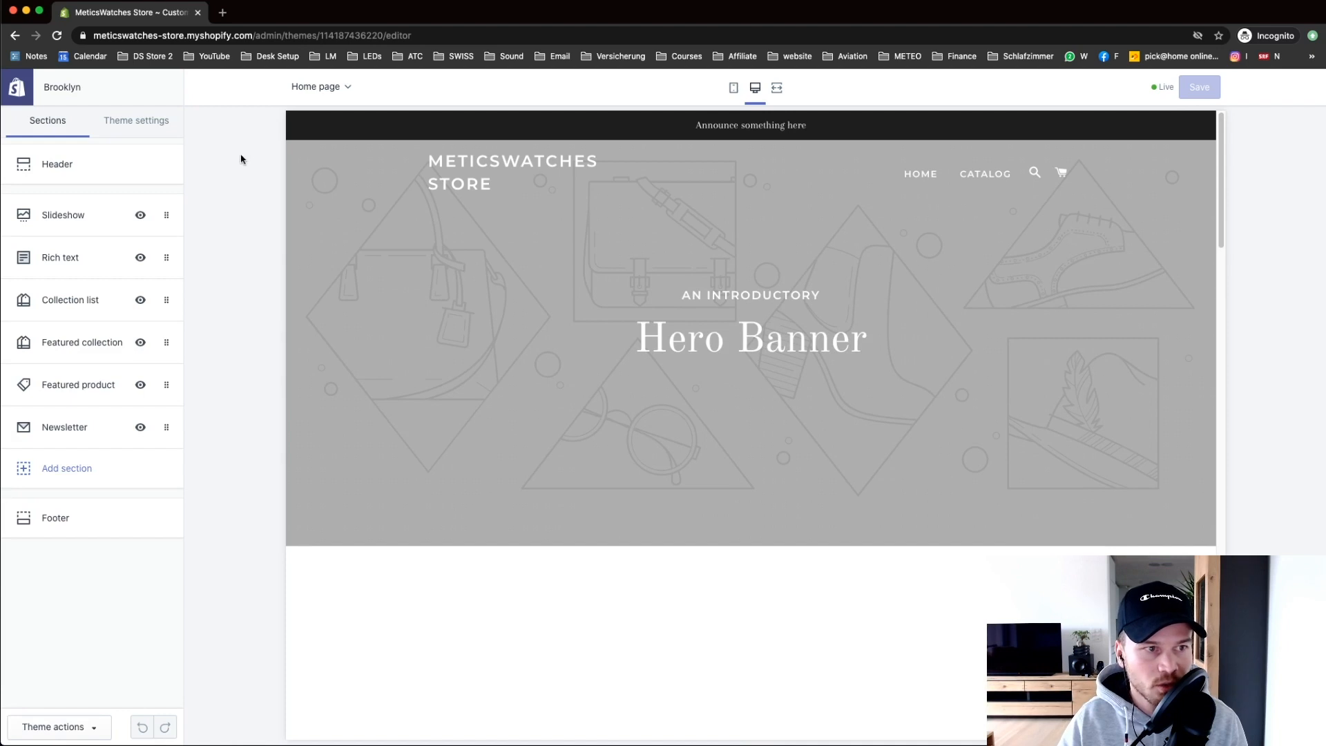
left_click(80, 172)
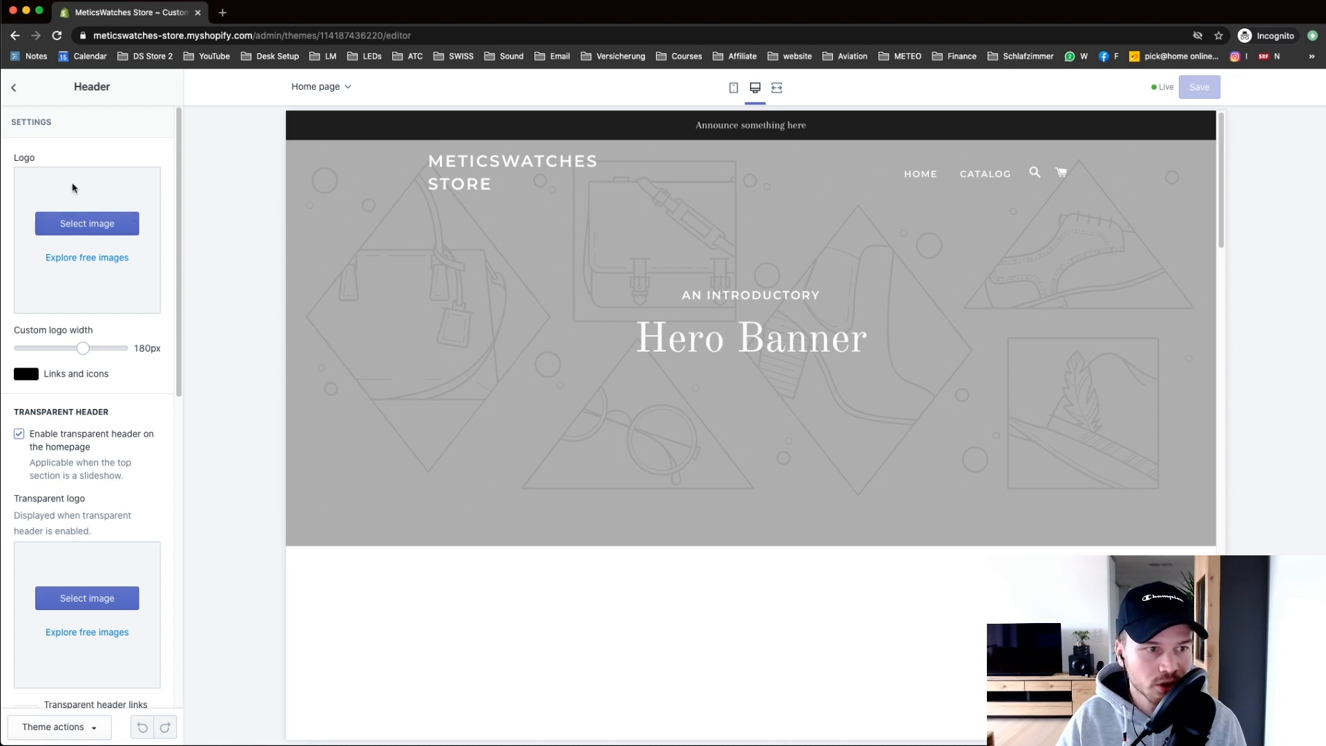
Step: Upload METICSWATCHES_tb.png from the logo folder and set it as the header logo
left_click(81, 223)
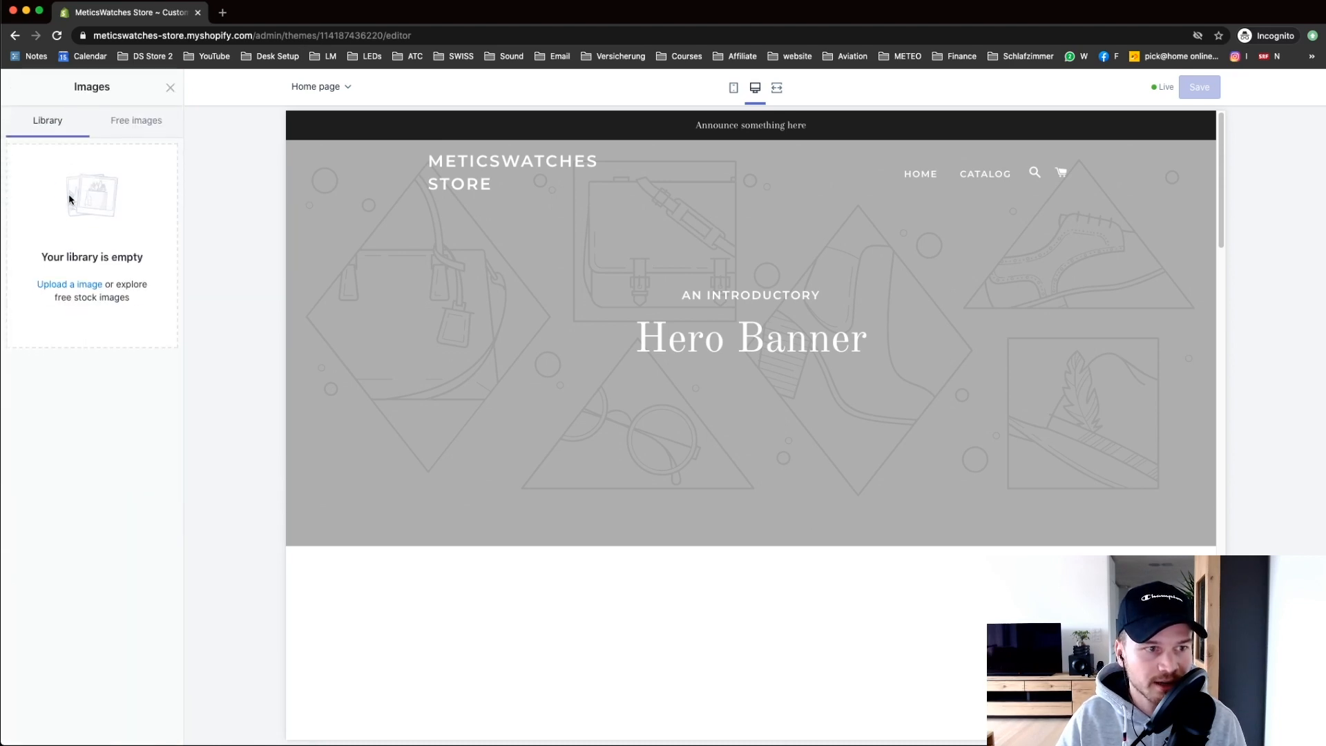
left_click(82, 293)
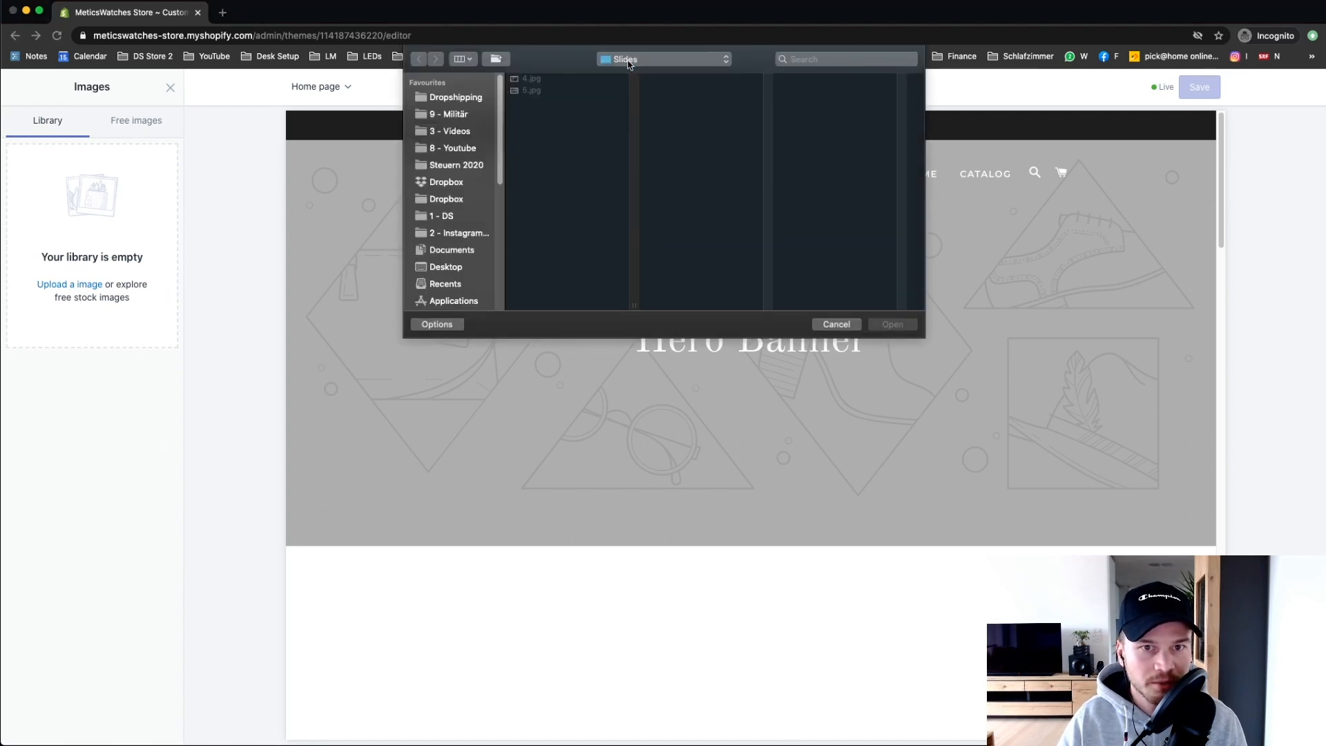
left_click(628, 61)
left_click(630, 74)
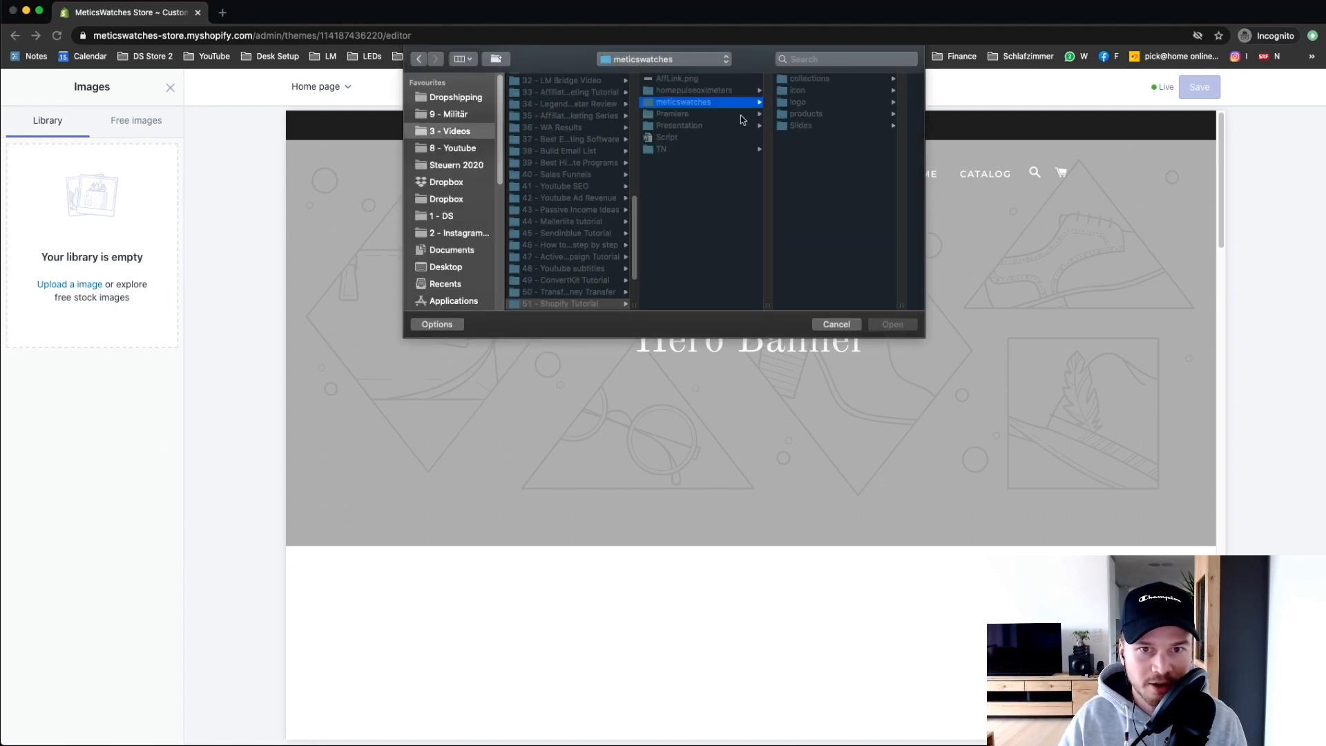
left_click(824, 103)
left_click(848, 91)
key("Return")
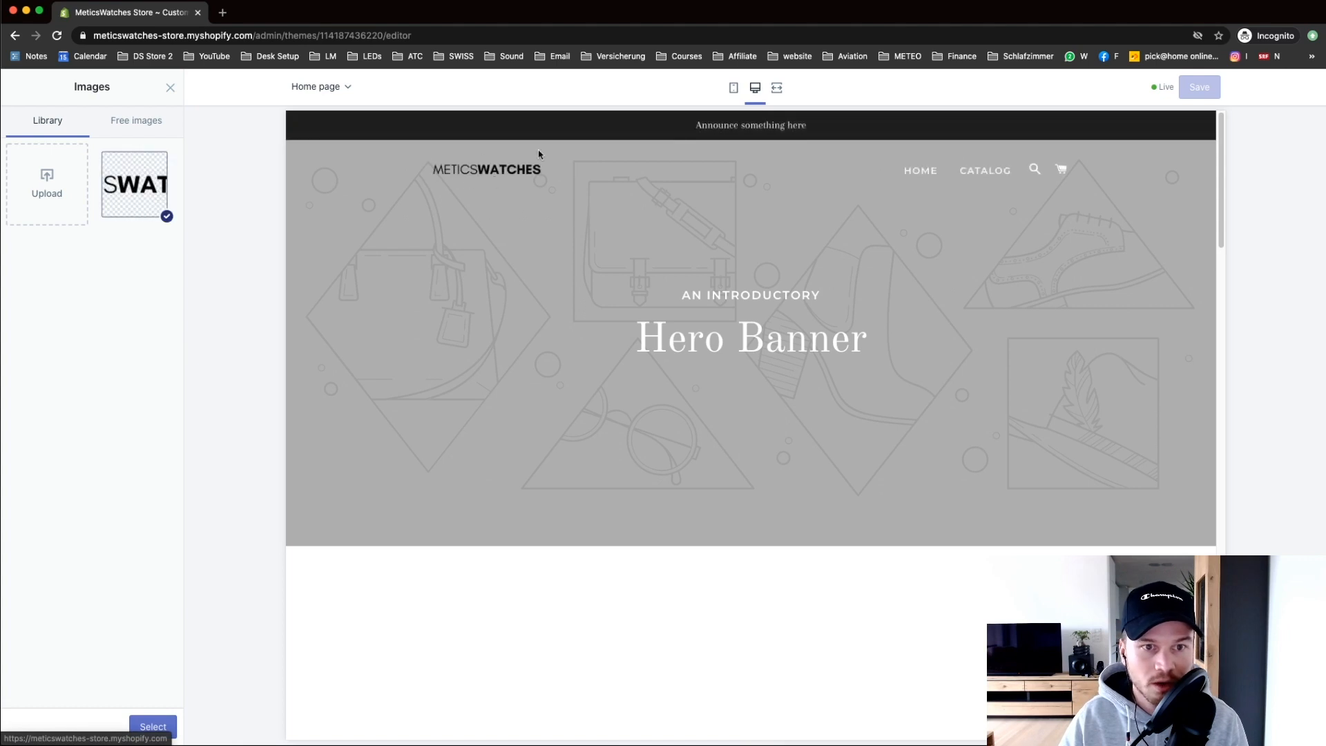
left_click(164, 727)
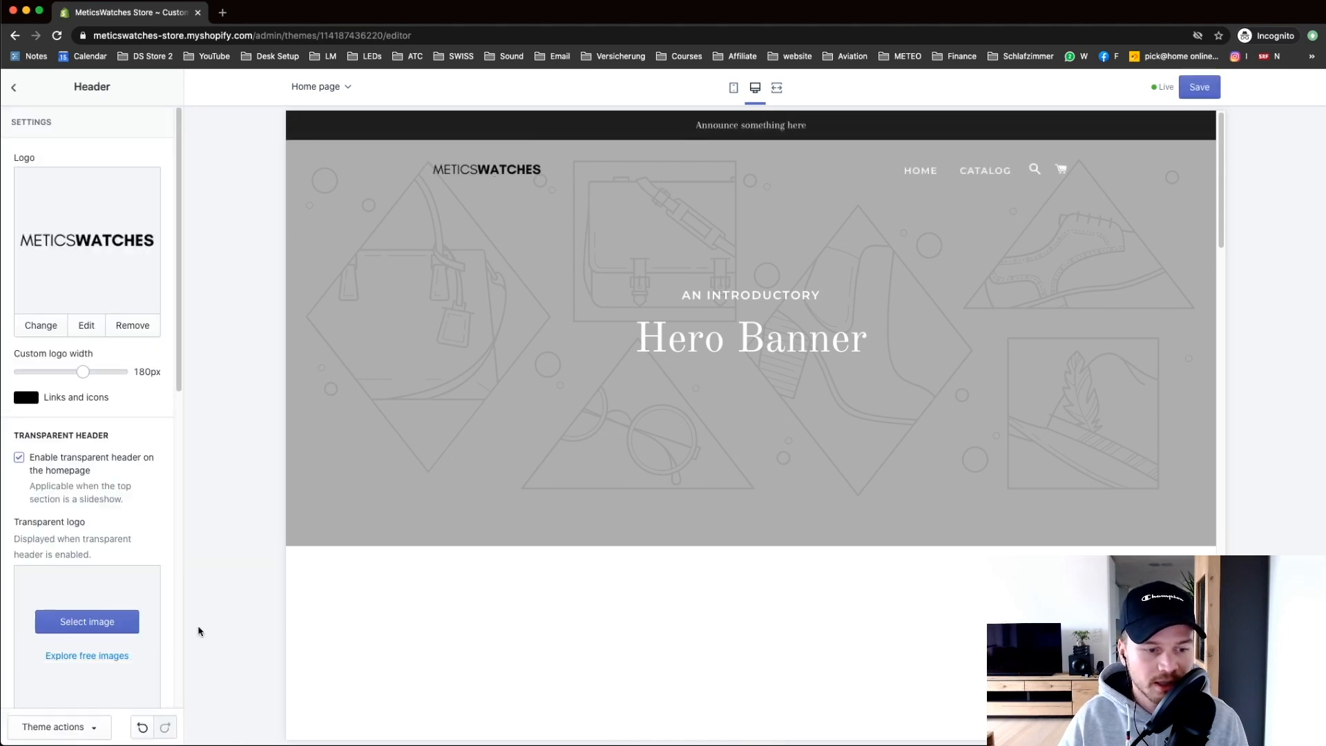
Step: Upload the white METICSWATCHES_tw.png and set it as the transparent-header logo
scroll(180, 299, "down", 3)
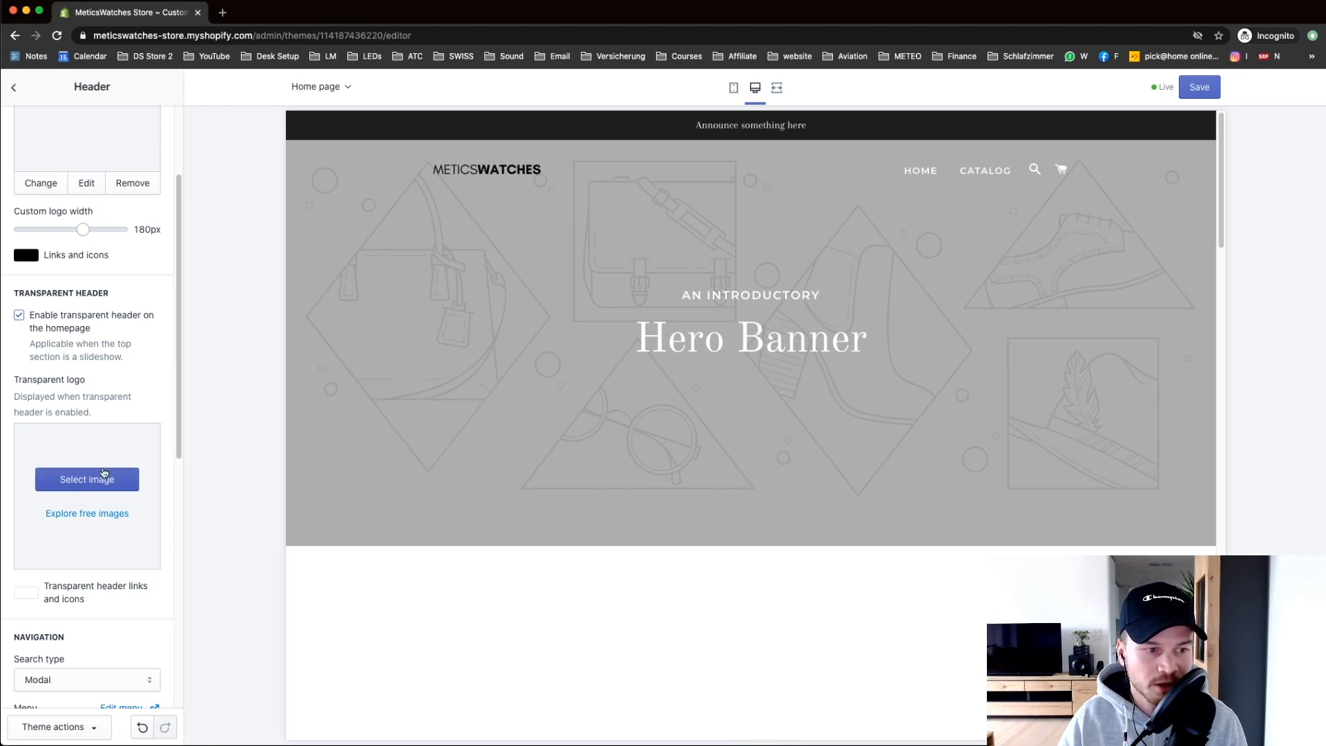
scroll(77, 348, "down", 1)
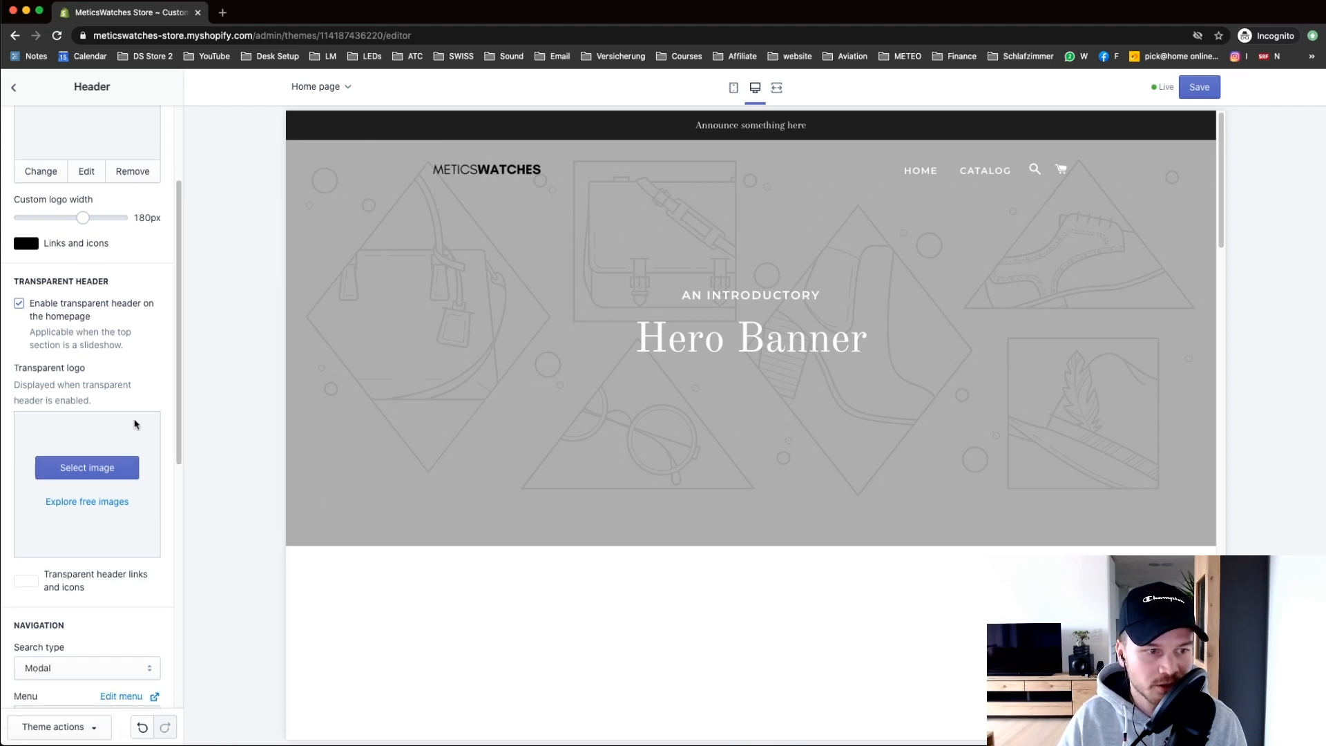
left_click(98, 467)
left_click(88, 162)
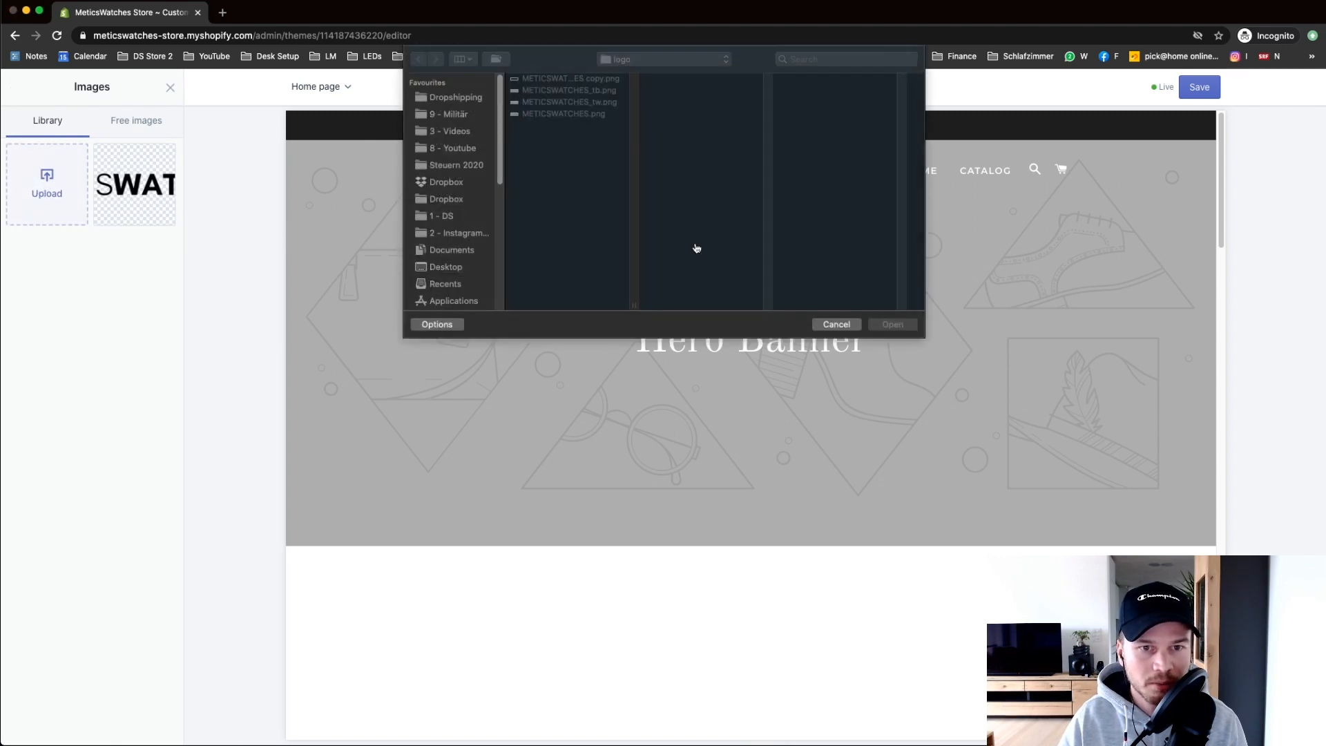
left_click(596, 102)
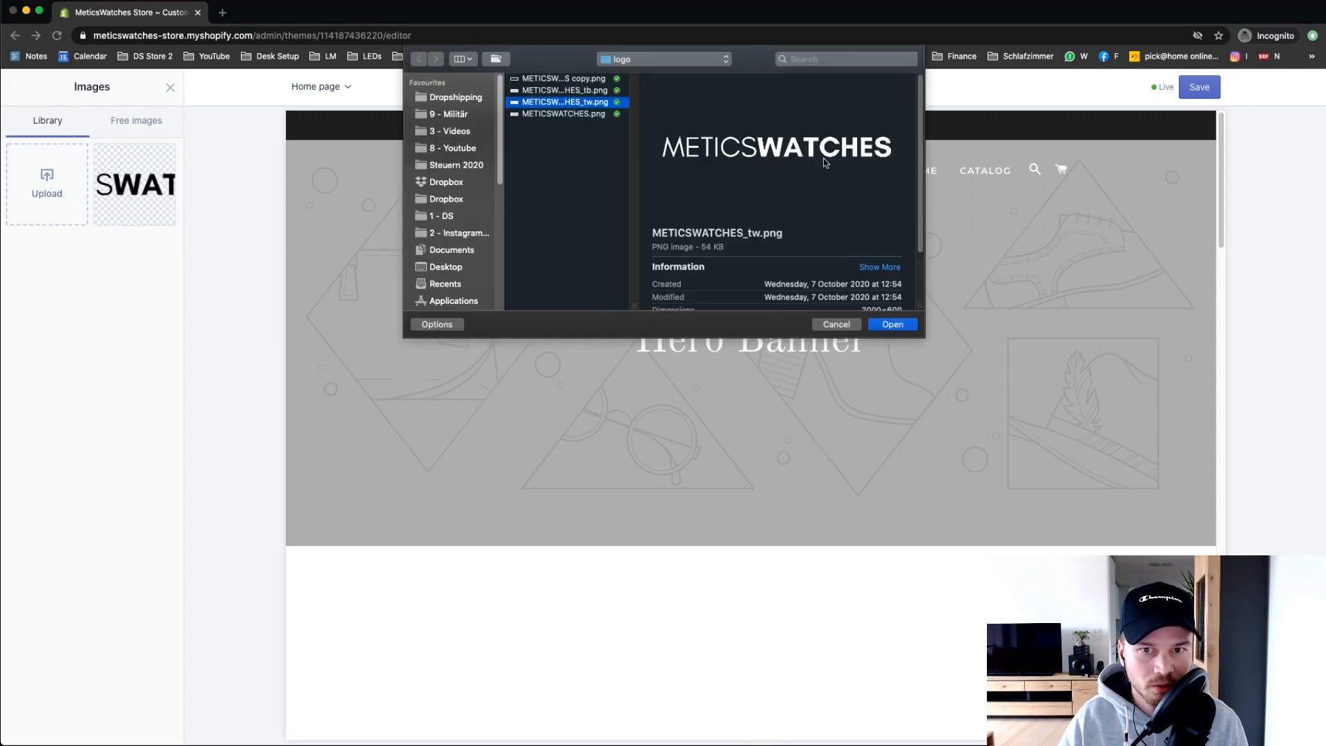
left_click(893, 324)
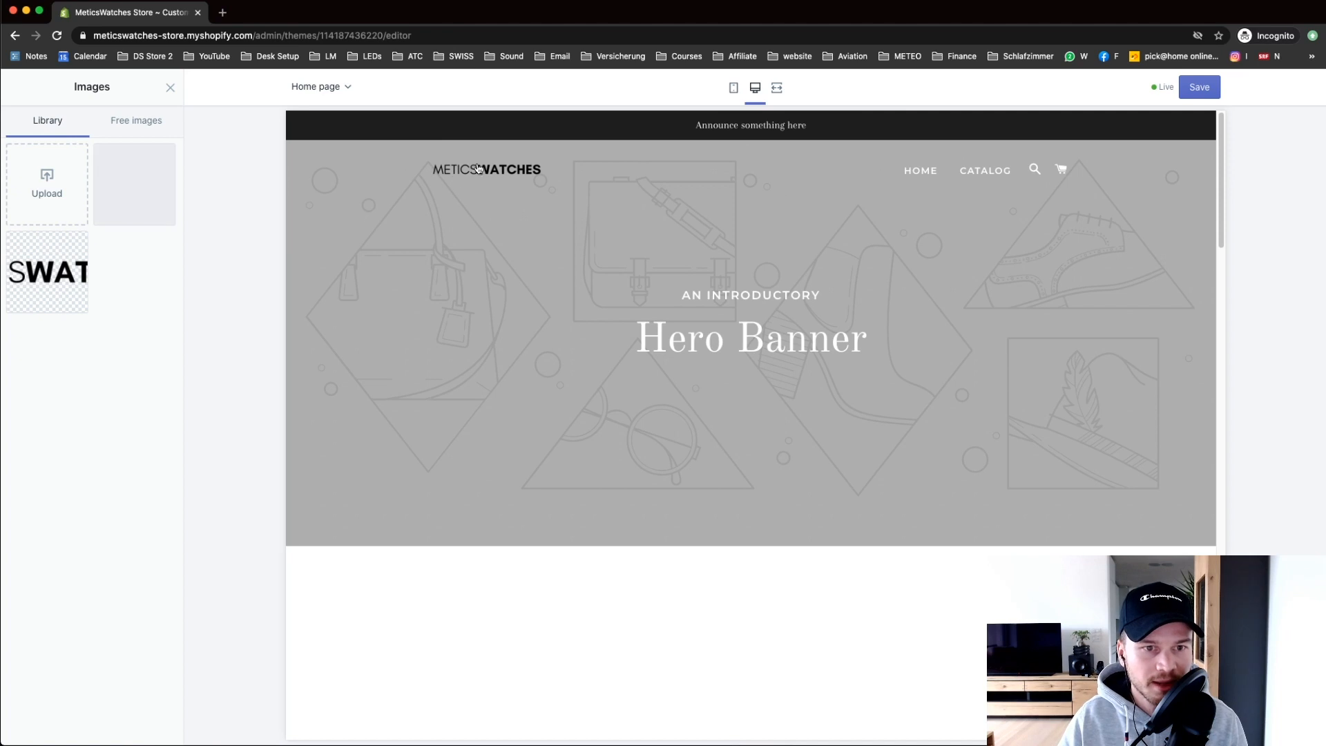
left_click(160, 724)
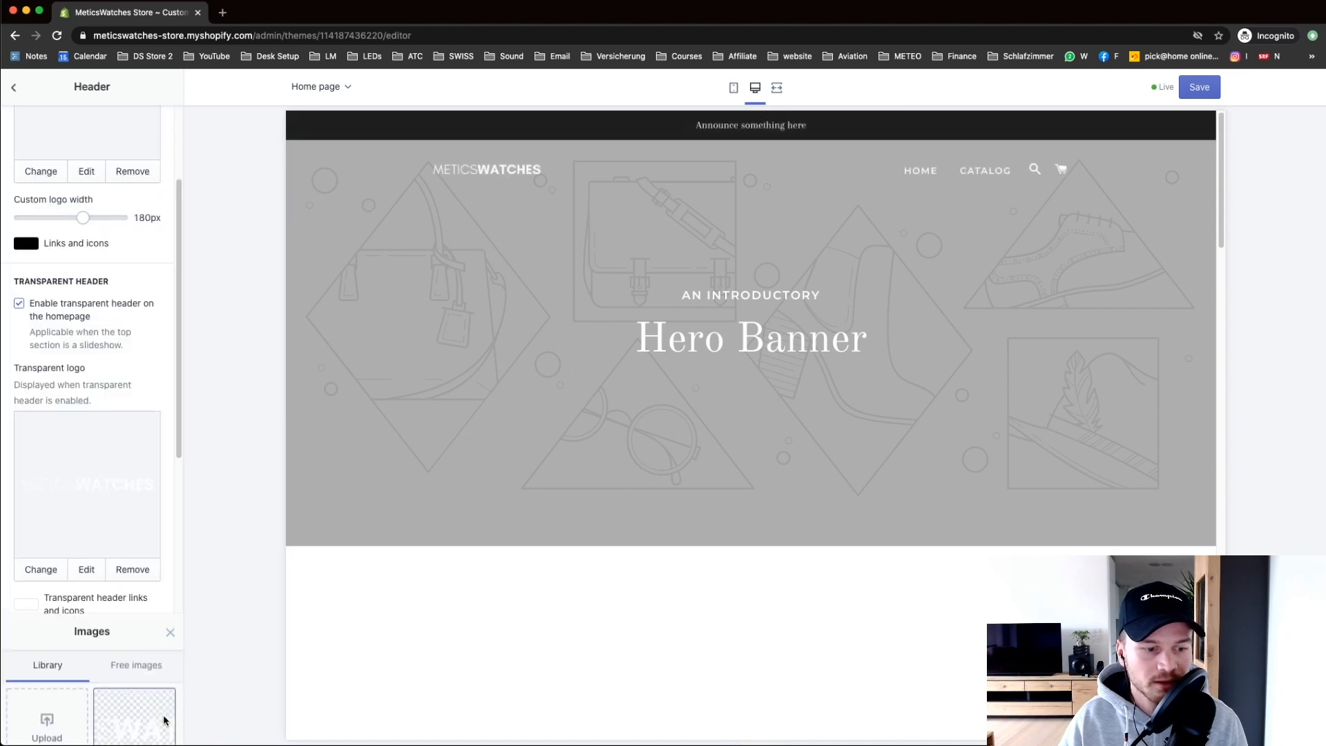
scroll(125, 230, "up", 3)
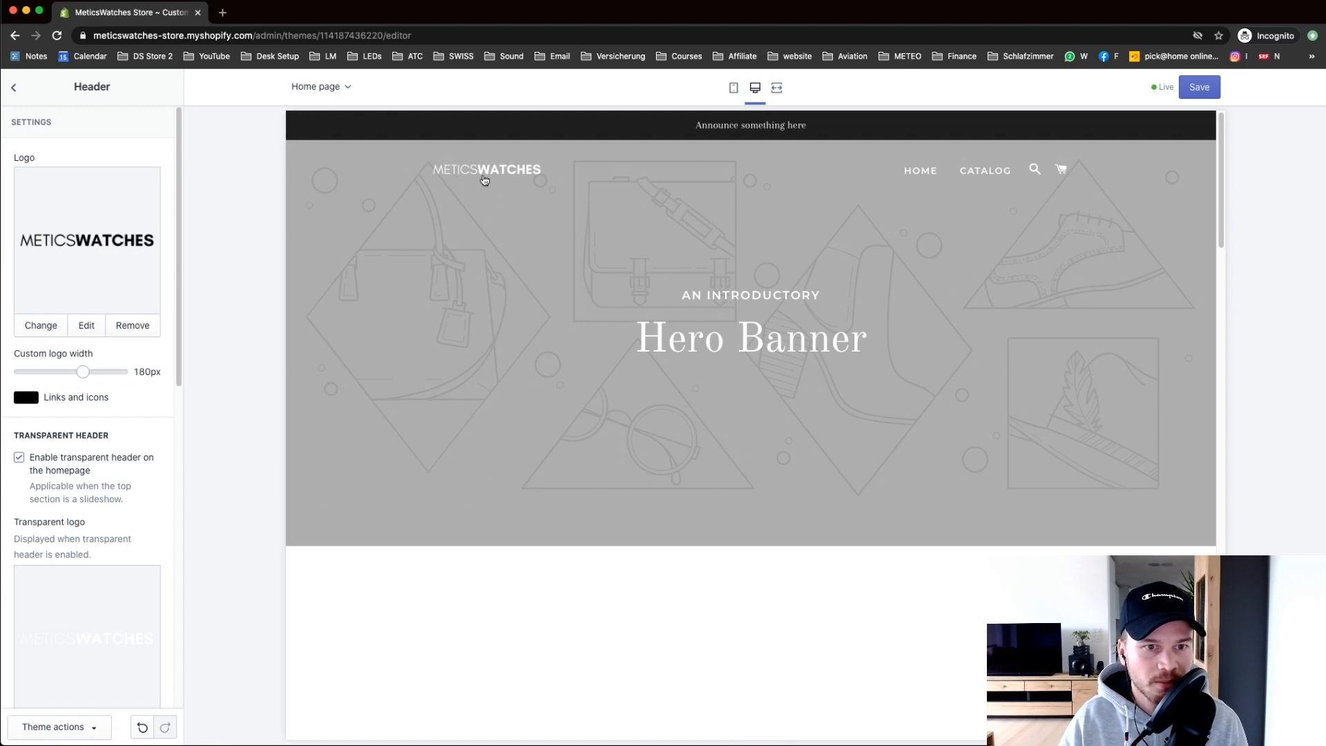
Step: Preview the logo on the Collection pages template, then switch back to Home page
left_click(325, 87)
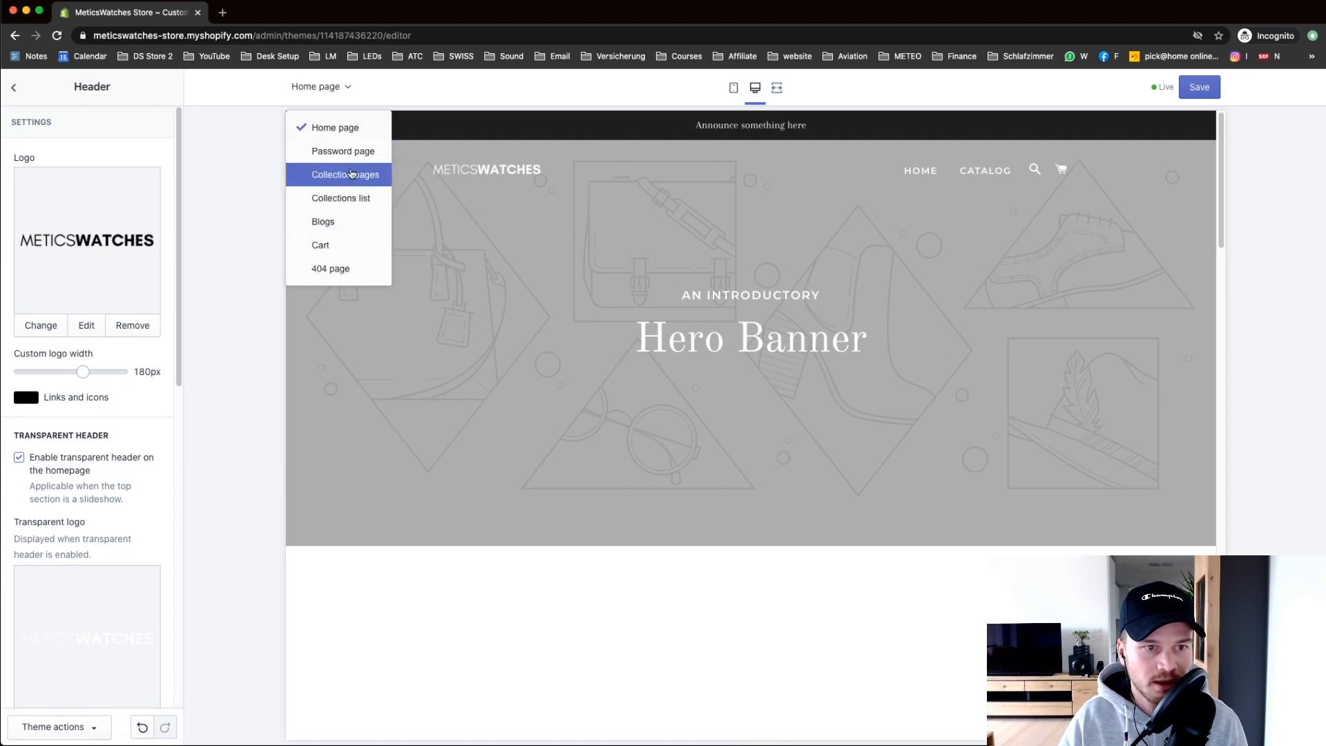
left_click(352, 174)
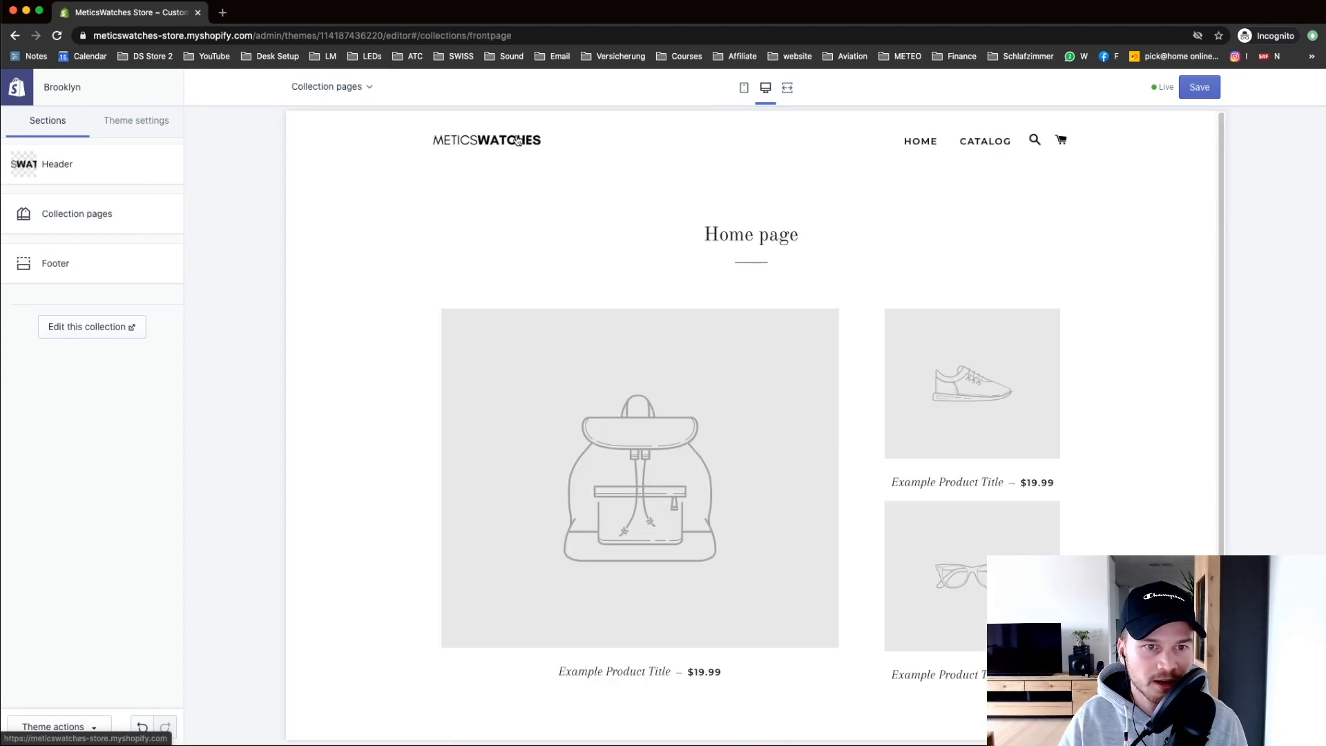
left_click(355, 88)
left_click(356, 131)
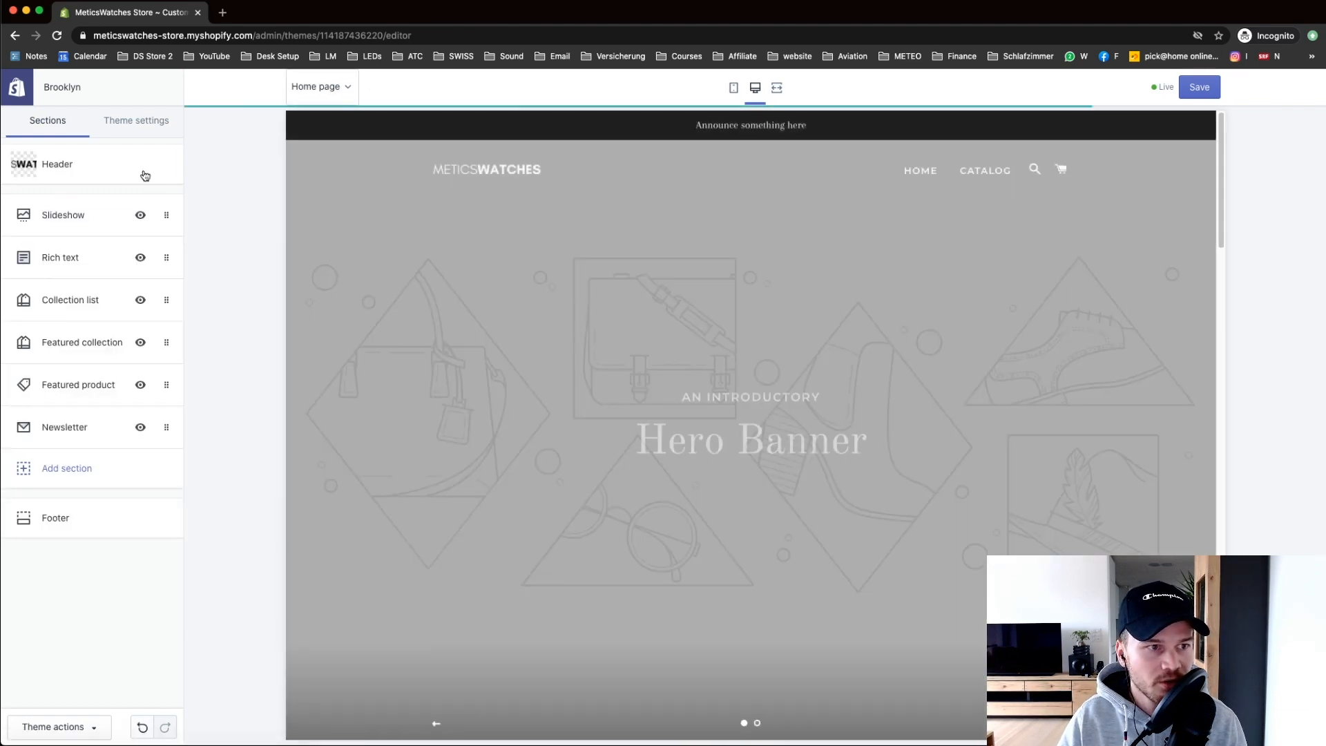
Step: Replace the Header's announcement bar text with 'FREE SHIPPING ON ALL ORDERS WORLDWIDE'
left_click(82, 175)
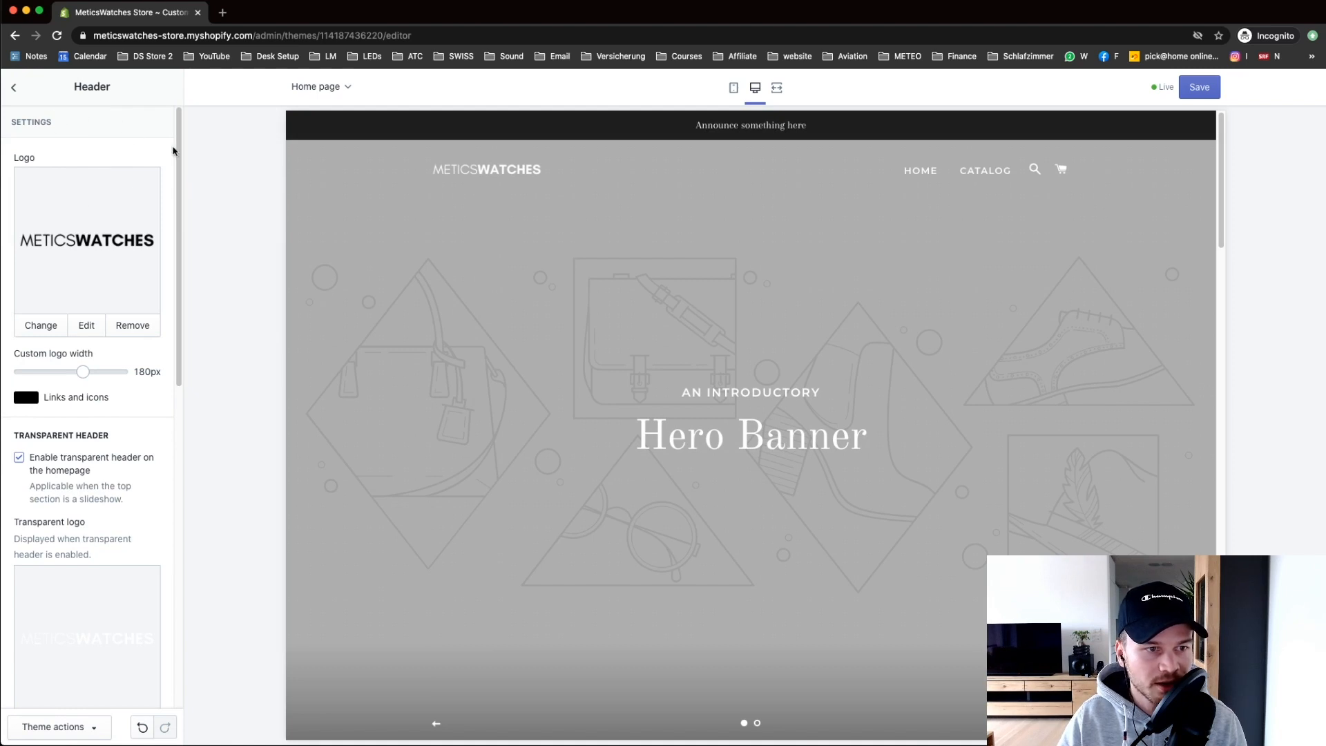
left_click_drag(178, 148, 212, 483)
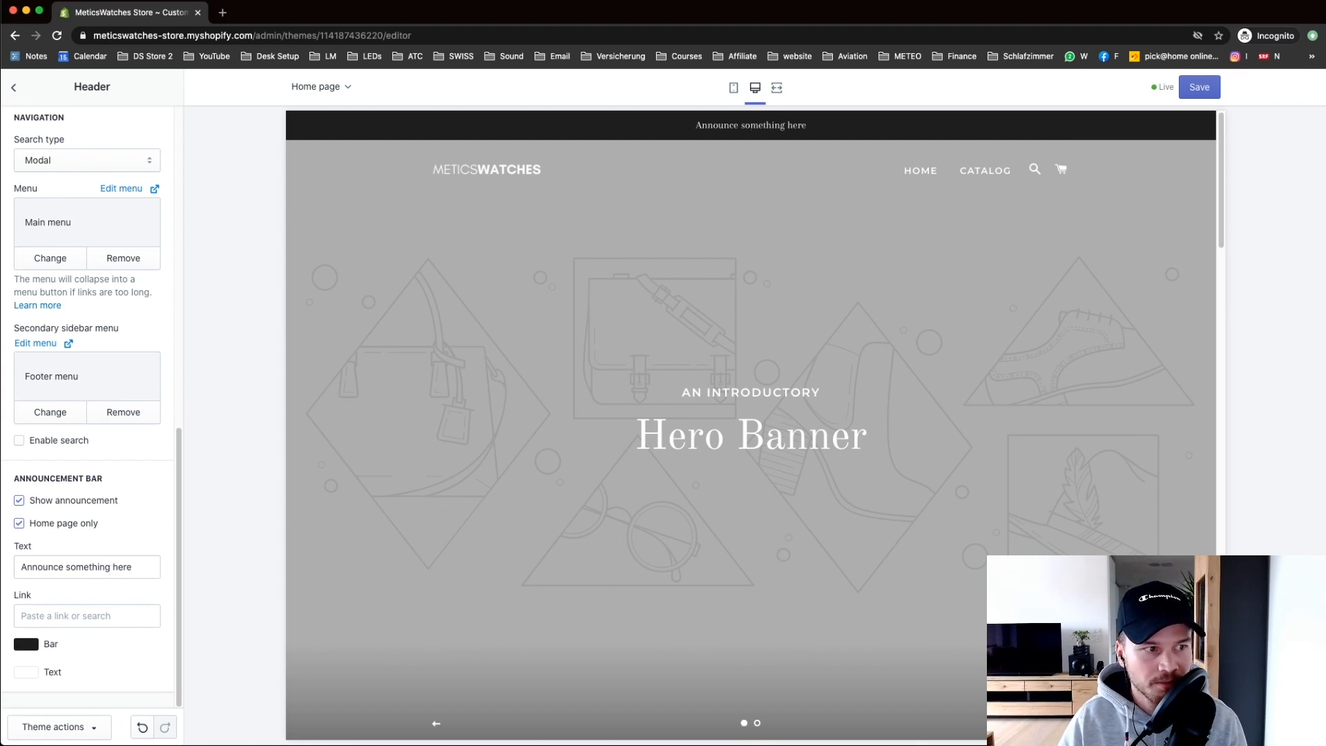
left_click(1, 404)
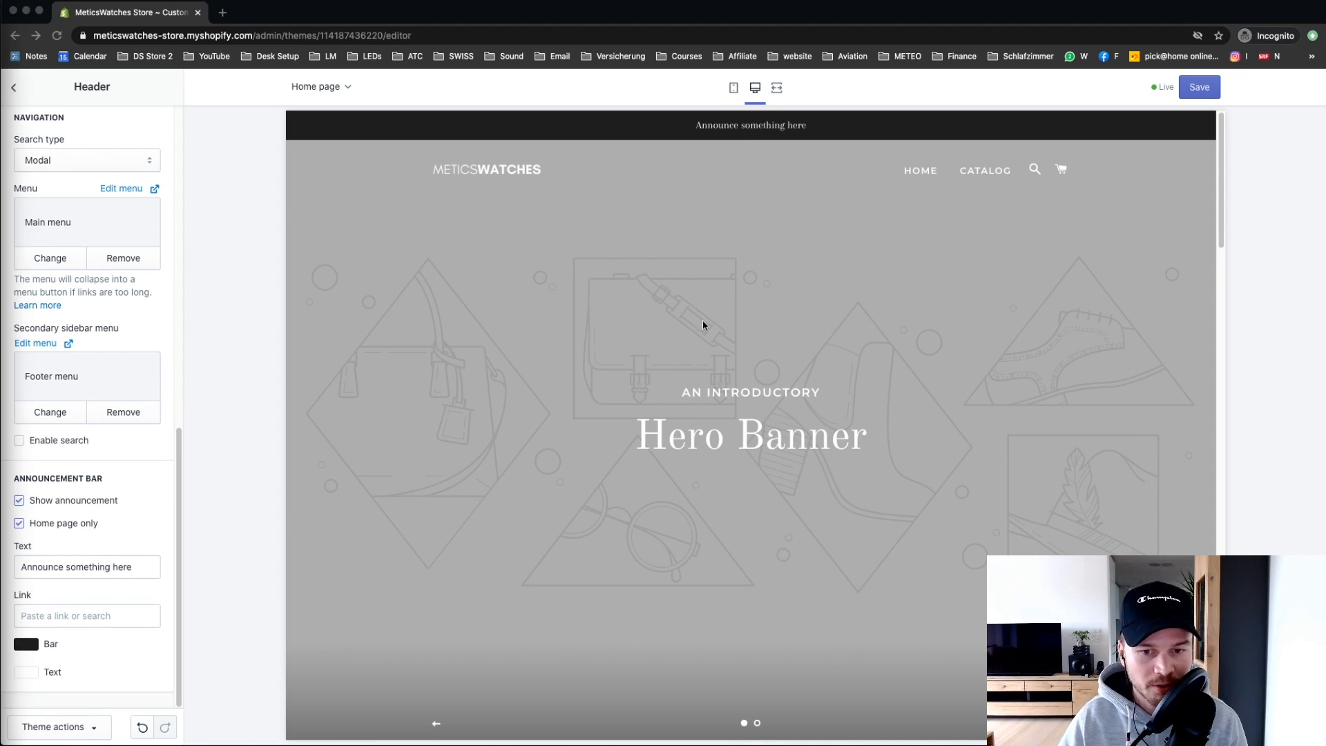
left_click(141, 563)
left_click_drag(142, 563, 12, 565)
type("FREE SHIPPING ON ALL ORDERS WORLDWIDE")
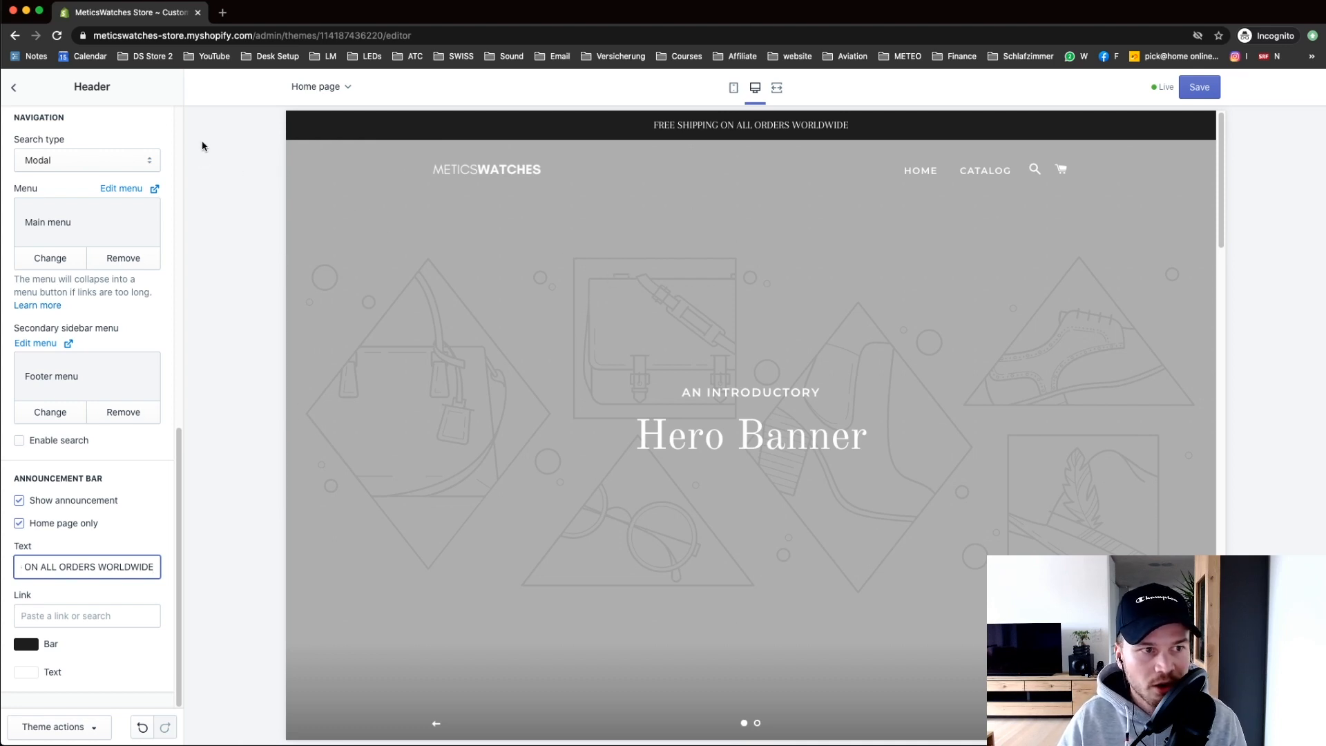
left_click(16, 92)
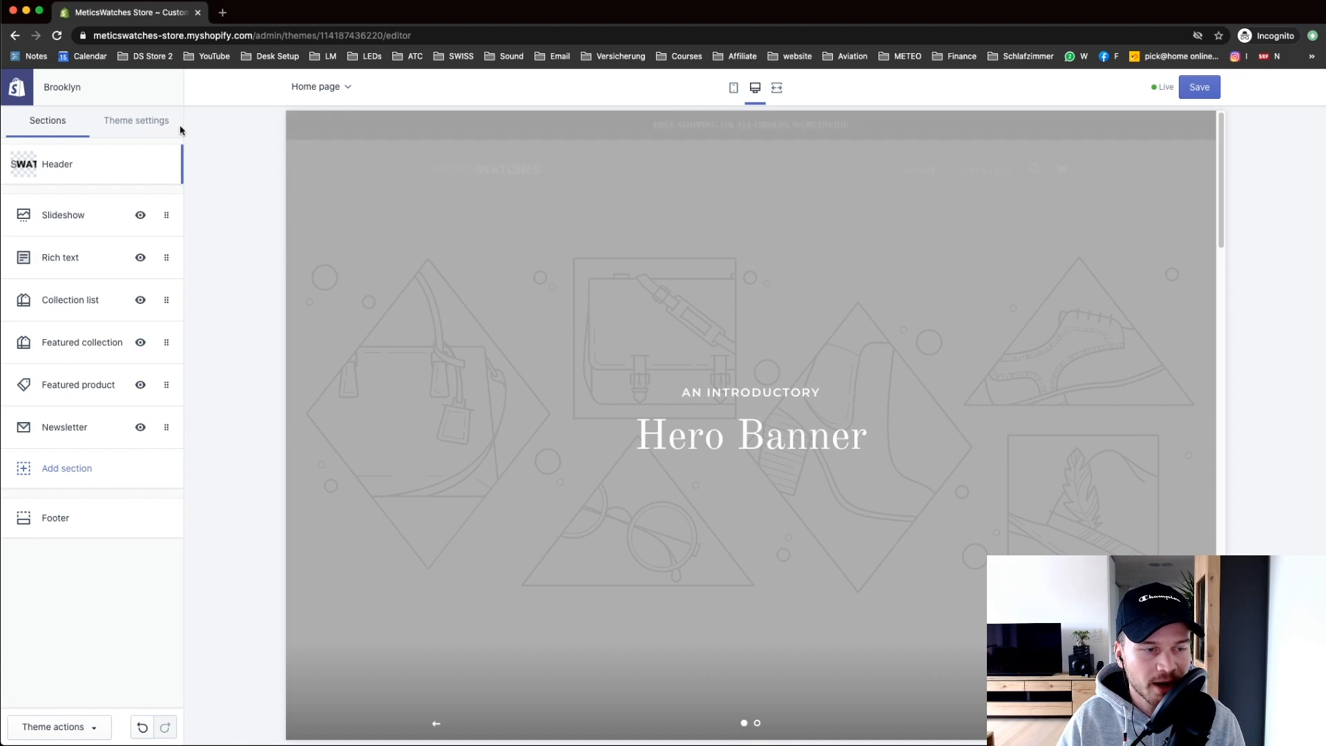
Step: Remove the second slide from the Slideshow section, leaving only the Hero Banner slide
left_click(80, 219)
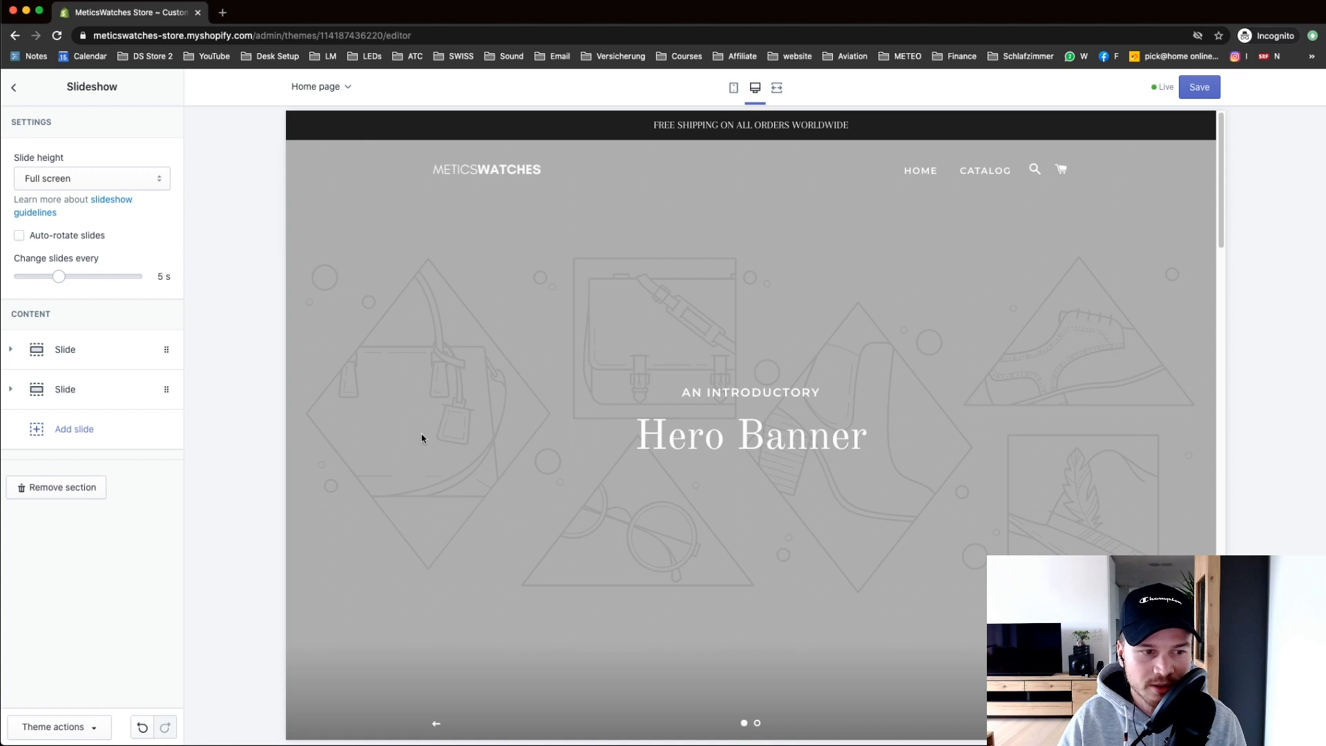
left_click(166, 390)
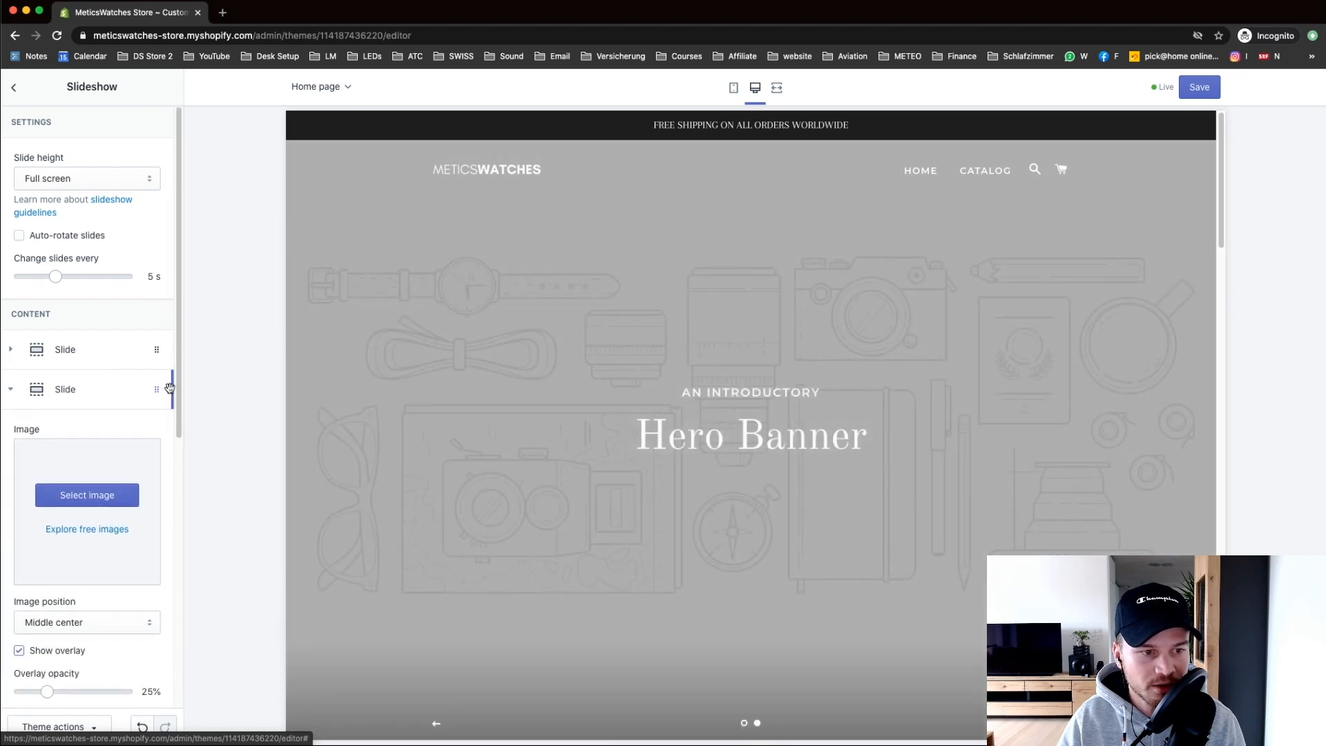
left_click_drag(178, 417, 186, 574)
scroll(186, 573, "down", 3)
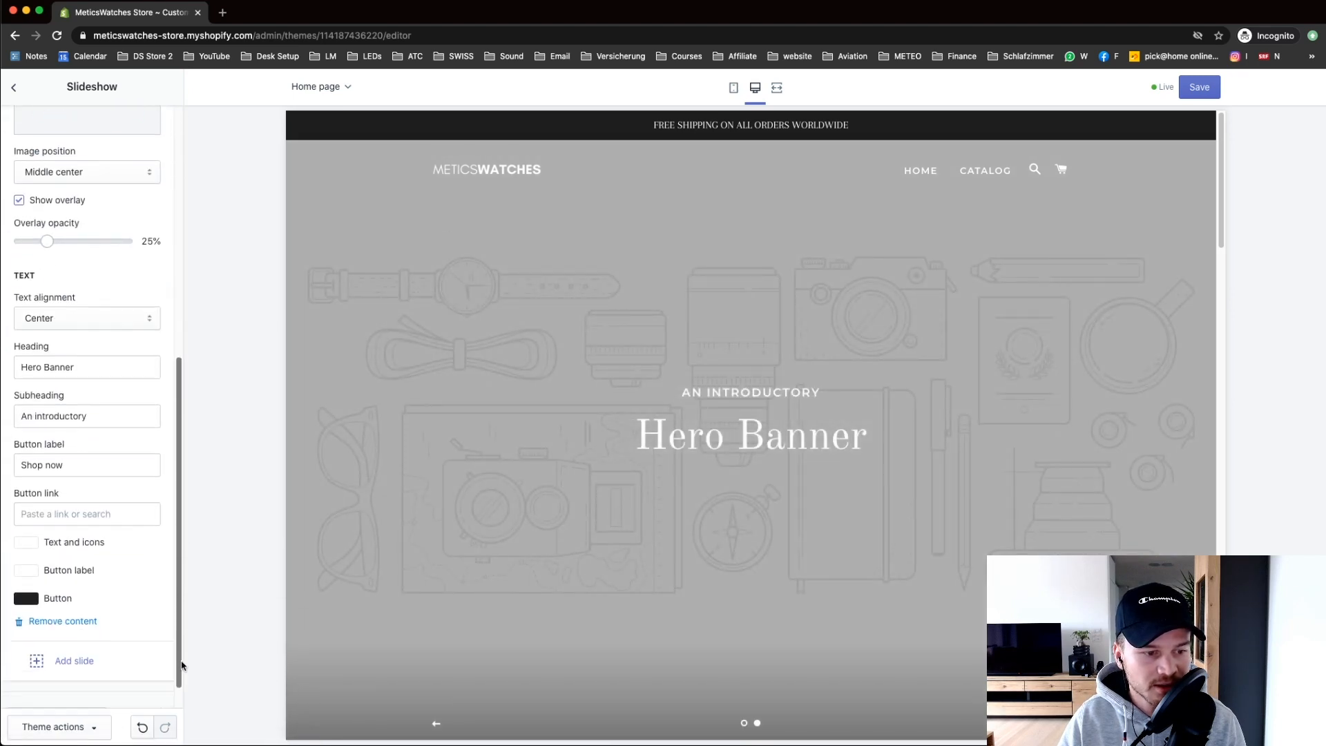
left_click(64, 623)
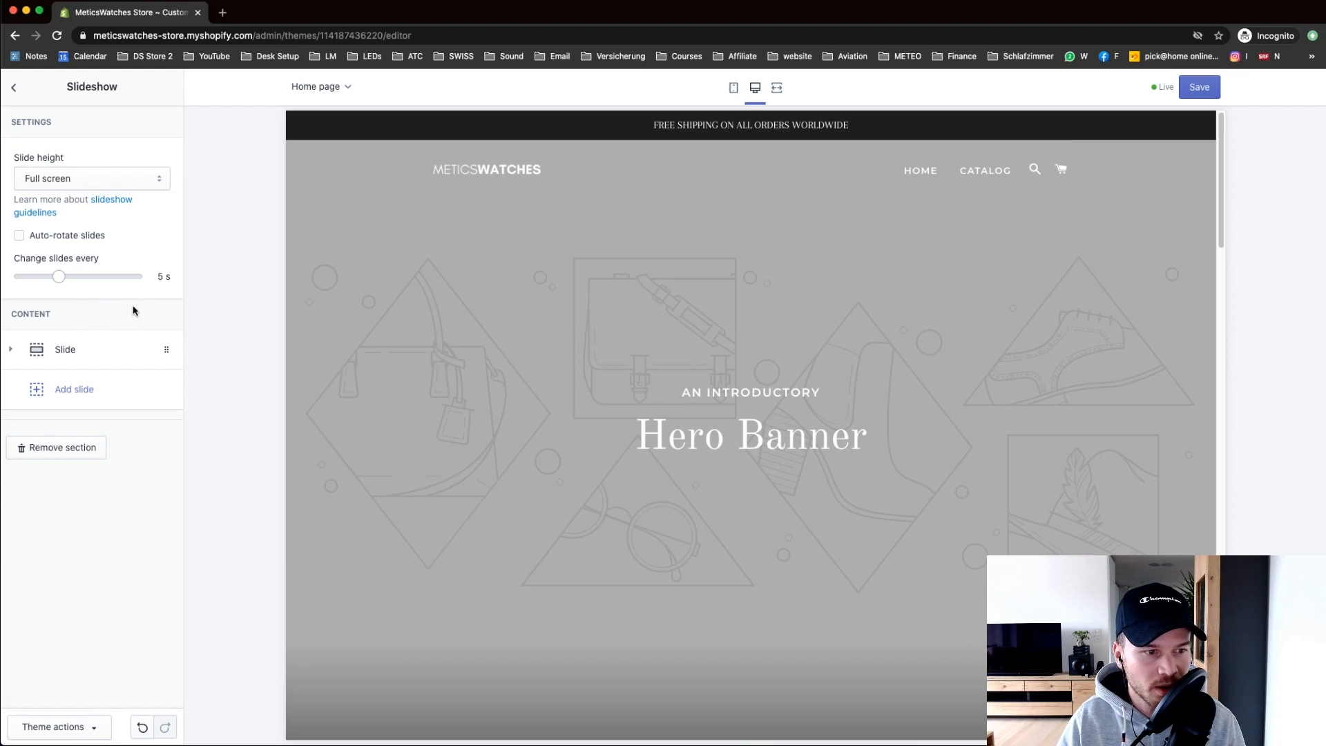
left_click(12, 350)
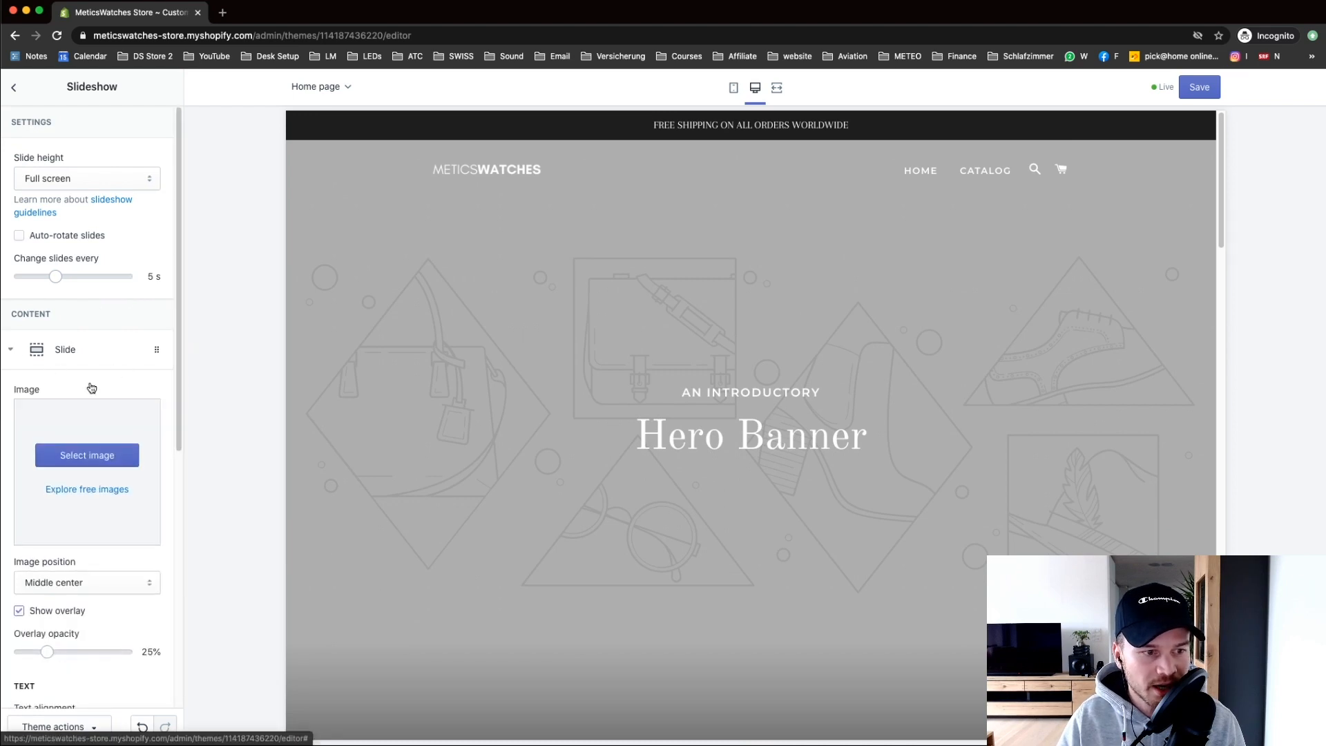
Step: Upload 4.jpg from the meticswatches Slides folder and use it as the Hero Banner image
left_click(97, 458)
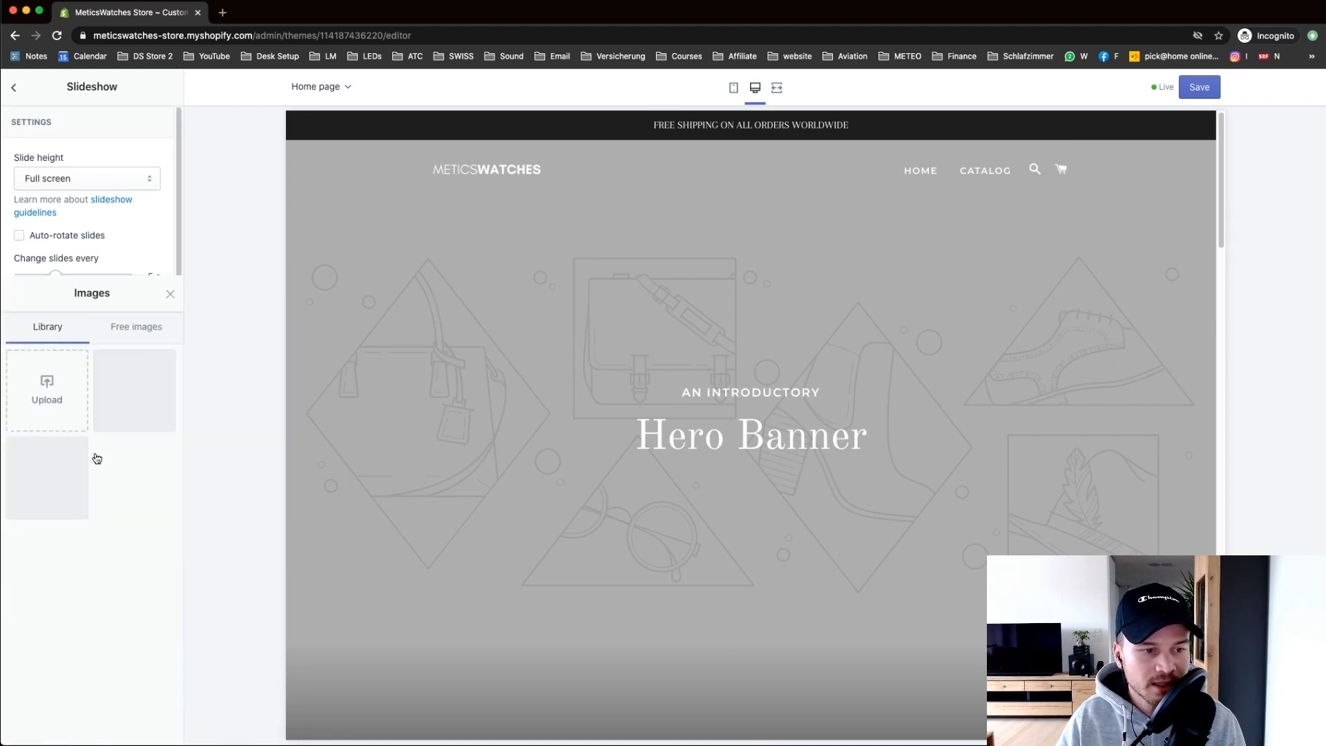
left_click(44, 186)
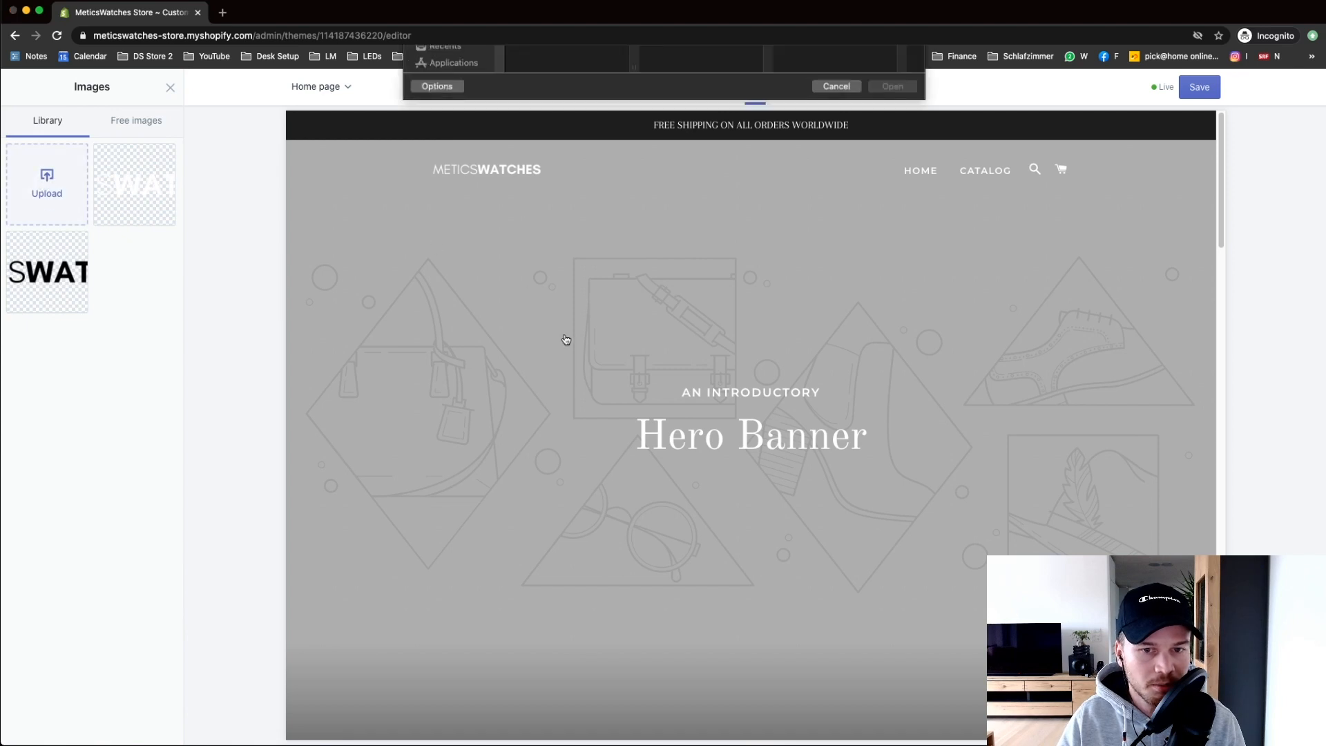
left_click(656, 60)
left_click(658, 72)
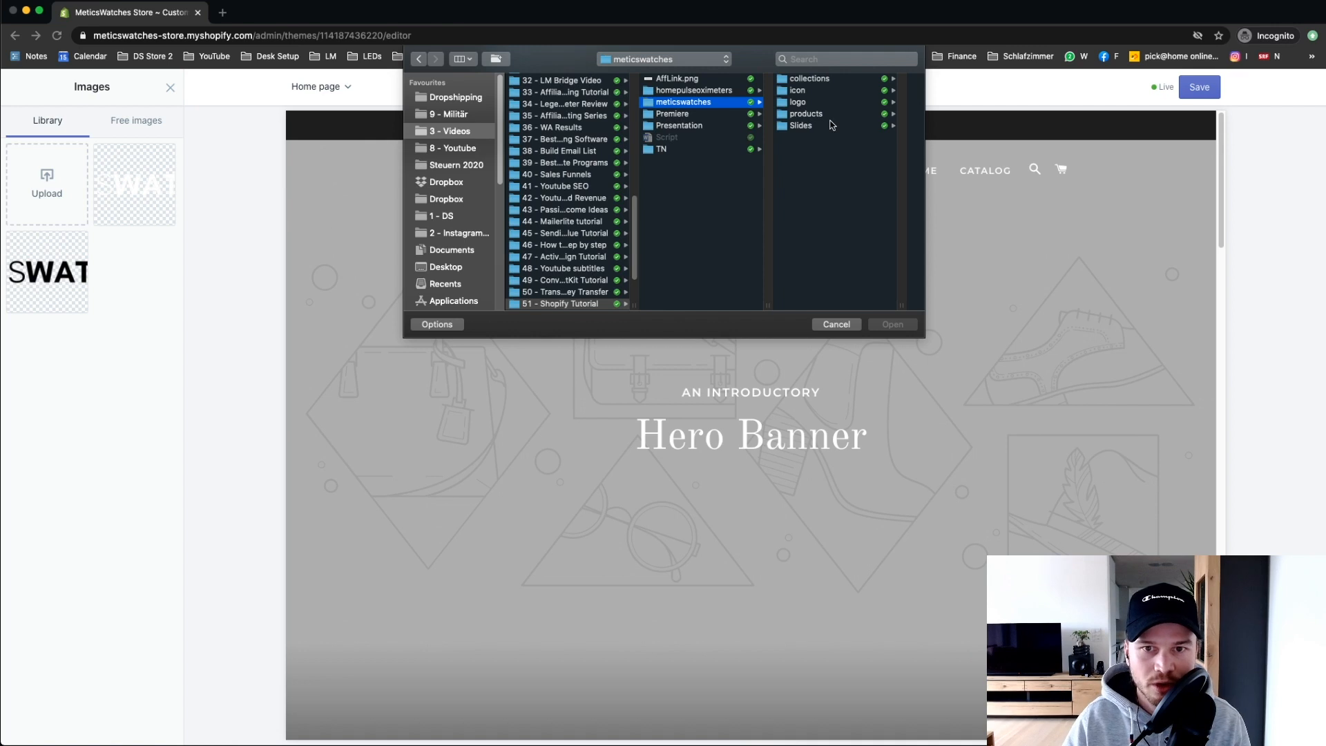
left_click(807, 78)
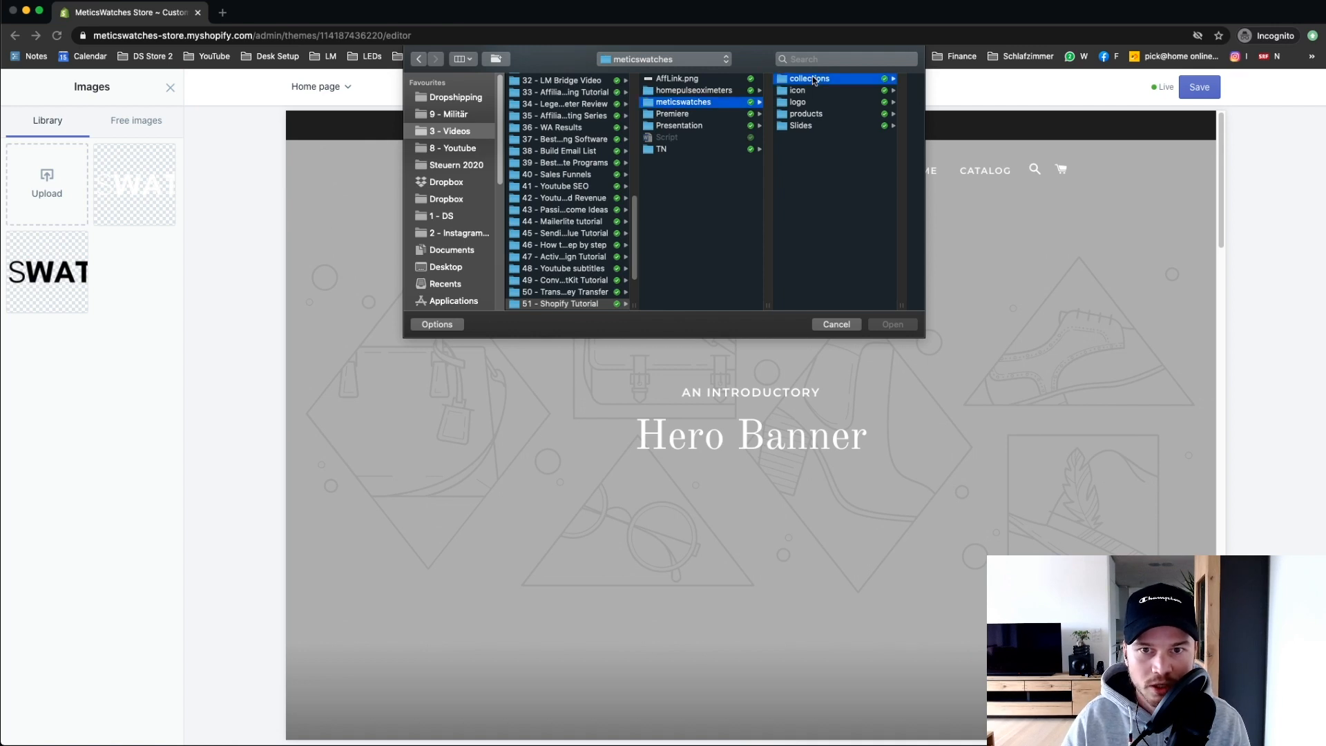
left_click(710, 124)
left_click(829, 81)
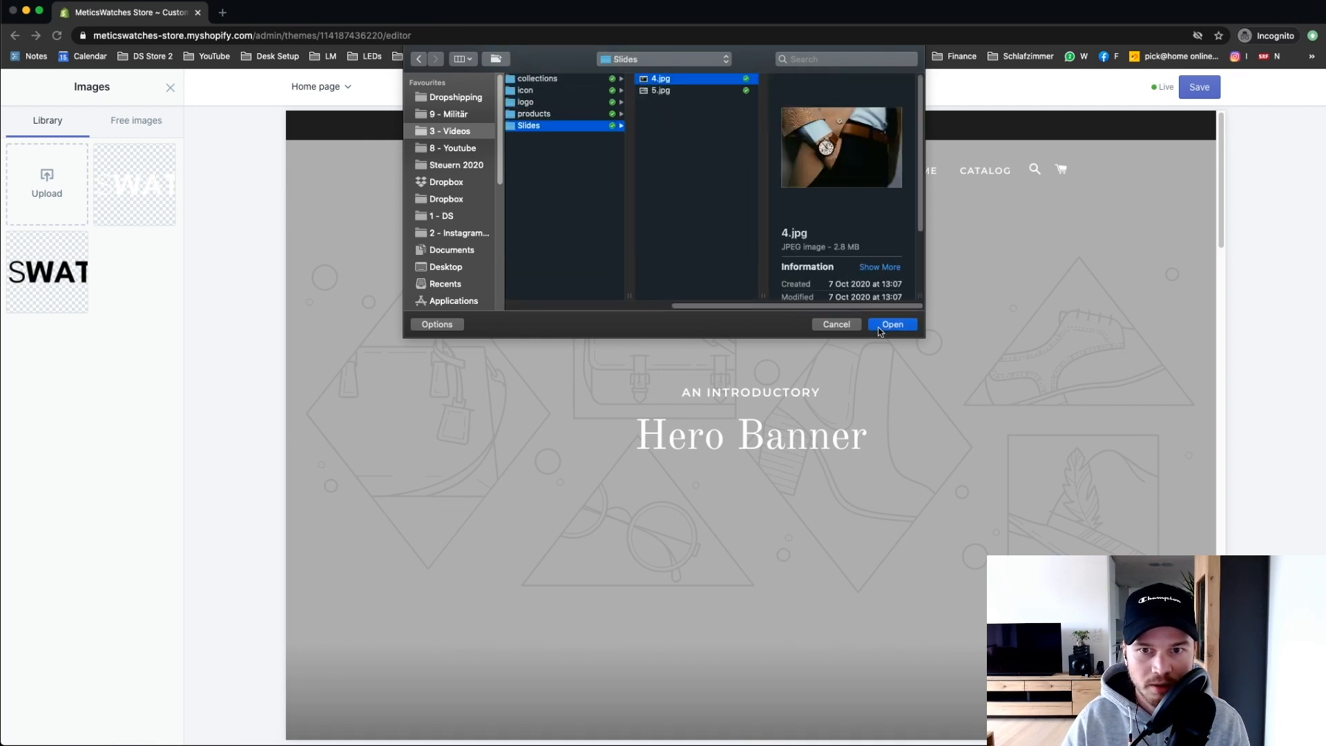
left_click(891, 324)
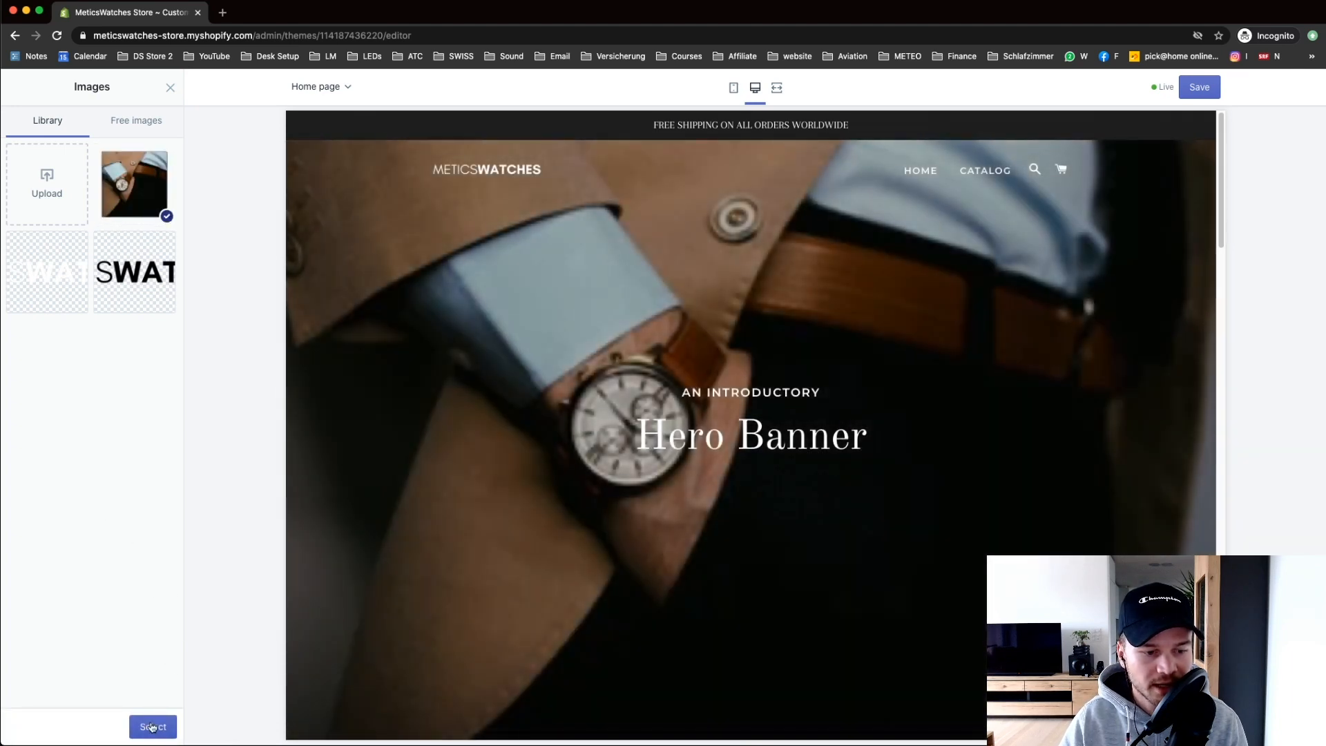
left_click(153, 727)
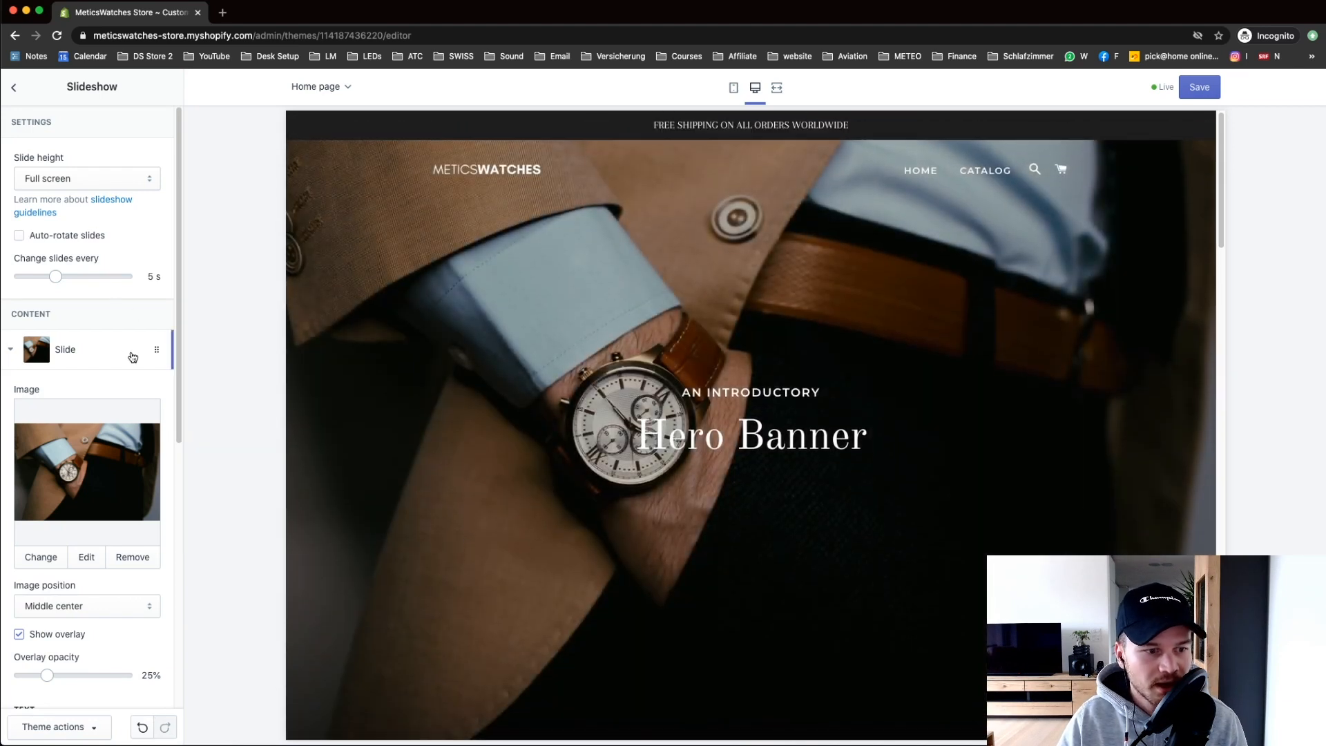
Step: Set the hero slide's overlay opacity to 45% to darken the watch photo
scroll(180, 313, "down", 3)
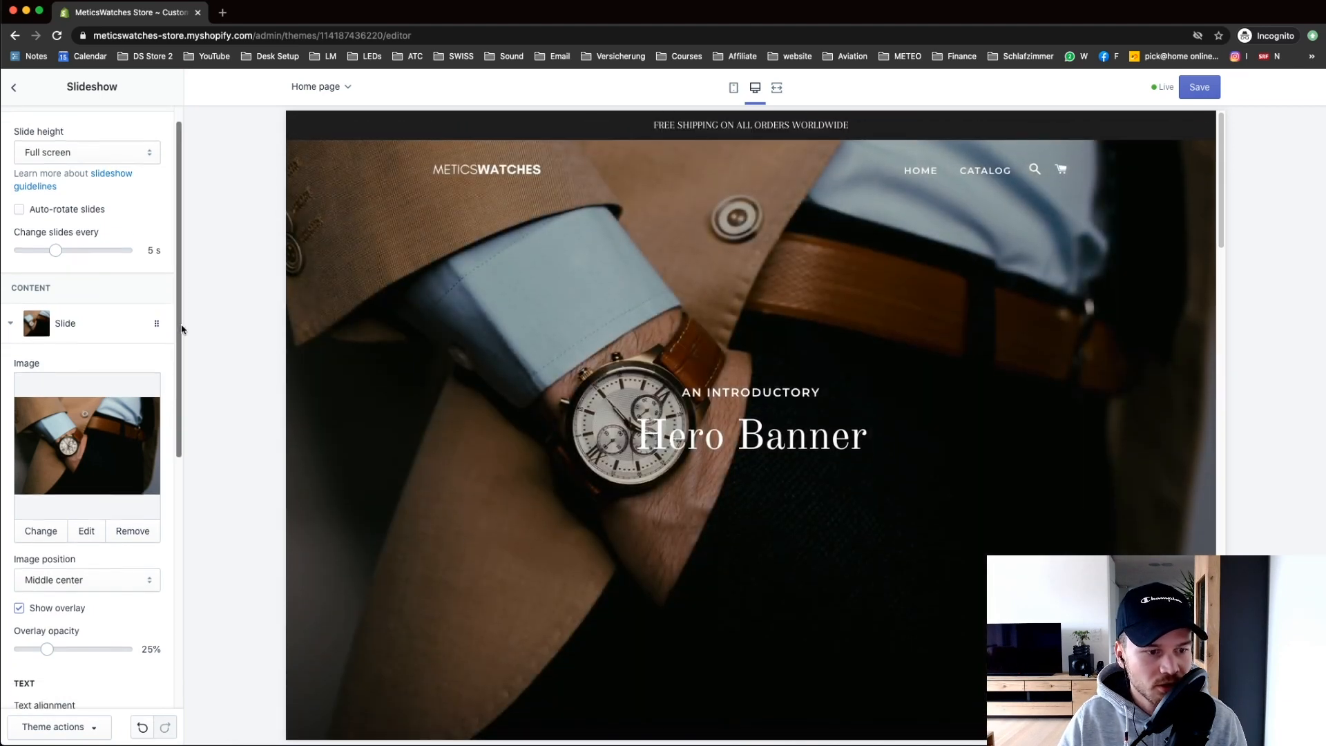
scroll(182, 310, "down", 9)
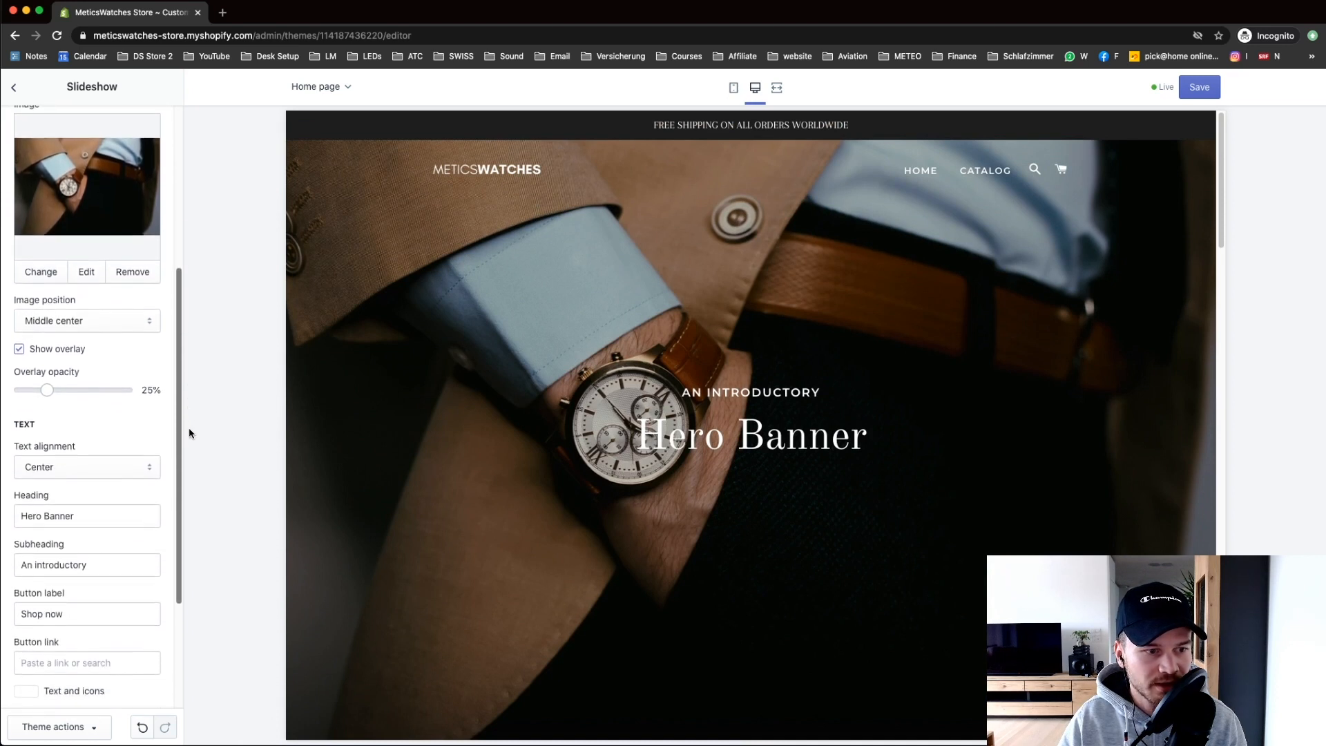
left_click_drag(50, 386, 67, 386)
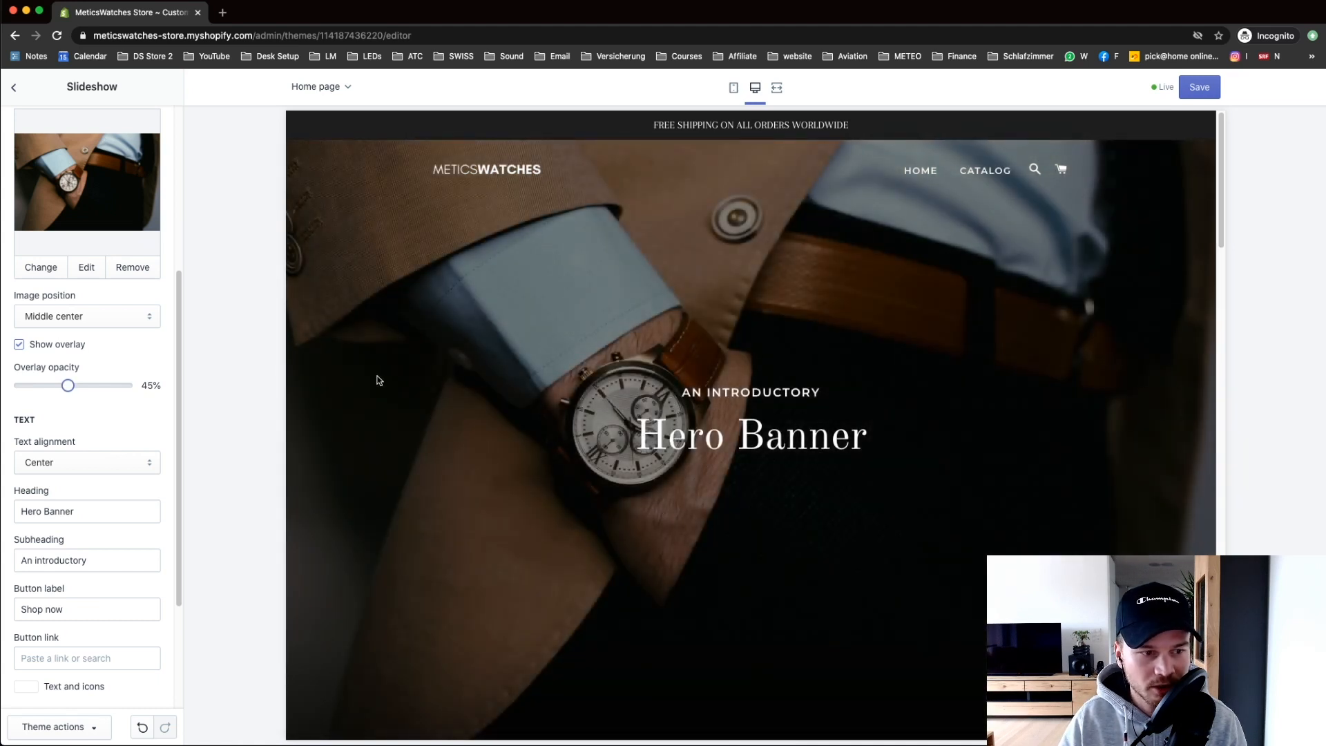
scroll(183, 414, "down", 2)
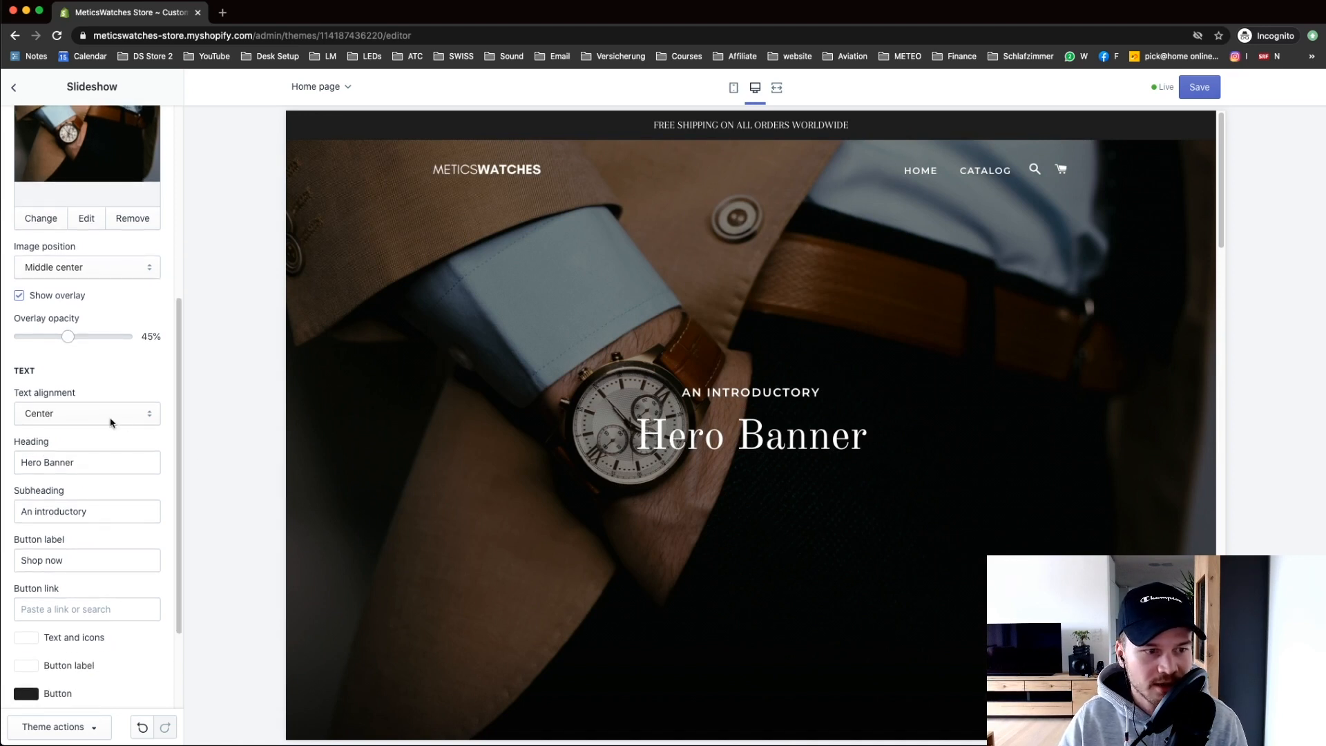
Step: Right-align the hero text and change the heading to 'Timeless Design'
left_click(78, 414)
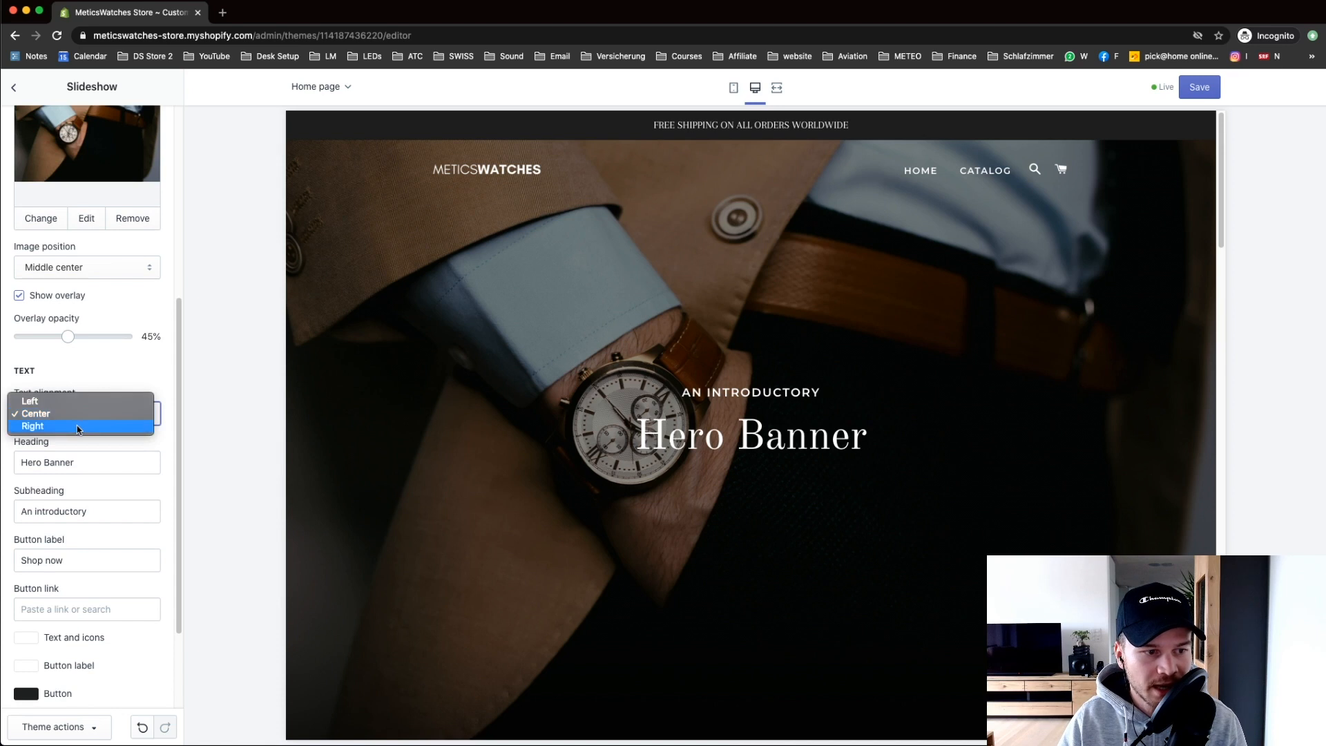
left_click(77, 424)
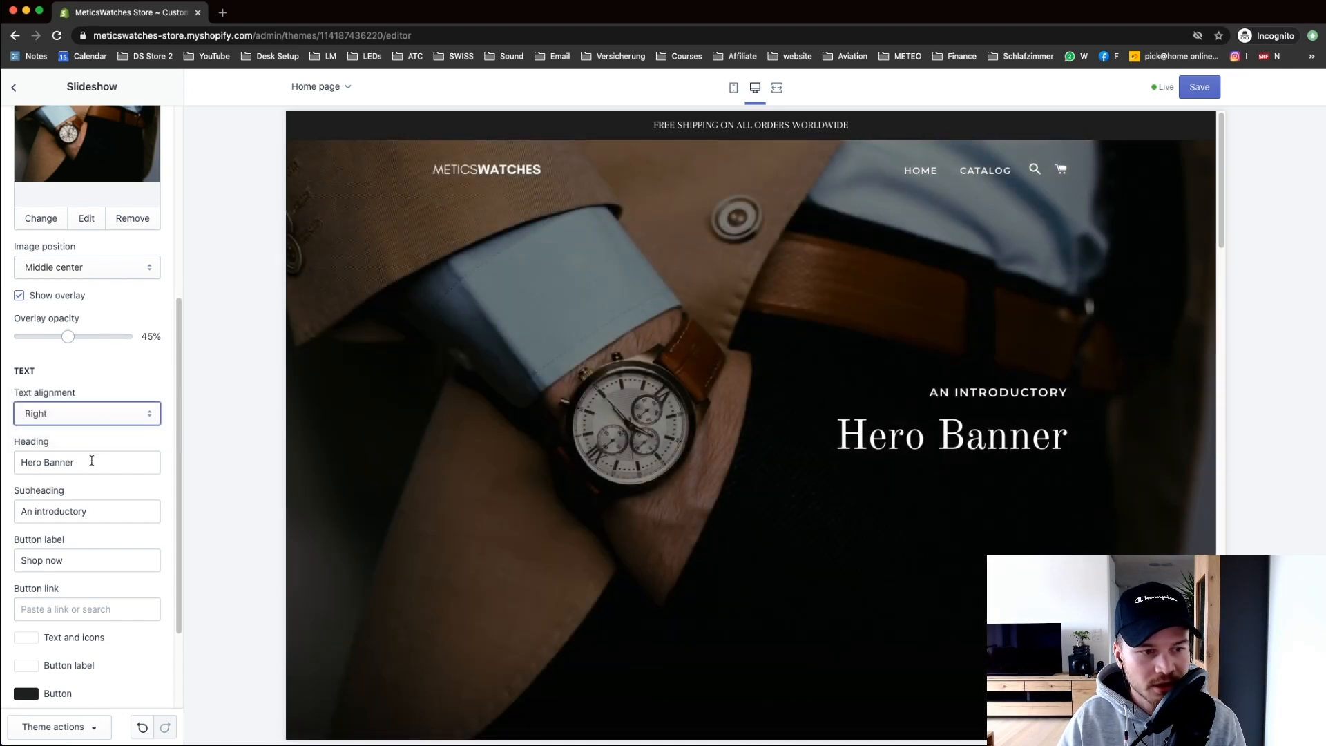
left_click_drag(92, 462, 3, 460)
key("super+Tab")
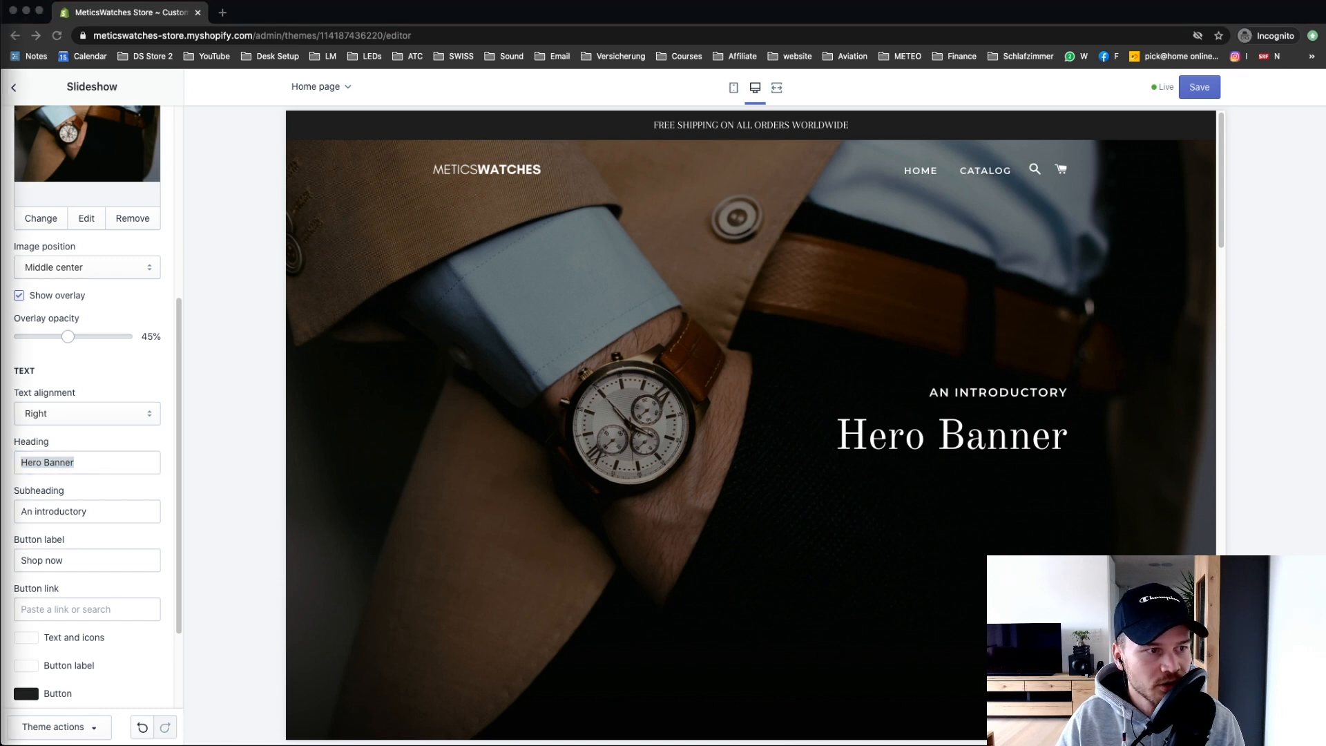
key("super+Tab")
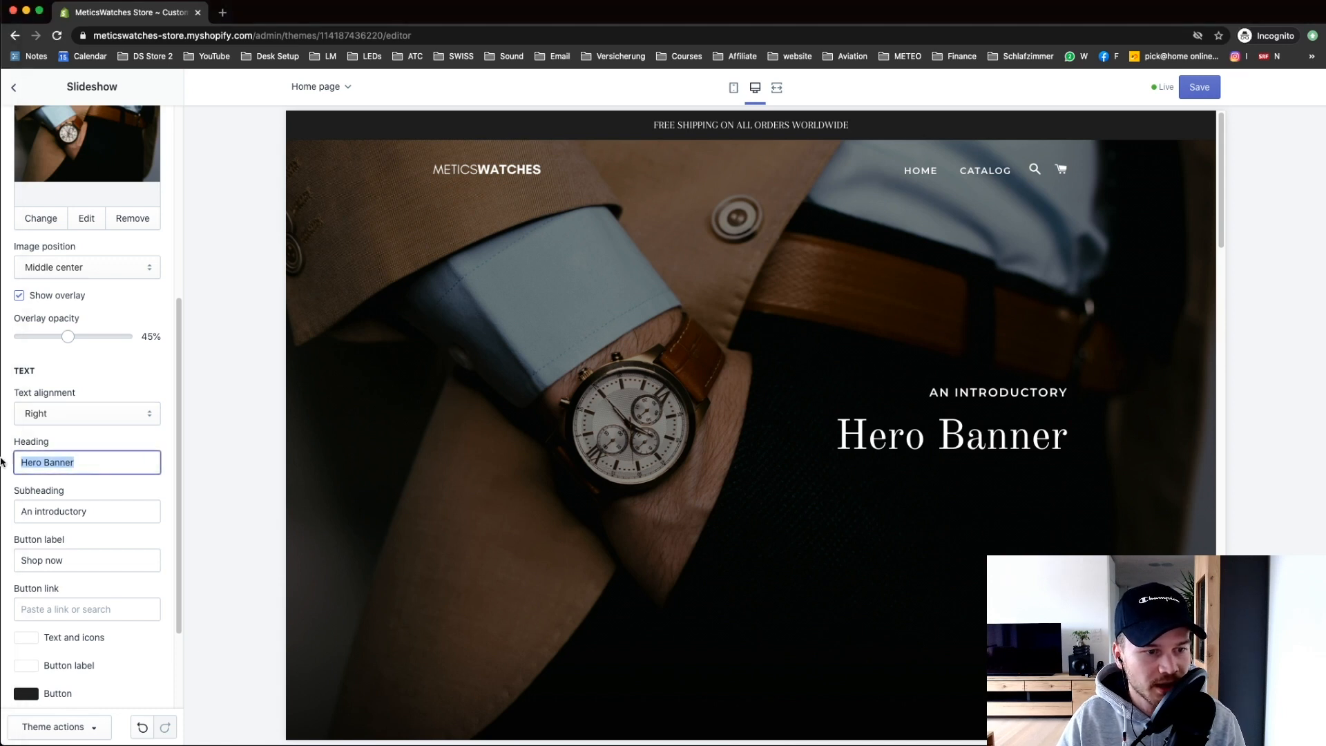
type("Timeless Design")
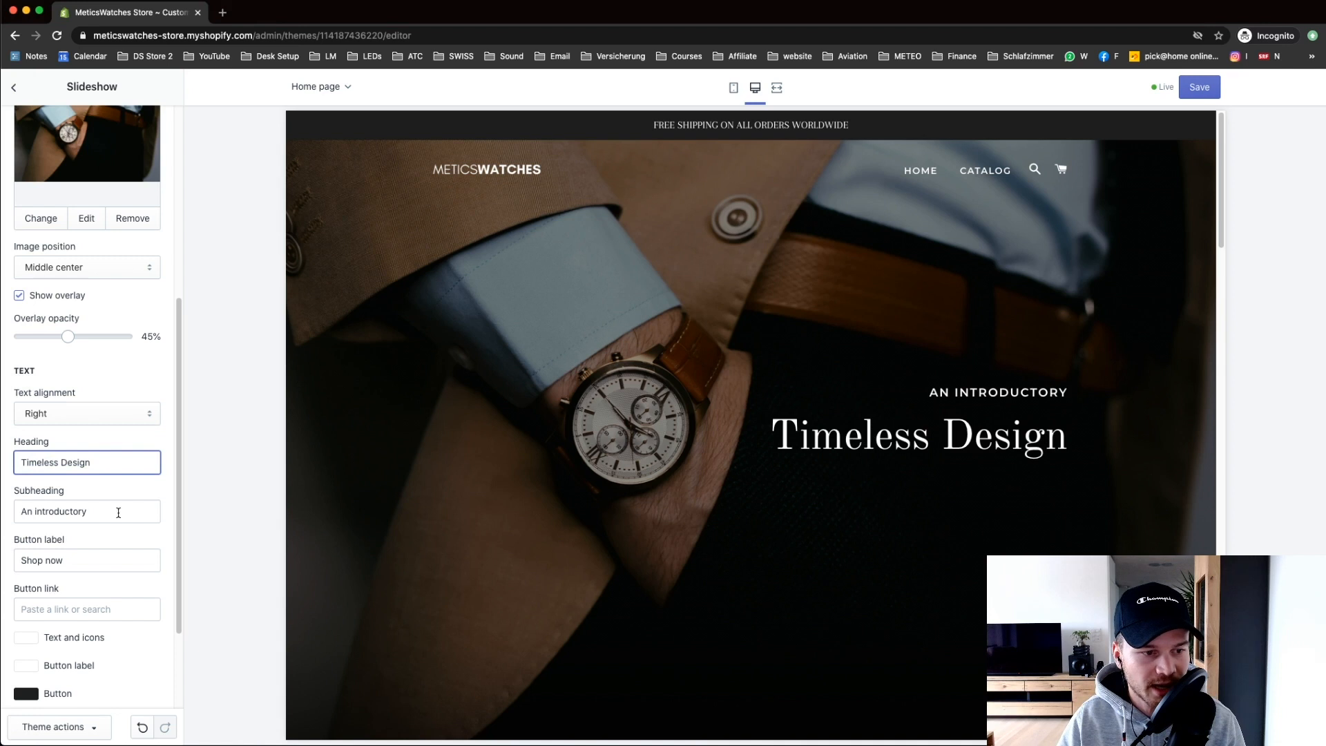
key("super+Tab")
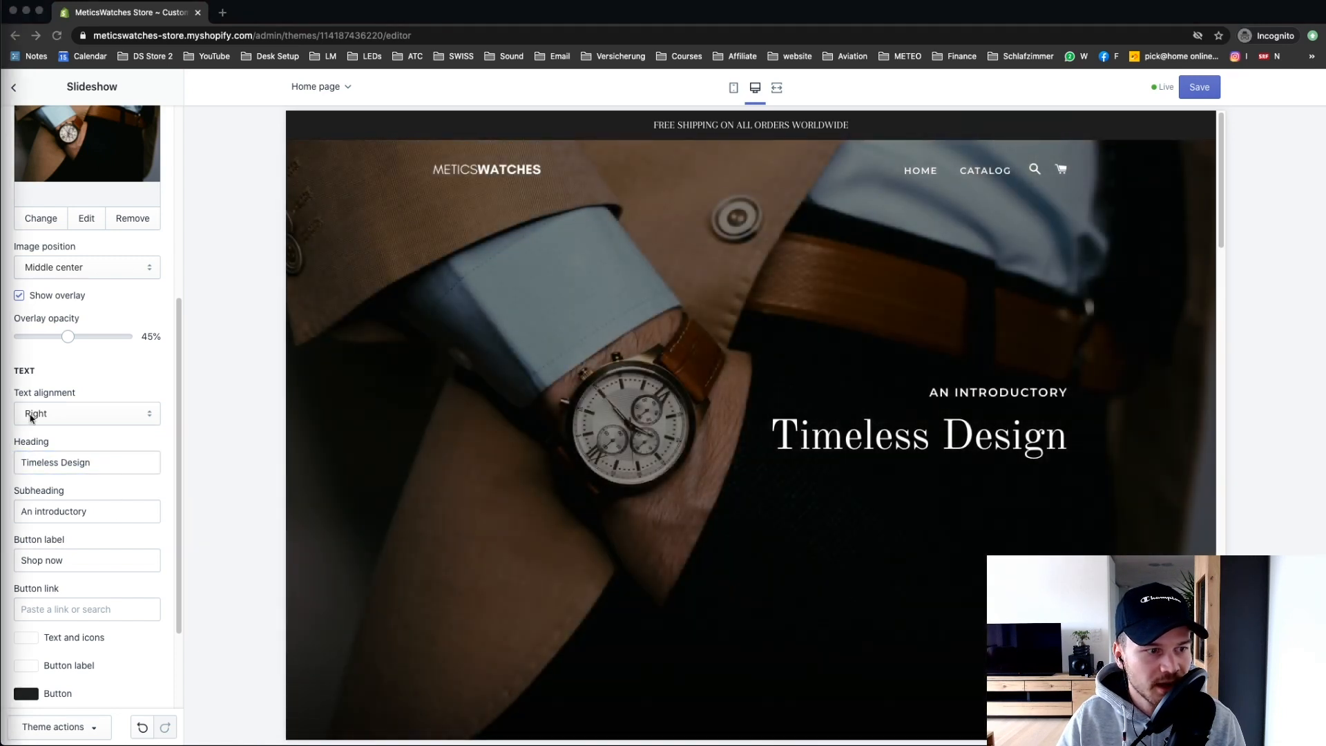
Step: Replace the subheading with 'Discover our new collections', keeping the 'Shop now' button label
key("super+Tab")
left_click_drag(101, 509, 9, 514)
type("Discover our new collections")
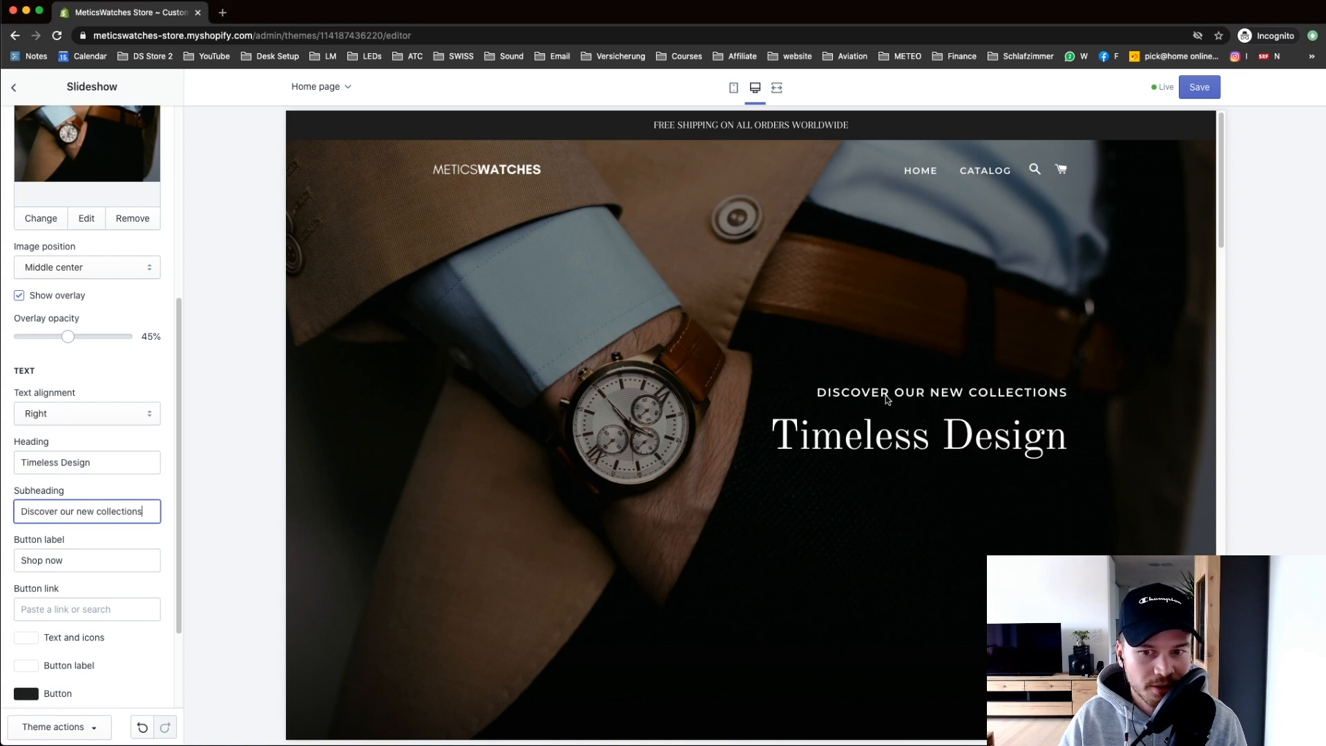
scroll(181, 456, "down", 2)
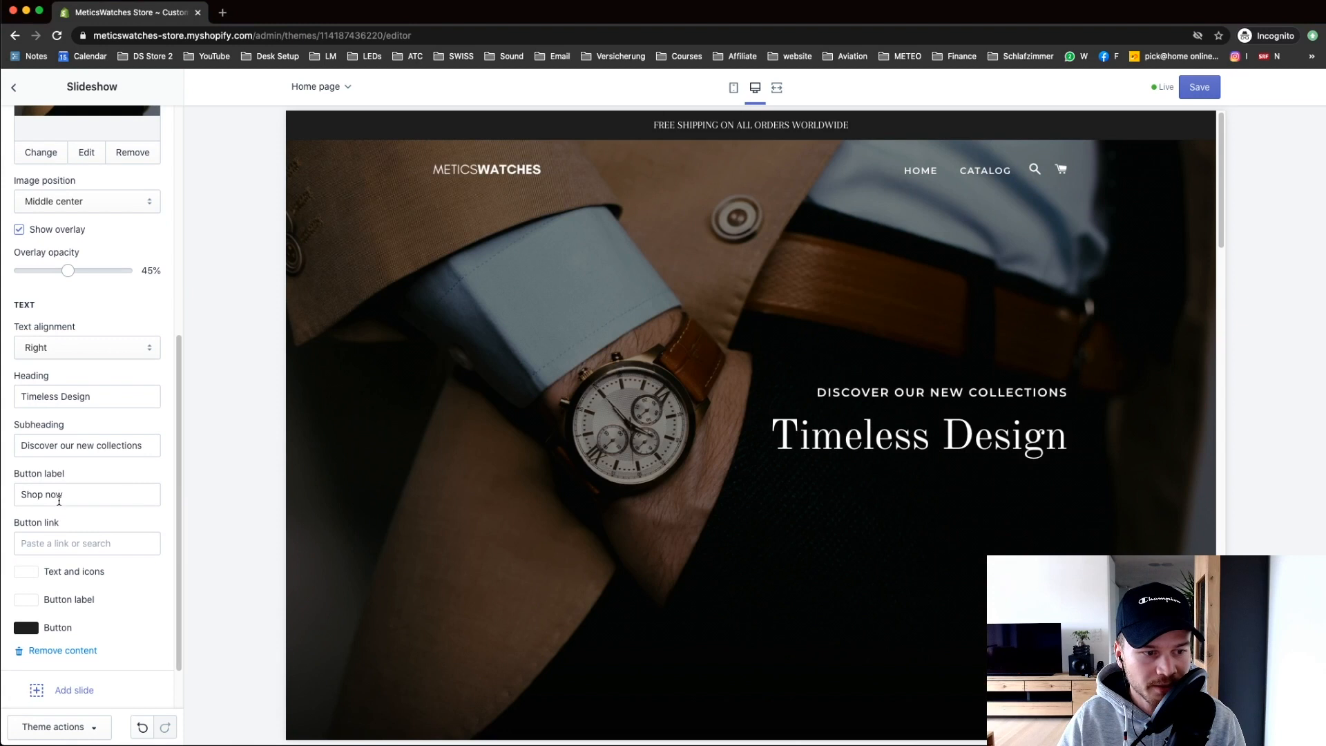
triple_click(65, 493)
left_click(83, 492)
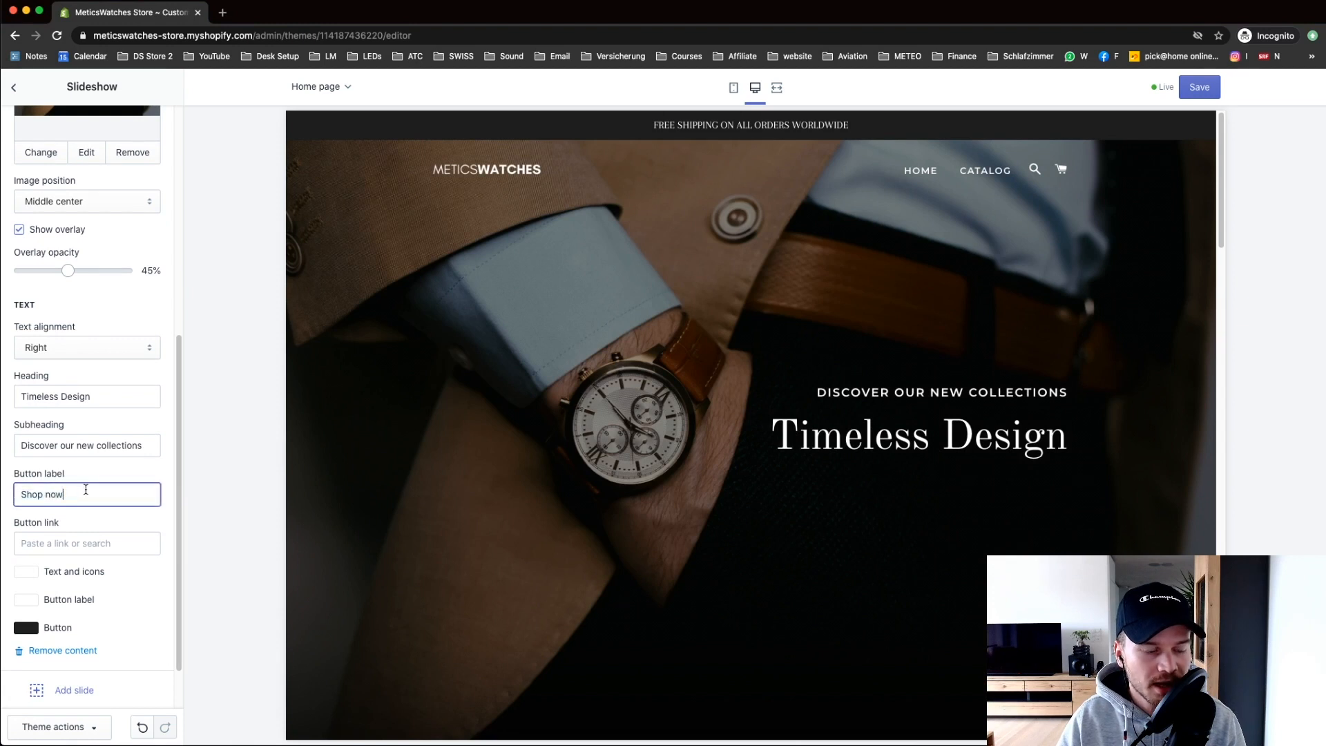
scroll(87, 495, "down", 1)
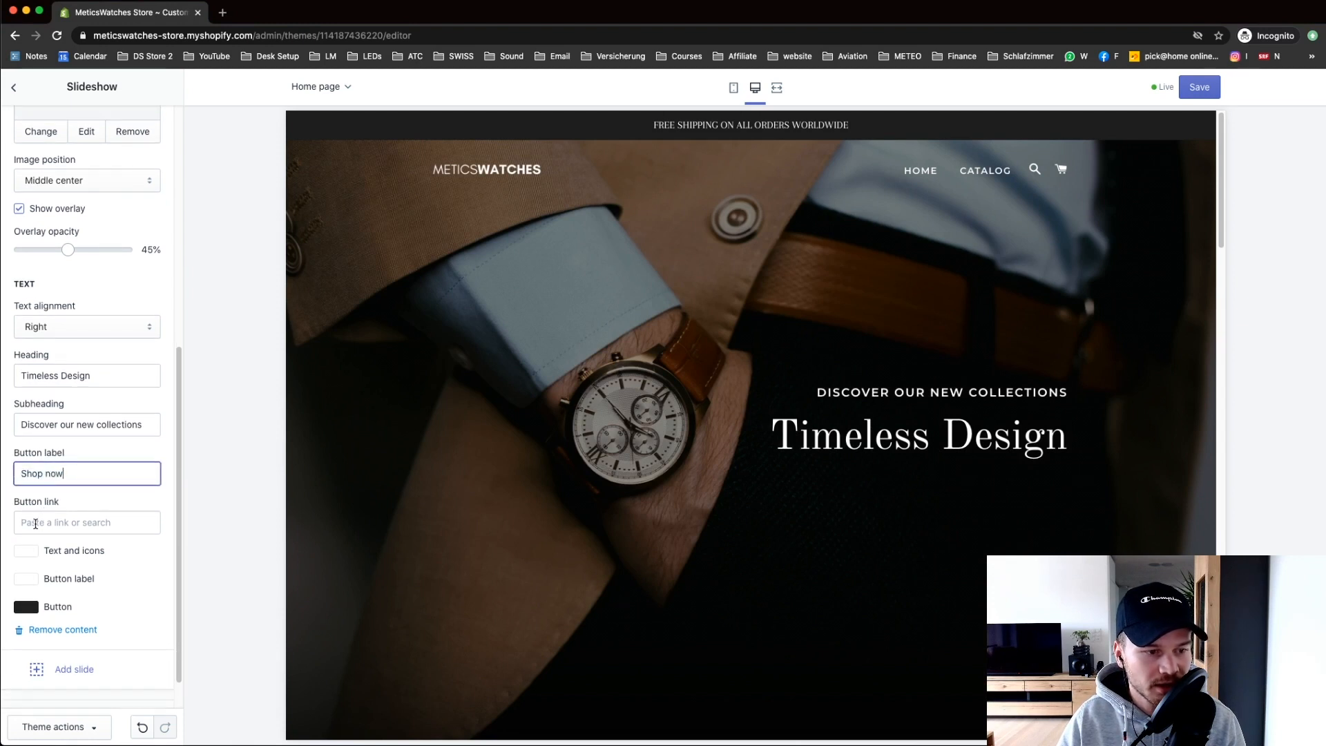
left_click(62, 523)
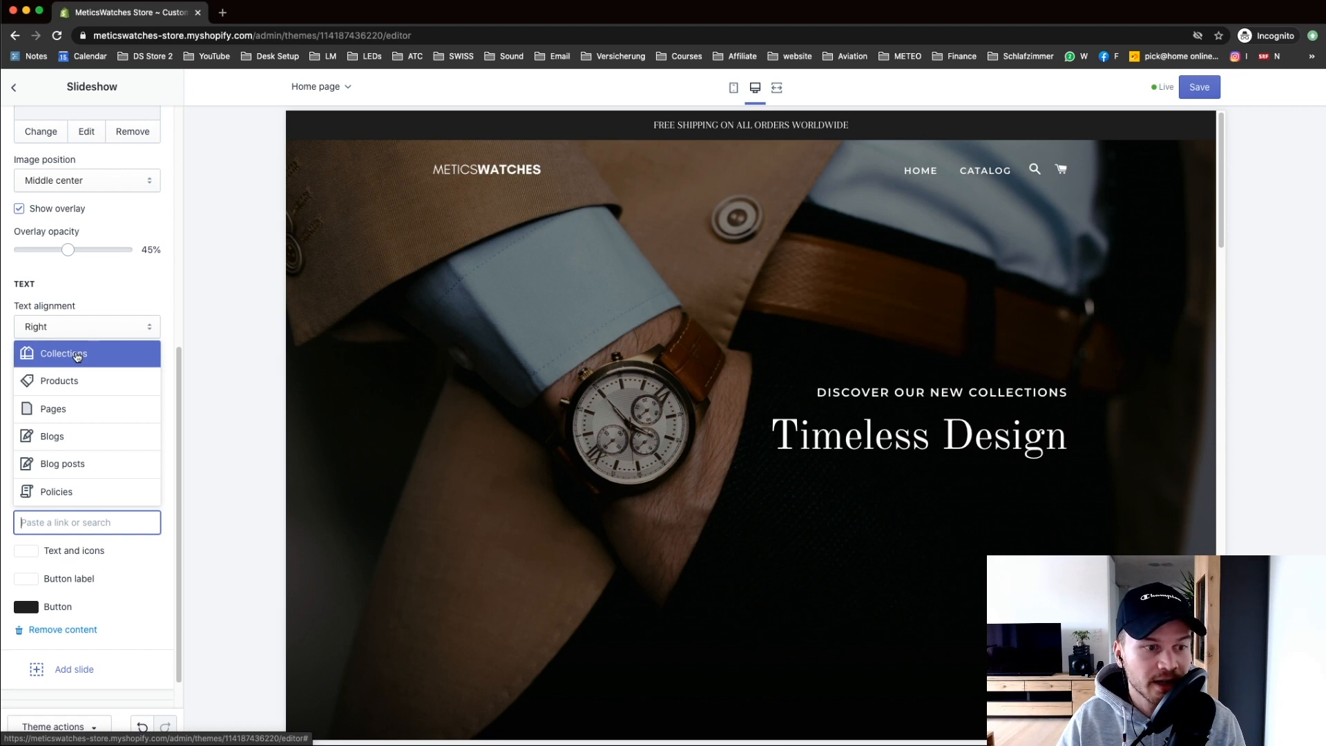
Step: Link the Shop now button to All Collections and colour it gold #CDA61B
left_click(78, 355)
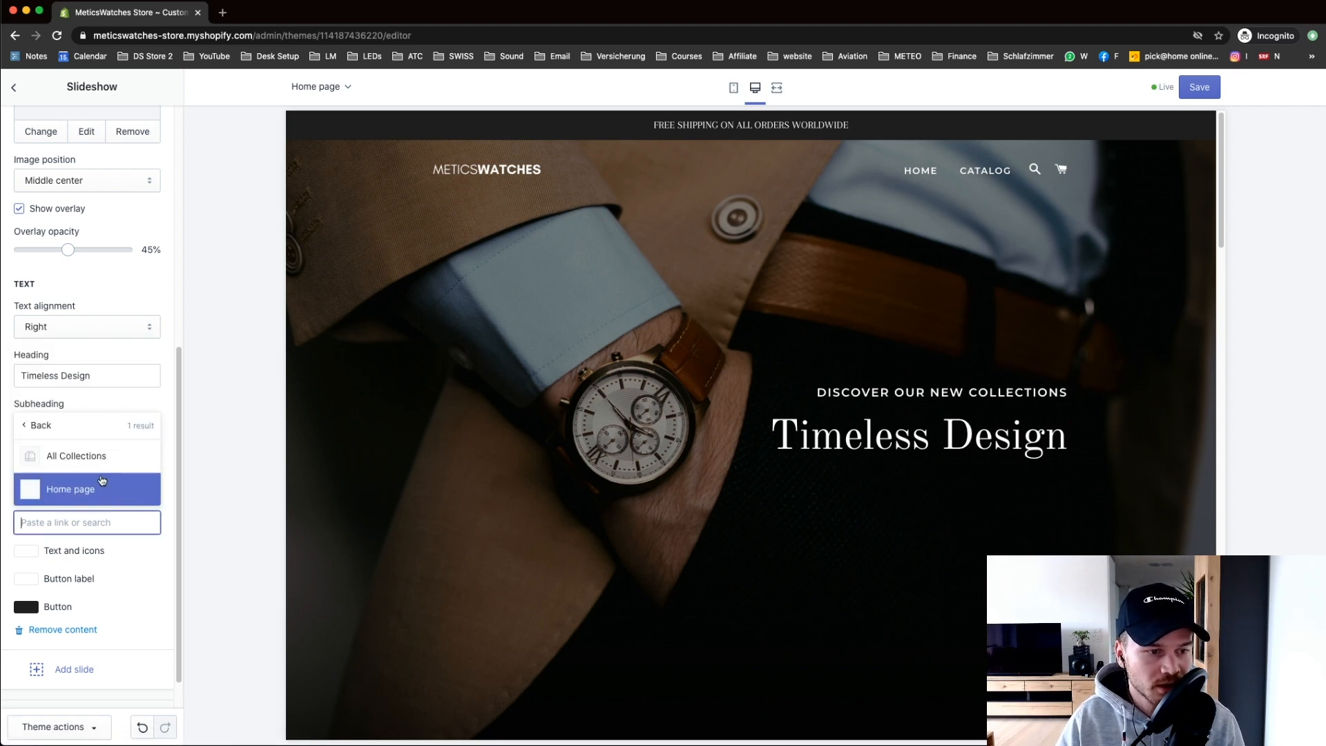
left_click(78, 456)
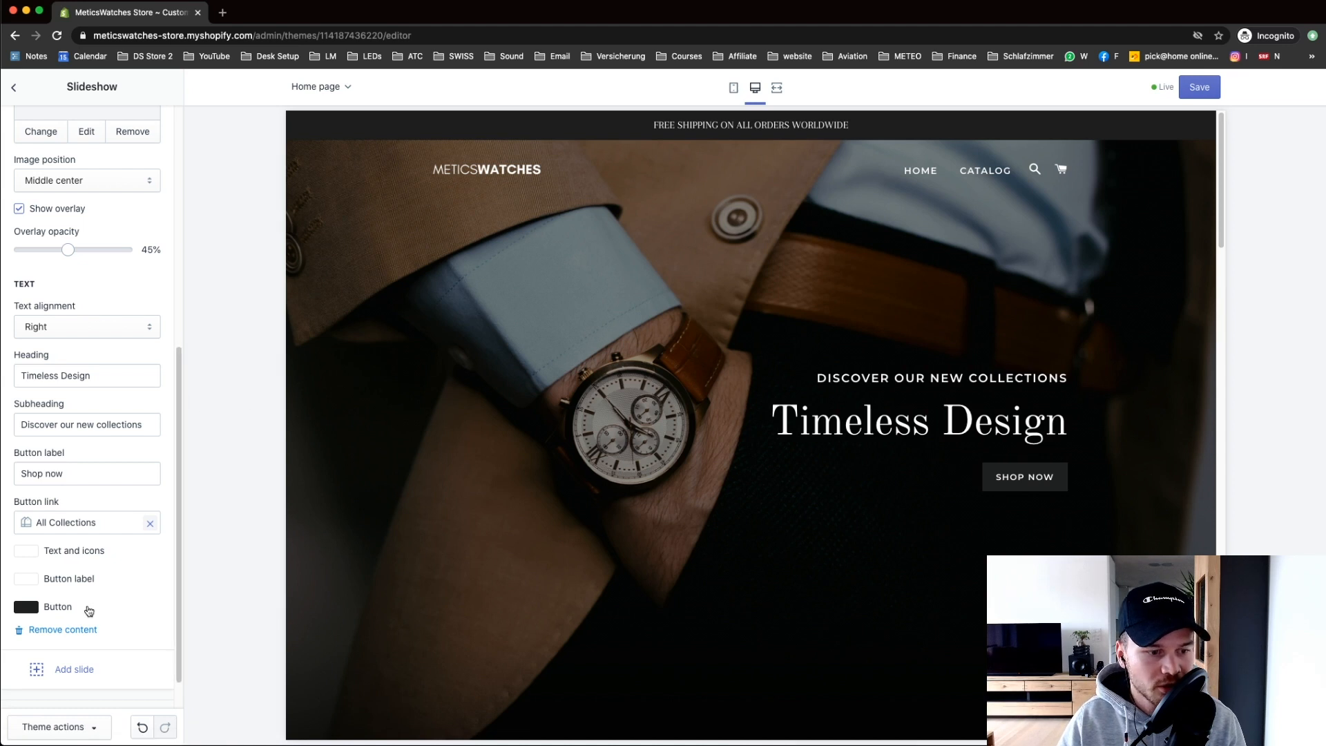
left_click(27, 609)
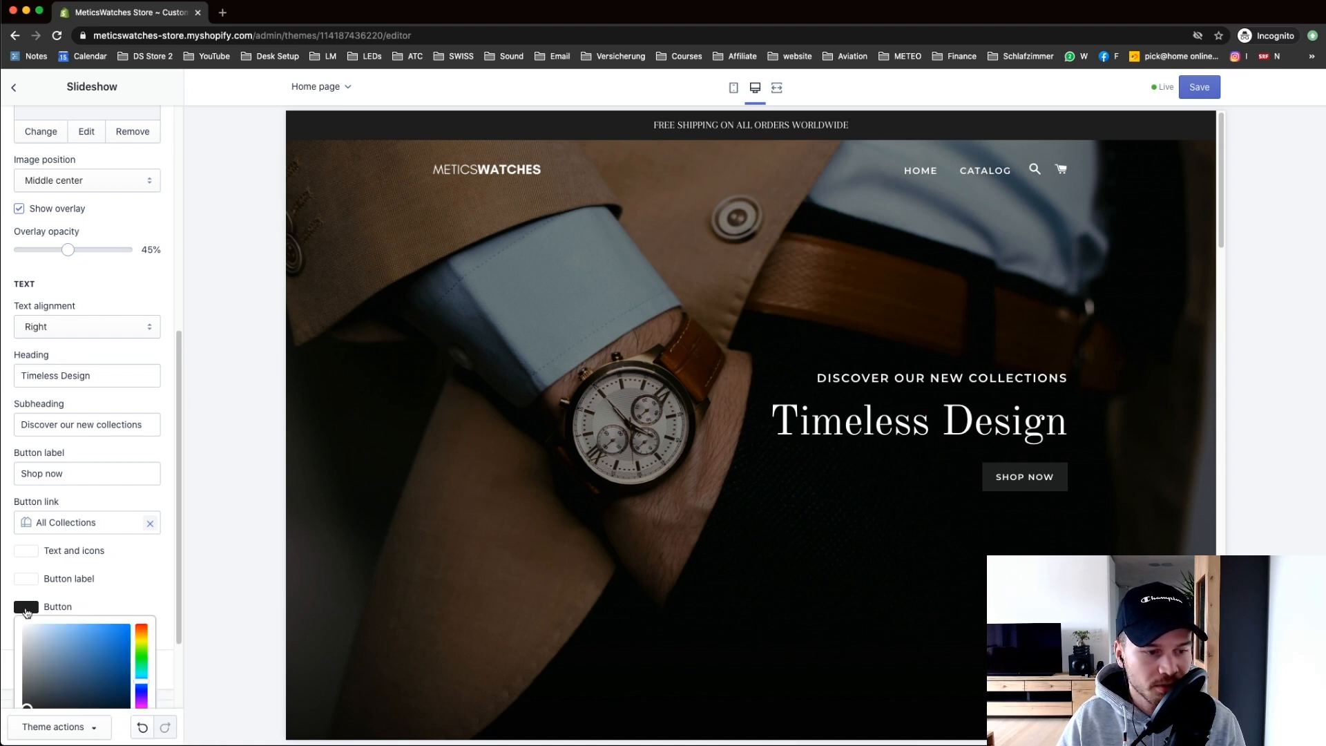
scroll(170, 575, "down", 1)
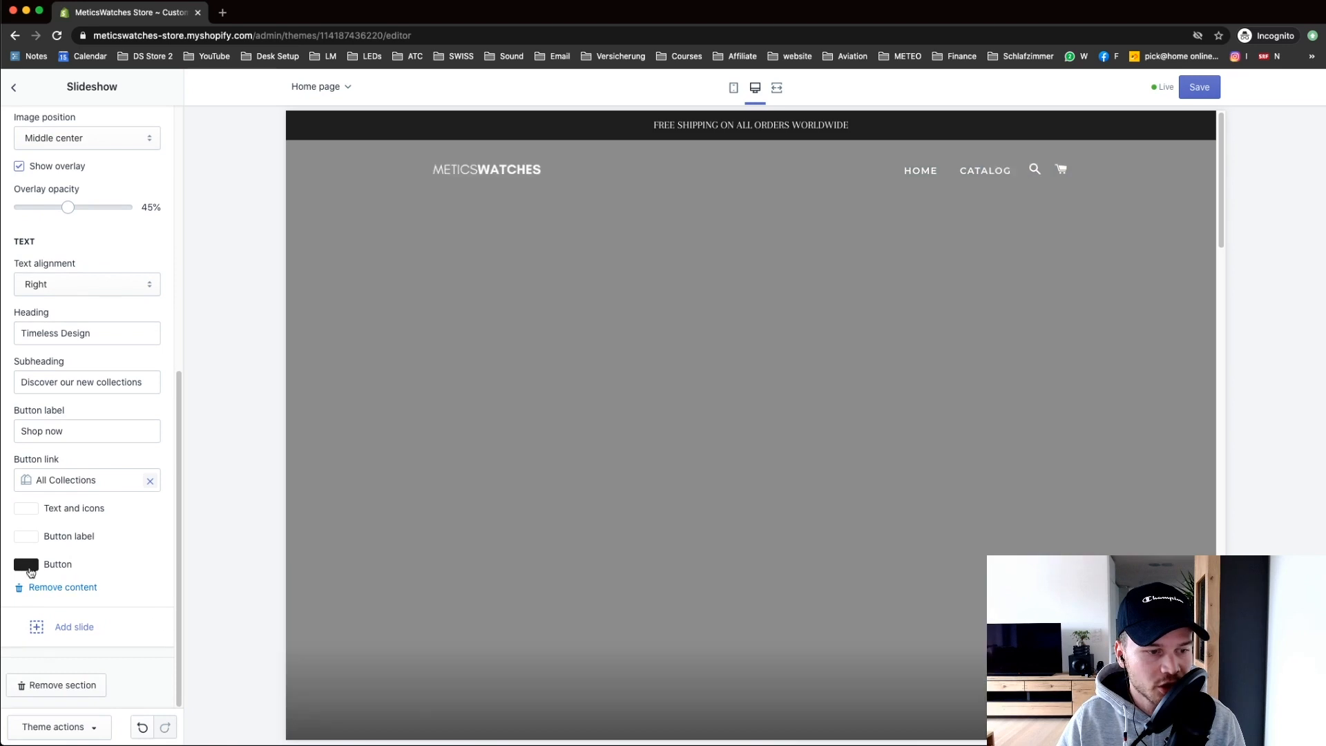
left_click(36, 566)
mouse_move(142, 639)
left_mouse_down()
mouse_move(141, 593)
mouse_move(115, 600)
left_mouse_up()
left_click(121, 592)
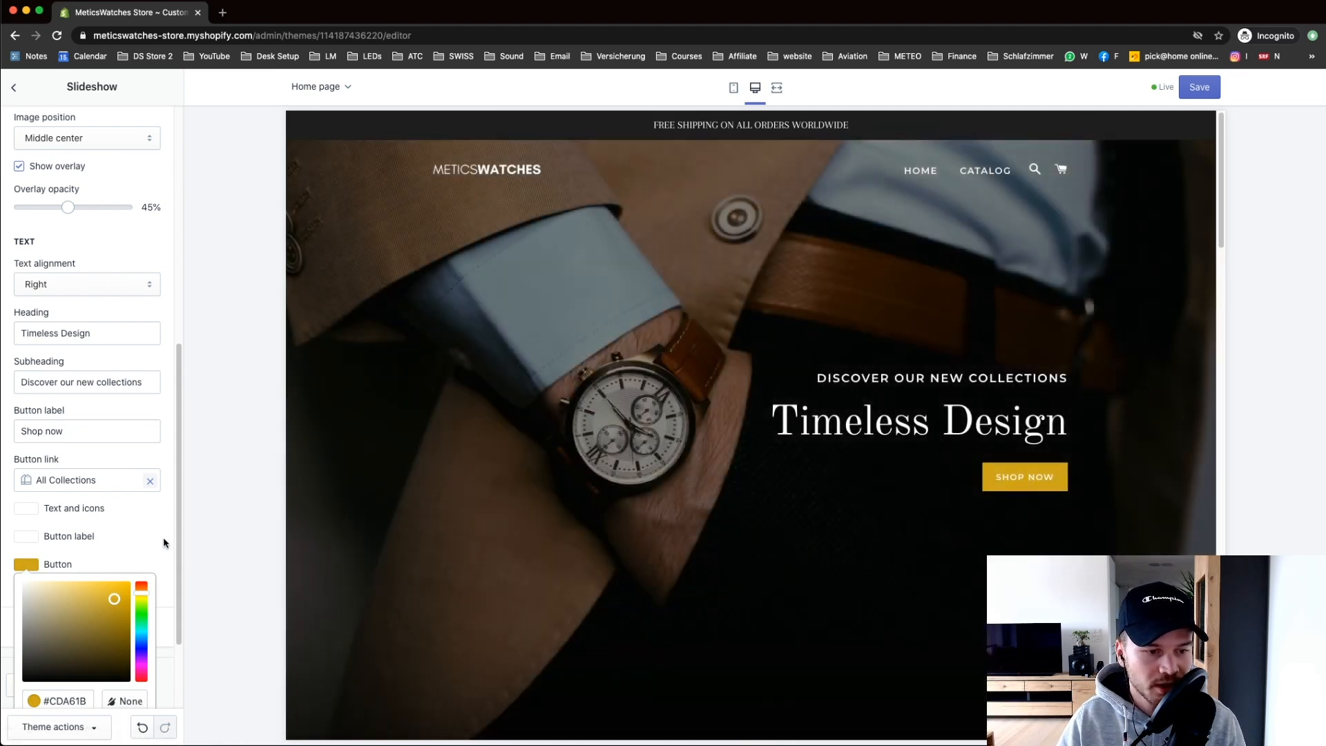
left_click(164, 543)
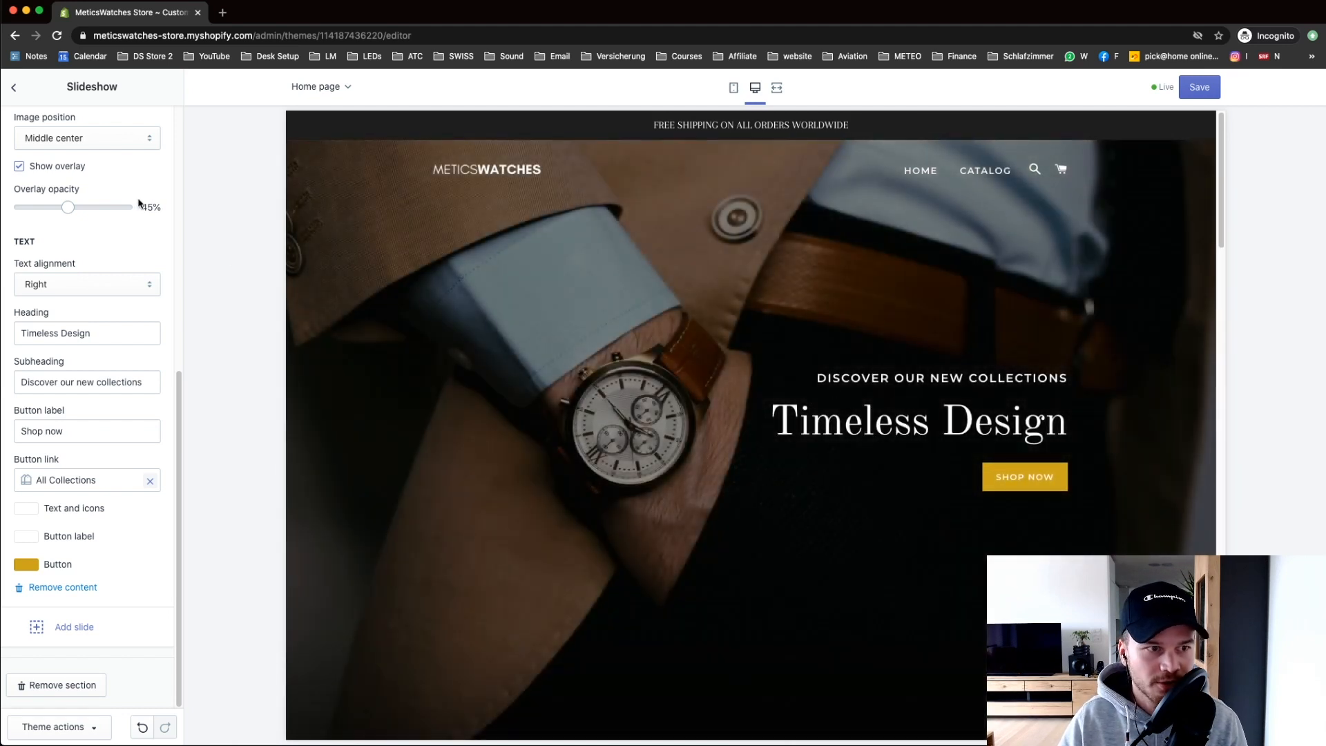
left_click(14, 88)
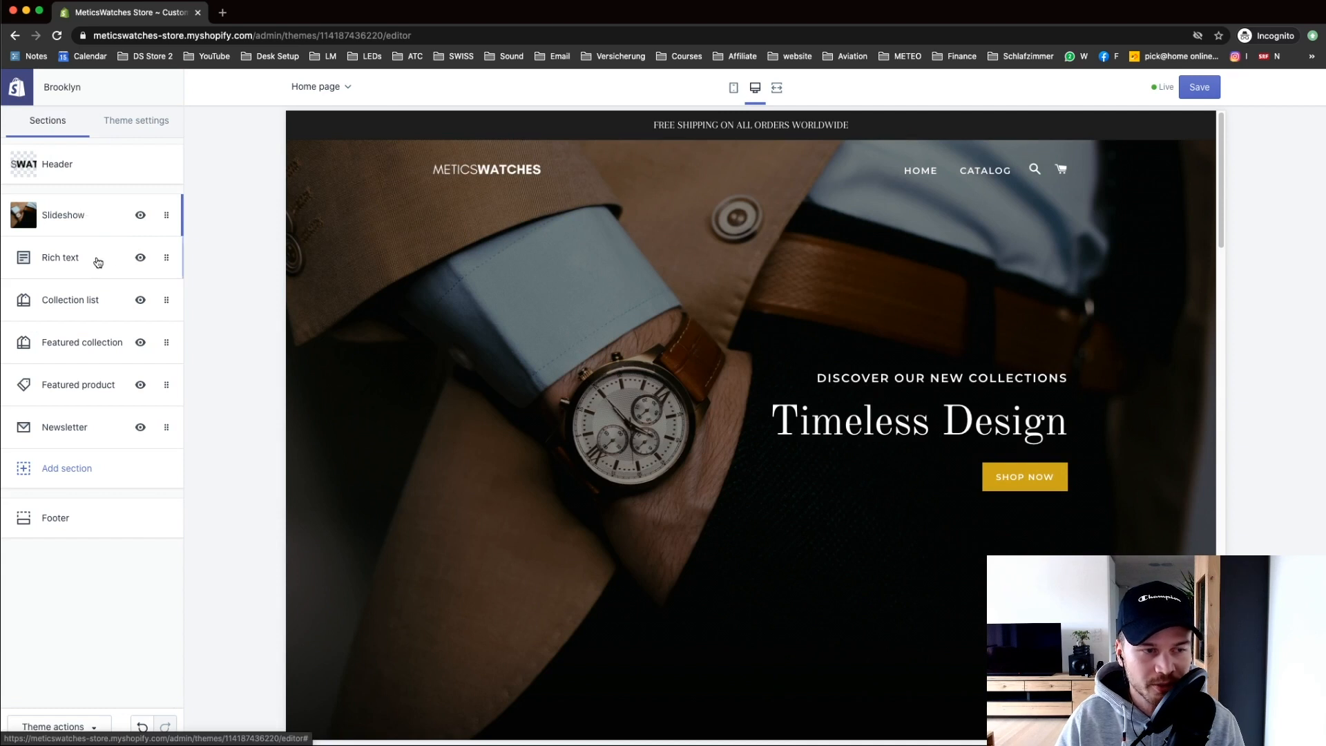
Step: Delete the Rich text section so Collection list follows the hero slideshow
scroll(661, 399, "down", 4)
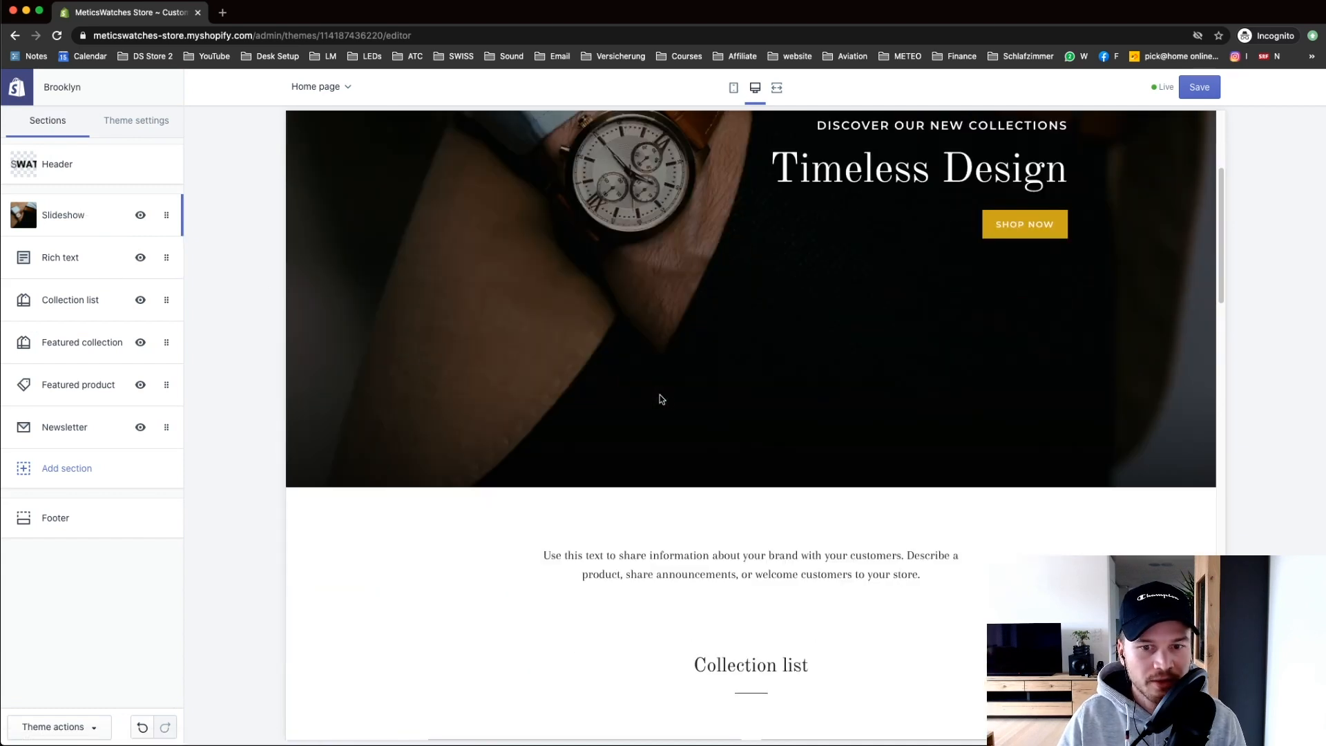
left_click(73, 263)
left_click(16, 98)
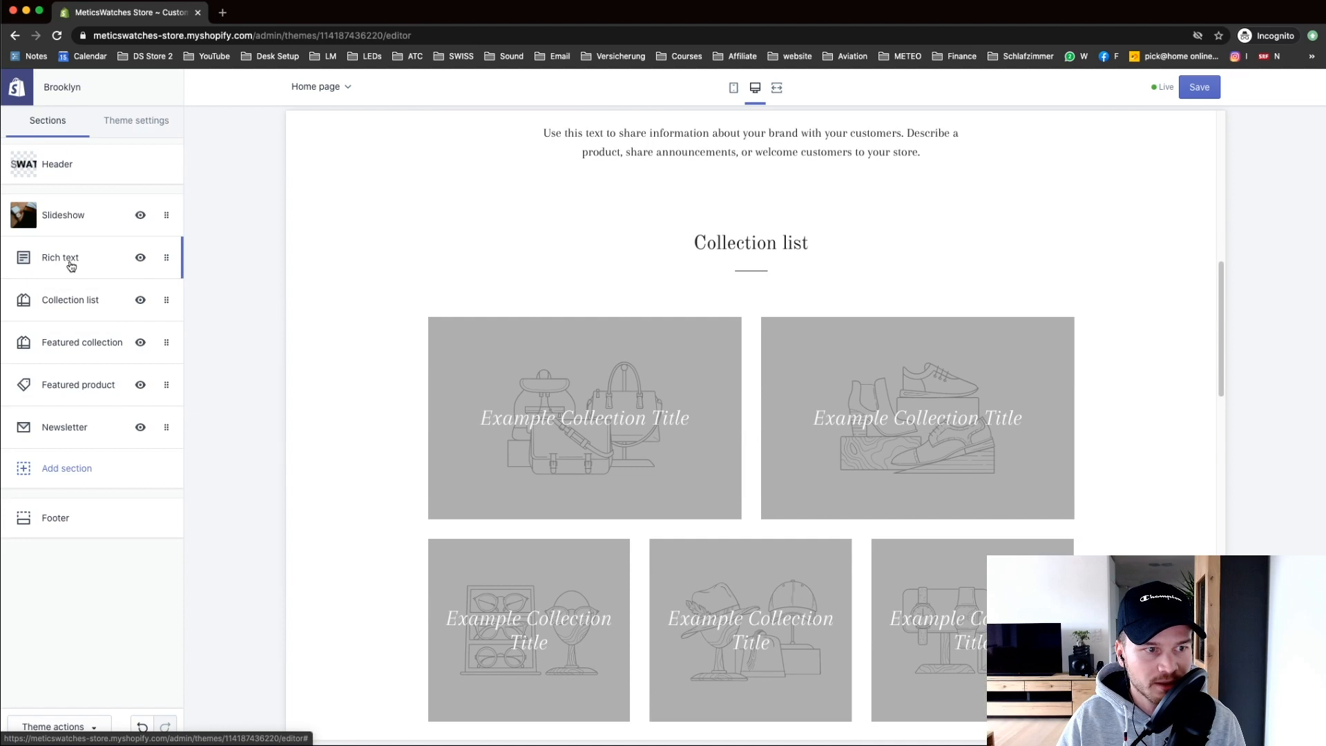
scroll(684, 272, "up", 1)
scroll(682, 272, "up", 3)
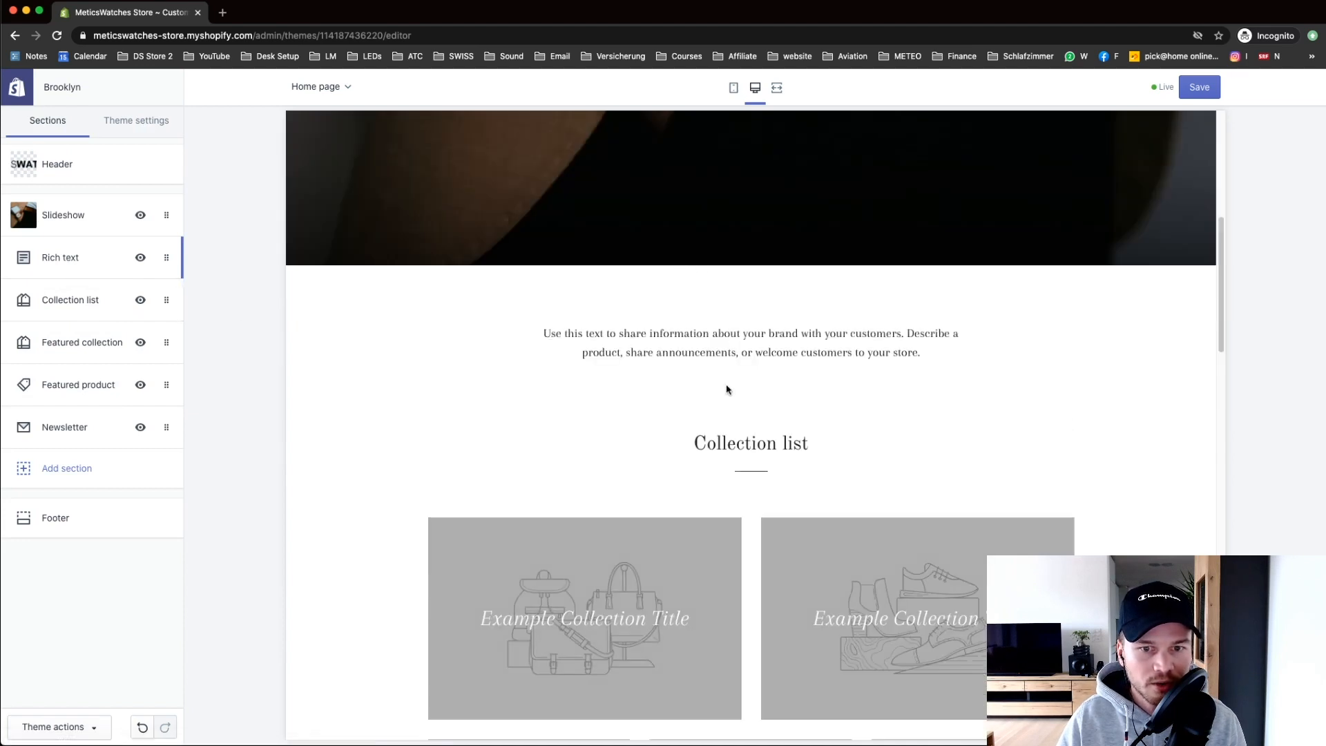
left_click(166, 259)
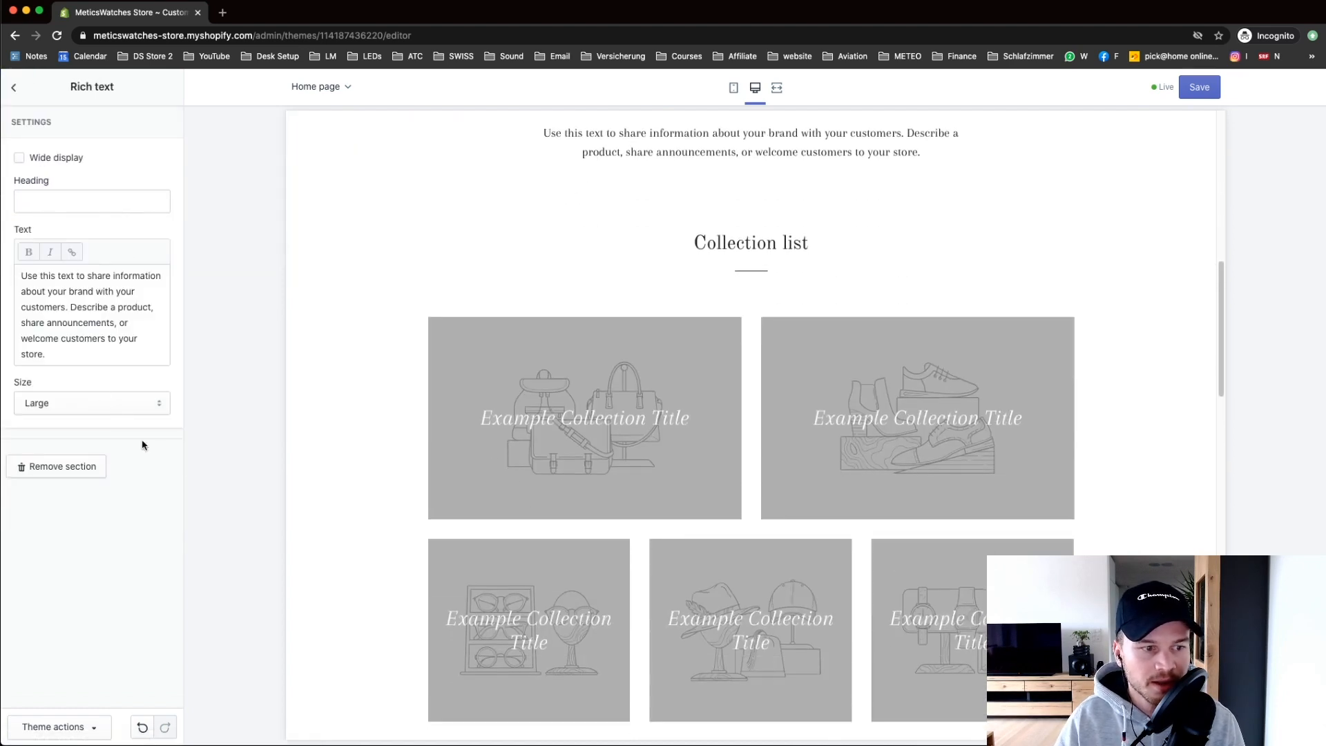
left_click(71, 469)
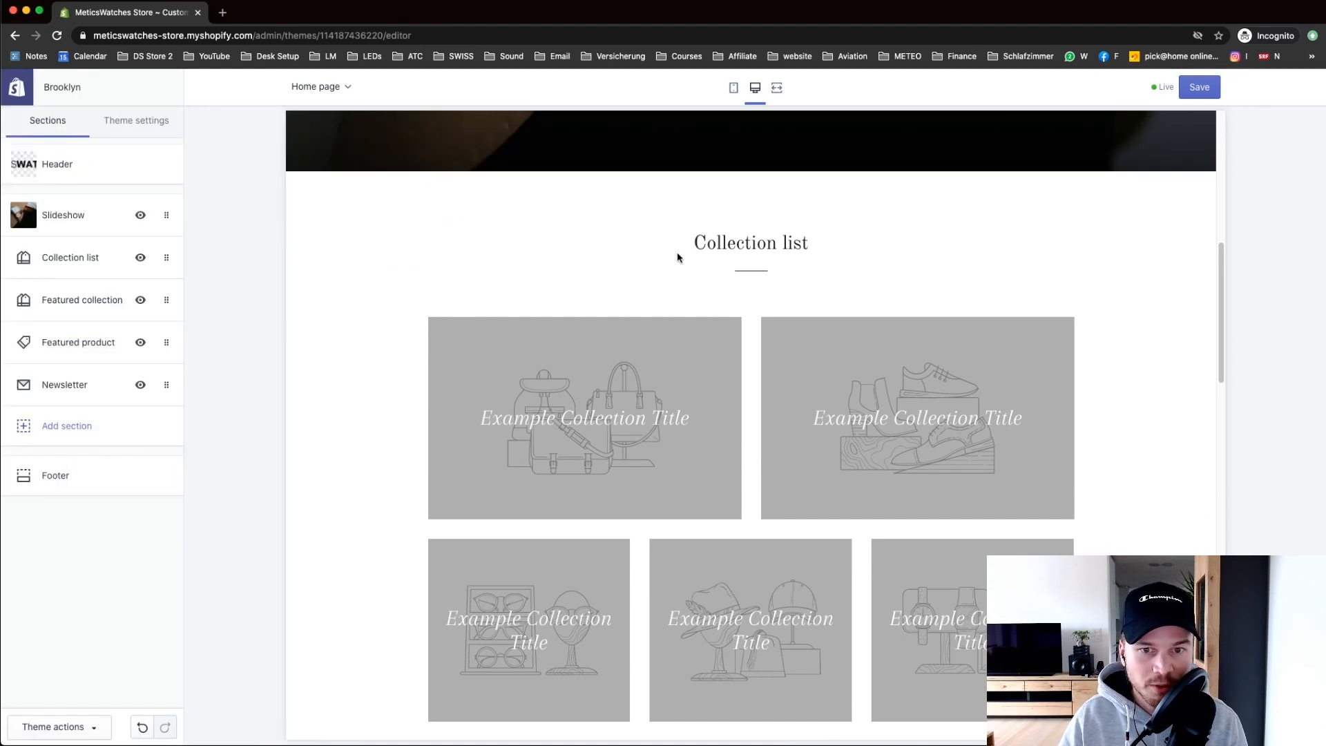
Step: Change the Collection list section heading to 'FIND YOUR STYLE'
scroll(757, 279, "down", 2)
scroll(628, 255, "up", 1)
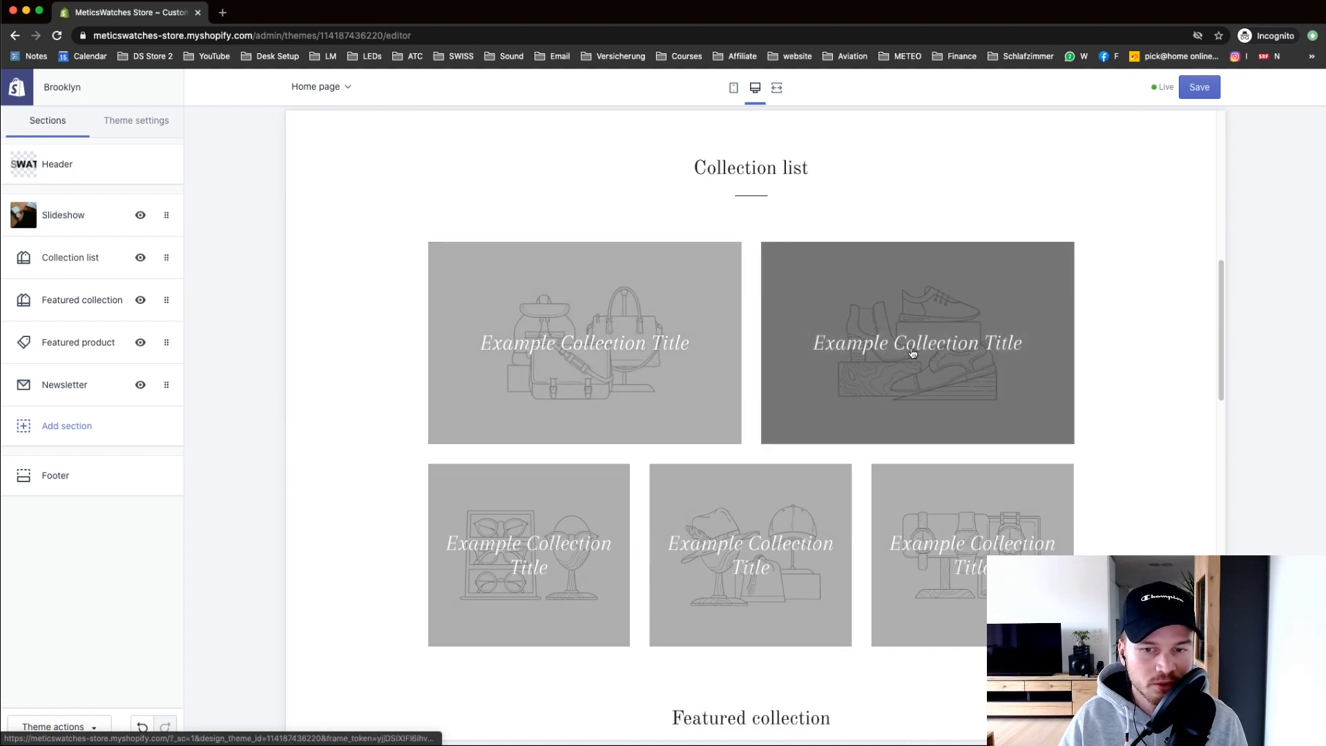
scroll(916, 331, "up", 3)
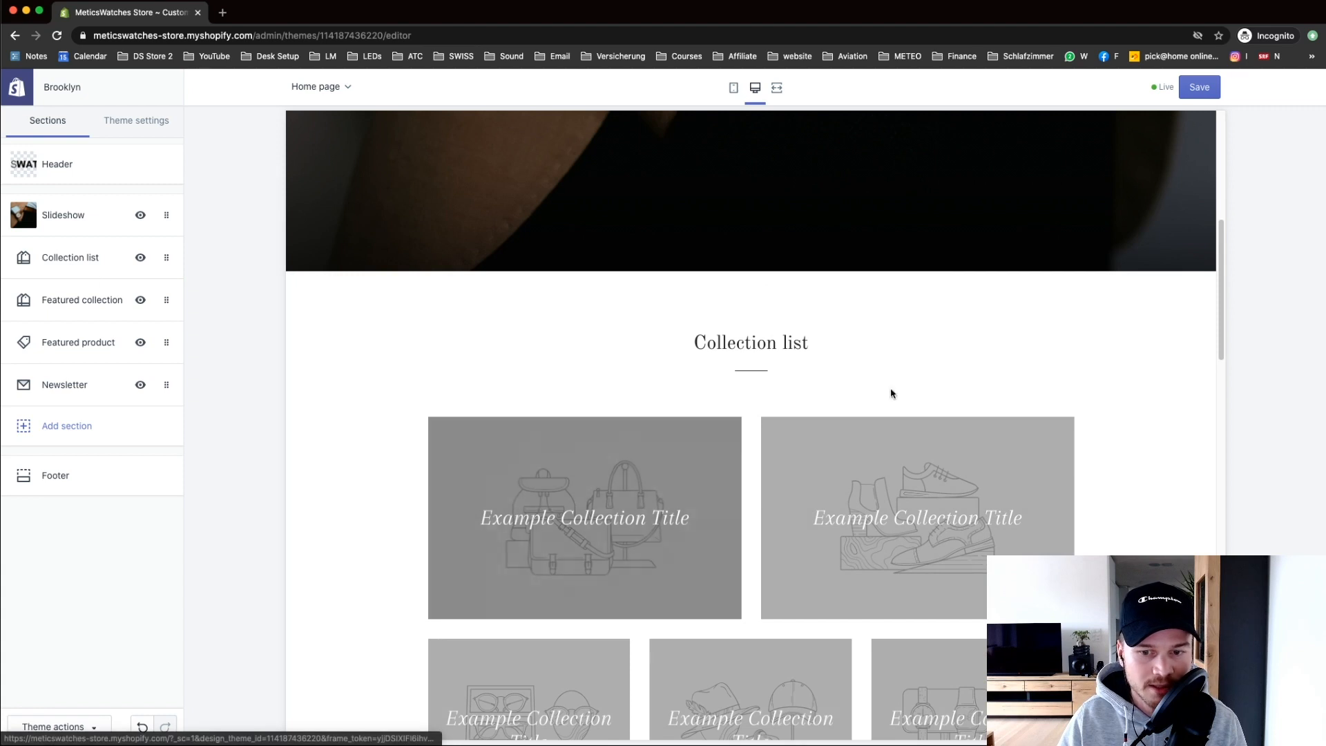
left_click(83, 261)
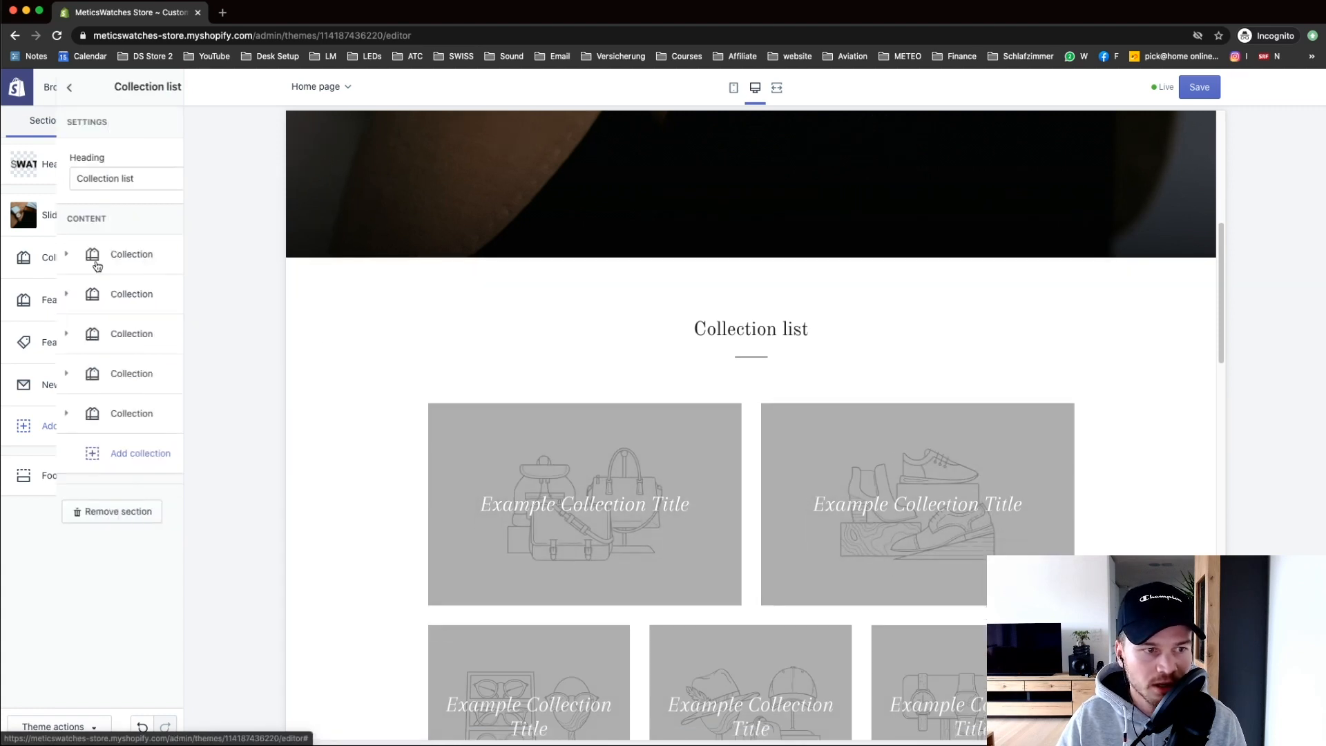
triple_click(86, 180)
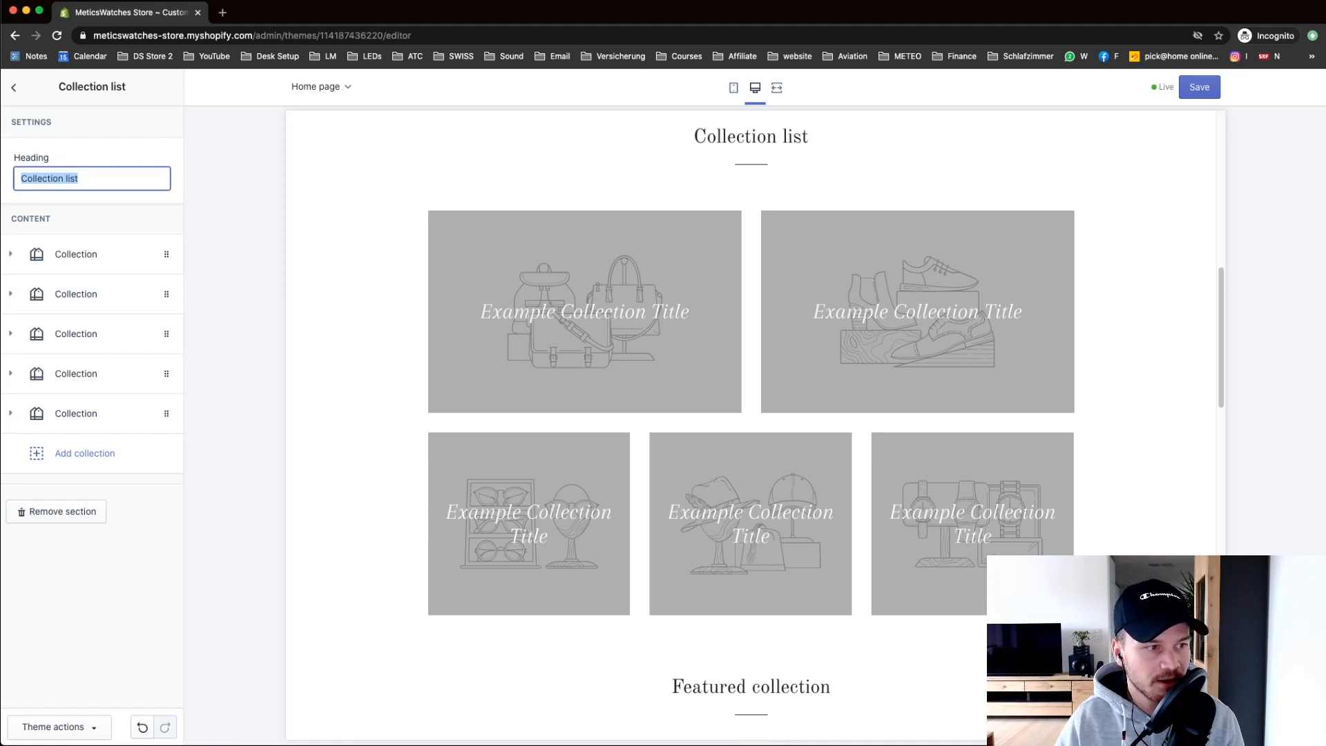
left_click_drag(91, 177, 13, 174)
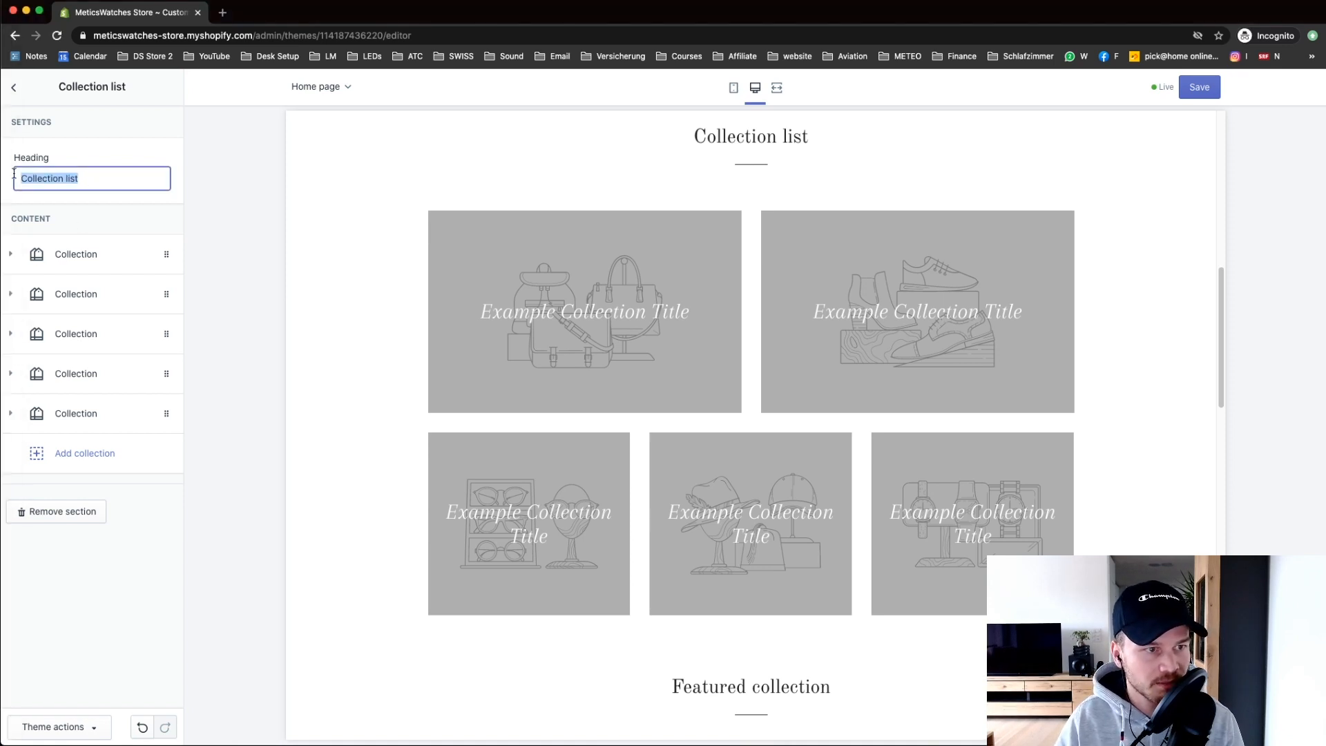
type("FIND YOUR")
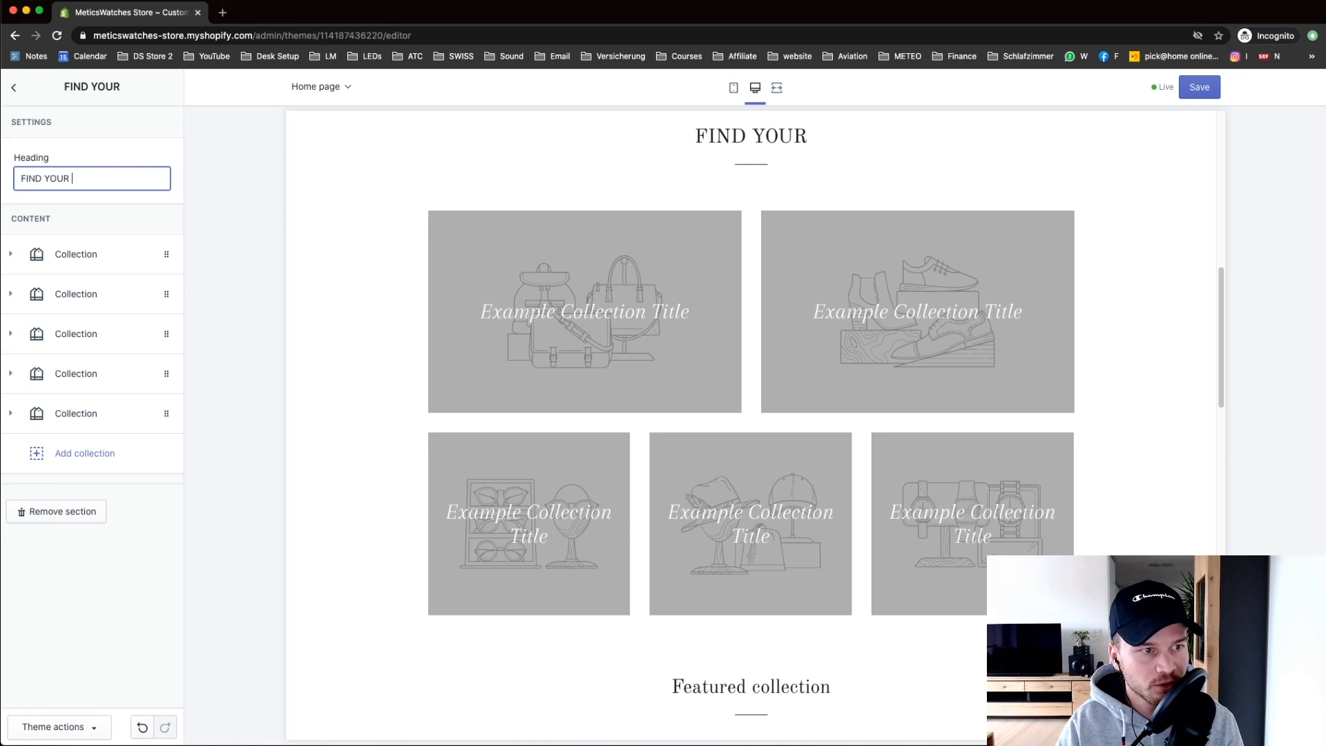
type(" STYLE")
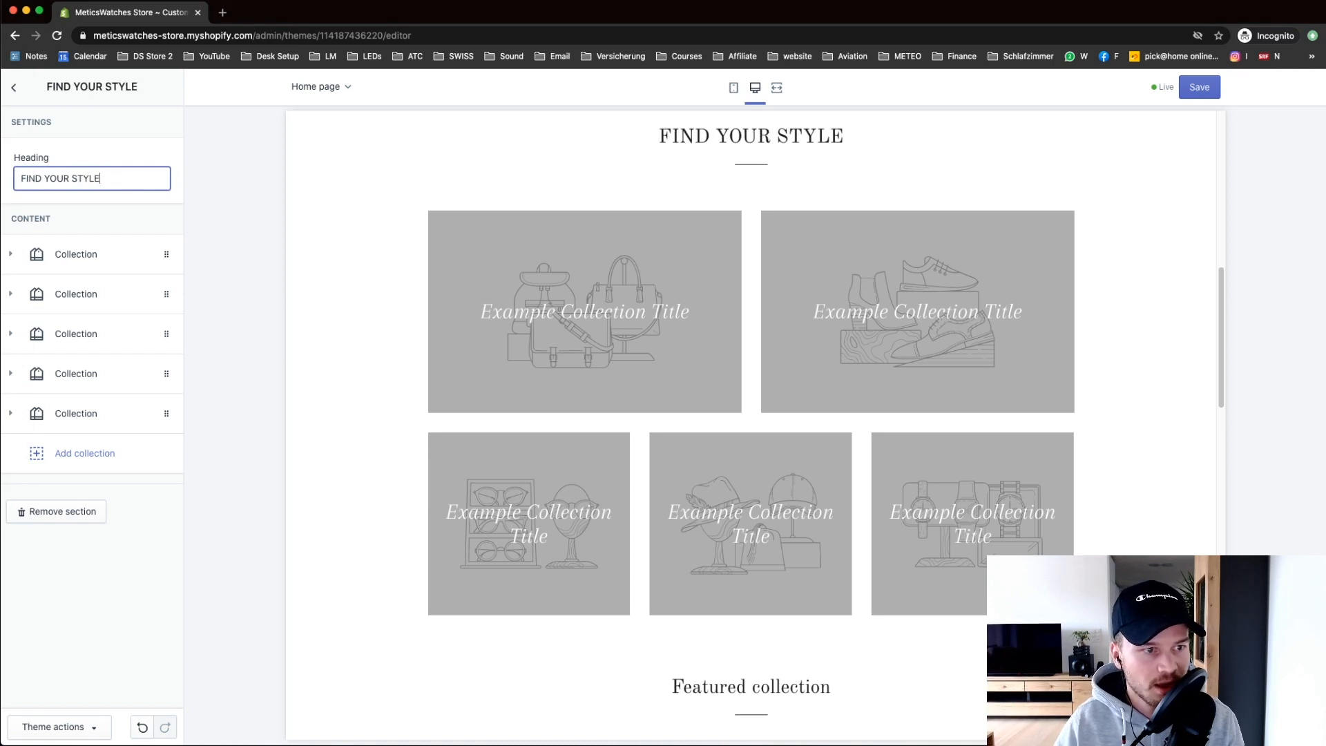
Step: Remove three collection blocks, leaving two collection tiles
left_click(159, 333)
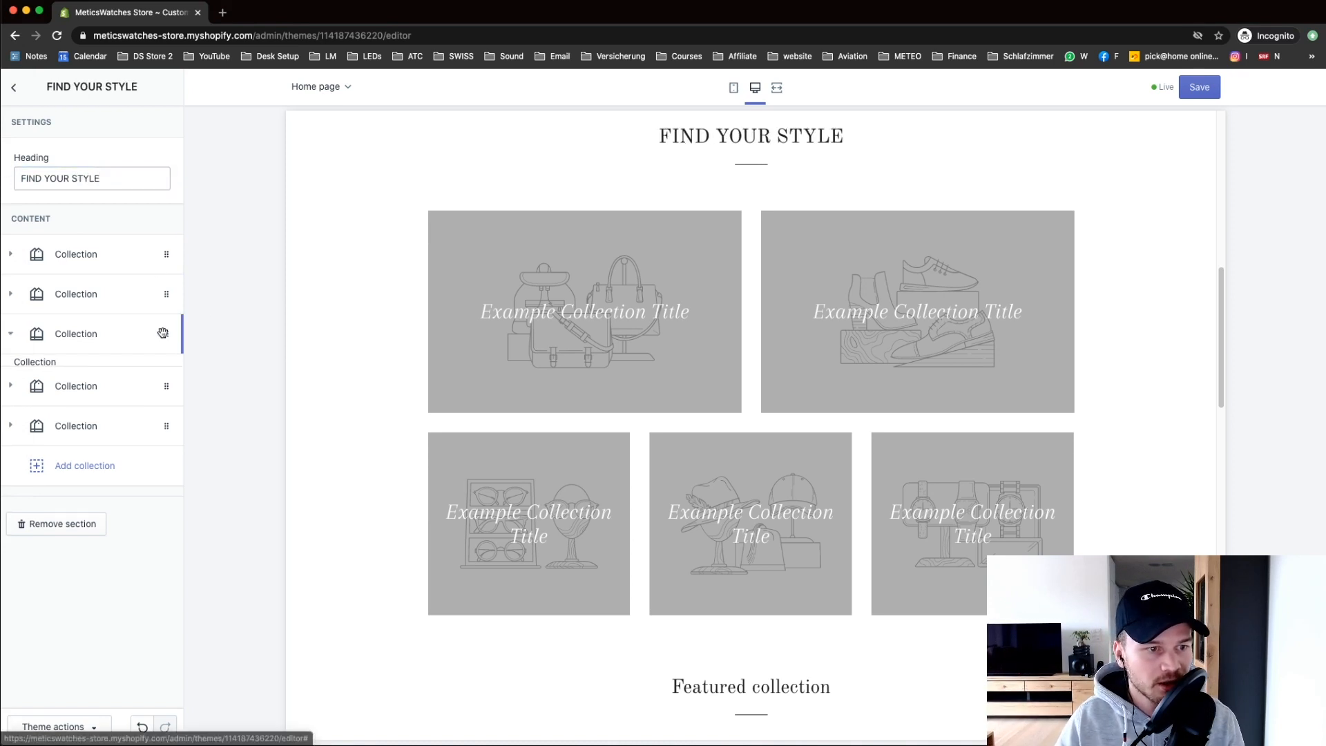
left_click(73, 466)
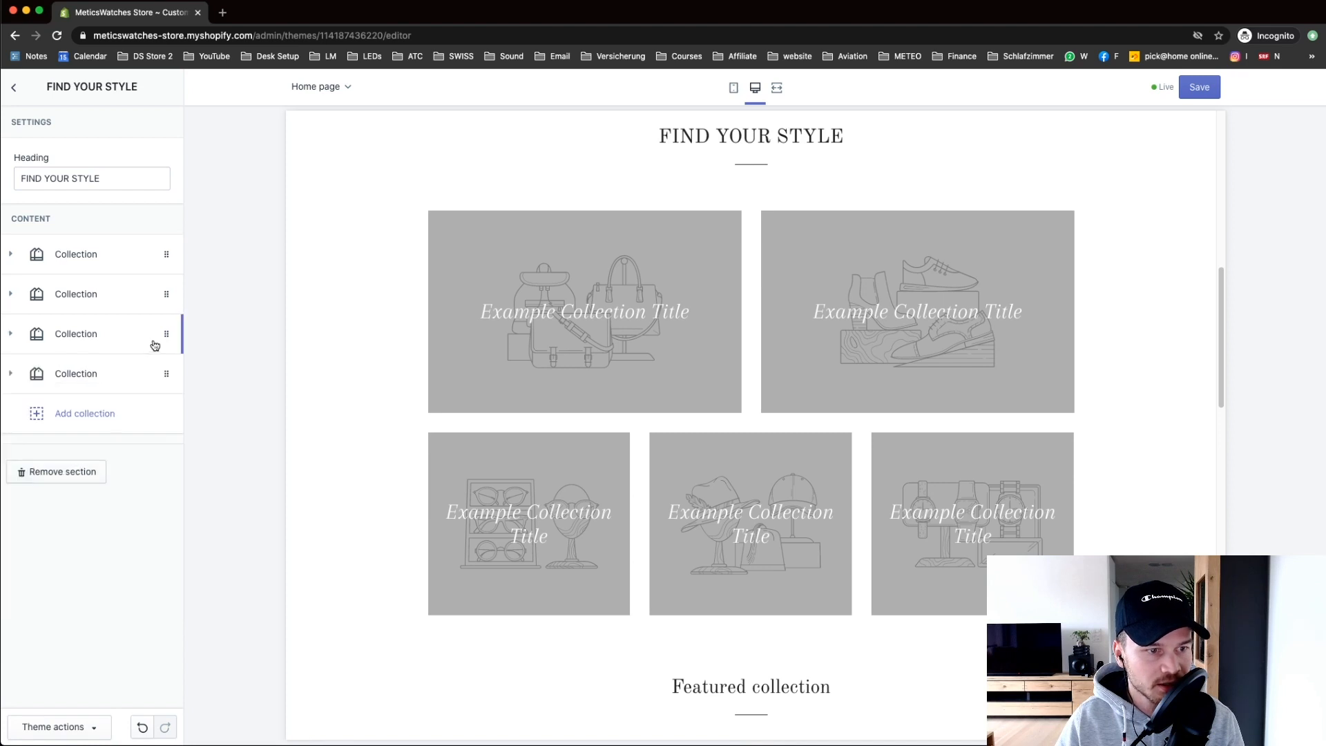
left_click(166, 334)
left_click(79, 465)
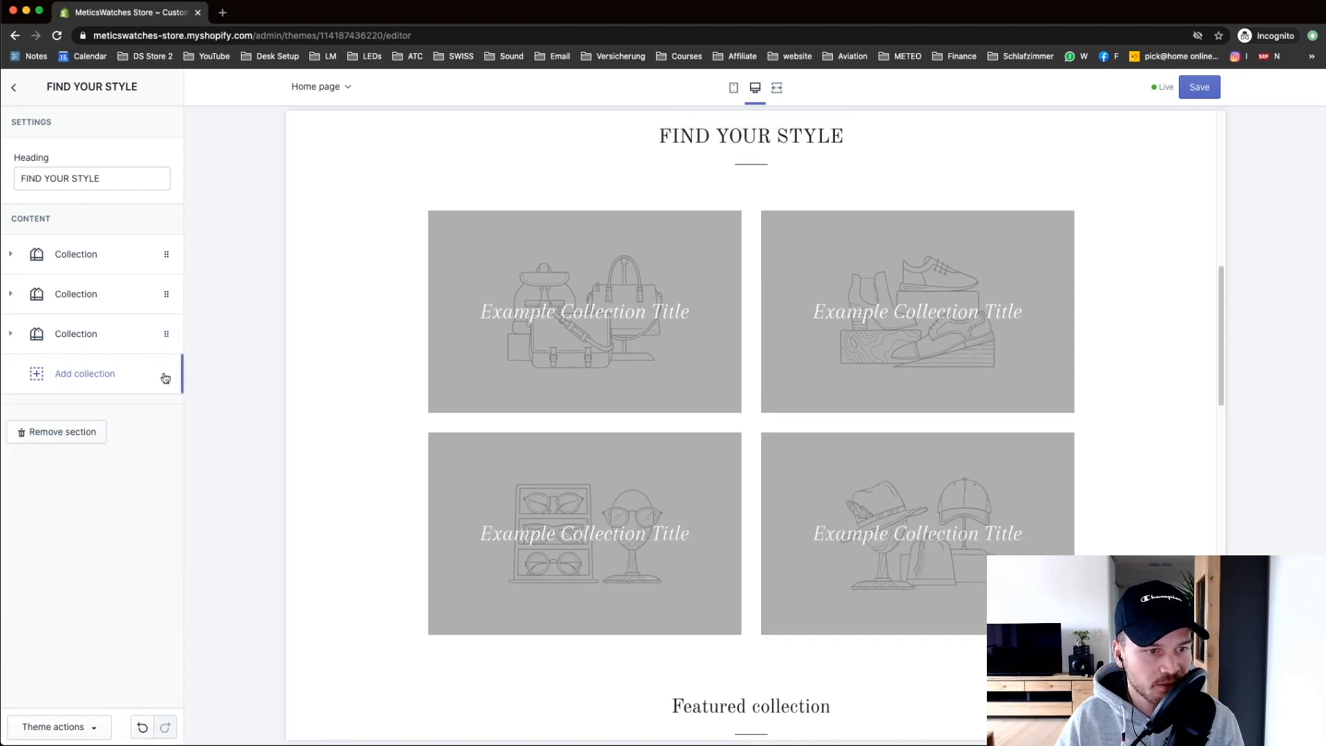
left_click(166, 334)
left_click(79, 465)
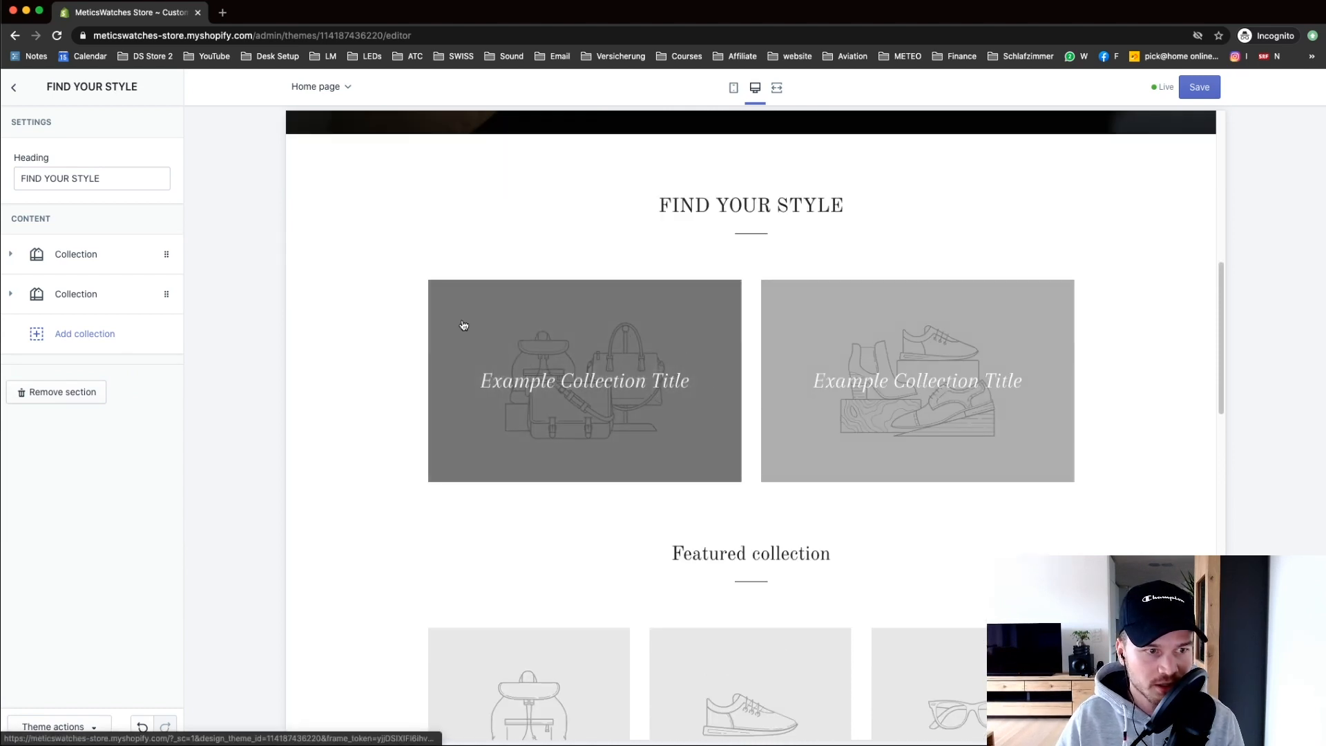
left_click(13, 87)
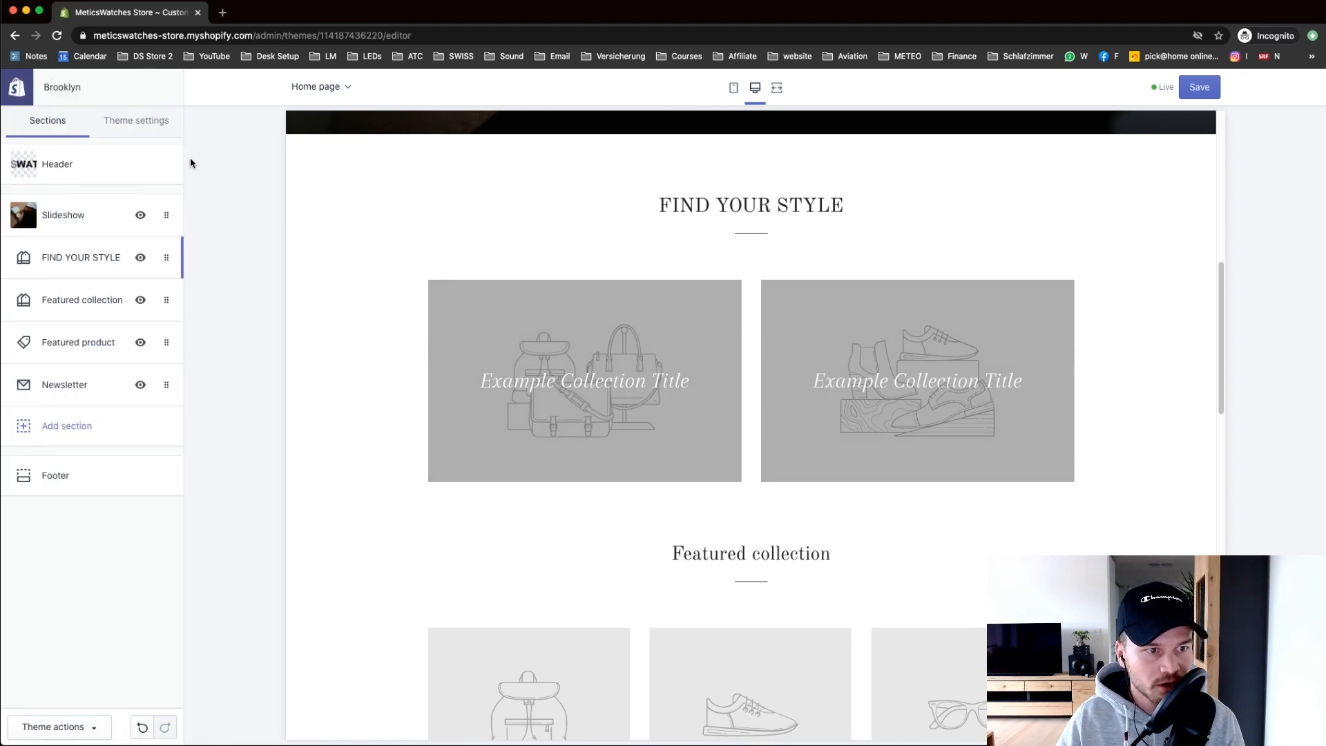
Step: Save the Brooklyn theme, then open the admin Themes page in a new tab
left_click(1198, 83)
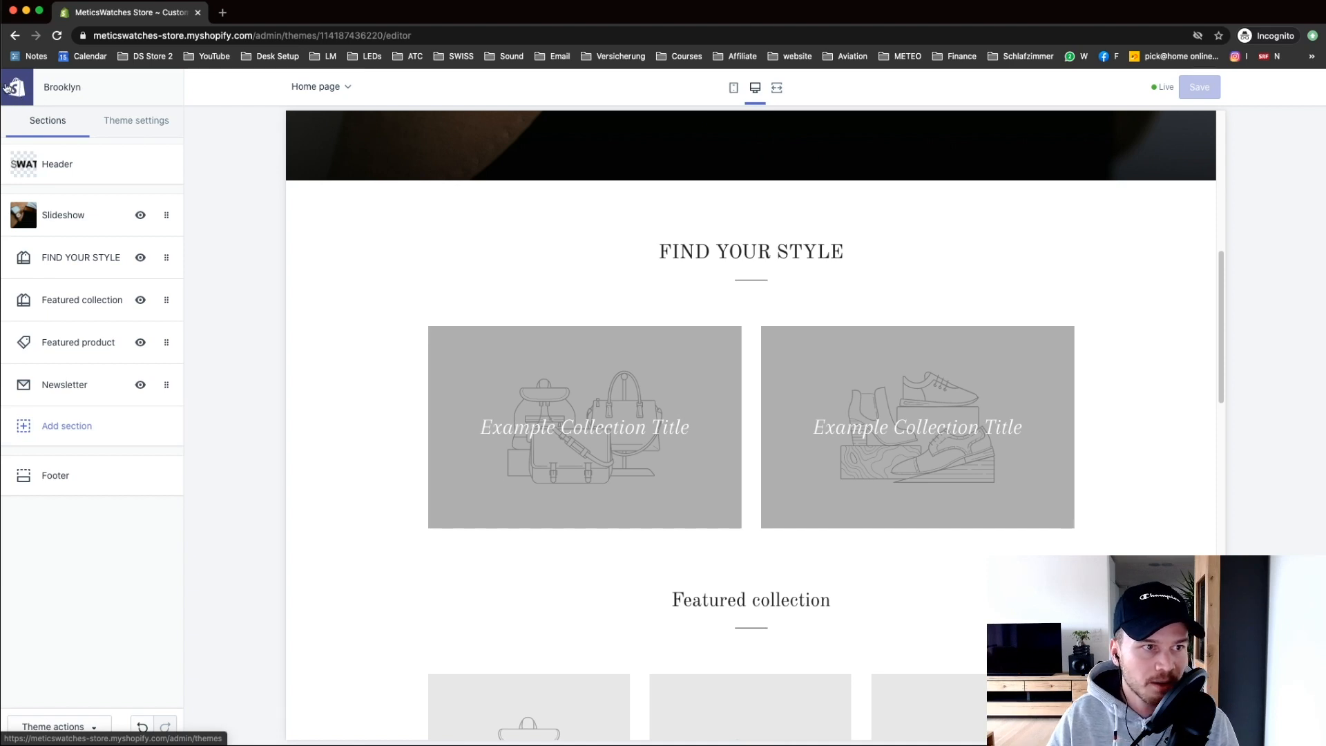
right_click(19, 92)
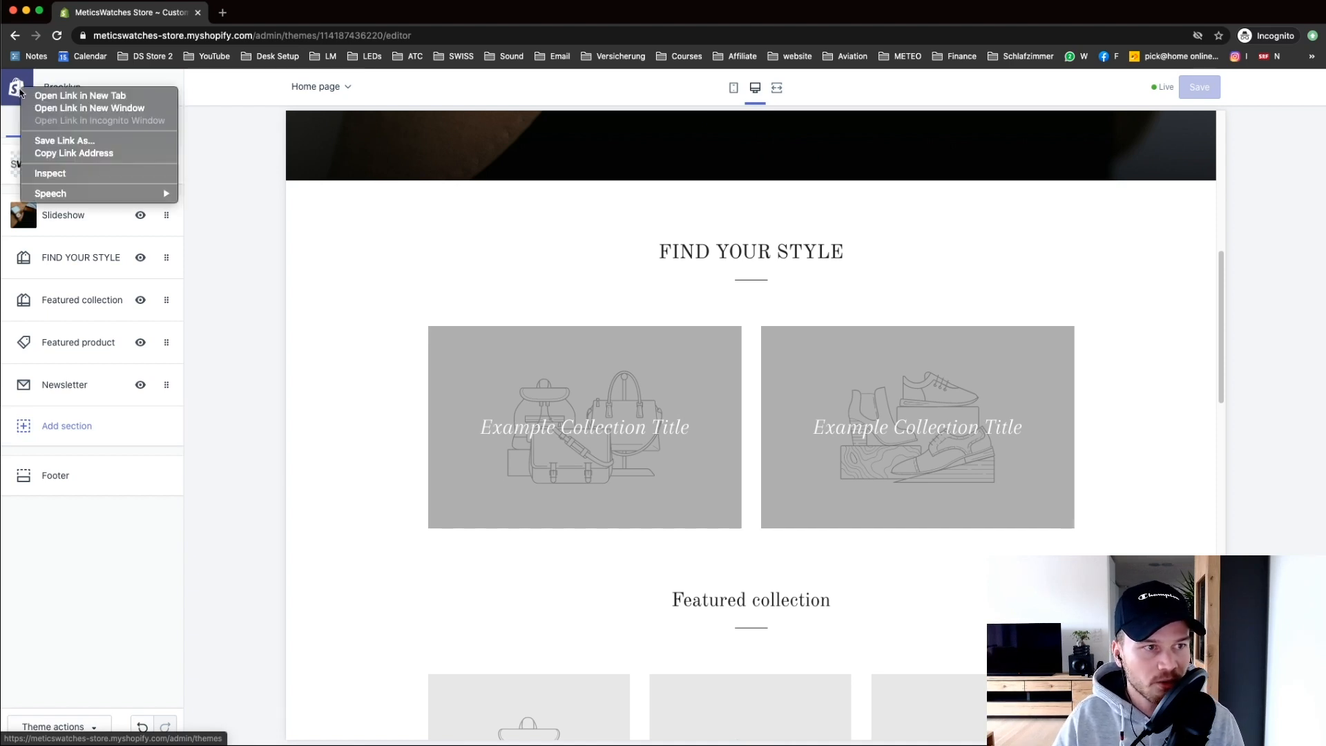
left_click(60, 96)
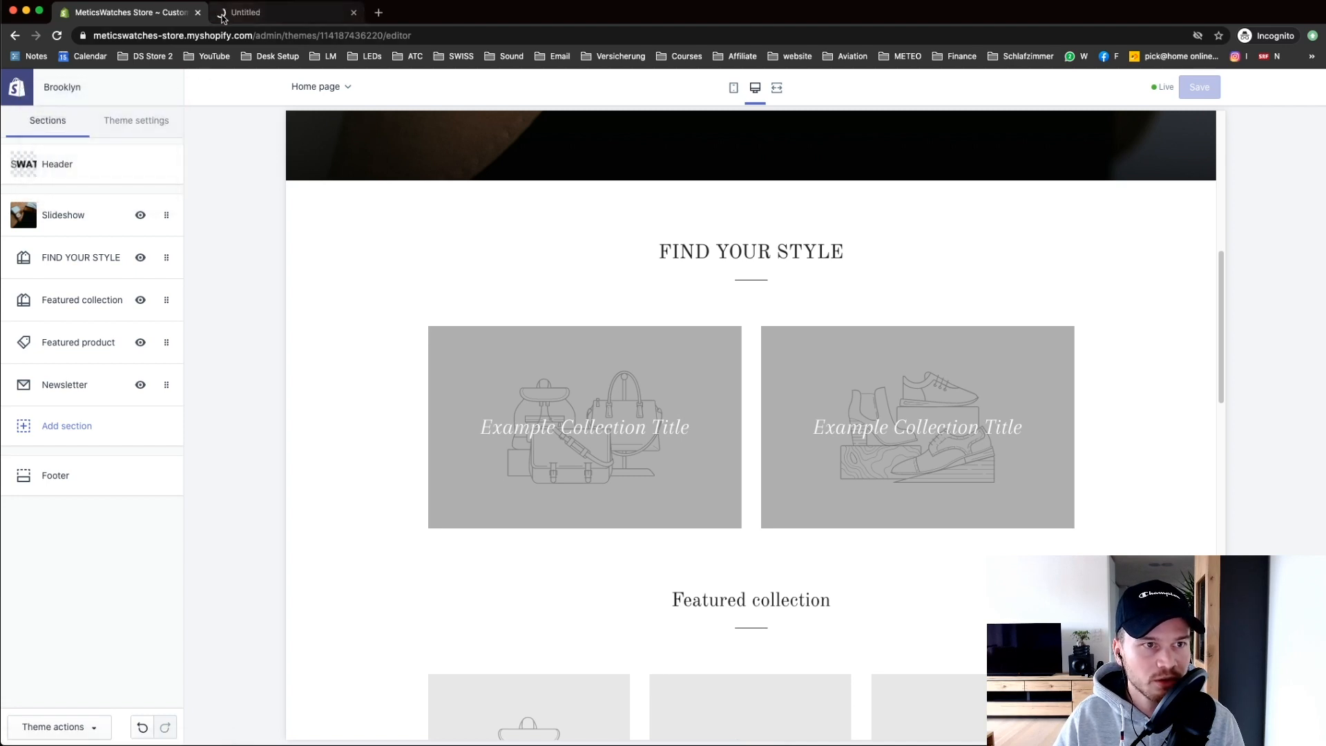
scroll(511, 165, "up", 1)
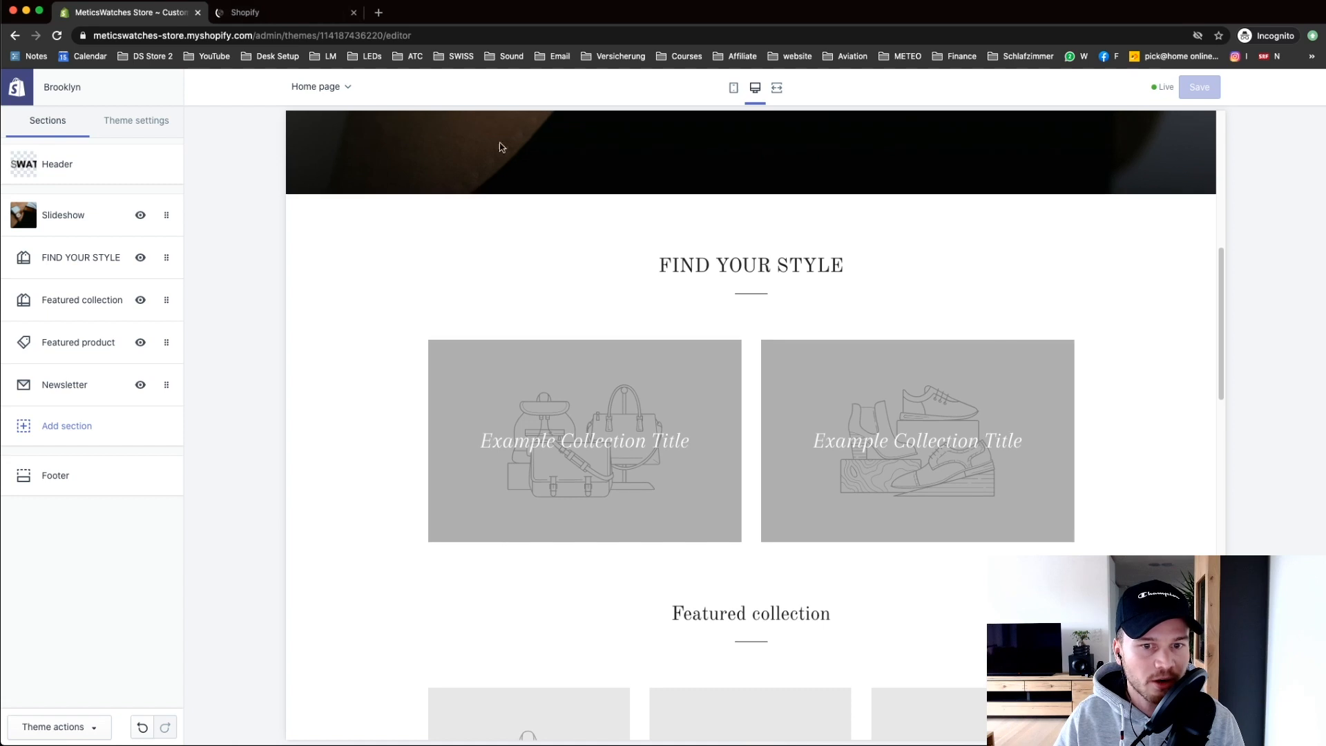
left_click(309, 21)
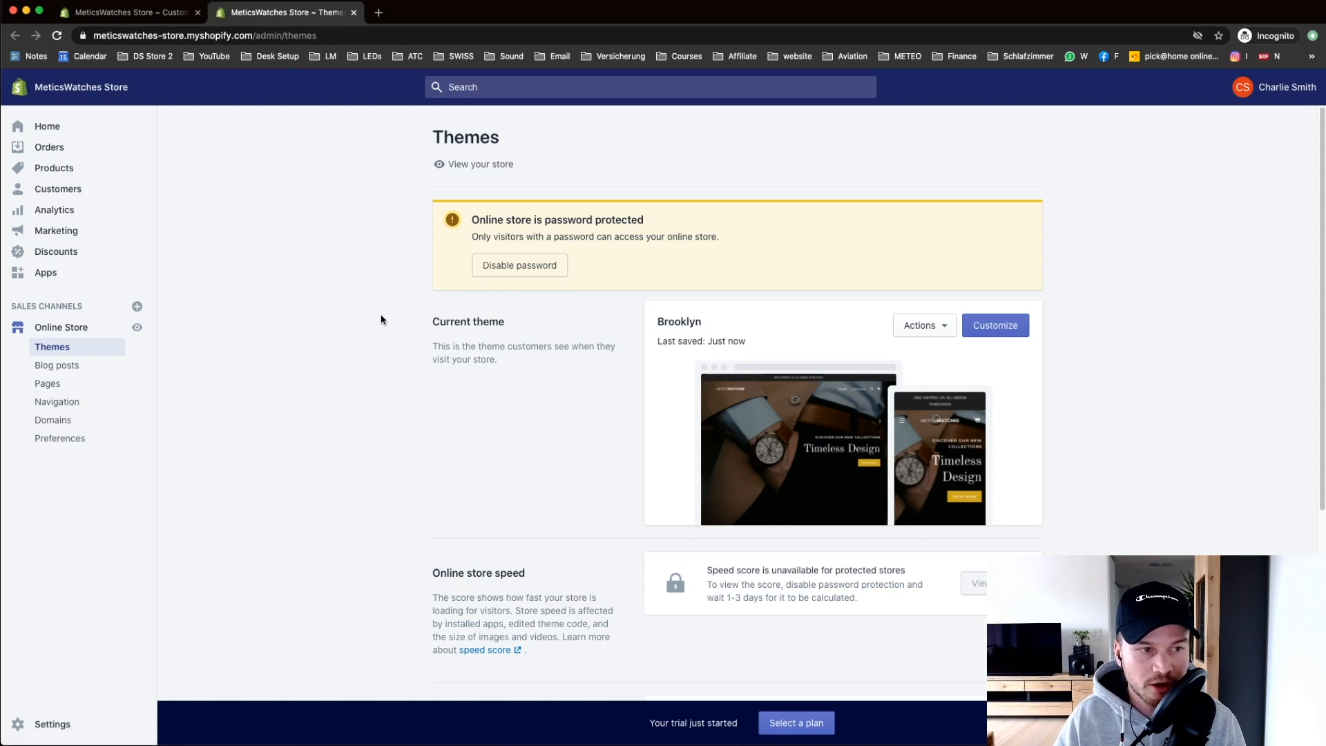
left_click(141, 12)
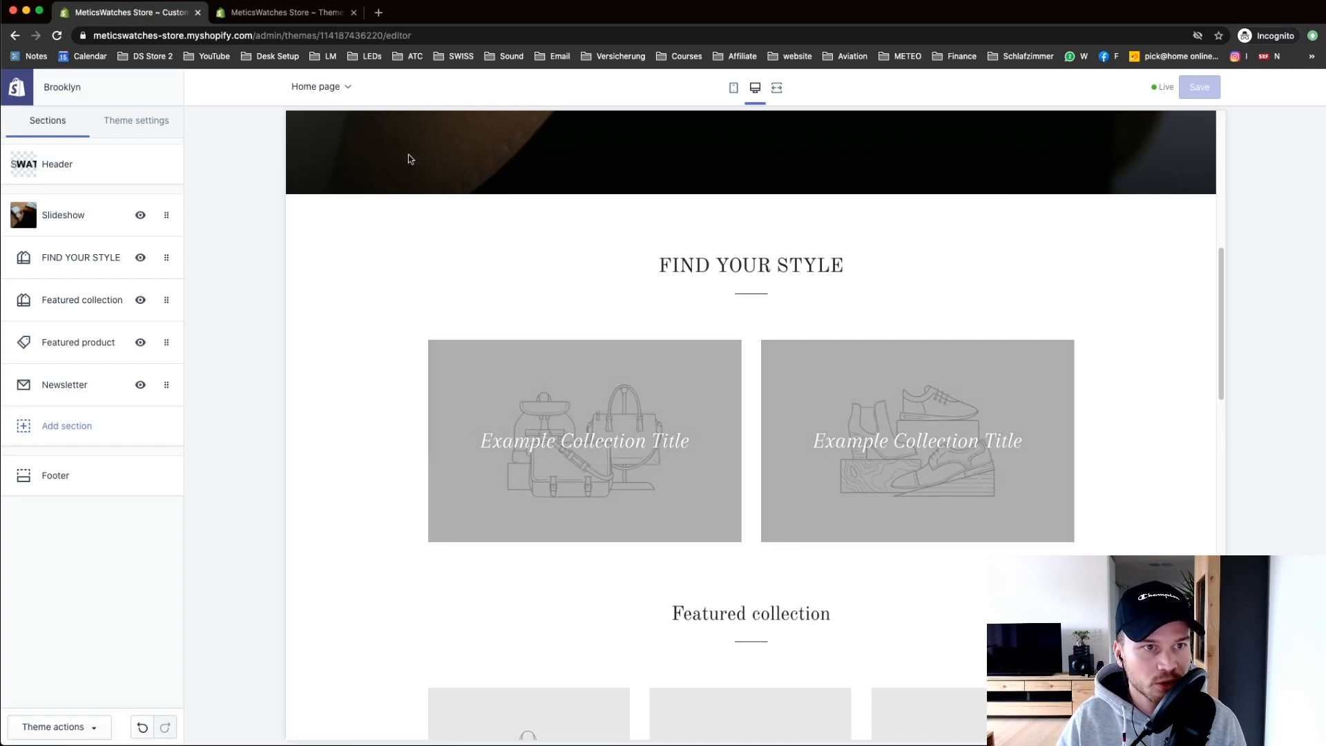
left_click(345, 17)
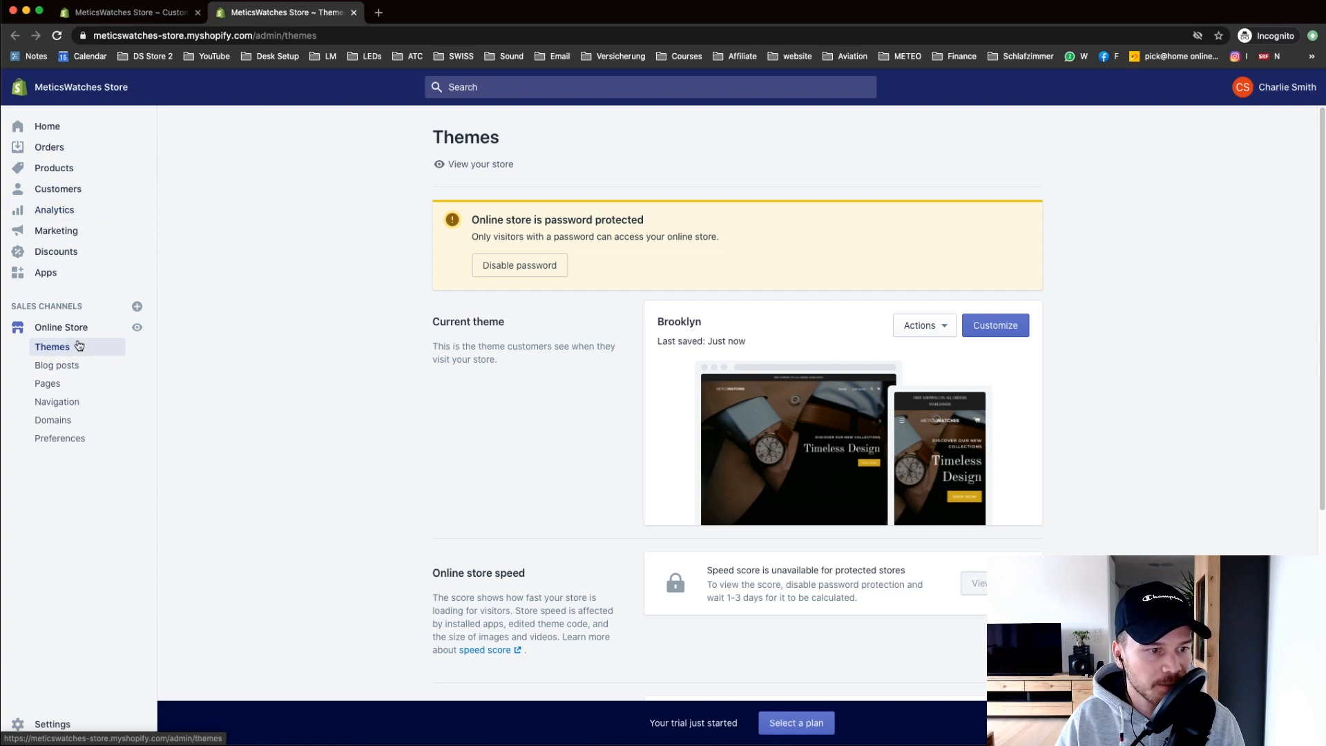
Step: Bulk-delete the default Home page collection in Products > Collections and begin a new collection
left_click(56, 169)
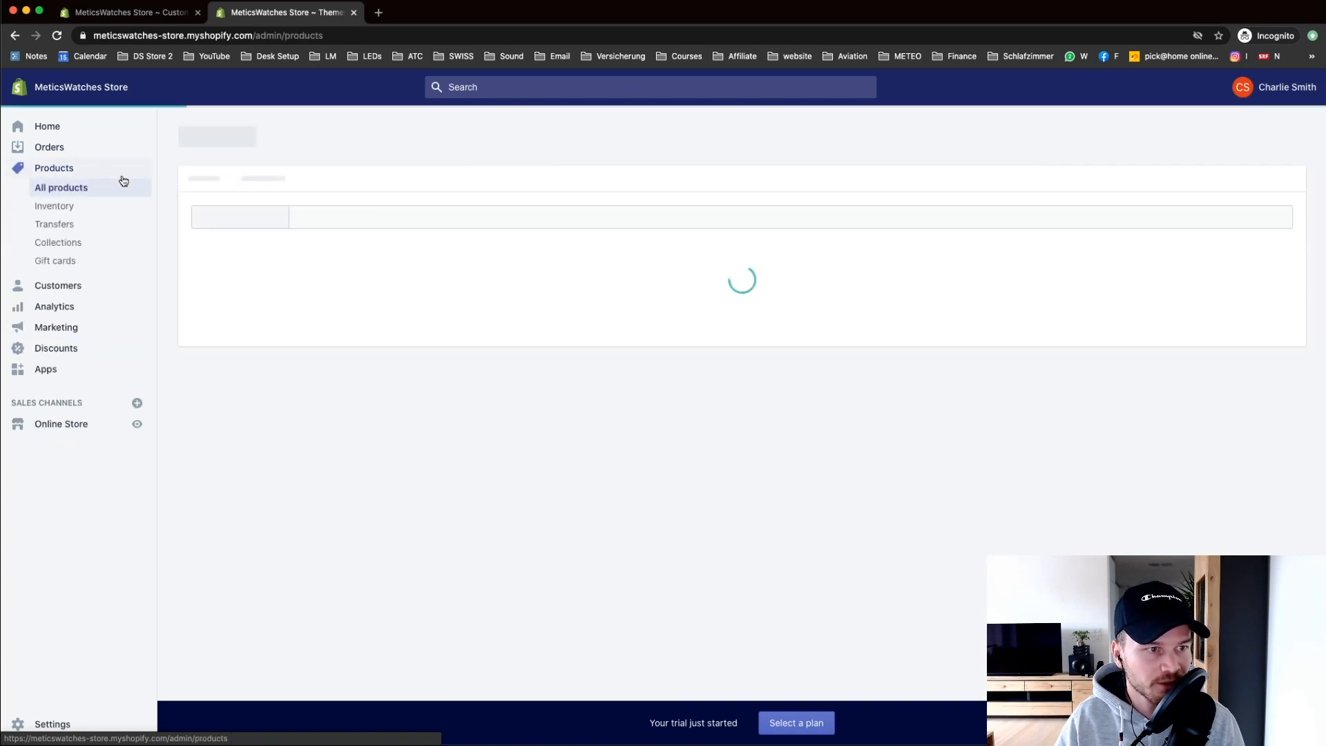
left_click(89, 243)
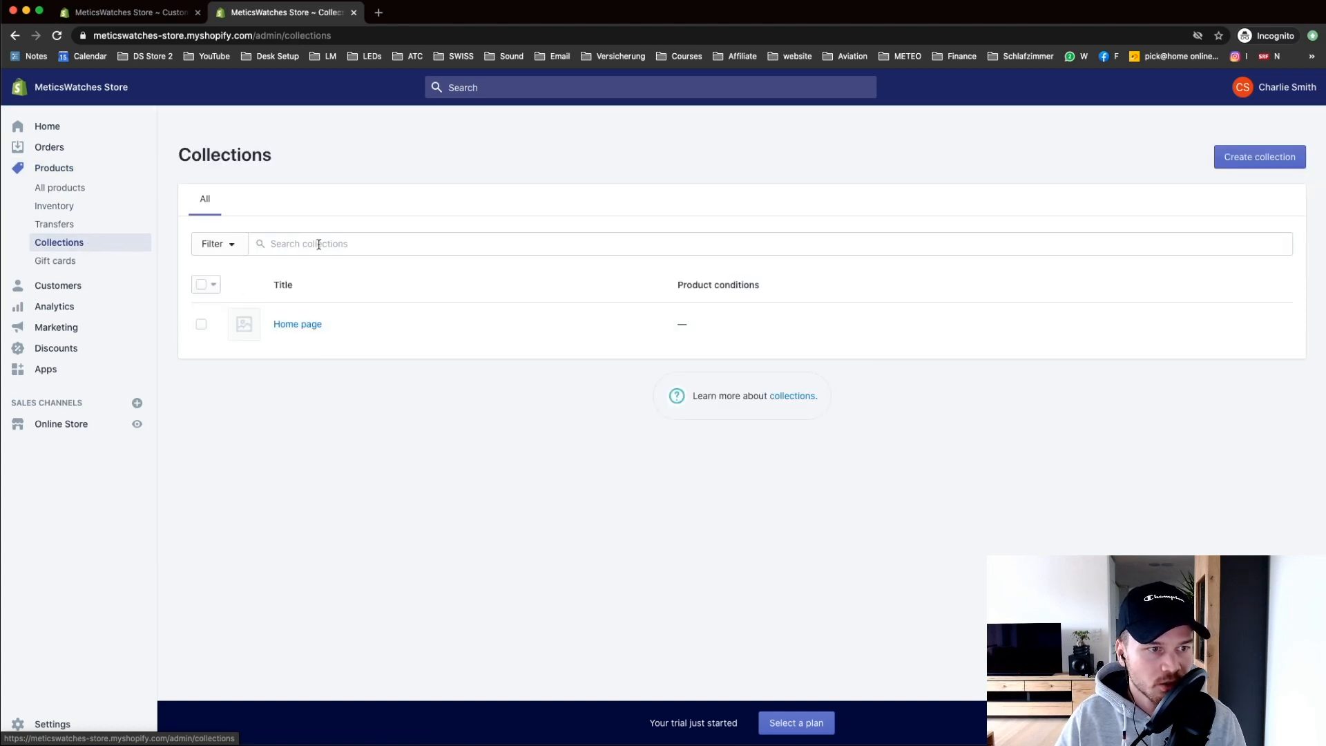
left_click(202, 325)
left_click(422, 284)
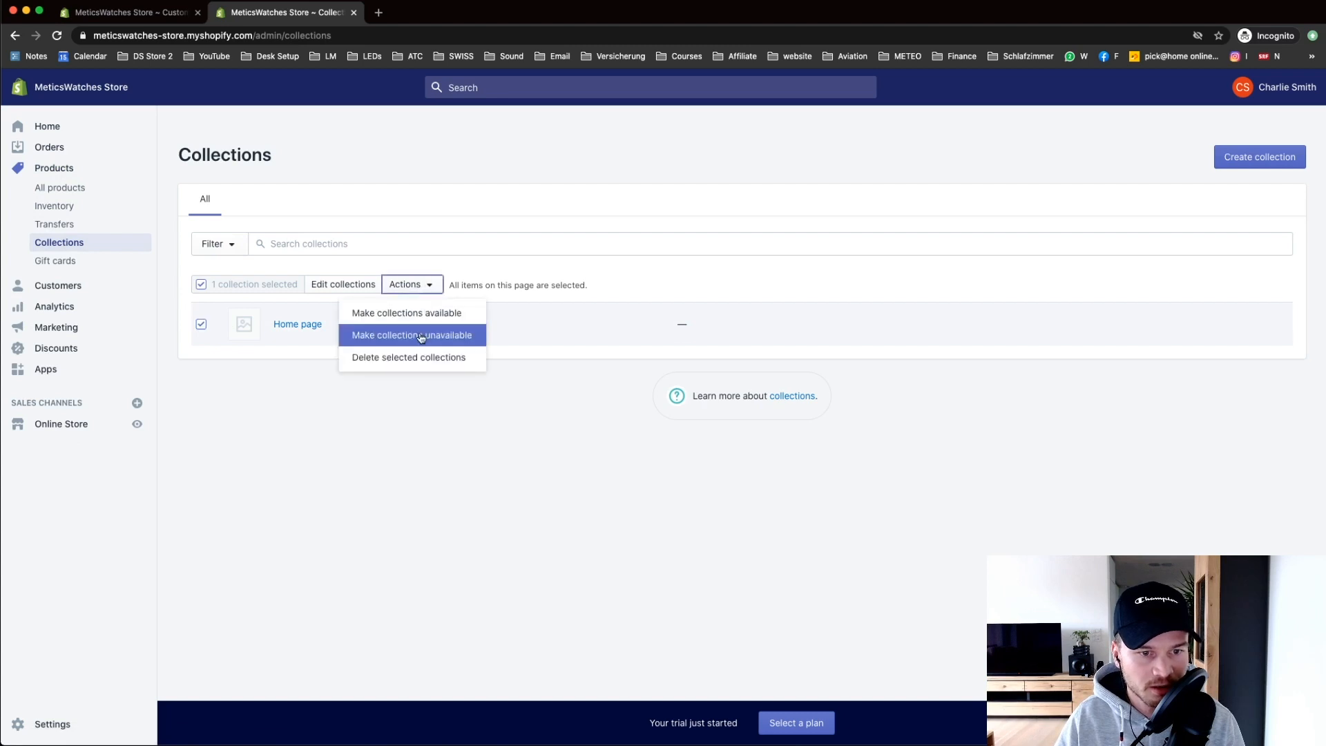
left_click(388, 358)
left_click(819, 243)
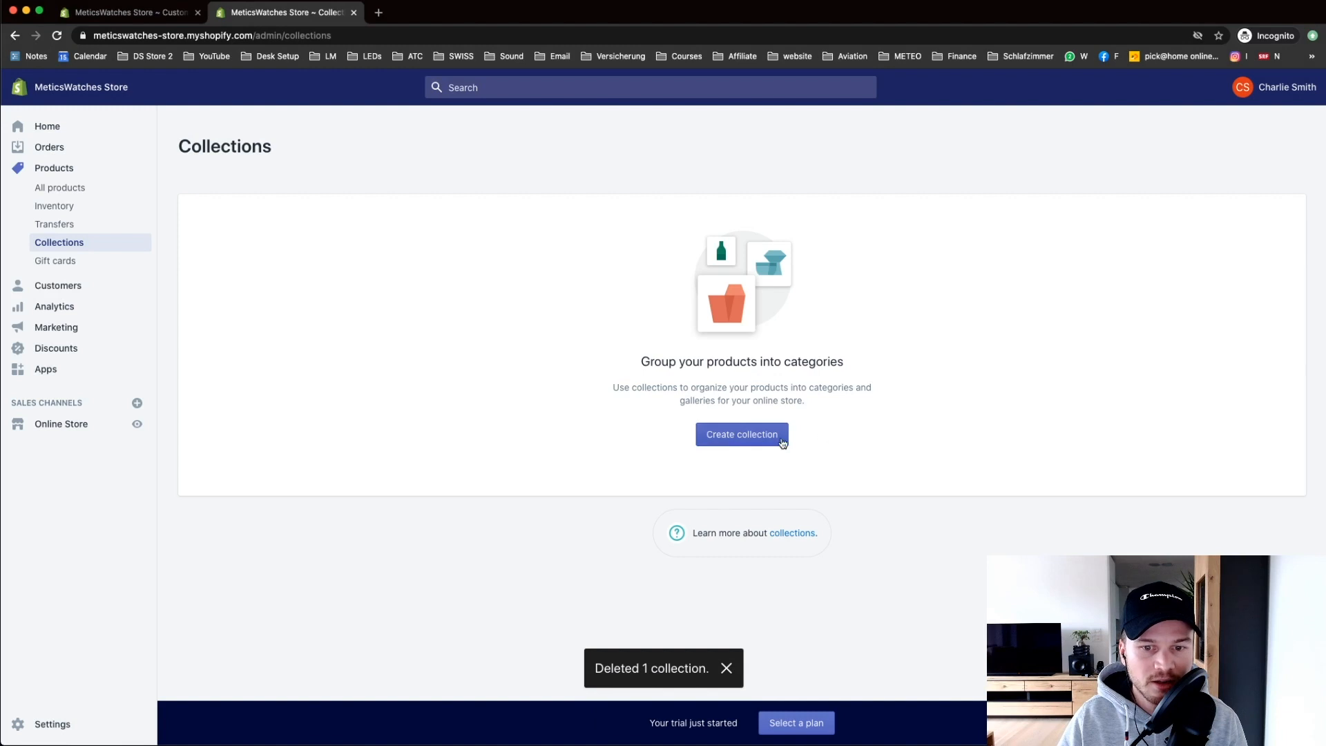
left_click(746, 442)
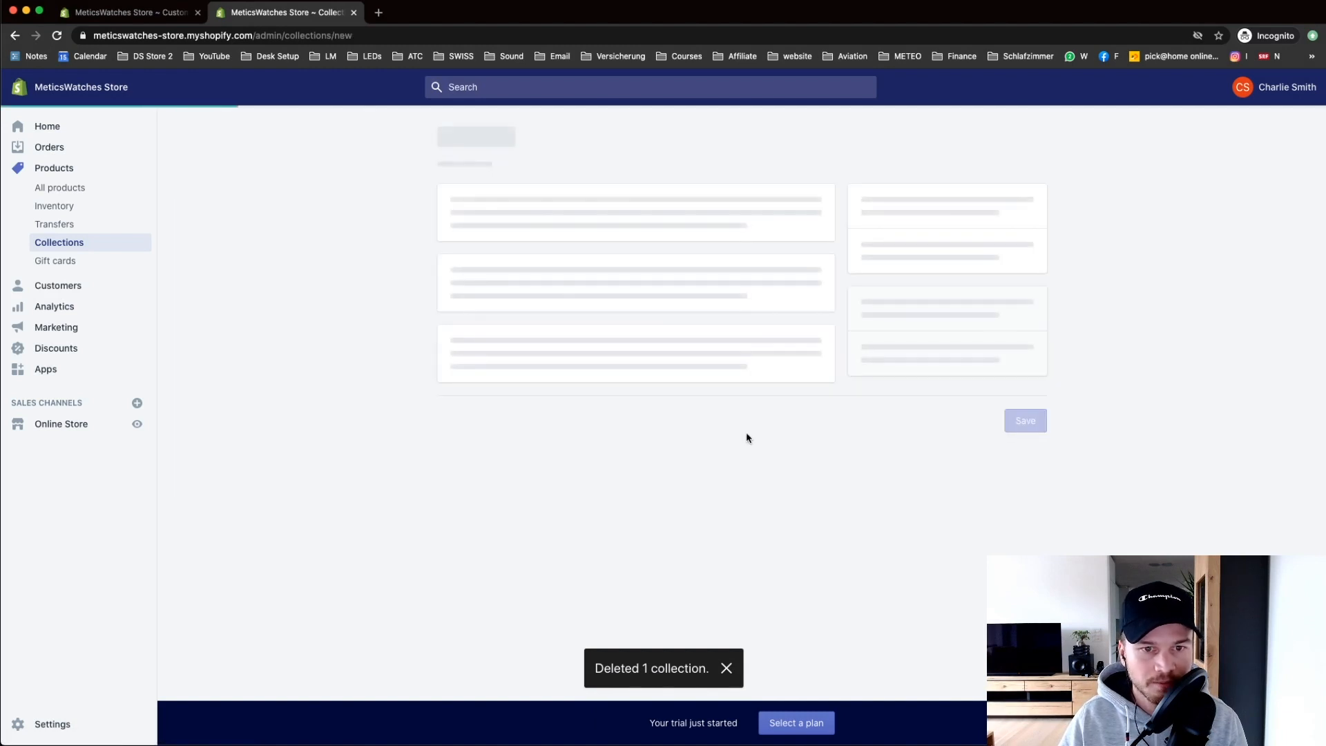
Step: Title the new collection 'MENS' and make it a manual collection
left_click(550, 221)
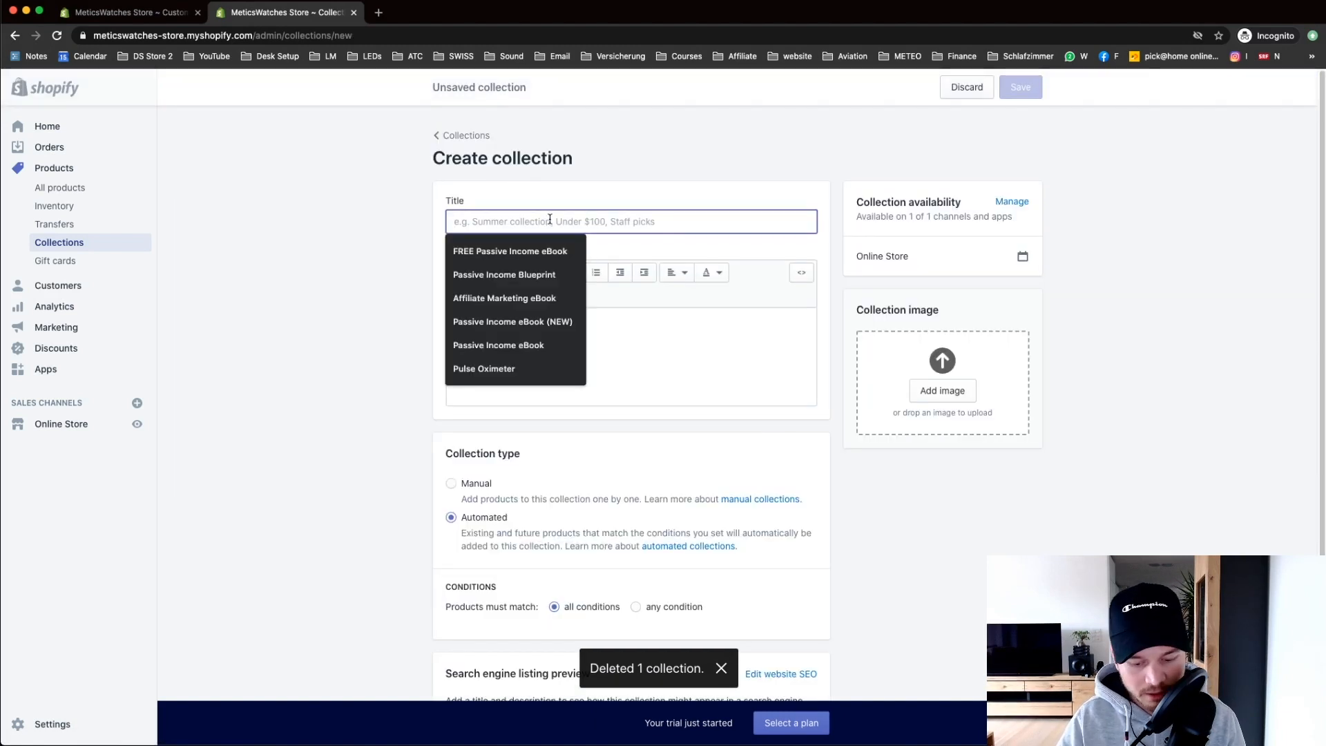
type("MENS")
left_click(589, 323)
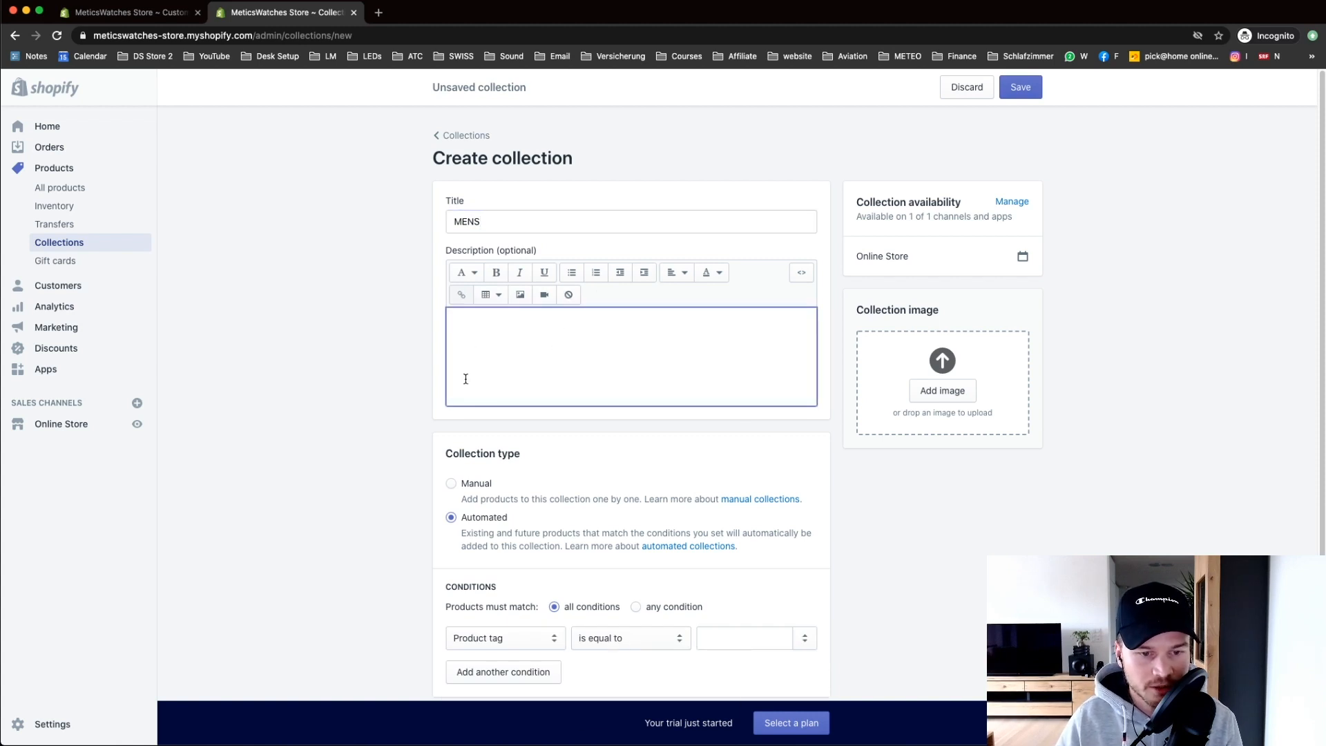
scroll(415, 383, "down", 1)
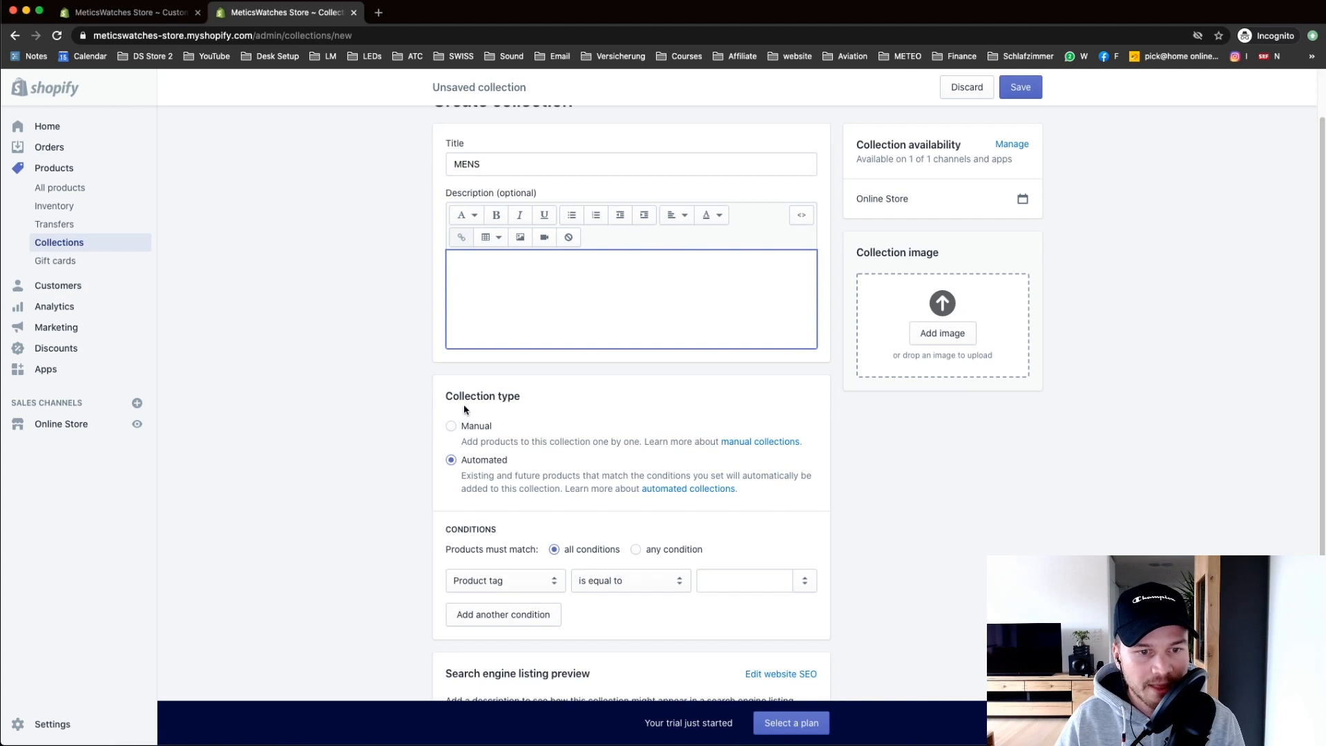
left_click(452, 428)
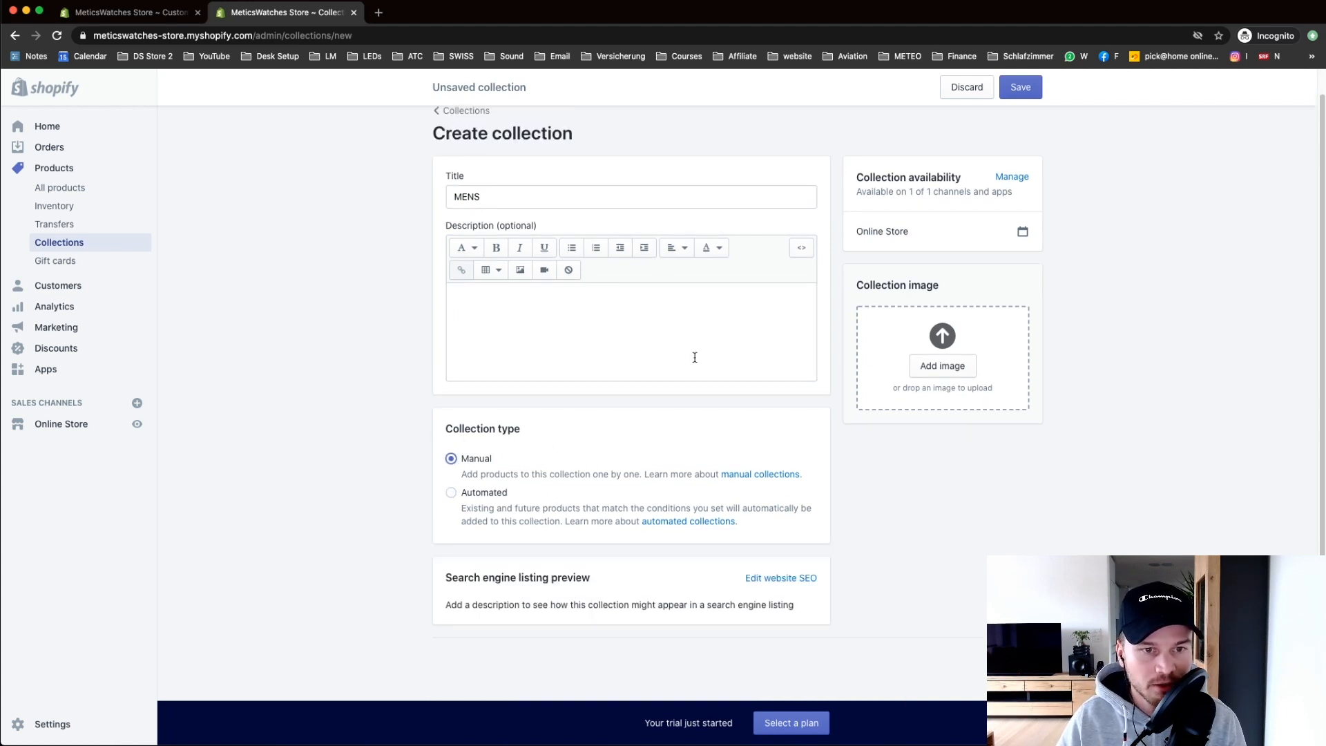
Step: Upload the mens image from the meticswatches folder and save the MENS collection
left_click(935, 366)
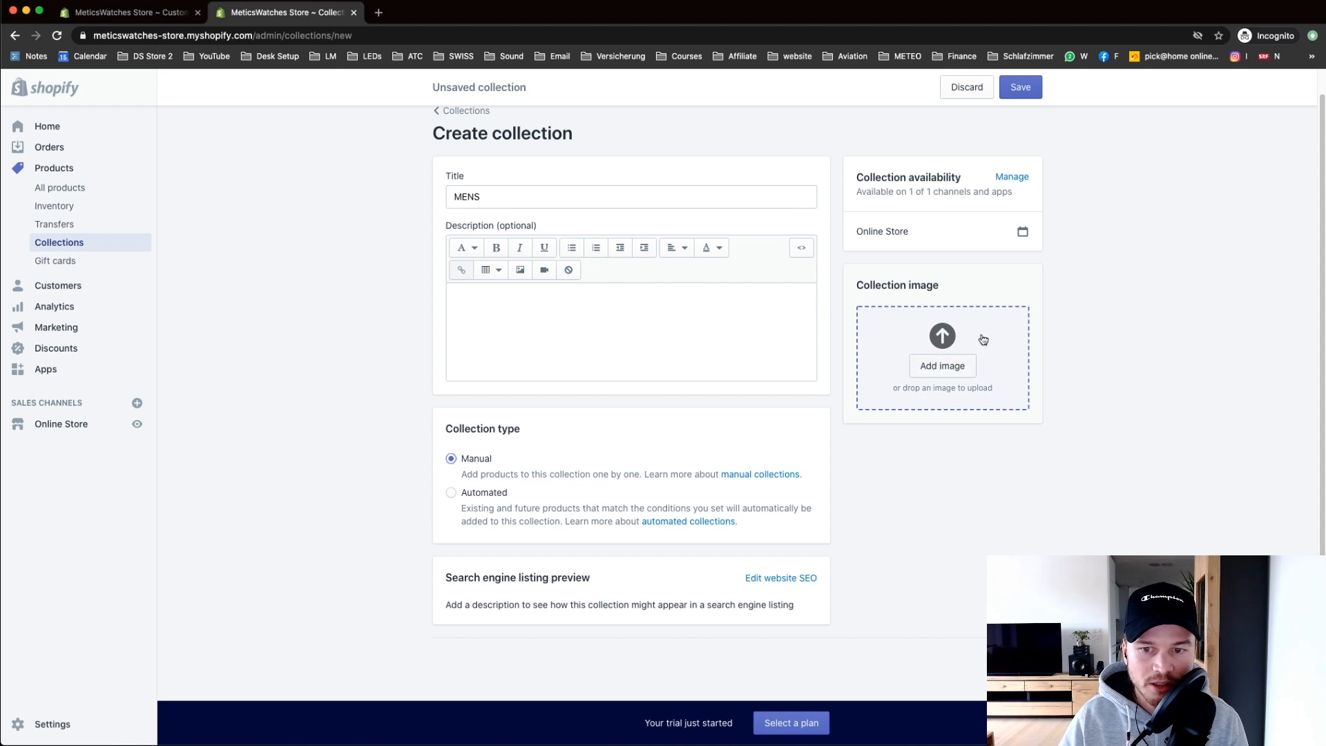
left_click(663, 59)
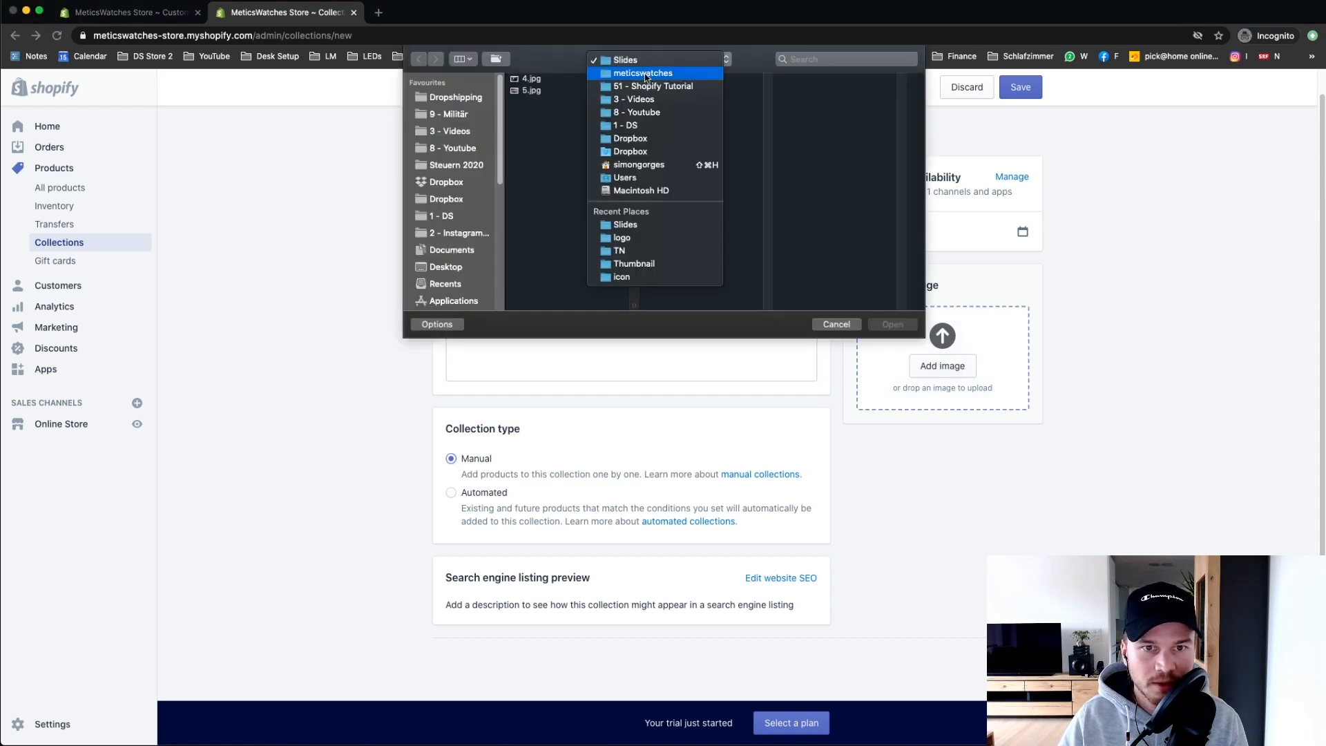
left_click(646, 73)
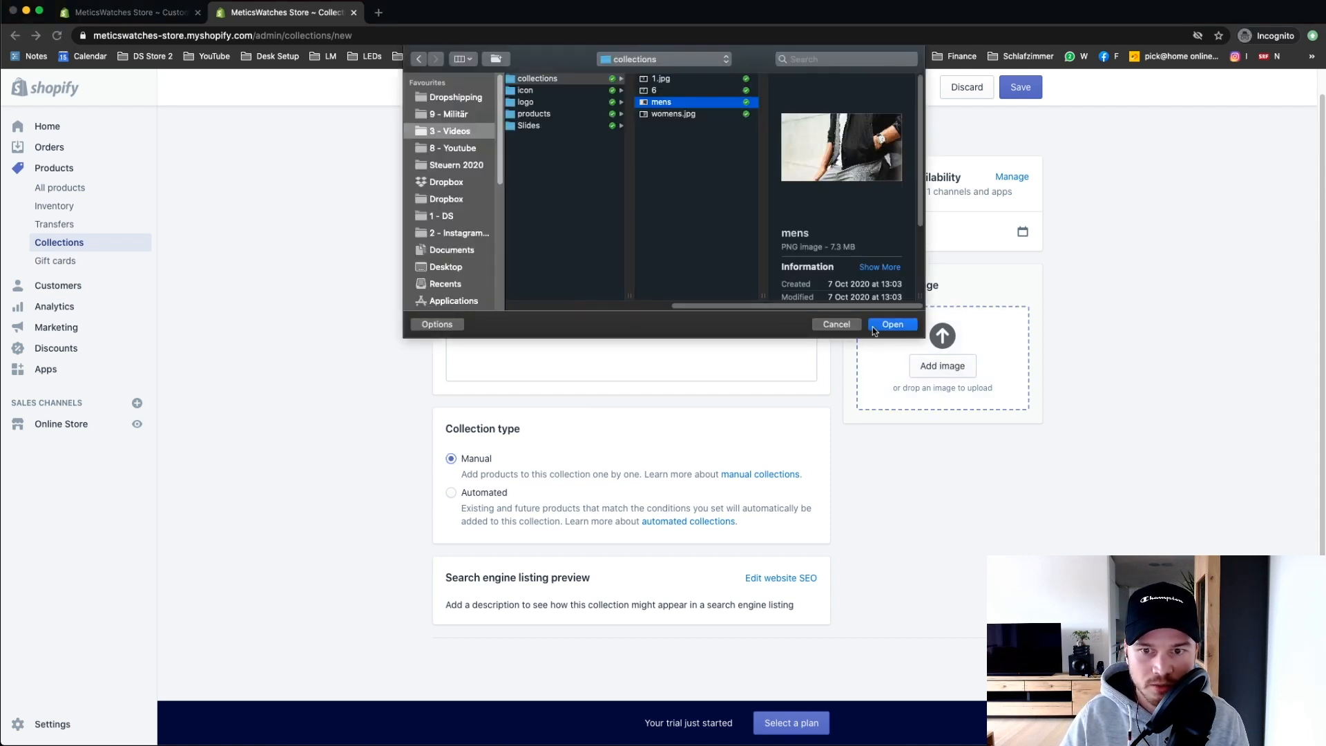
left_click(891, 325)
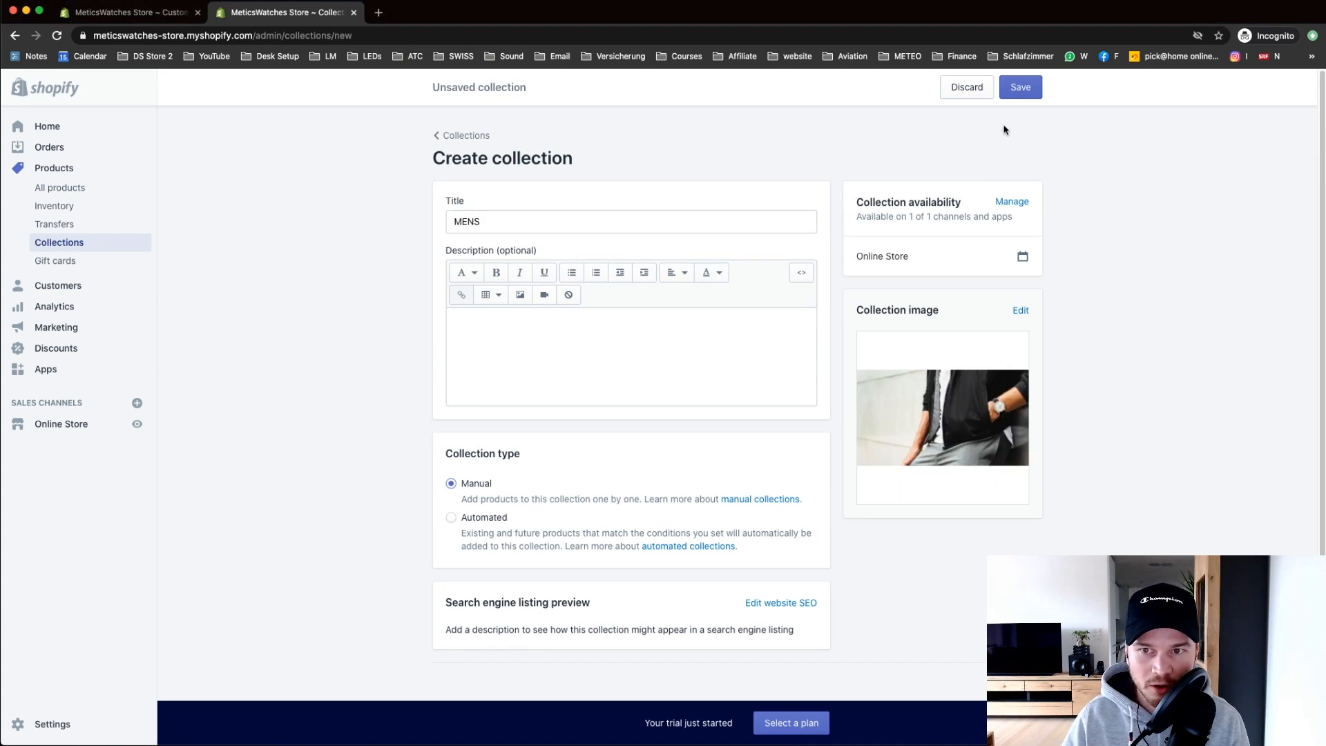
left_click(1032, 90)
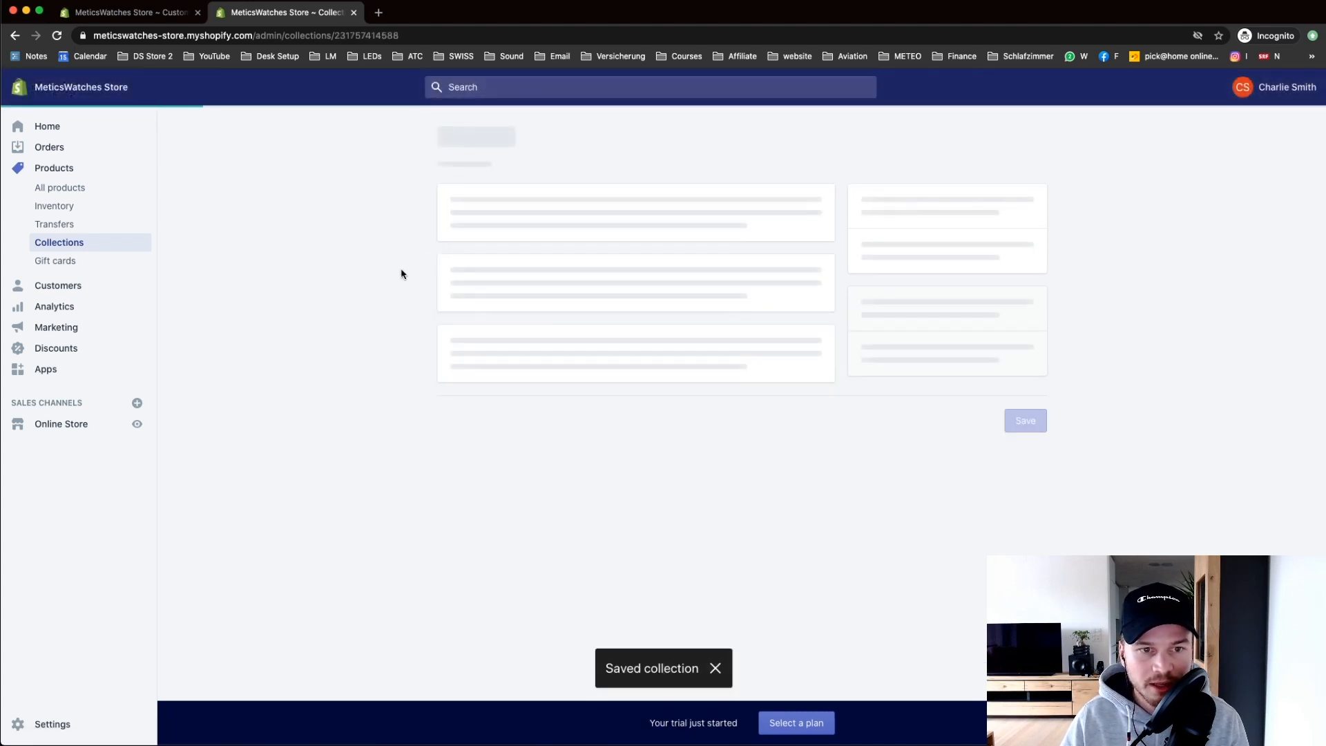
left_click(453, 138)
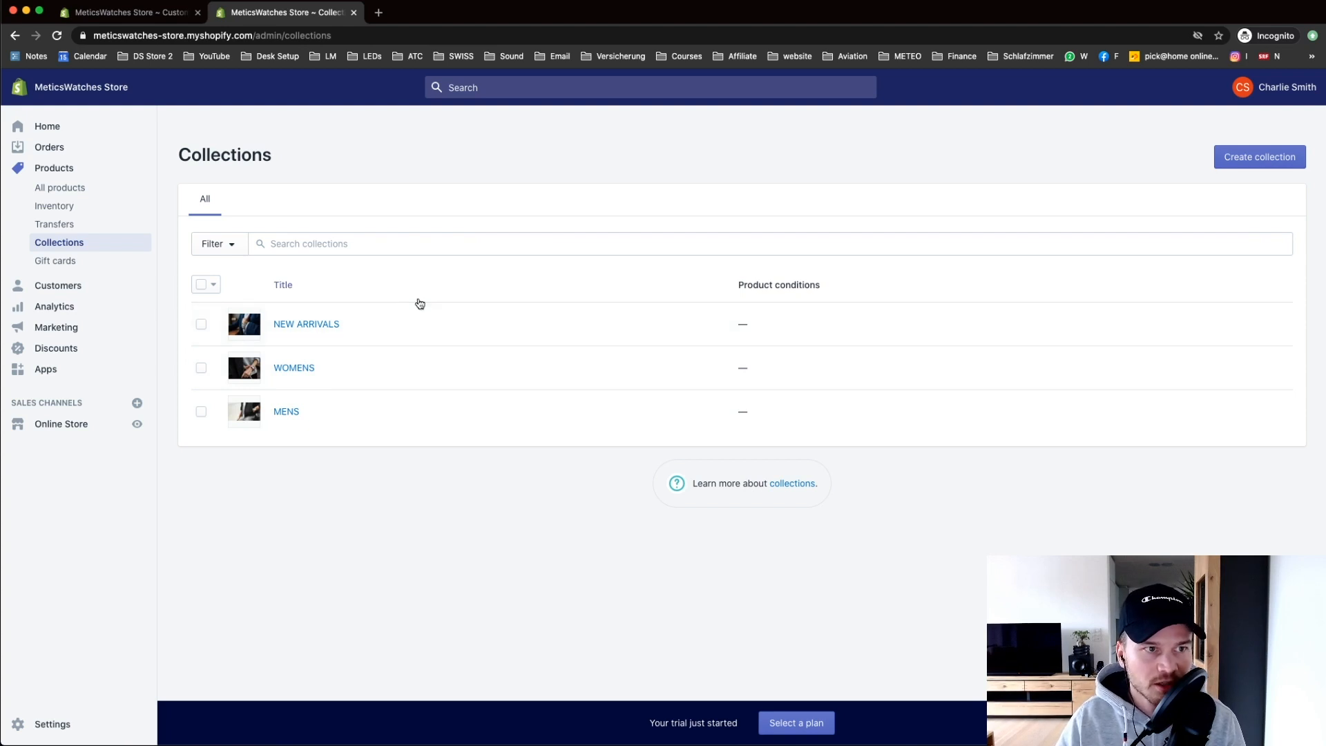
left_click(181, 11)
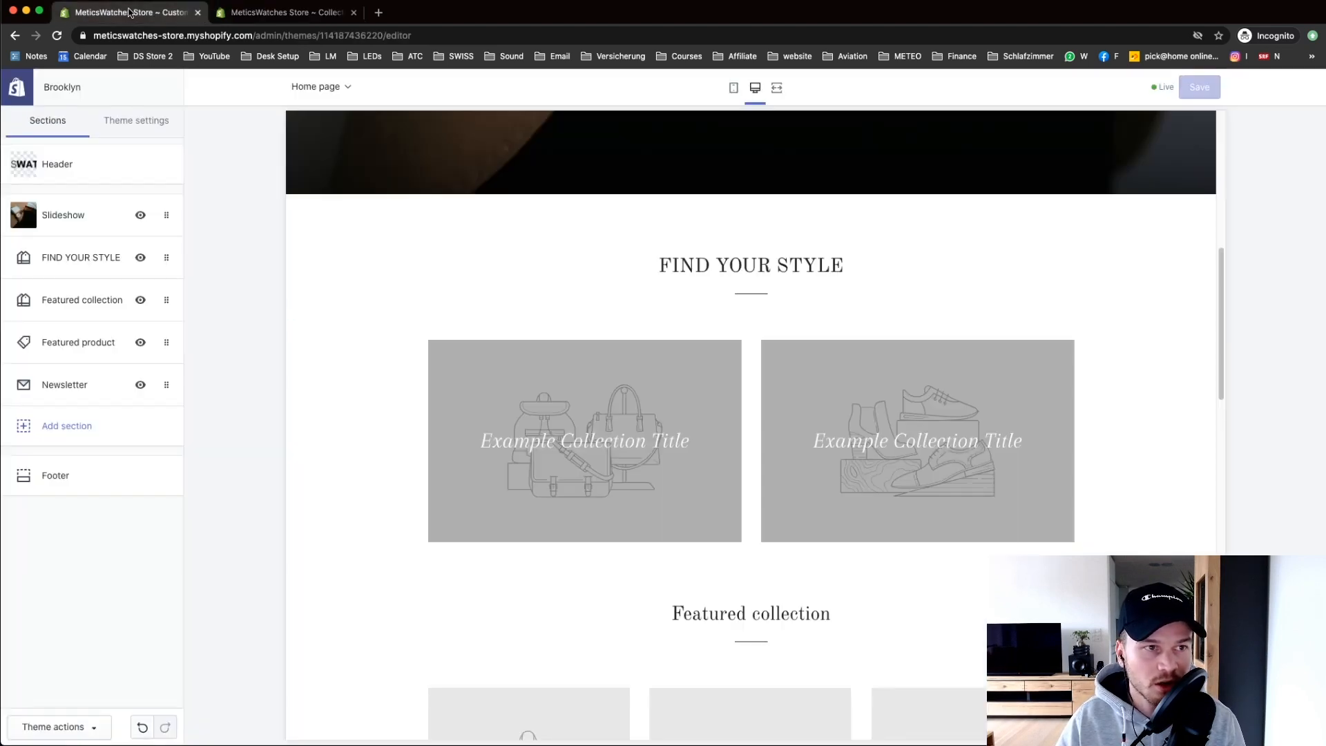
Step: Assign the MENS collection to the first FIND YOUR STYLE tile
left_click(276, 12)
left_click(200, 13)
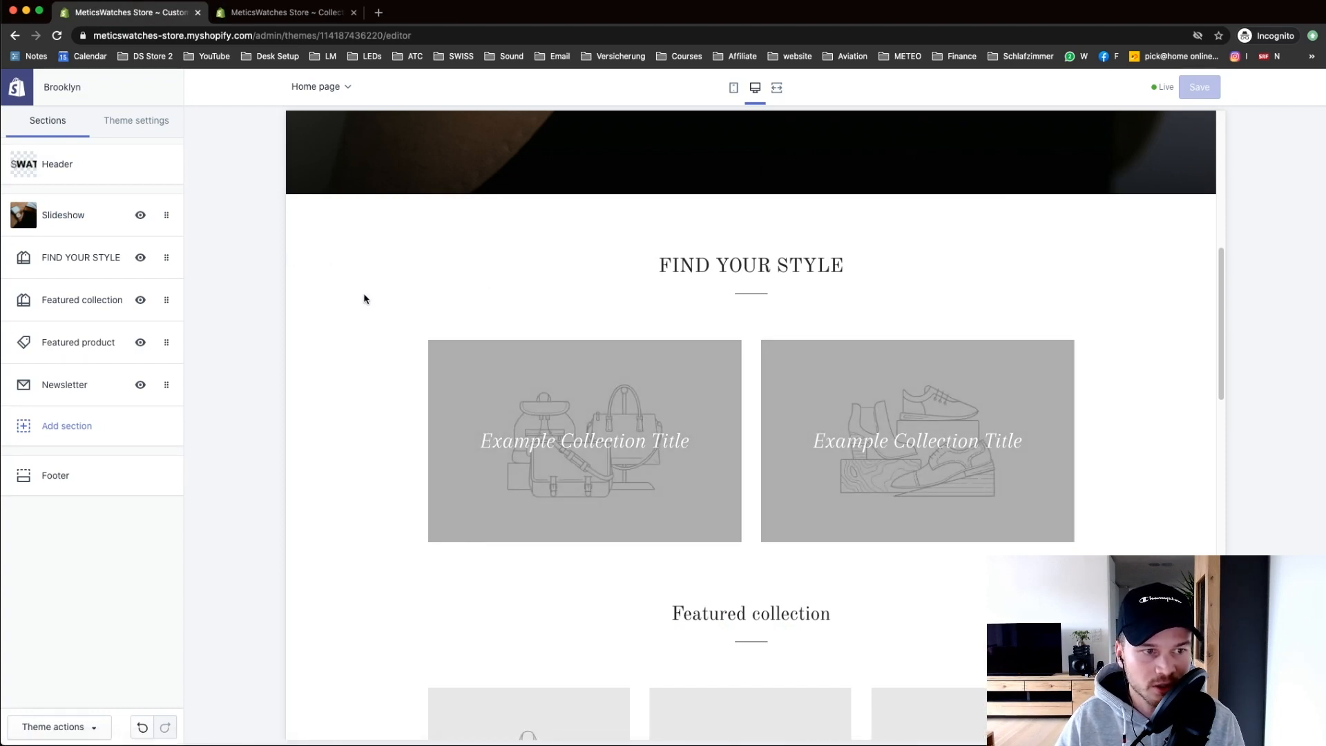
left_click(76, 270)
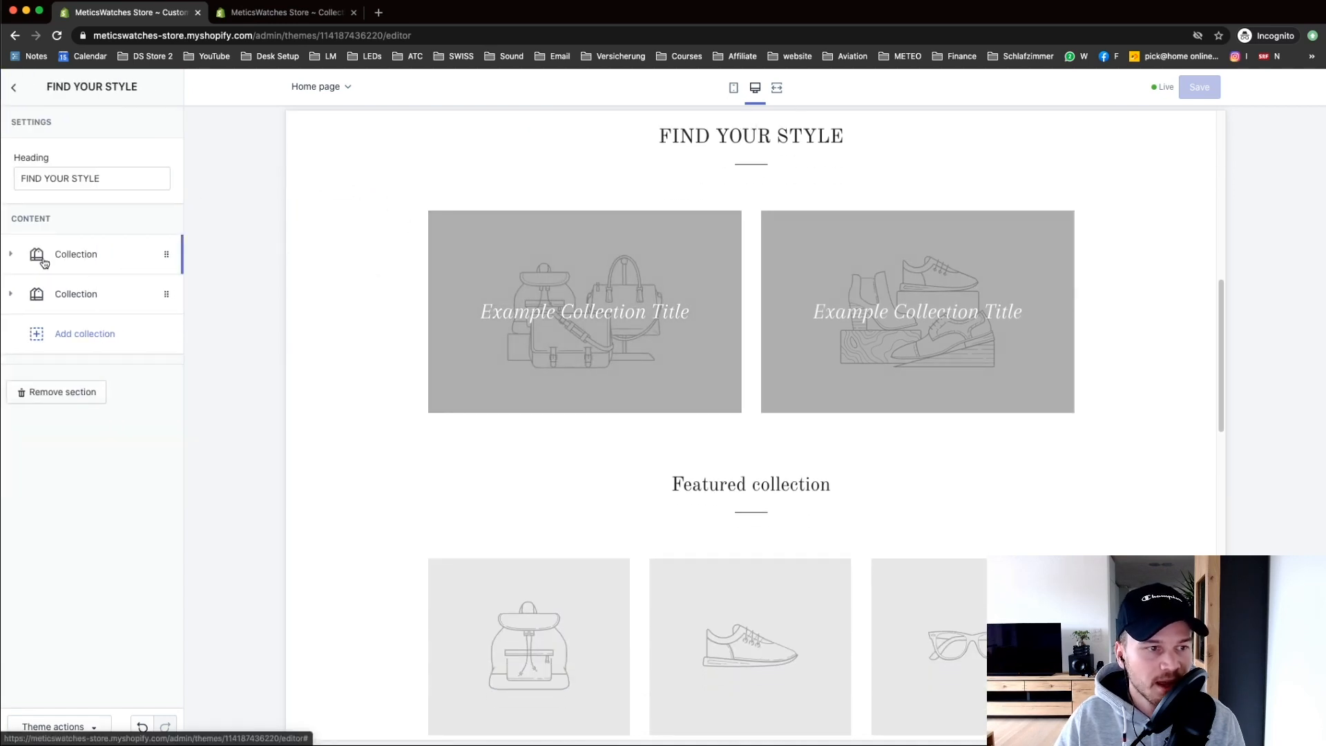
left_click(11, 255)
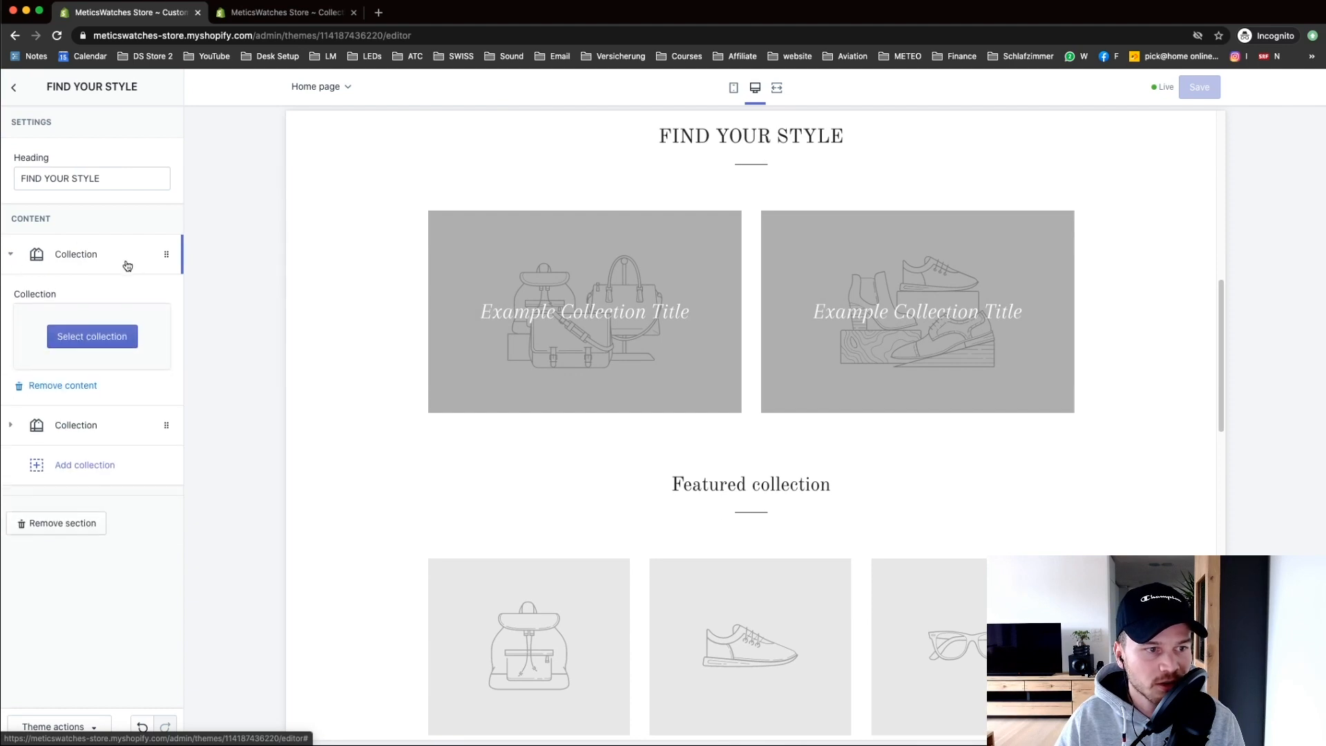
left_click(74, 337)
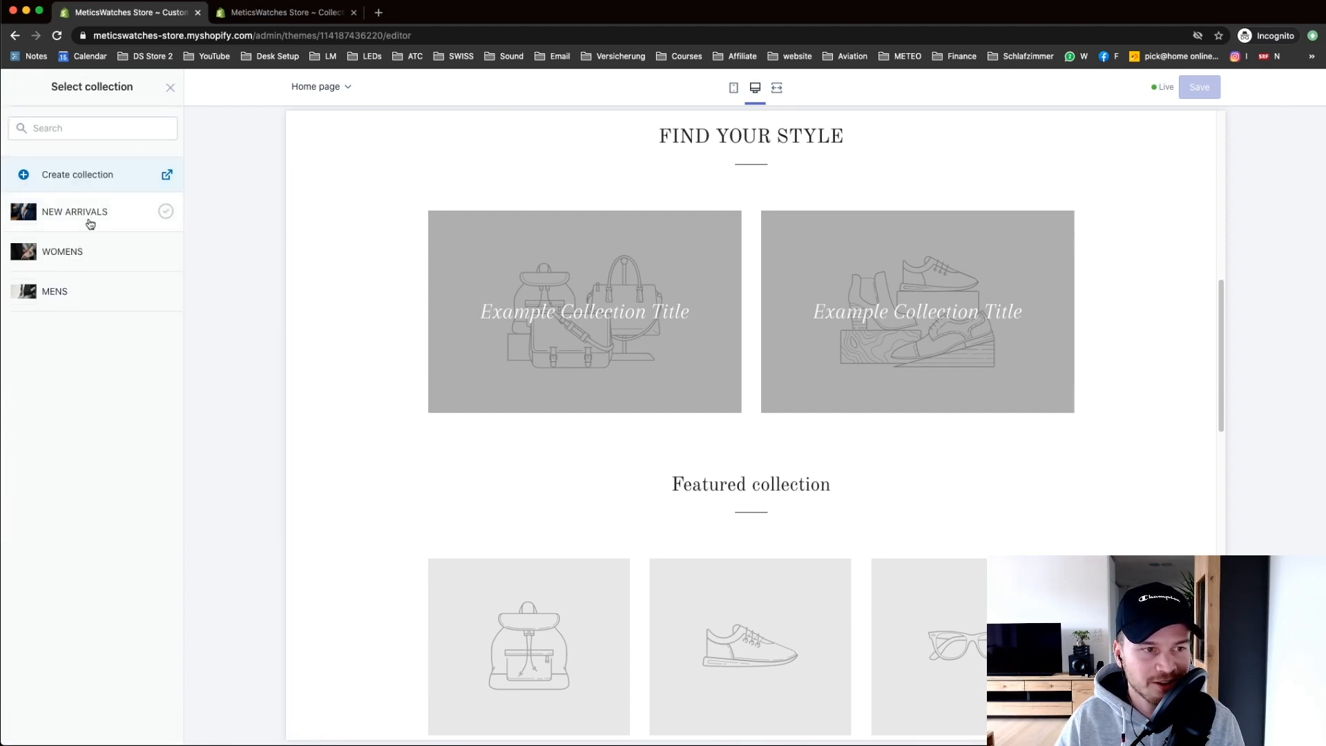
left_click(78, 287)
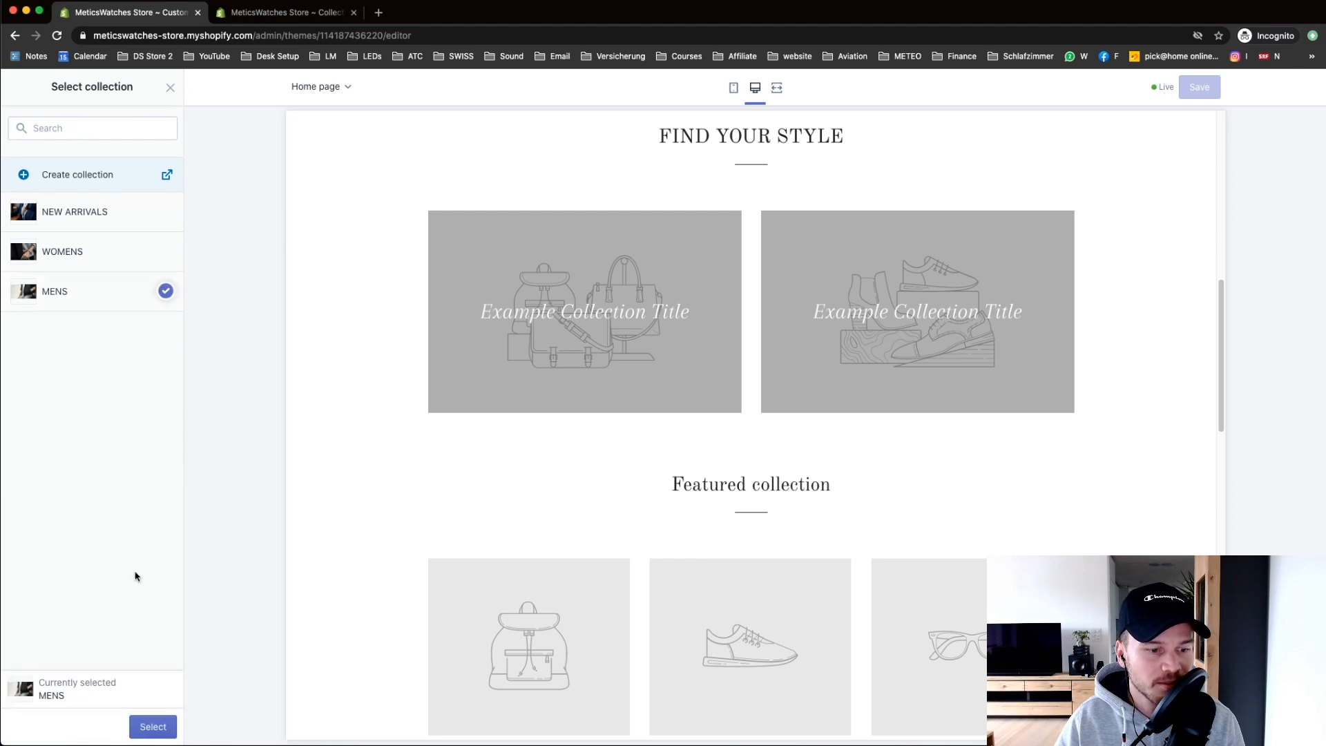
left_click(165, 727)
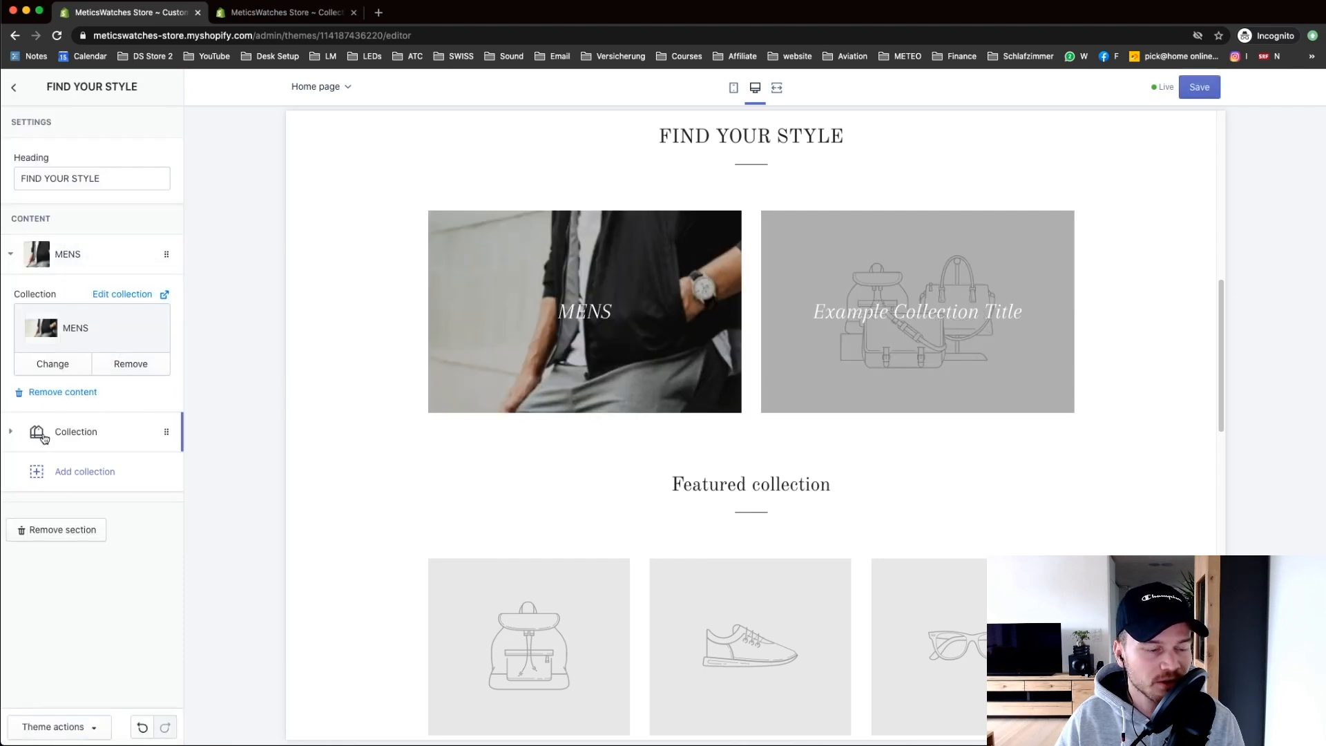
Step: Assign the WOMENS collection to the second FIND YOUR STYLE tile
left_click(54, 431)
left_click(114, 377)
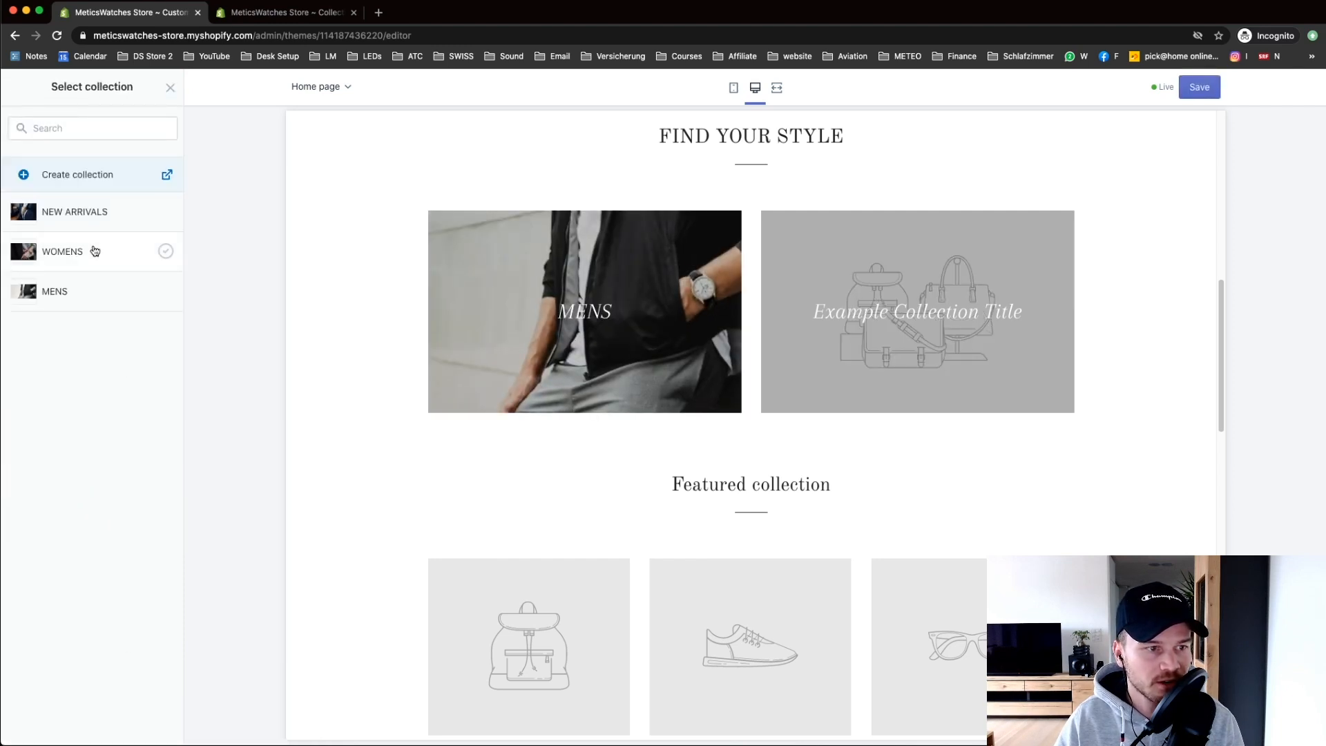
left_click(69, 251)
left_click(149, 725)
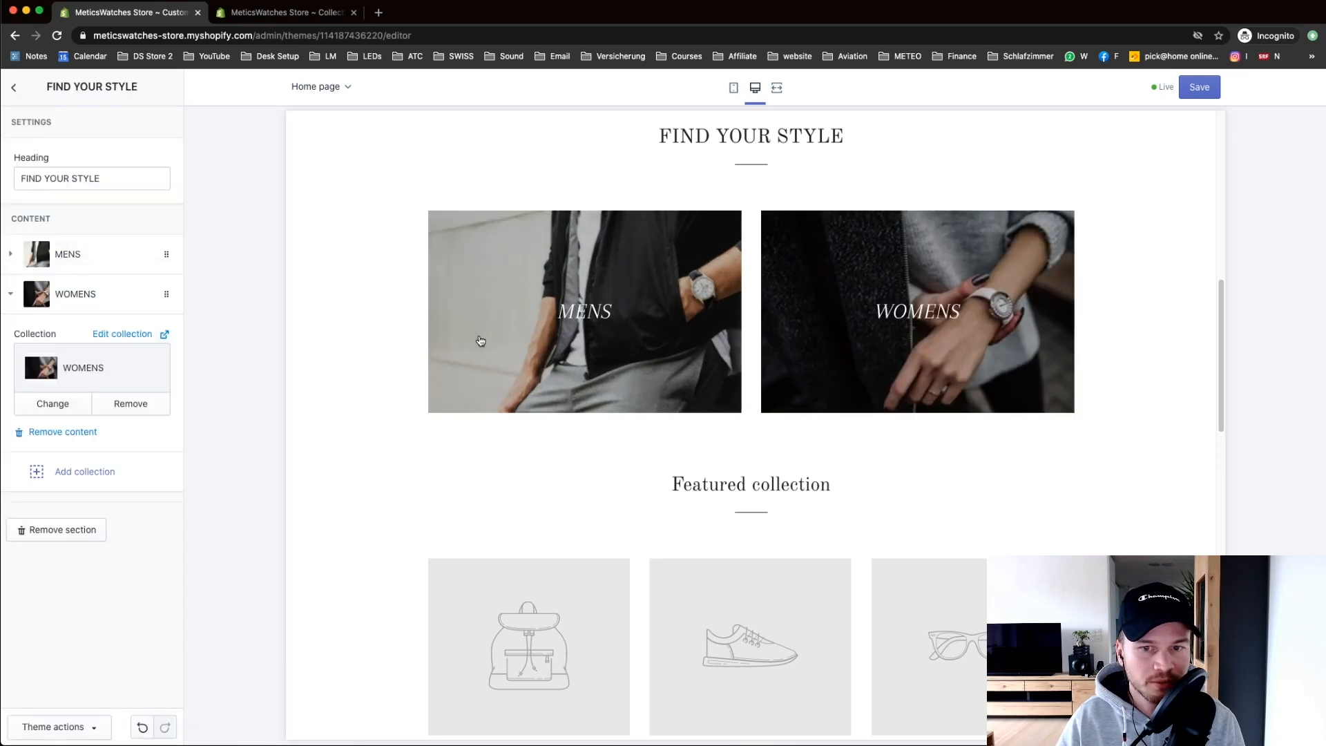
scroll(499, 351, "up", 3)
scroll(675, 492, "down", 2)
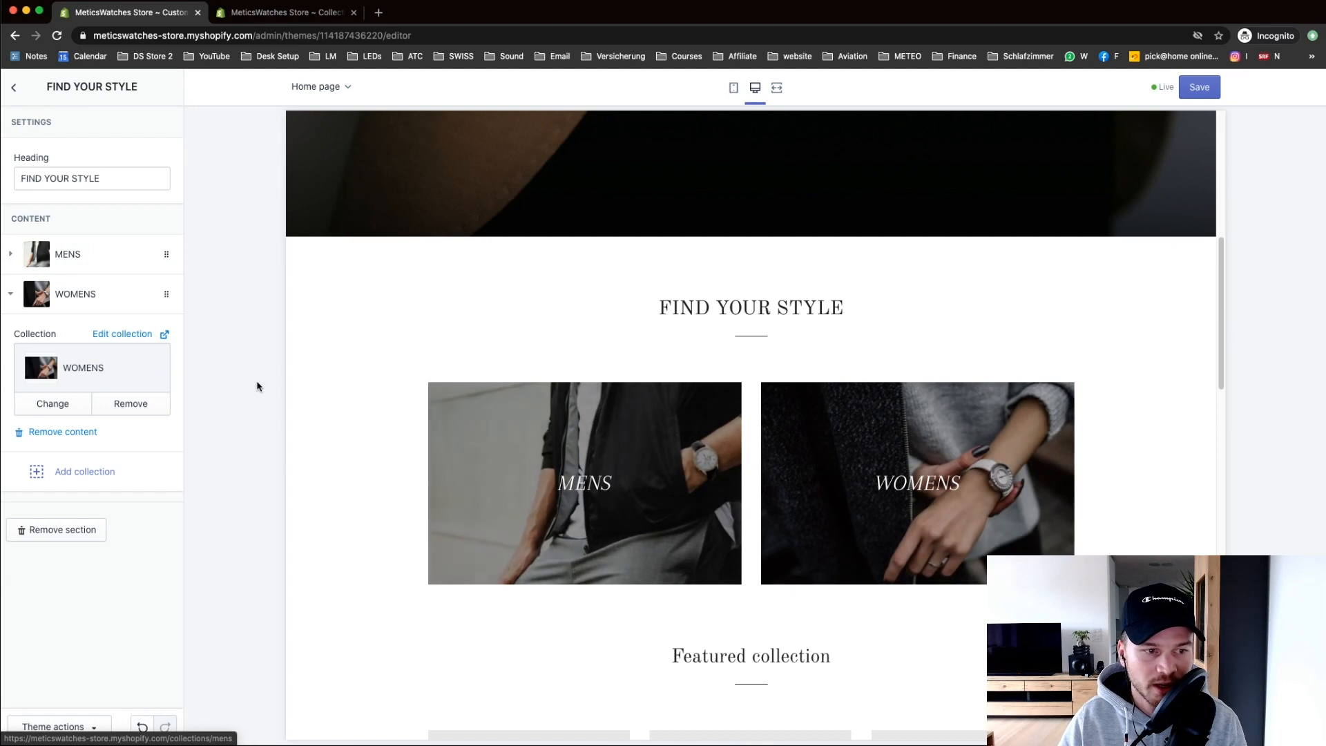
scroll(385, 337, "down", 4)
left_click(15, 83)
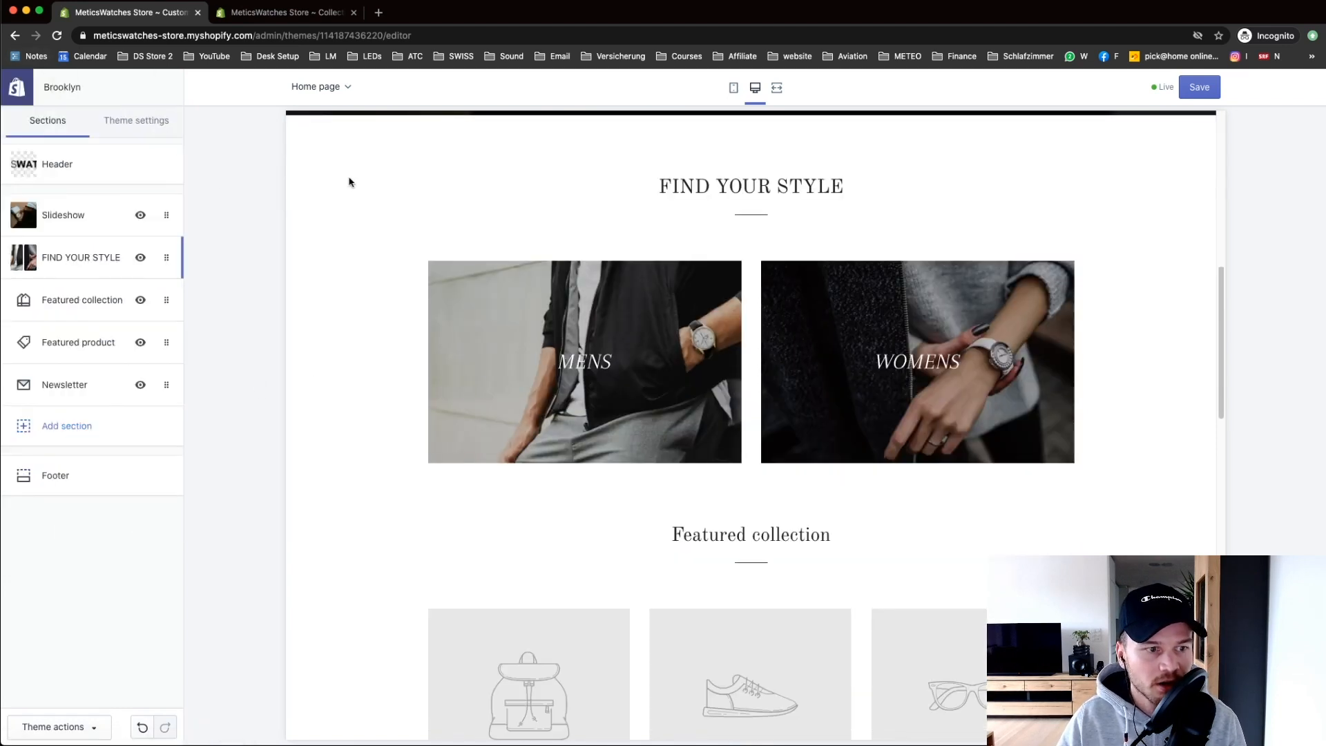
Step: Change the Featured collection heading to 'NEW ARRIVALS' and select the NEW ARRIVALS collection
scroll(750, 308, "down", 5)
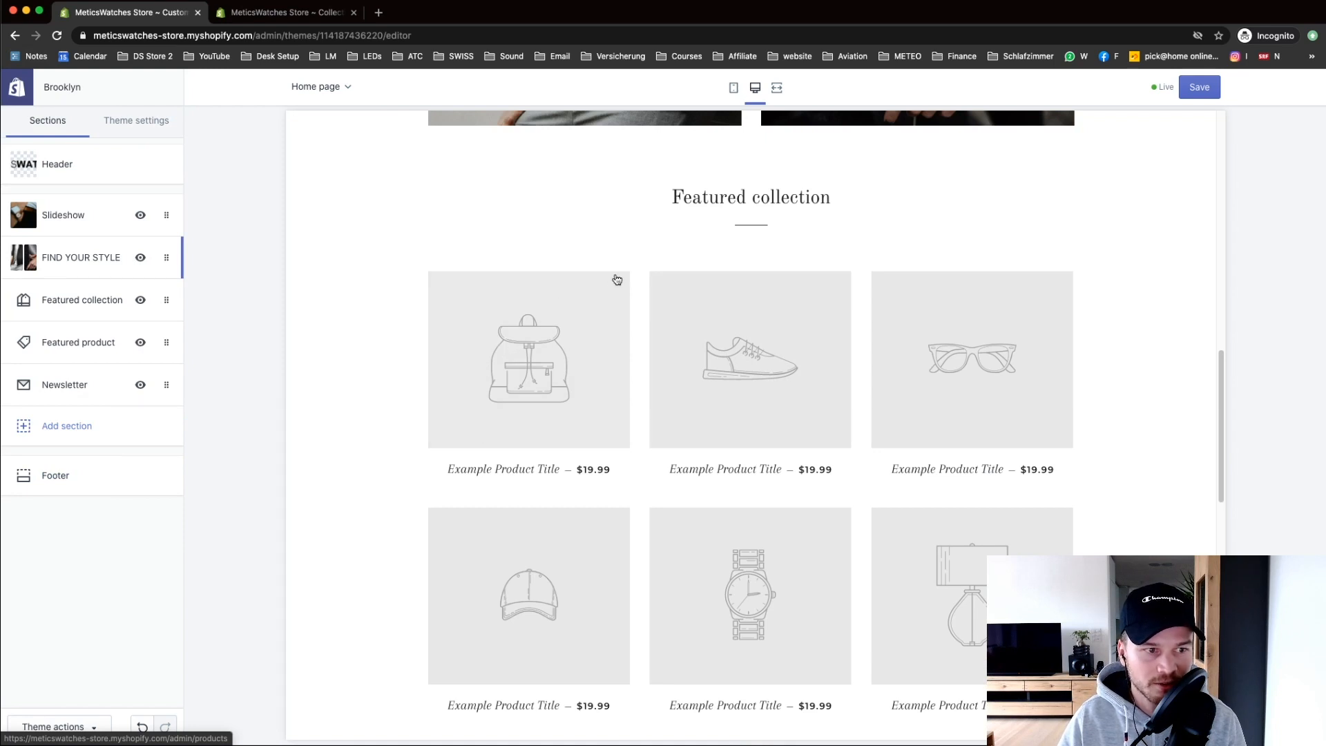
left_click(81, 304)
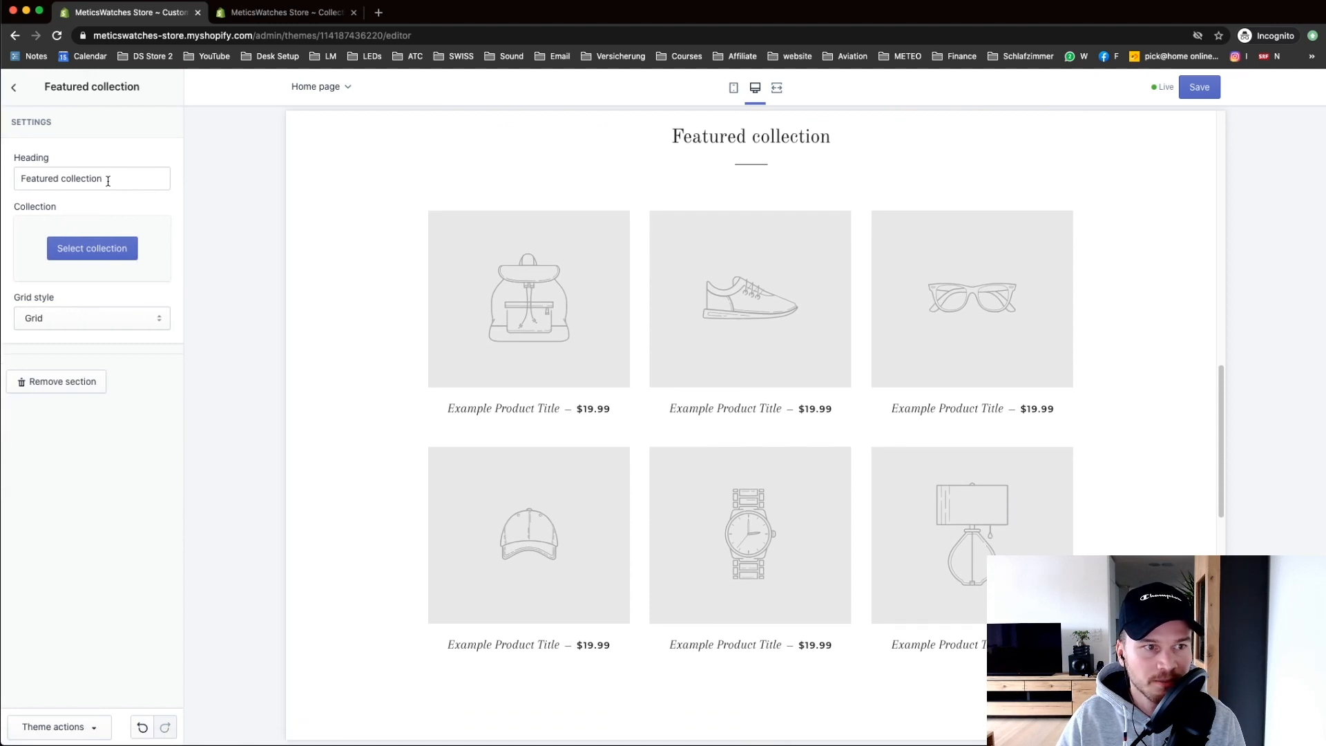
left_click_drag(118, 178, 15, 179)
type("NEW ARRIVALS")
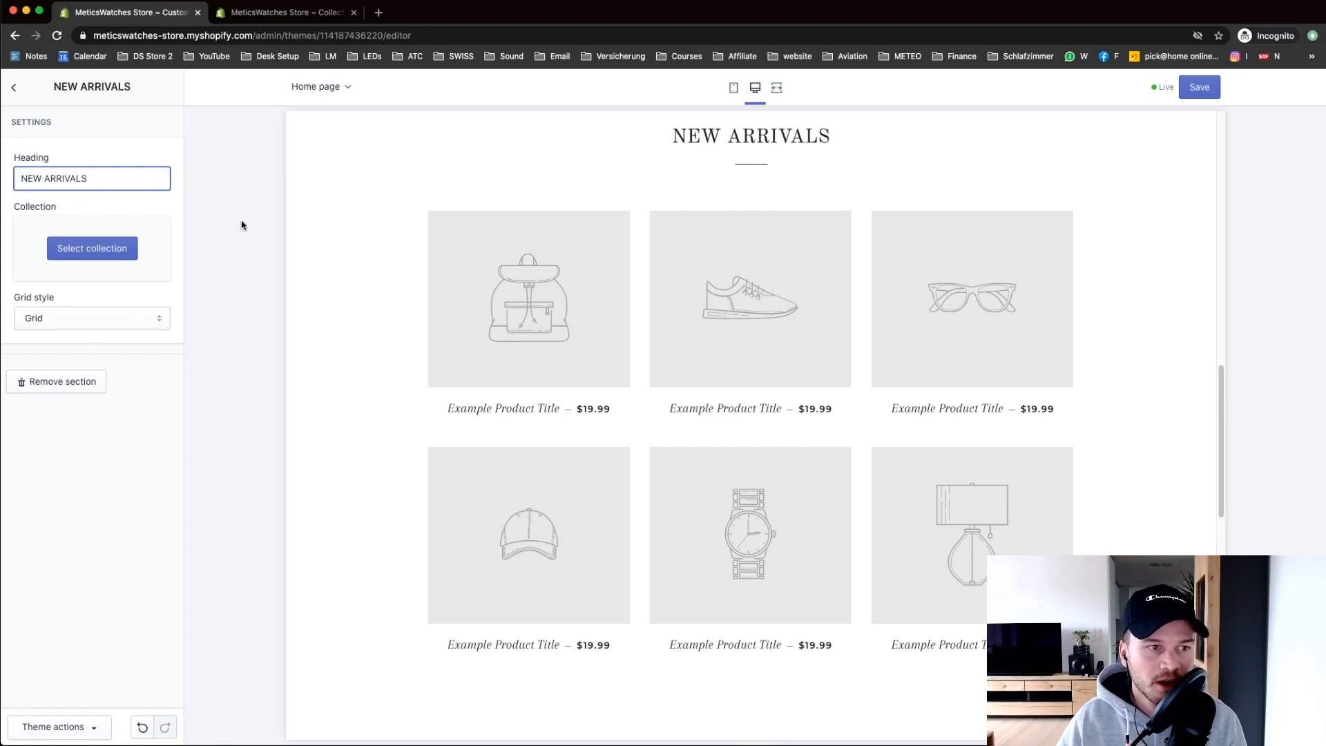
left_click(91, 253)
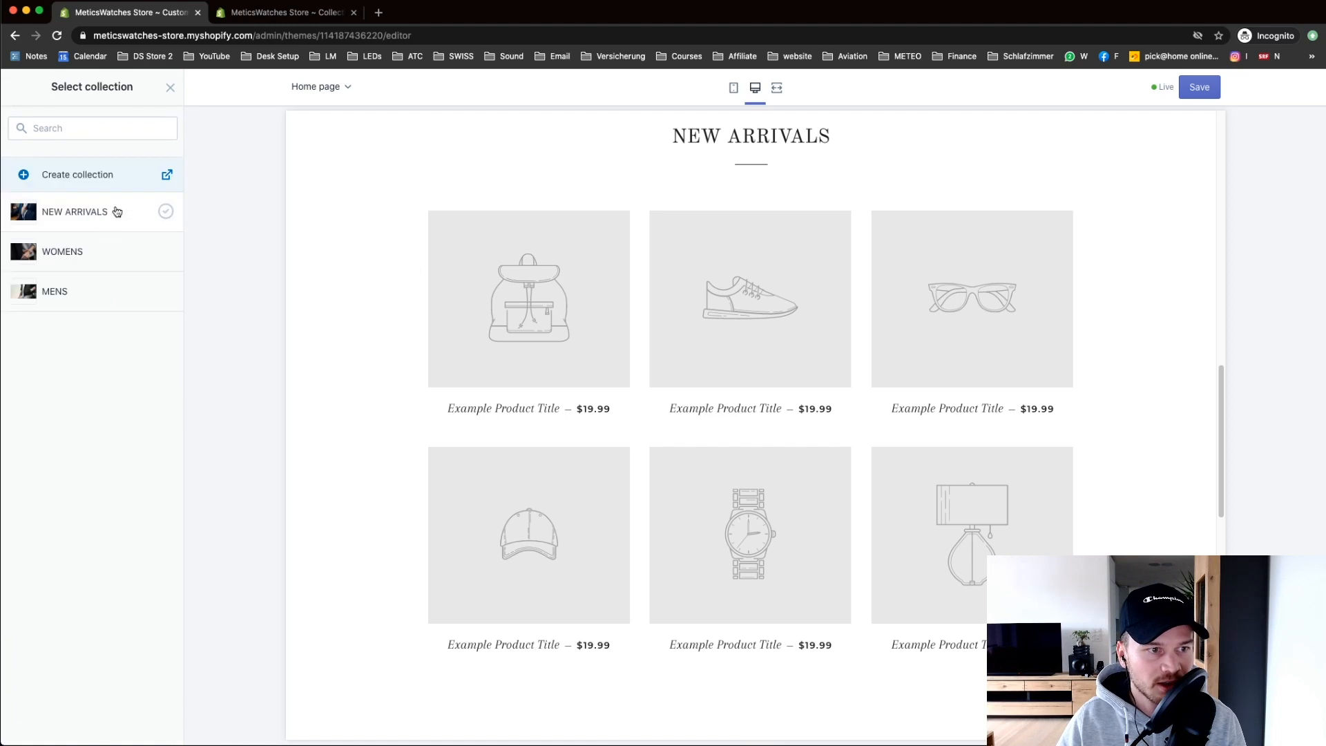
left_click(104, 216)
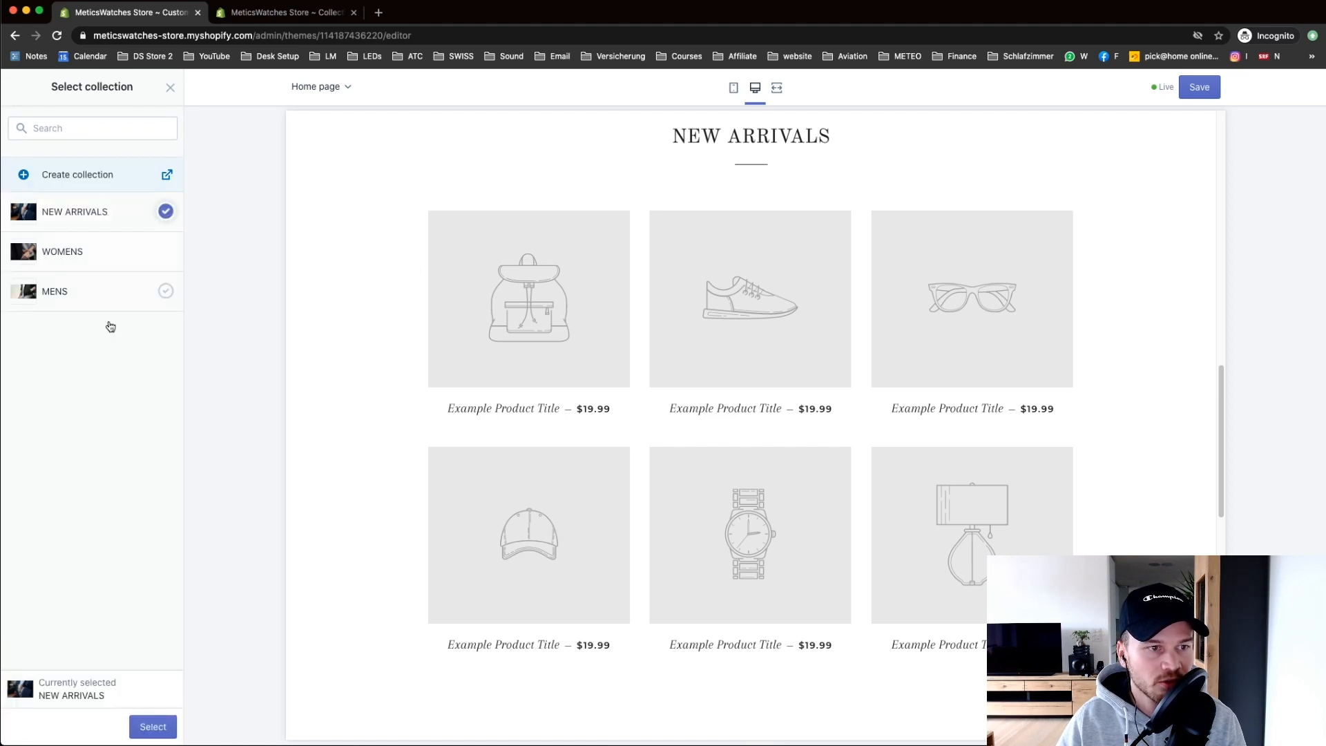
left_click(151, 726)
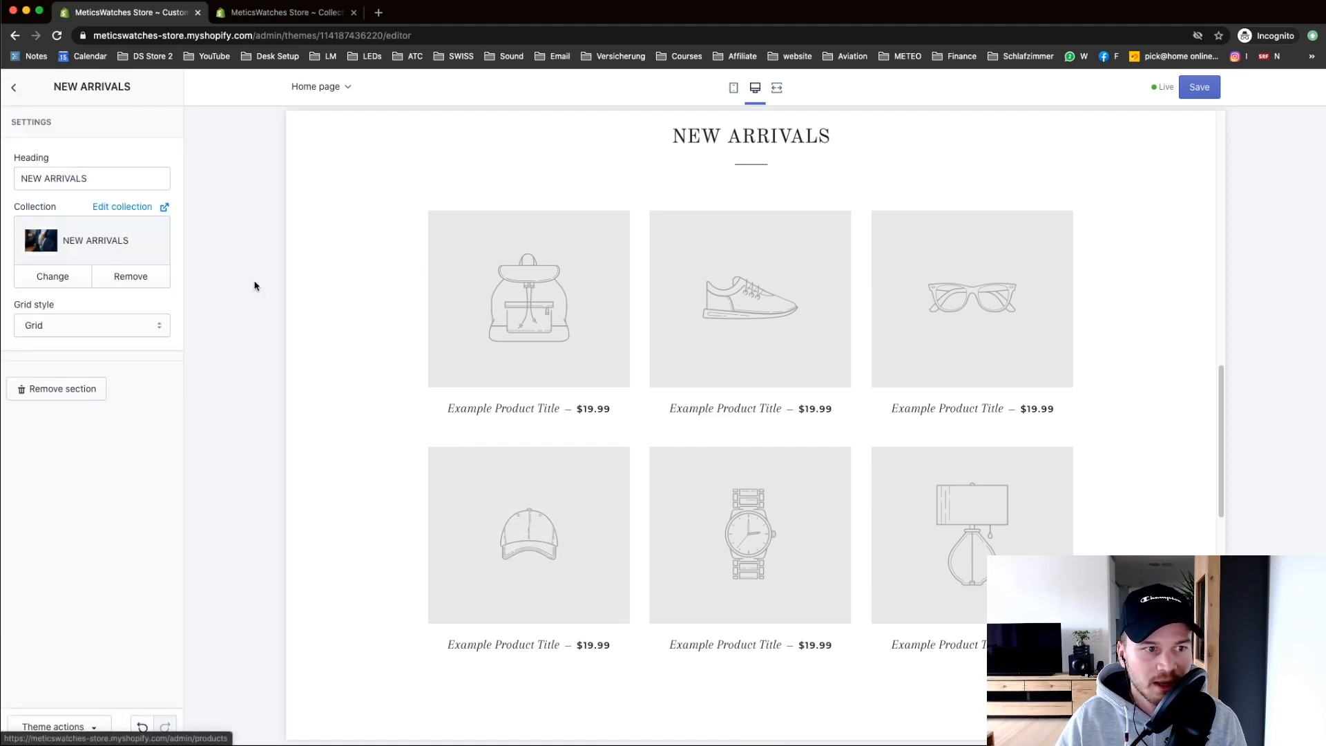
left_click(16, 87)
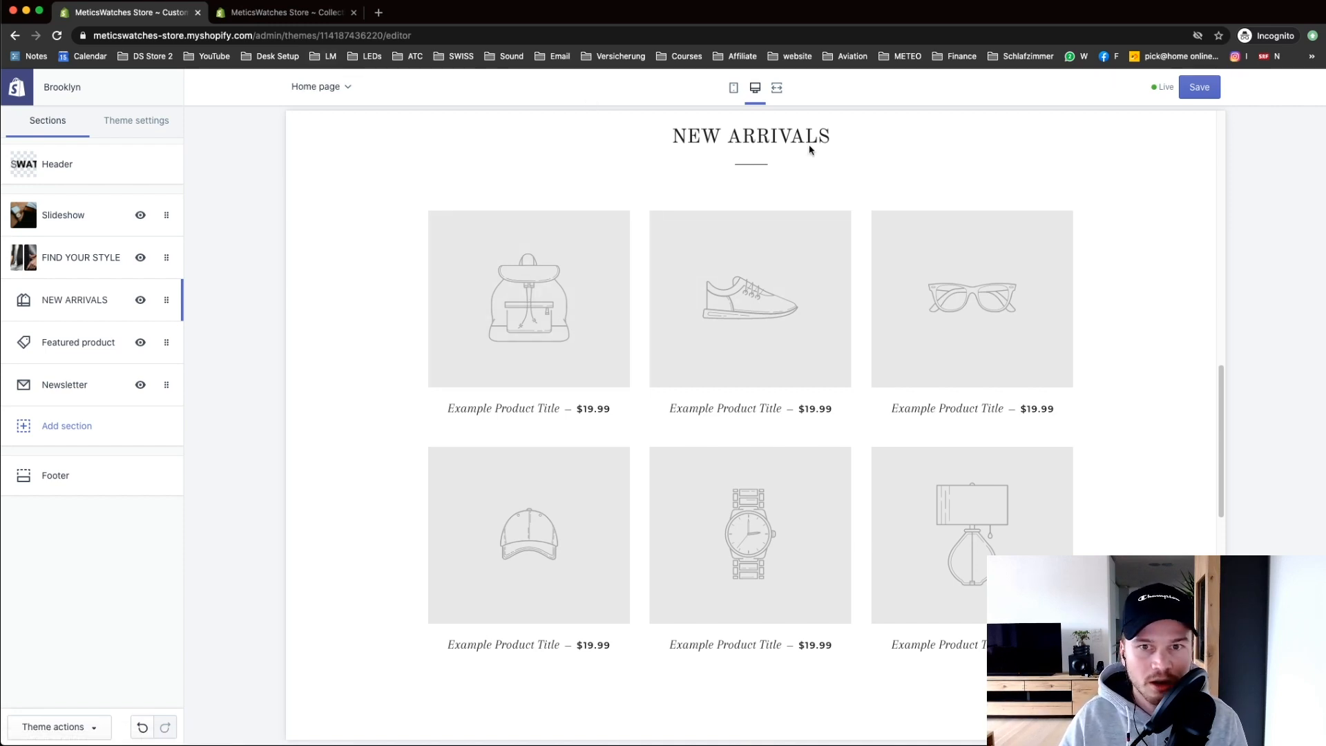
Step: From All products, add a new product titled 'Minimalist Leather Watch'
left_click(286, 21)
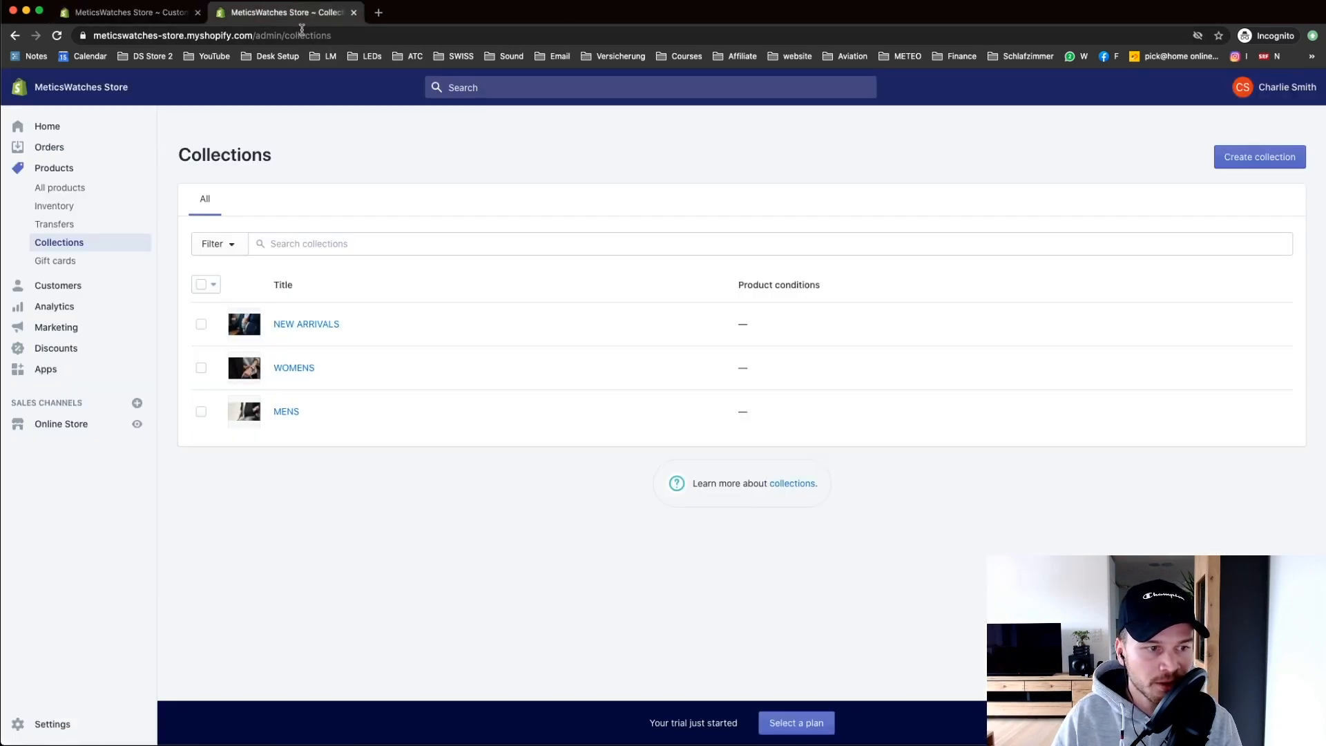
left_click(61, 188)
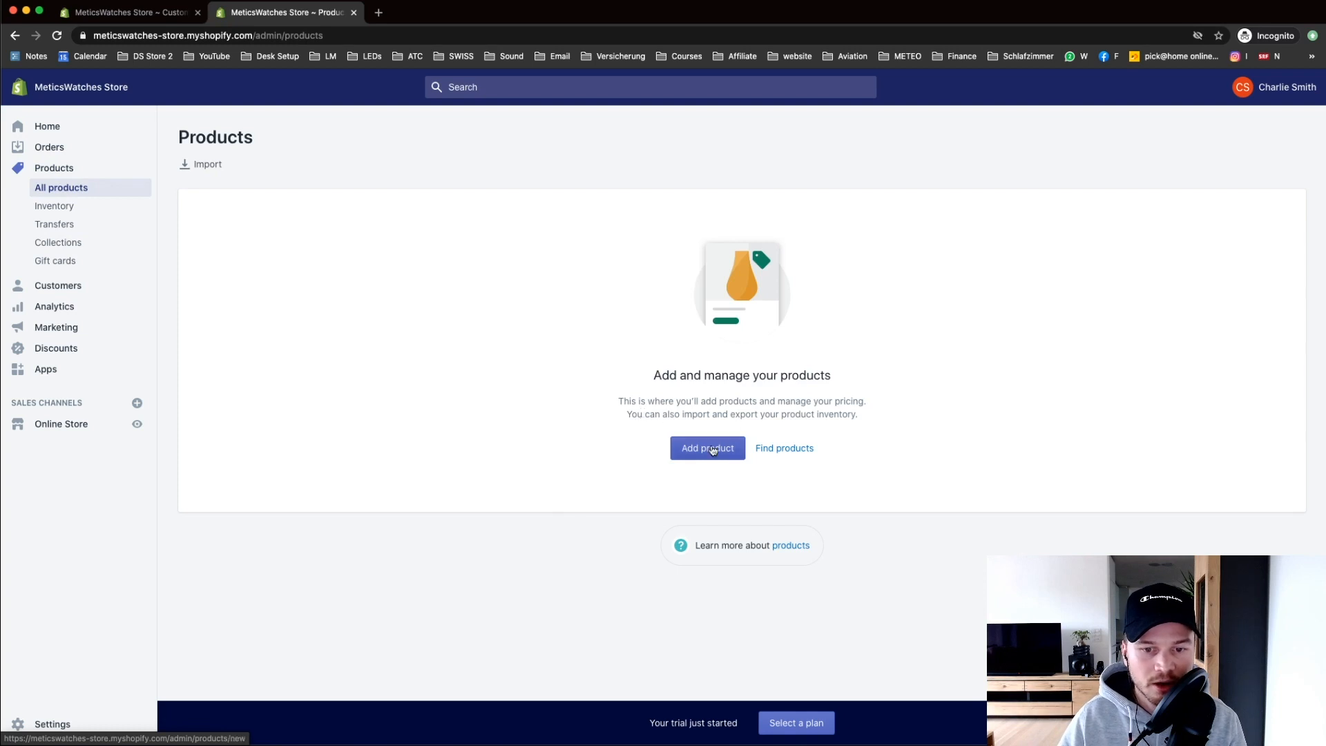
left_click(710, 449)
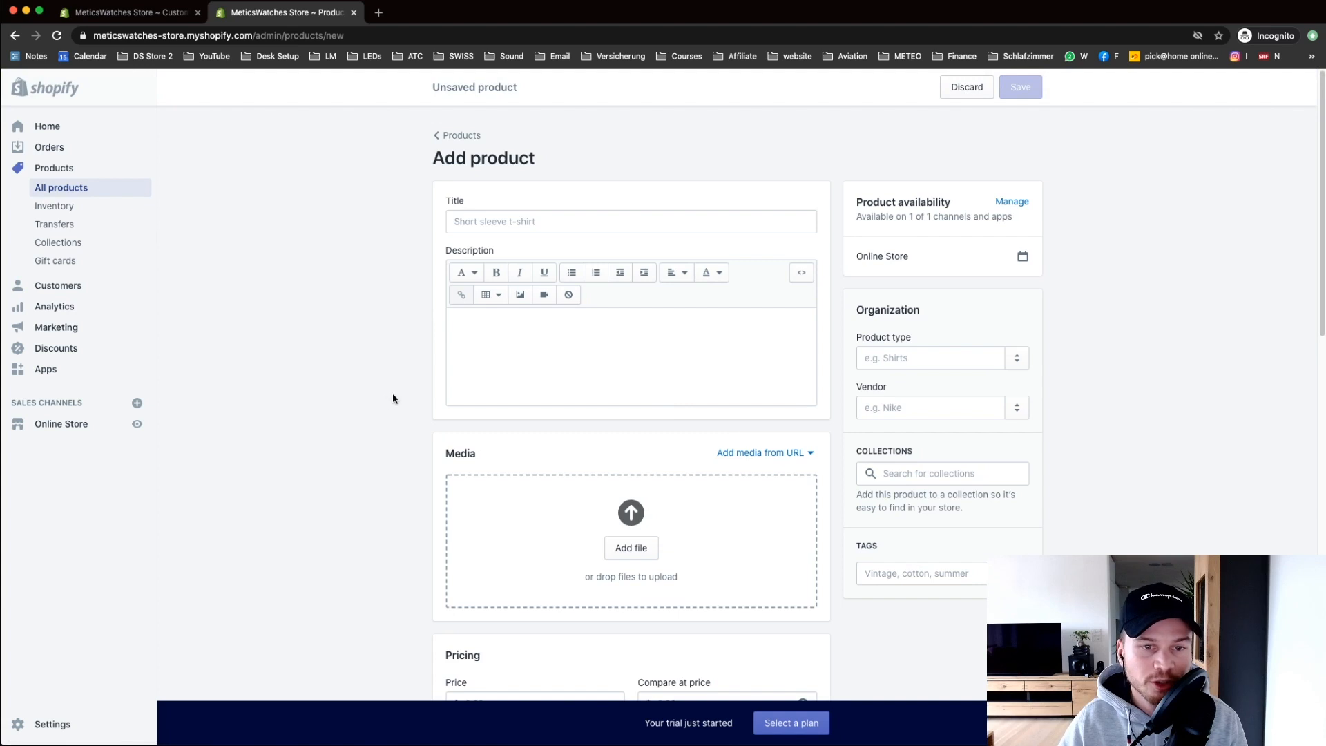
left_click(491, 219)
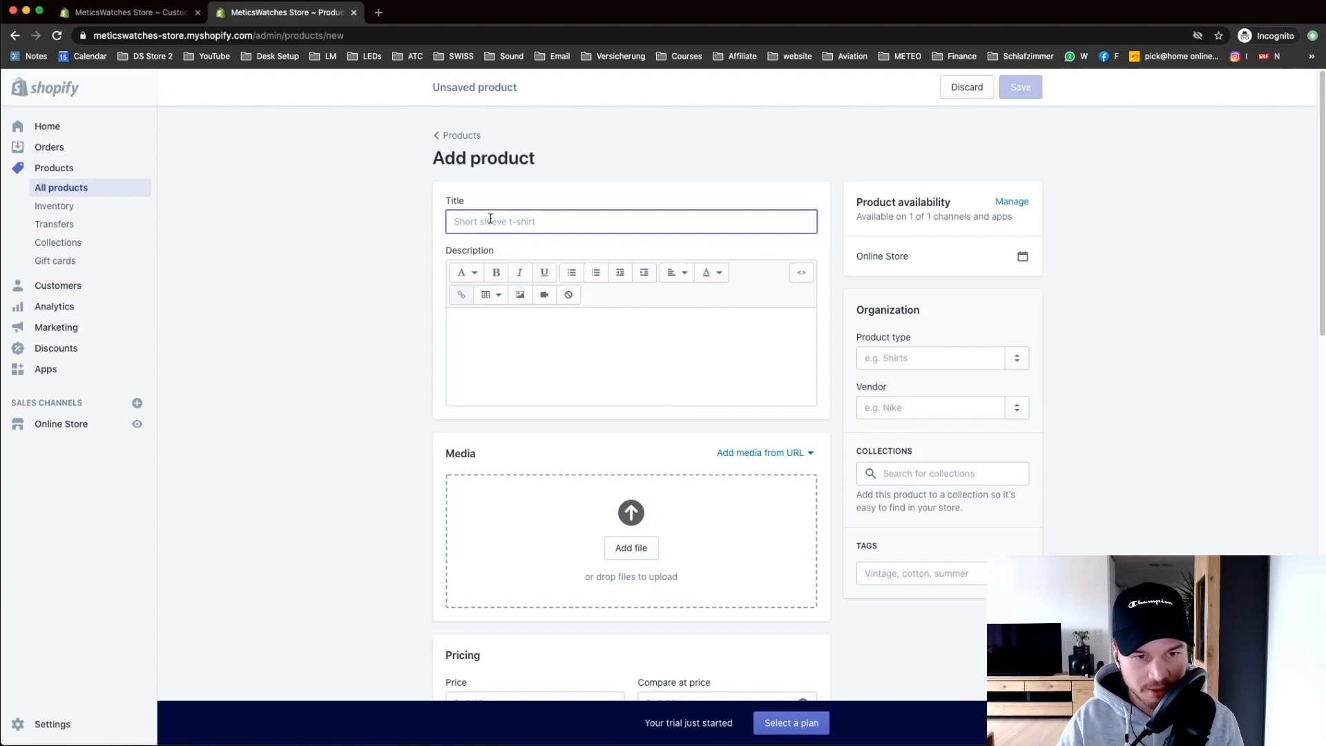
type("MINI")
type("nimali")
type("st ")
type("ist W")
key("BackSpace")
type("Leather Watch")
left_click(515, 343)
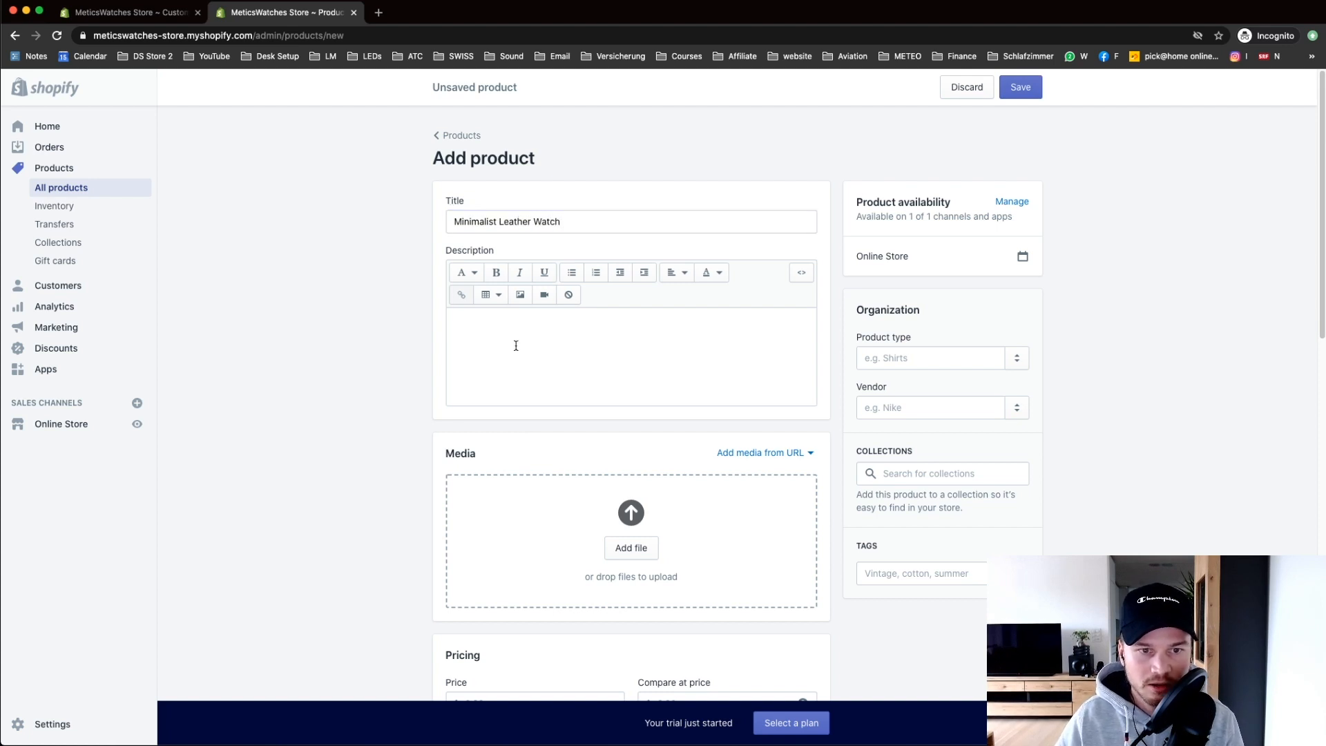
scroll(364, 389, "down", 1)
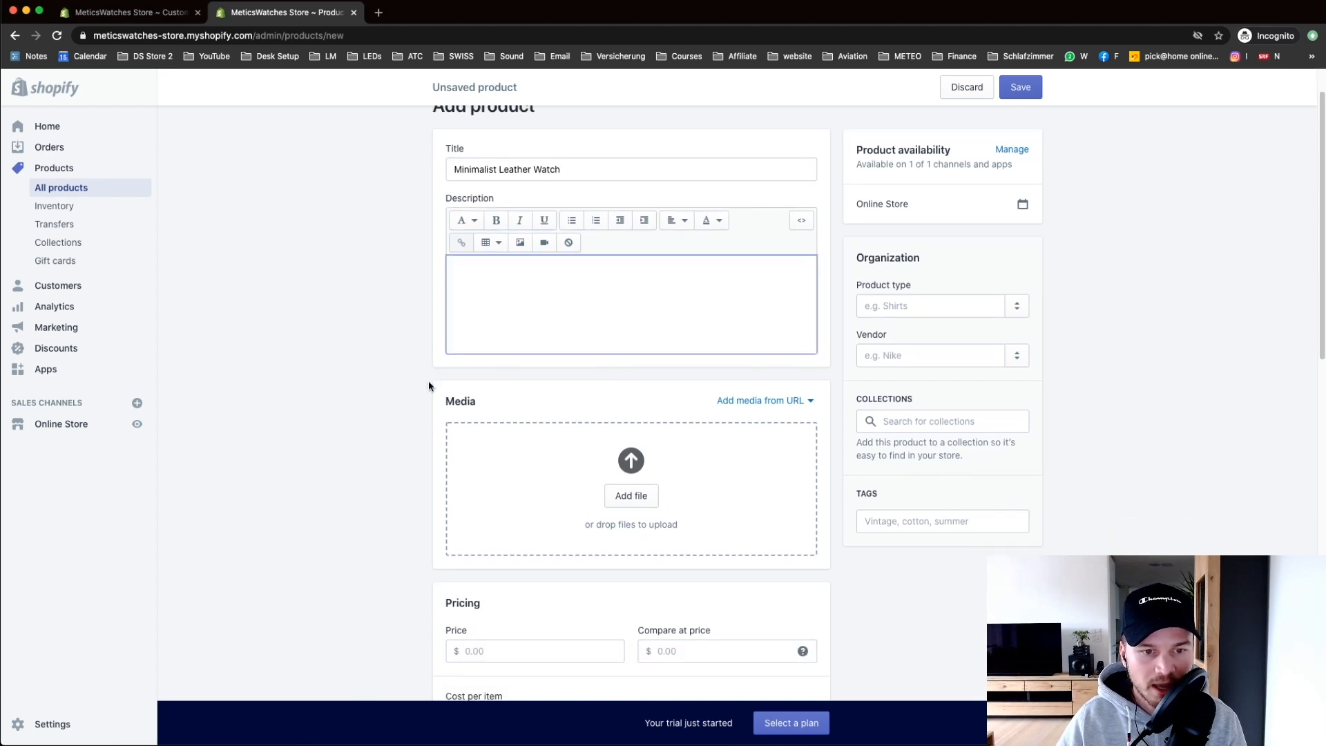
scroll(432, 379, "down", 1)
Step: Upload the black watch image from the meticswatches folder as product media
left_click(631, 472)
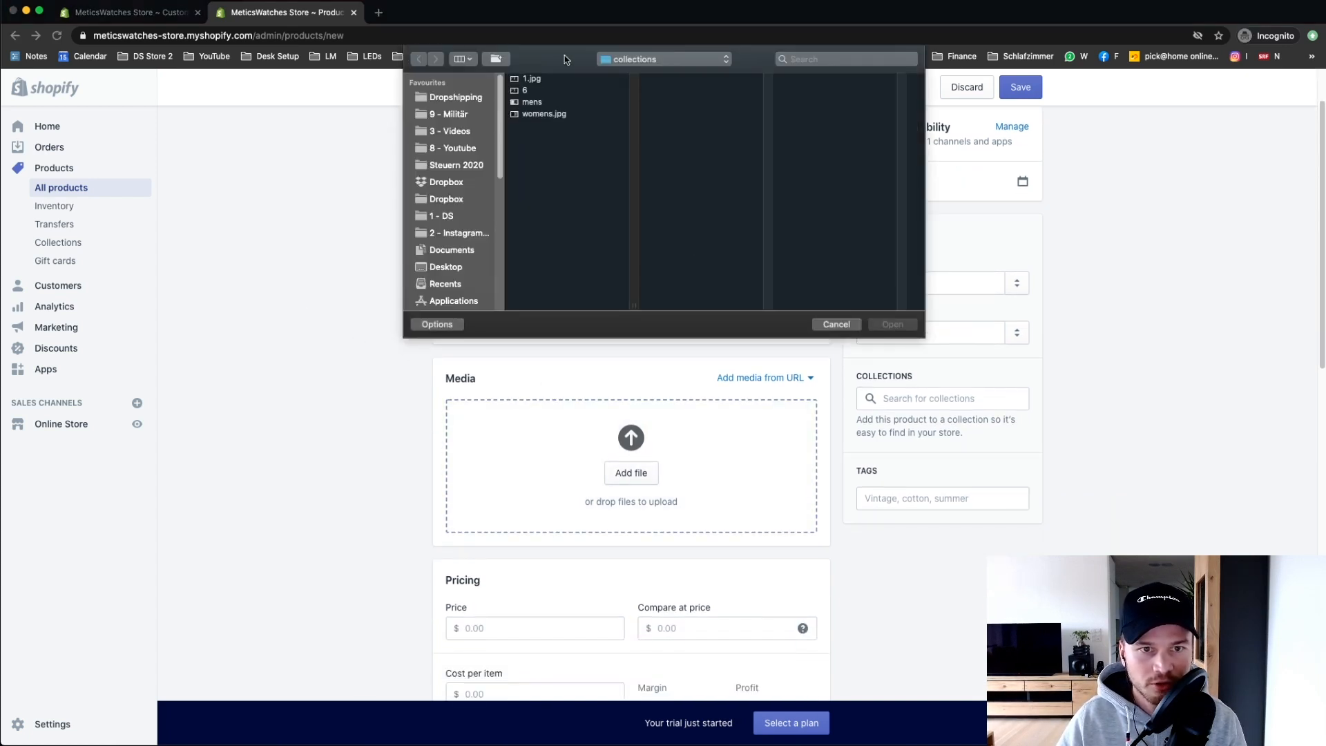
left_click(645, 60)
left_click(726, 83)
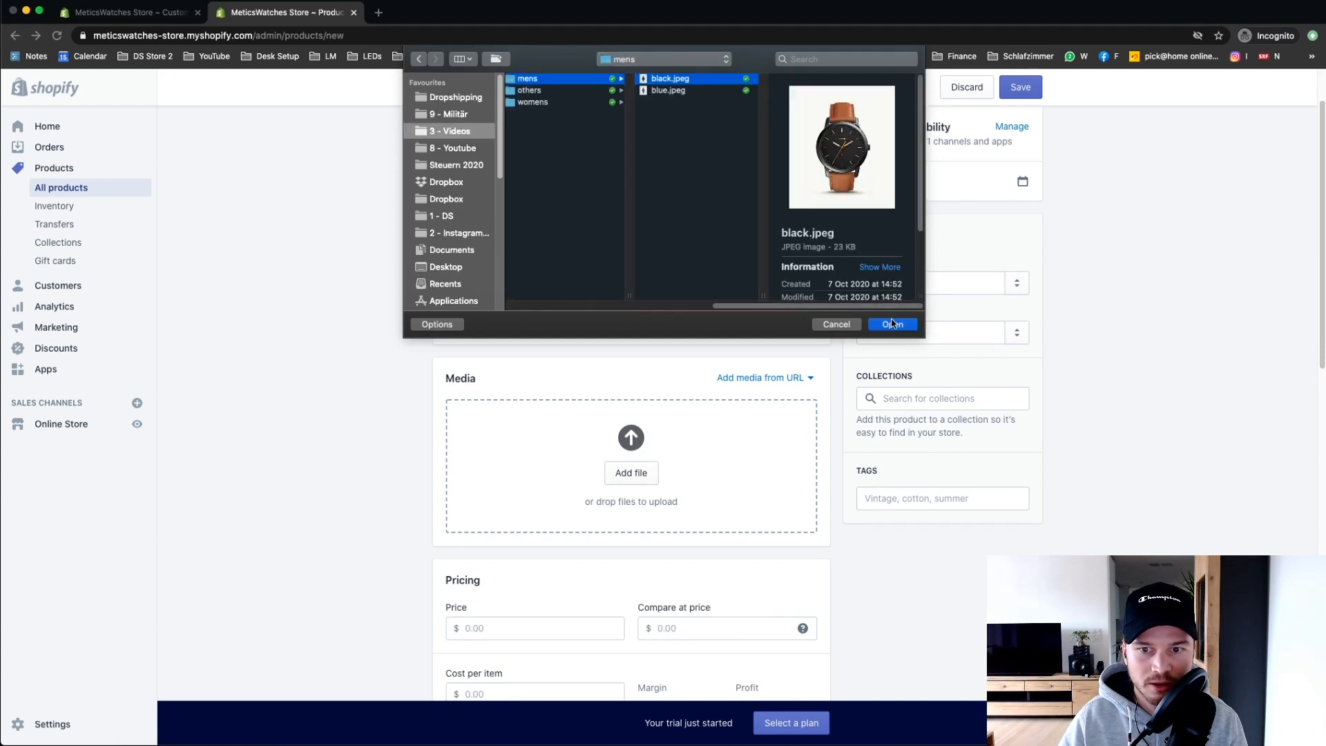
left_click(894, 324)
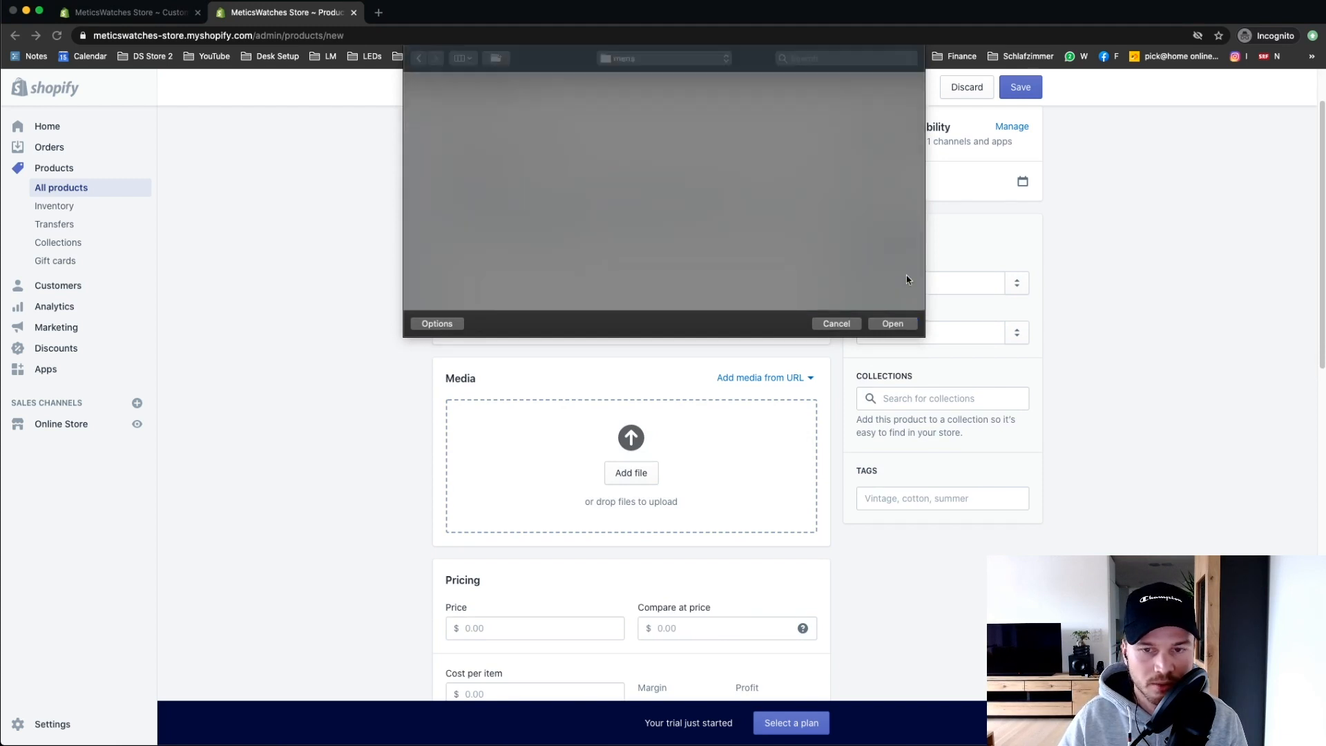
scroll(492, 518, "down", 2)
scroll(340, 518, "up", 1)
scroll(350, 450, "down", 4)
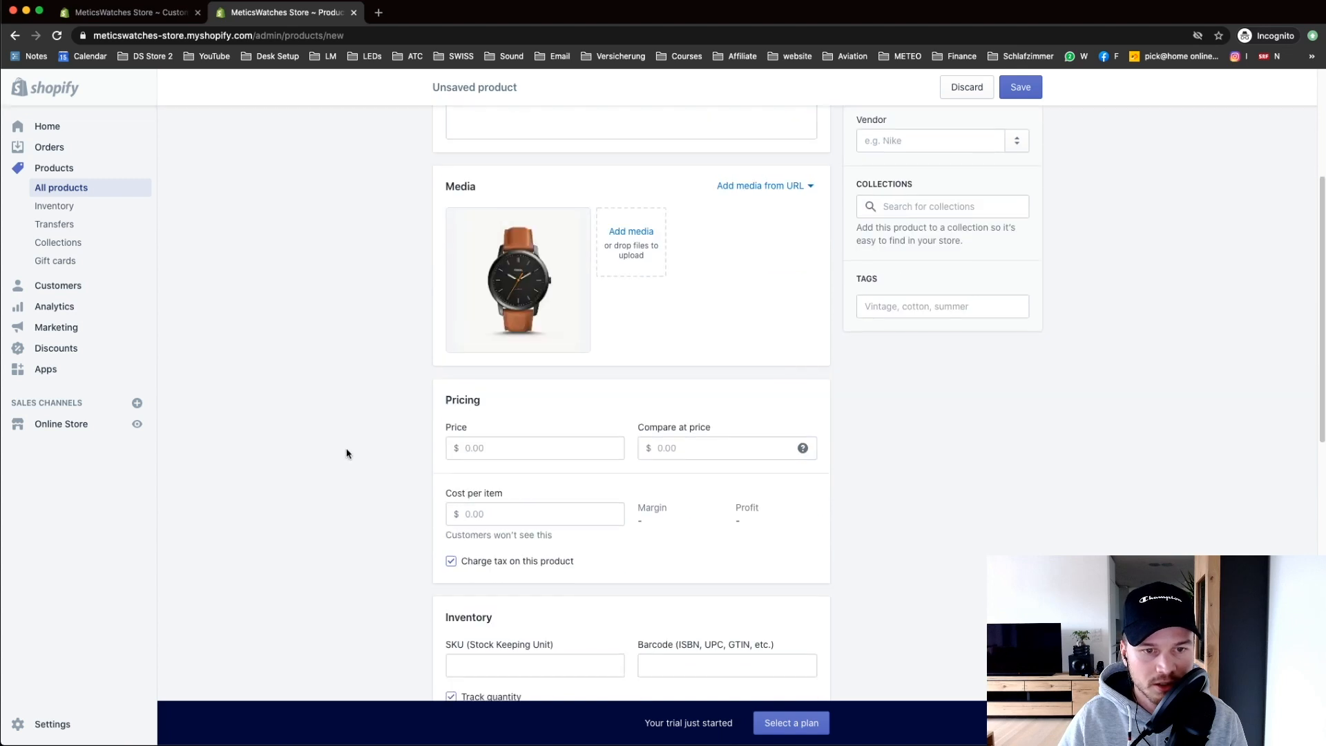
Step: Set price 120.00, compare-at price 160.00 and cost per item 50.00, giving 58.3% margin
left_click(497, 375)
type("120.00")
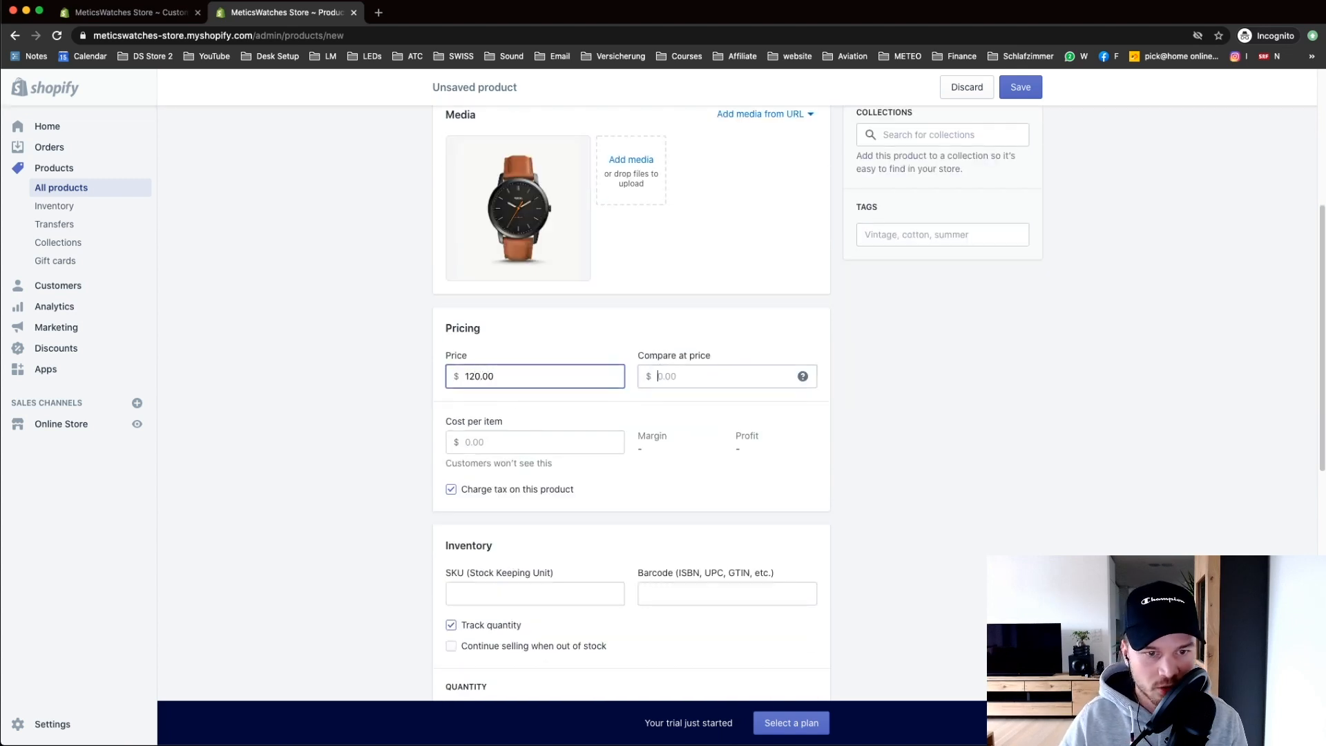
key("Tab")
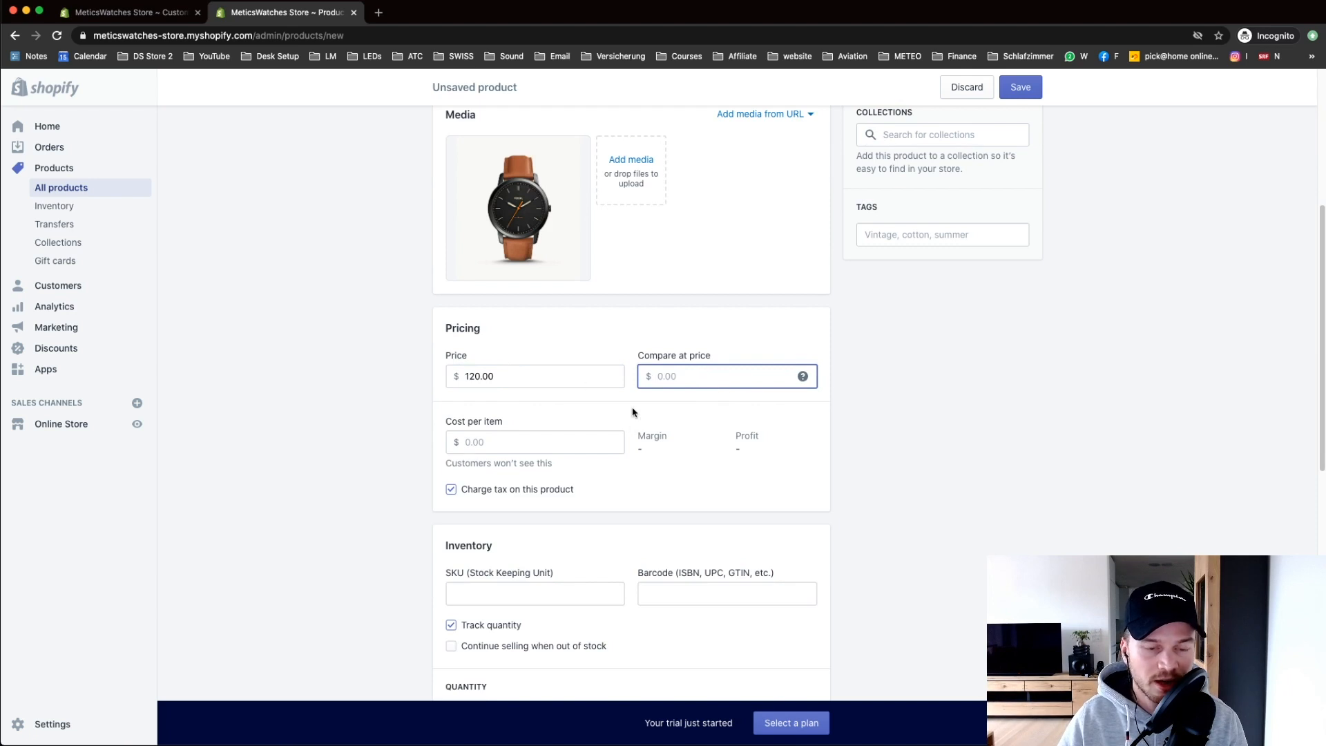
left_click(510, 379)
left_click(688, 379)
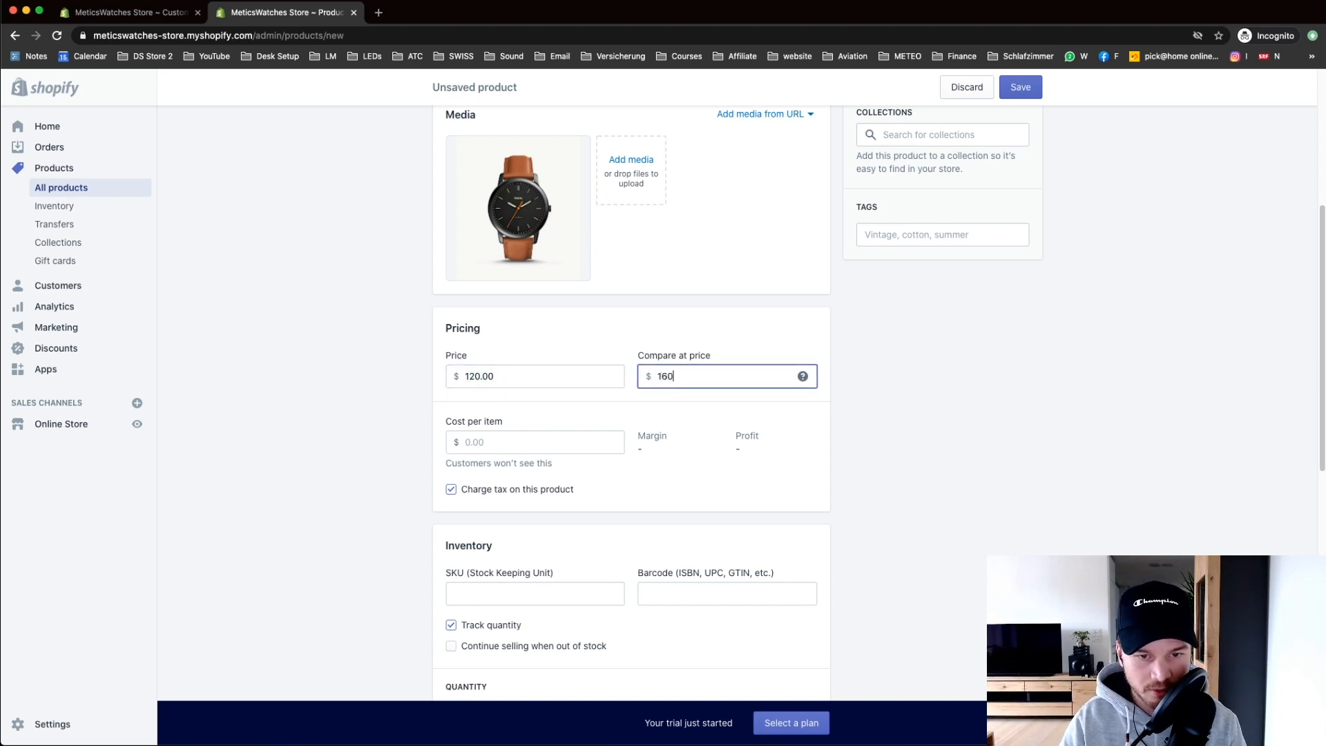
left_click(516, 441)
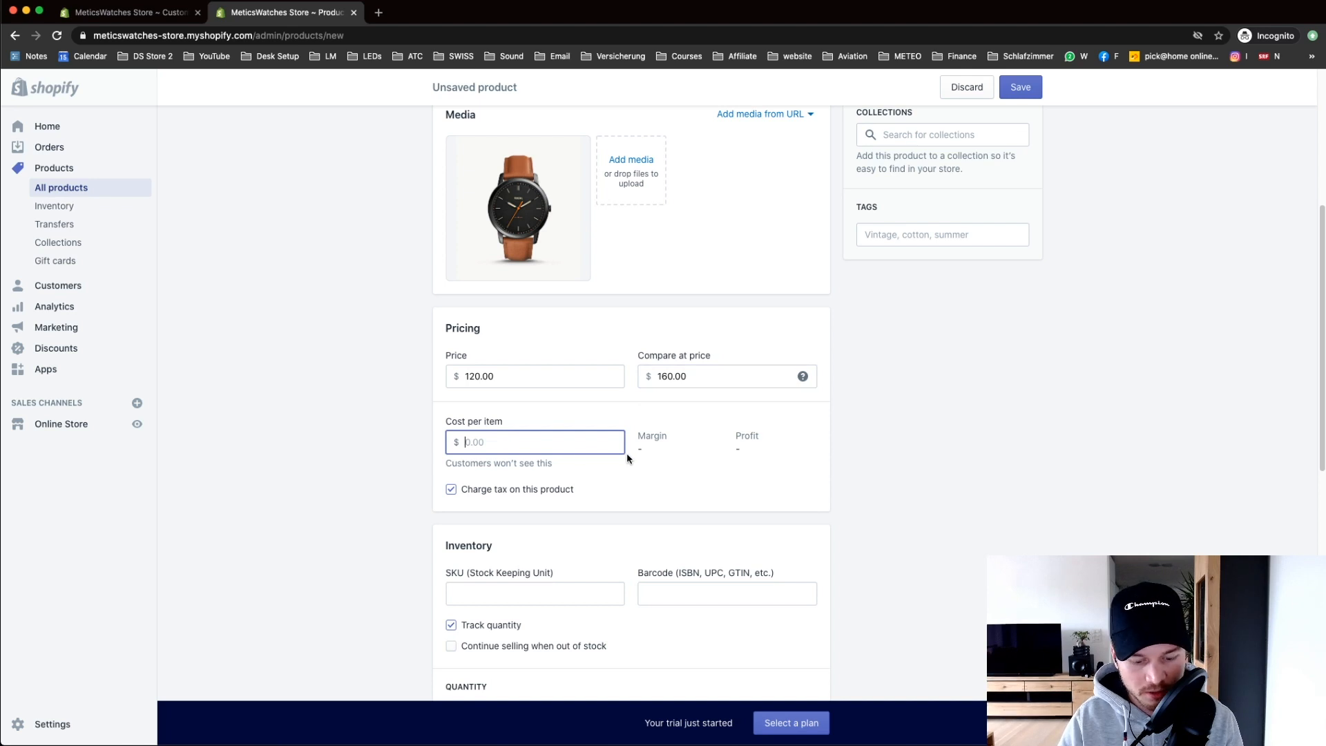
type("50")
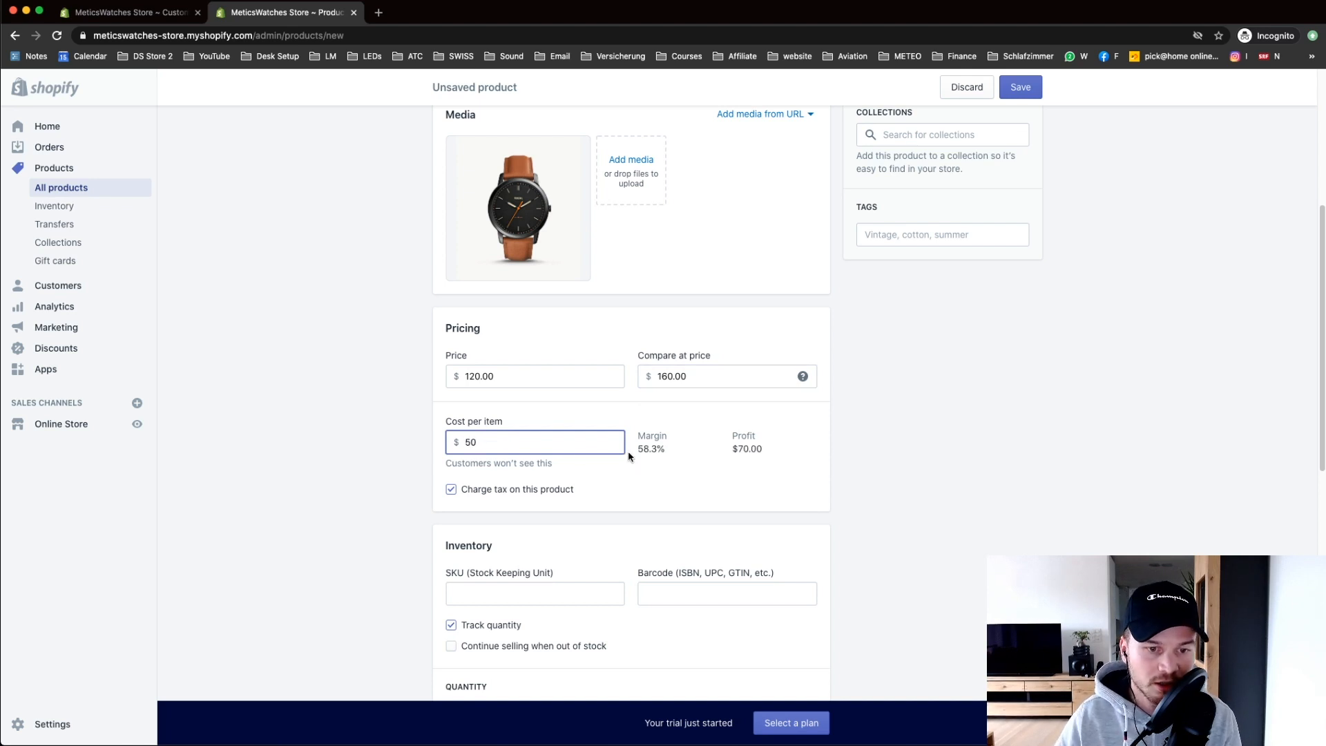
left_click(530, 527)
left_click_drag(636, 449, 689, 453)
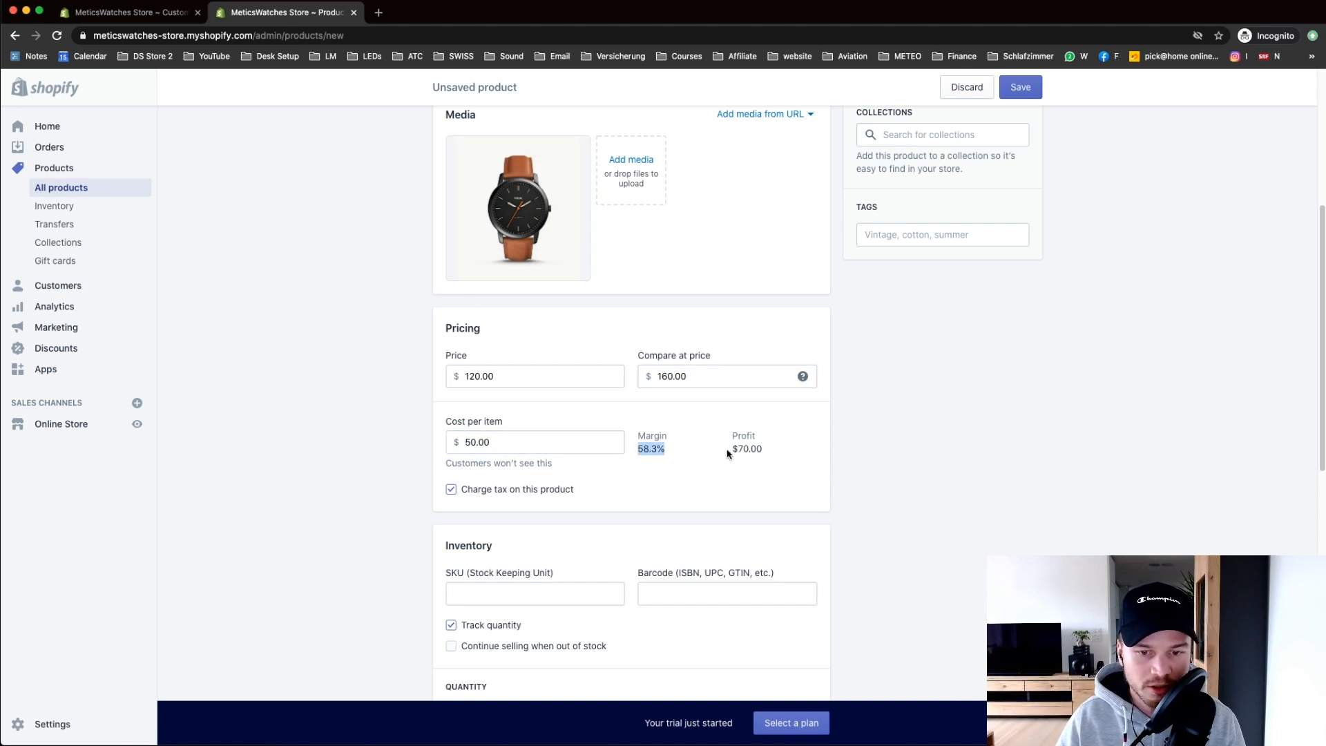
scroll(730, 470, "down", 3)
Step: Set SKU 1000 and available stock 100, leaving the weight at 0.0
left_click(477, 414)
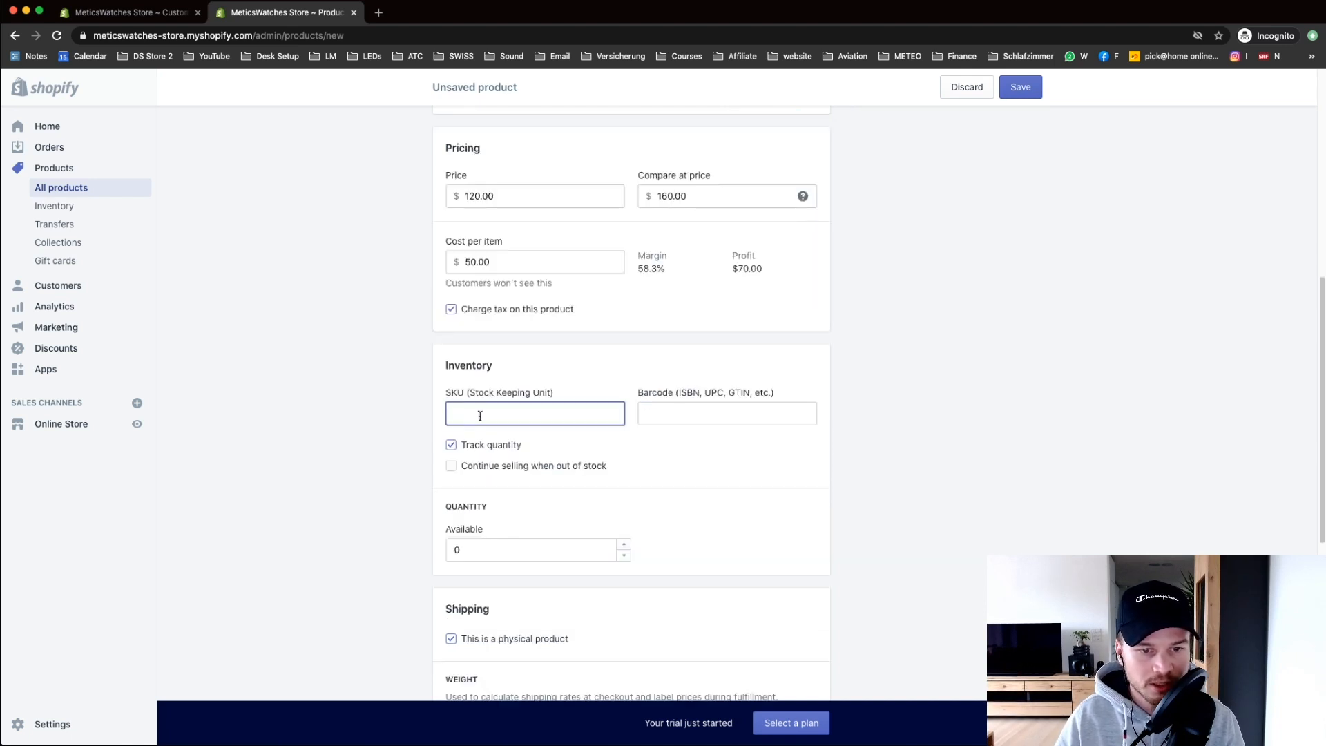
type("1000")
left_click(370, 423)
scroll(415, 439, "down", 2)
left_click(476, 456)
key("BackSpace")
type("100")
scroll(502, 378, "down", 3)
scroll(518, 401, "down", 2)
left_click(495, 360)
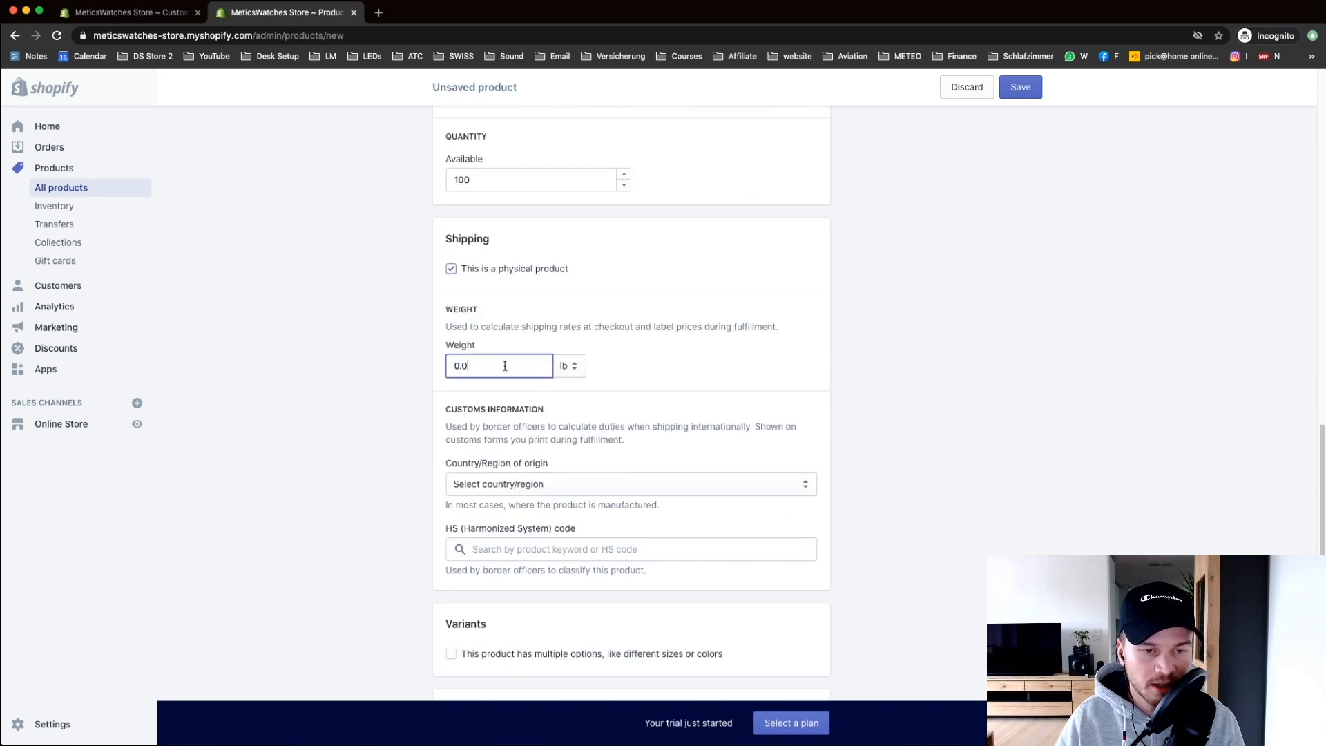
left_click(379, 396)
scroll(465, 509, "down", 2)
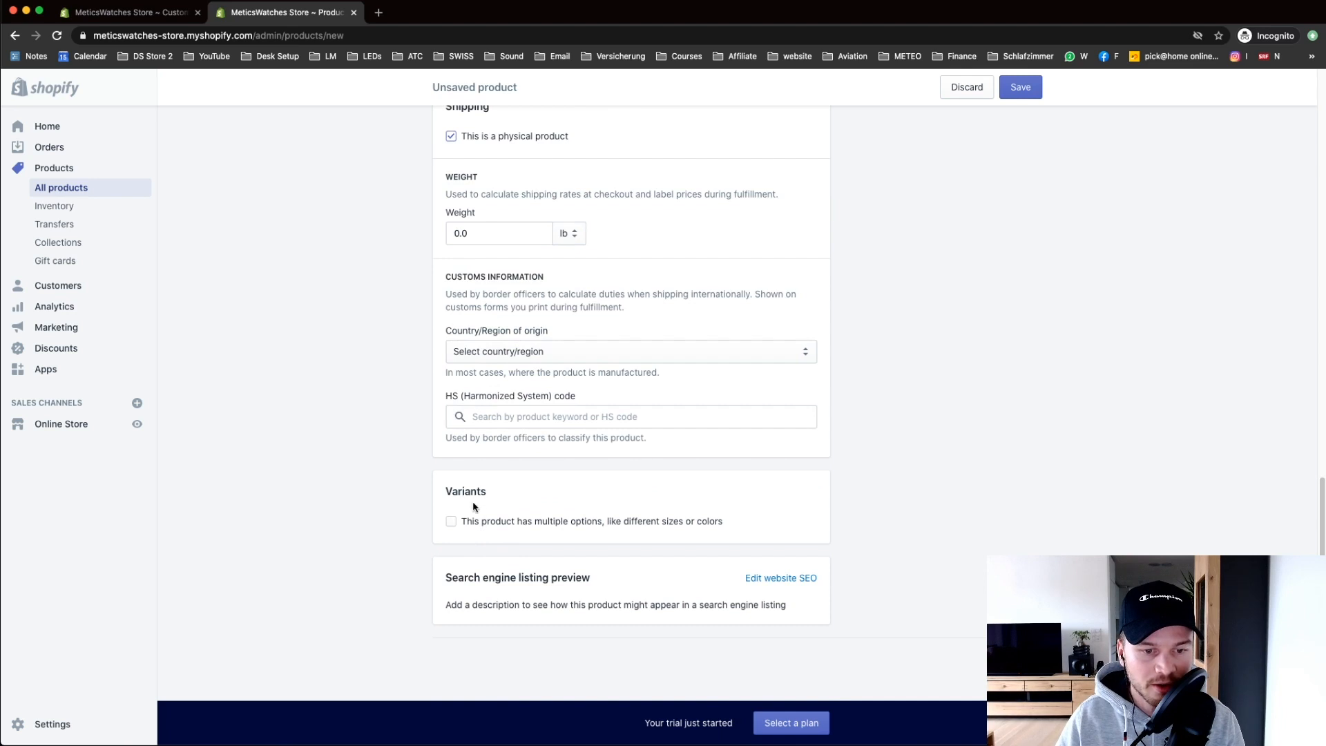
scroll(525, 532, "up", 6)
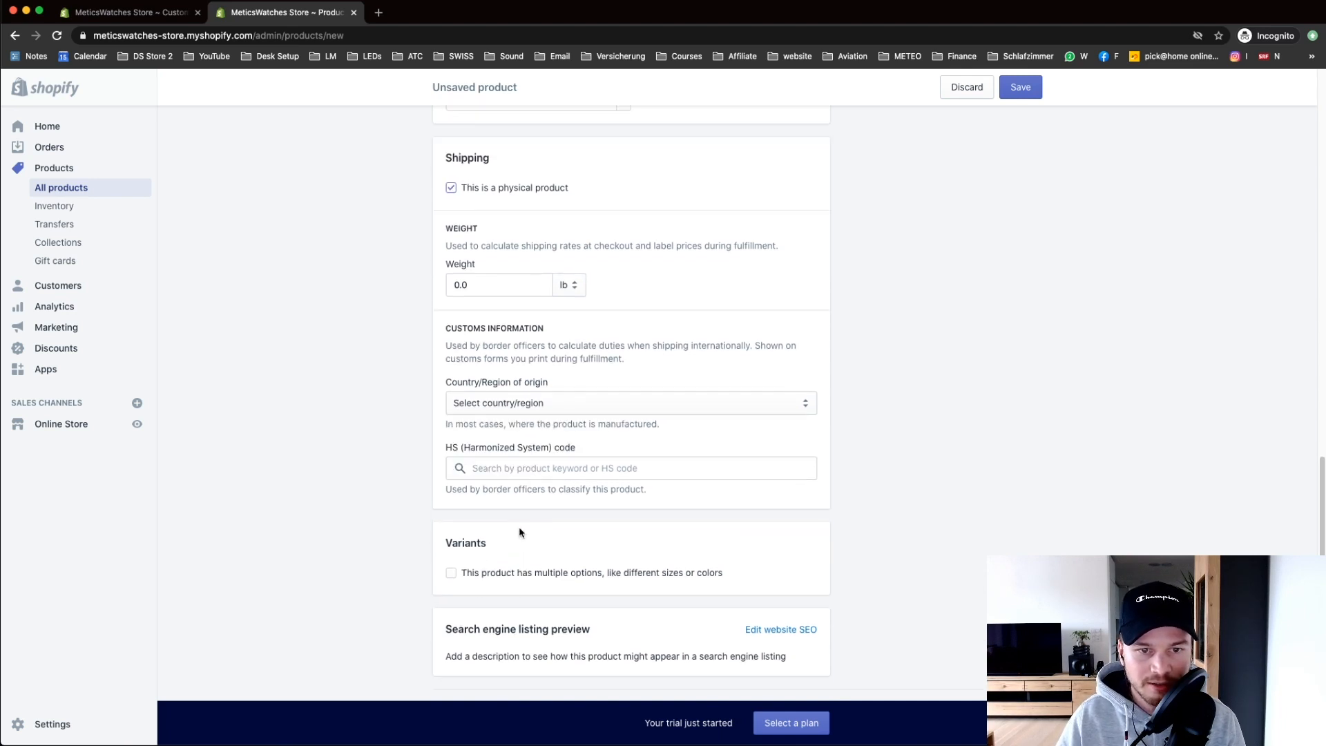
scroll(725, 473, "down", 2)
scroll(749, 491, "up", 12)
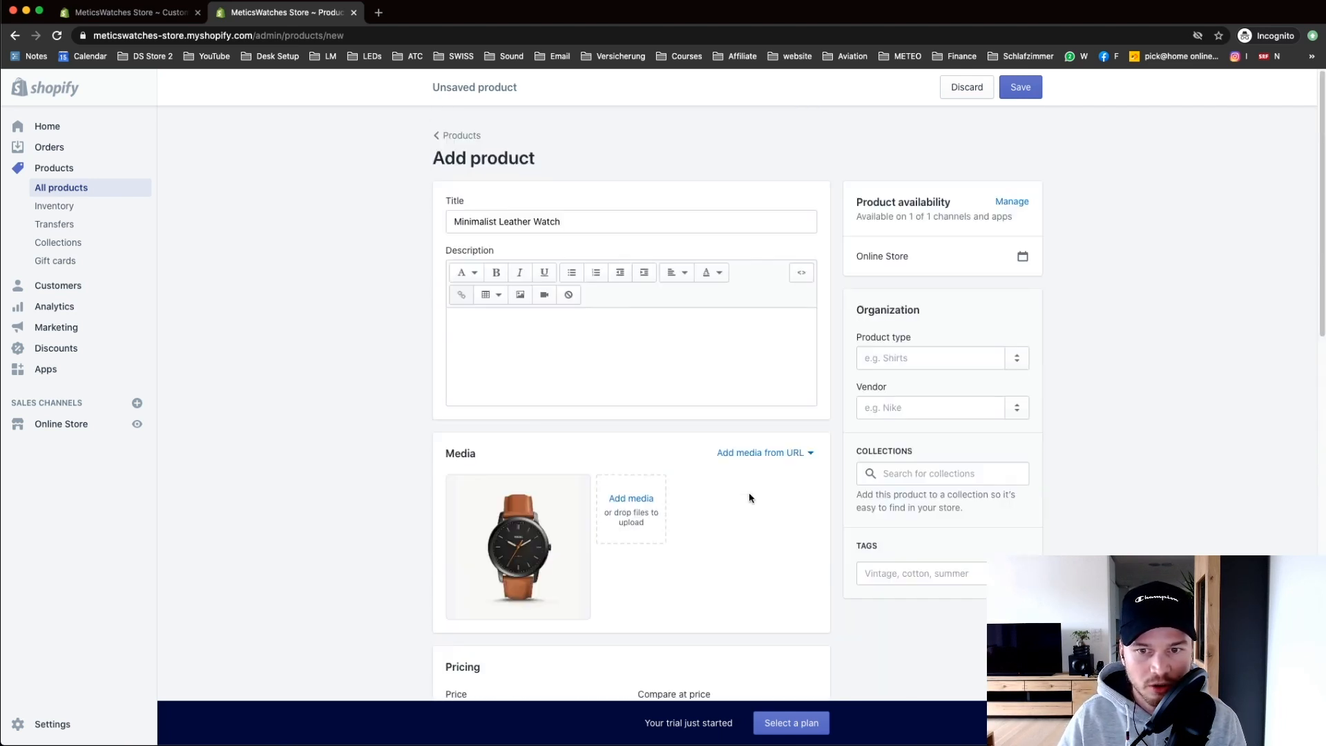
Step: Add the watch to the MENS and NEW ARRIVALS collections and save the product
left_click(906, 473)
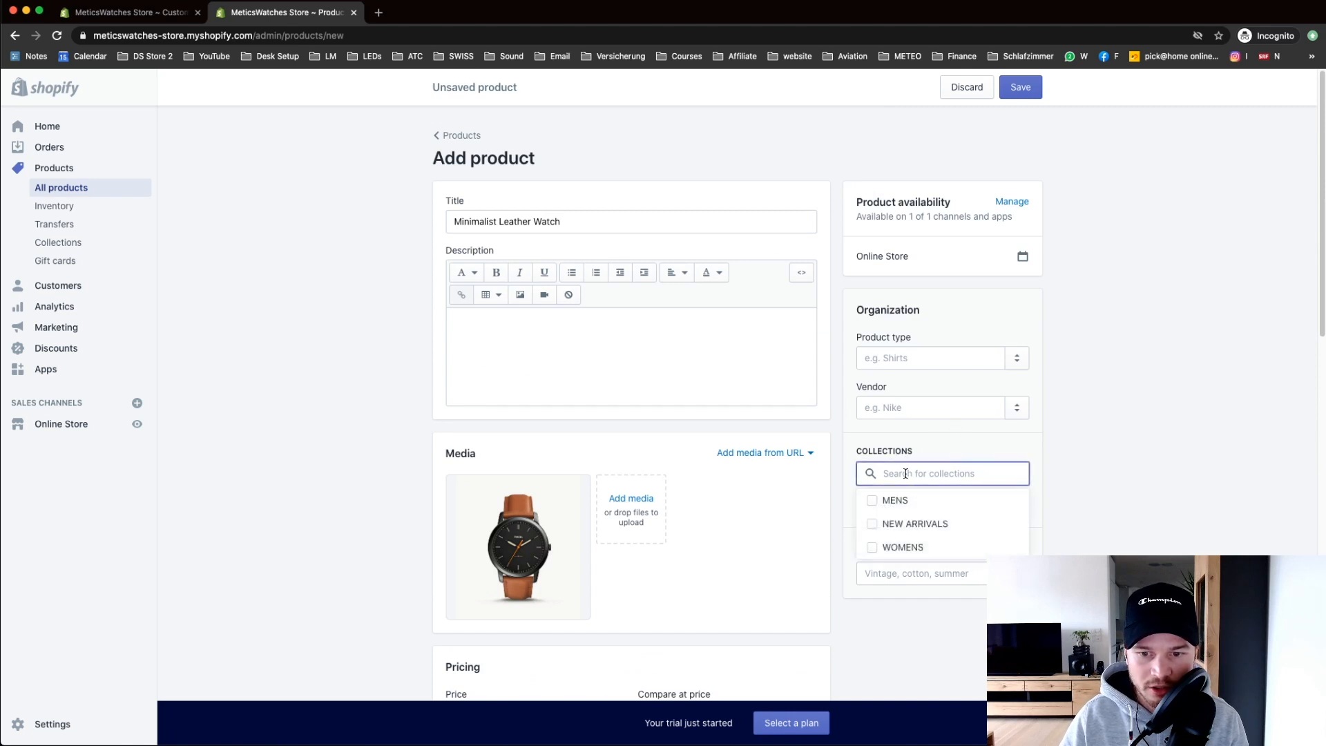
left_click(873, 500)
left_click(876, 523)
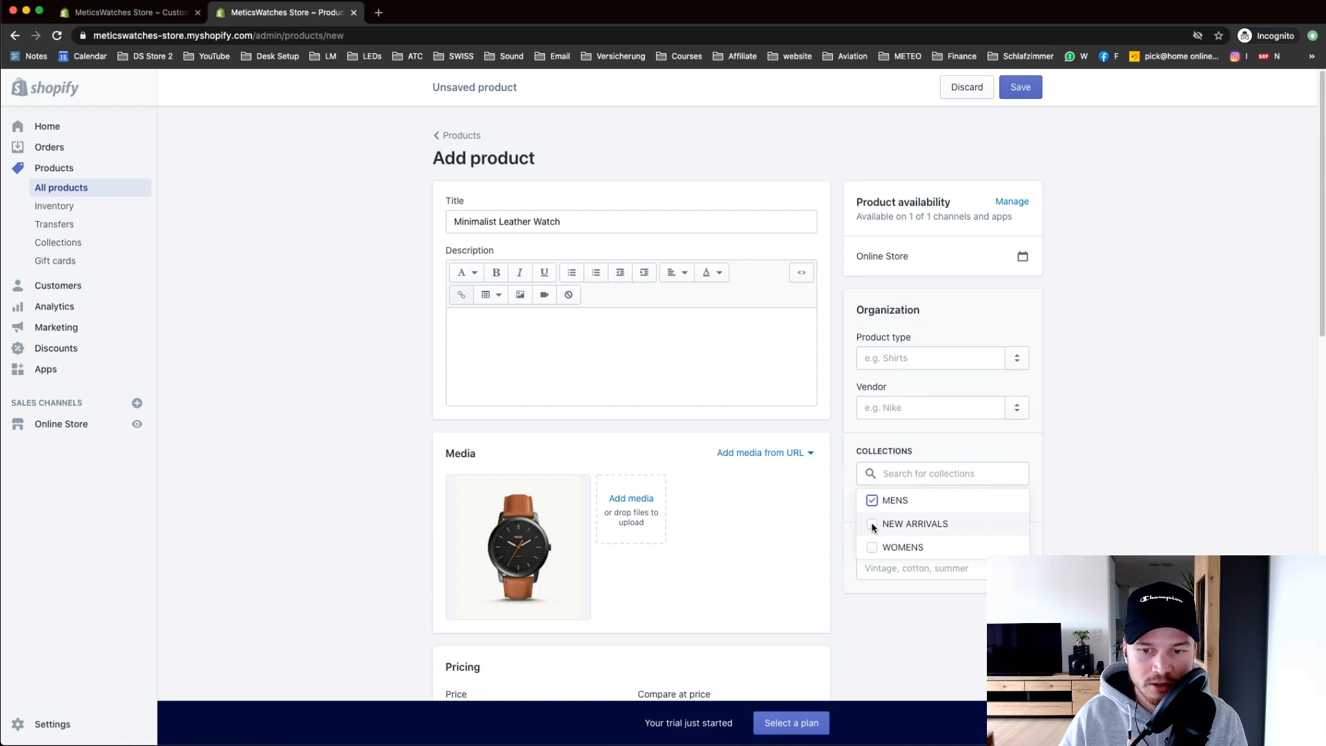
left_click(1109, 505)
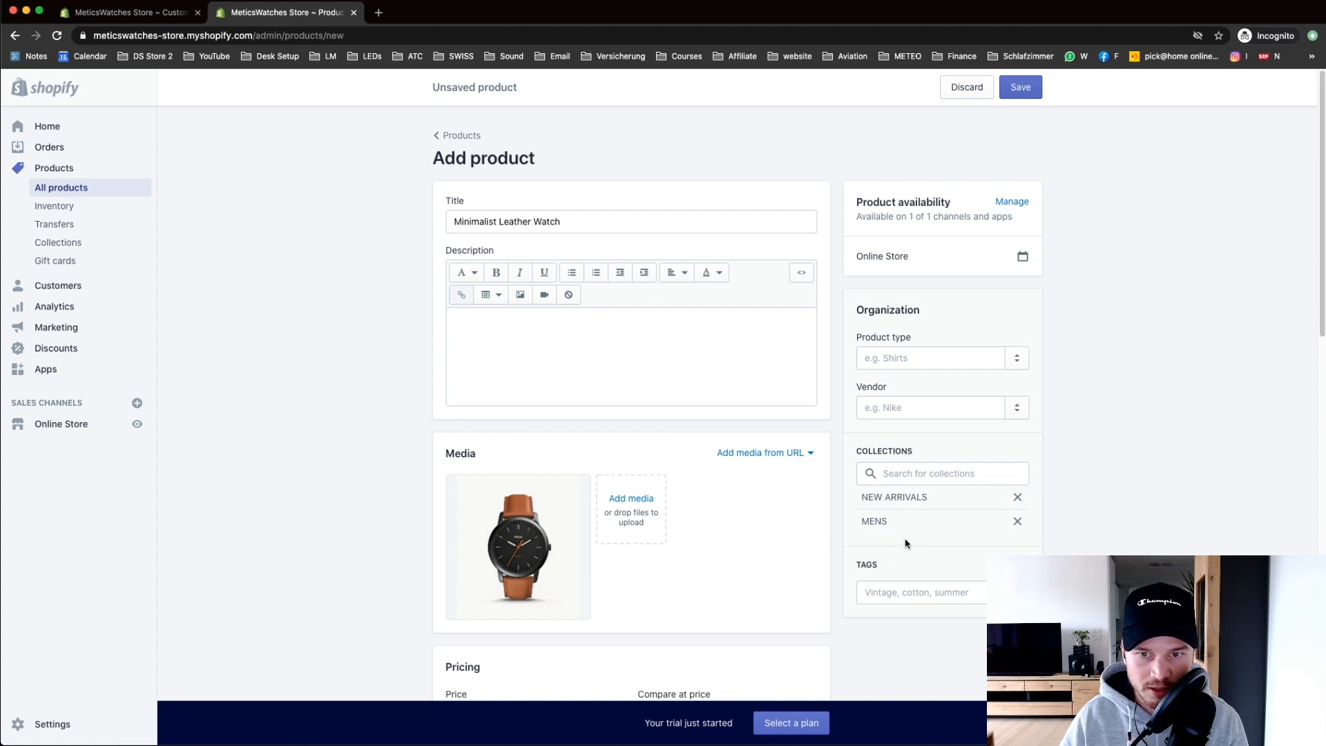
scroll(1290, 281, "down", 12)
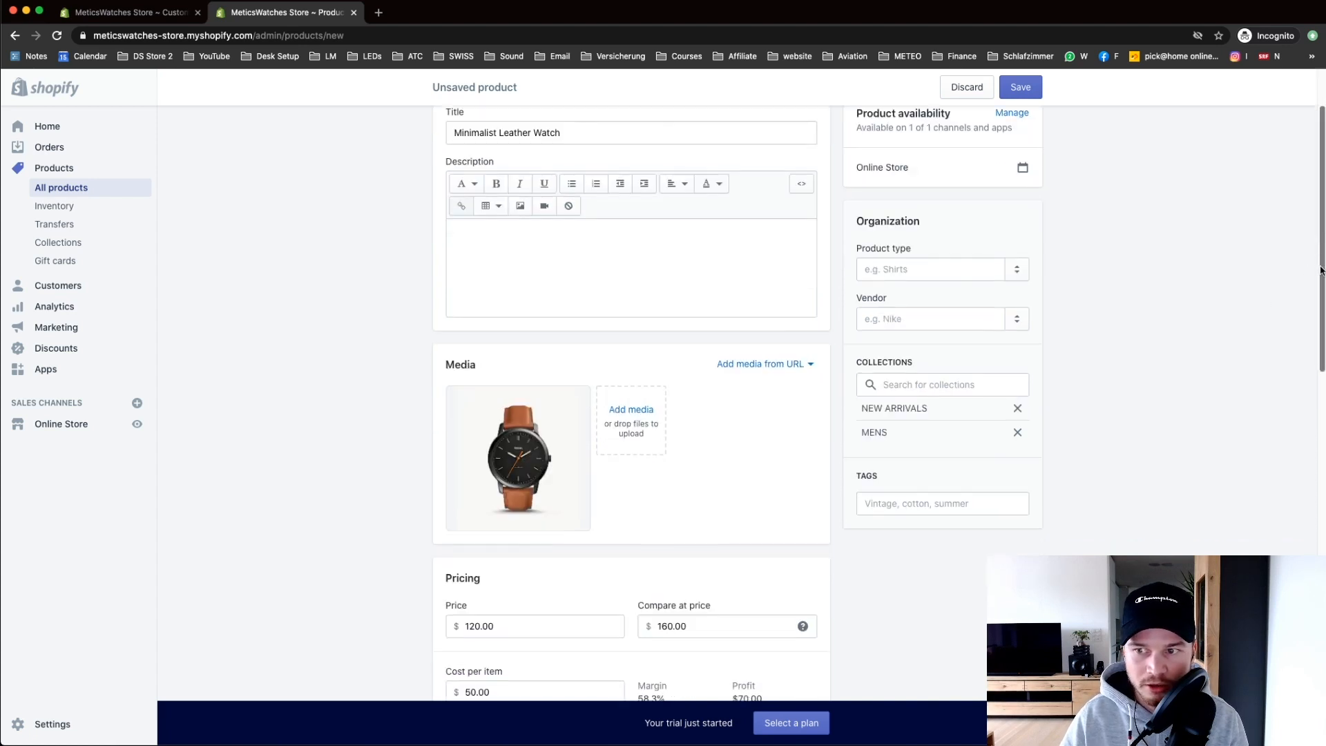
scroll(1247, 507, "down", 3)
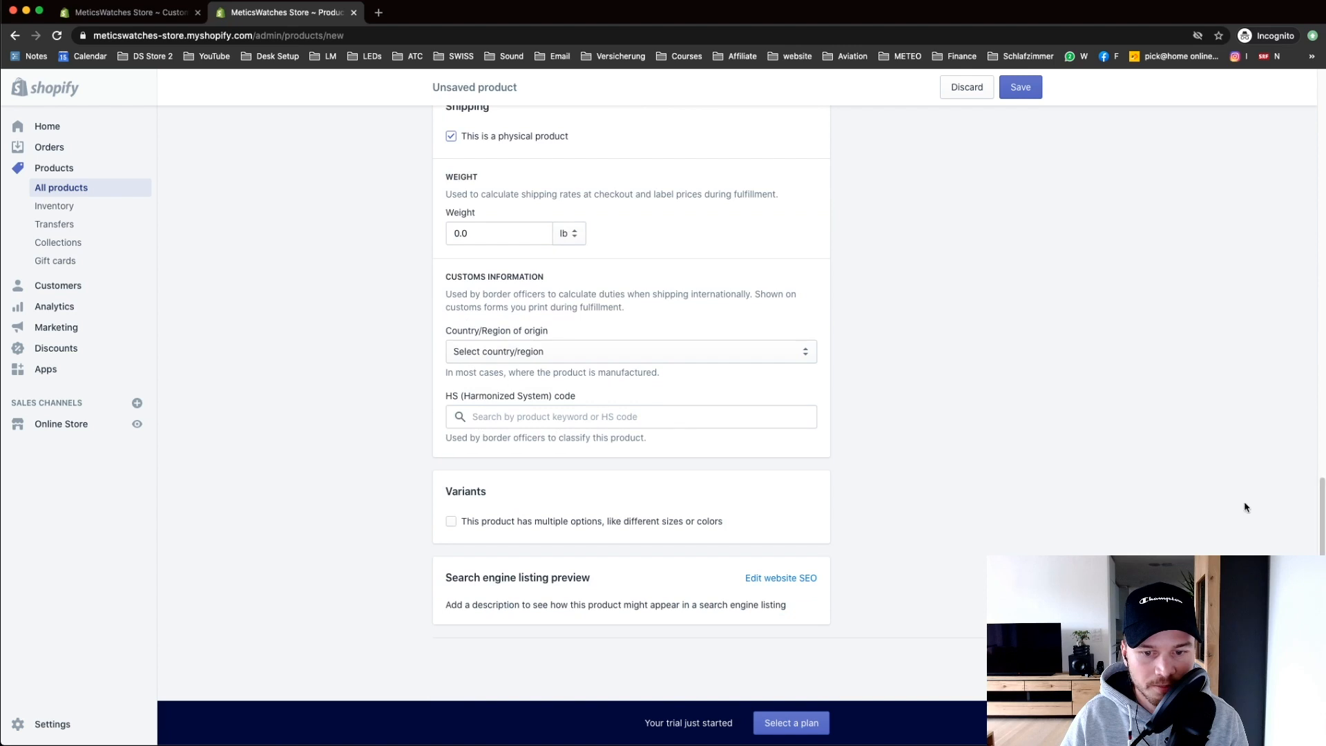
key("super+s")
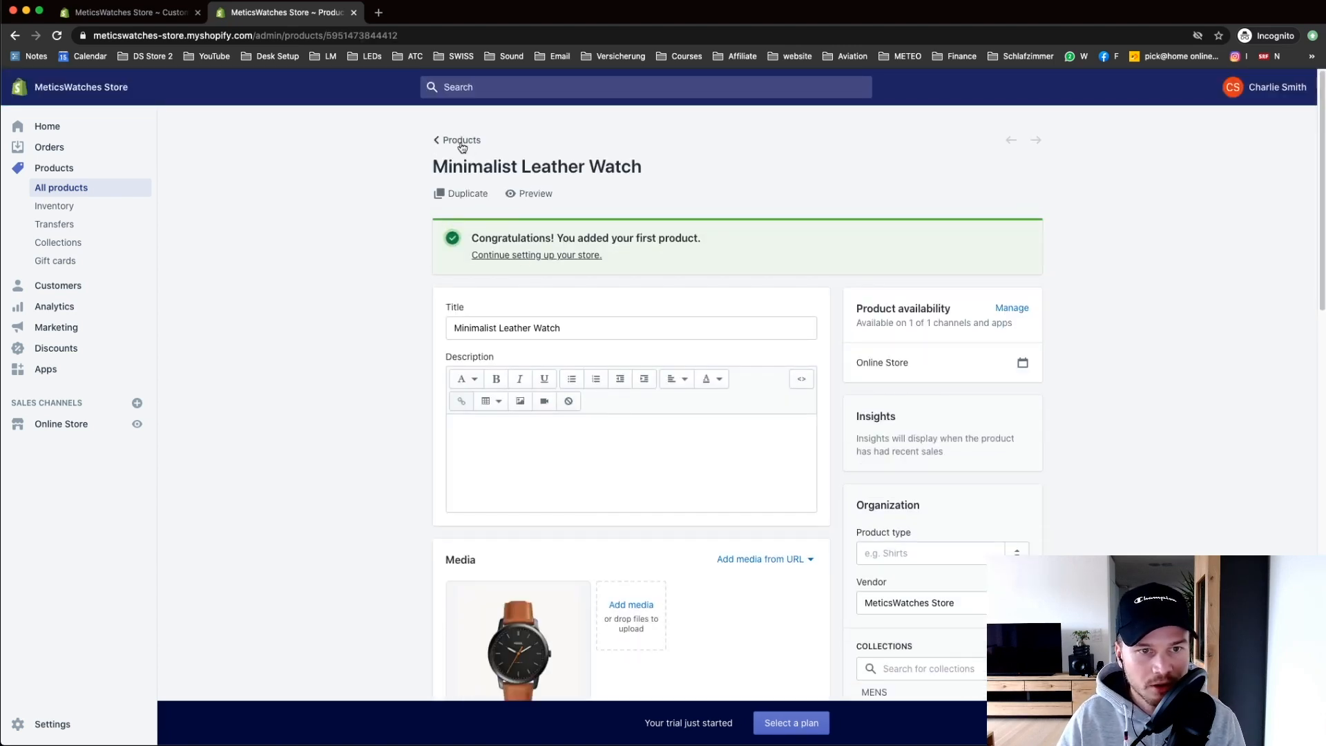
Step: Review the four watches in the products list, then return to the Brooklyn theme editor
left_click(462, 141)
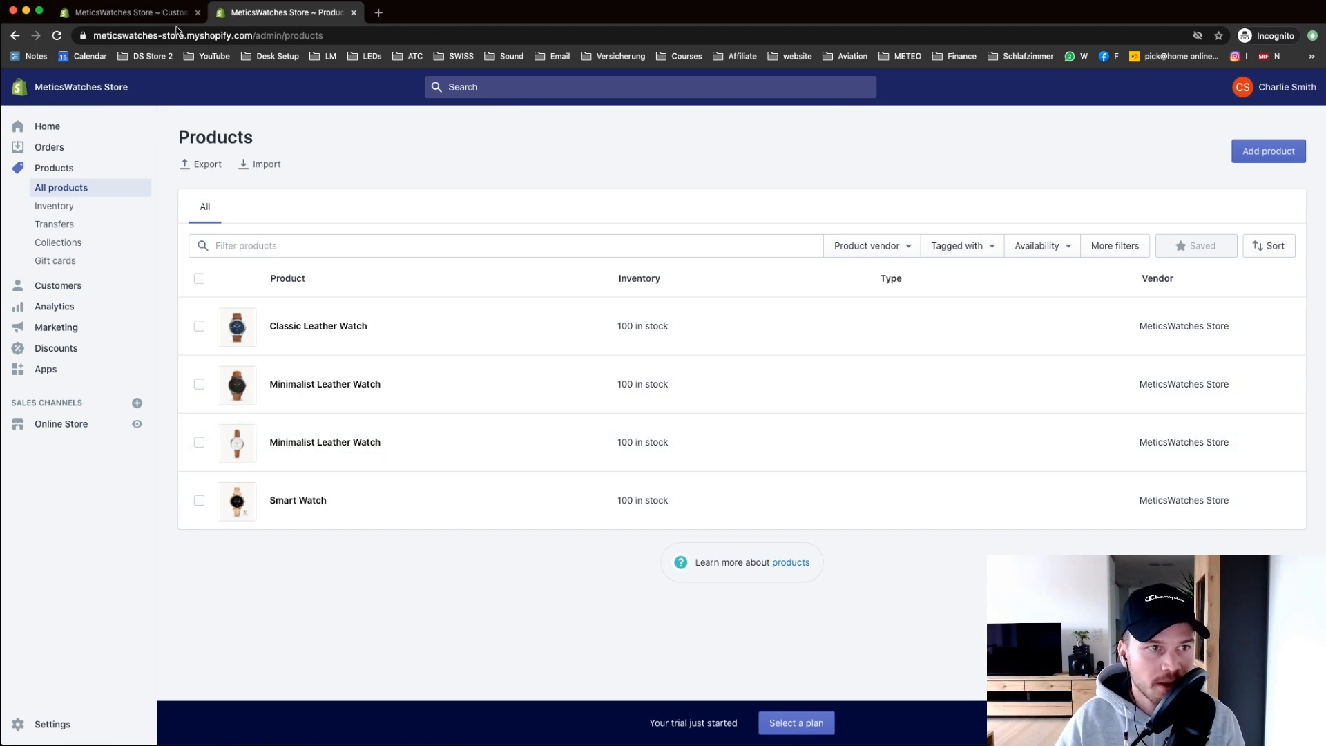
left_click(137, 14)
scroll(386, 211, "up", 1)
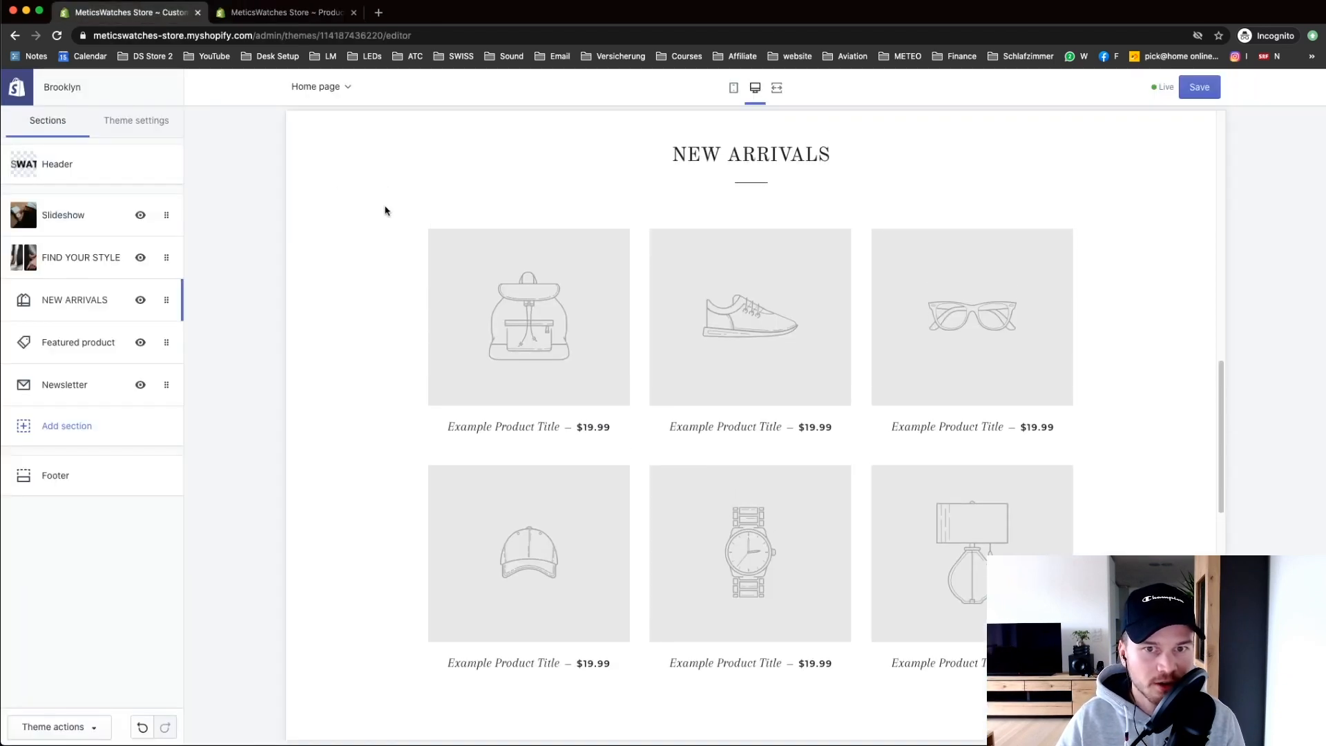
Step: Save the theme and check New Arrivals shows watches priced $160, $110 and $120
scroll(388, 218, "up", 1)
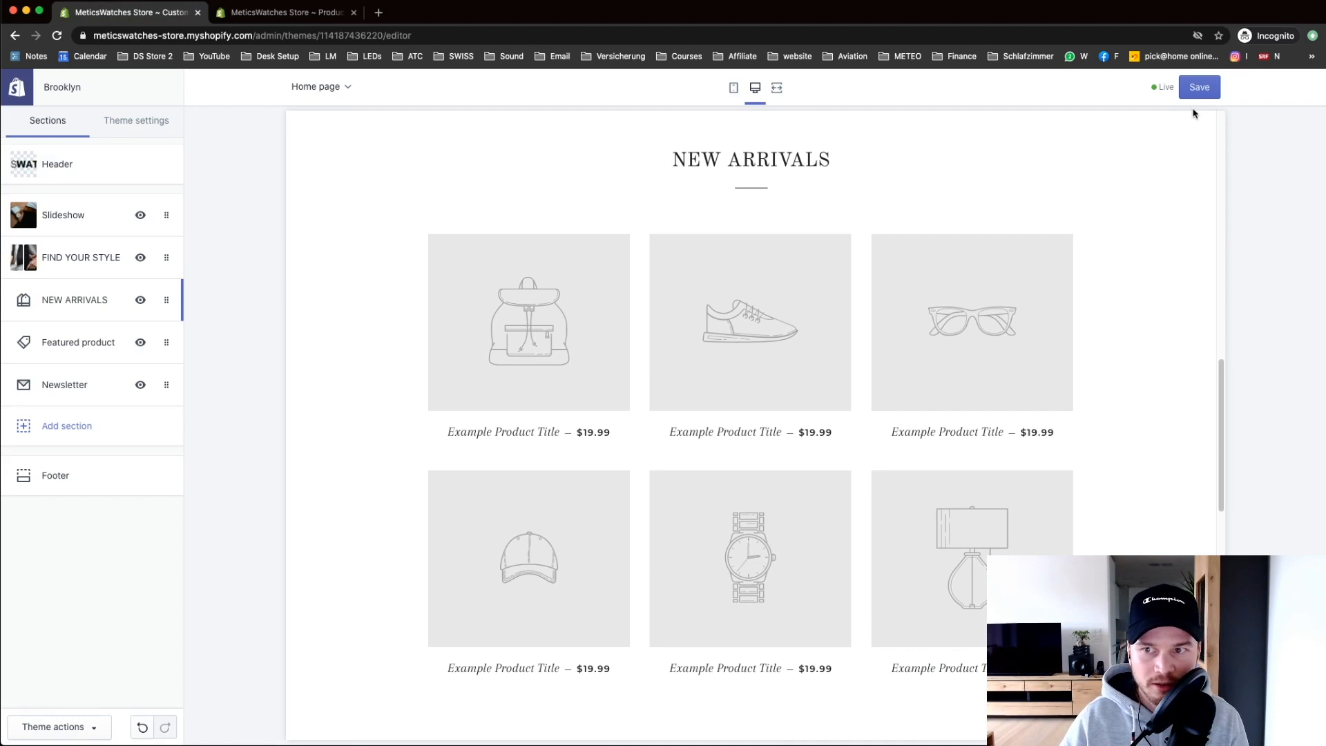
left_click(1200, 88)
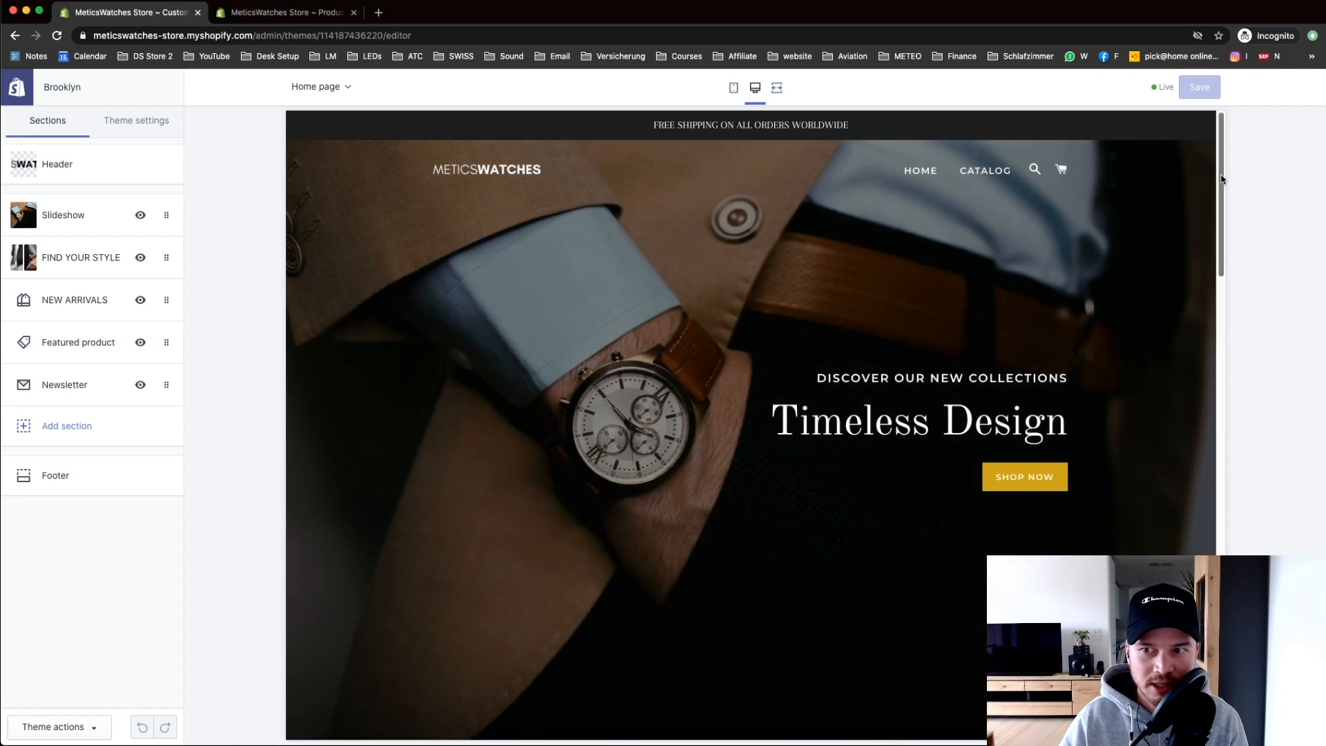
left_click_drag(1222, 170, 1217, 404)
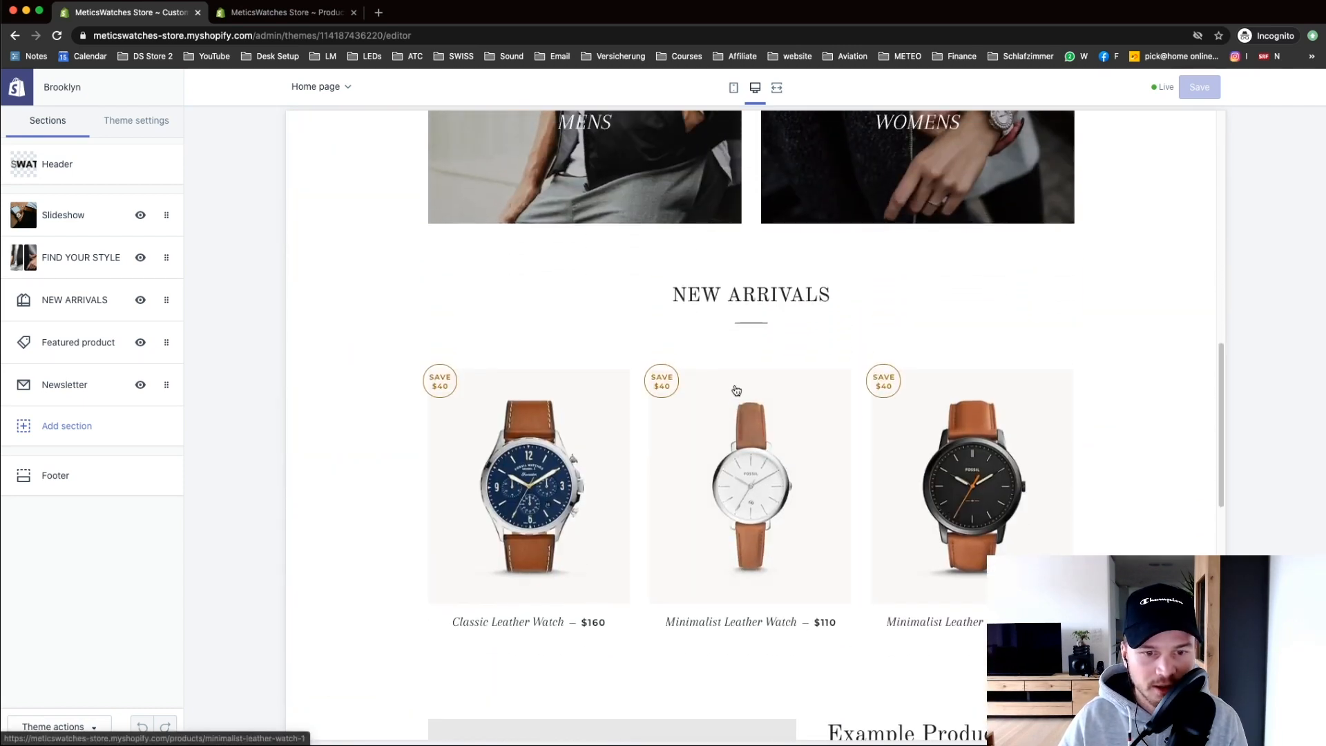
left_click_drag(645, 291, 874, 298)
left_click(873, 298)
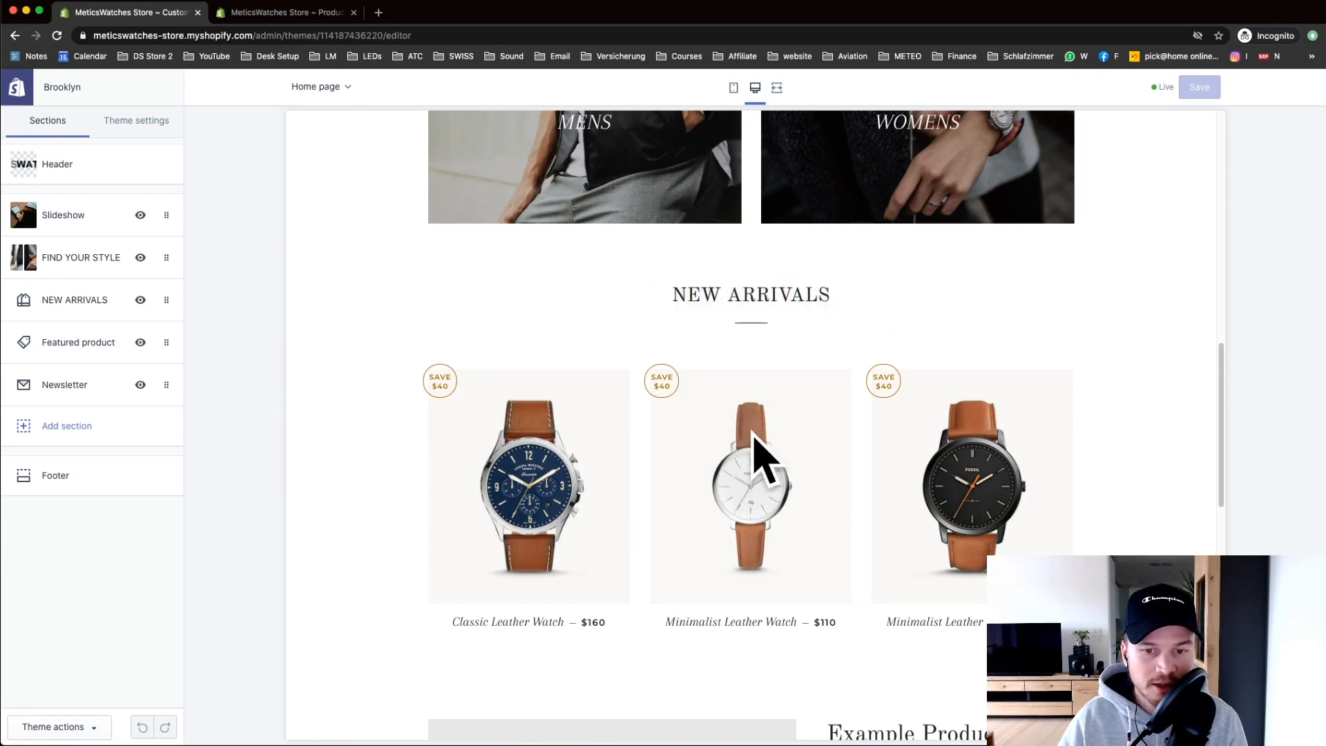
left_click_drag(1221, 379, 1221, 416)
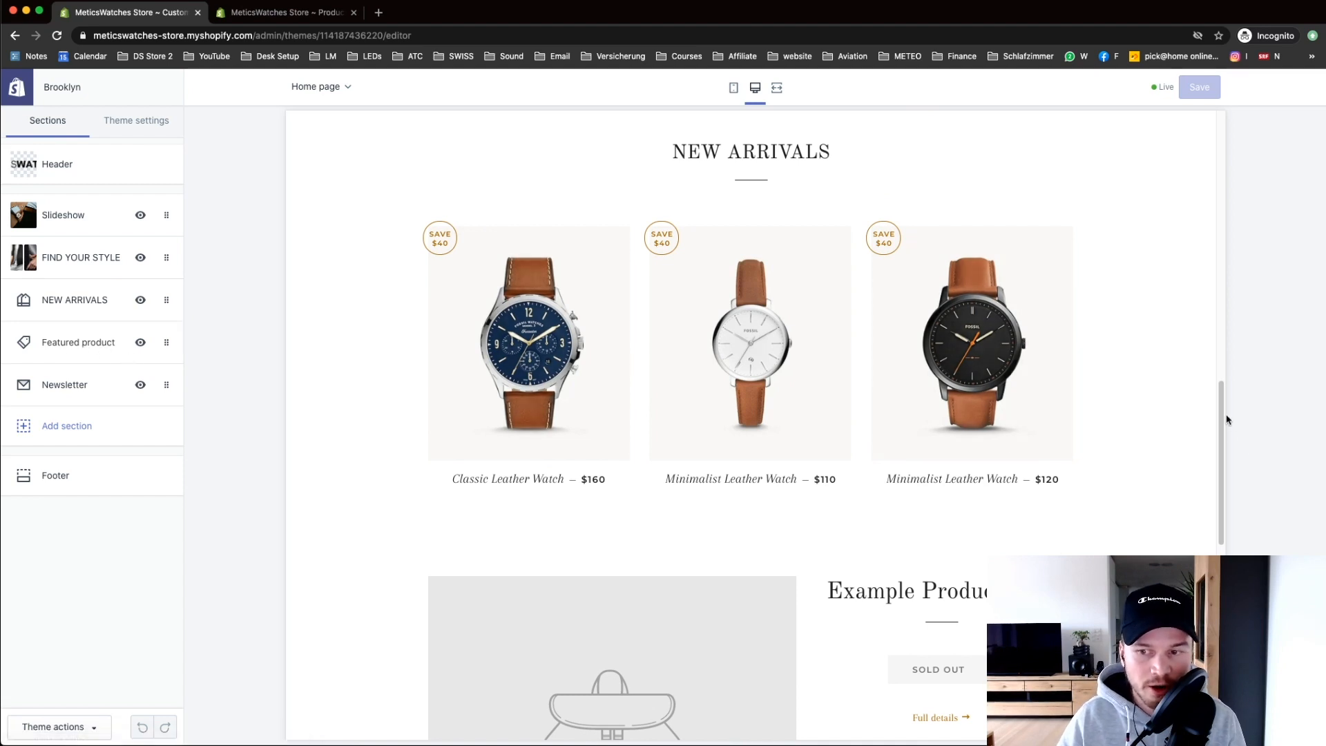
left_click_drag(1223, 408, 1236, 508)
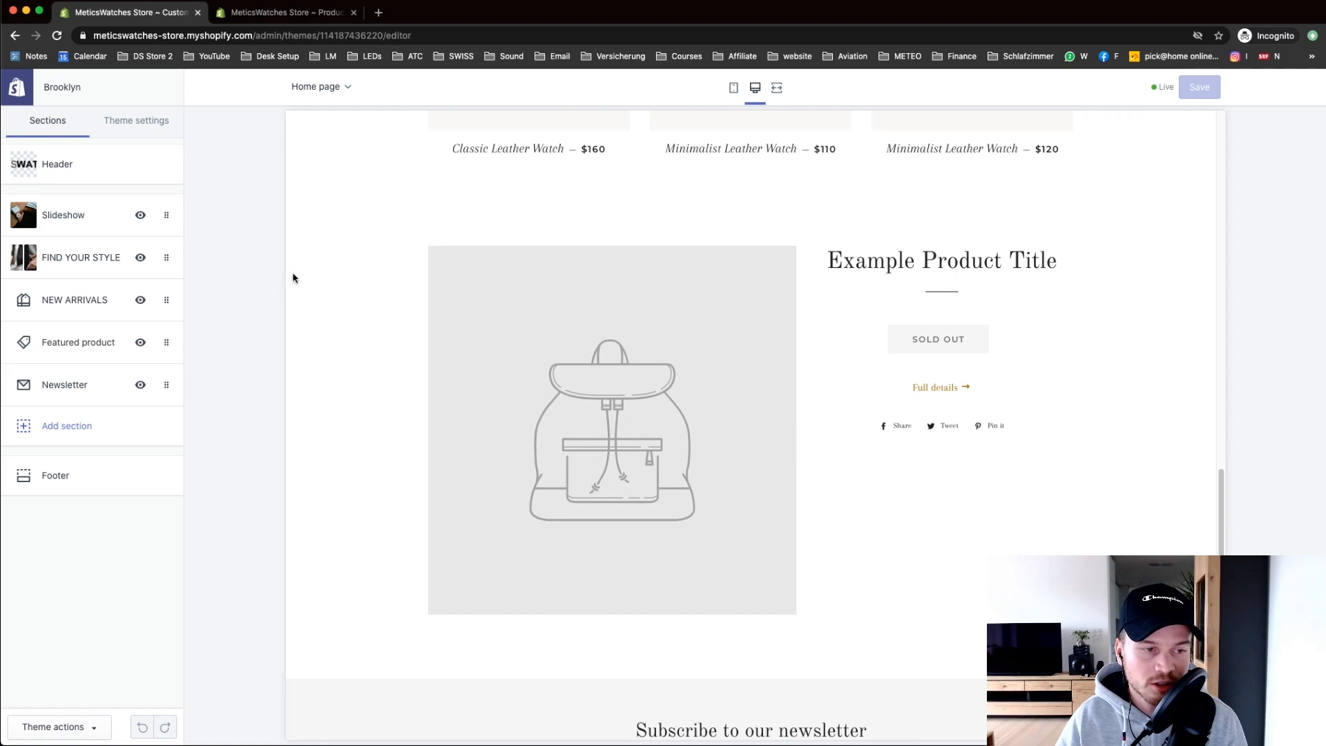
Step: Set the Featured product section to the Smart Watch ($100.00, down from $150.00)
left_click(71, 343)
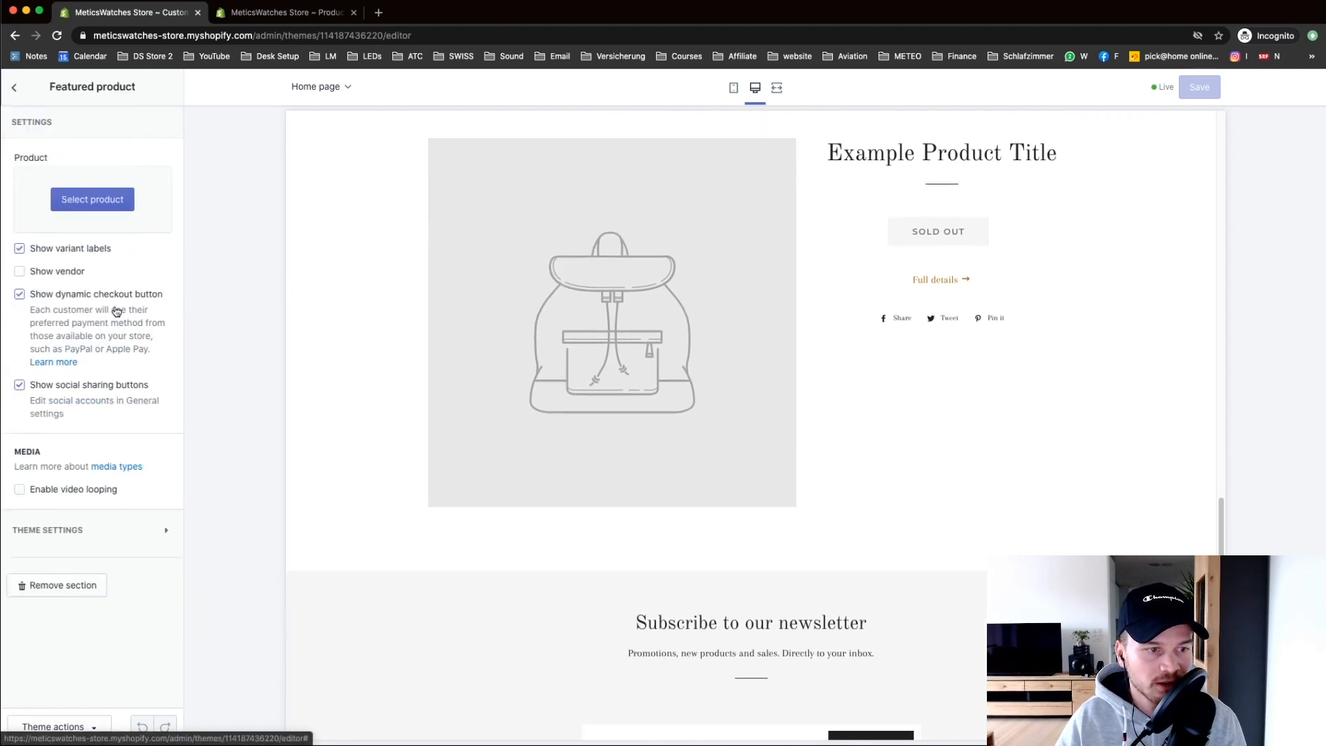
left_click(90, 200)
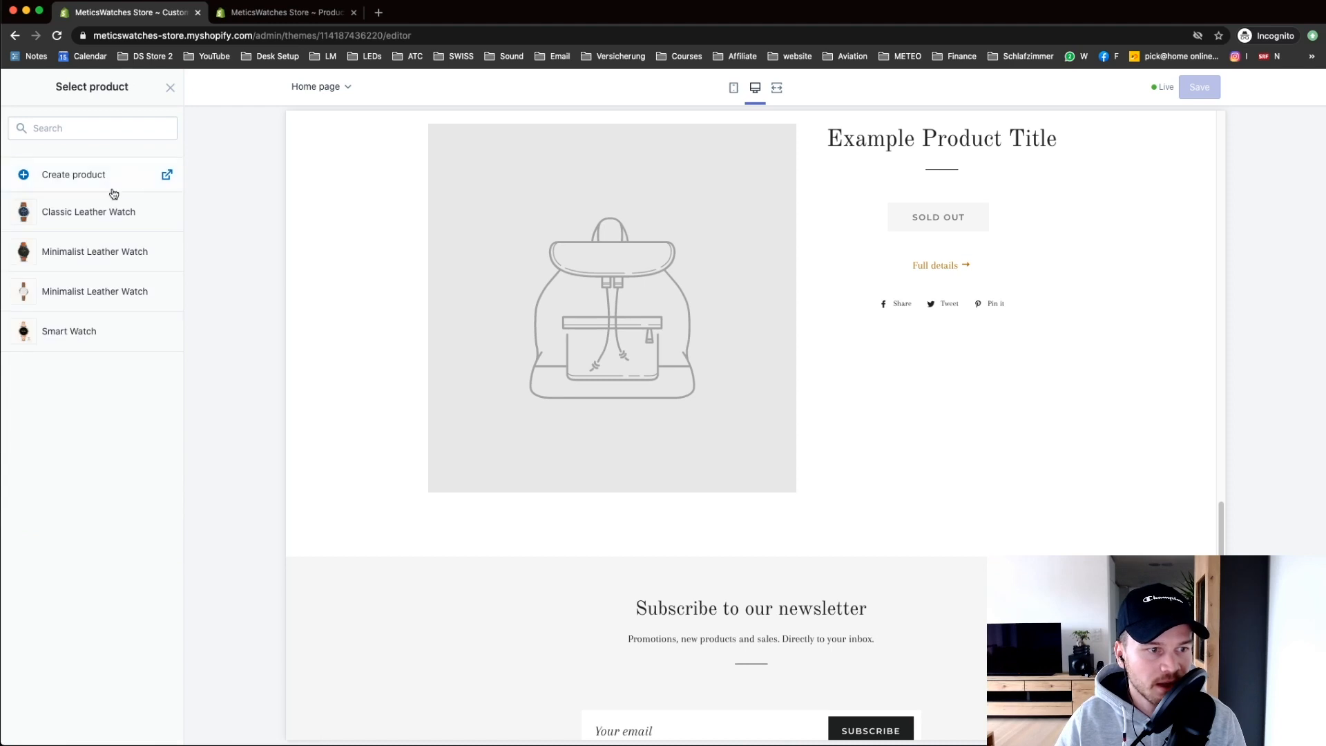
left_click(90, 332)
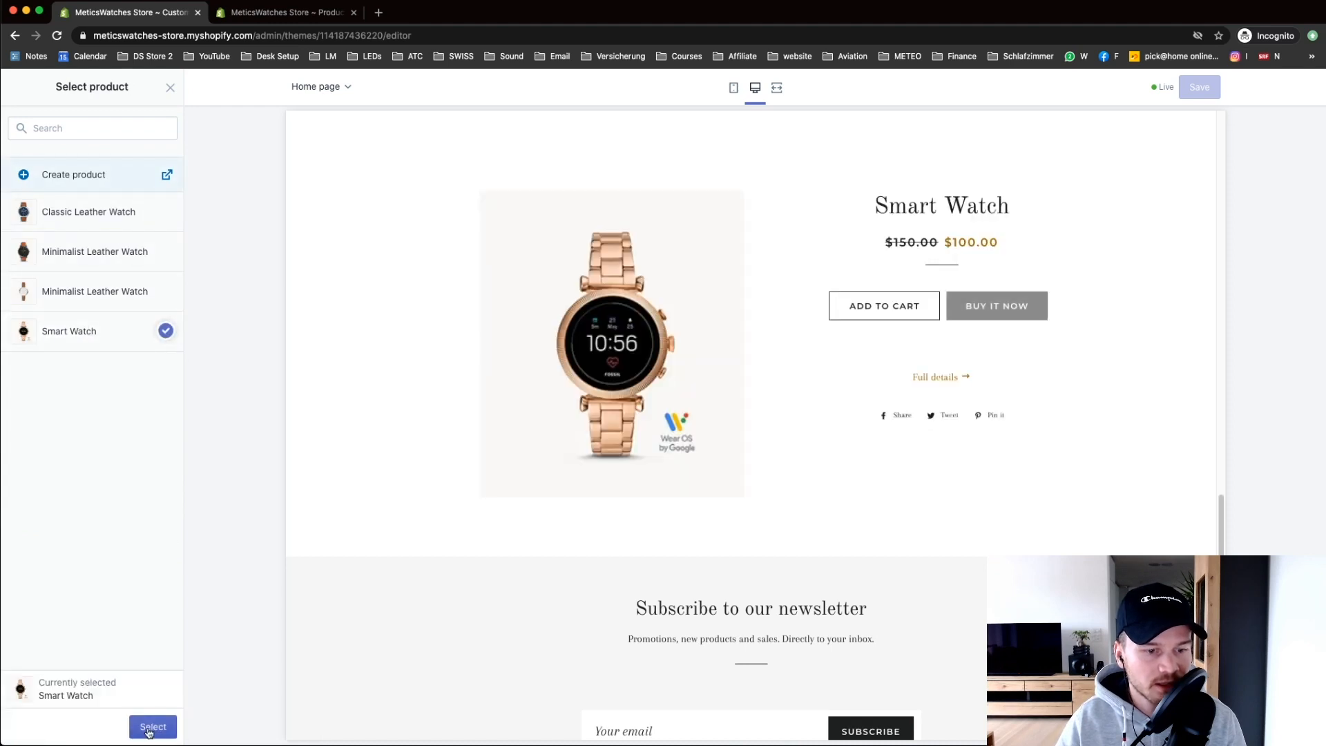
left_click(153, 727)
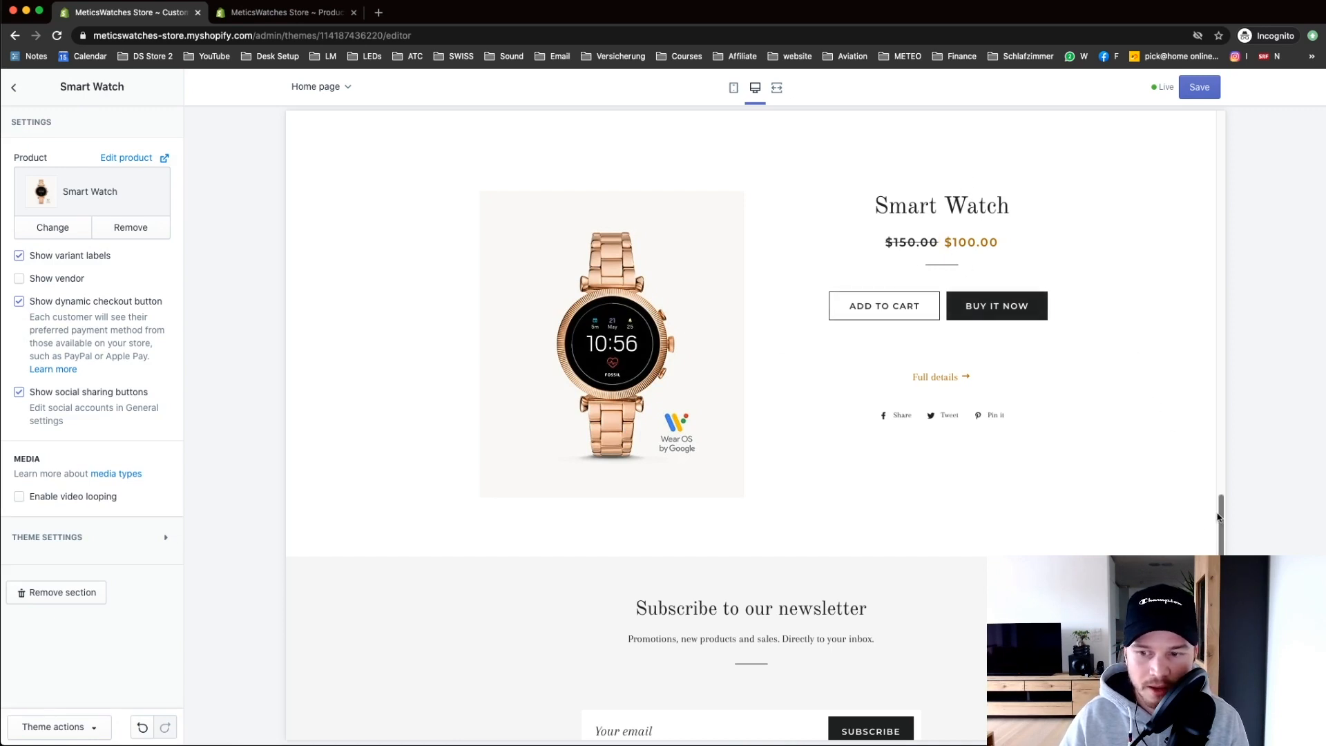
left_click(13, 87)
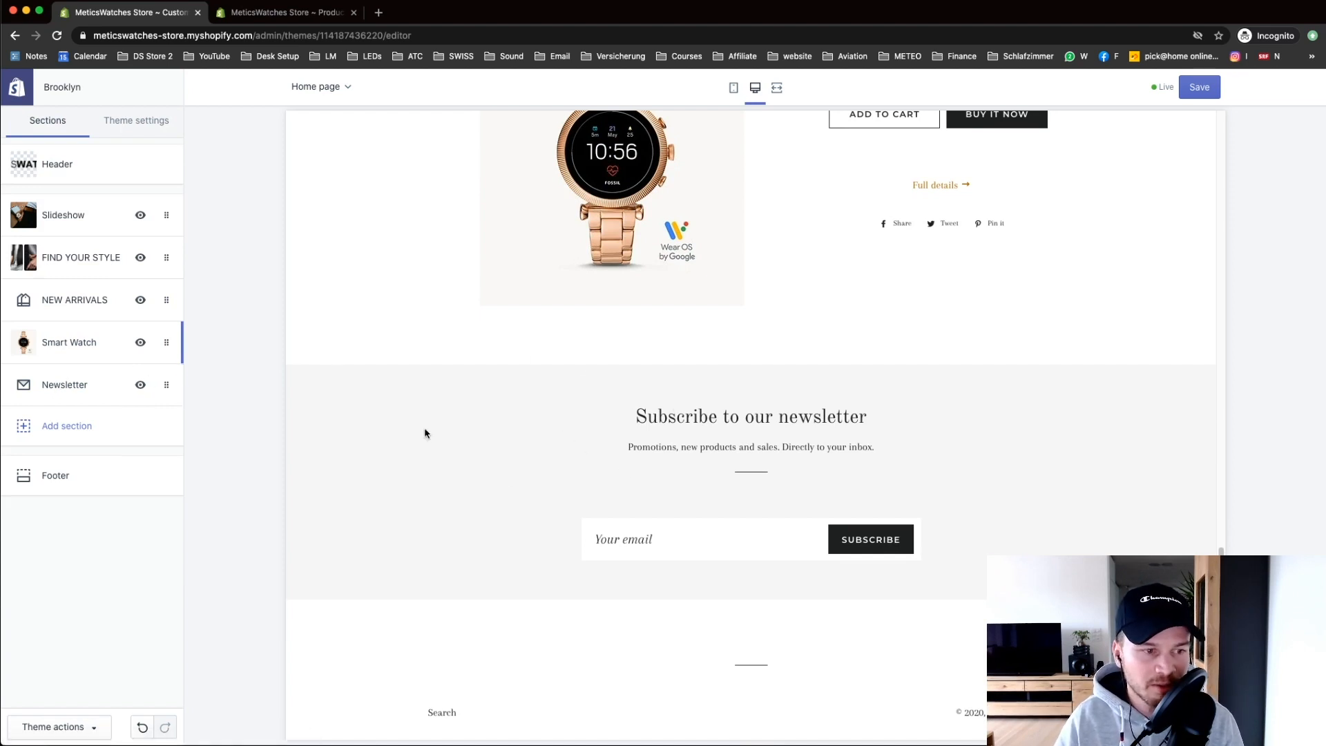
Step: Delete the Newsletter section from the home page, then return to the admin Products list
left_click(31, 391)
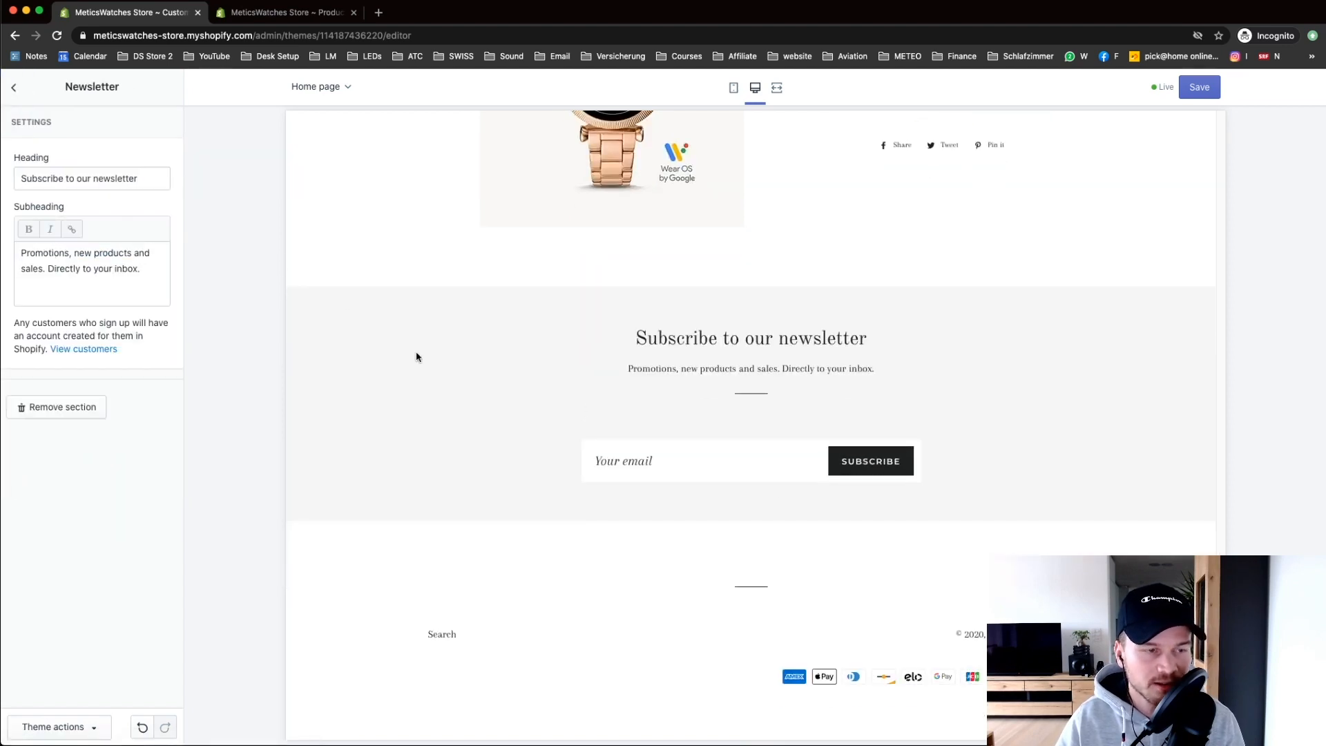
left_click(16, 95)
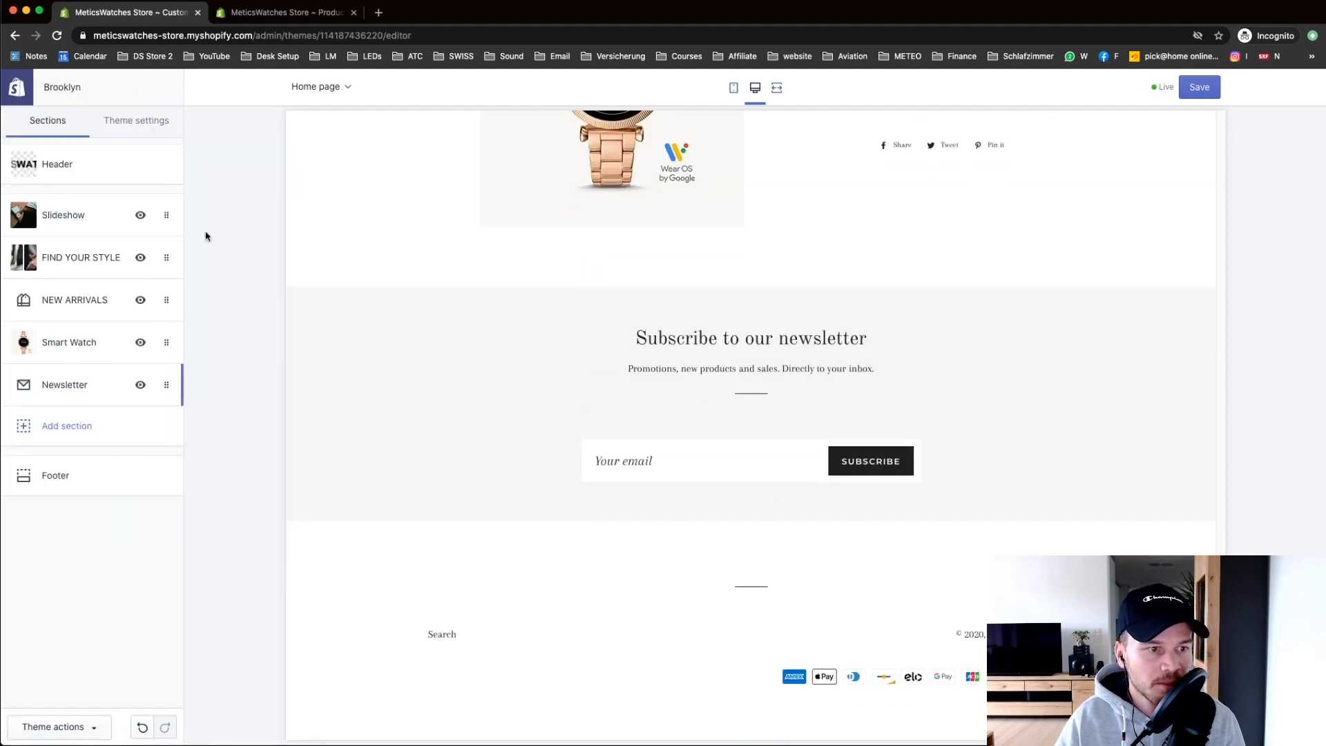
left_click(163, 385)
left_click(69, 407)
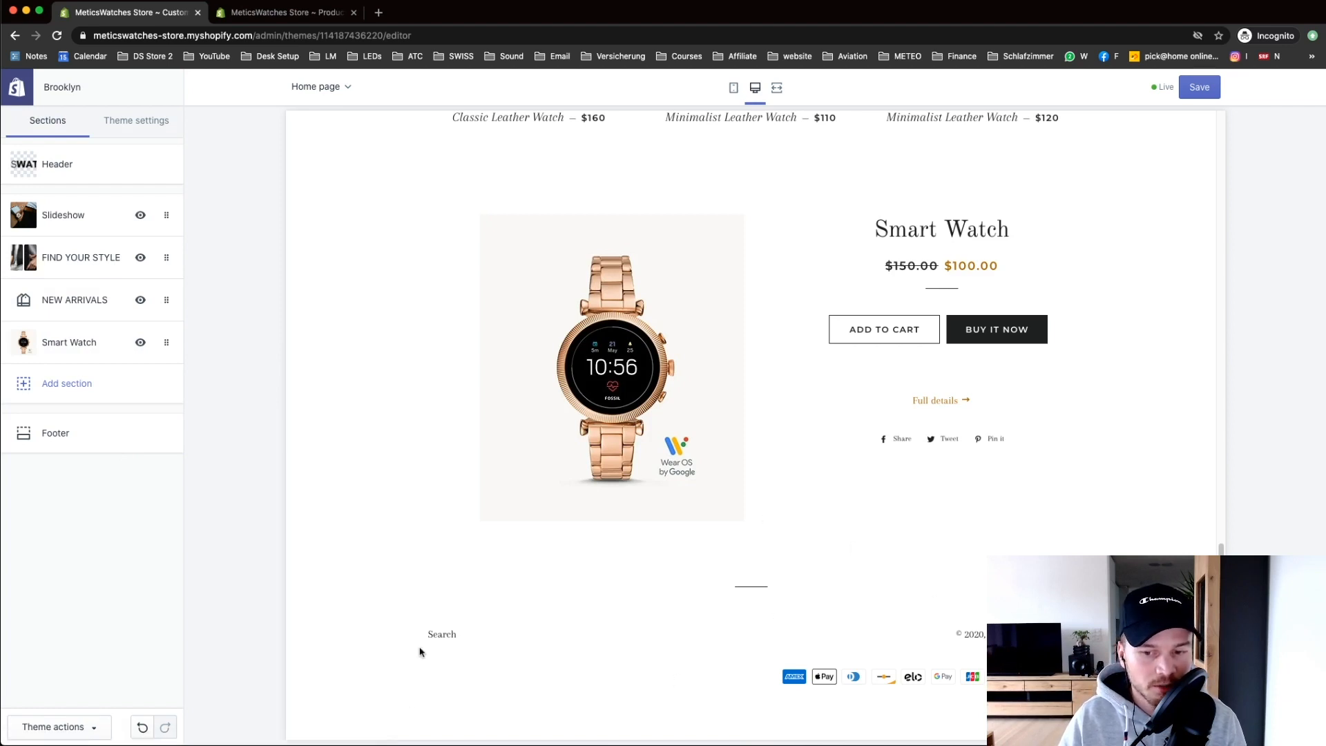
left_click(84, 430)
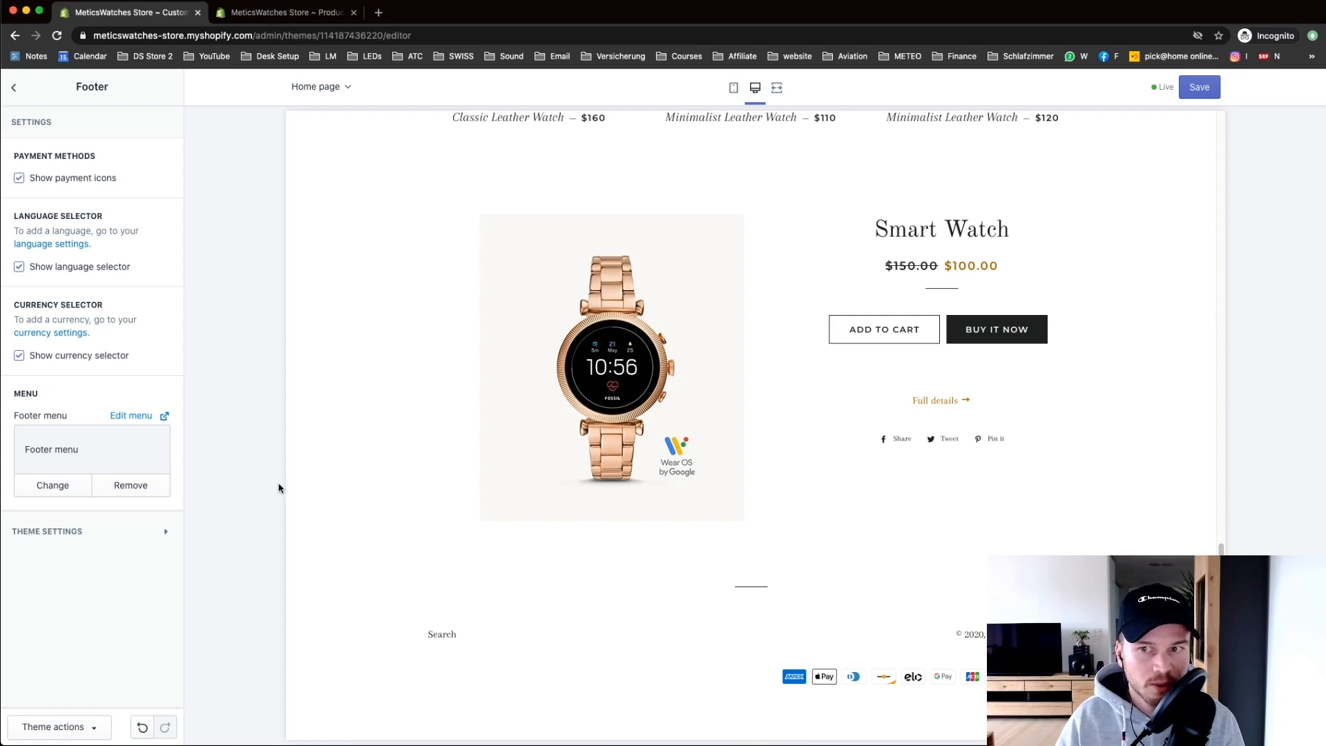
left_click(245, 10)
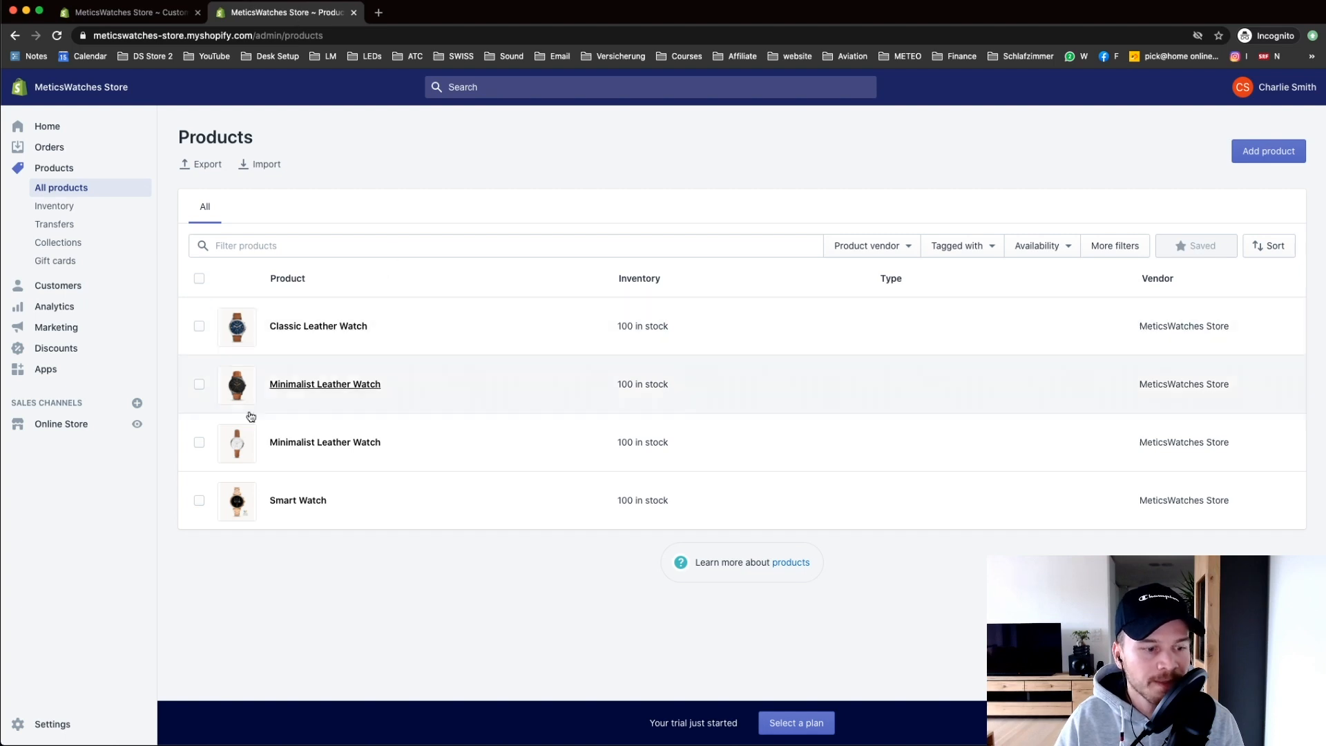
Step: Go to the Legal policy page in store Settings
left_click(55, 729)
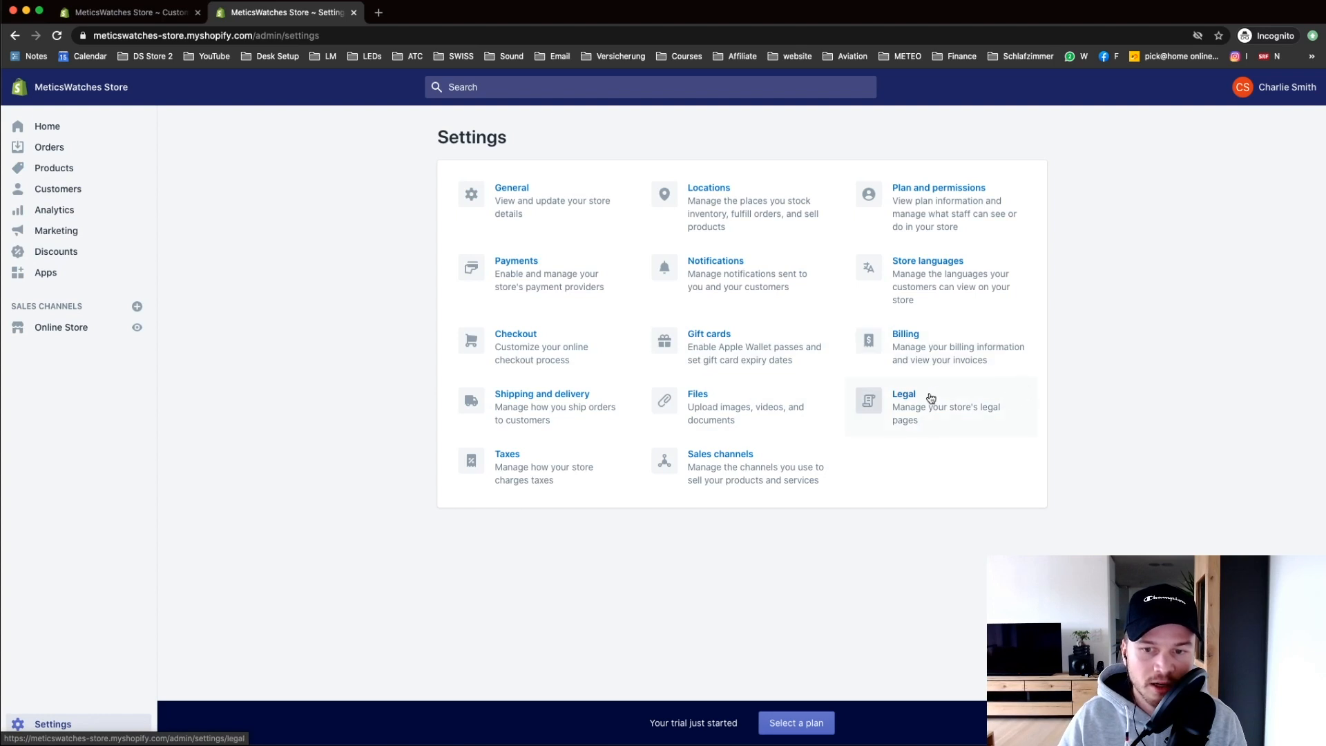
left_click(912, 409)
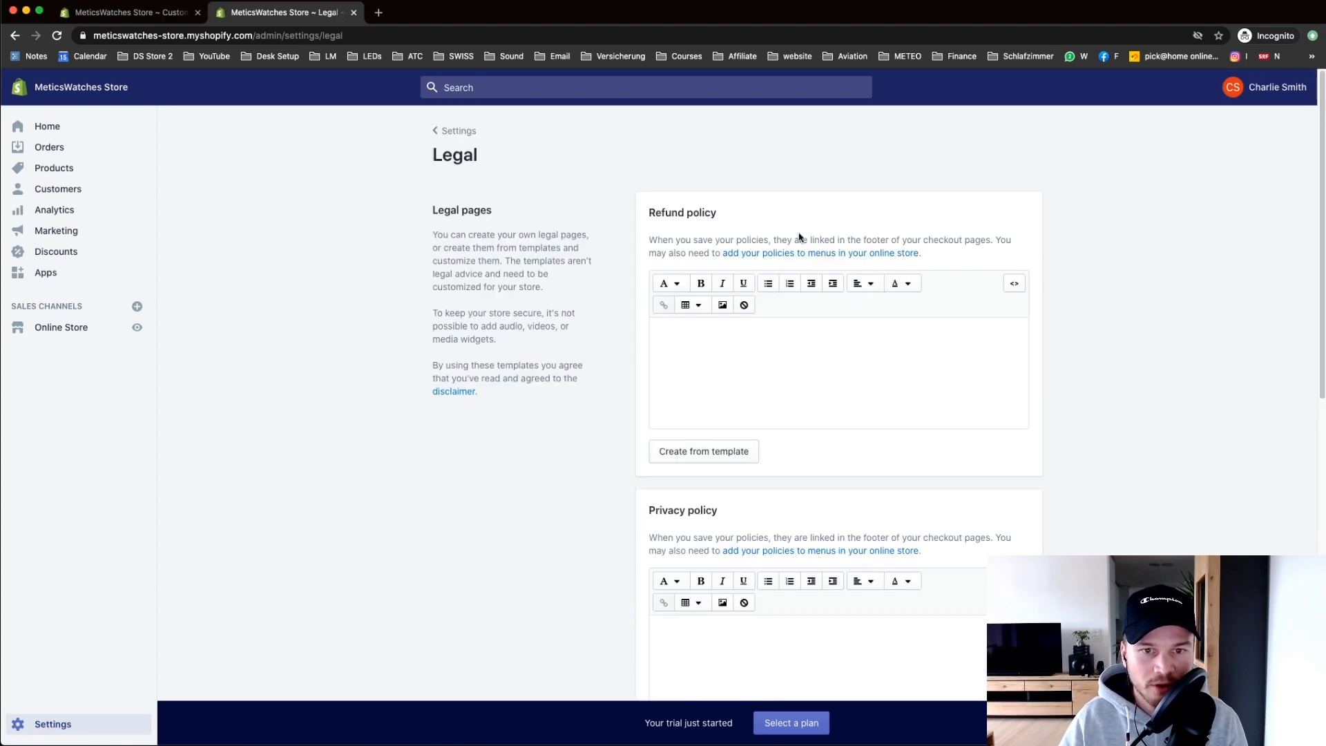
scroll(805, 387, "down", 2)
scroll(805, 387, "up", 2)
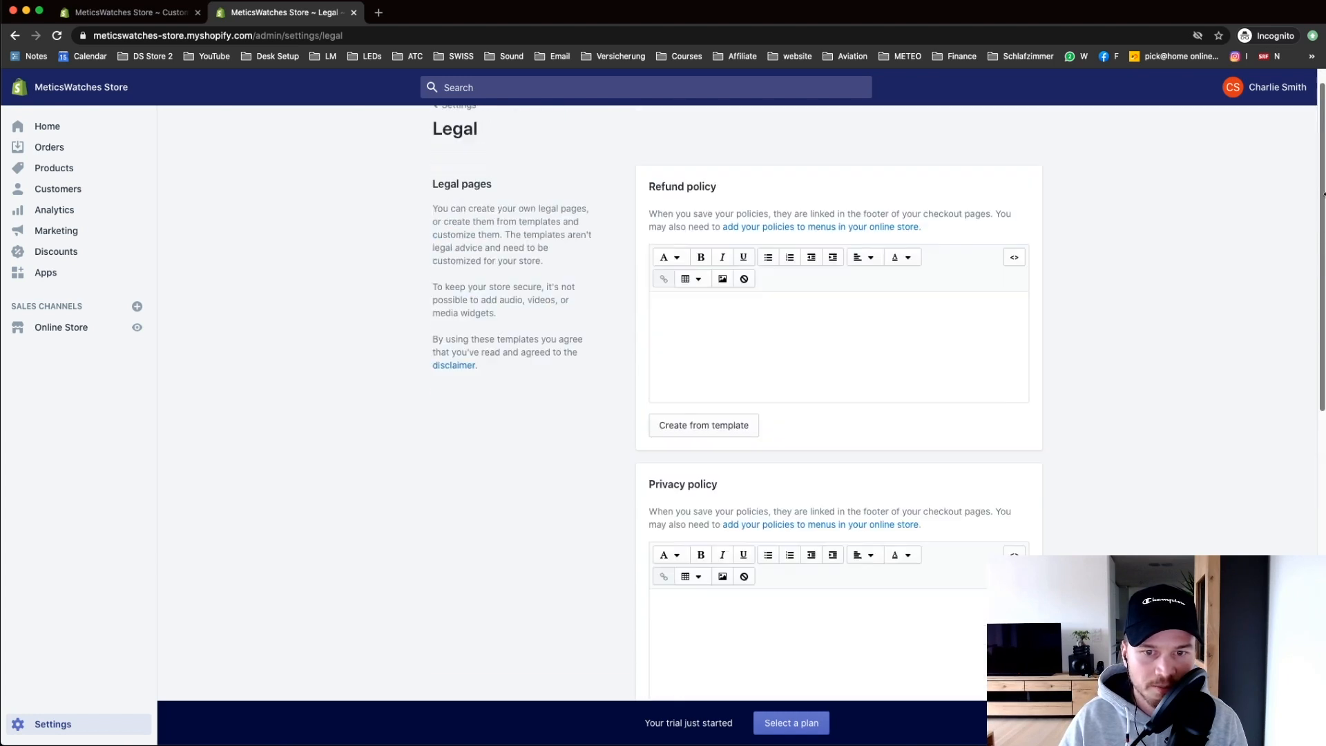
Step: Generate the refund policy from the template, with its 30-day return window, and review it
left_click(759, 334)
left_click(1183, 290)
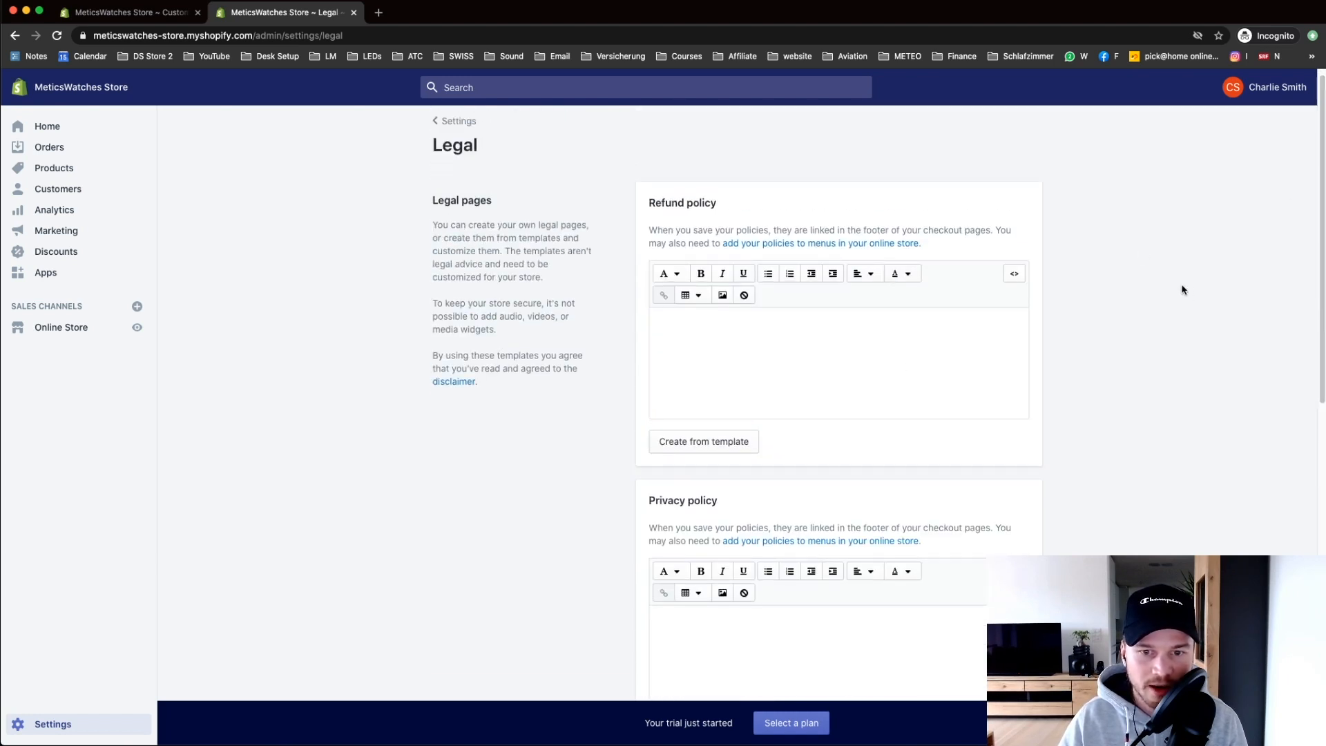
left_click(705, 357)
left_click(609, 421)
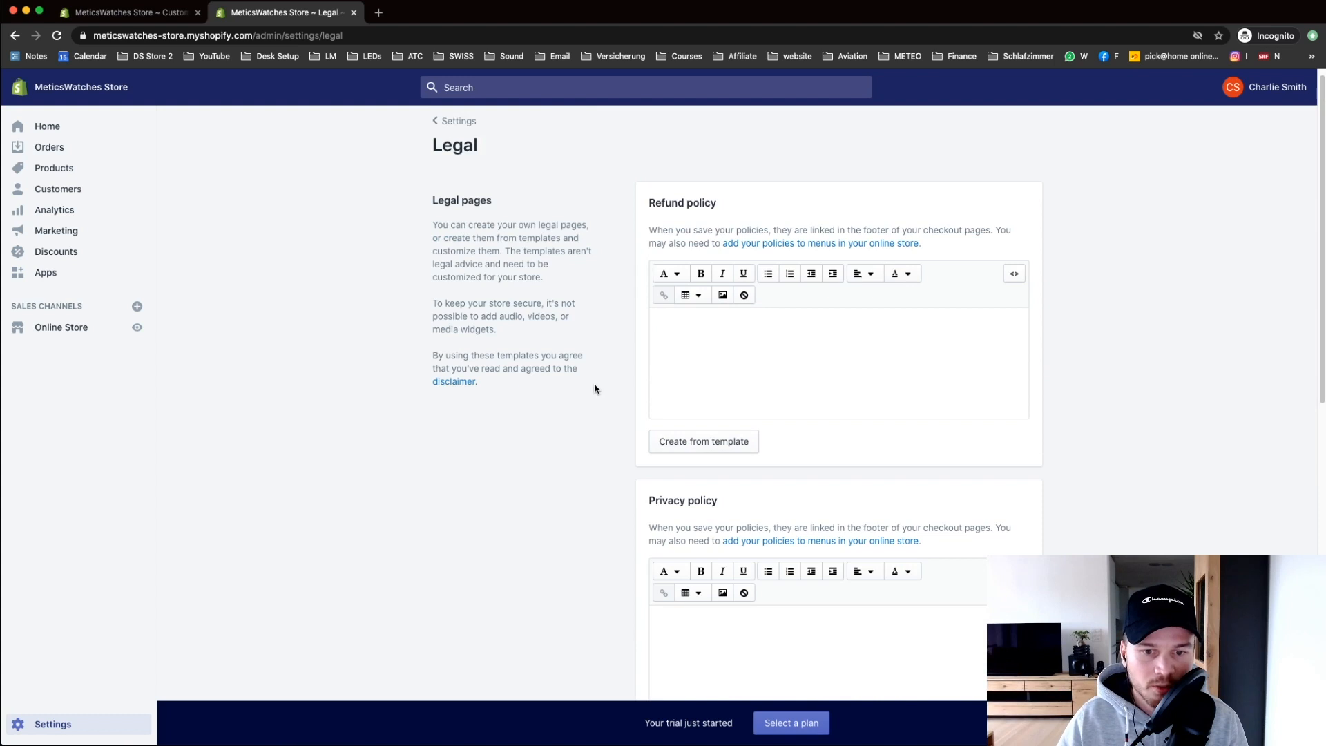
left_click(690, 456)
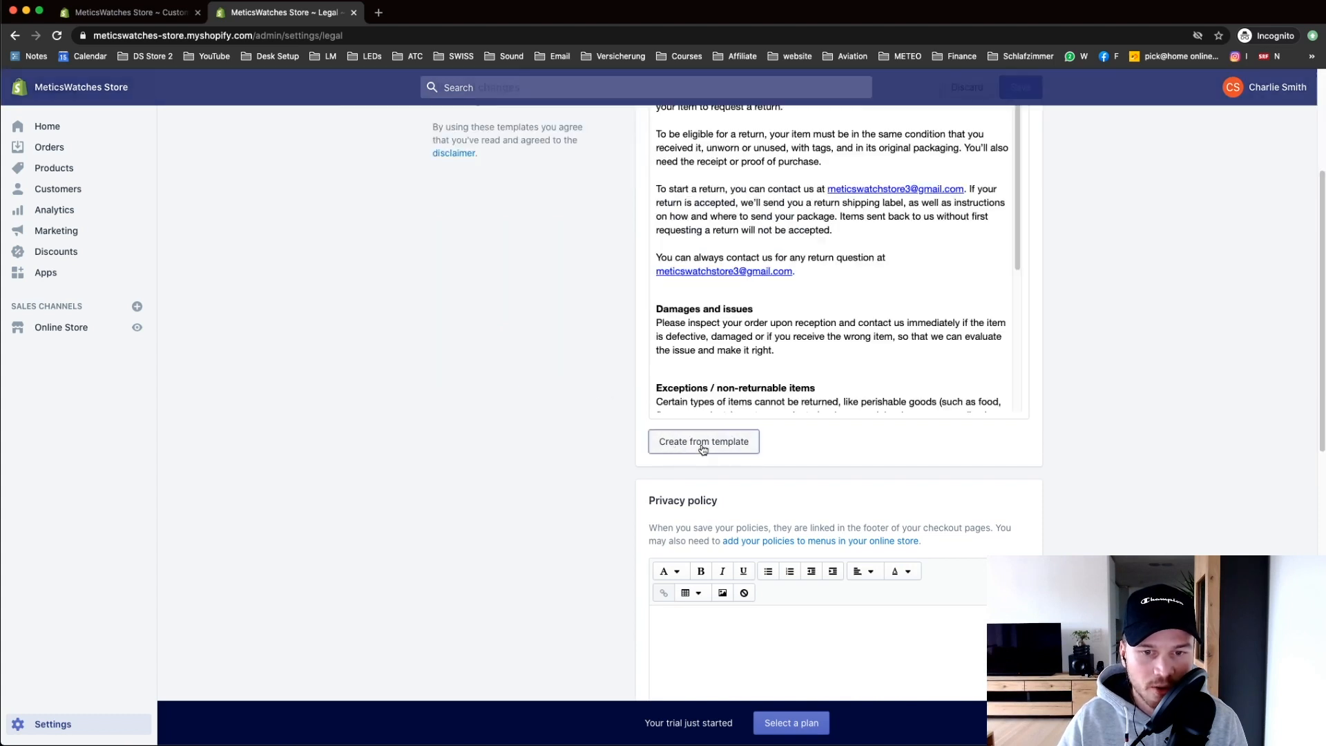
scroll(1019, 216, "down", 5)
scroll(1020, 290, "up", 7)
scroll(1119, 276, "up", 3)
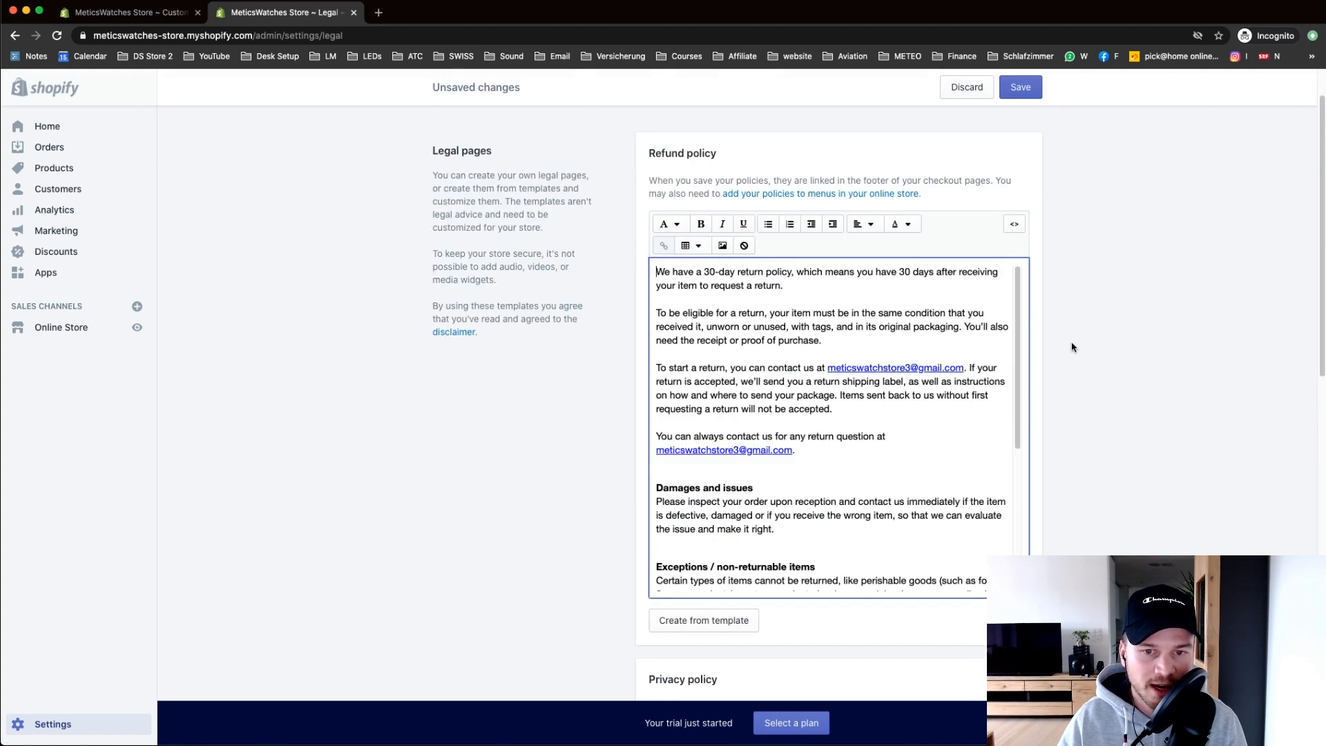
scroll(1029, 383, "down", 5)
scroll(1026, 387, "up", 5)
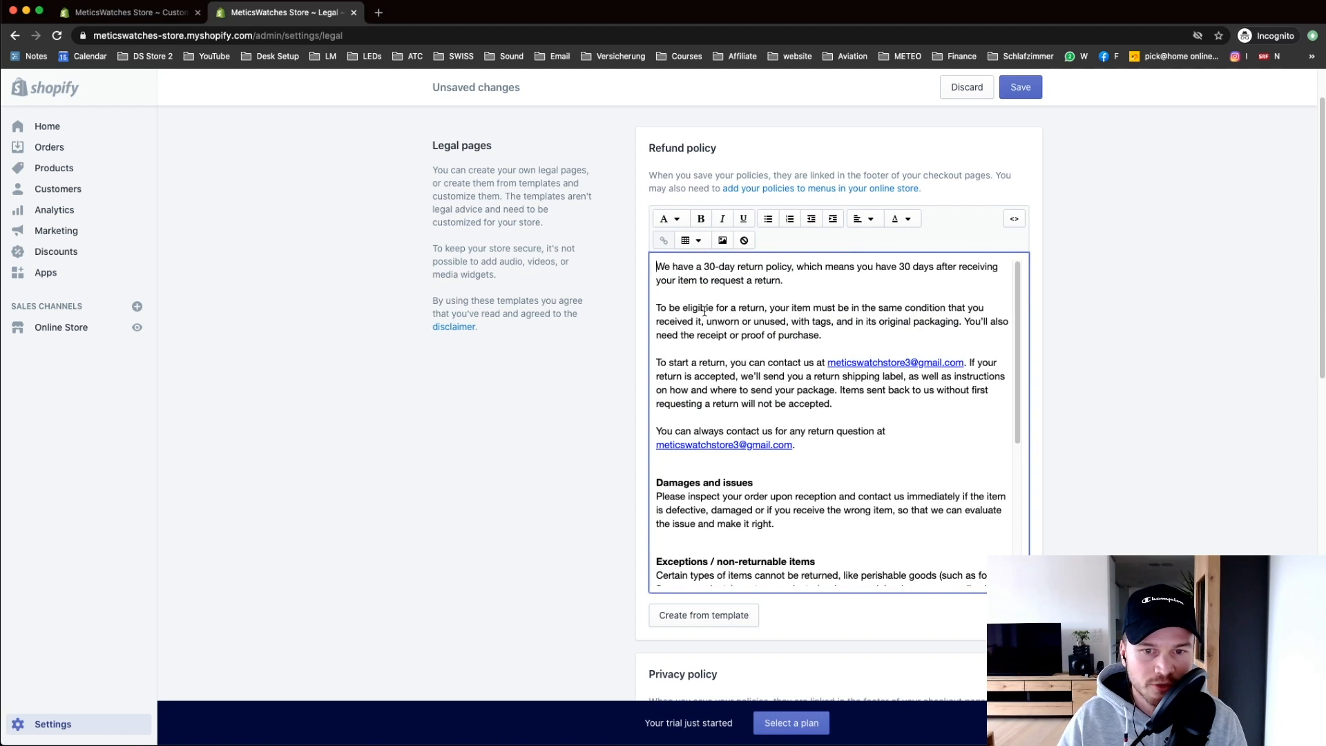
left_click_drag(657, 266, 1007, 406)
left_click(1009, 362)
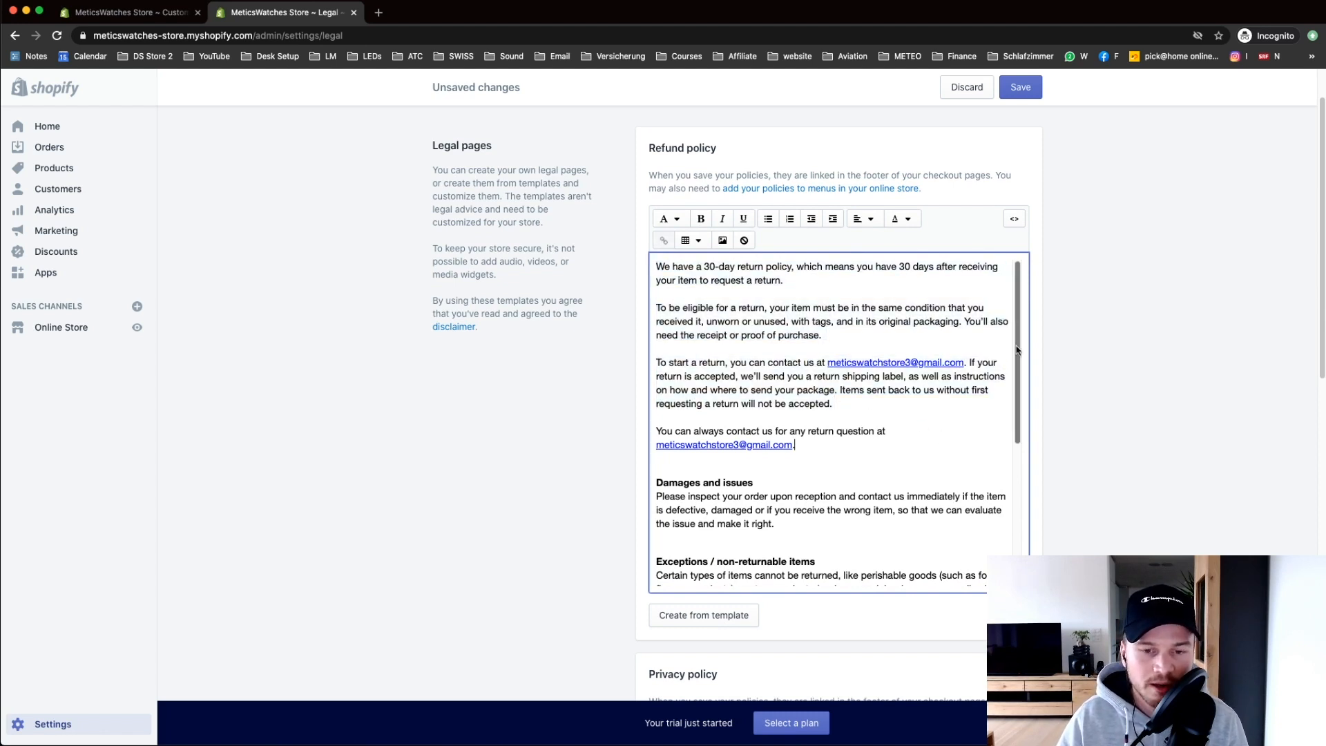
scroll(1016, 350, "down", 2)
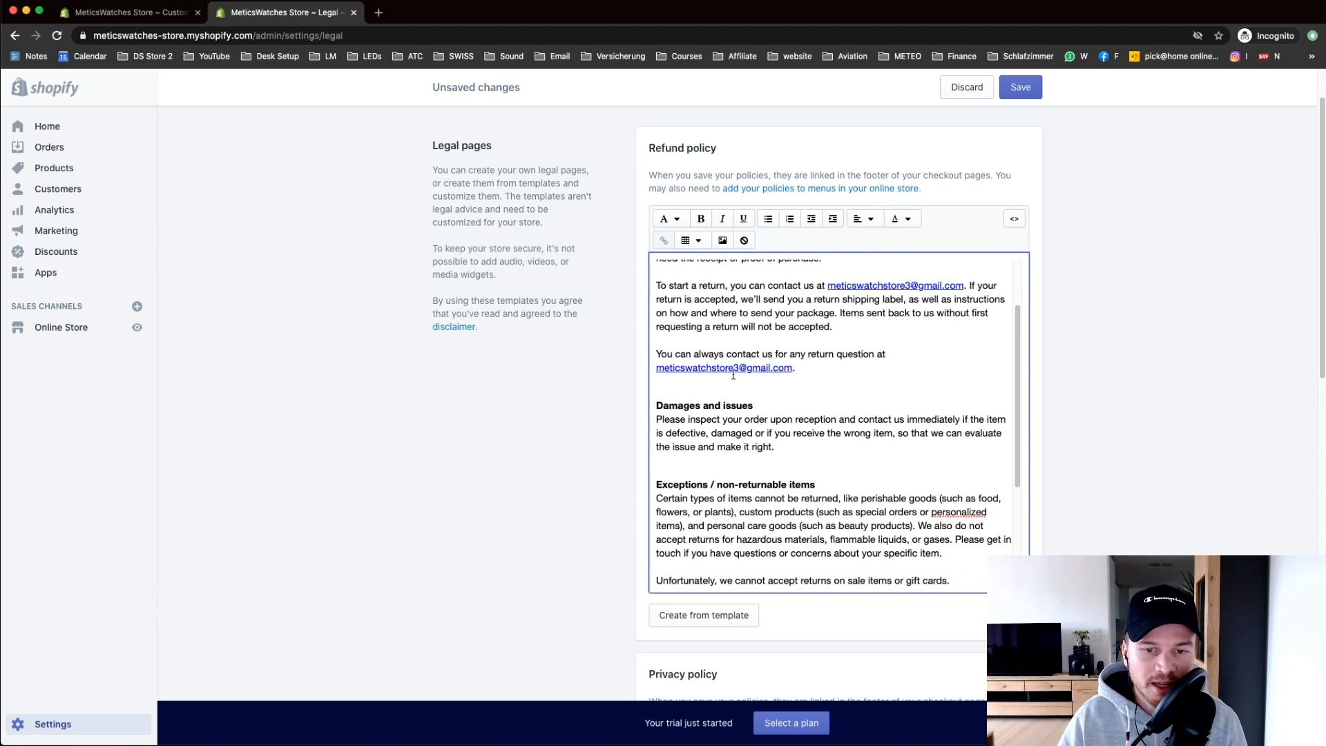
scroll(1308, 247, "down", 1)
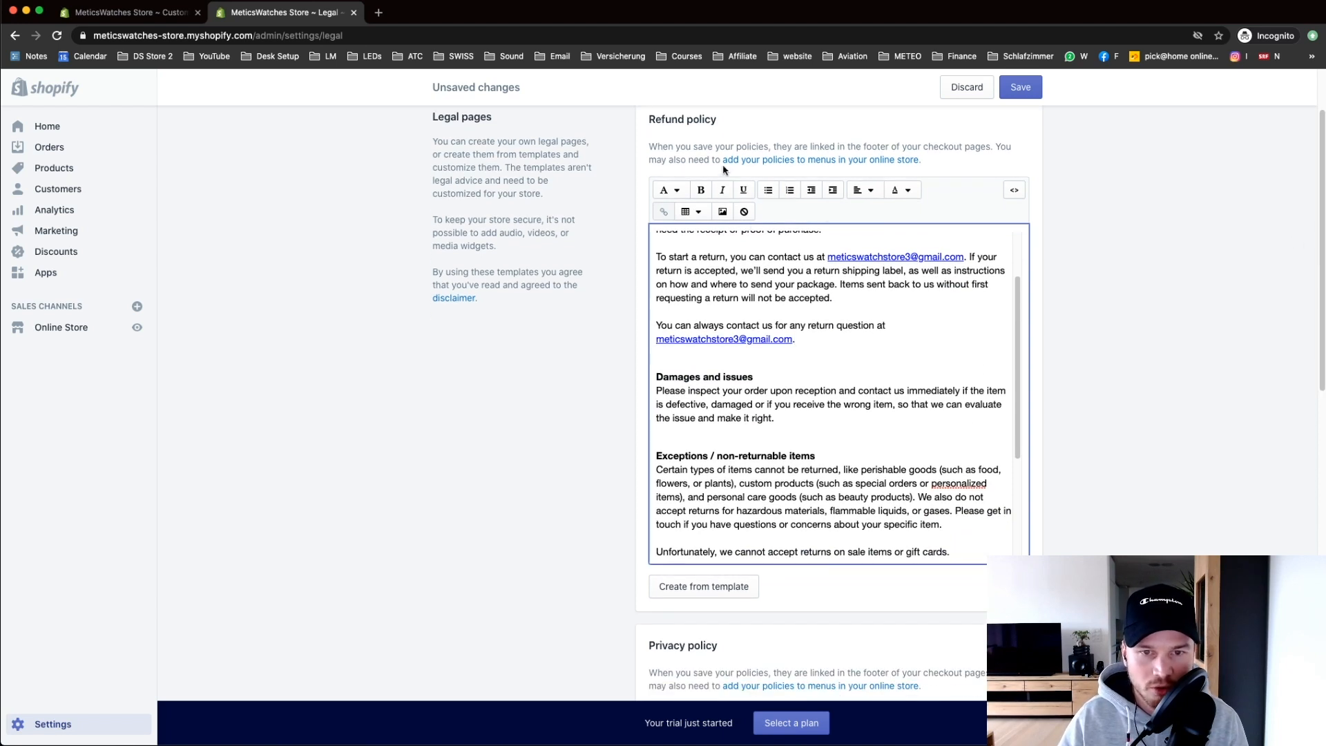
scroll(1316, 264, "down", 5)
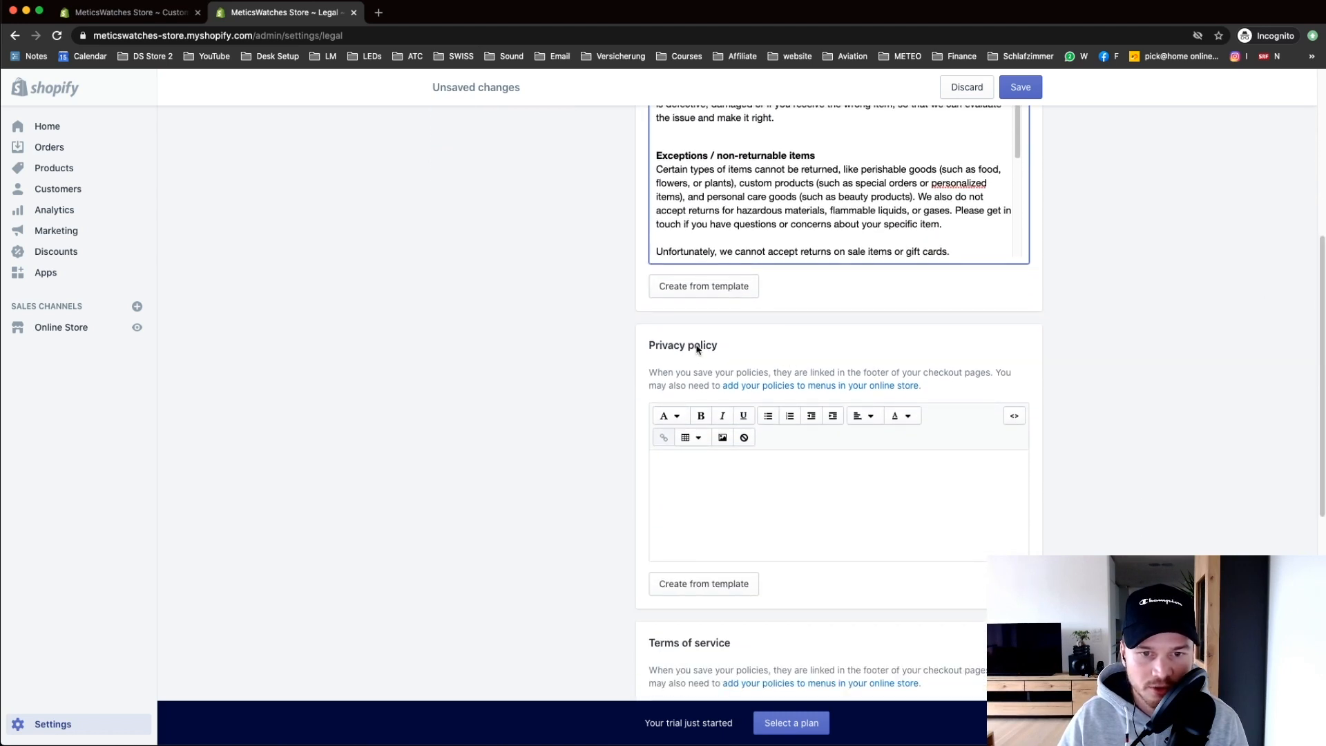
Step: Fill the privacy policy and terms of service with template text
left_click(690, 583)
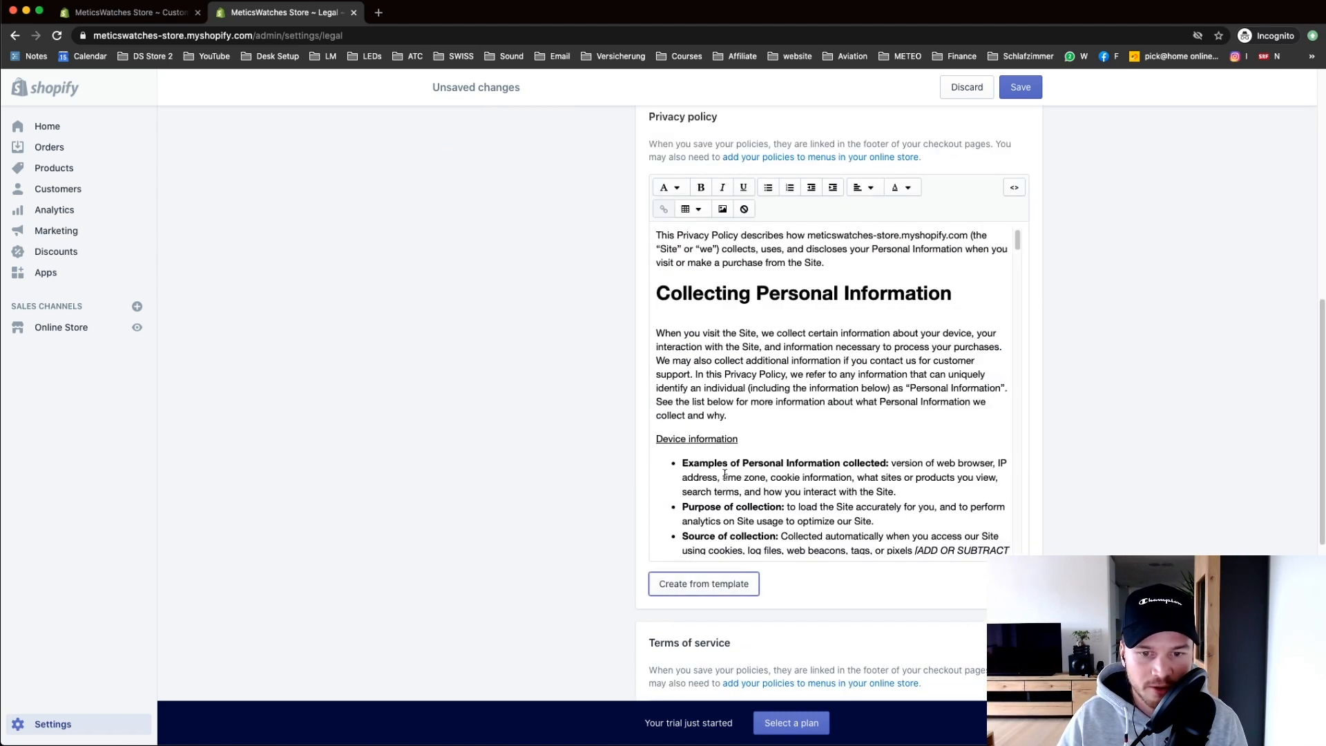
scroll(978, 247, "down", 5)
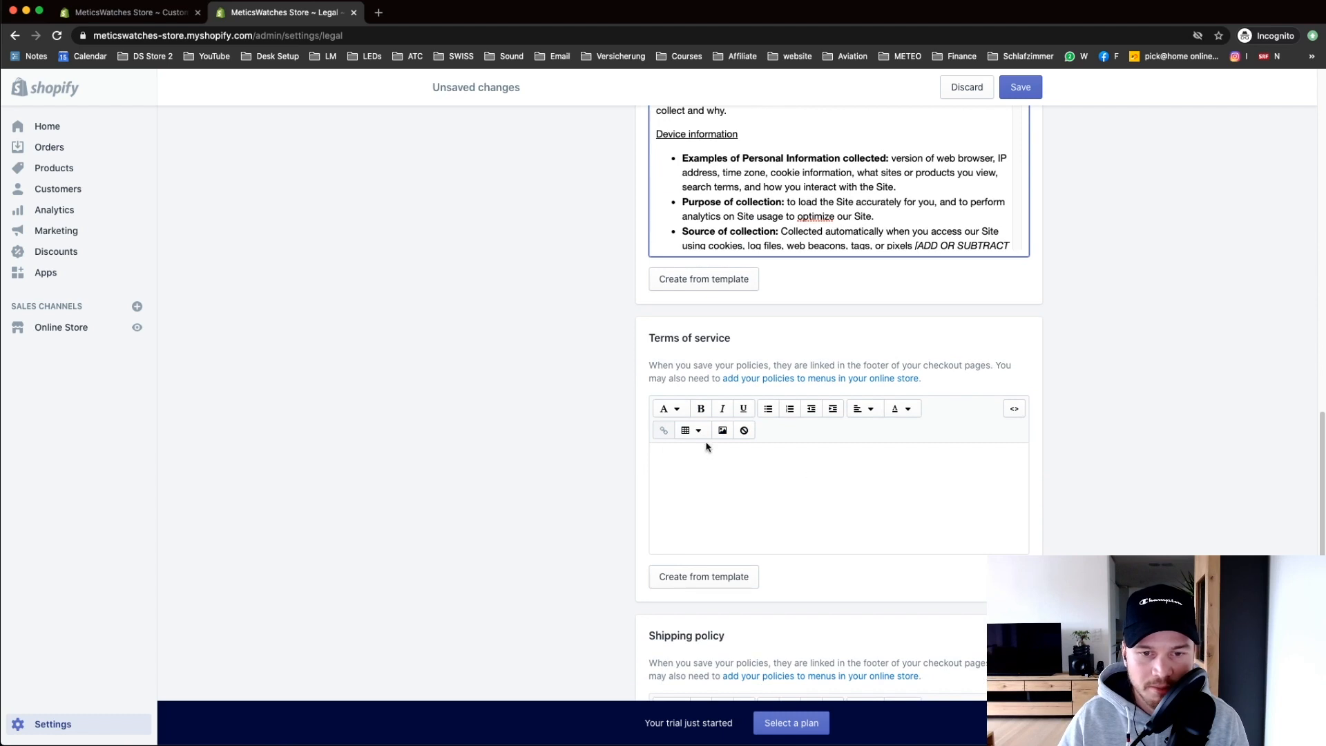
left_click(717, 571)
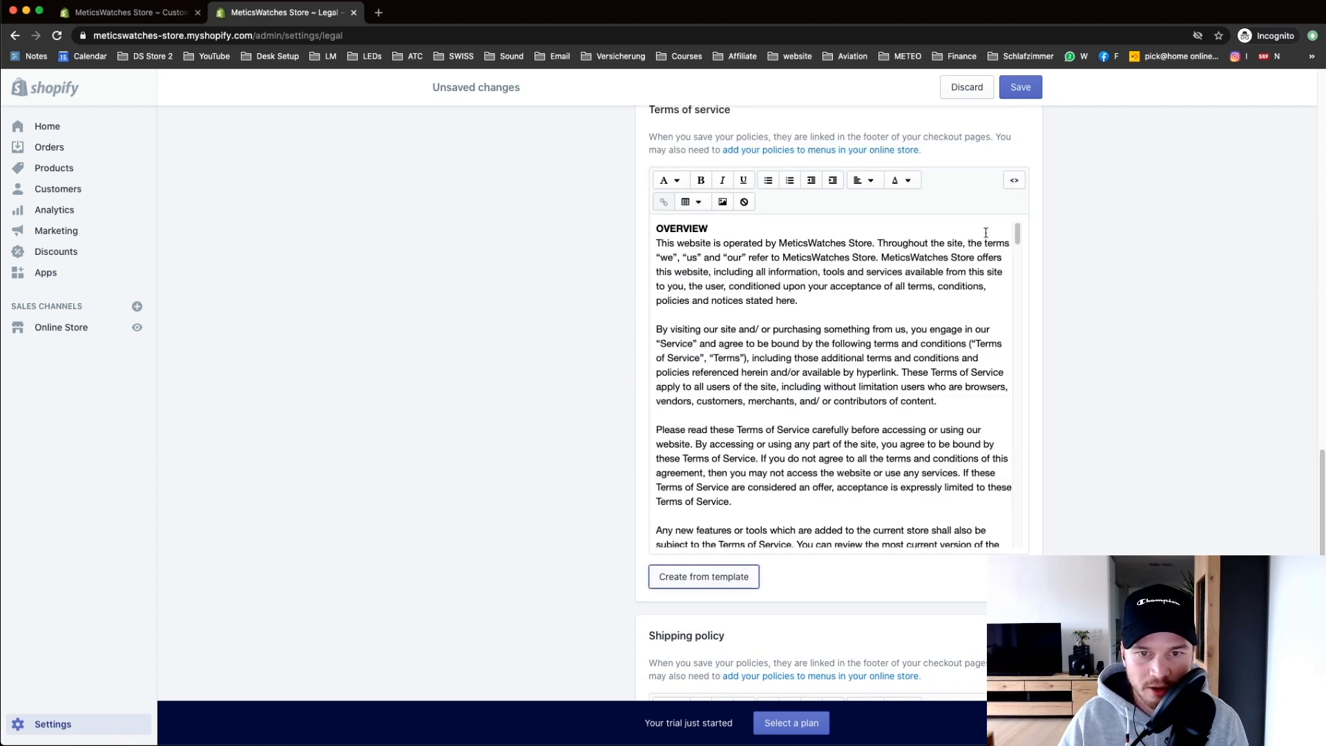
scroll(1109, 238, "down", 3)
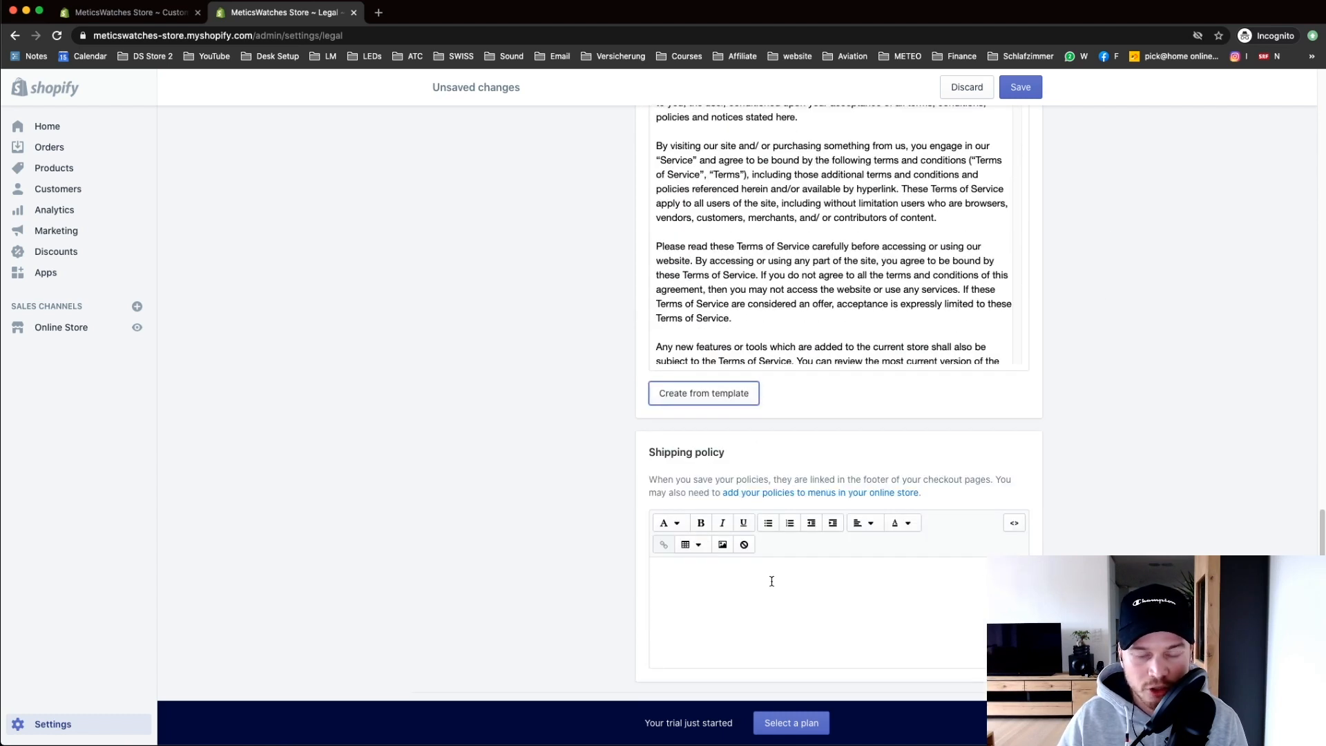
scroll(753, 553, "down", 1)
Step: Paste a shipping policy of 1-2 business days processing and 2-3 days shipping, and save the policies
left_click(746, 532)
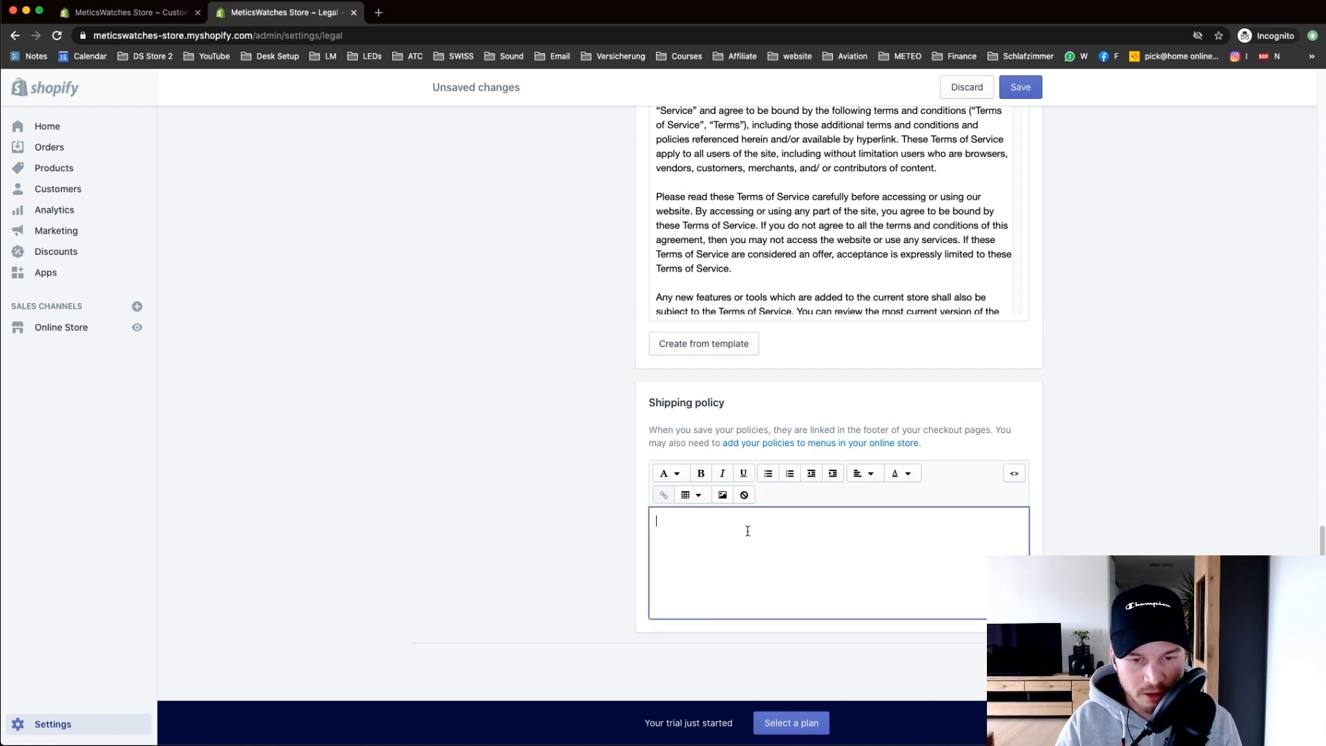
type("Processing is 1-2 business days and shipping is 2-3 business days.")
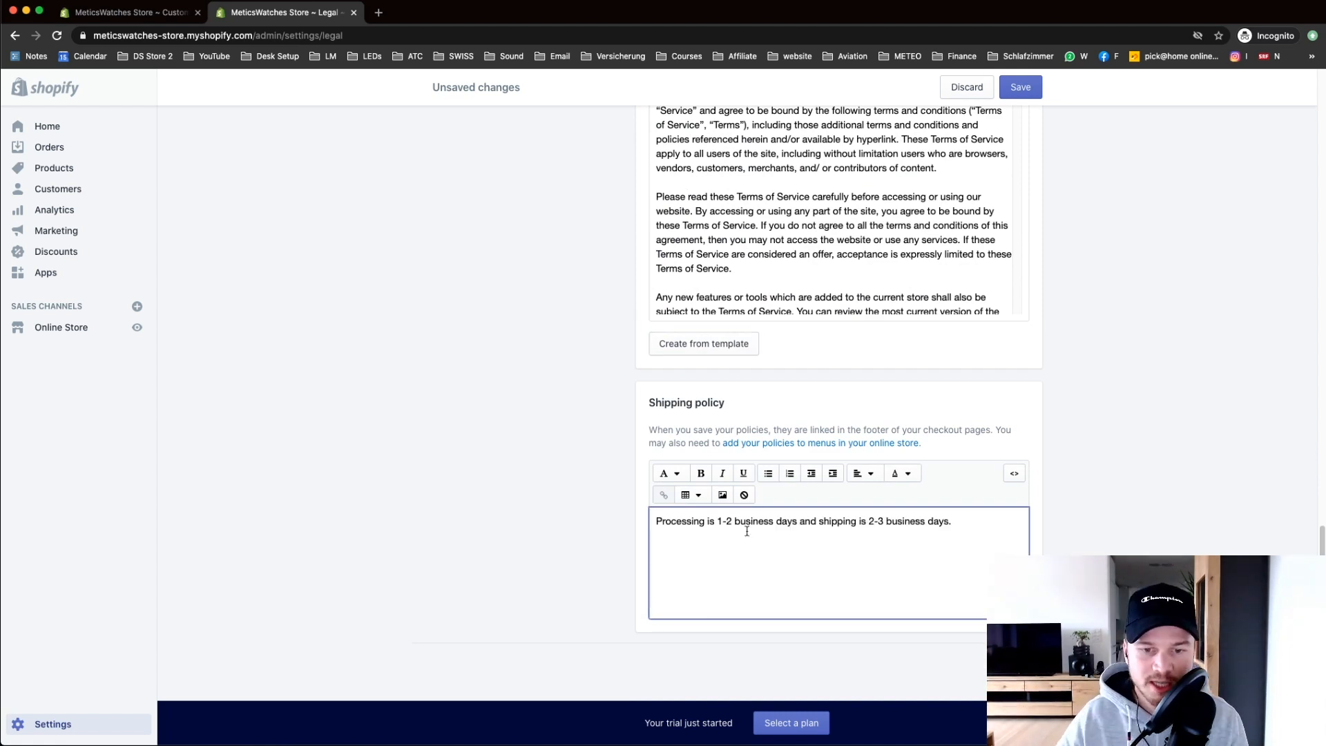
left_click_drag(962, 521, 661, 521)
left_click(603, 522)
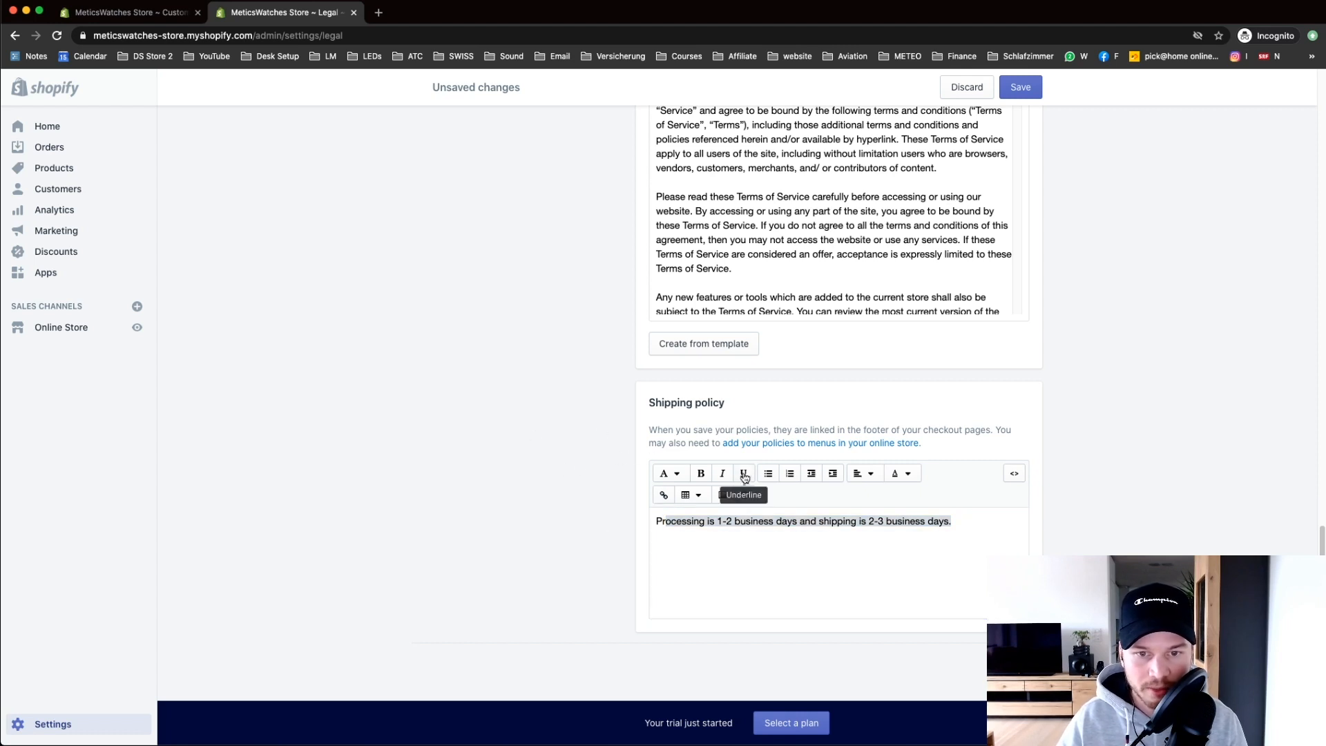
left_click(960, 541)
left_click(1021, 87)
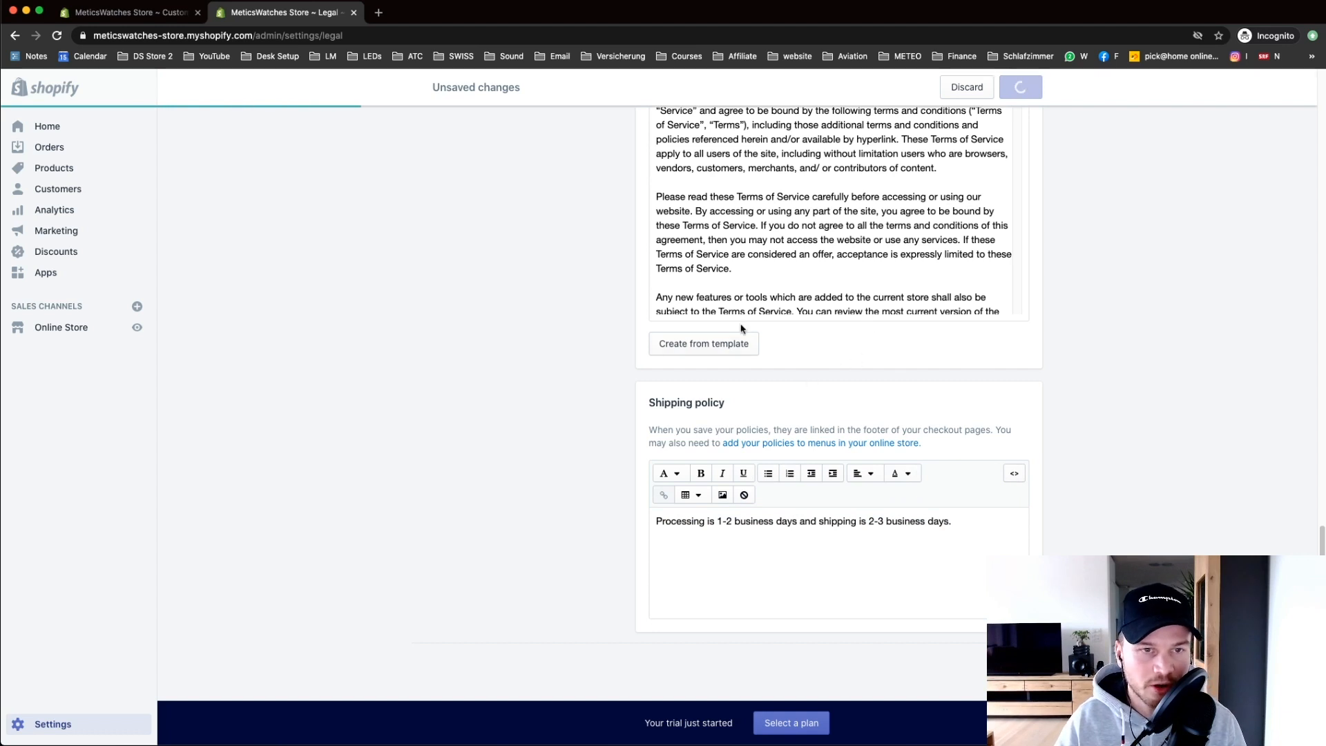
left_click(146, 12)
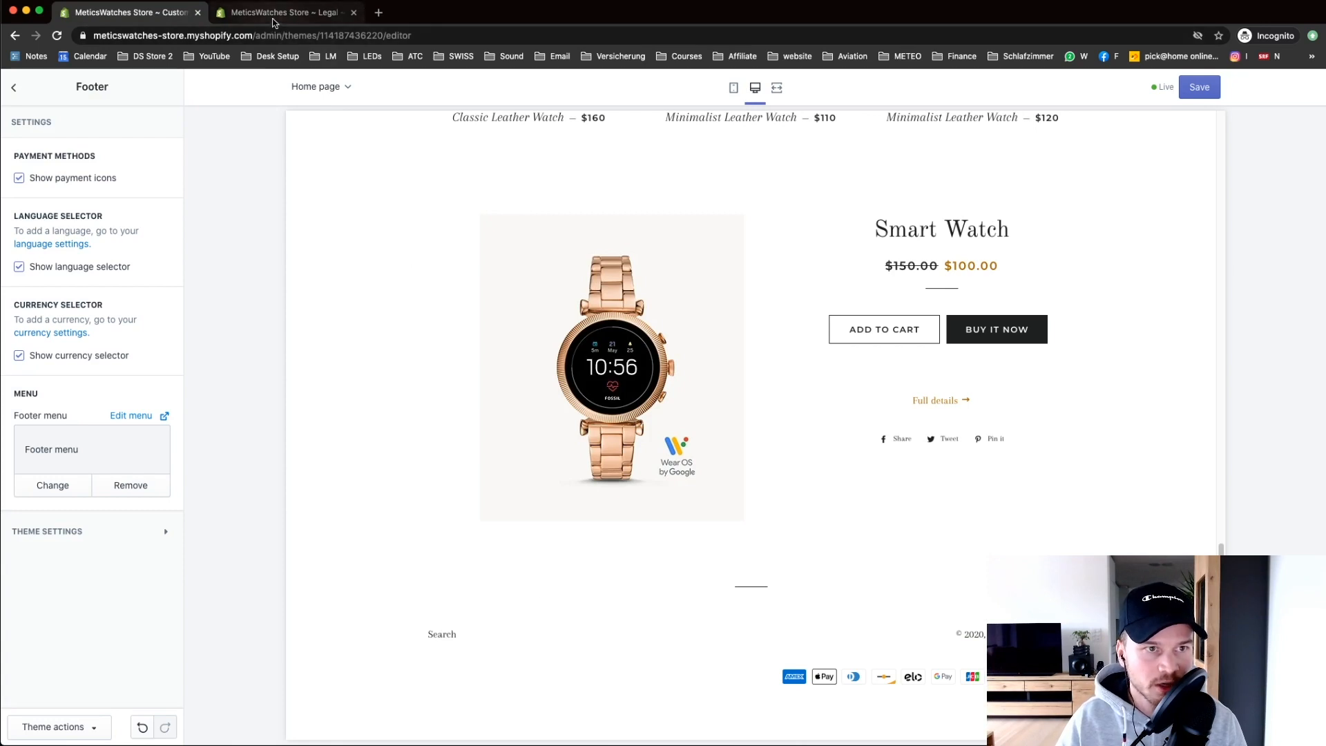
Step: Open the Footer menu under Online Store navigation
left_click(283, 12)
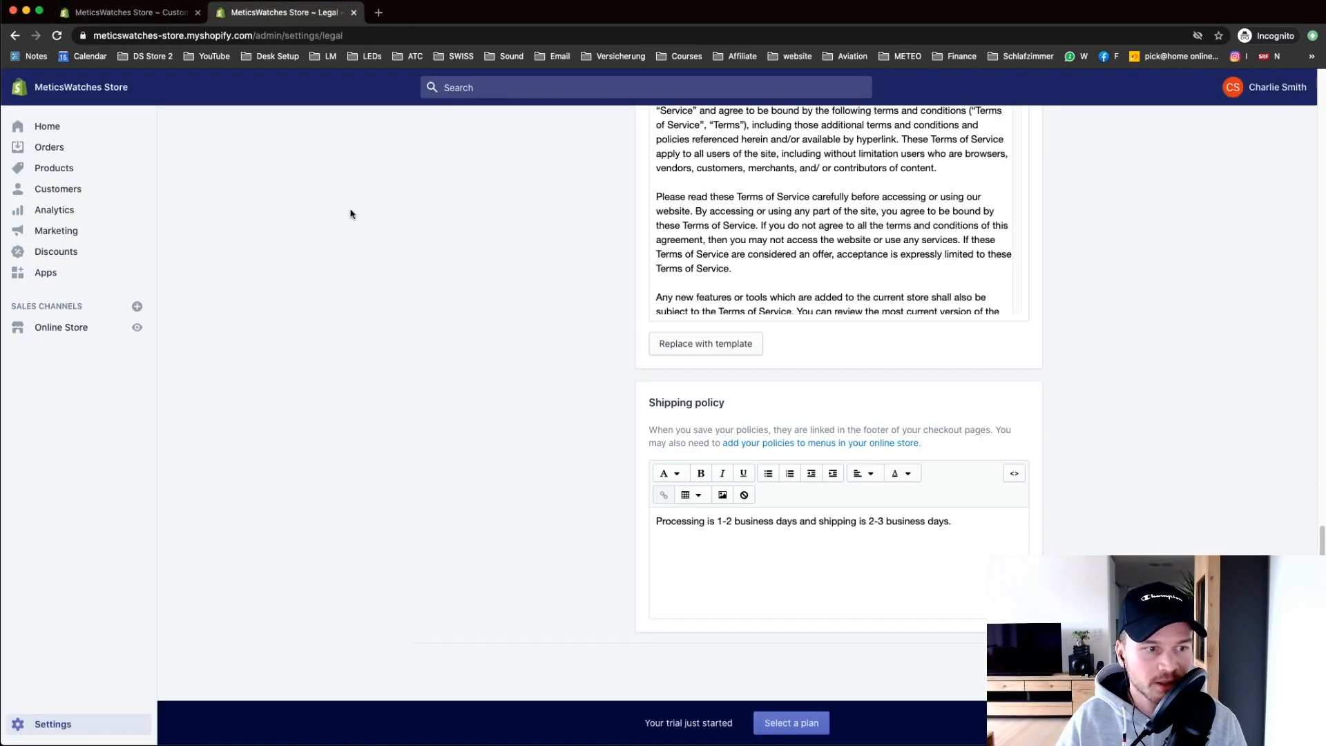
left_click(63, 328)
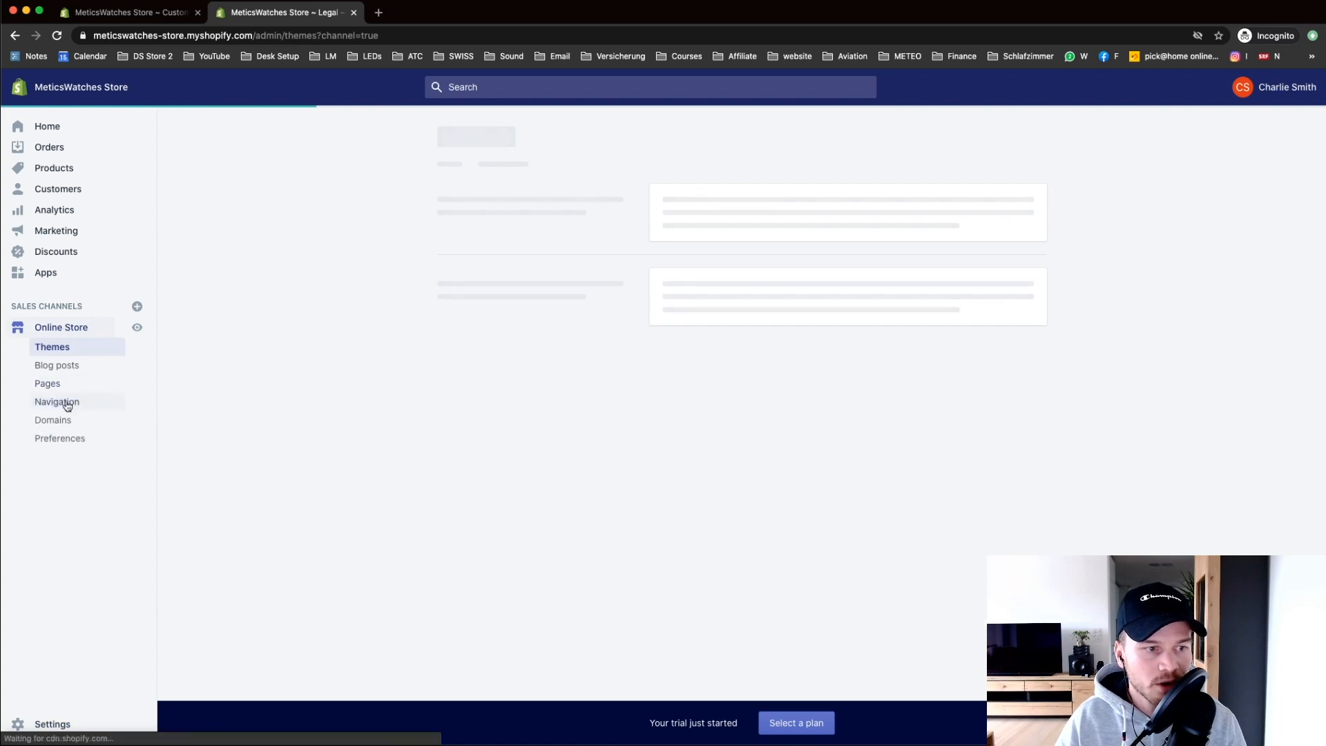
left_click(59, 403)
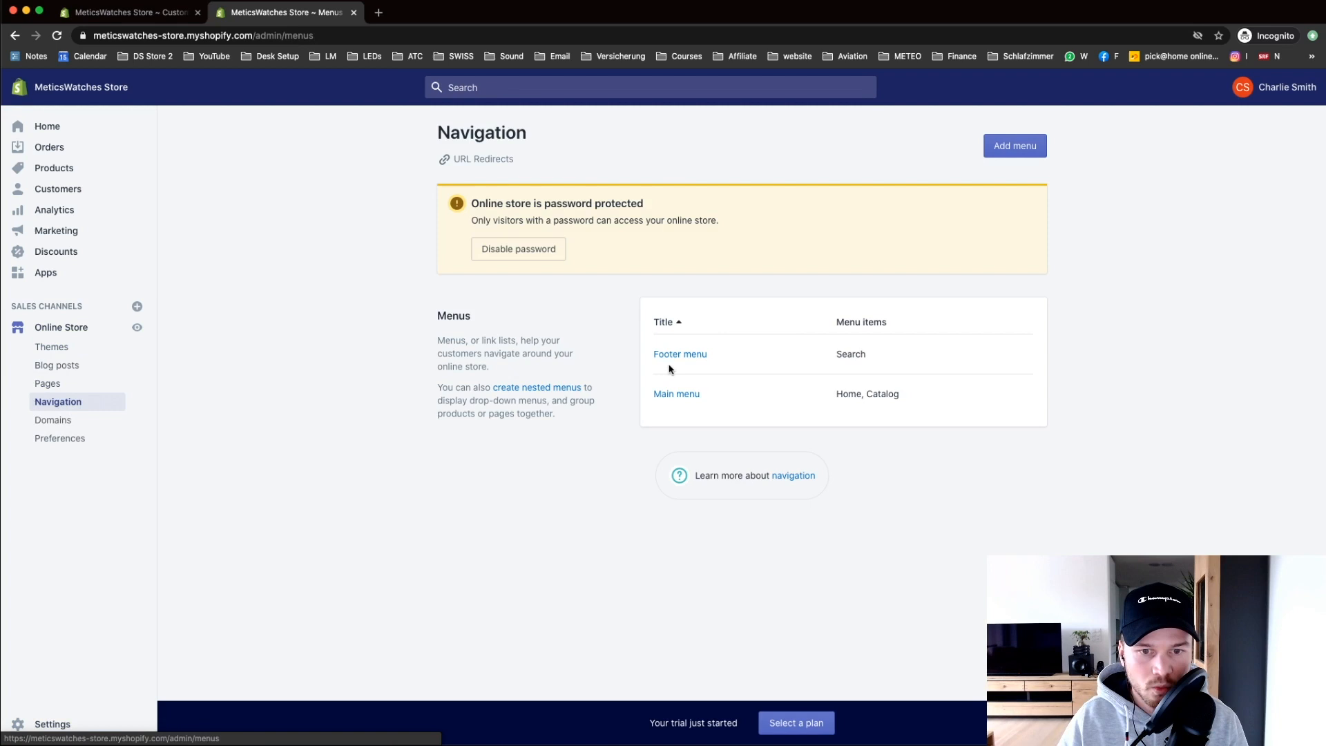
left_click(681, 354)
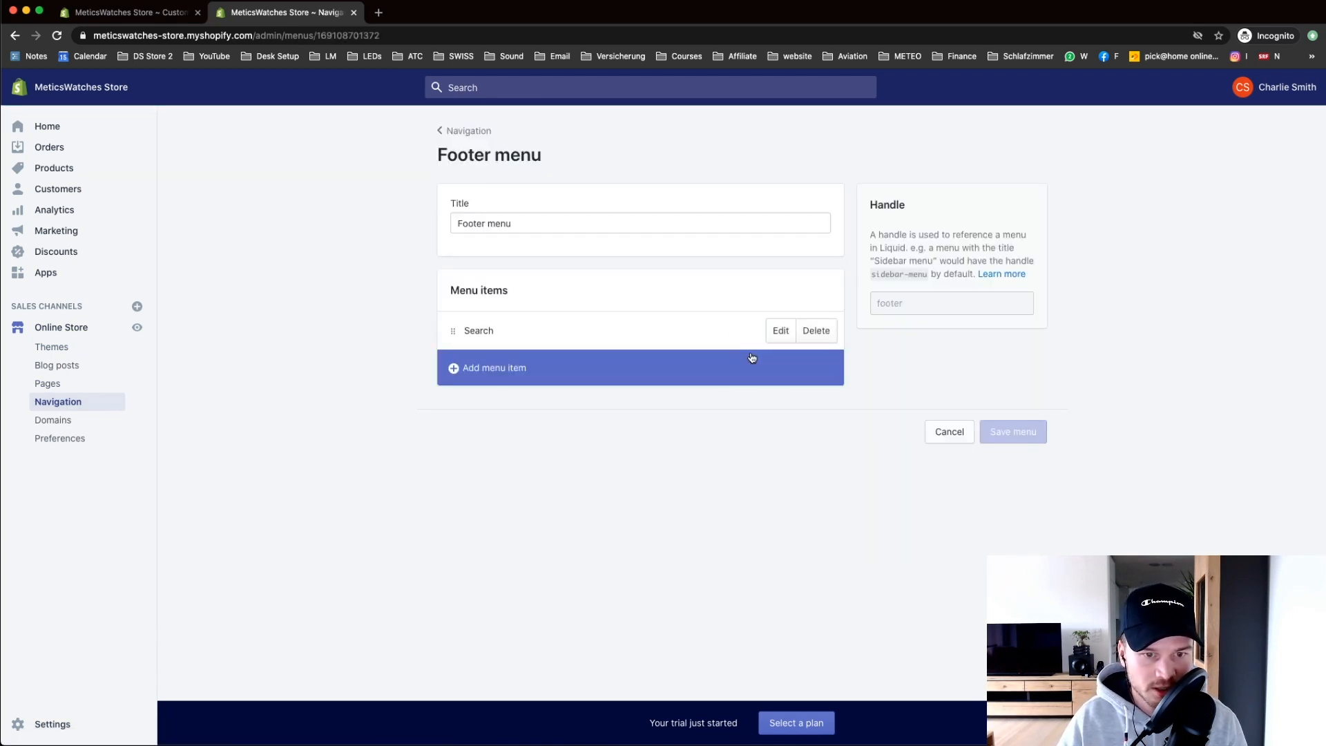
Step: Delete the Search item from the Footer menu and confirm the removal
left_click_drag(498, 331, 444, 329)
left_click(534, 338)
left_click(559, 330)
left_click(815, 331)
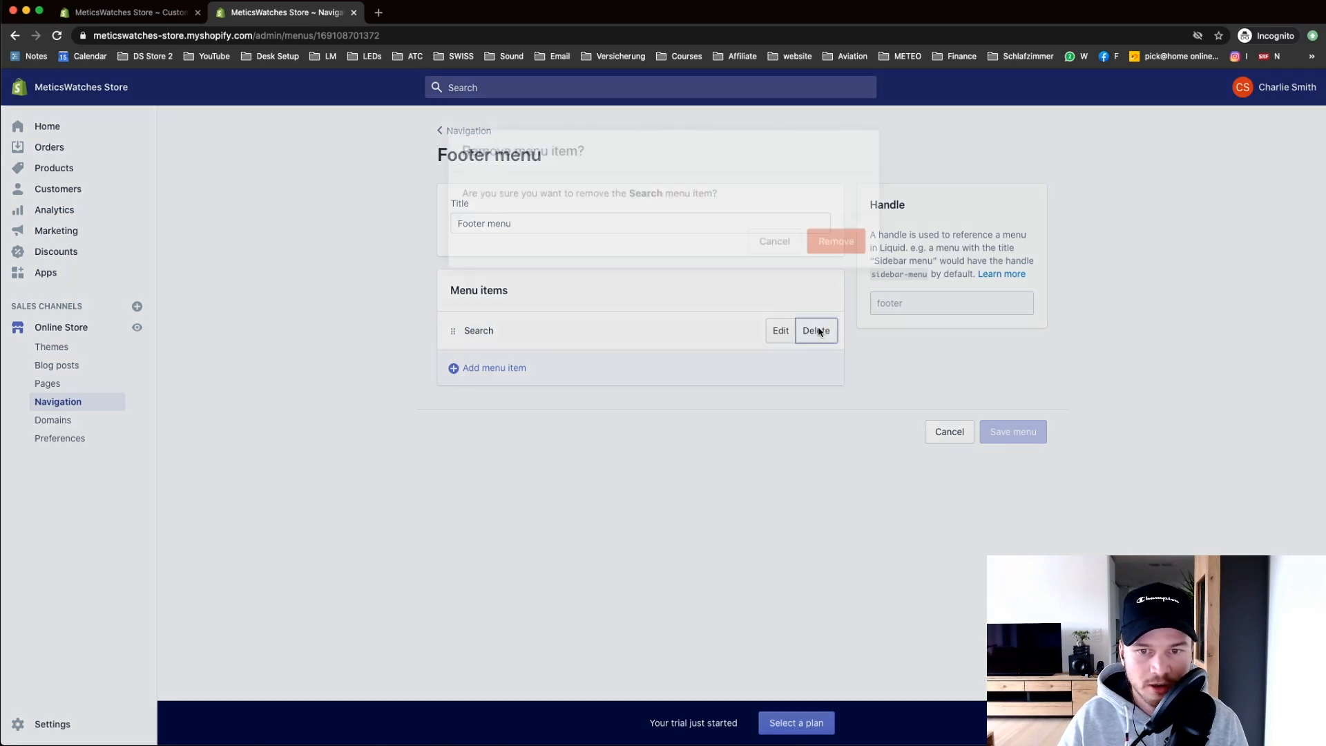
left_click(824, 244)
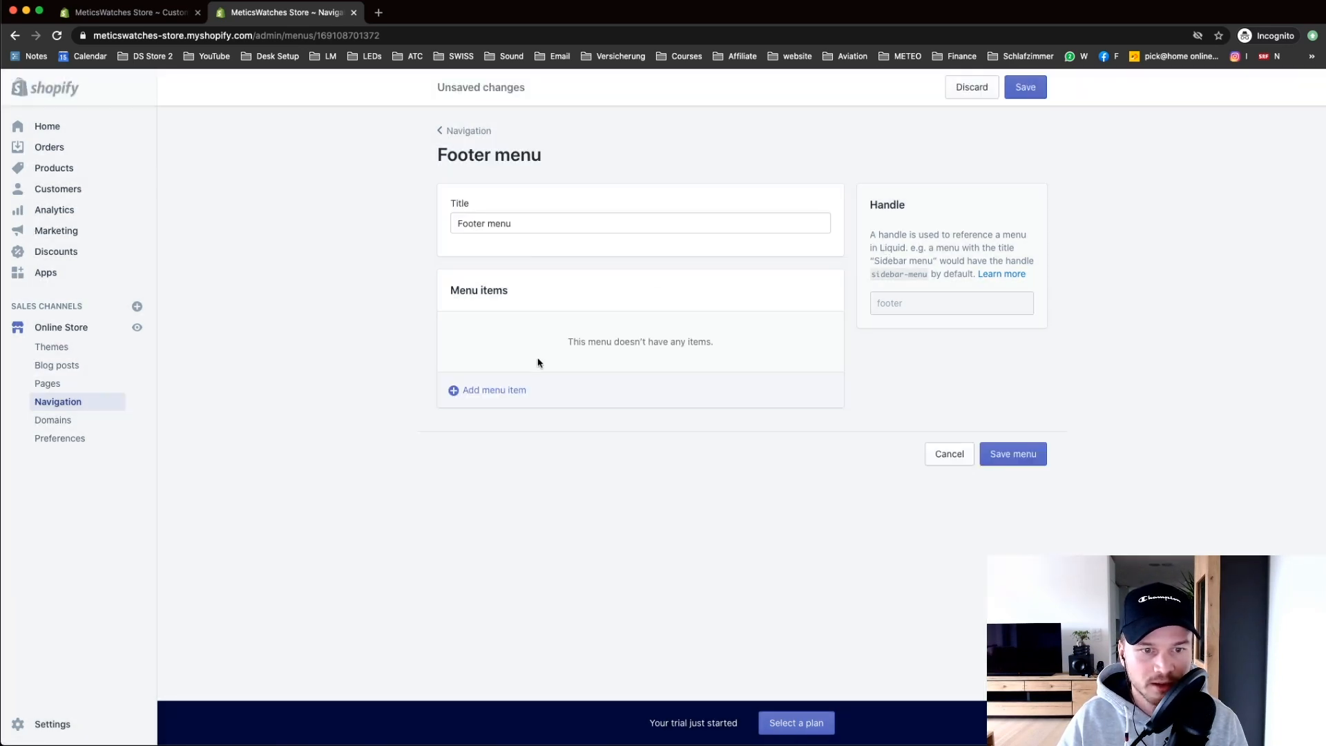
Step: Add Privacy Policy and Refund Policy links to the Footer menu
left_click(481, 391)
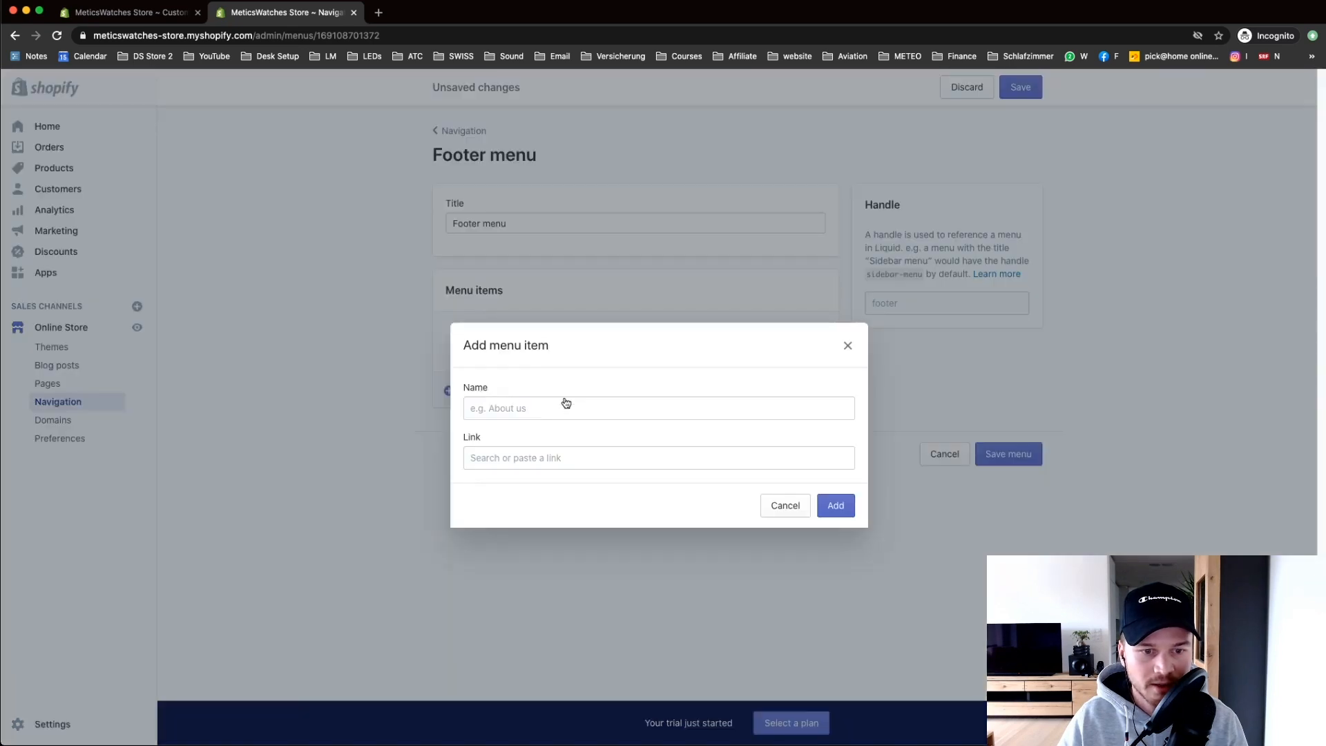
left_click(504, 454)
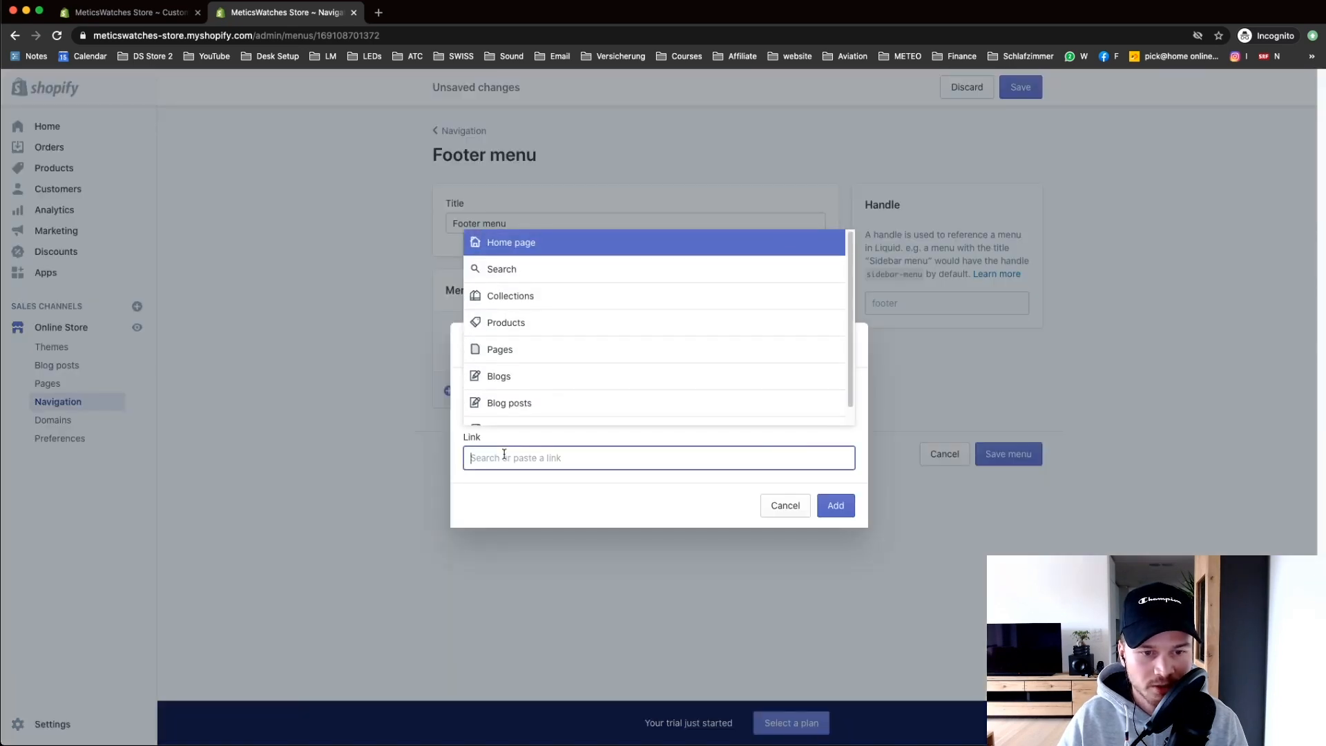
scroll(607, 385, "down", 1)
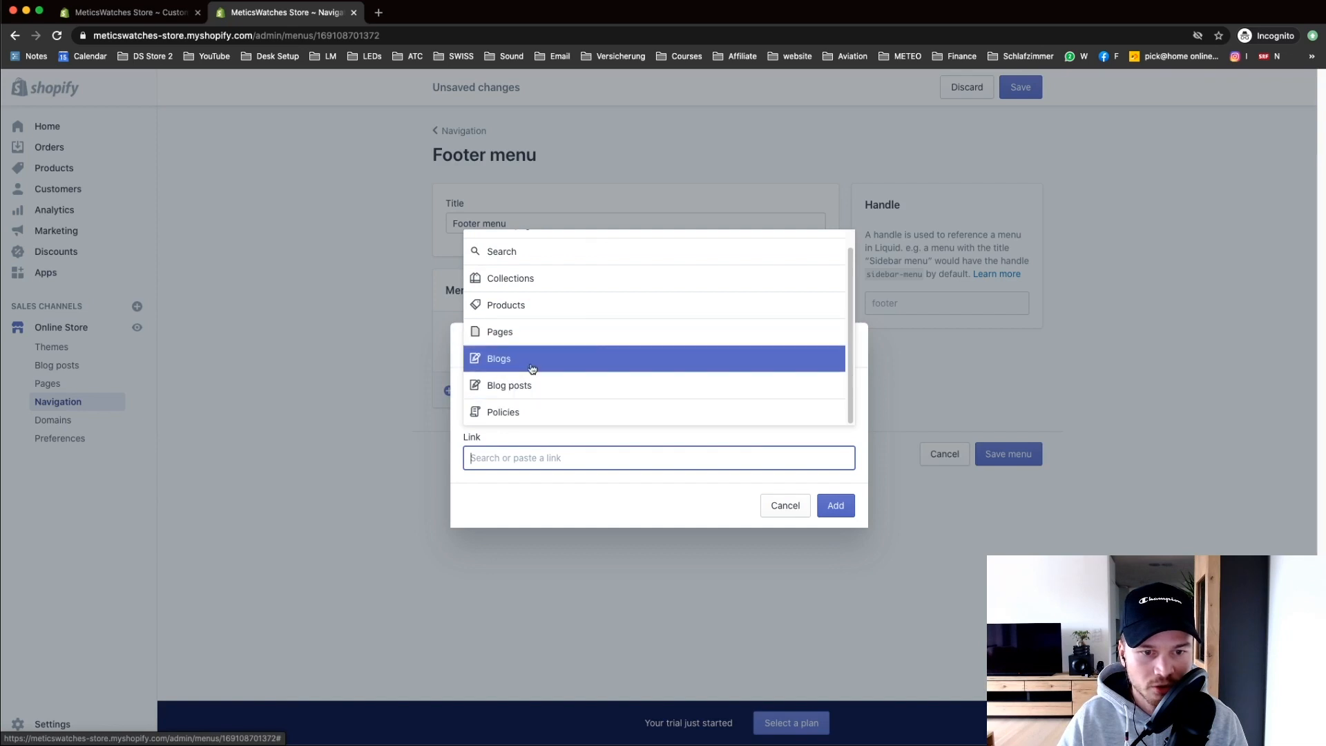
left_click(542, 413)
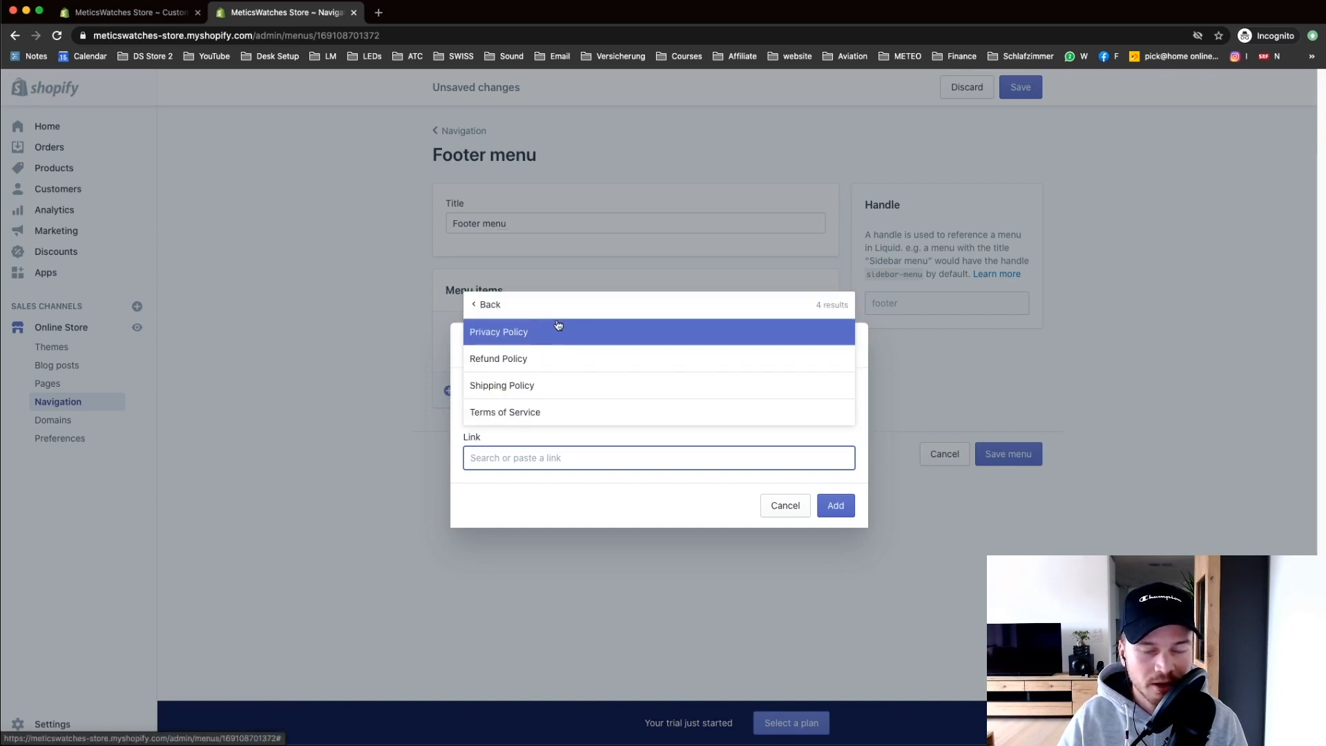
left_click(517, 335)
left_click(828, 515)
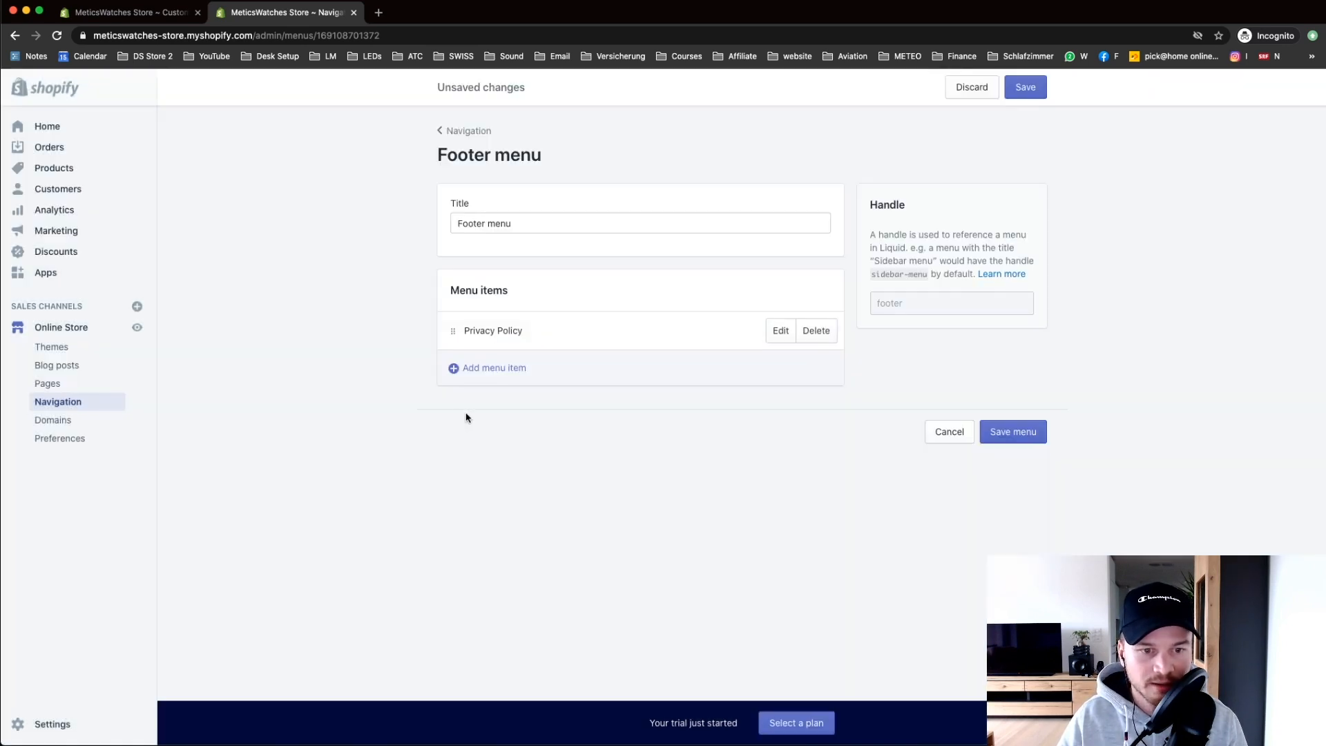
left_click(484, 368)
left_click(556, 456)
scroll(527, 414, "down", 2)
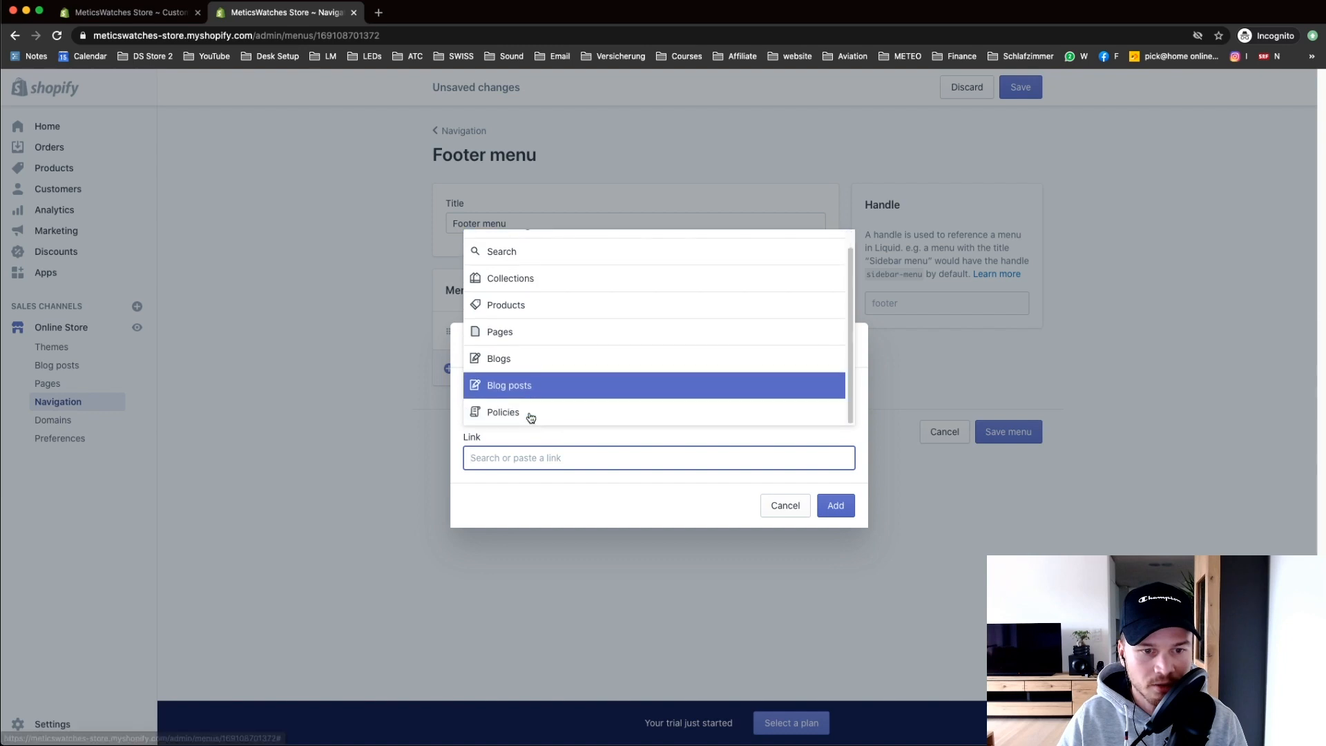
left_click(527, 414)
left_click(529, 360)
left_click(836, 505)
Step: Add the Shipping Policy link and save the Footer menu
left_click(541, 415)
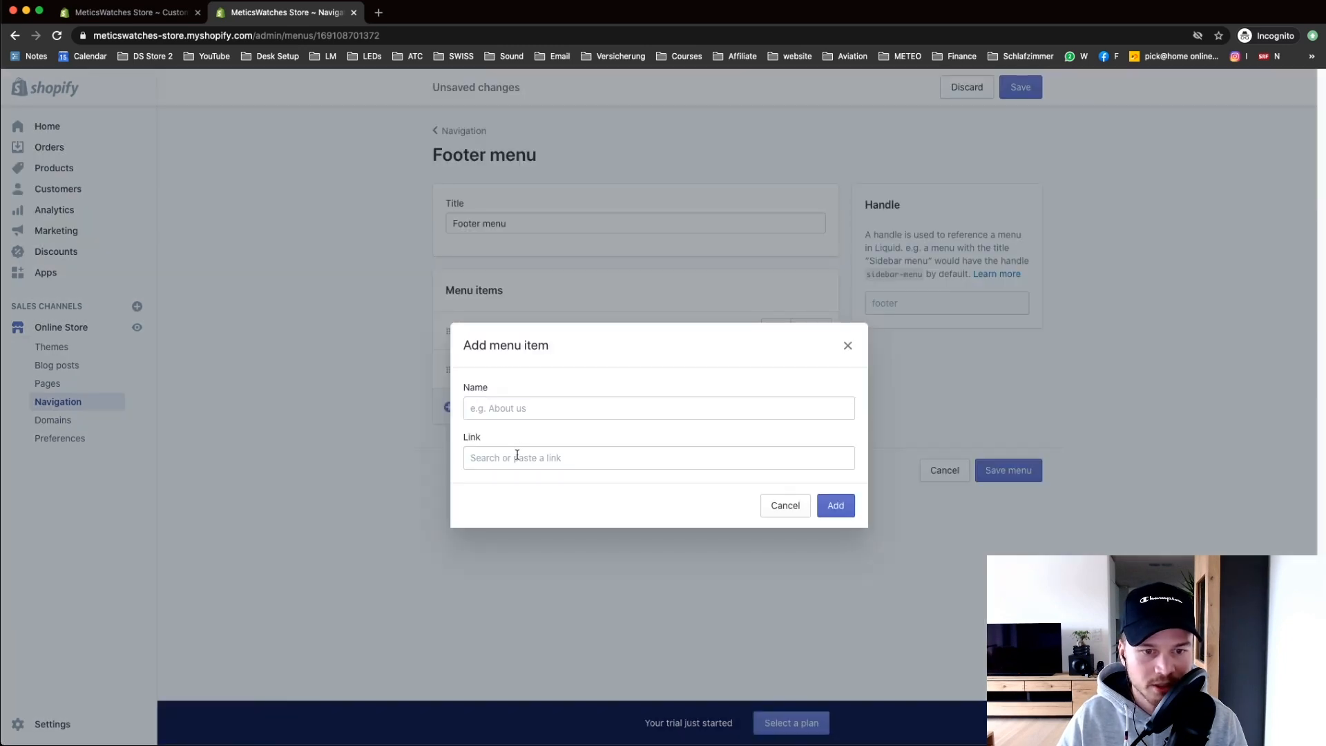
left_click(516, 456)
scroll(532, 404, "down", 2)
left_click(532, 407)
left_click(528, 387)
left_click(835, 504)
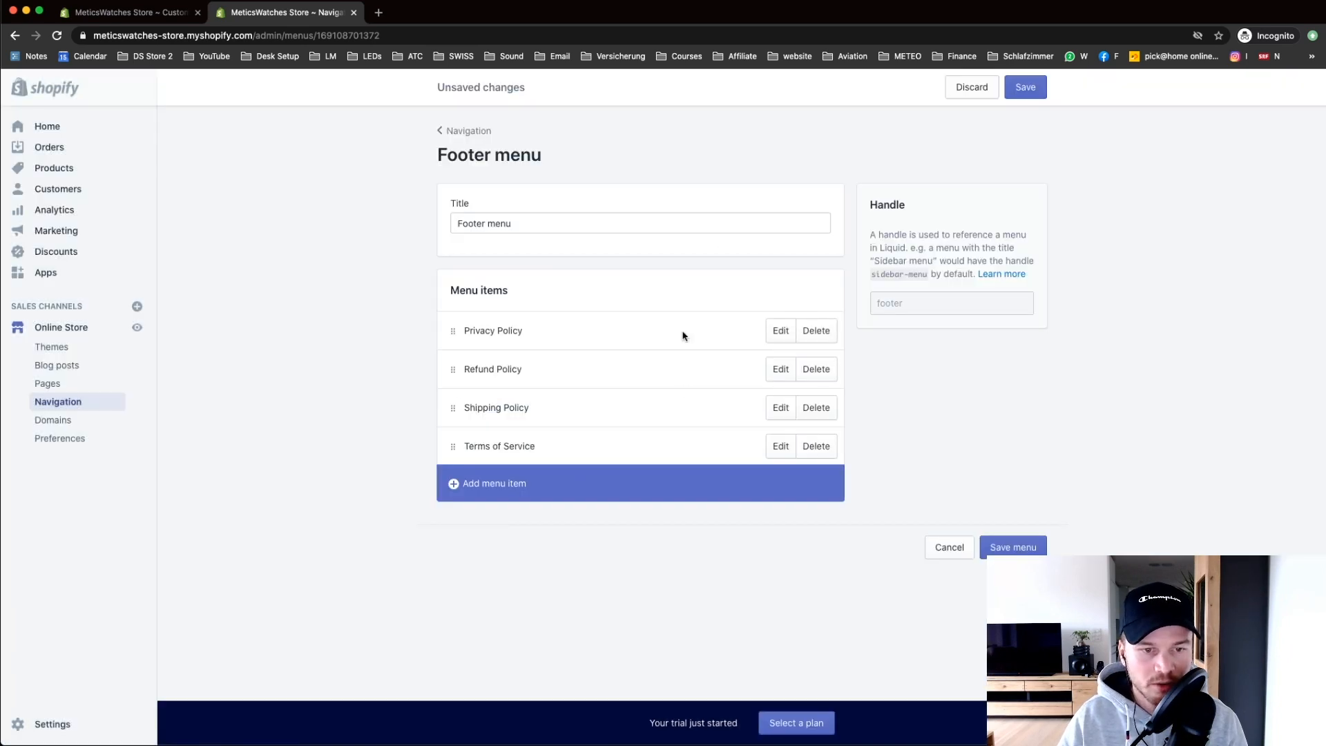
left_click_drag(436, 157, 521, 157)
left_click(588, 160)
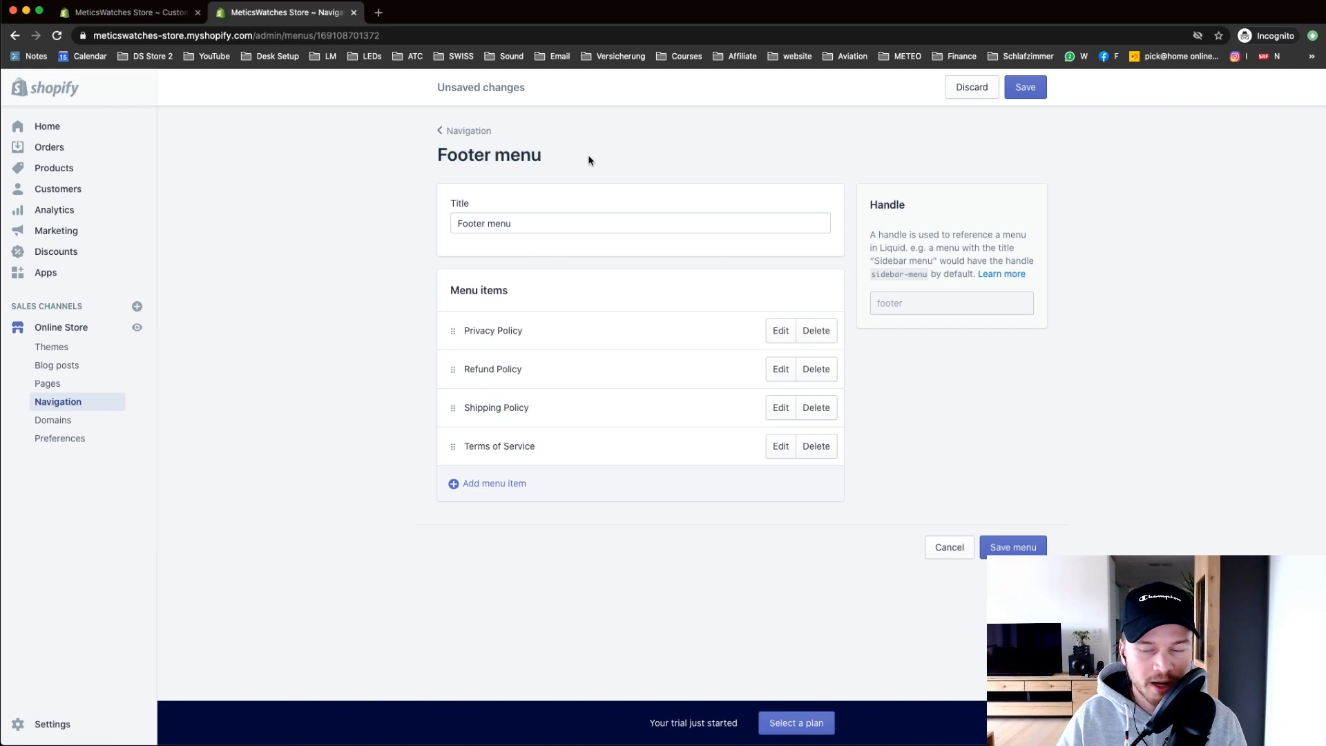
left_click(1028, 96)
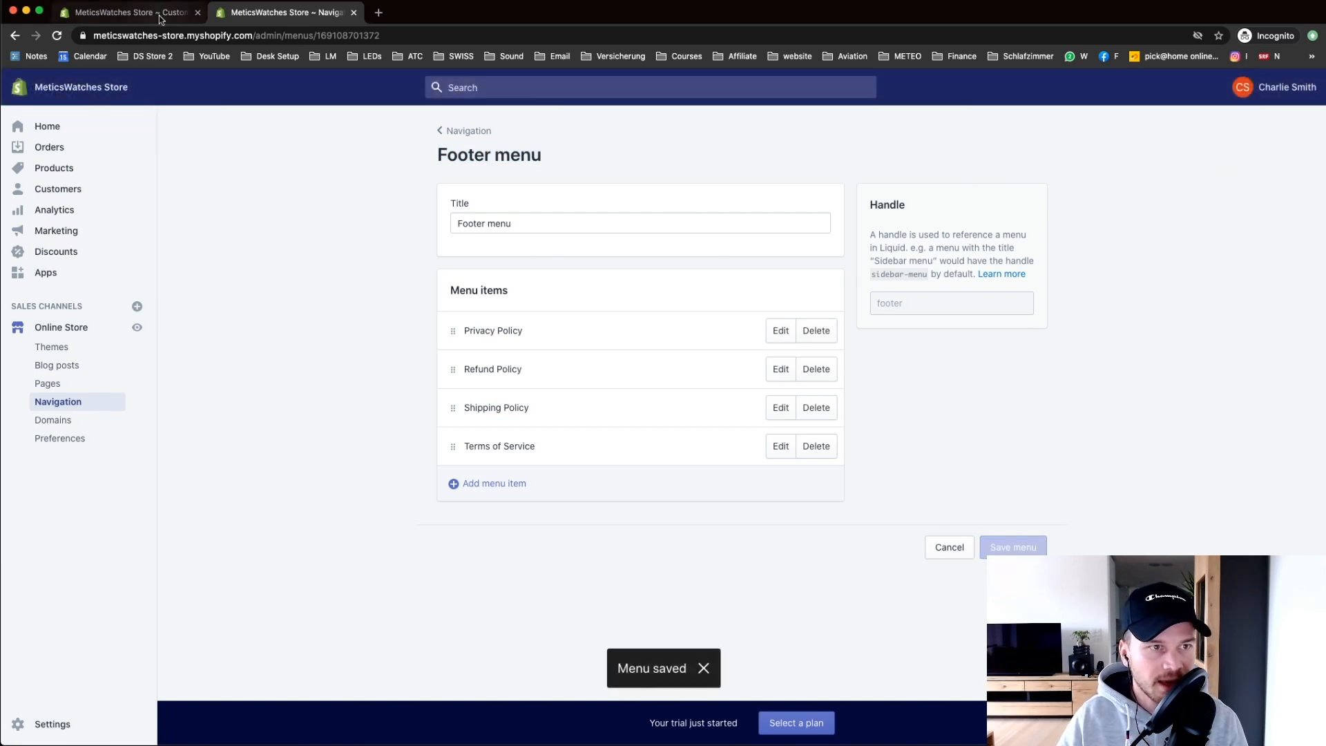
Step: Save the theme changes and reload the theme editor to refresh the preview
left_click(136, 15)
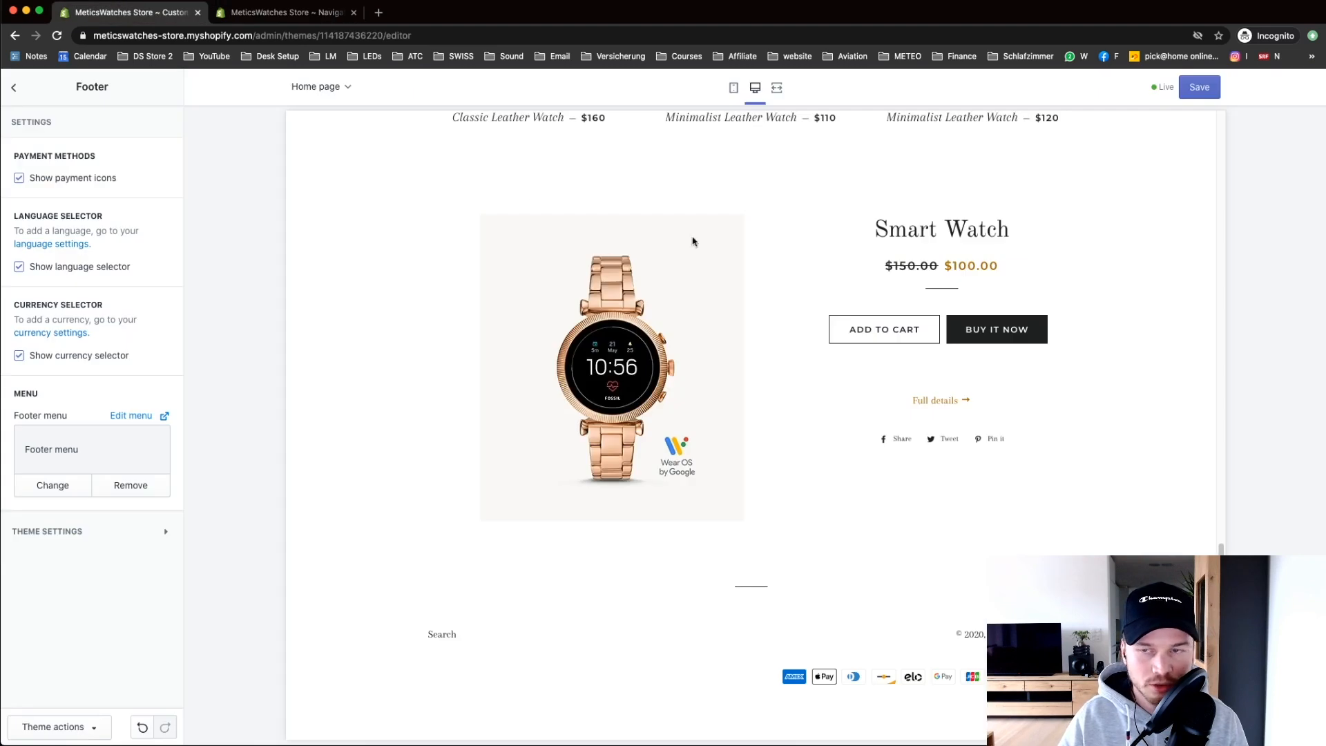
left_click(1206, 93)
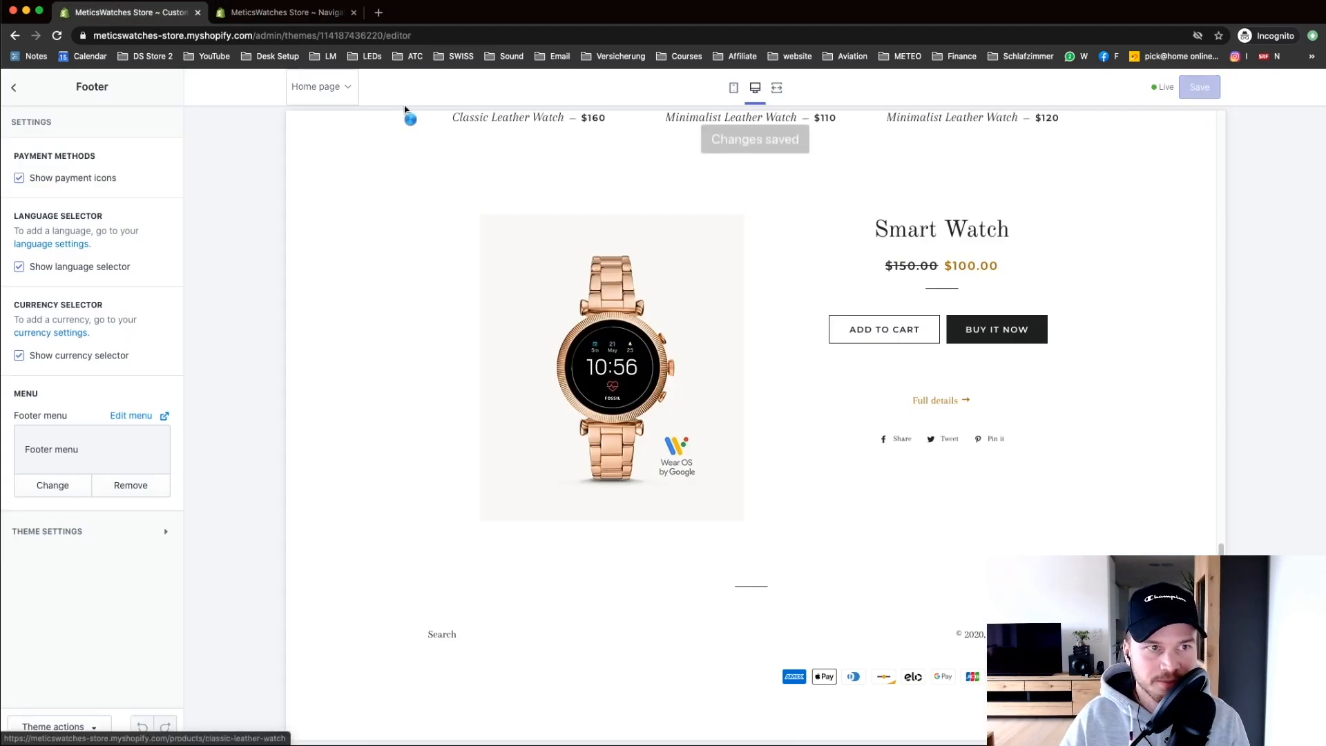
left_click(55, 35)
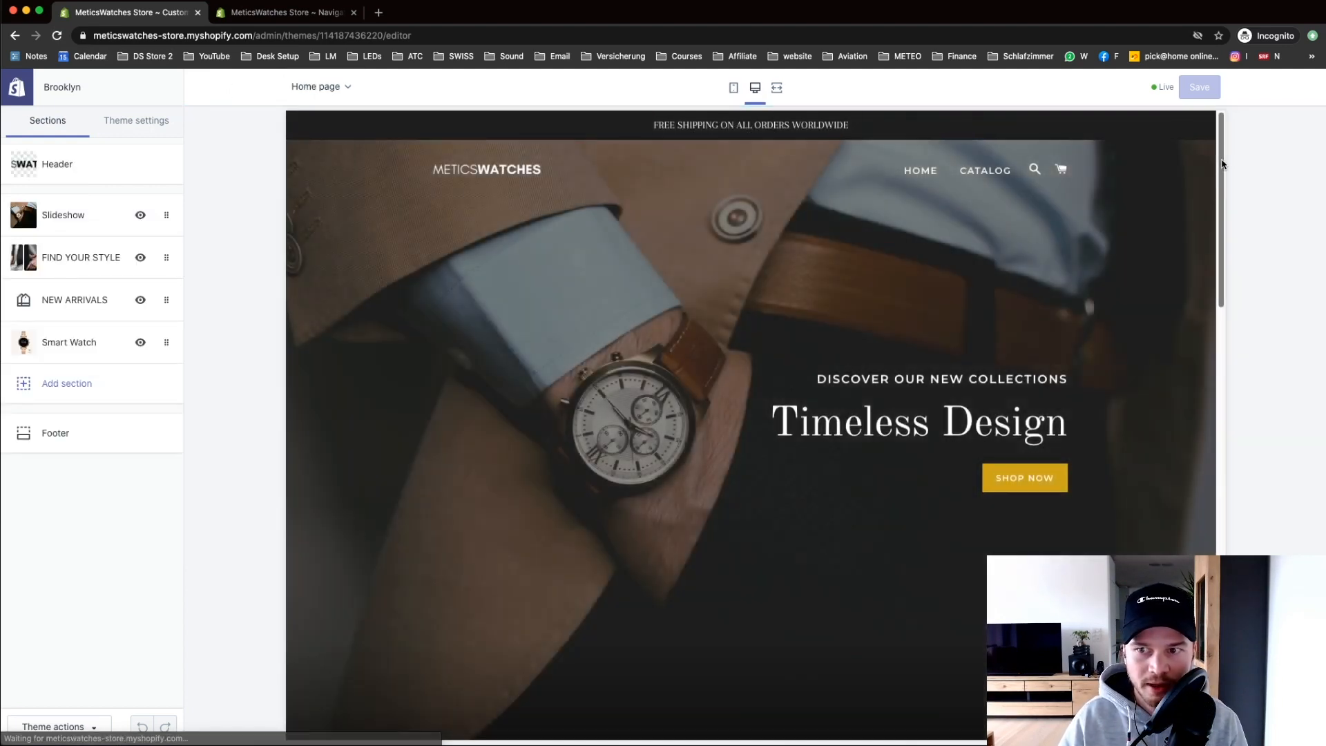
left_click_drag(1223, 164, 1221, 596)
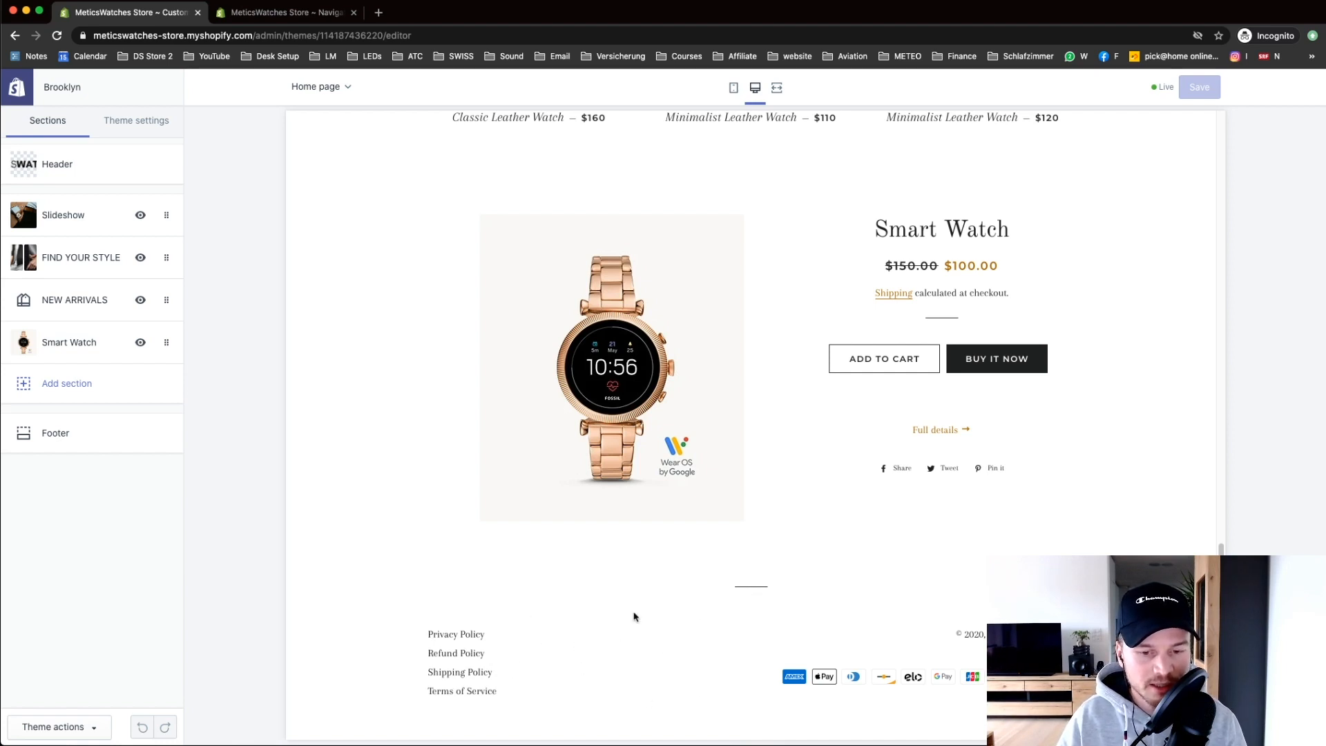
Step: In the footer's theme settings, fill the Facebook field with the example Facebook address
left_click(58, 431)
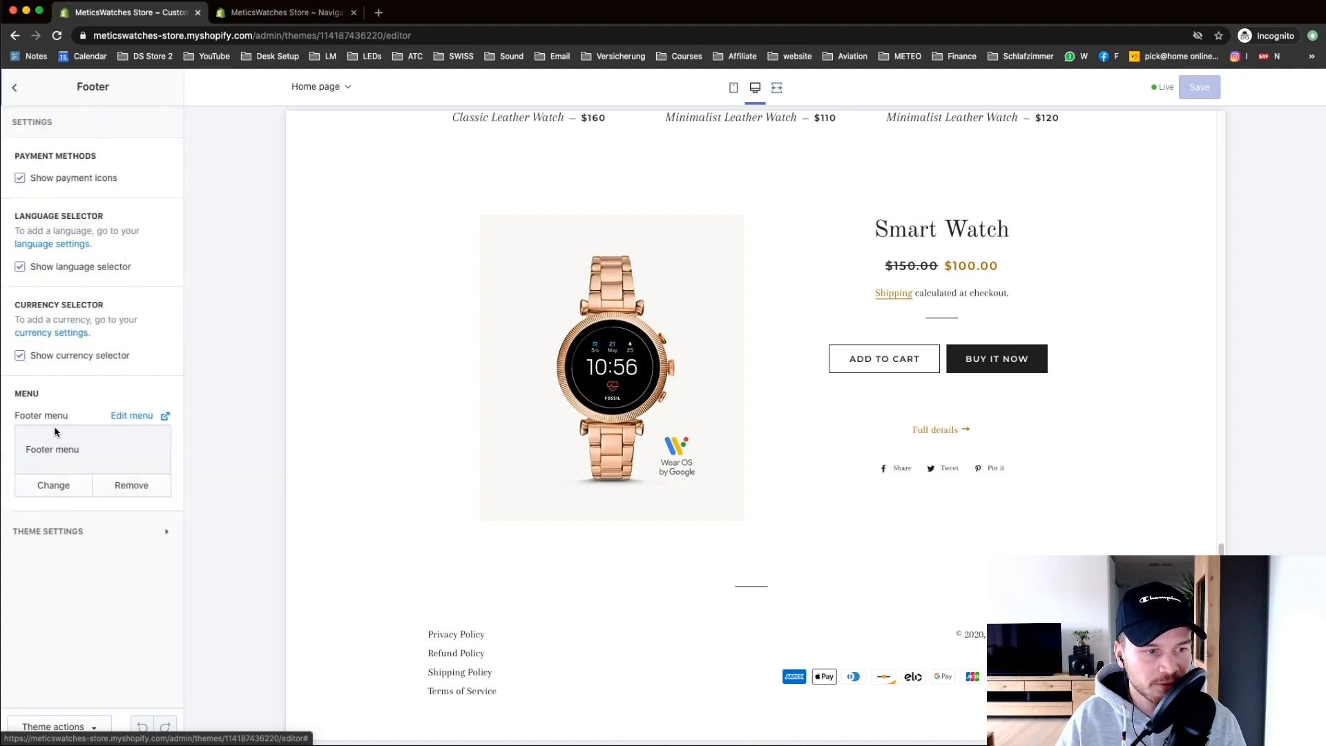
left_click(72, 533)
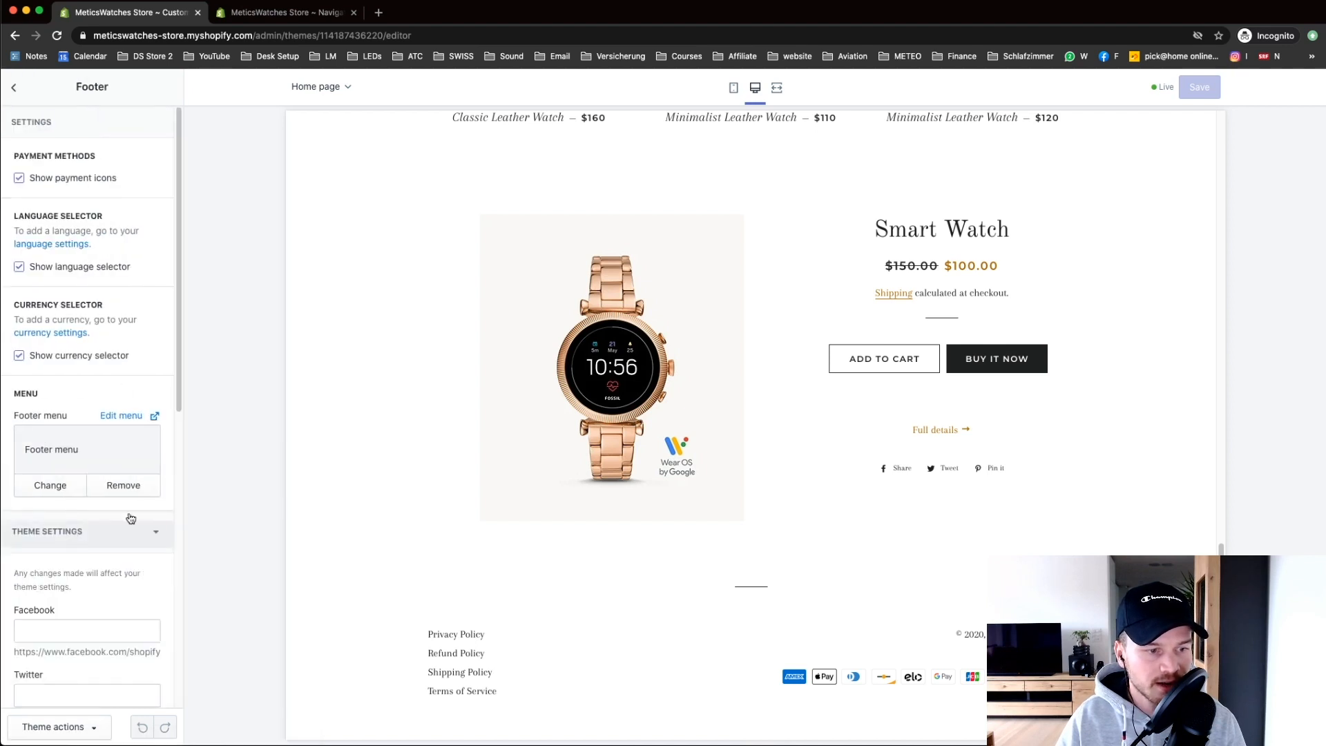
scroll(172, 382, "down", 5)
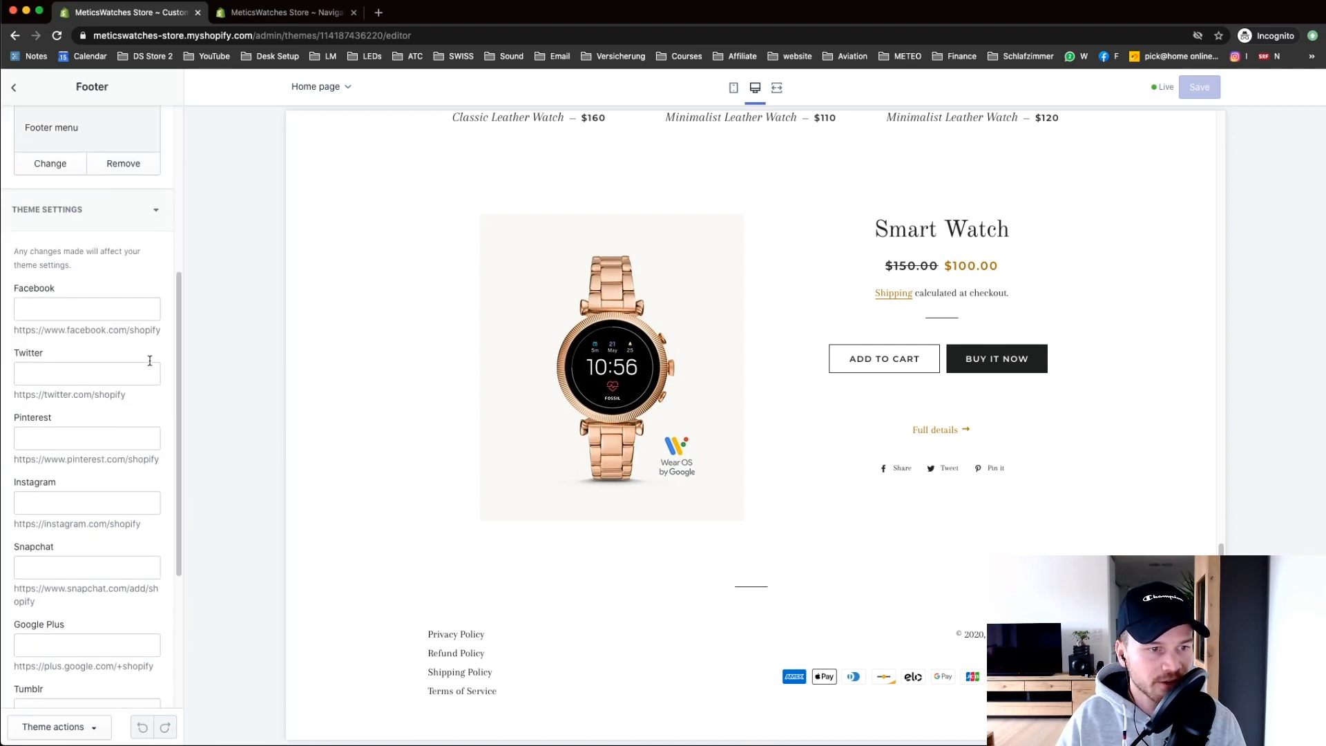
left_click_drag(159, 330, 4, 338)
key("super+c")
left_click(69, 309)
key("super+v")
Step: Fill the Twitter and Instagram fields with their example addresses, then return to the Footer menu
left_click_drag(126, 394, 21, 394)
key("super+c")
left_click(76, 374)
key("super+v")
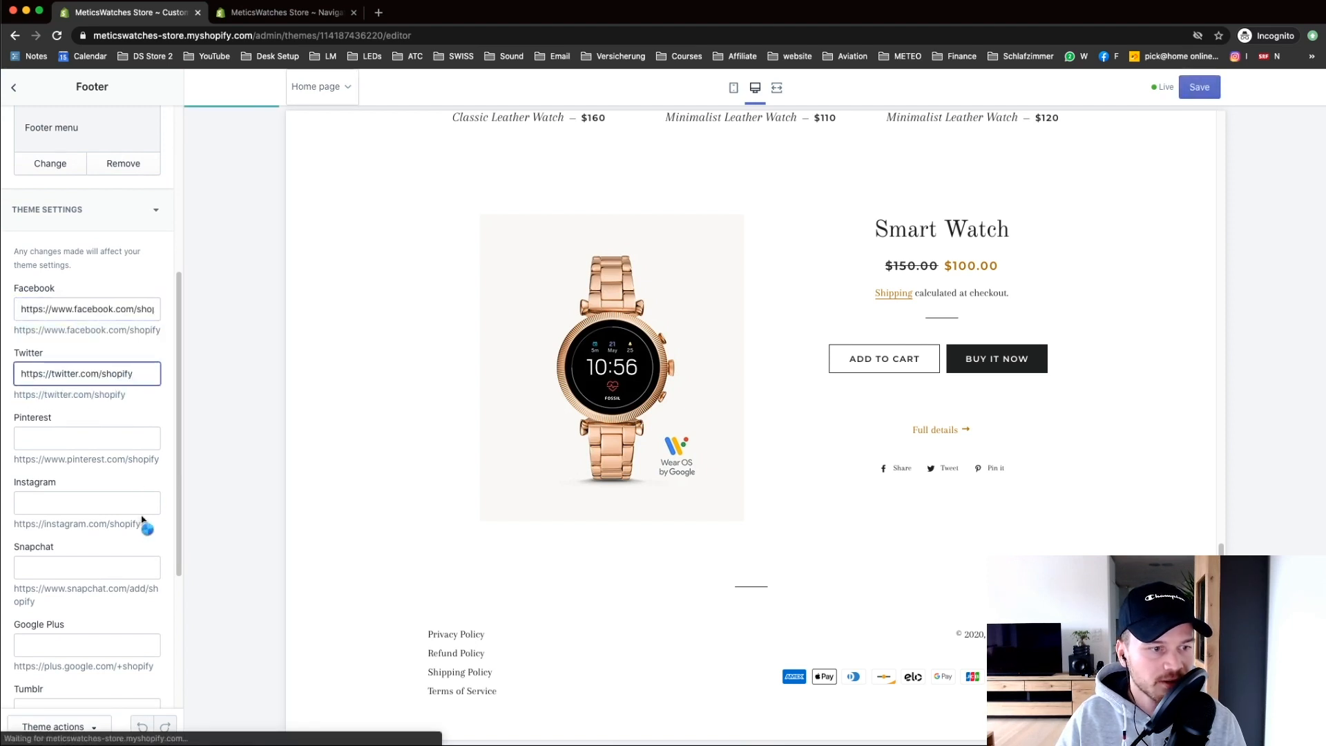
left_click_drag(141, 525, 13, 527)
key("super+c")
left_click(28, 503)
key("super+v")
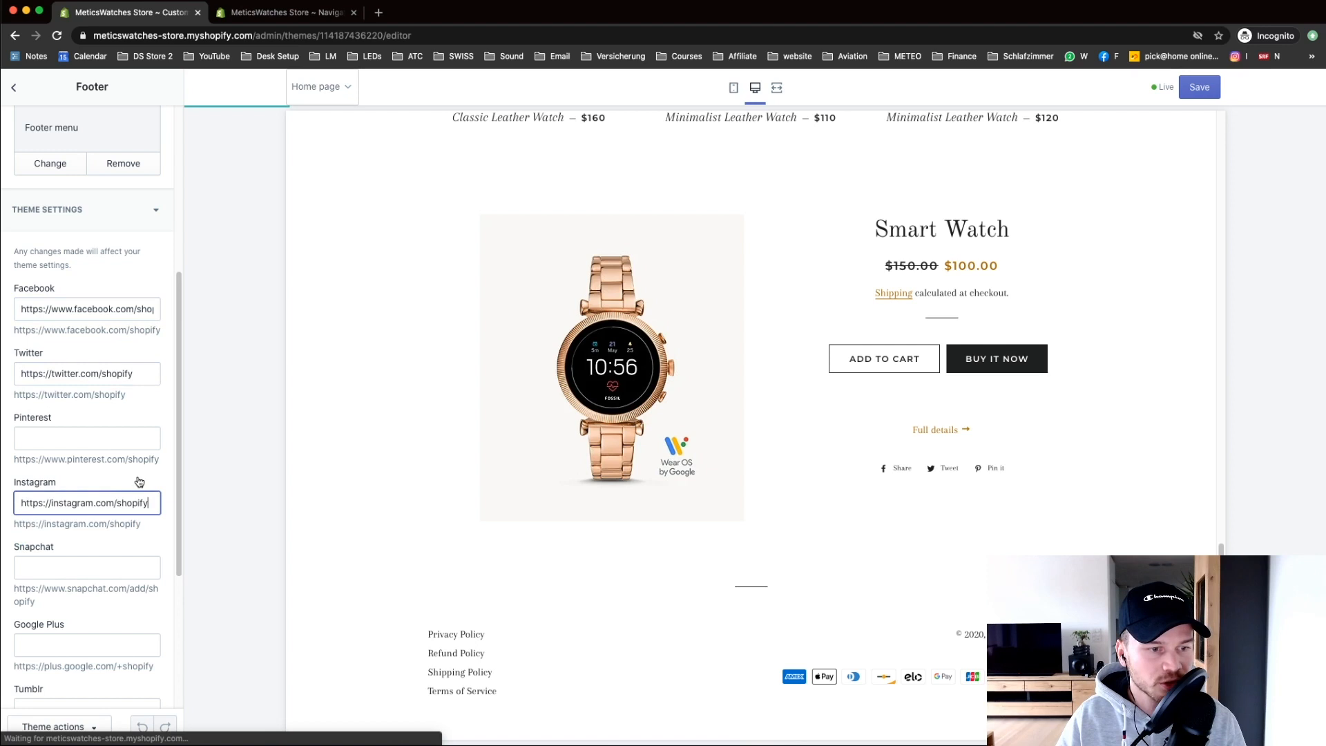
left_click(620, 627)
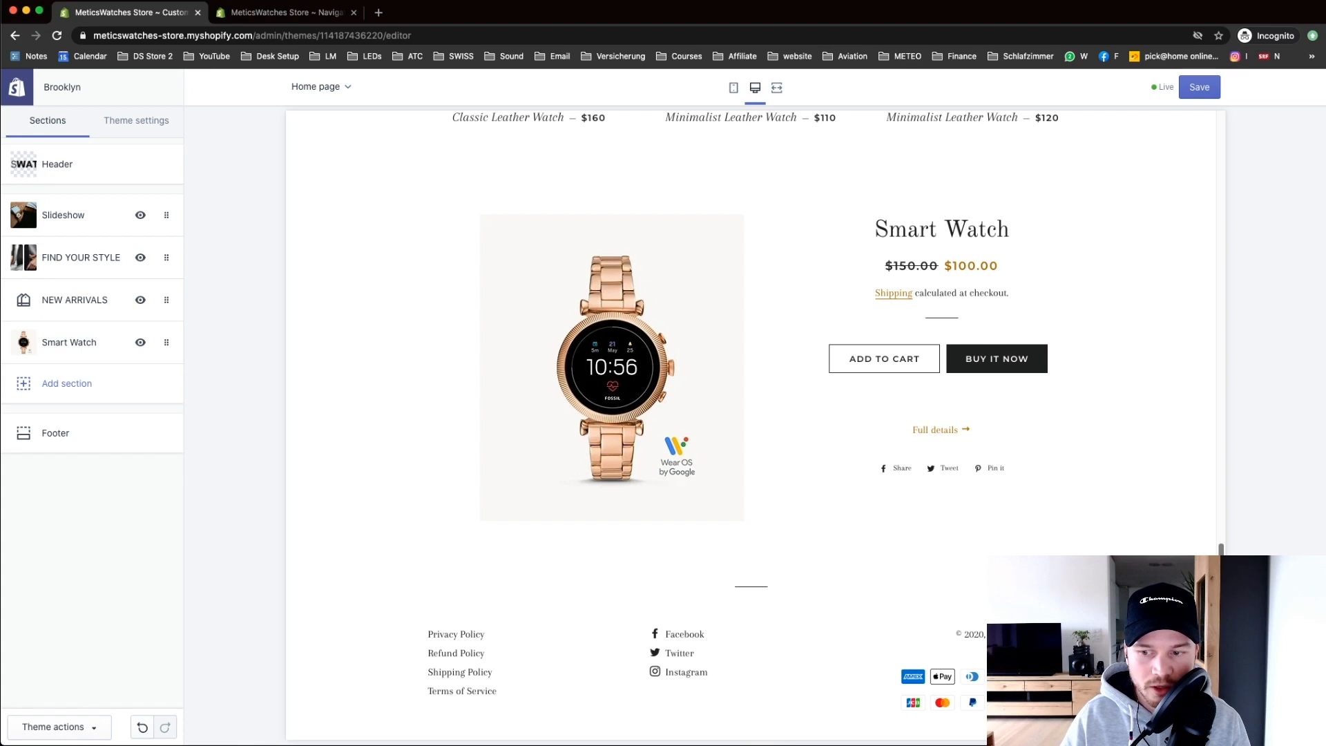
left_click_drag(1221, 582, 1214, 159)
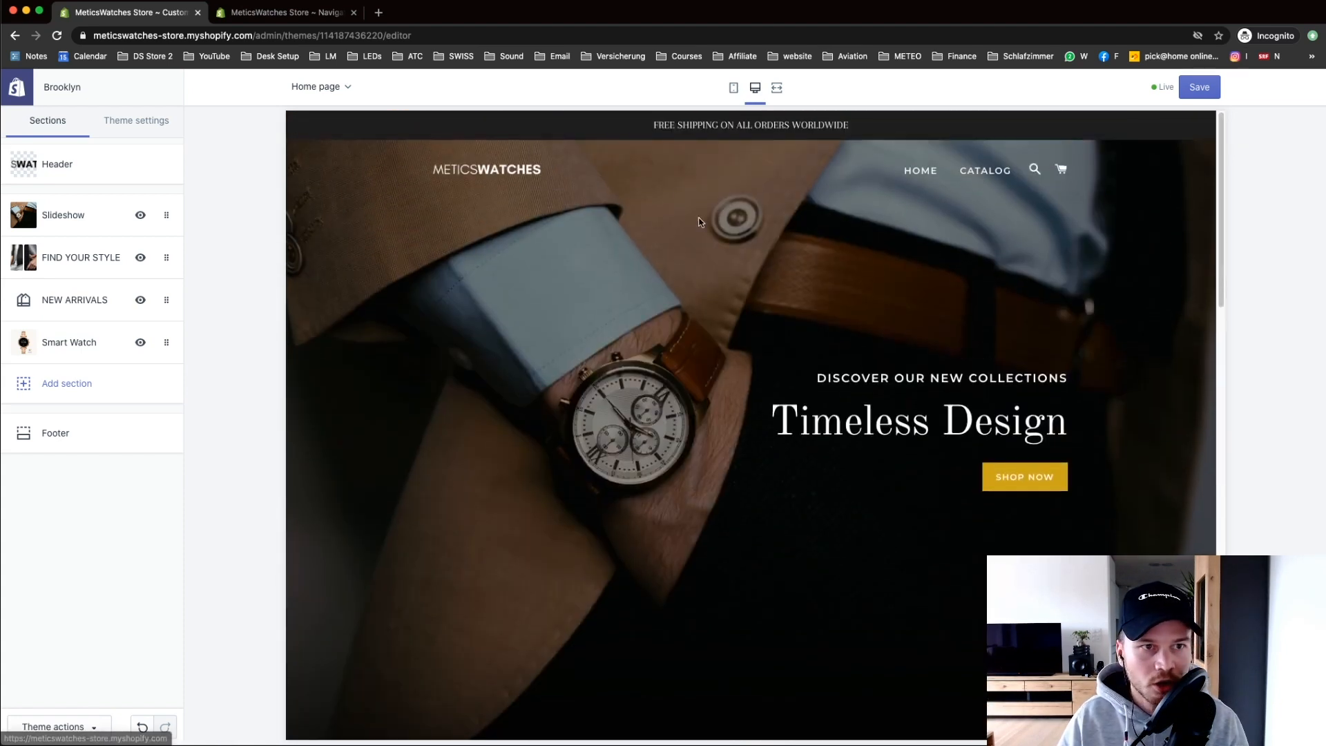
left_click(284, 13)
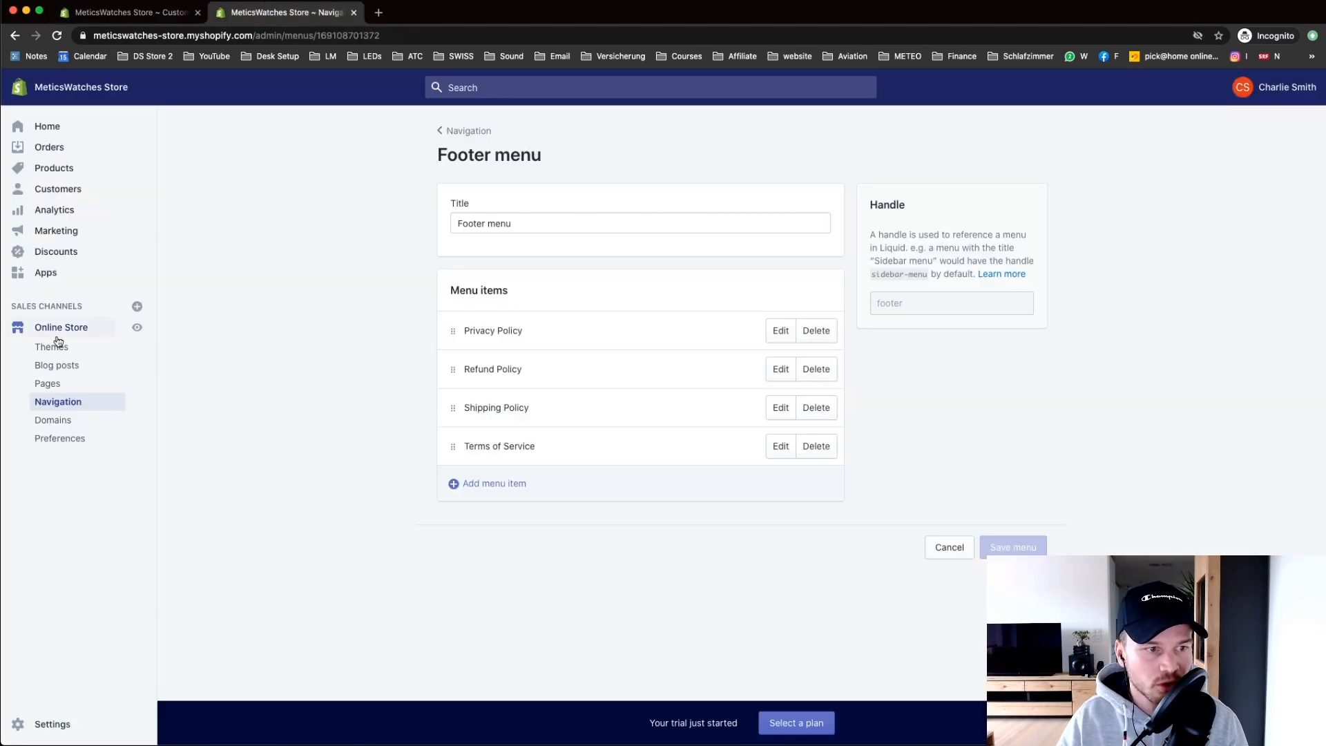
Step: Open the Main menu and add the MENS collection as a menu item
left_click(54, 406)
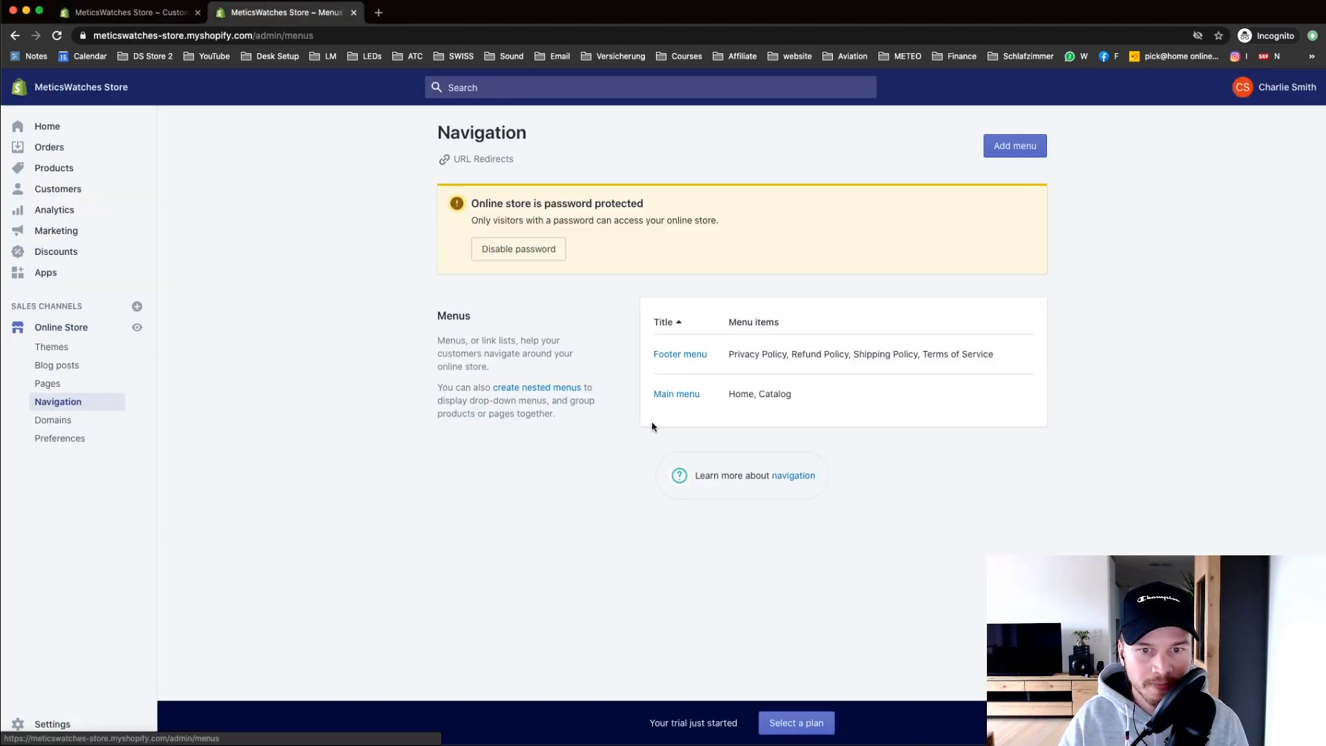
left_click(665, 395)
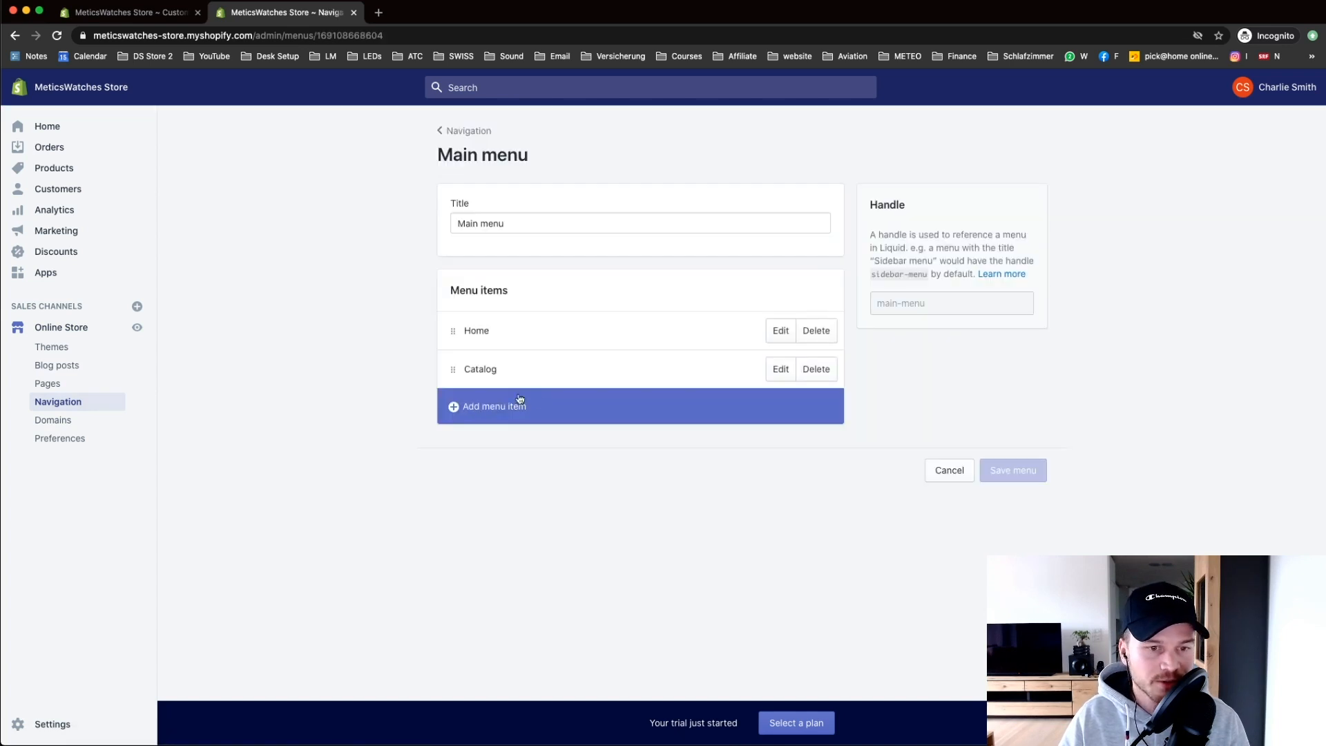
left_click(487, 413)
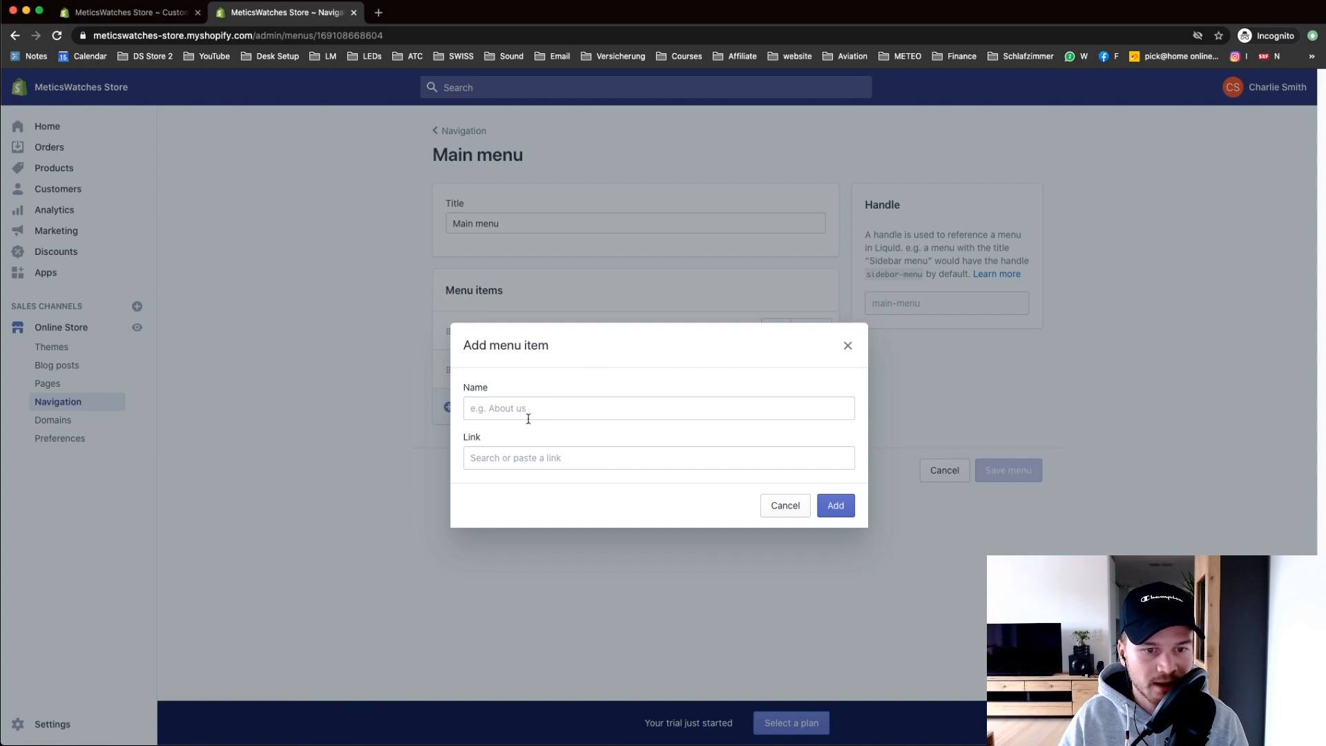
left_click(528, 458)
scroll(522, 366, "down", 1)
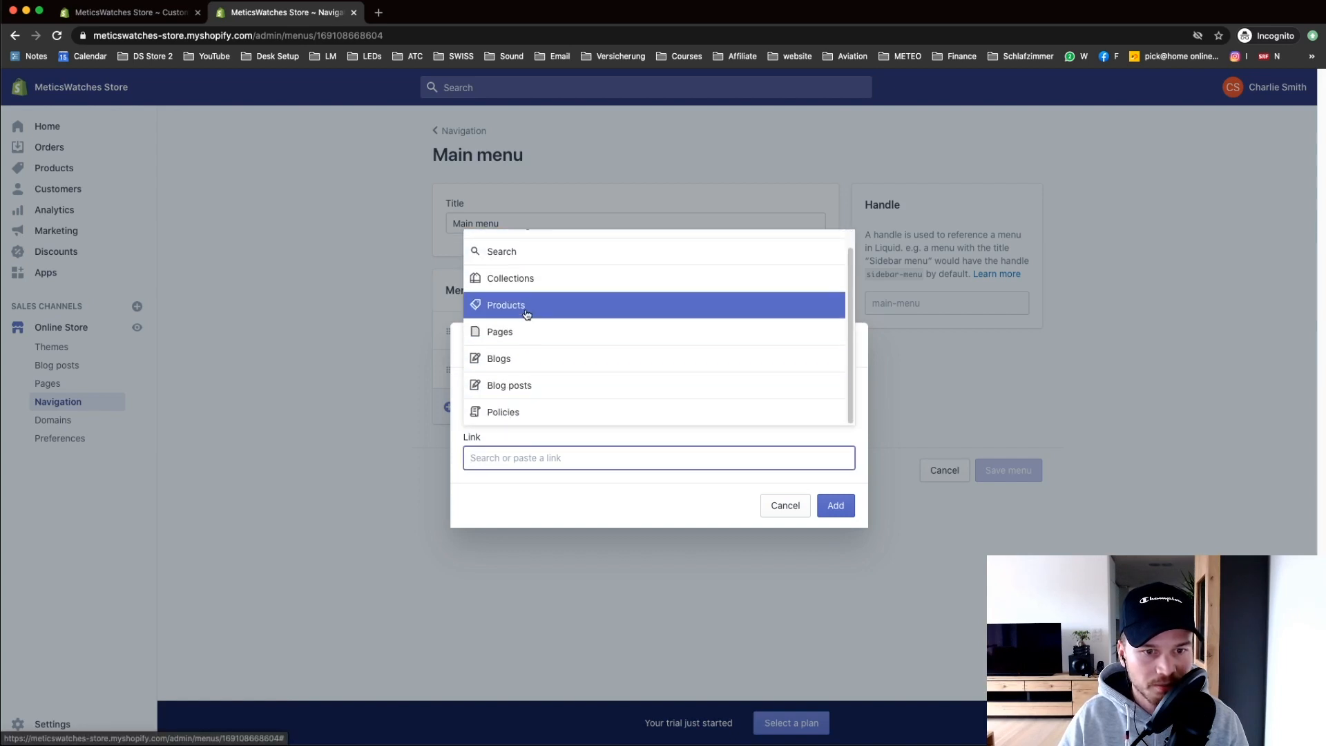
left_click(525, 279)
left_click(611, 363)
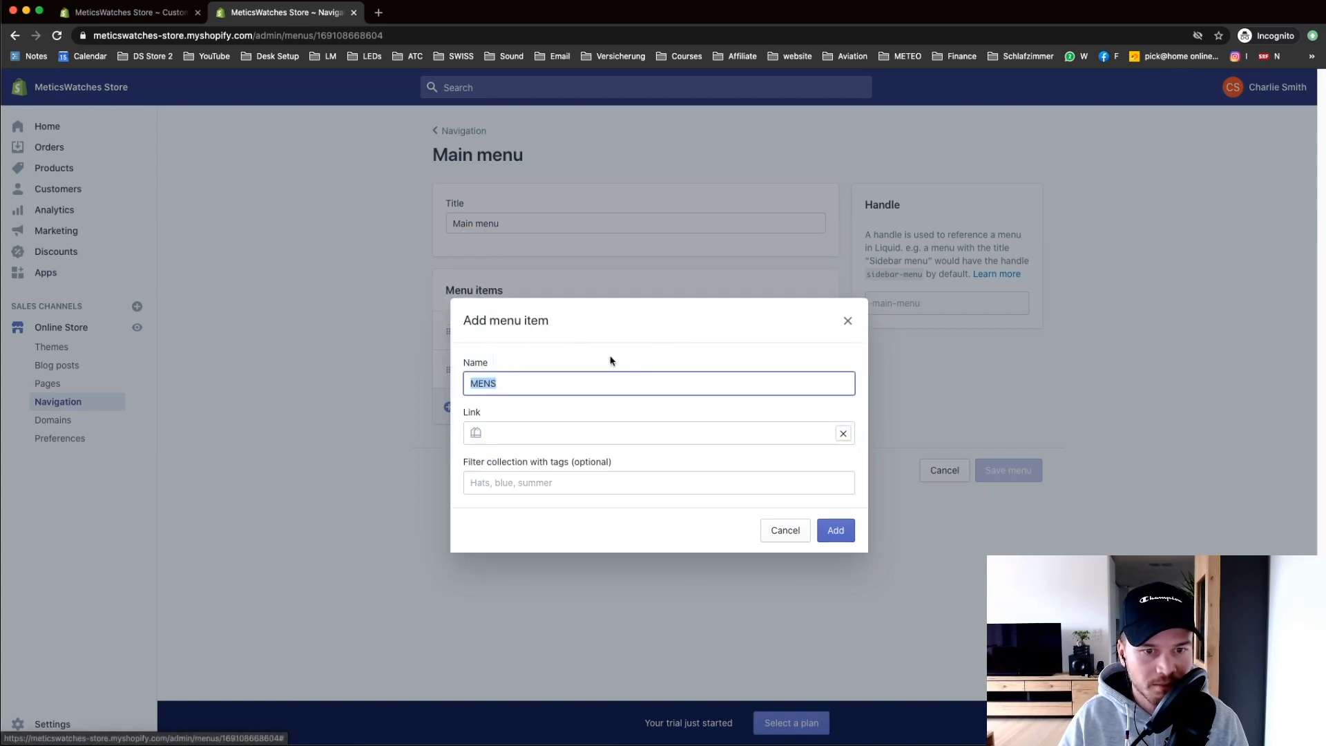
left_click(824, 526)
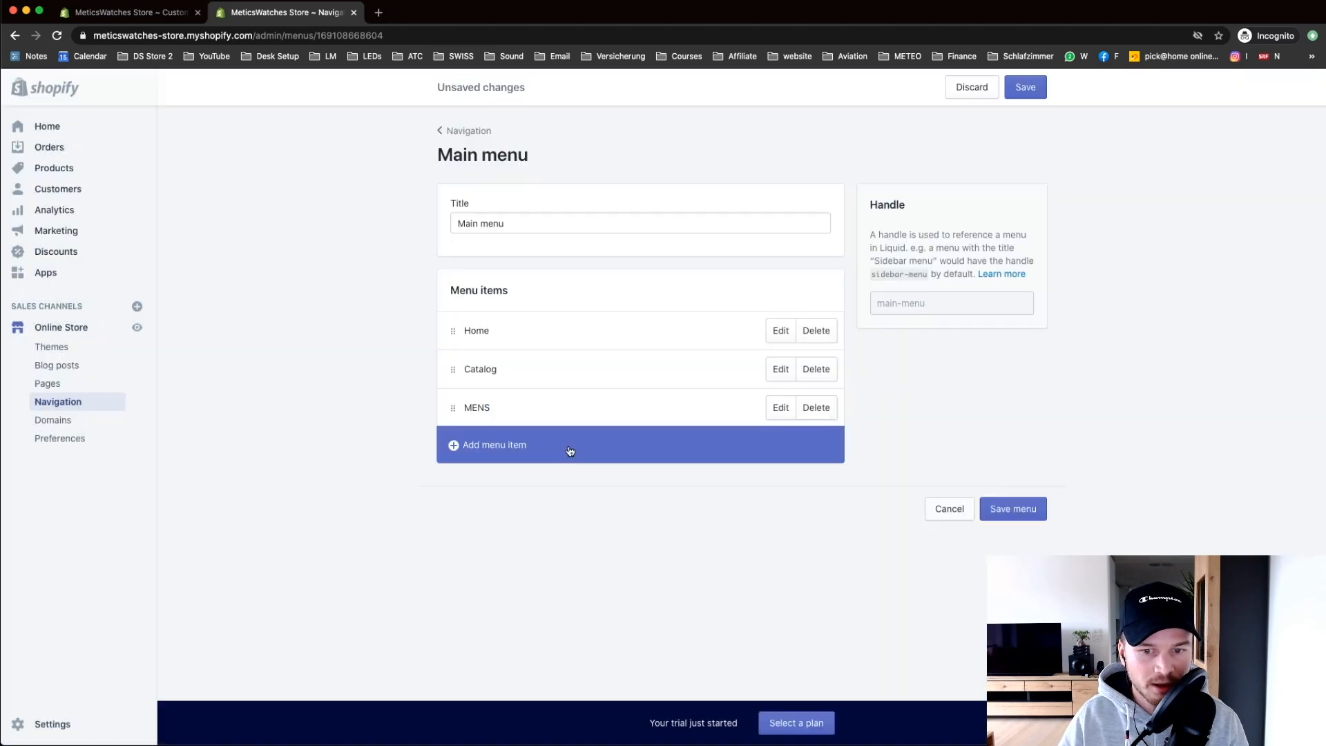
Step: Add the WOMENS collection as a Main menu item
left_click(568, 449)
left_click(515, 458)
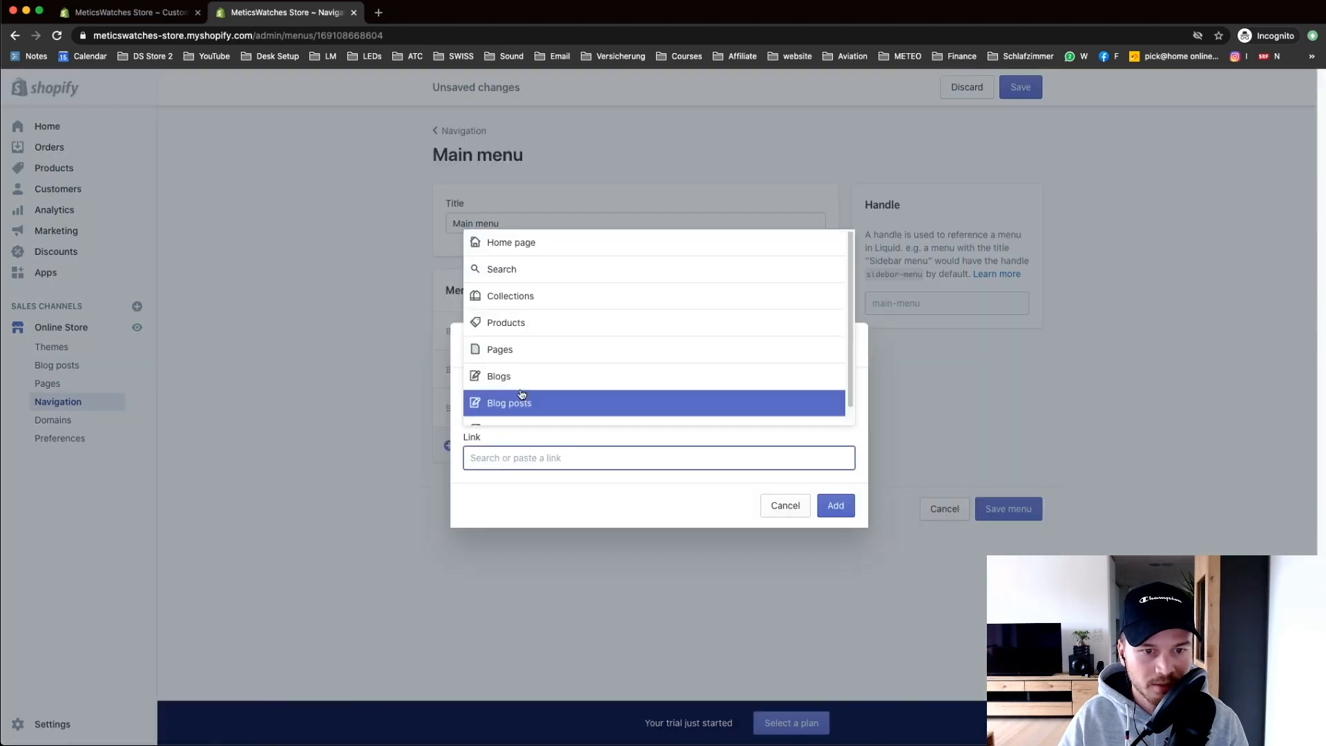
left_click(523, 296)
left_click(525, 409)
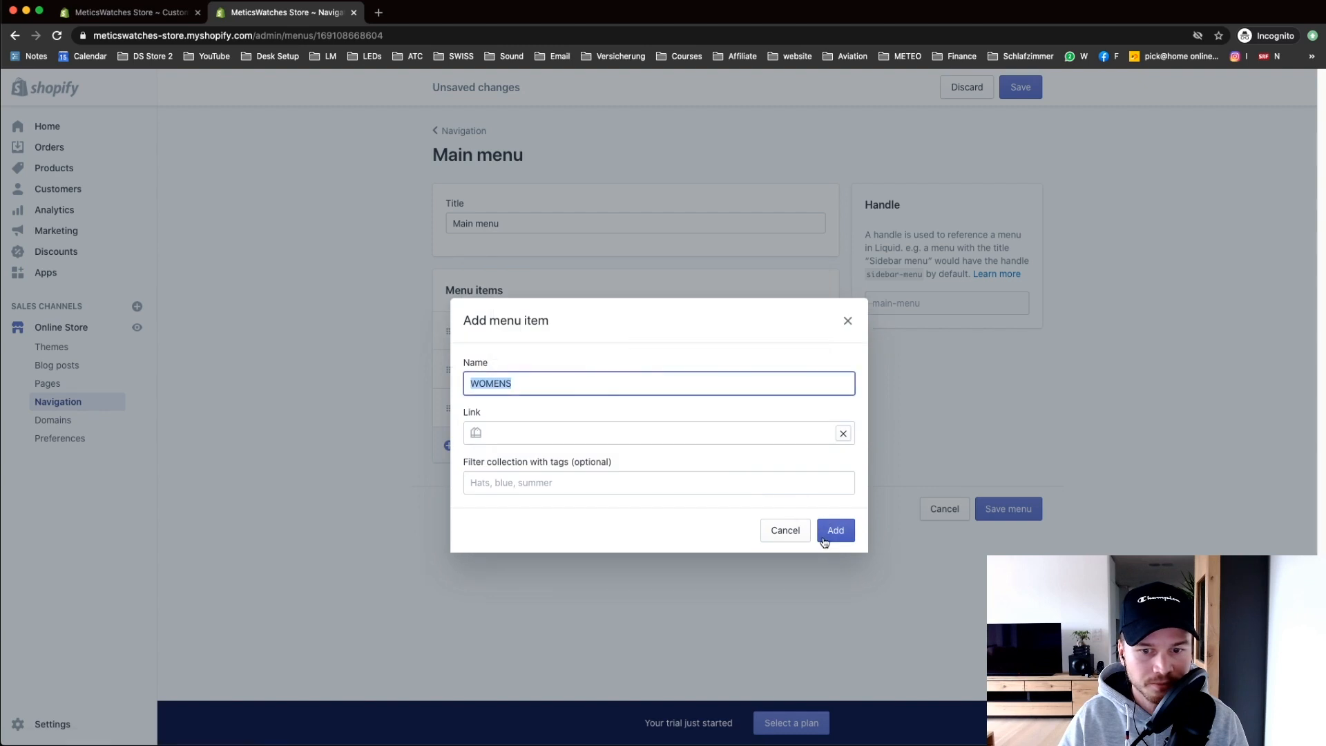
left_click(831, 536)
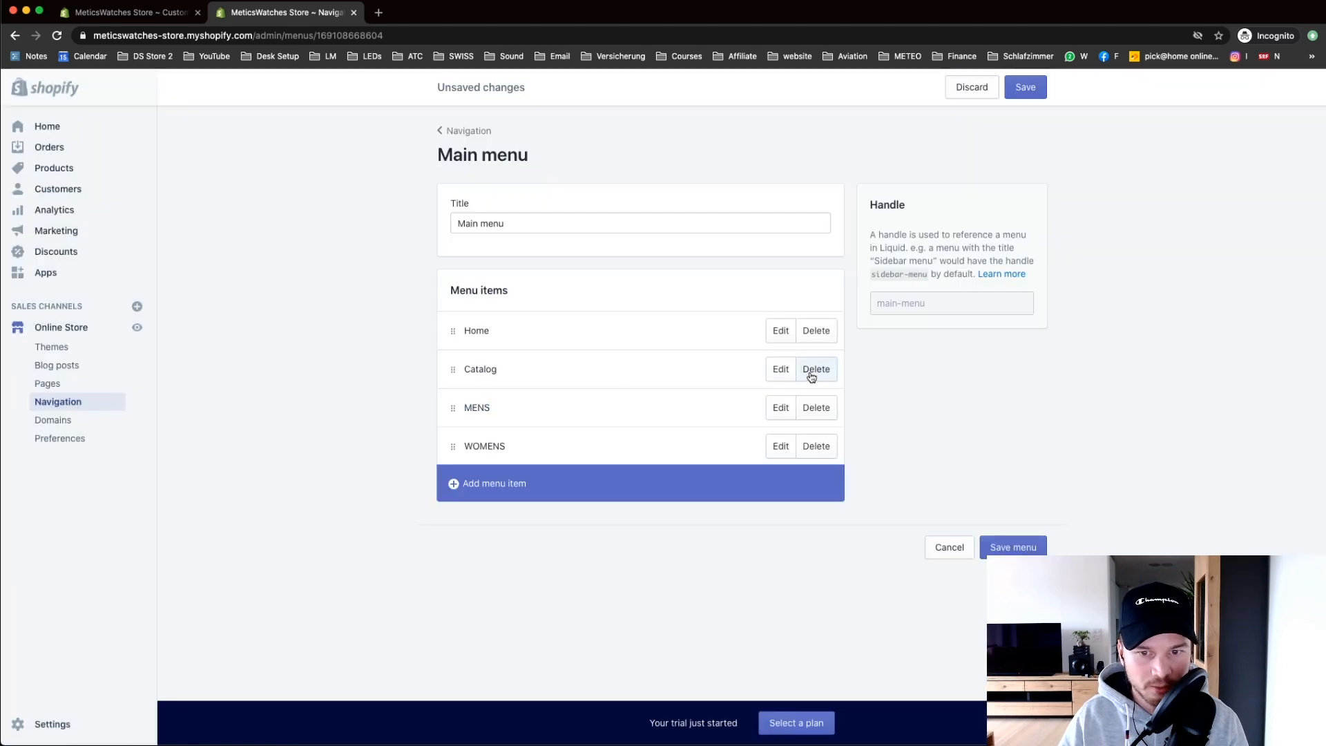
Step: Remove the Home item and save the Main menu
left_click(815, 332)
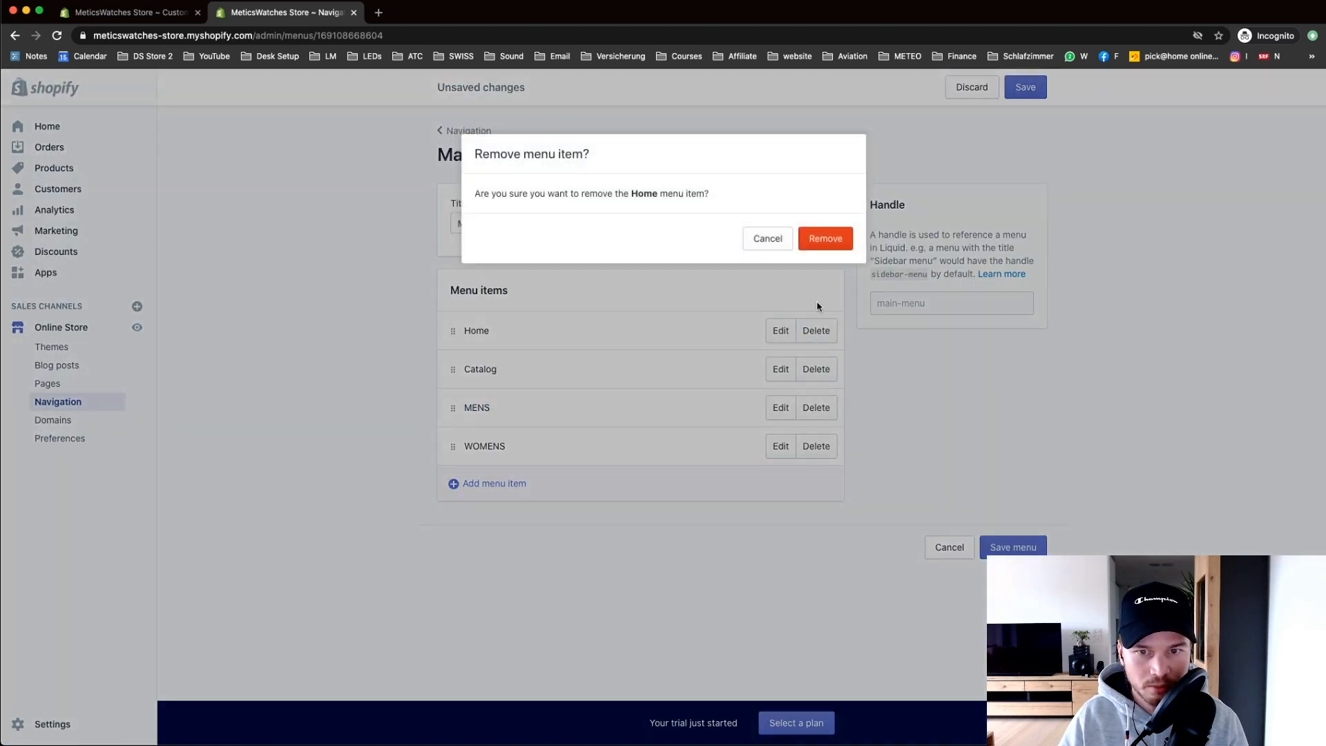
left_click(818, 240)
left_click(1020, 509)
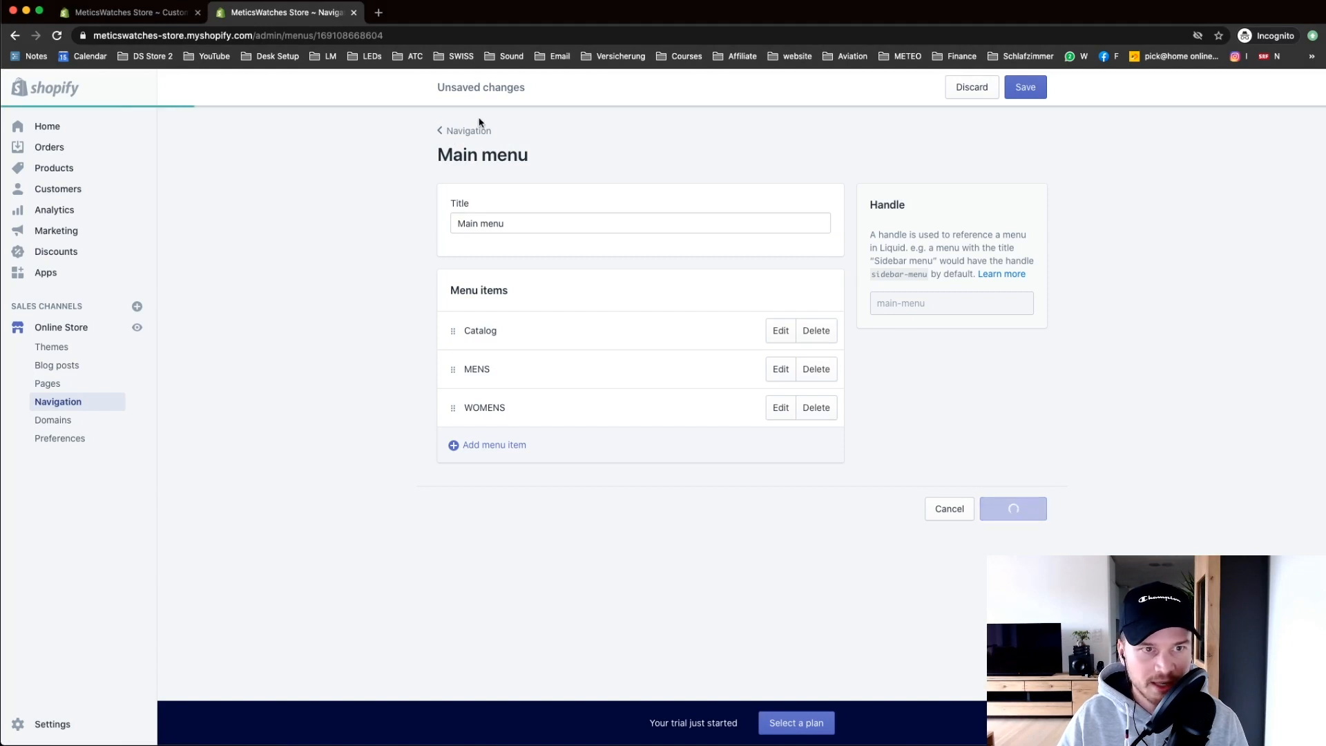
left_click(109, 20)
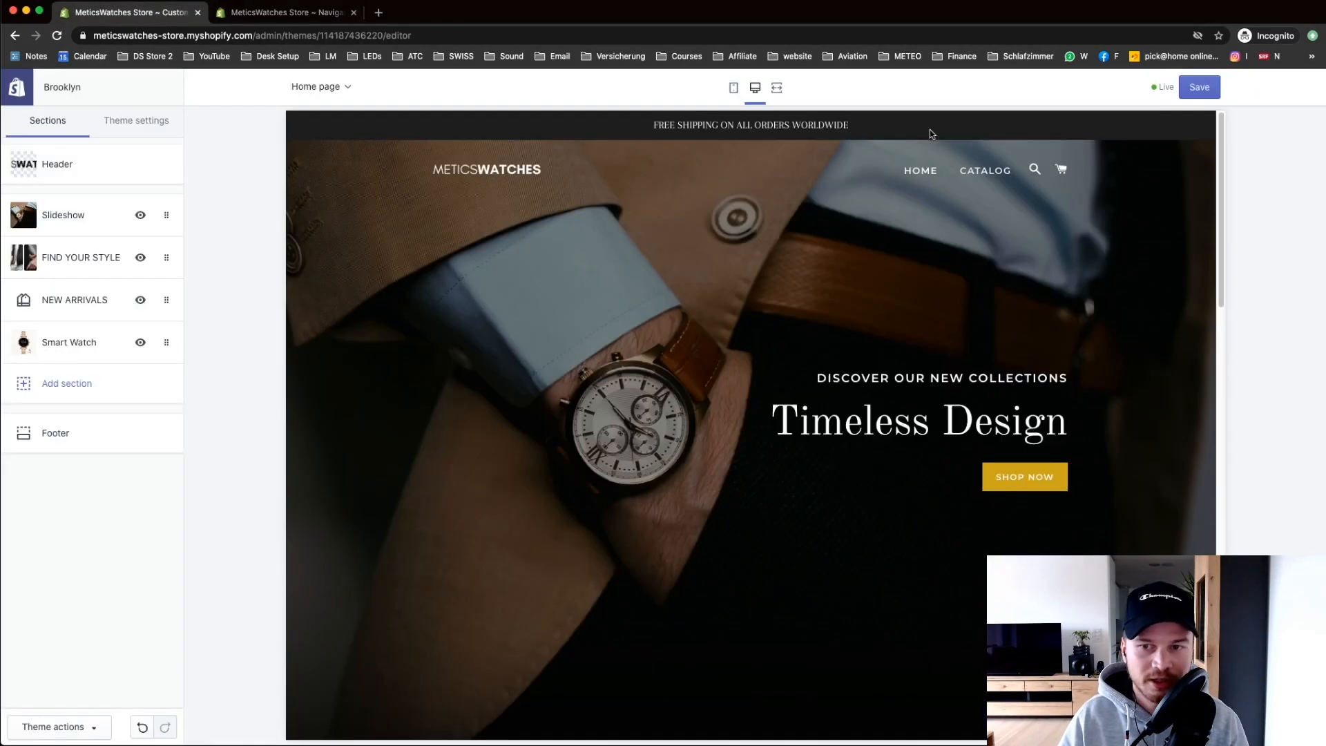
left_click(288, 17)
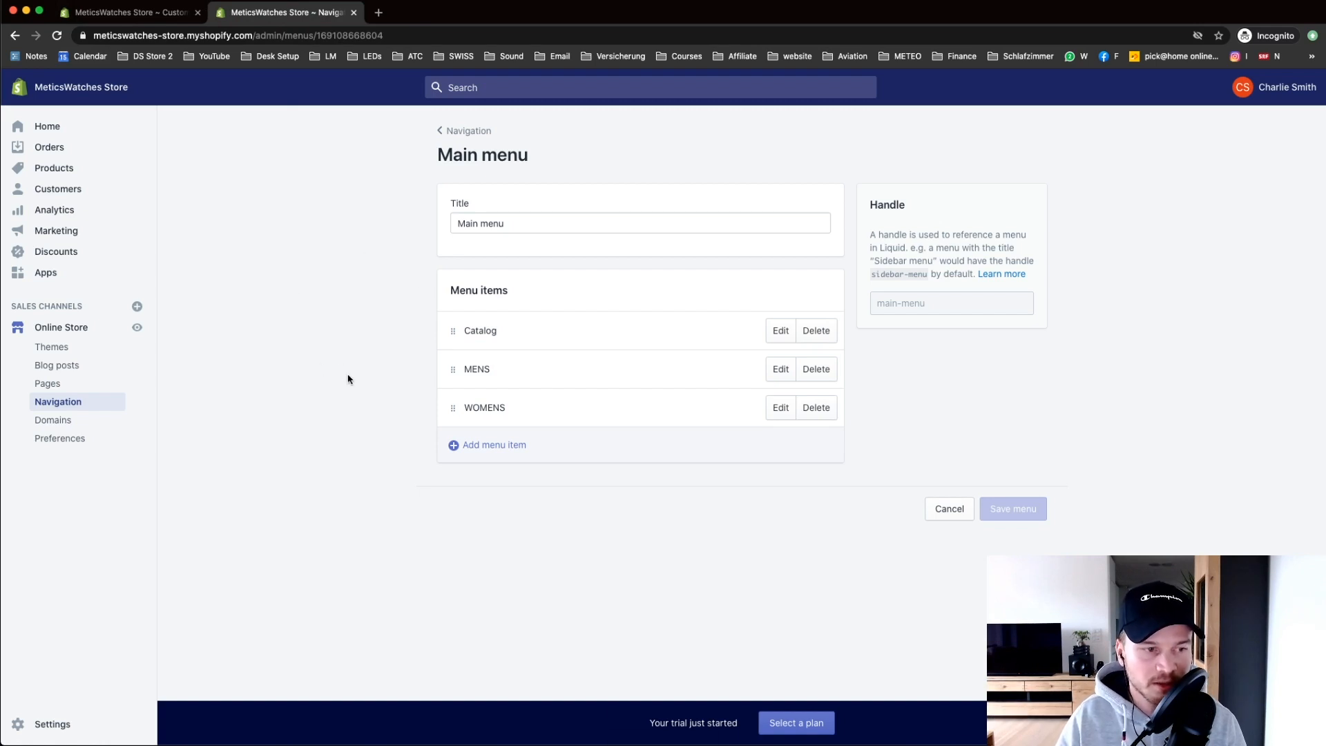
Step: Create a new page titled 'Contact us' with the text "We'll get back to you ASAP."
left_click(42, 391)
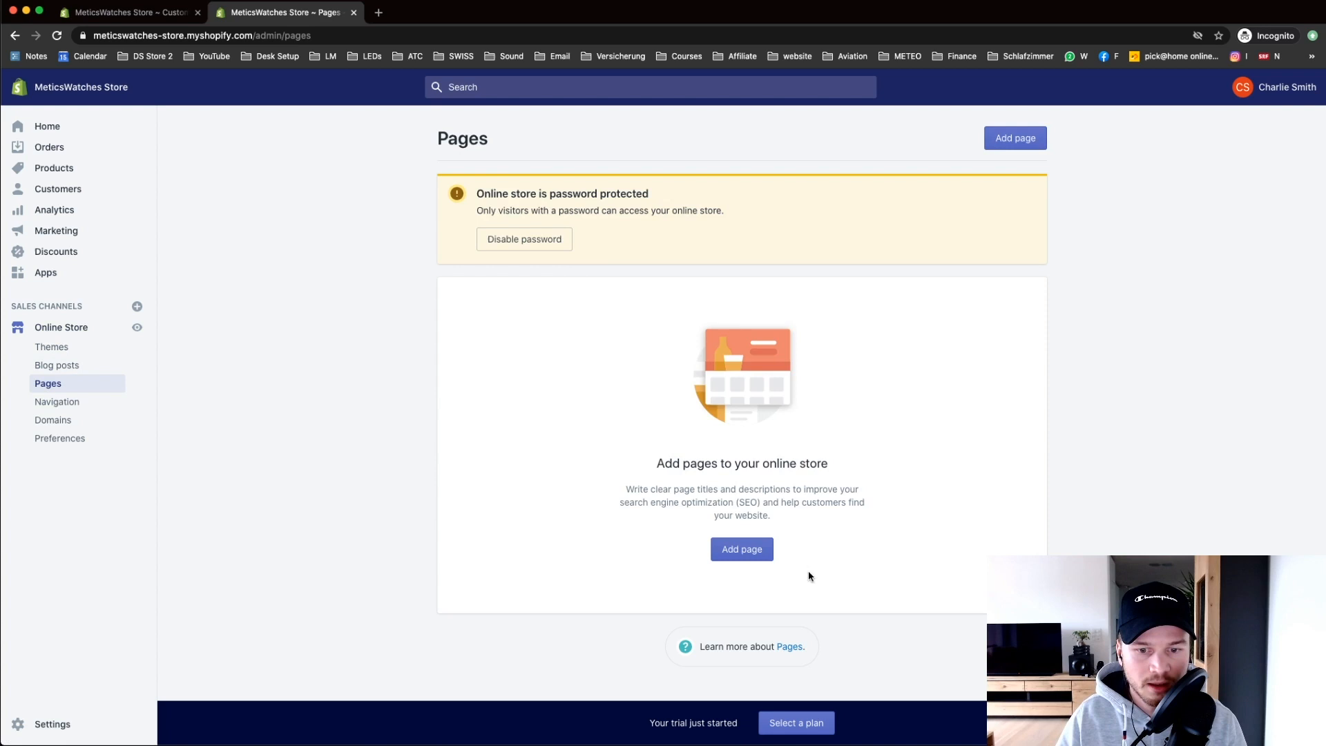
left_click(753, 552)
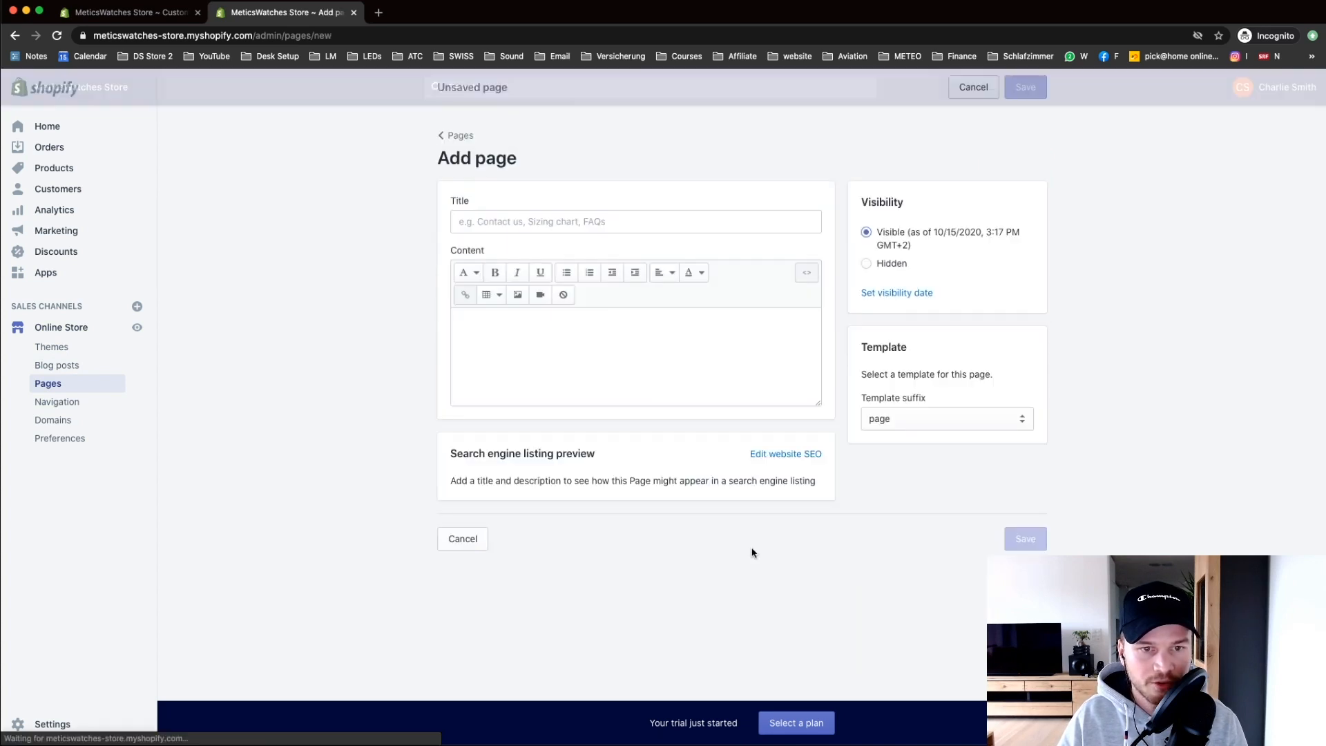
left_click(503, 217)
type("Con")
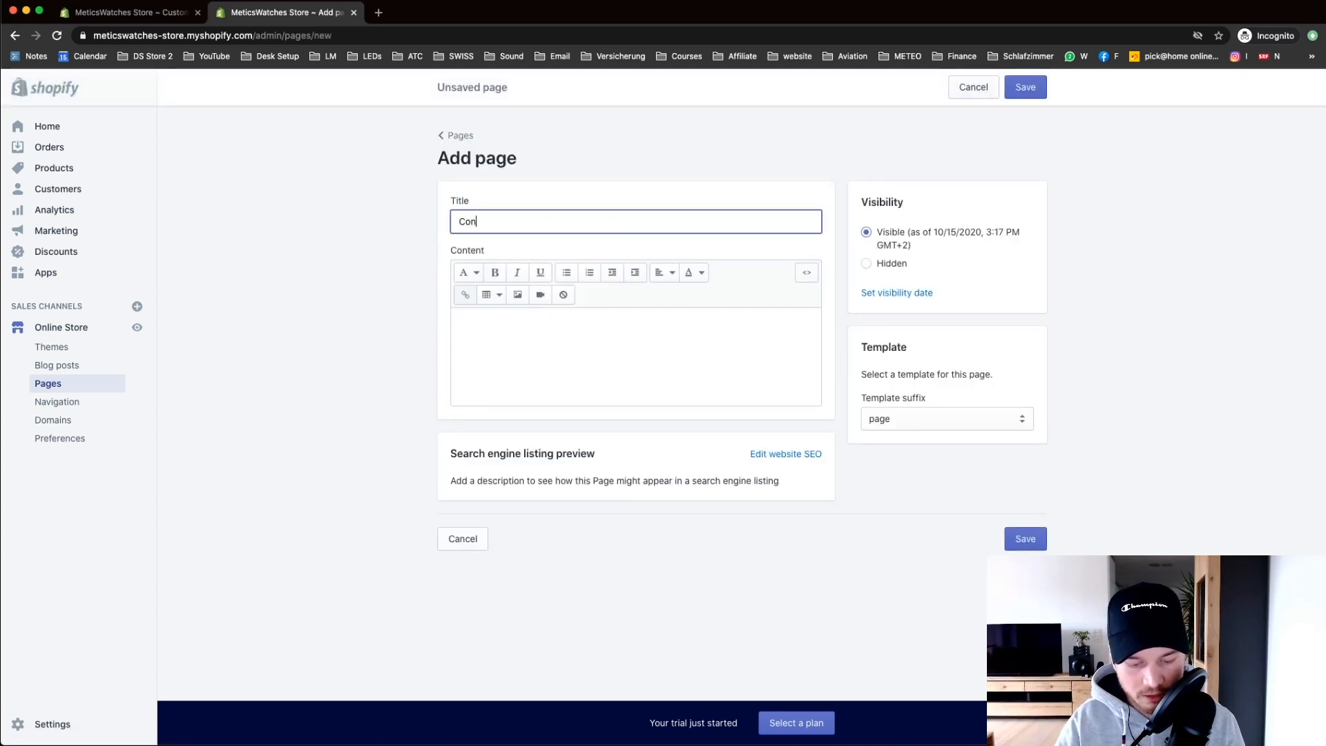
type("tact us")
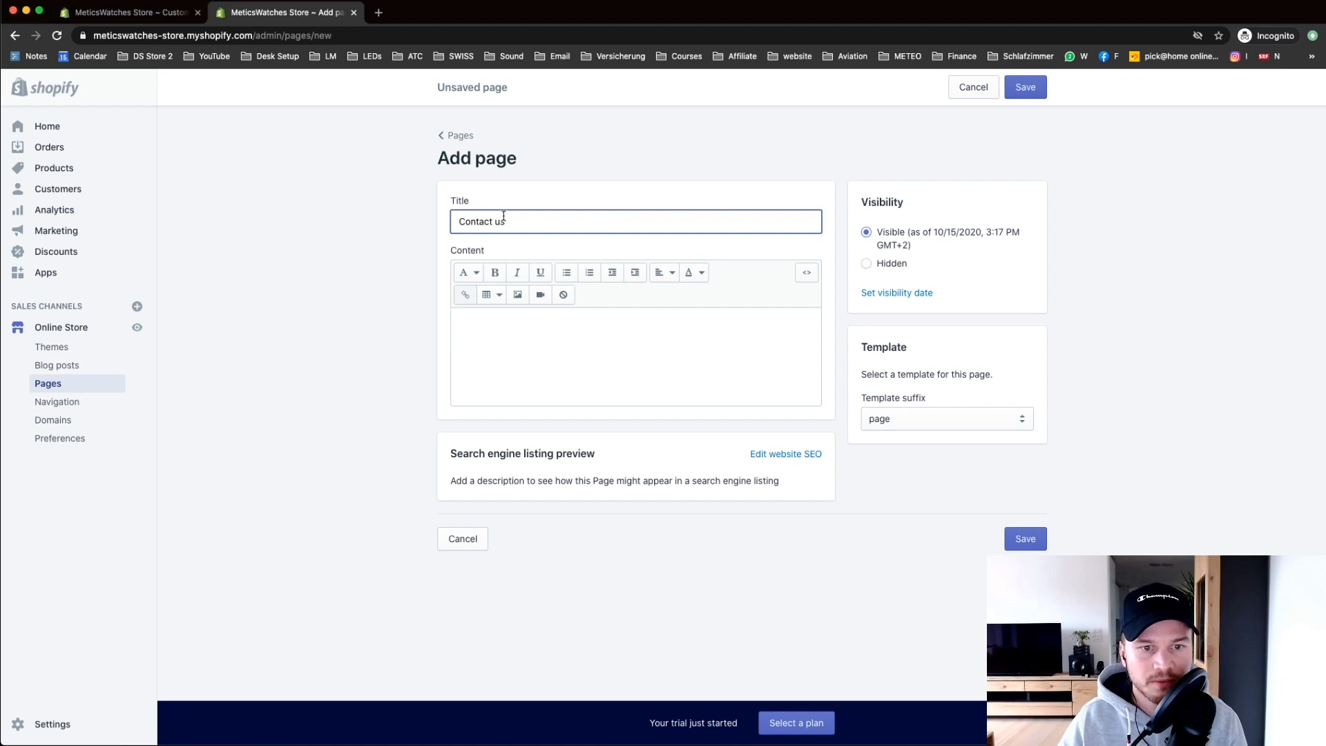
left_click(545, 340)
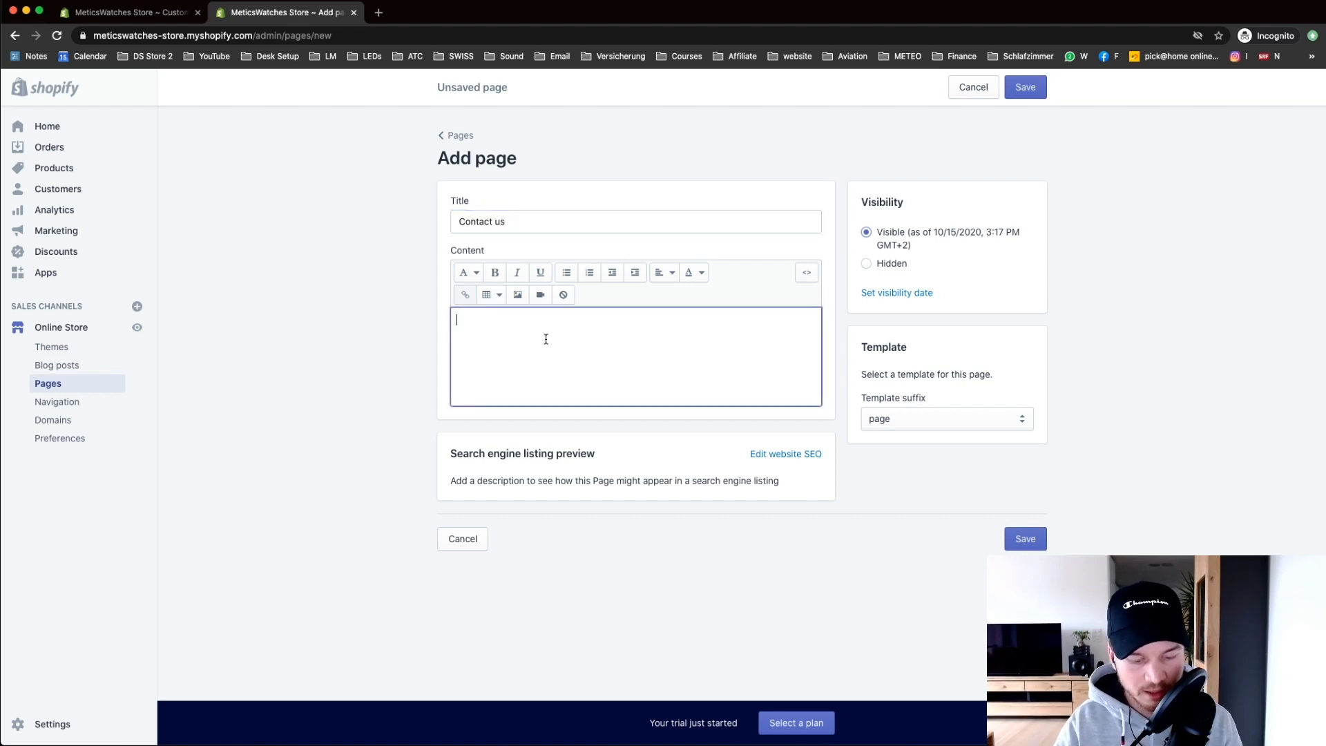
type("We'll get back to ")
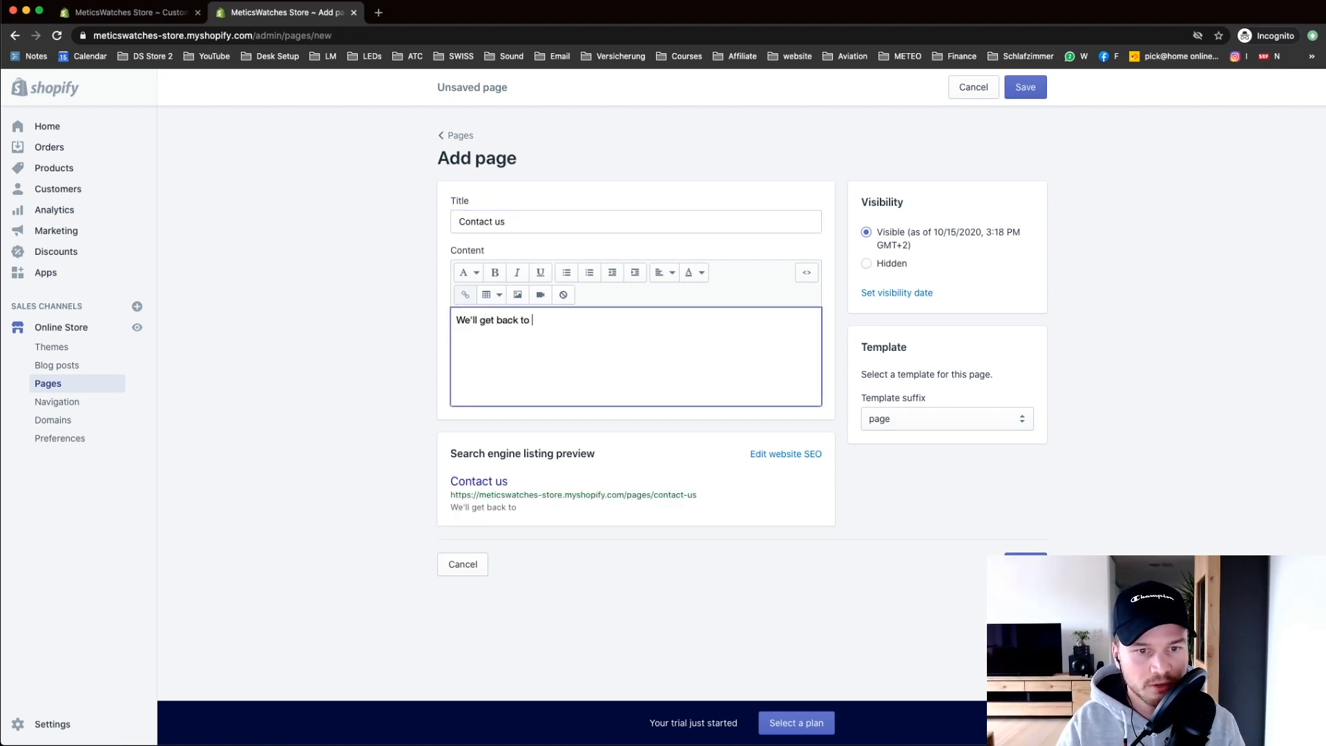
type("you SAA")
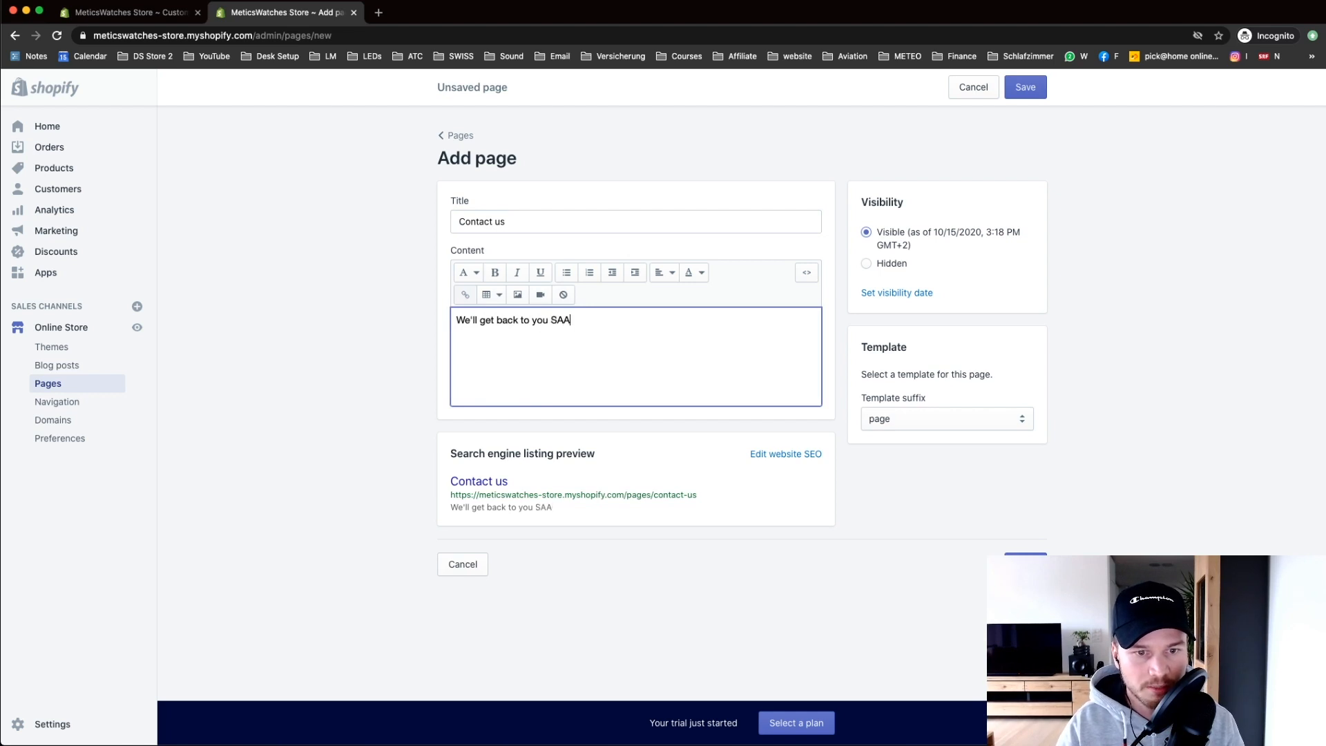
key("BackSpace")
key("BackSpace")
key("BackSpace")
type("ASAP.")
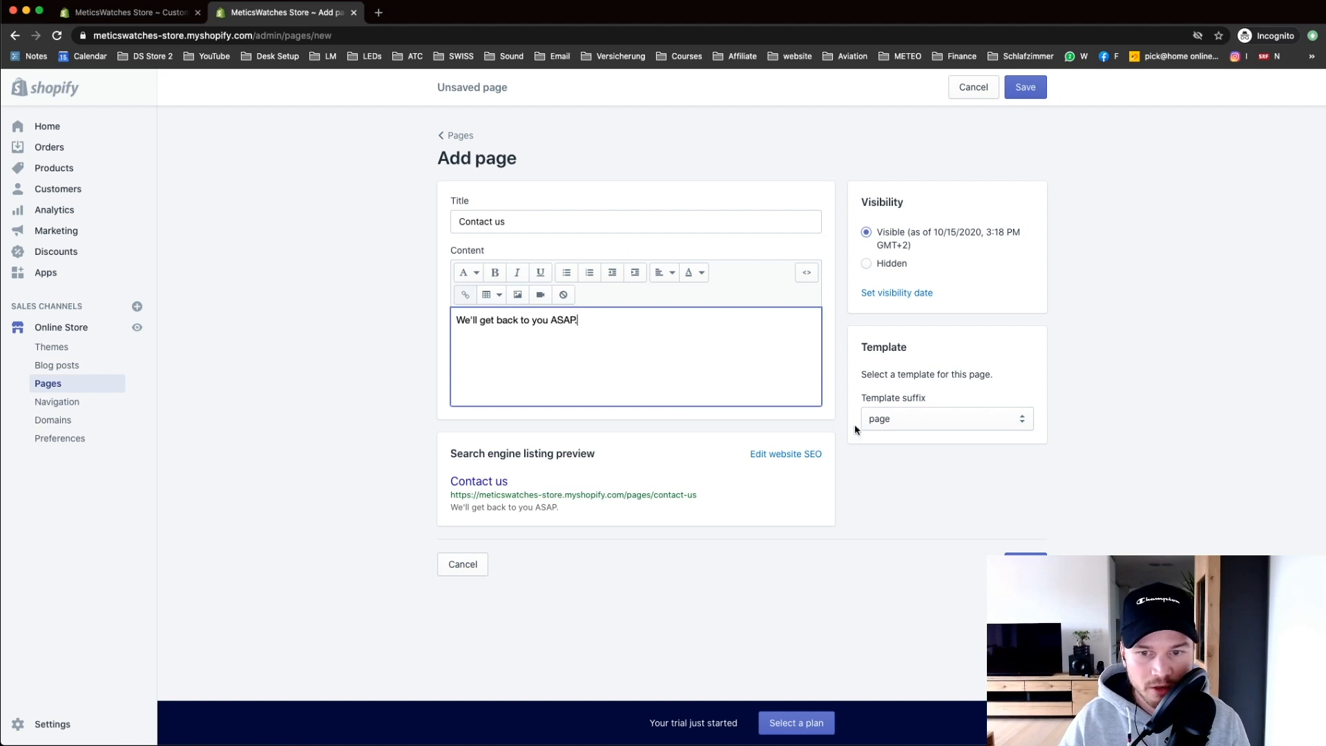
Step: Apply the page.contact template, save the page, and make Contact us visible
left_click(903, 421)
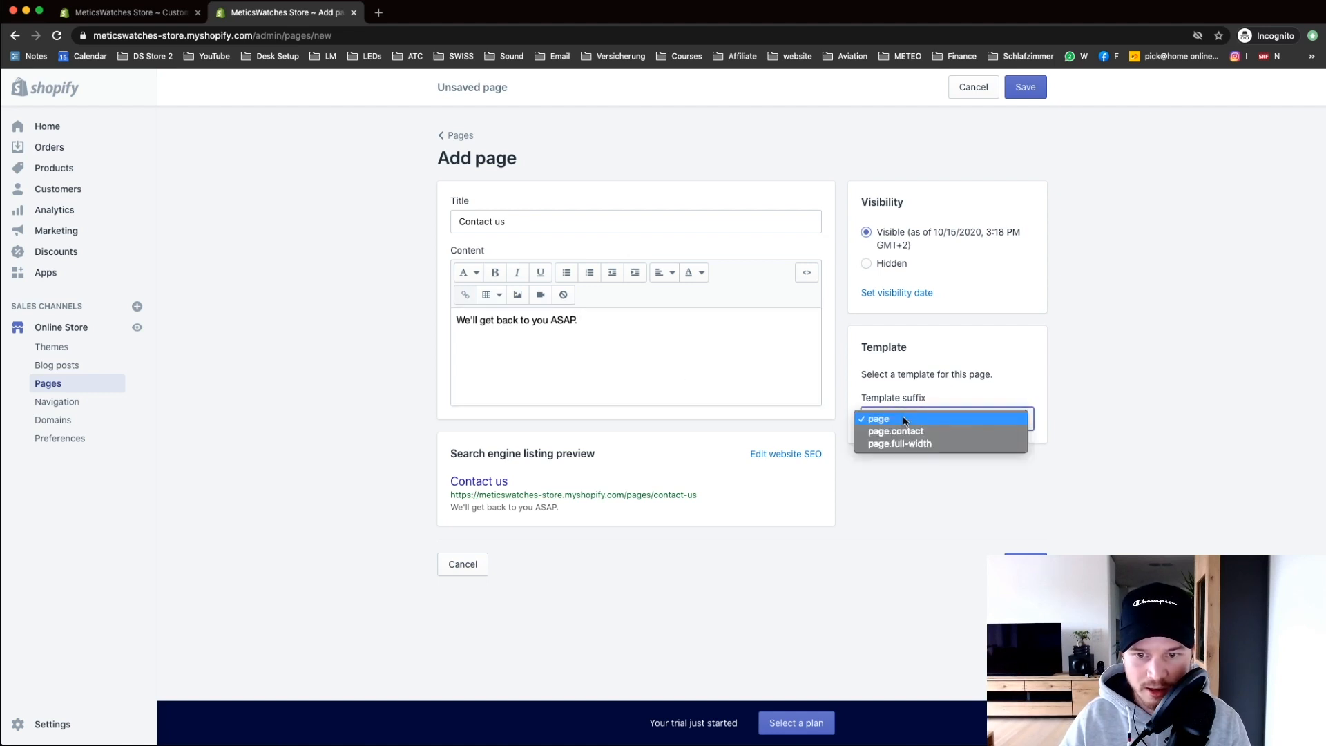
left_click(906, 434)
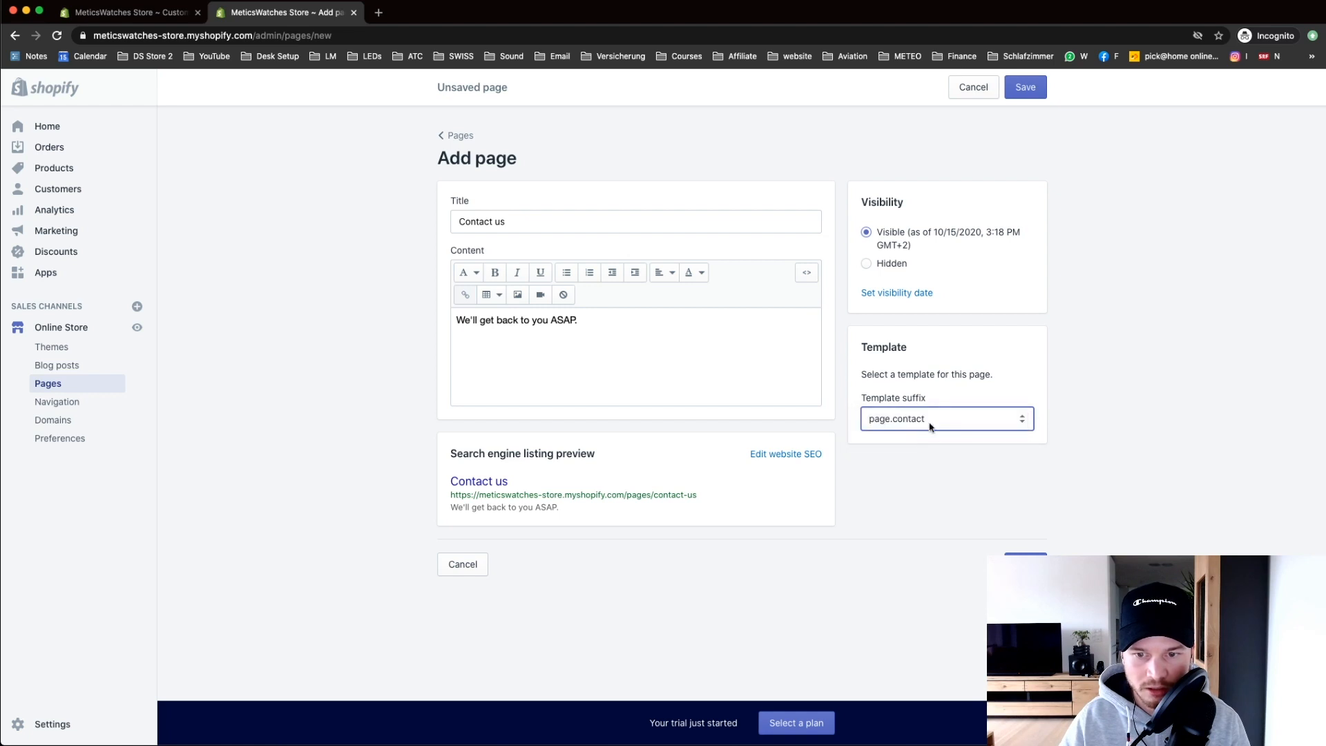
left_click(1043, 553)
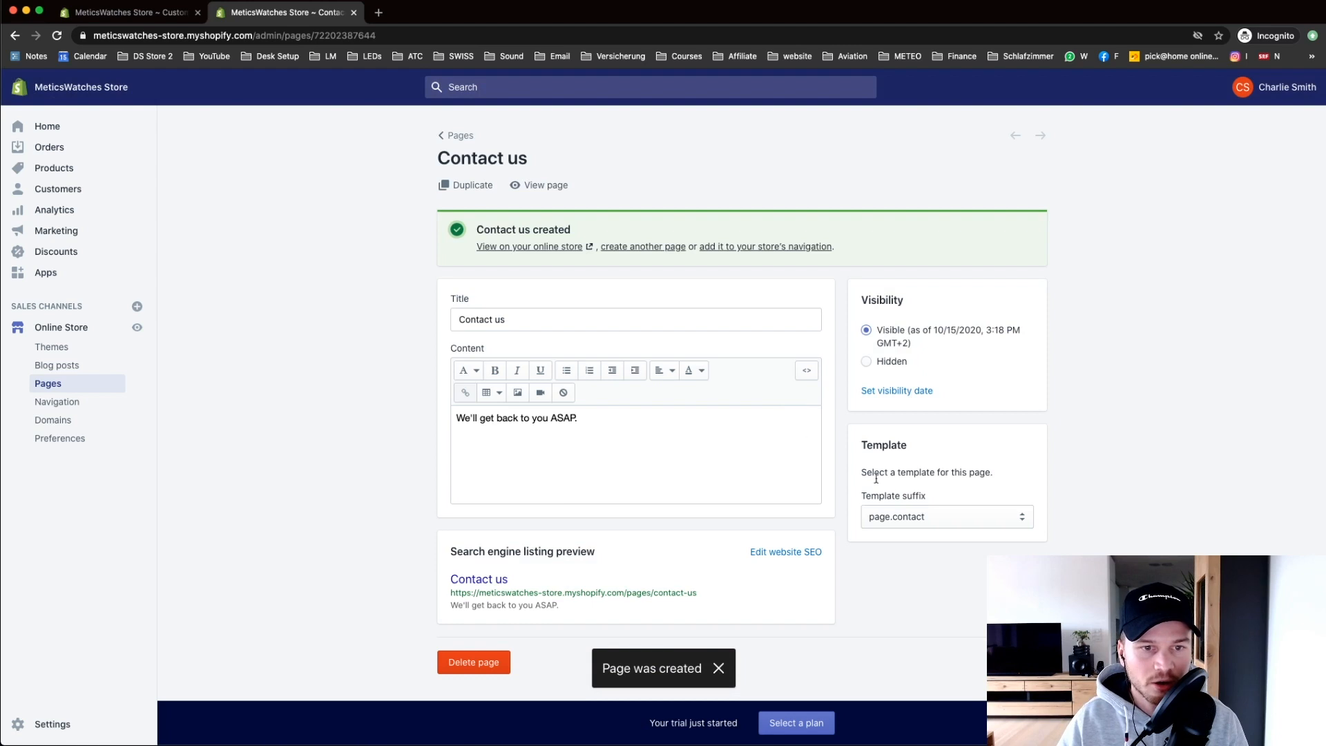
left_click(457, 135)
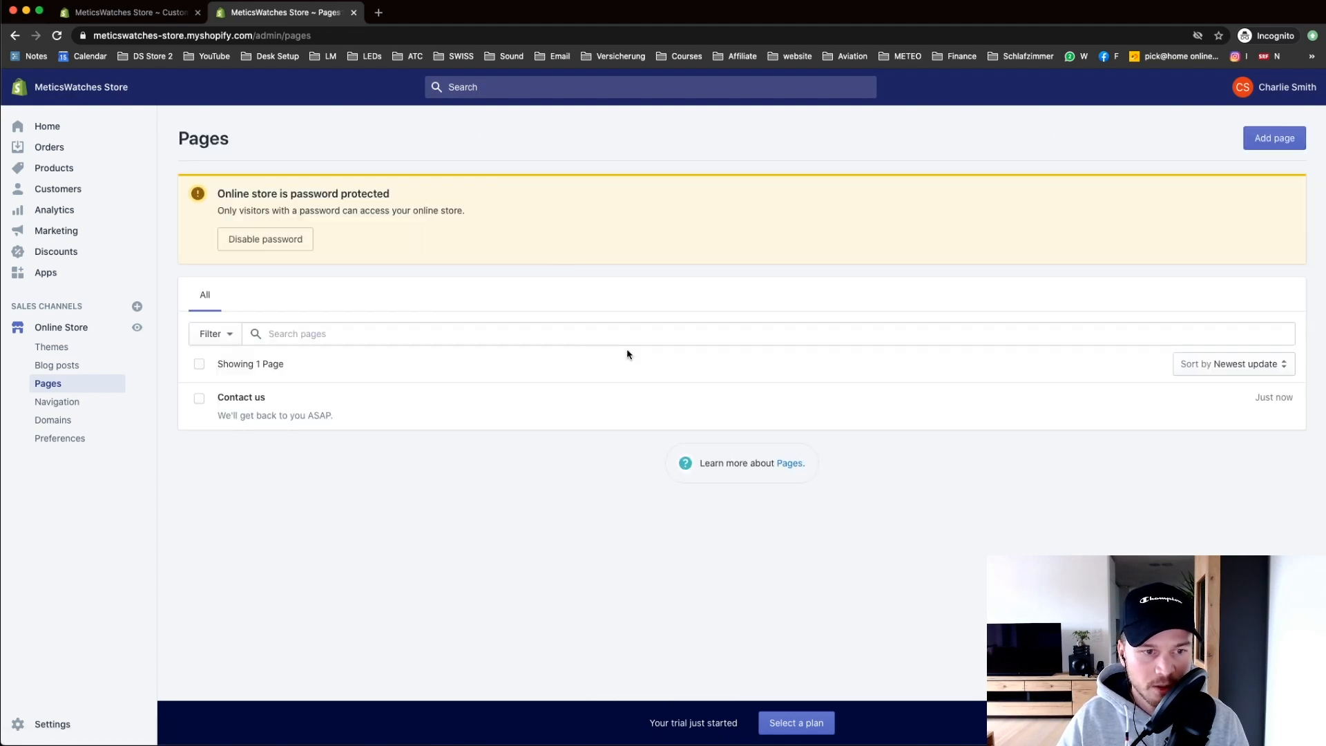
left_click(198, 401)
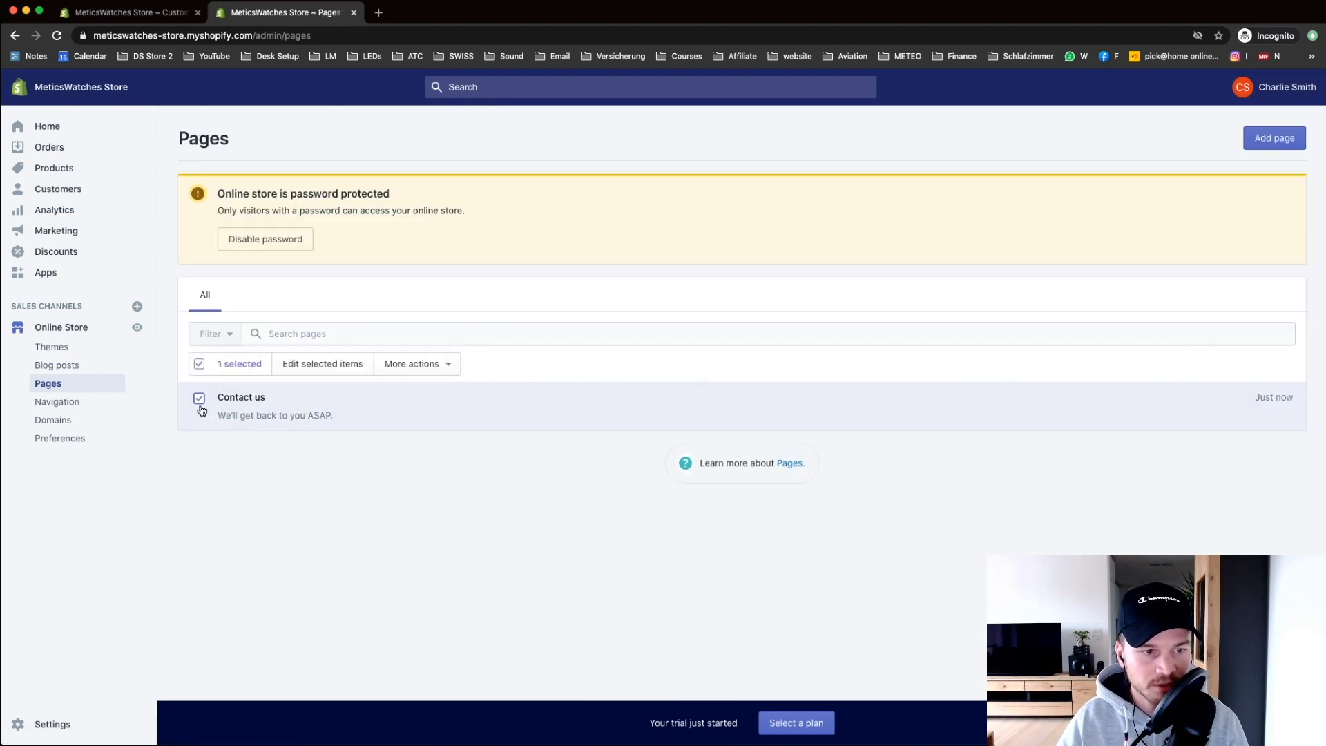
left_click(419, 366)
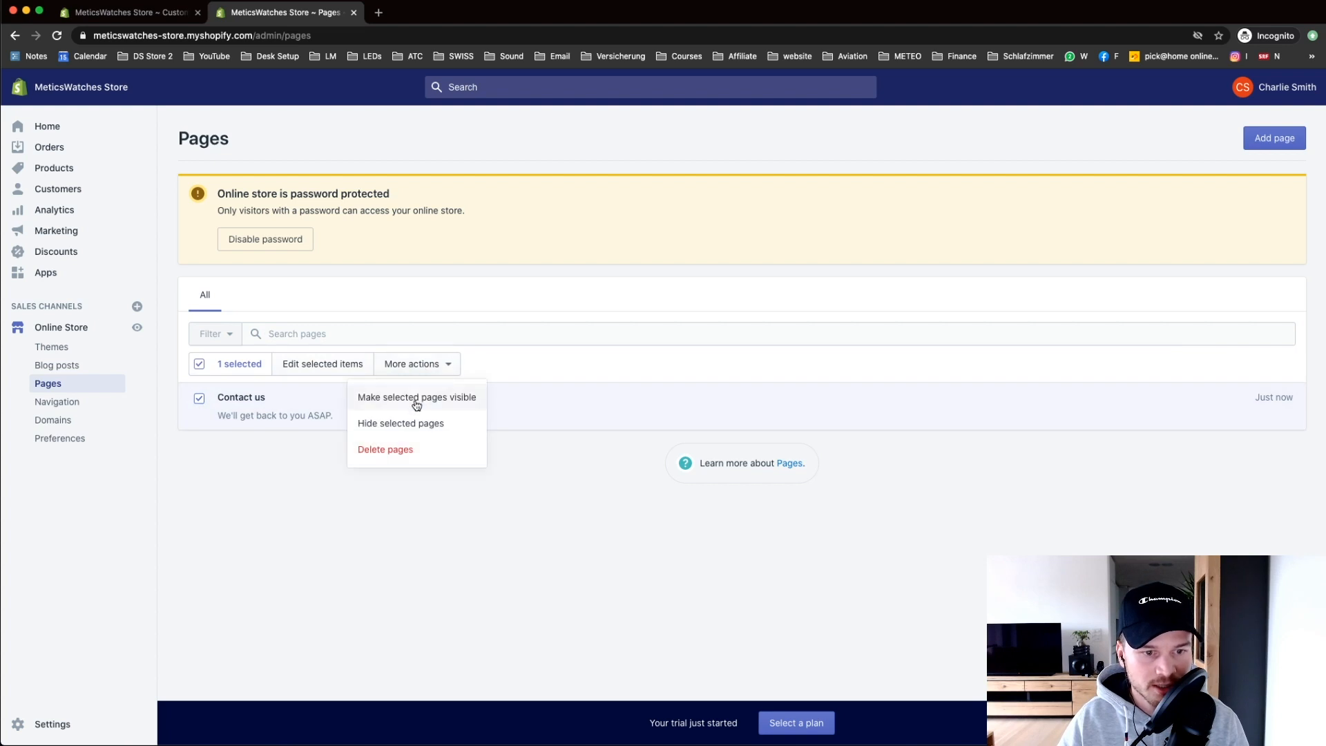
left_click(417, 399)
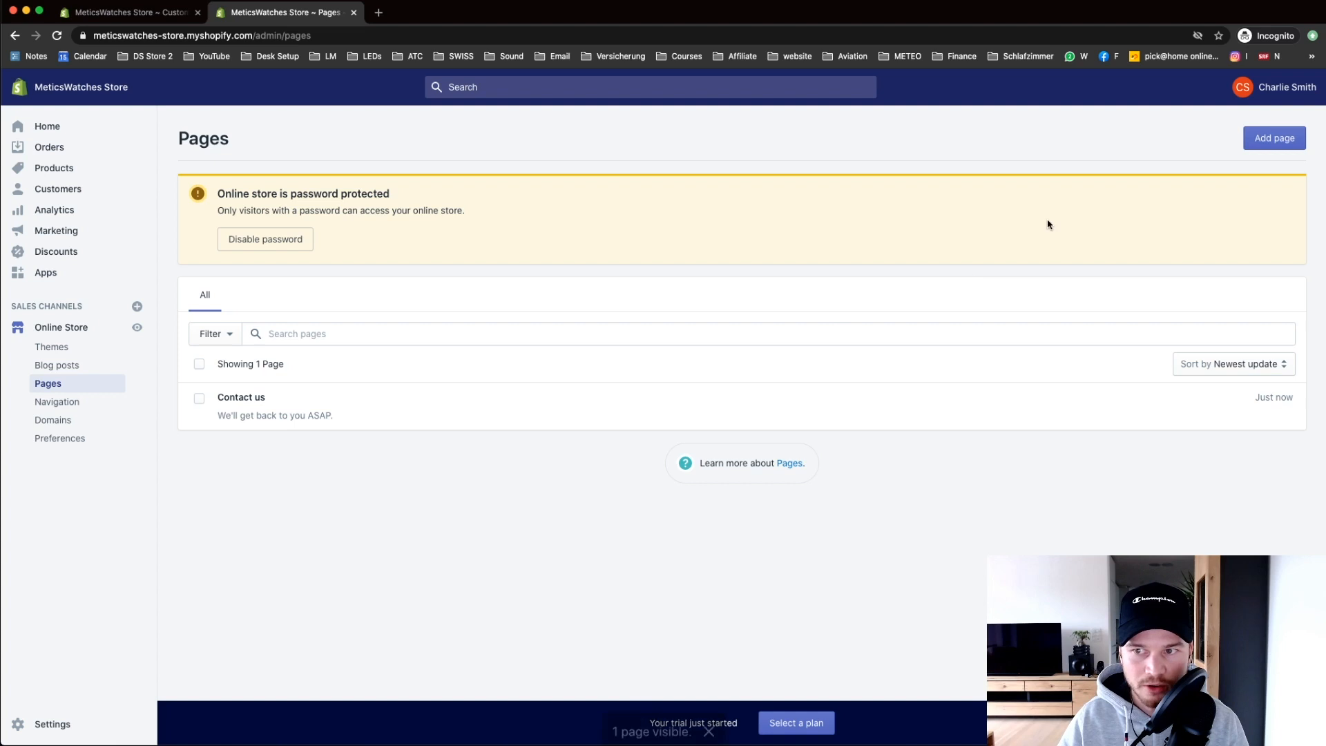
Step: Add a Contact us page link at the top of the Main menu, save it, and save the theme
left_click(70, 406)
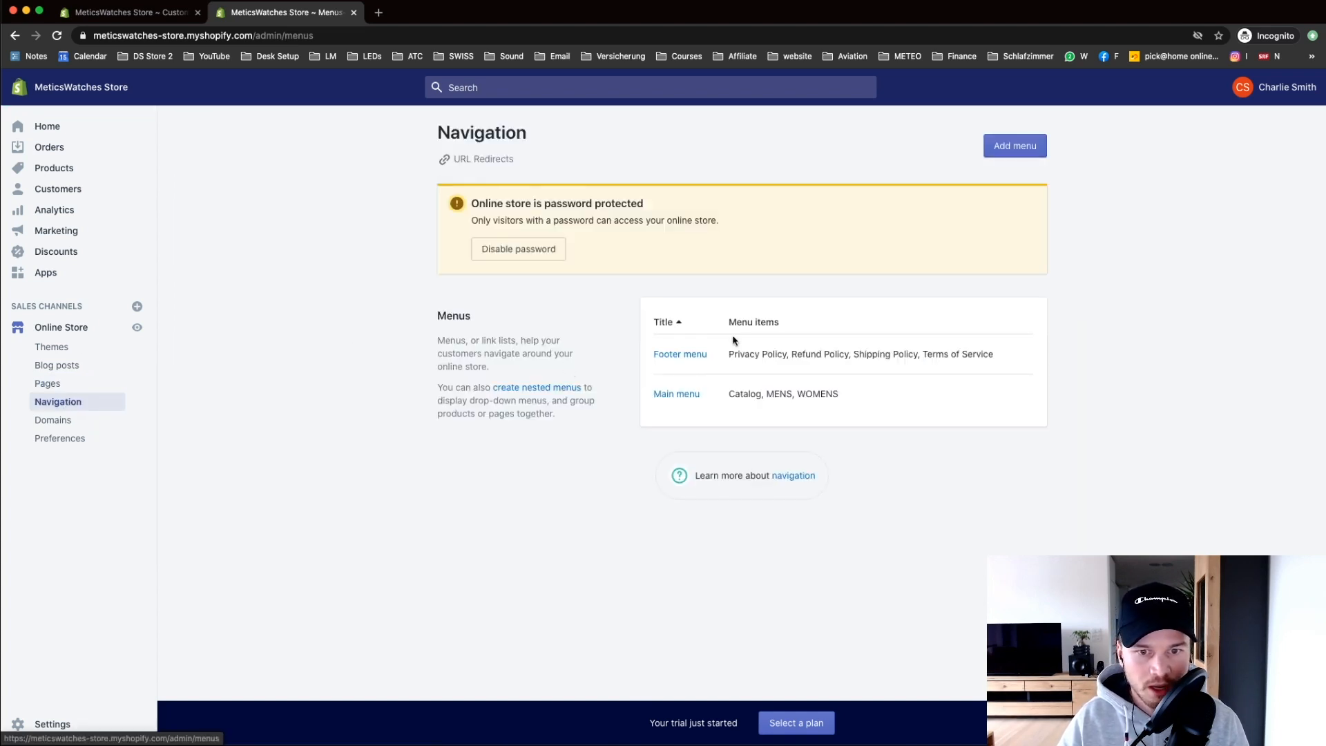
left_click(687, 393)
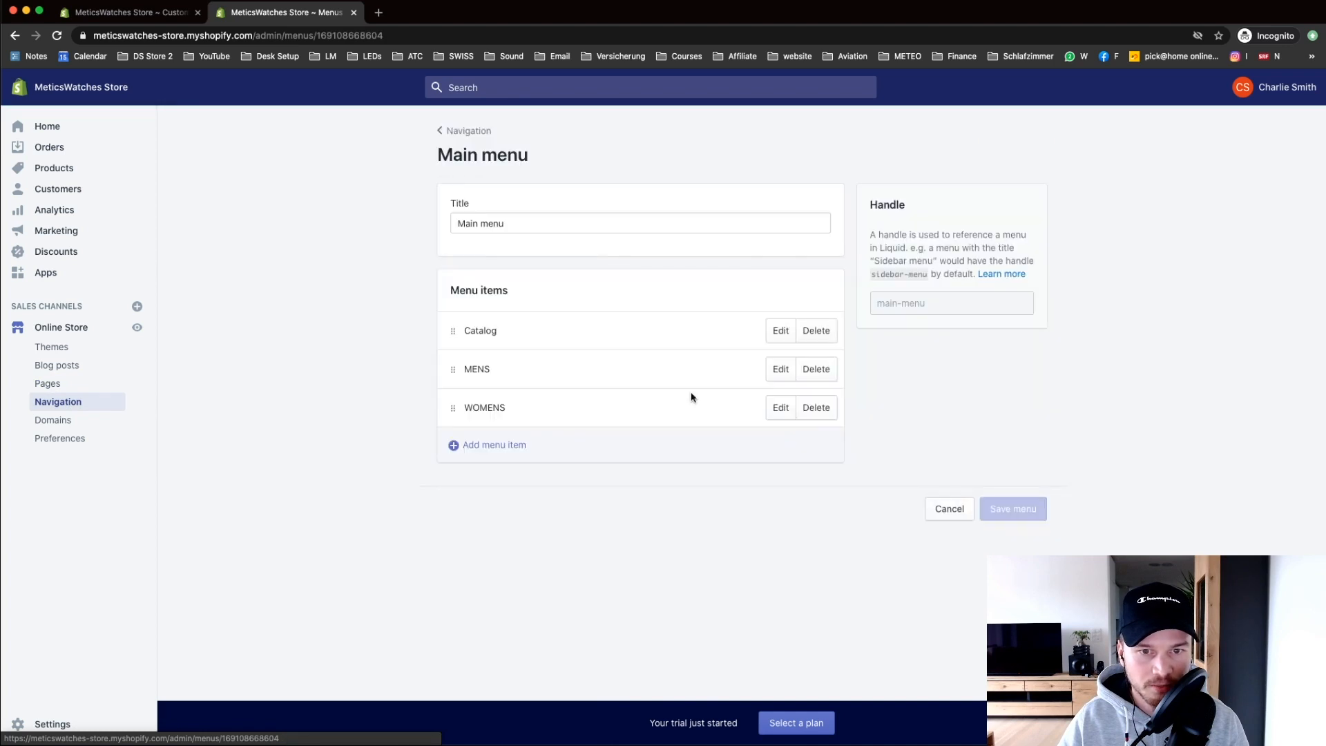
left_click(509, 442)
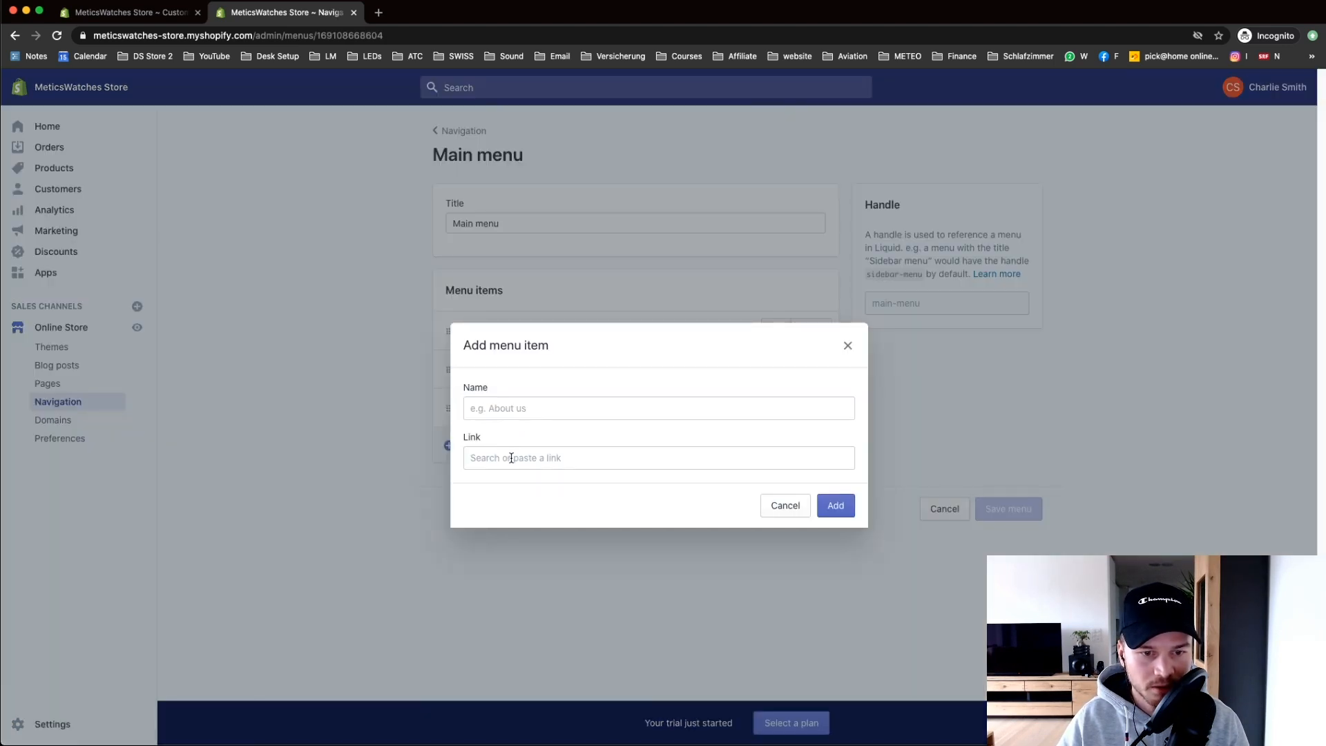
left_click(511, 458)
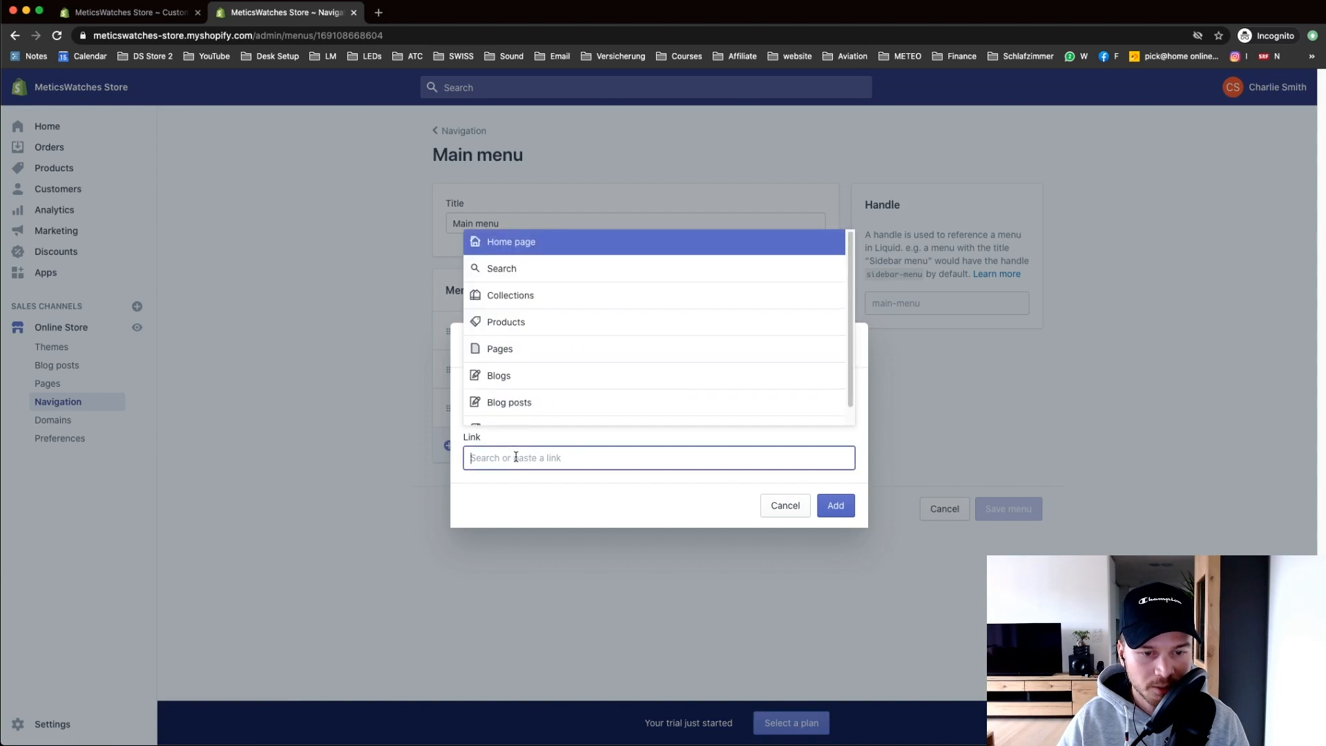
left_click(536, 351)
left_click(511, 418)
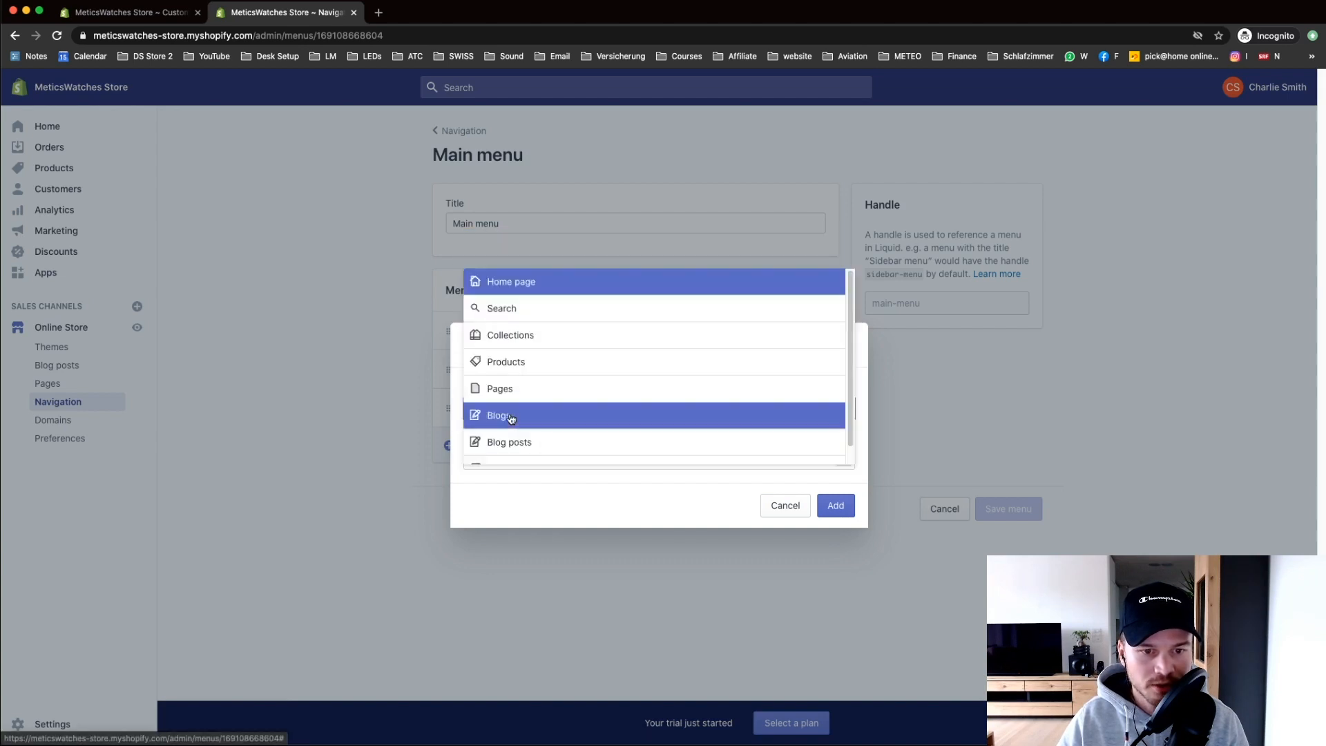
left_click(836, 505)
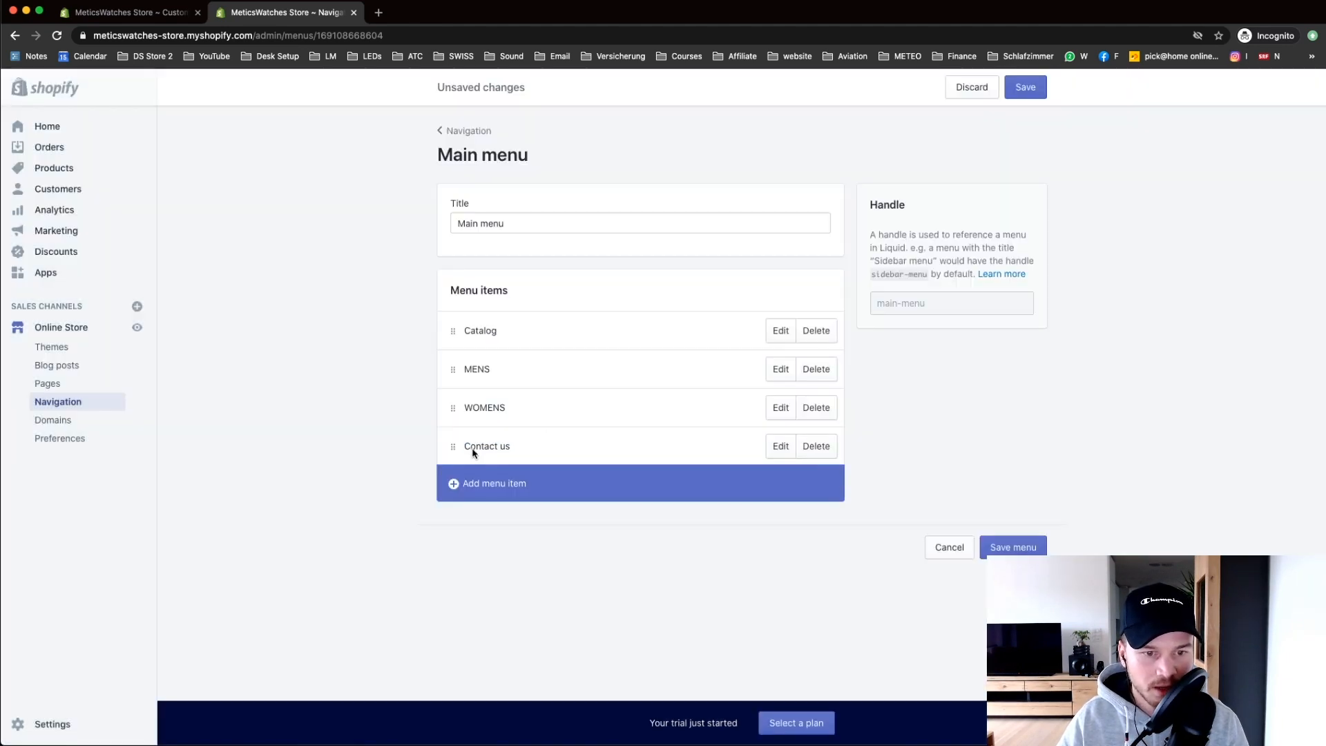
left_click_drag(451, 446, 452, 326)
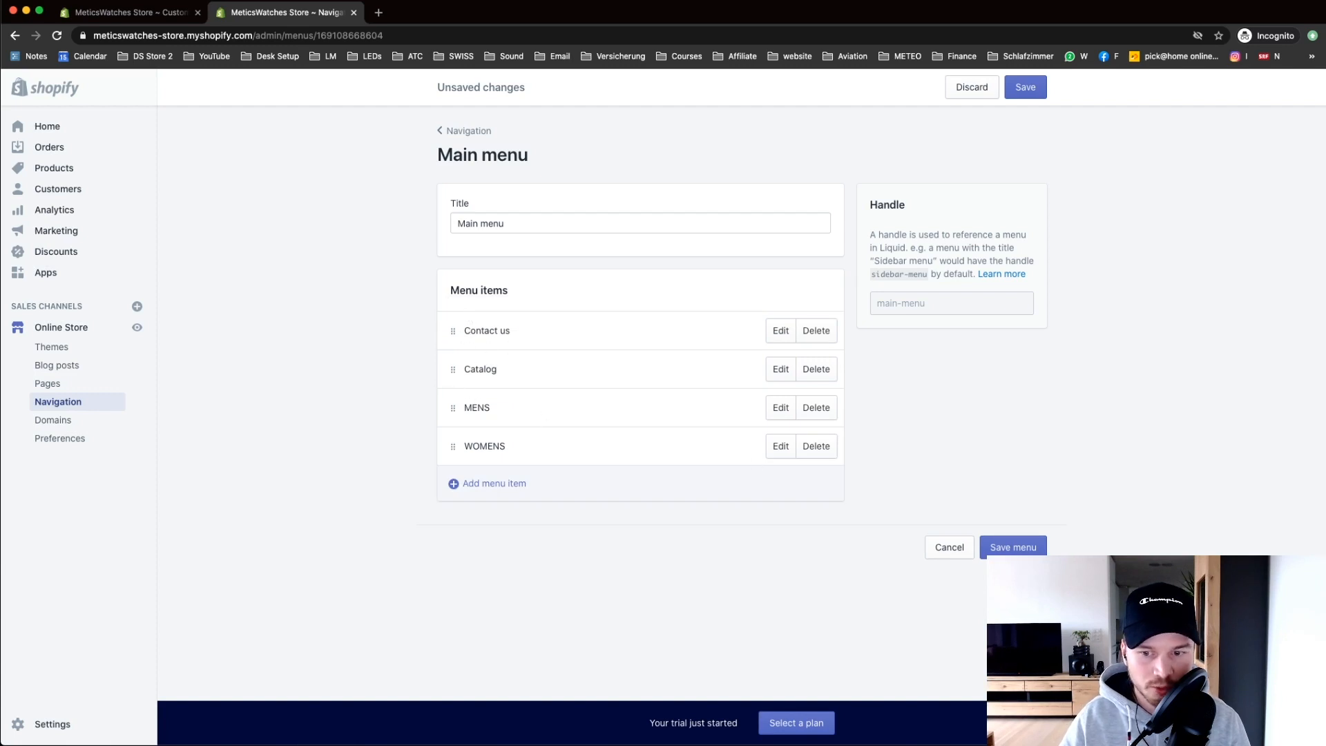
left_click(1015, 547)
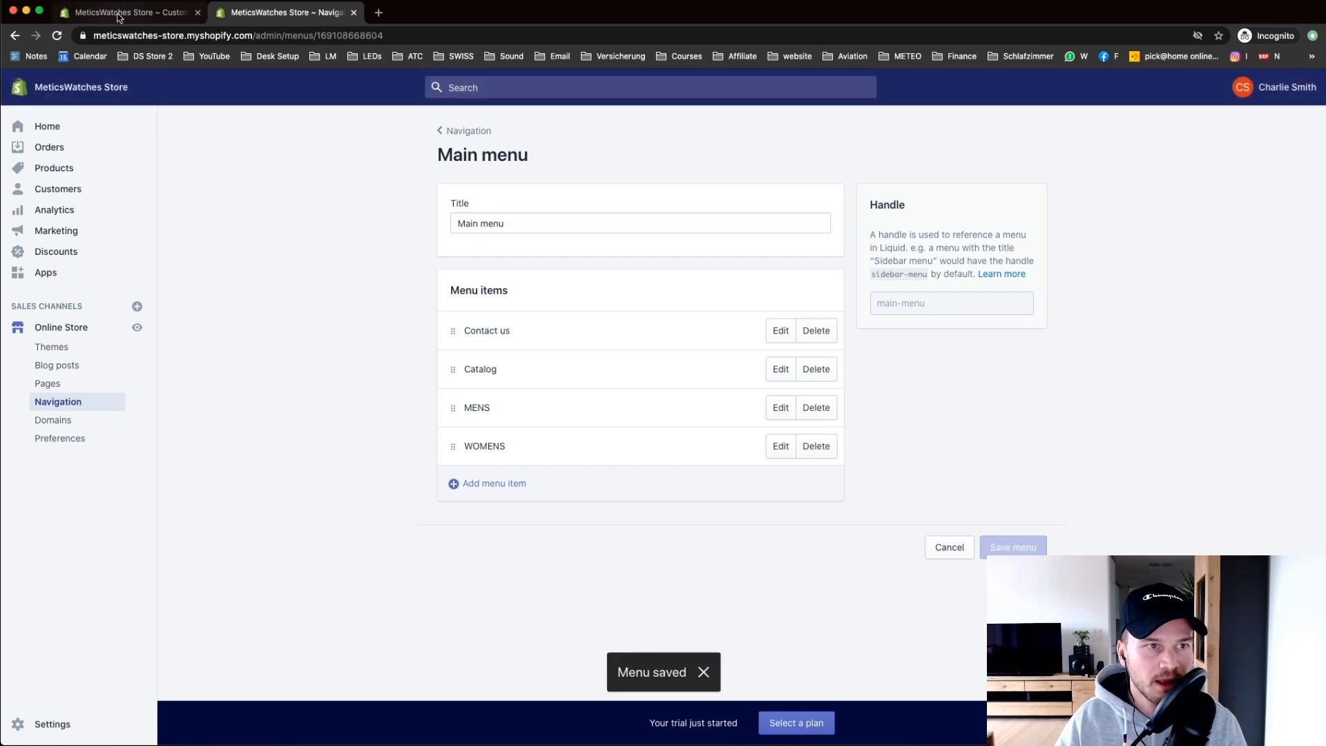
key("ctrl+shift+Tab")
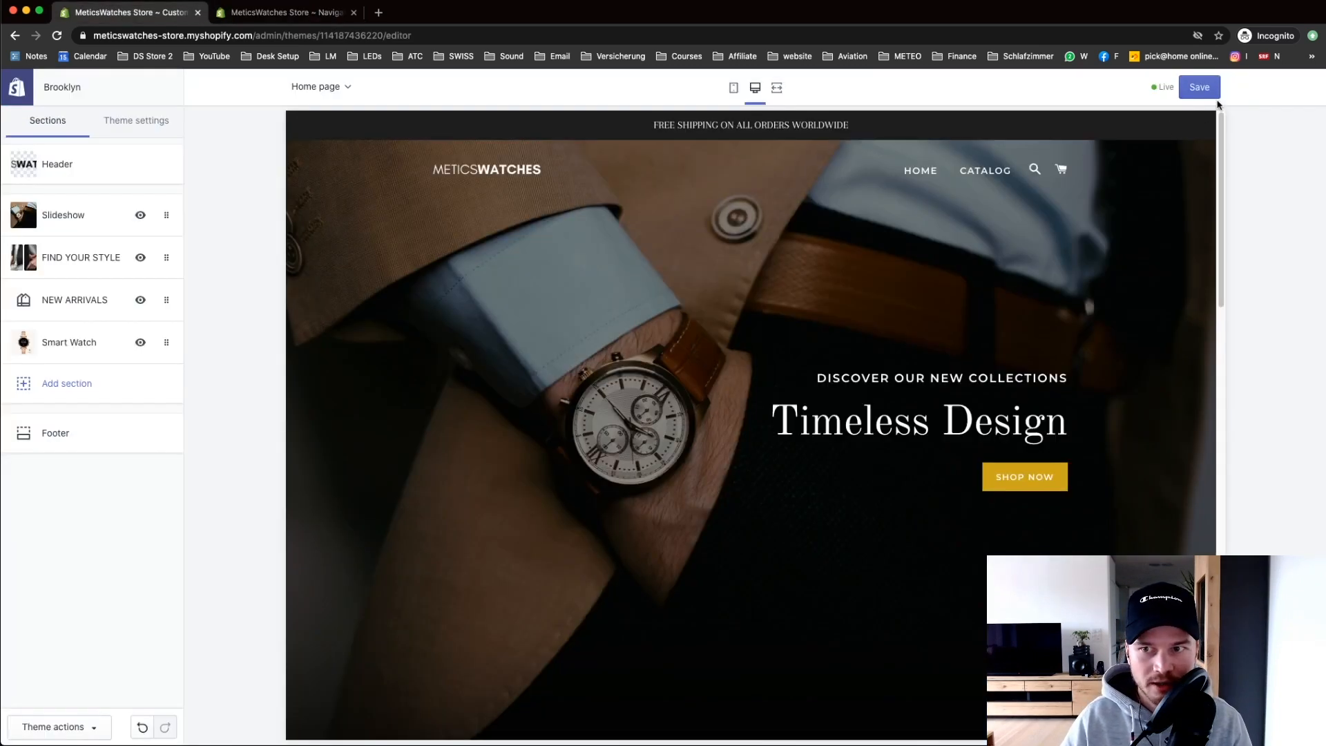
left_click(1199, 87)
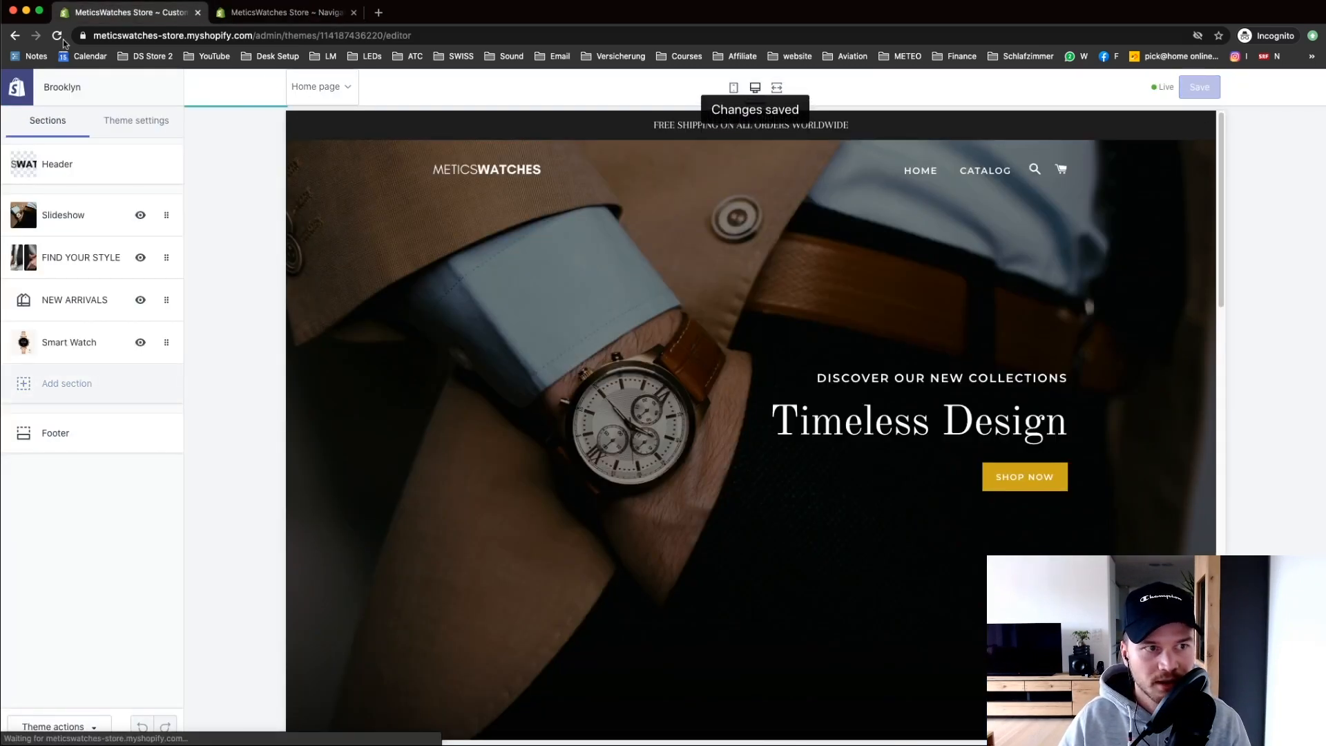
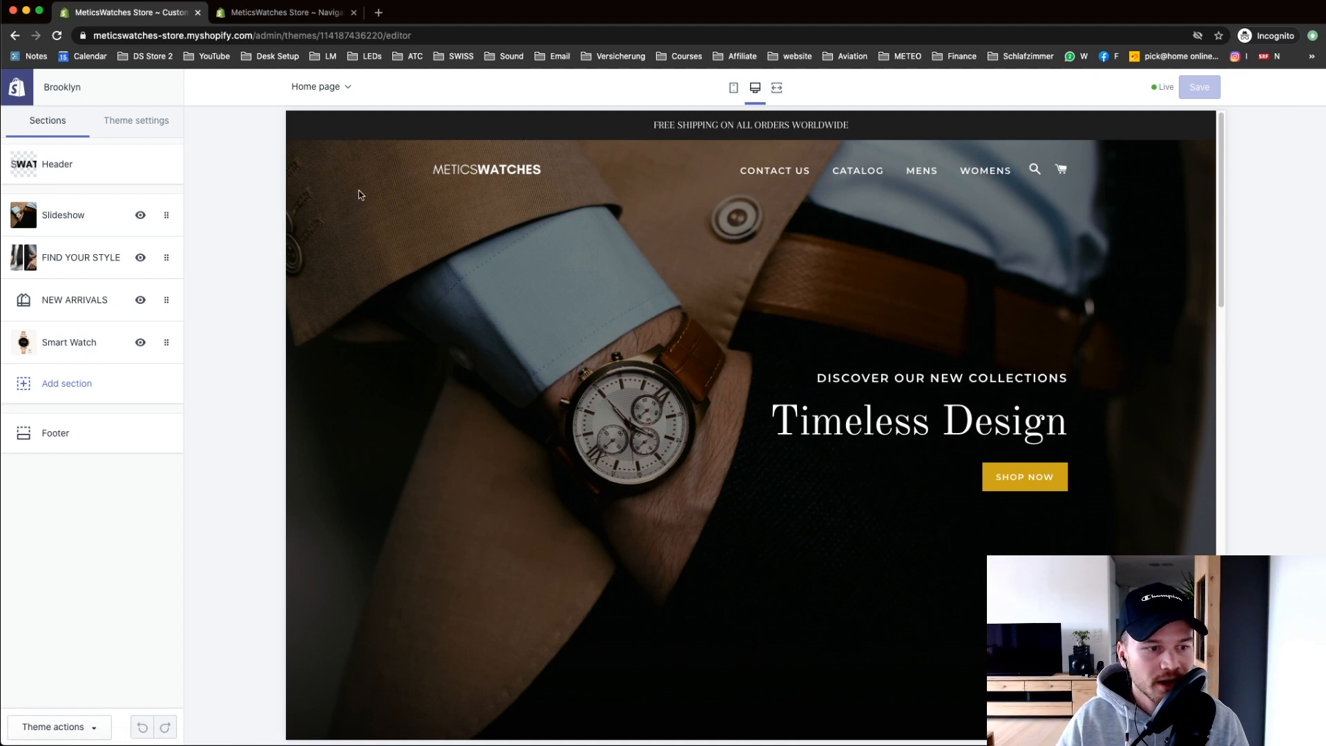
Step: Look over the Brooklyn theme's Colors settings, then go back to the theme settings list
left_click_drag(1221, 207, 1198, 148)
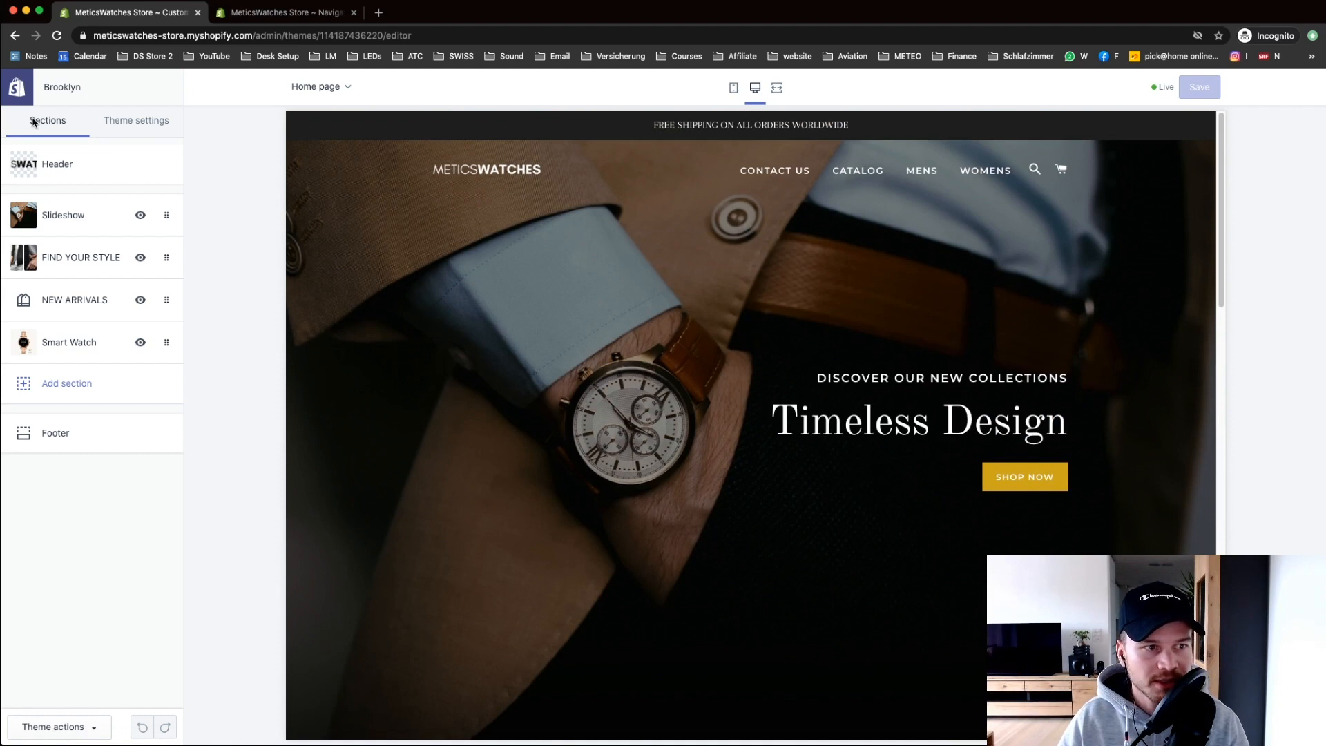
left_click(116, 123)
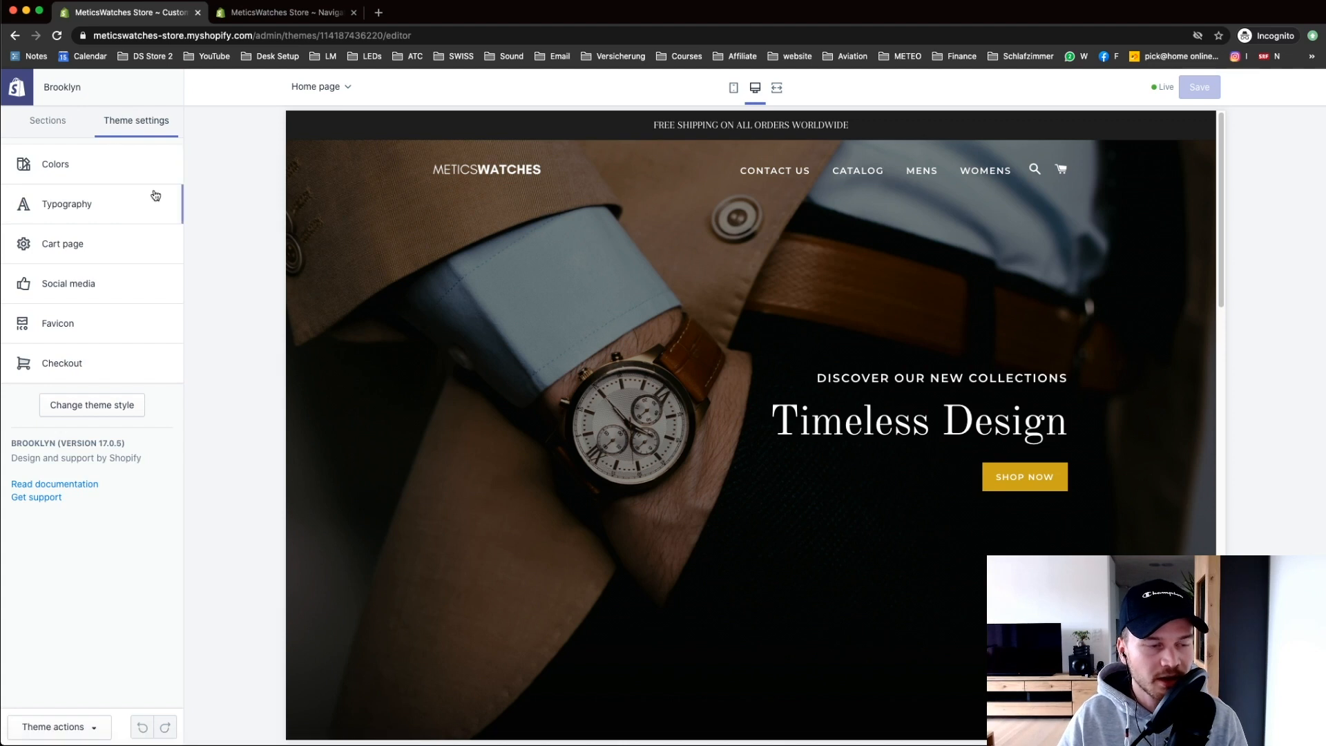
left_click(71, 160)
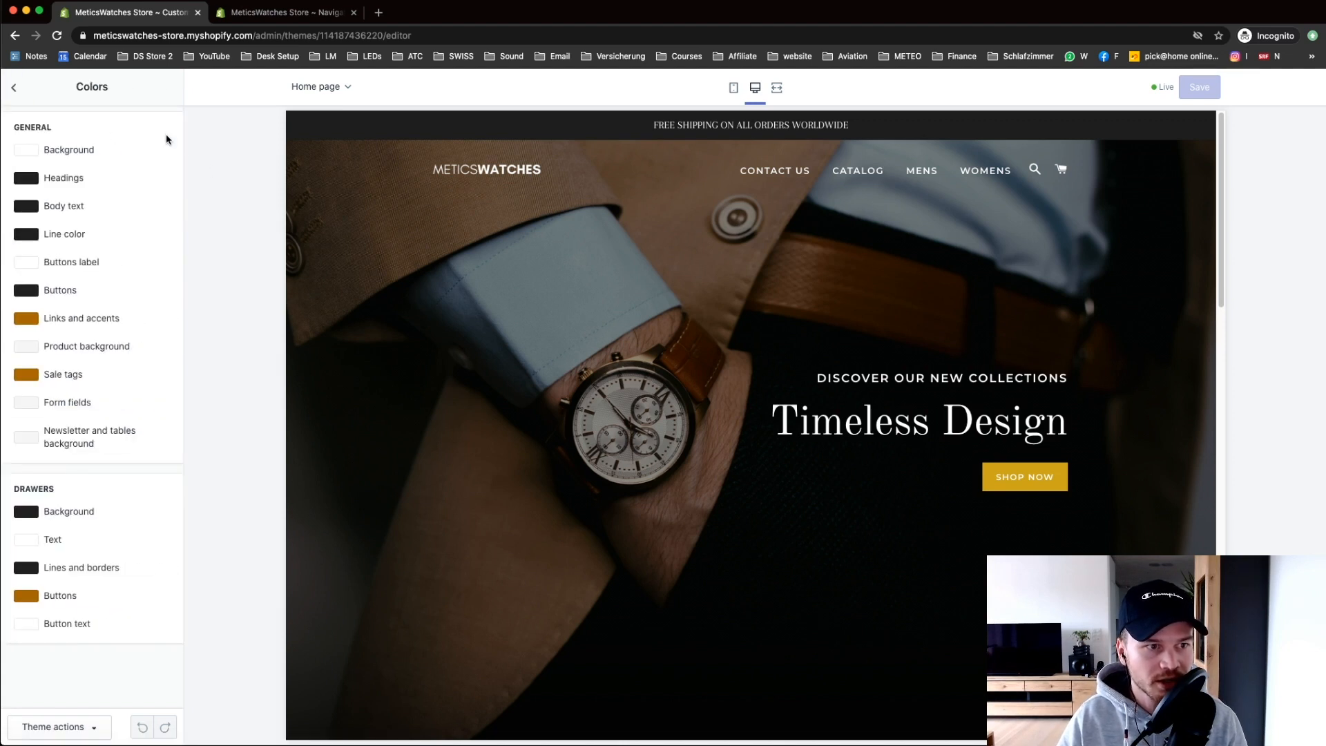
left_click_drag(1226, 188, 1246, 167)
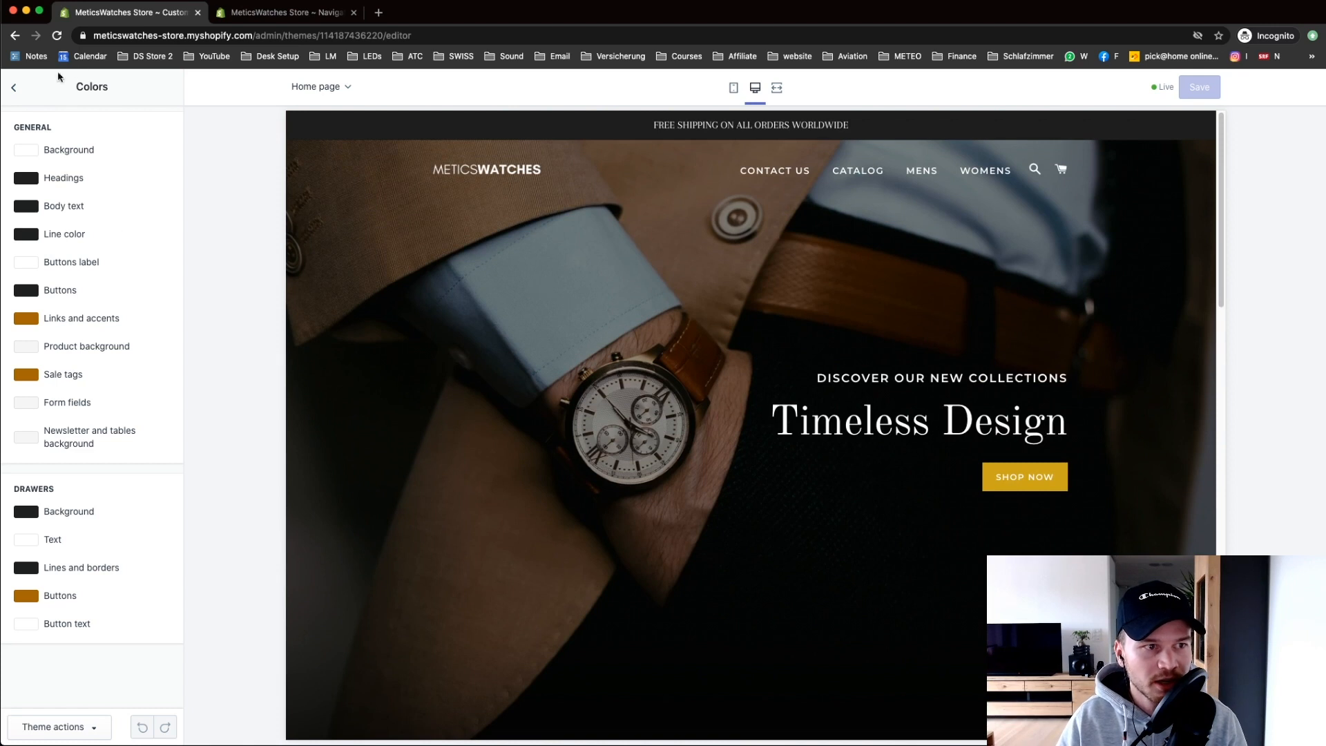
left_click(12, 95)
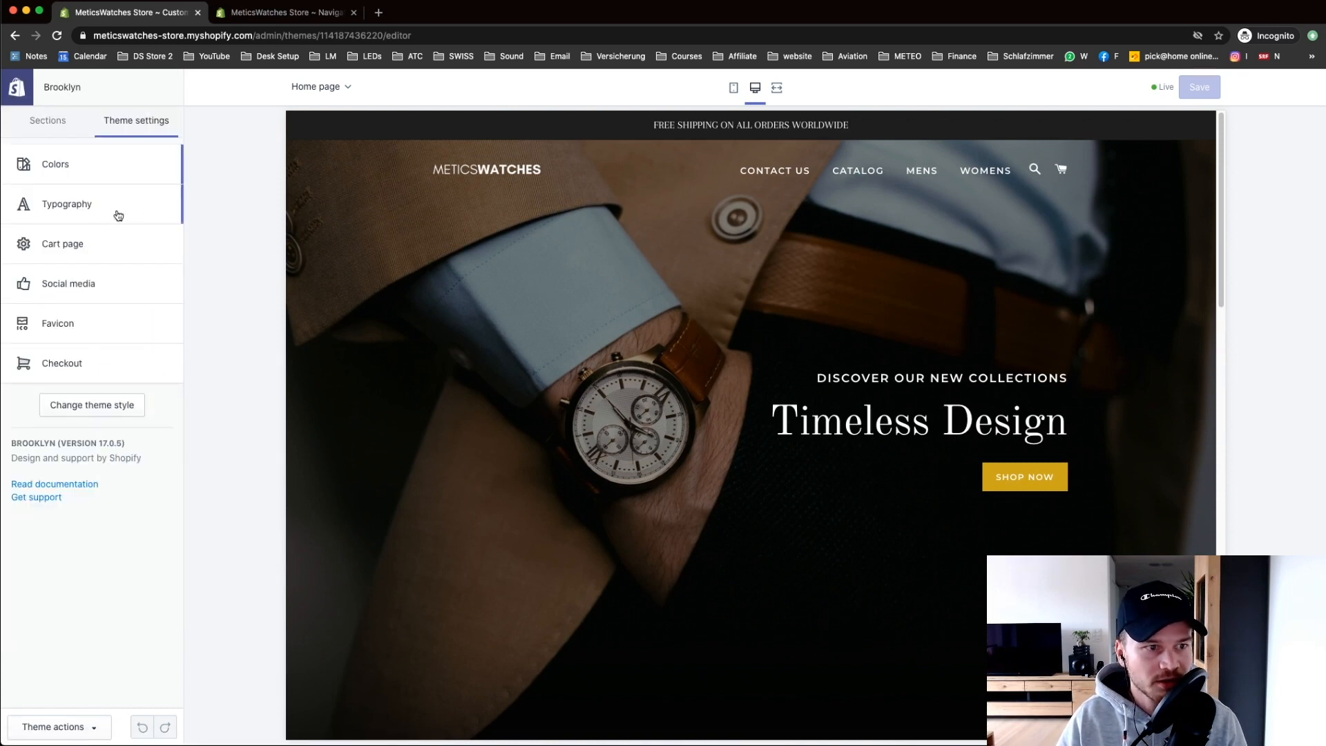
Step: In Typography, change the Headings font to Avenir Next
left_click(71, 213)
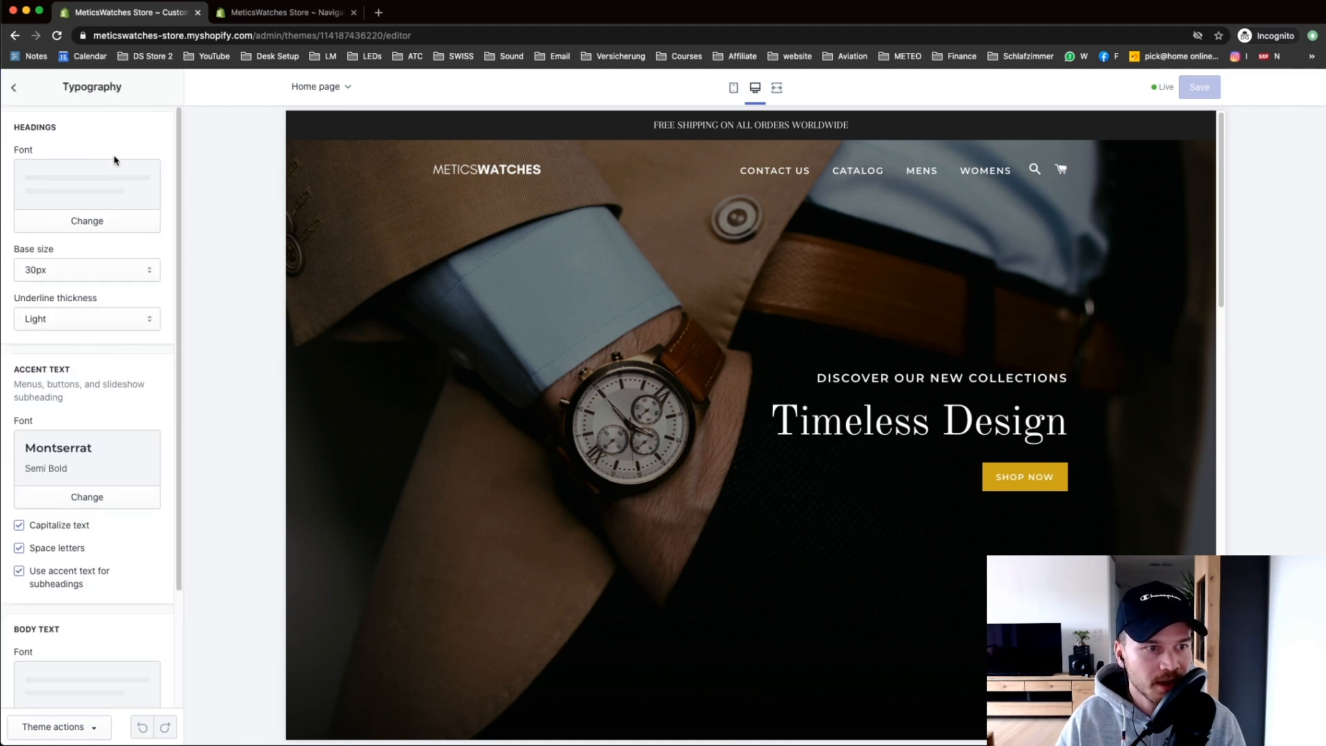
left_click(89, 229)
left_click_drag(178, 228, 181, 384)
left_click(153, 514)
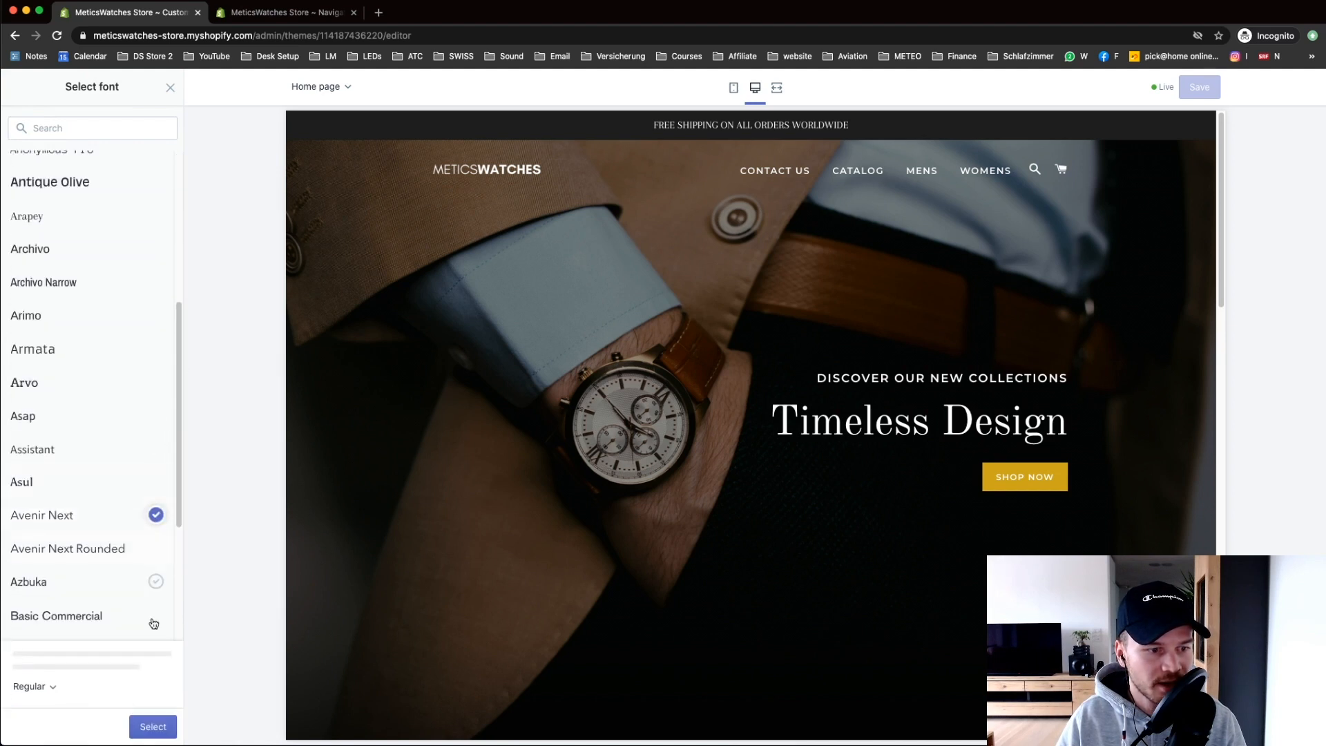
left_click(163, 724)
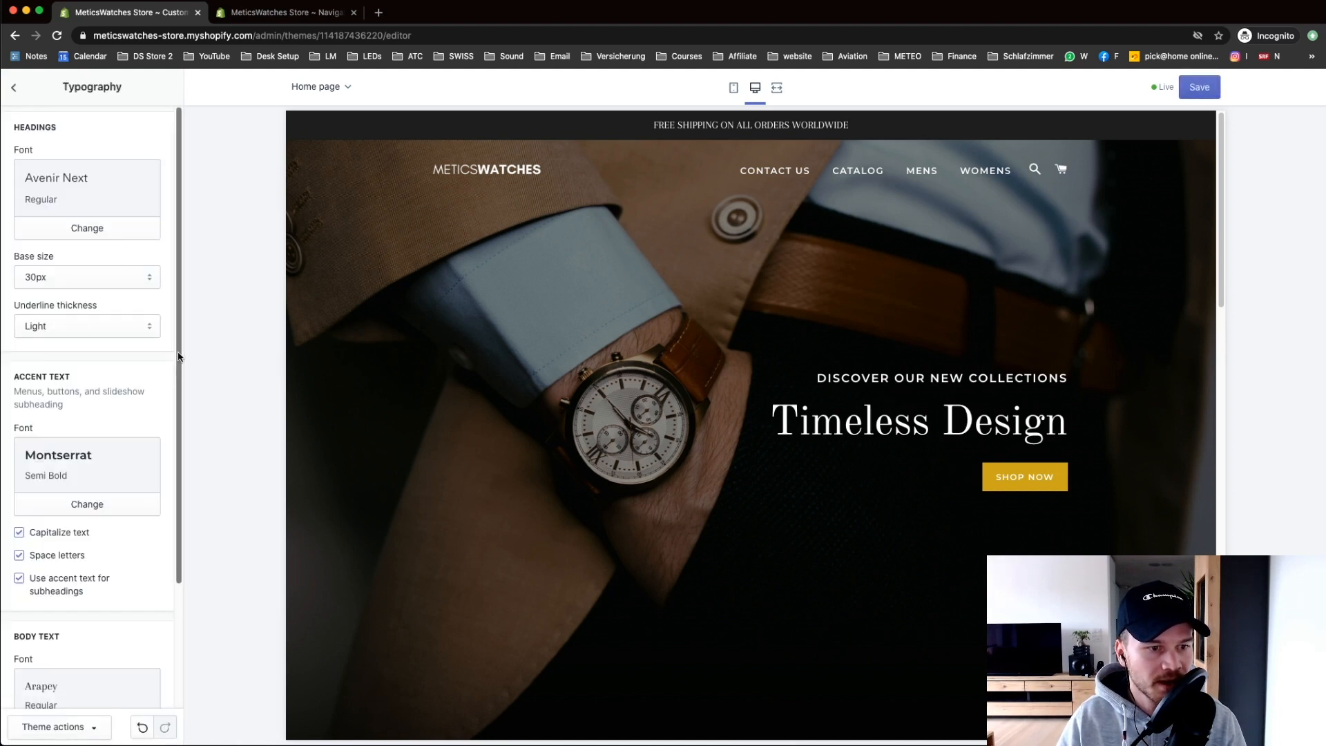
Step: Change the Accent text font to Avenir Next
scroll(138, 387, "down", 2)
left_click(103, 414)
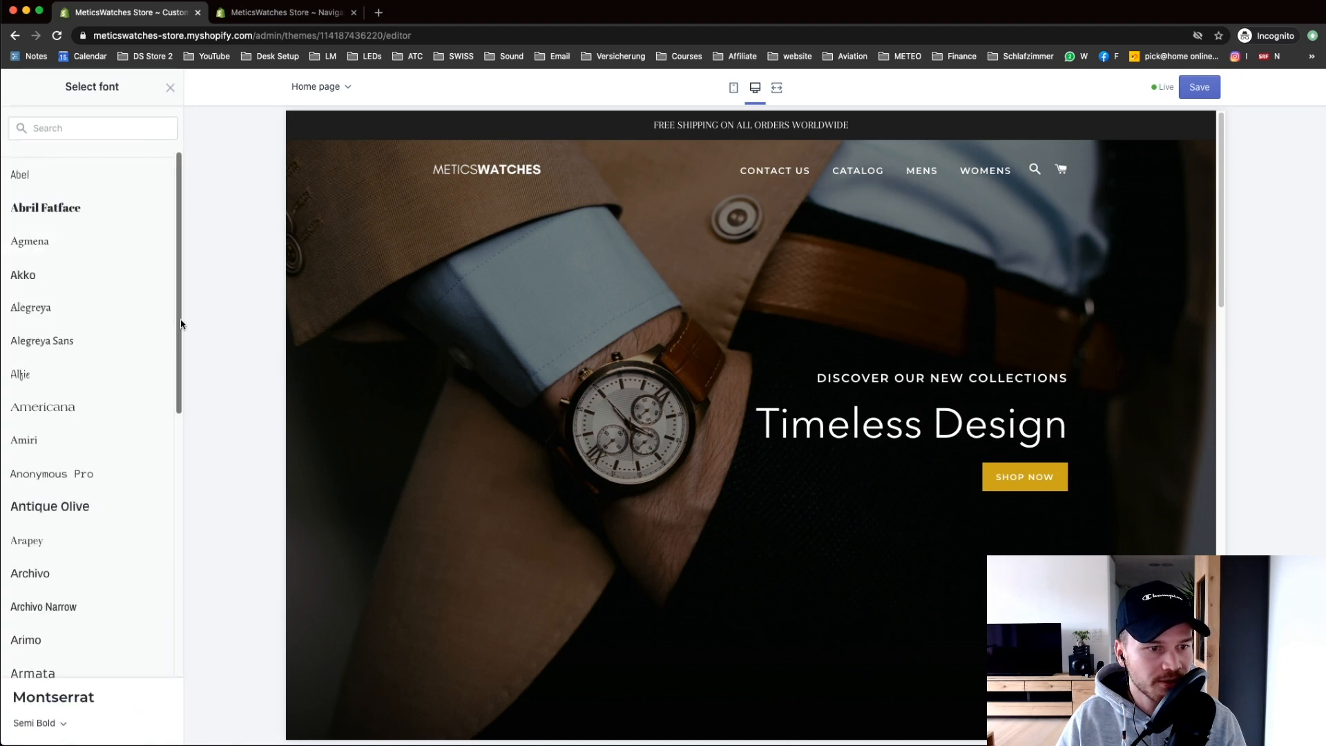
left_click_drag(182, 325, 195, 445)
left_click(80, 598)
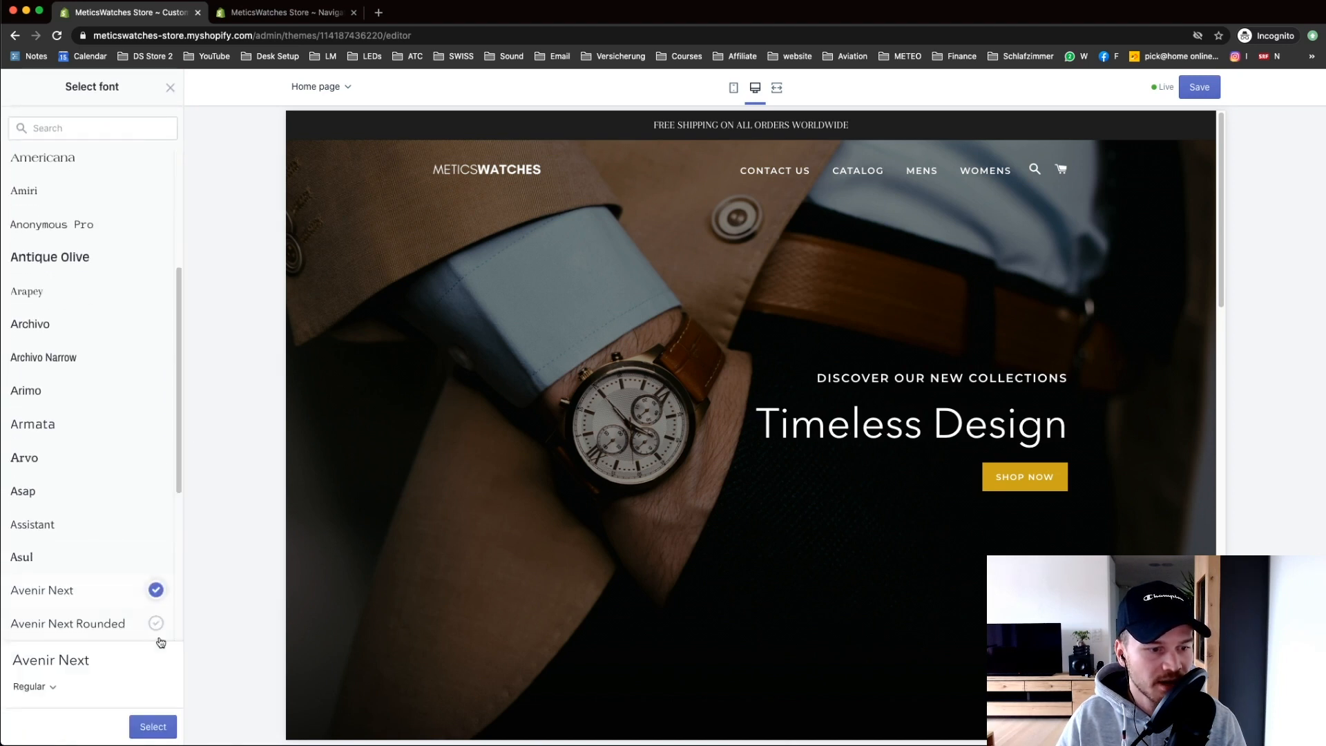
left_click(155, 726)
Step: Replace the Arapey body text font with Avenir Next
scroll(178, 277, "down", 2)
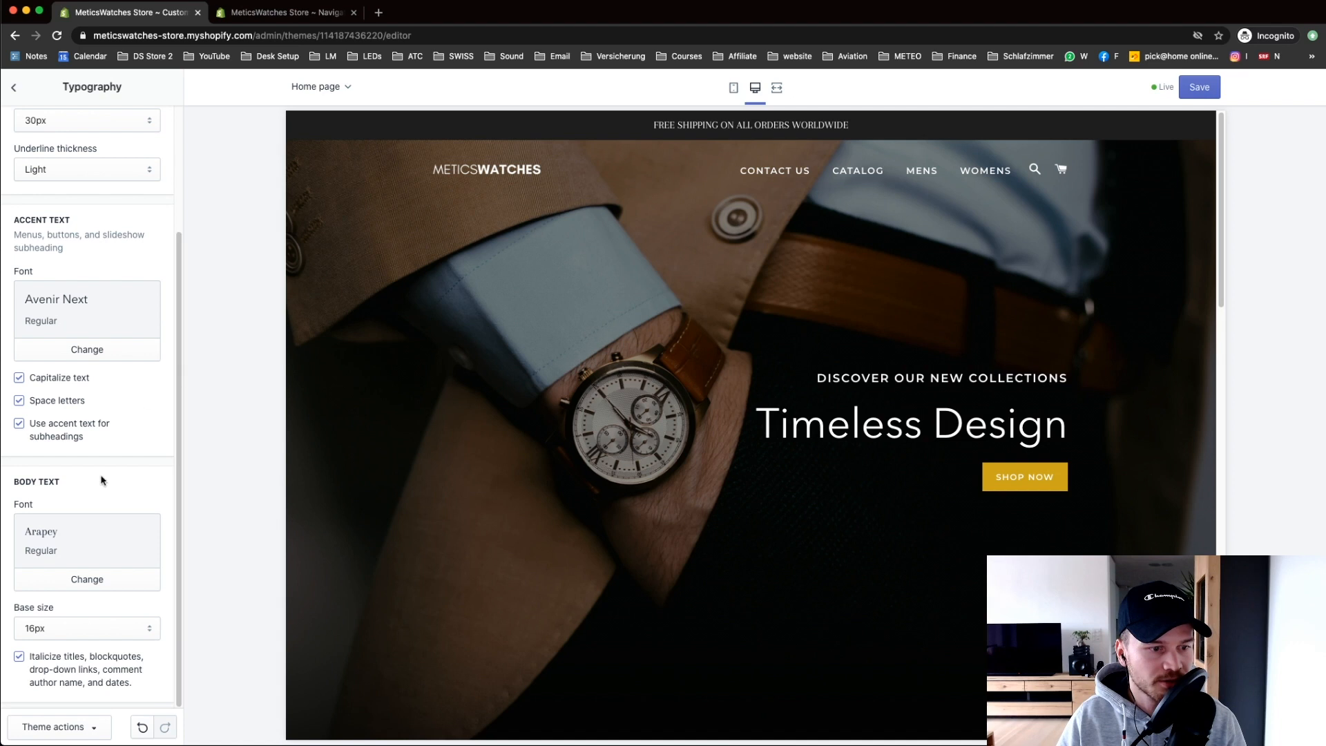
left_click(90, 580)
left_click_drag(179, 282, 181, 389)
left_click(55, 605)
left_click(155, 728)
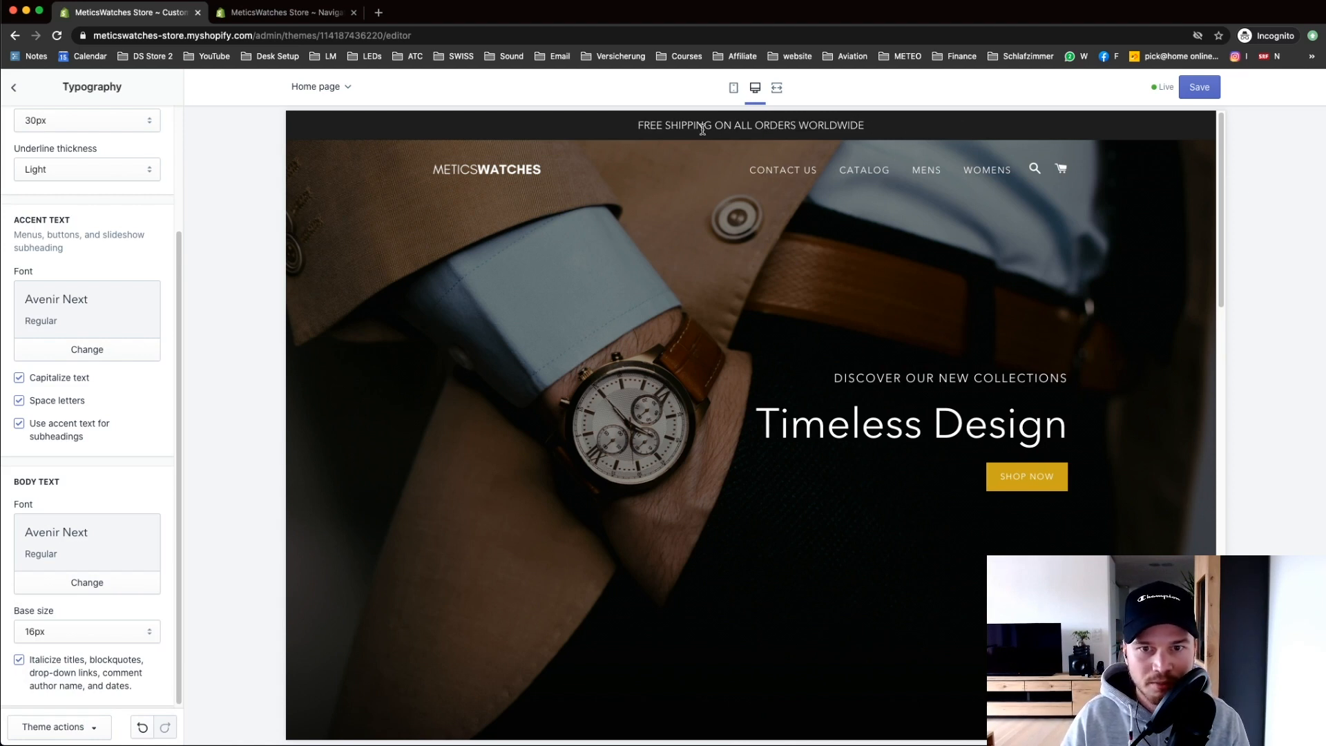
left_click_drag(1219, 142, 1229, 347)
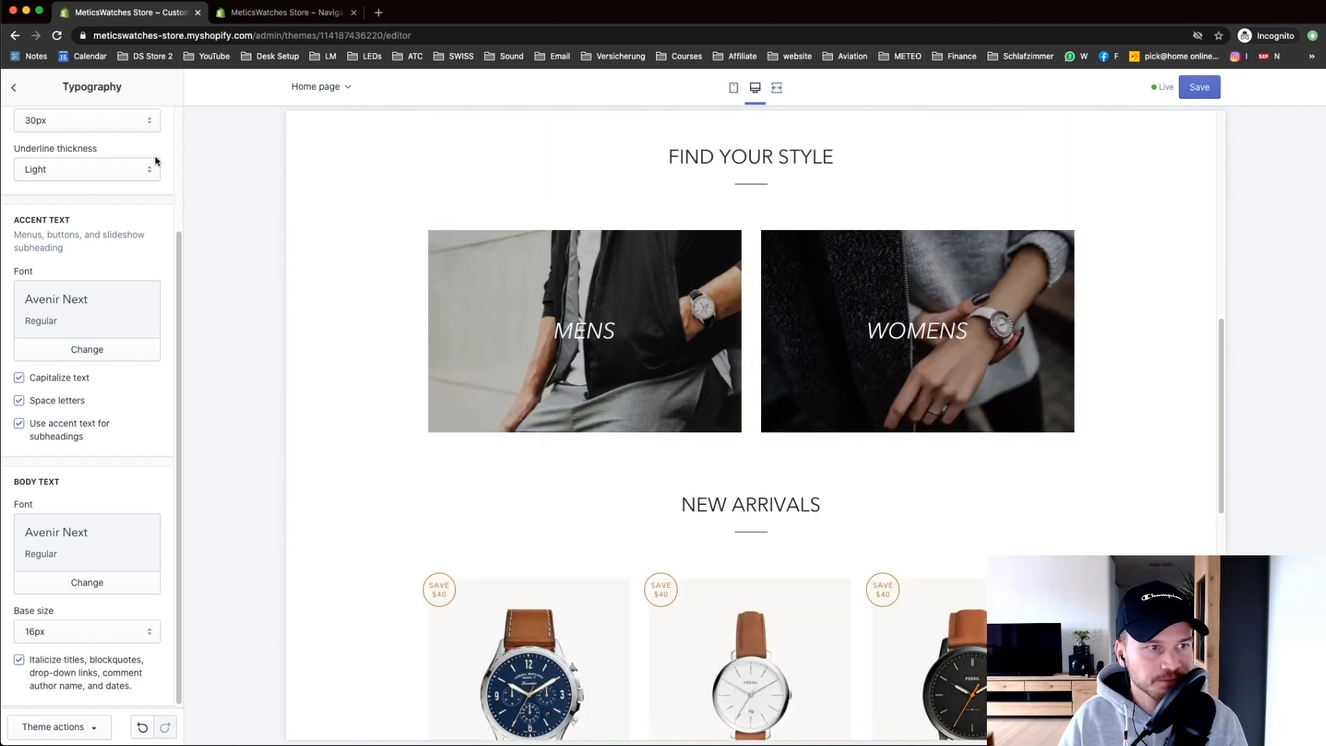
Step: Look over the Cart page and Social media theme settings
left_click(14, 87)
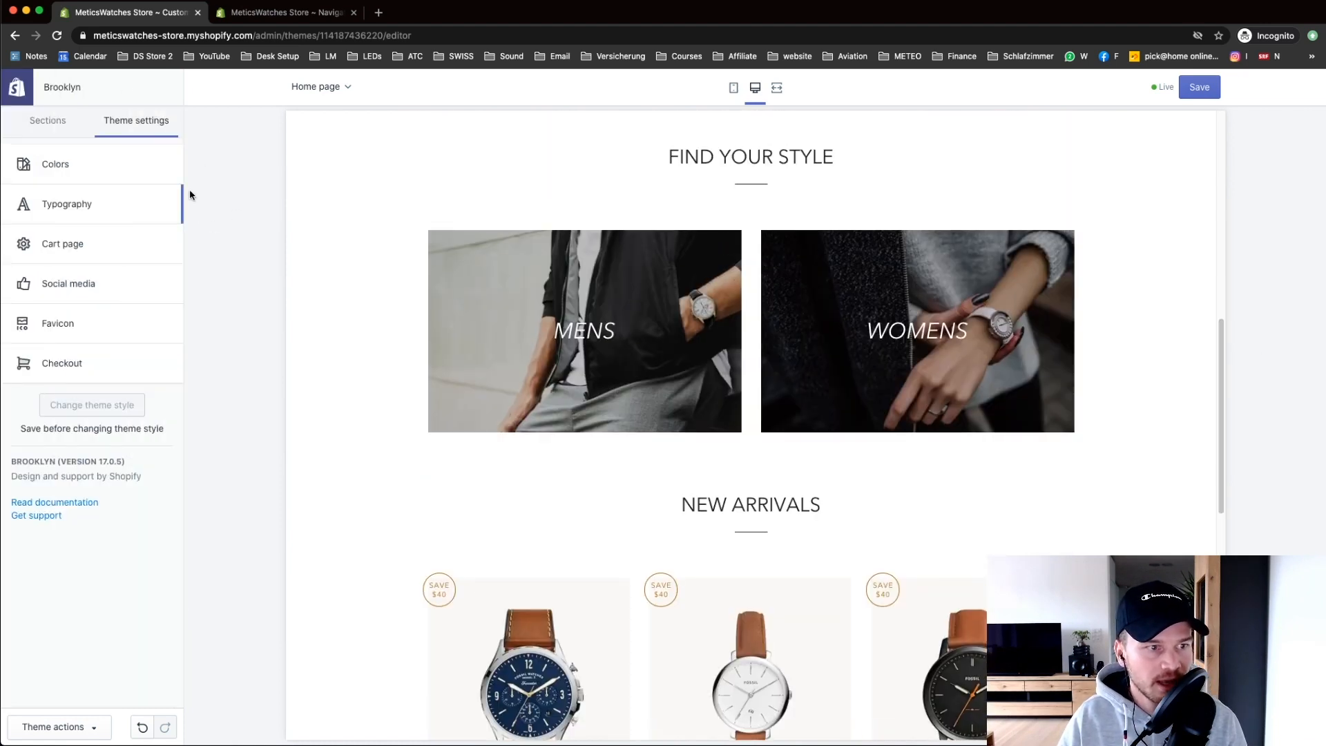
left_click(67, 246)
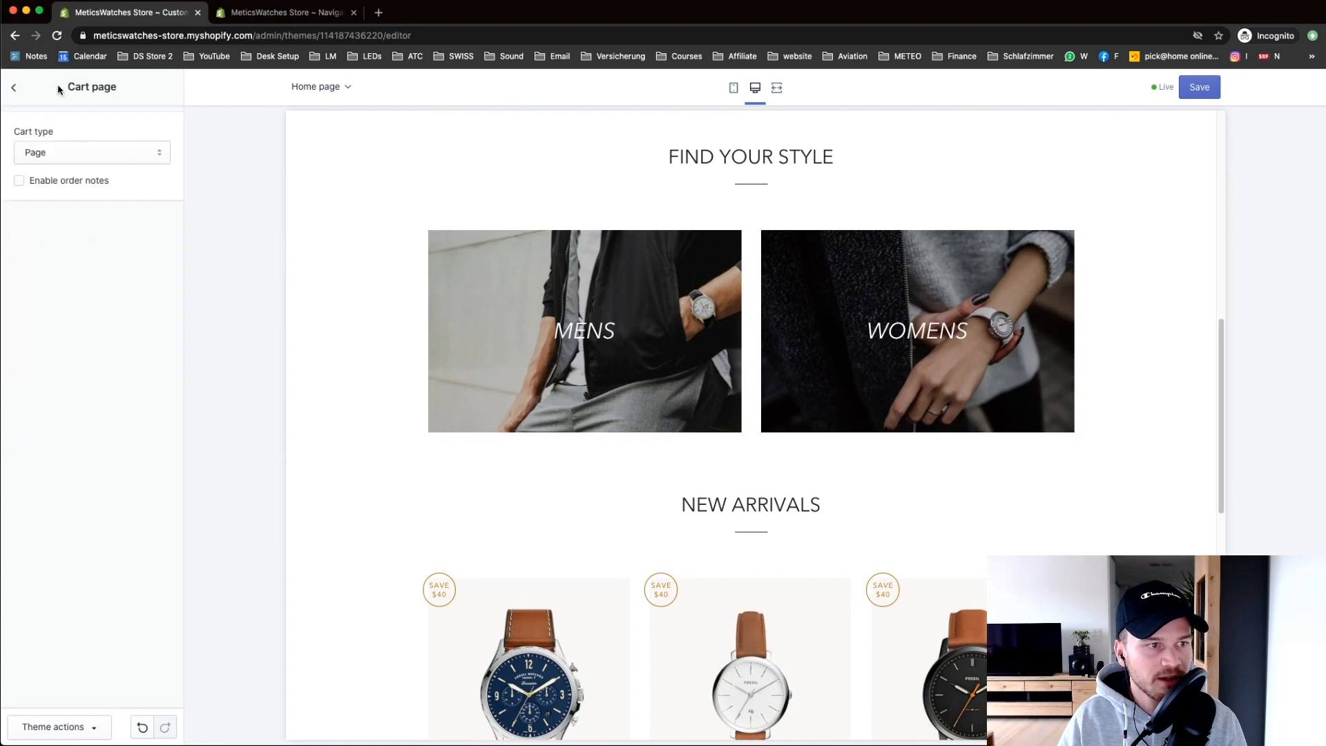
left_click(15, 89)
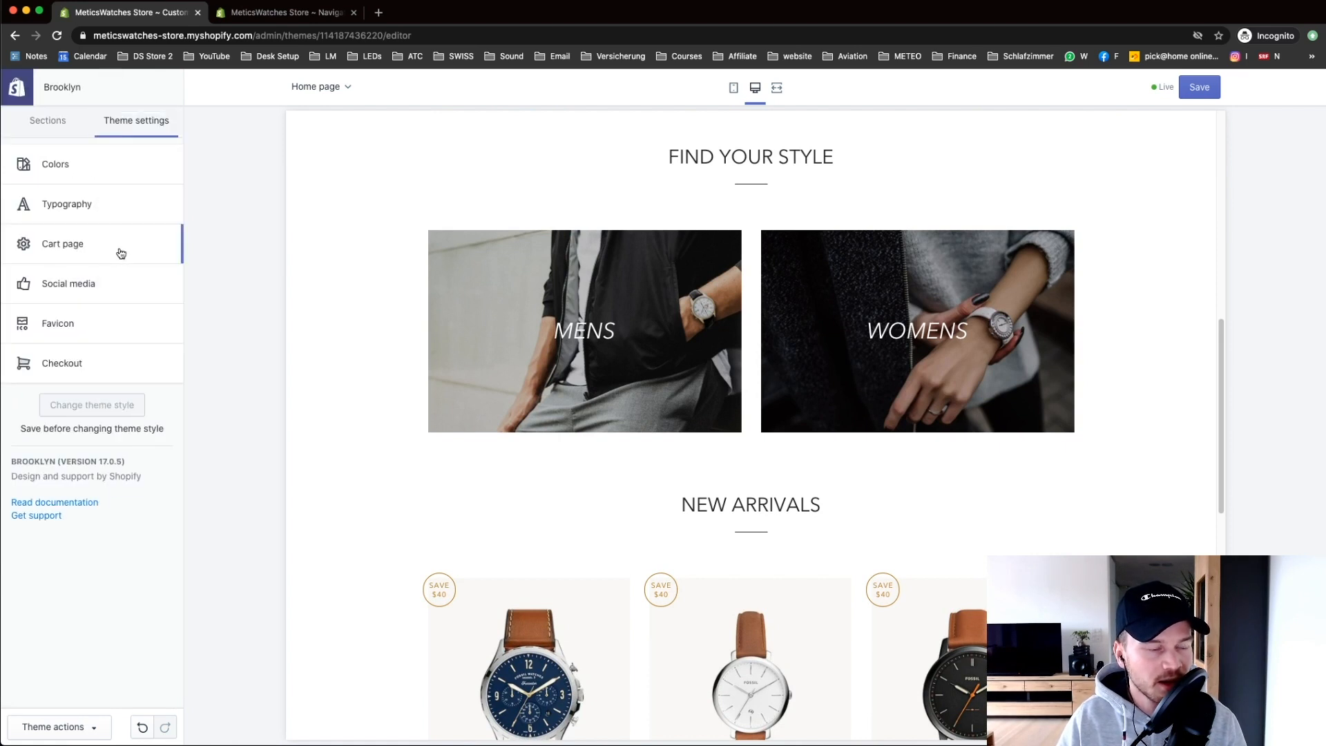
left_click(98, 289)
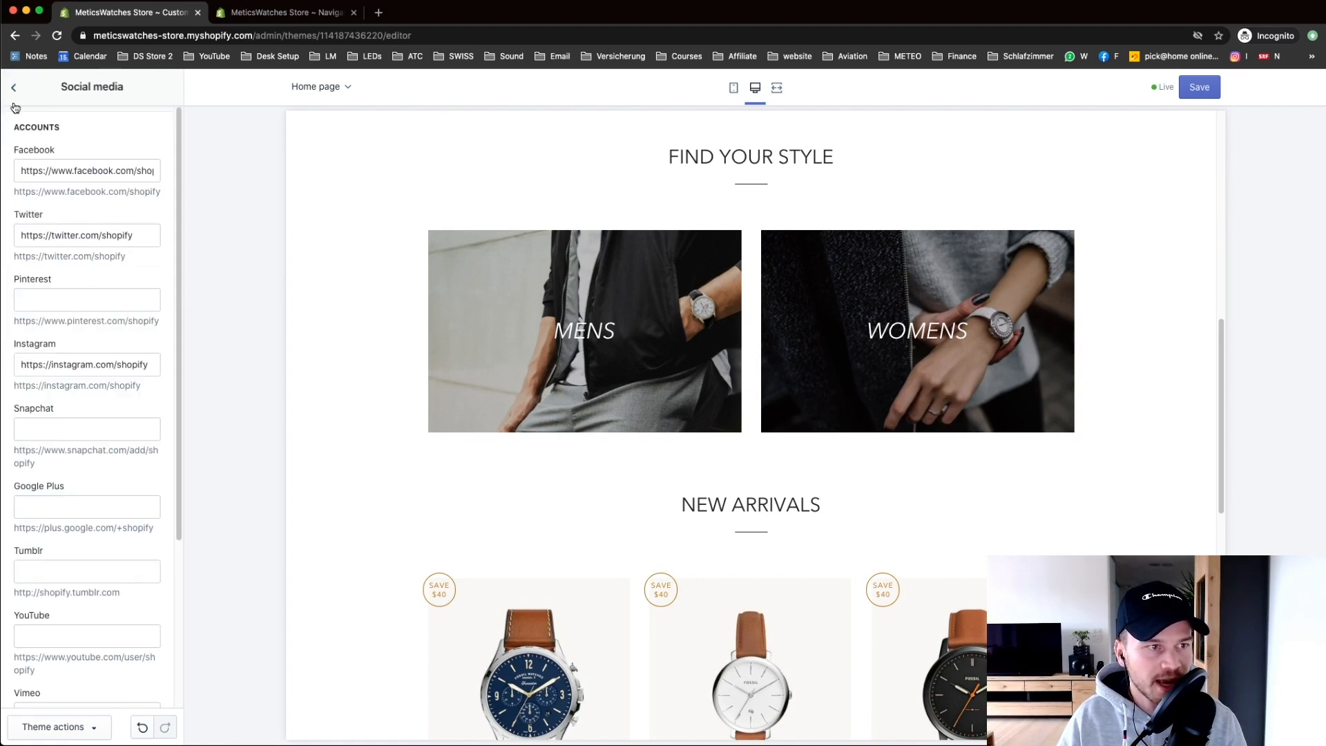
left_click(14, 89)
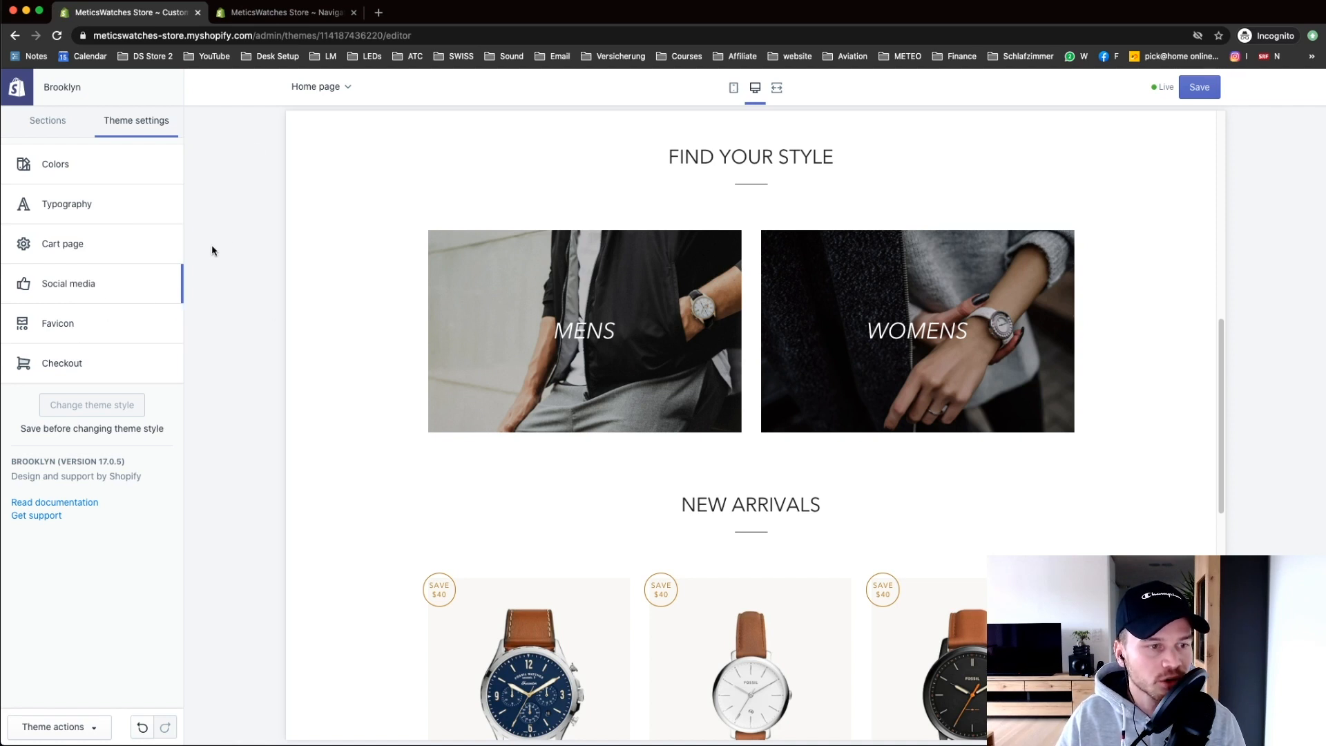
Step: Open the live storefront in a new tab from the Navigation page, then return to the editor
left_click(253, 15)
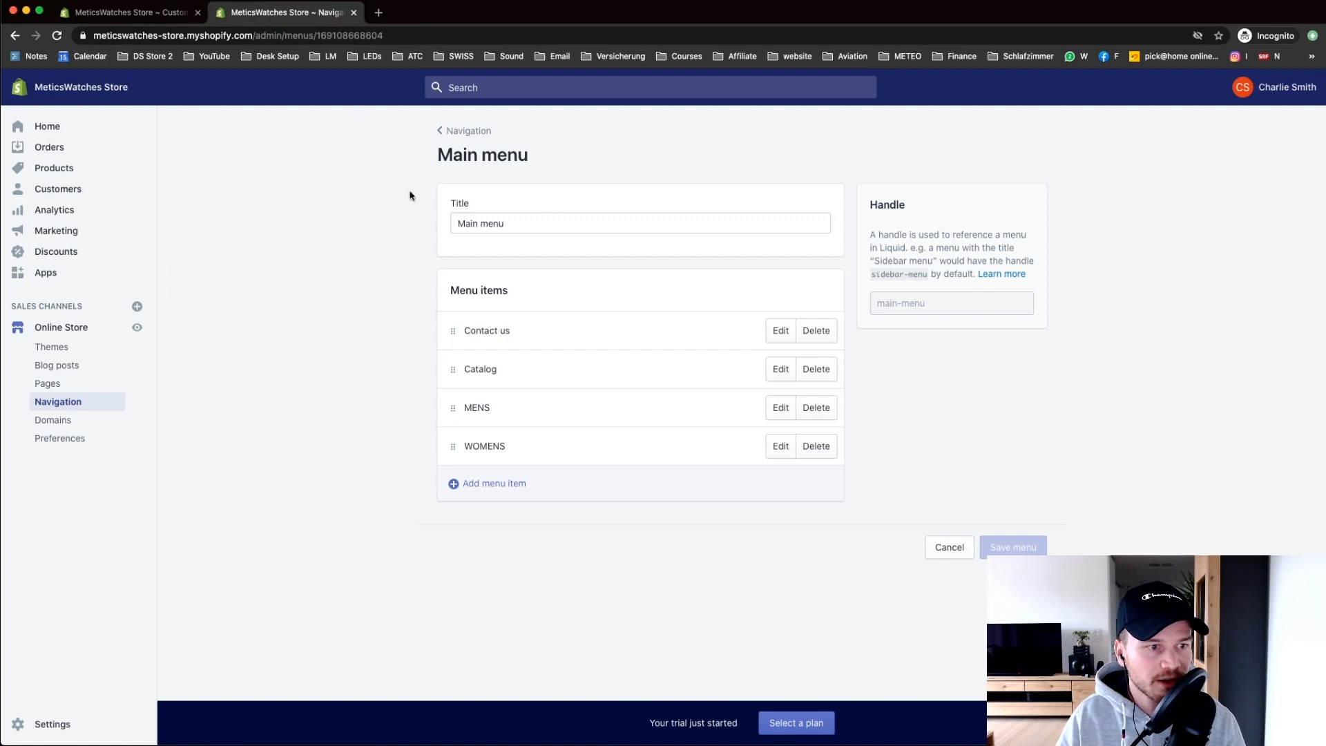
left_click(137, 327)
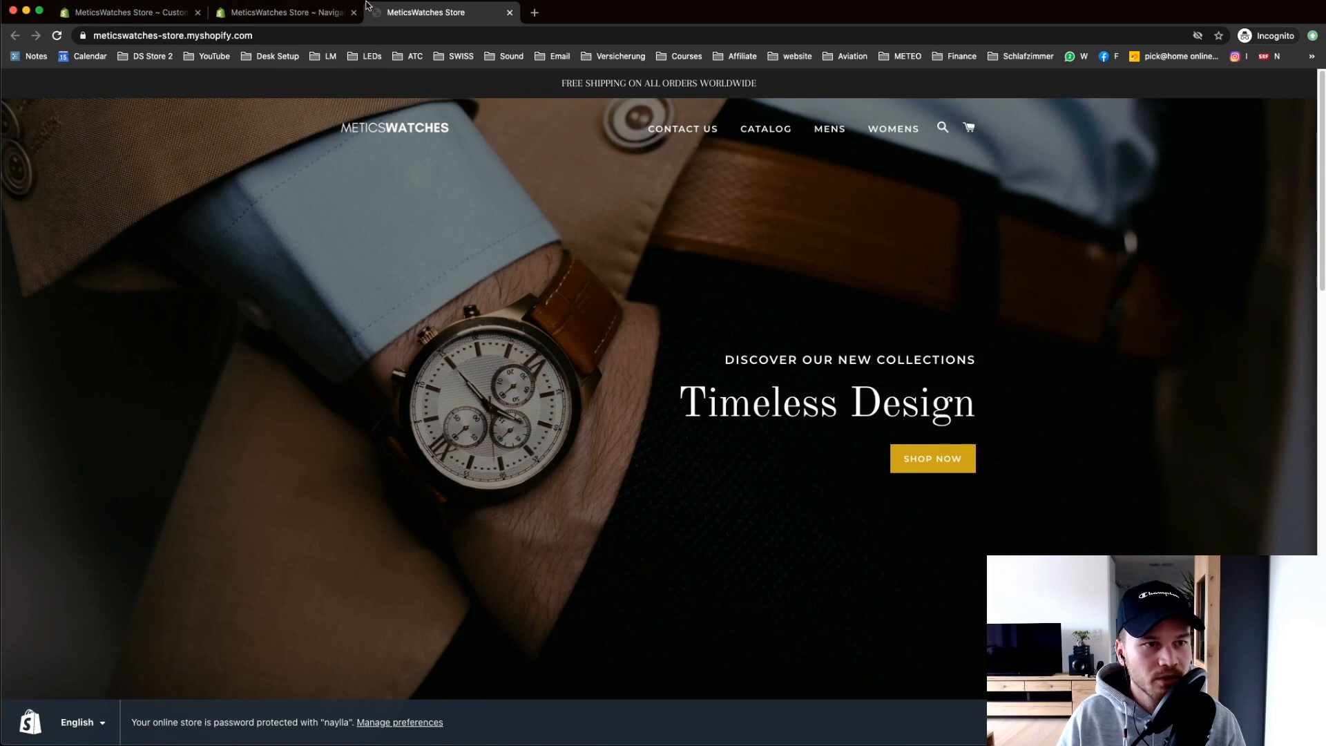
left_click(161, 14)
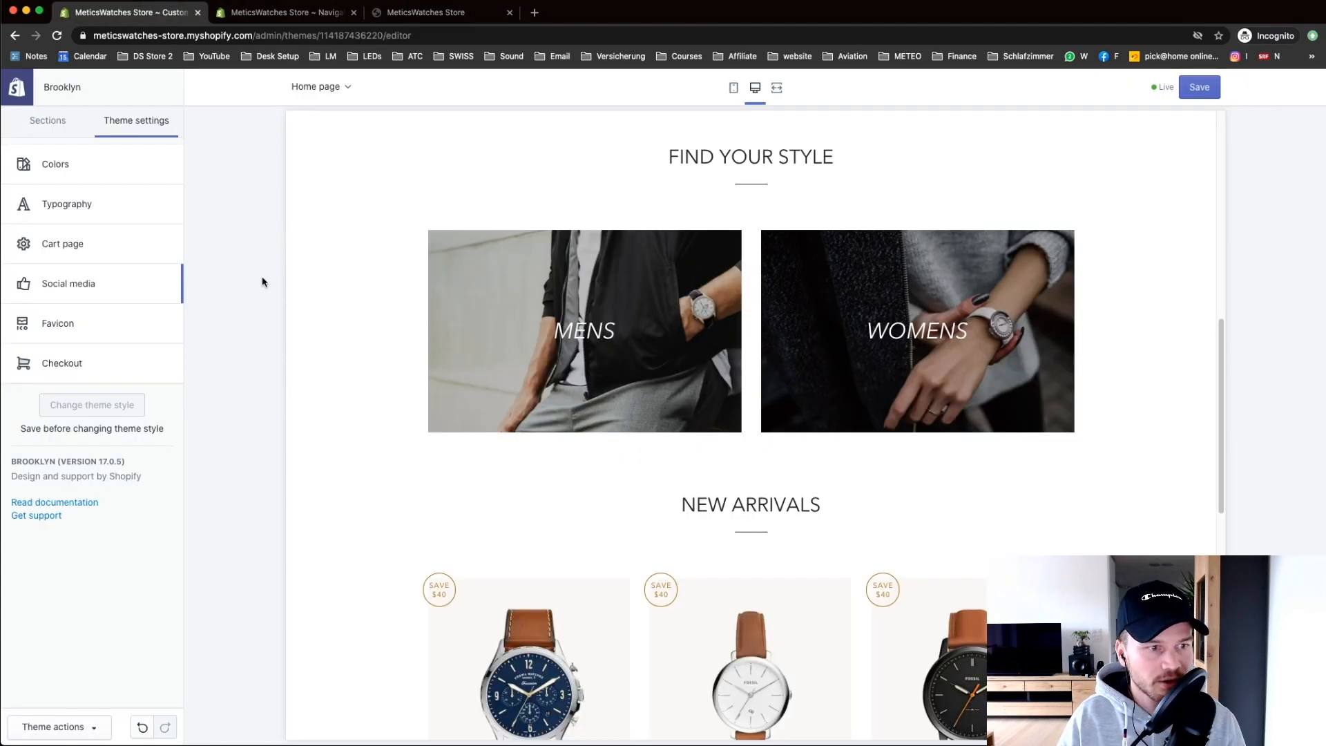
Step: Upload M.png from the icon folder as the store favicon and save the theme
left_click(96, 327)
left_click(94, 222)
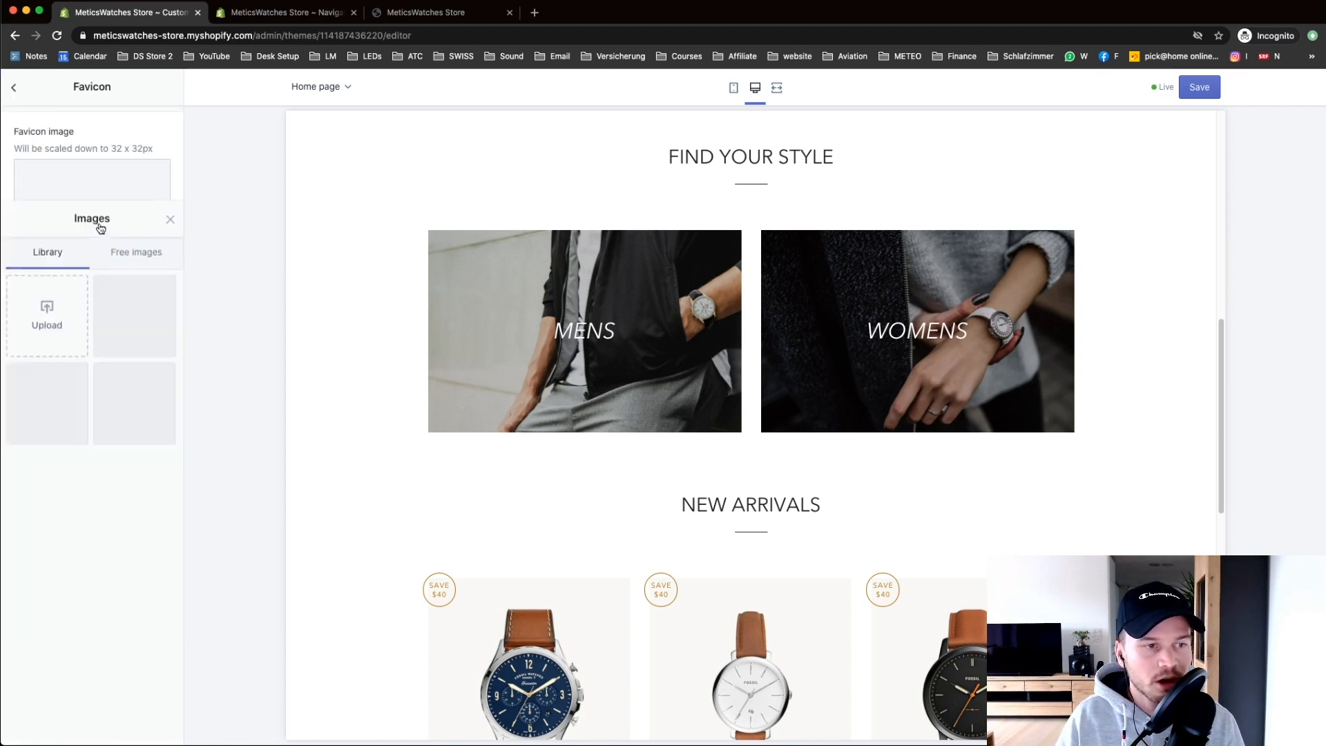
left_click(60, 183)
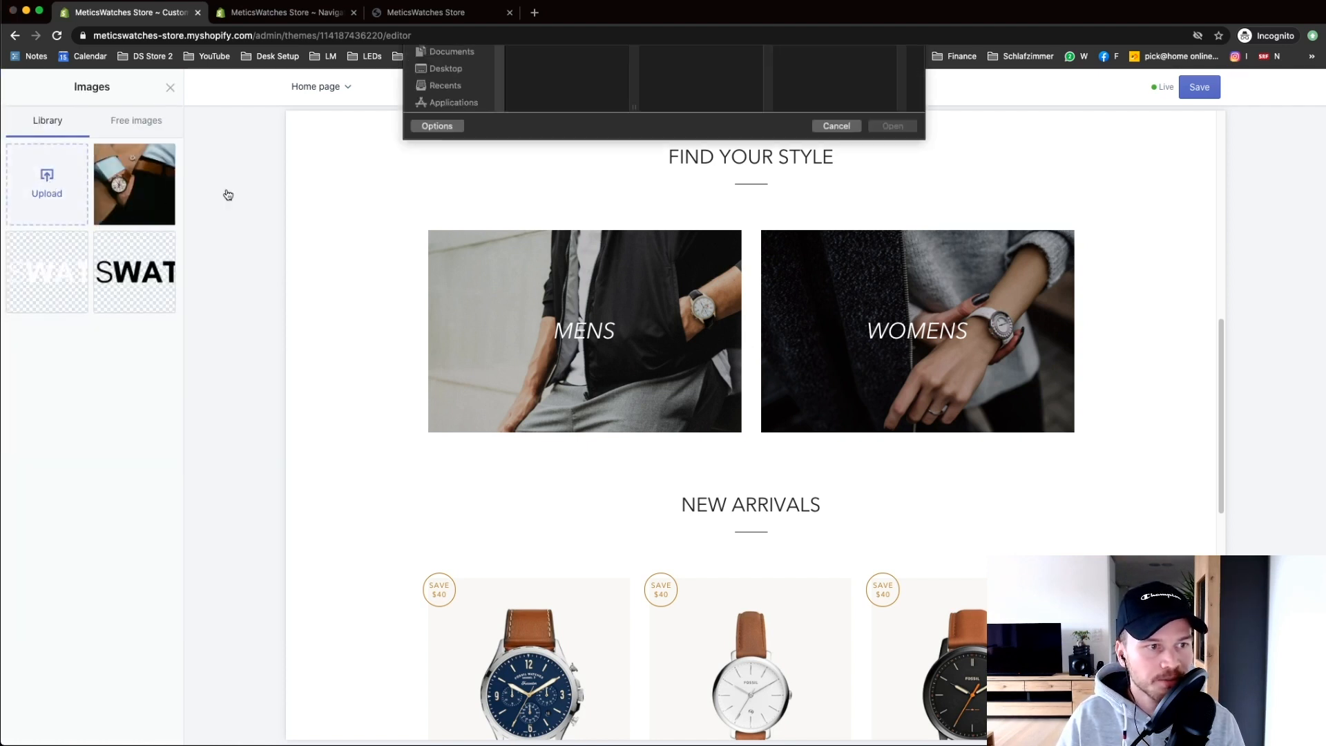
left_click(620, 64)
left_click(674, 69)
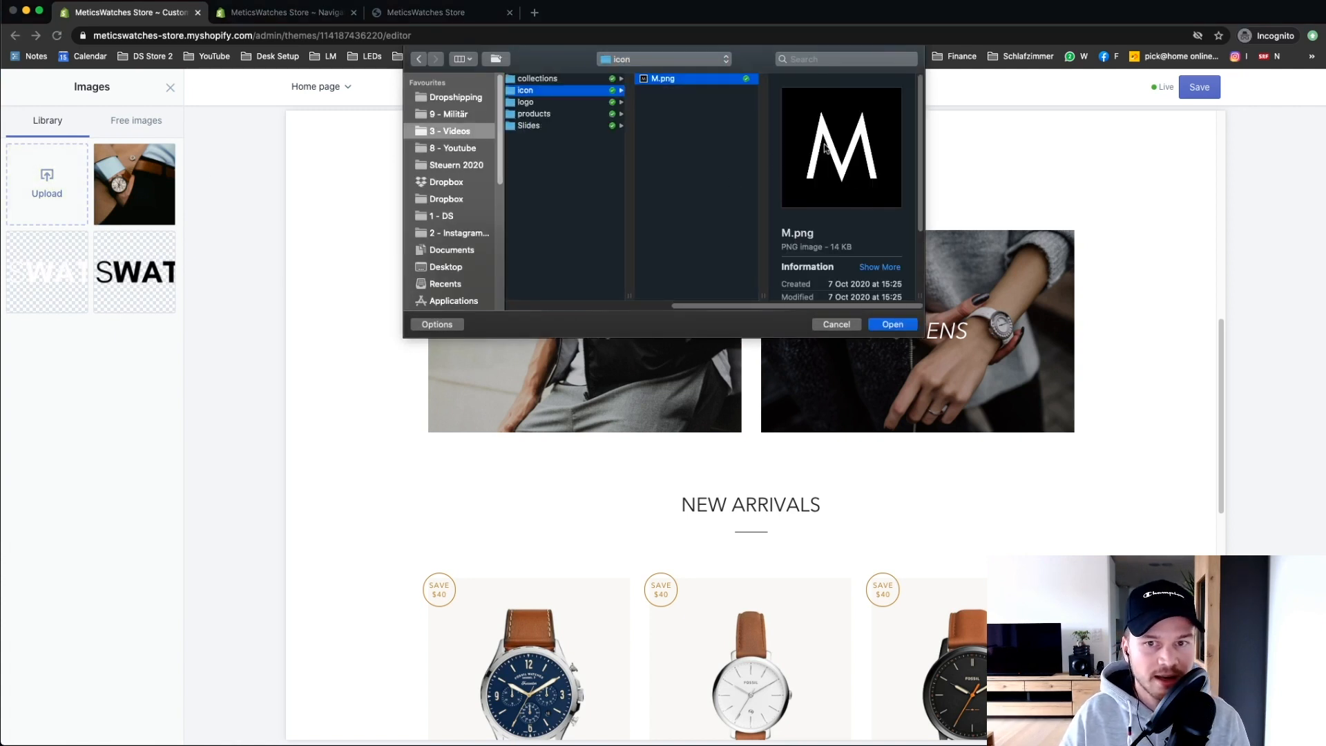
left_click(882, 329)
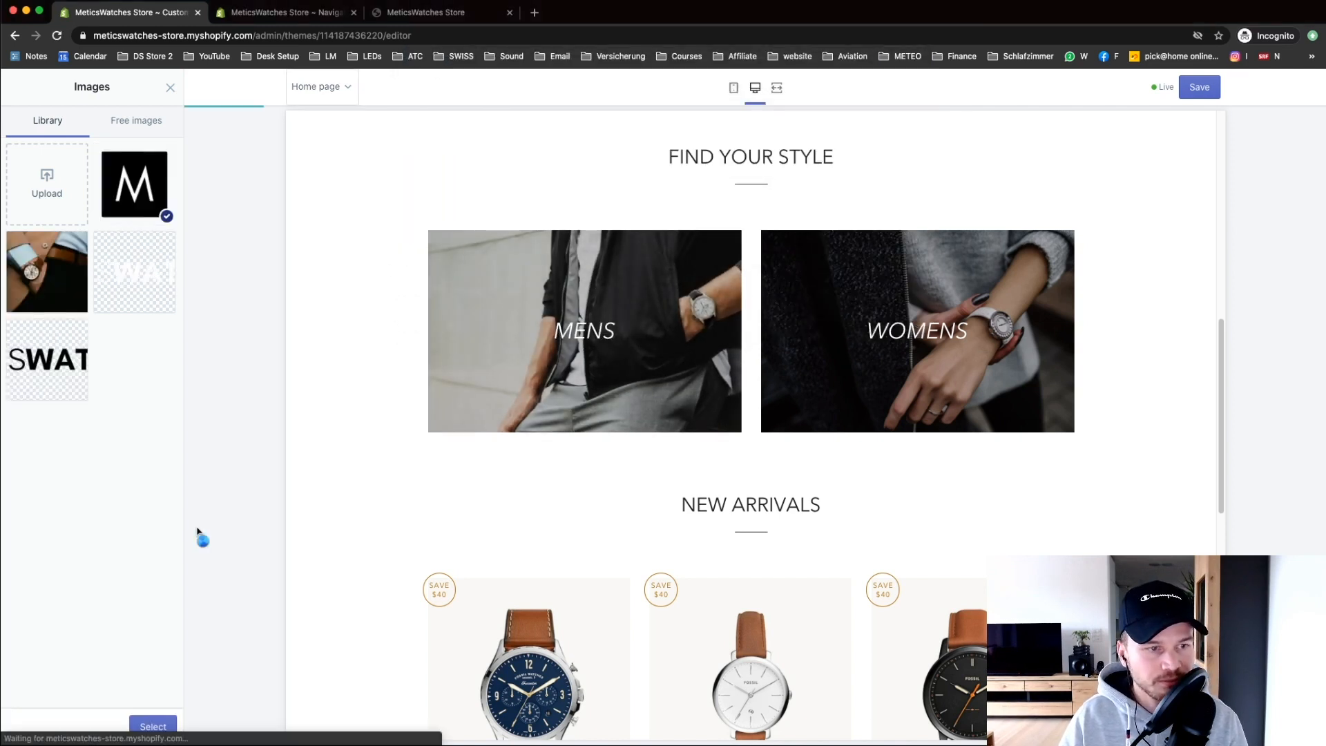
left_click(153, 722)
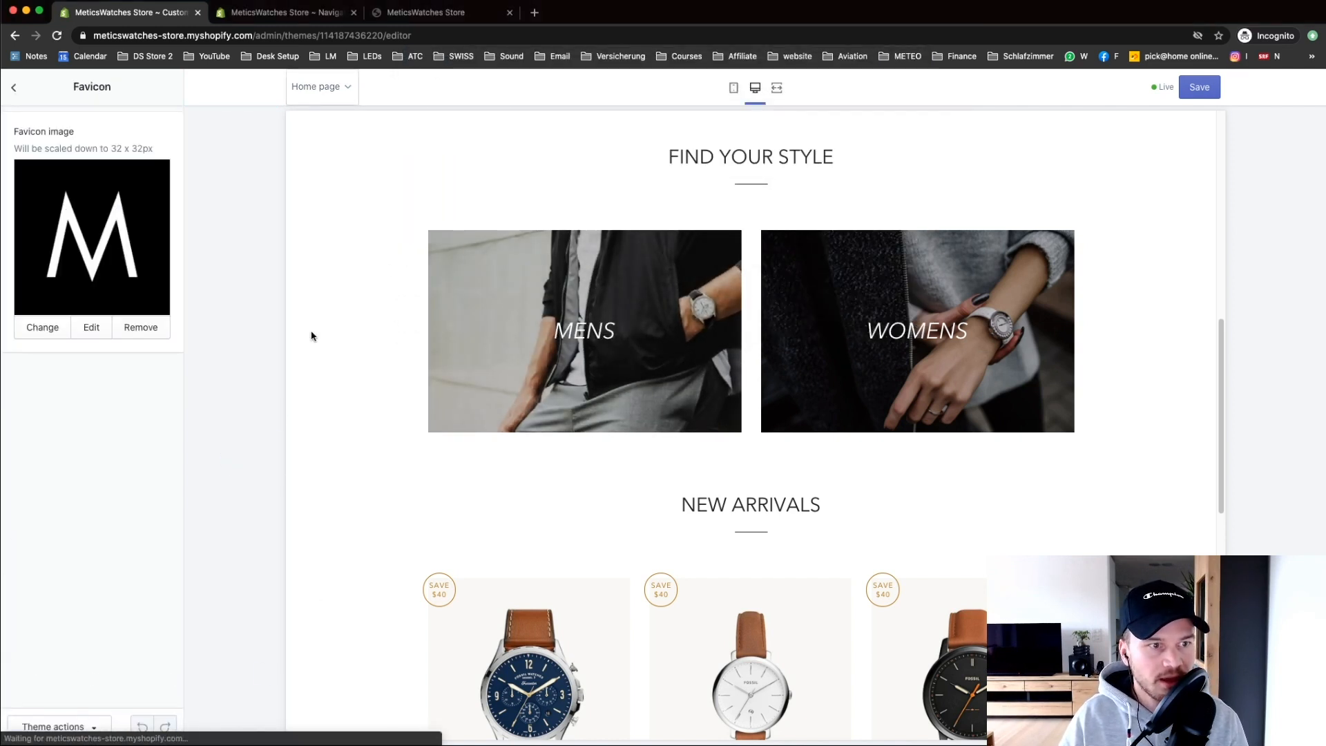
left_click(1199, 88)
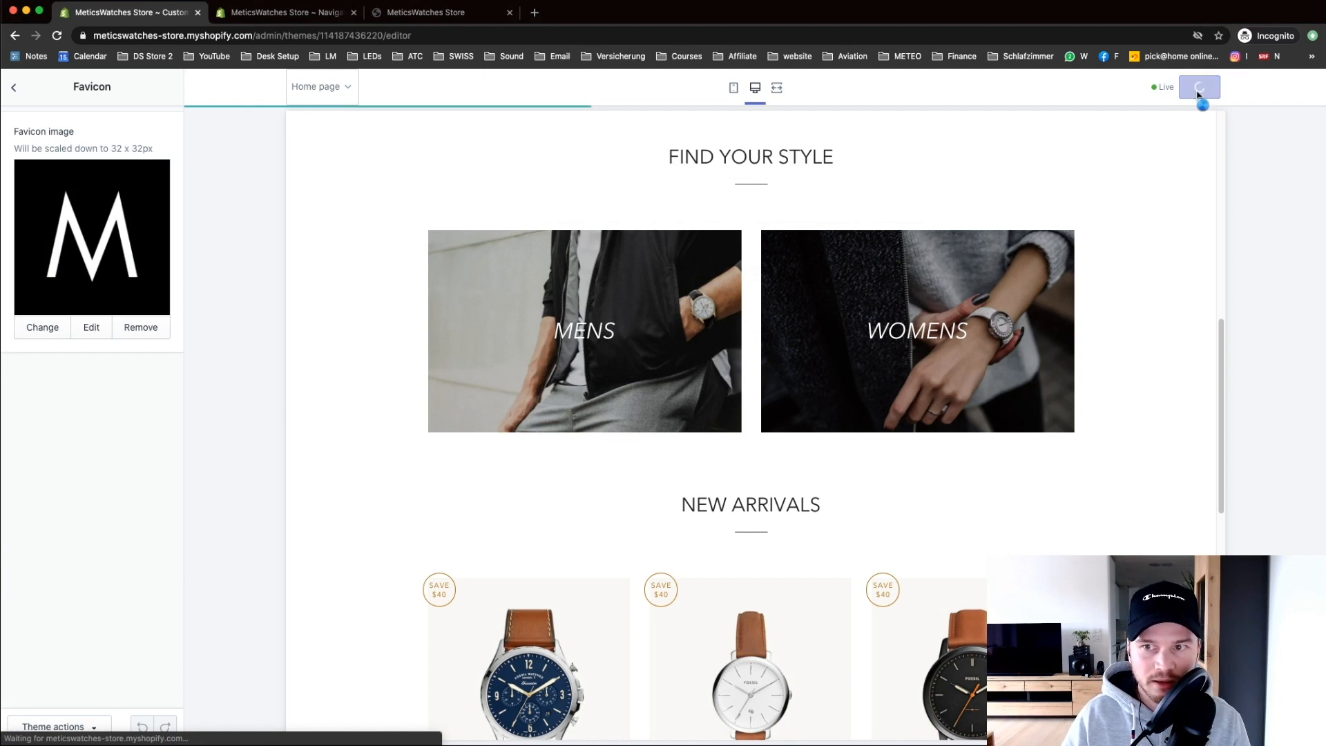
Step: Reload the storefront to check the new favicon, then return to the theme settings list
left_click(414, 12)
left_click(56, 36)
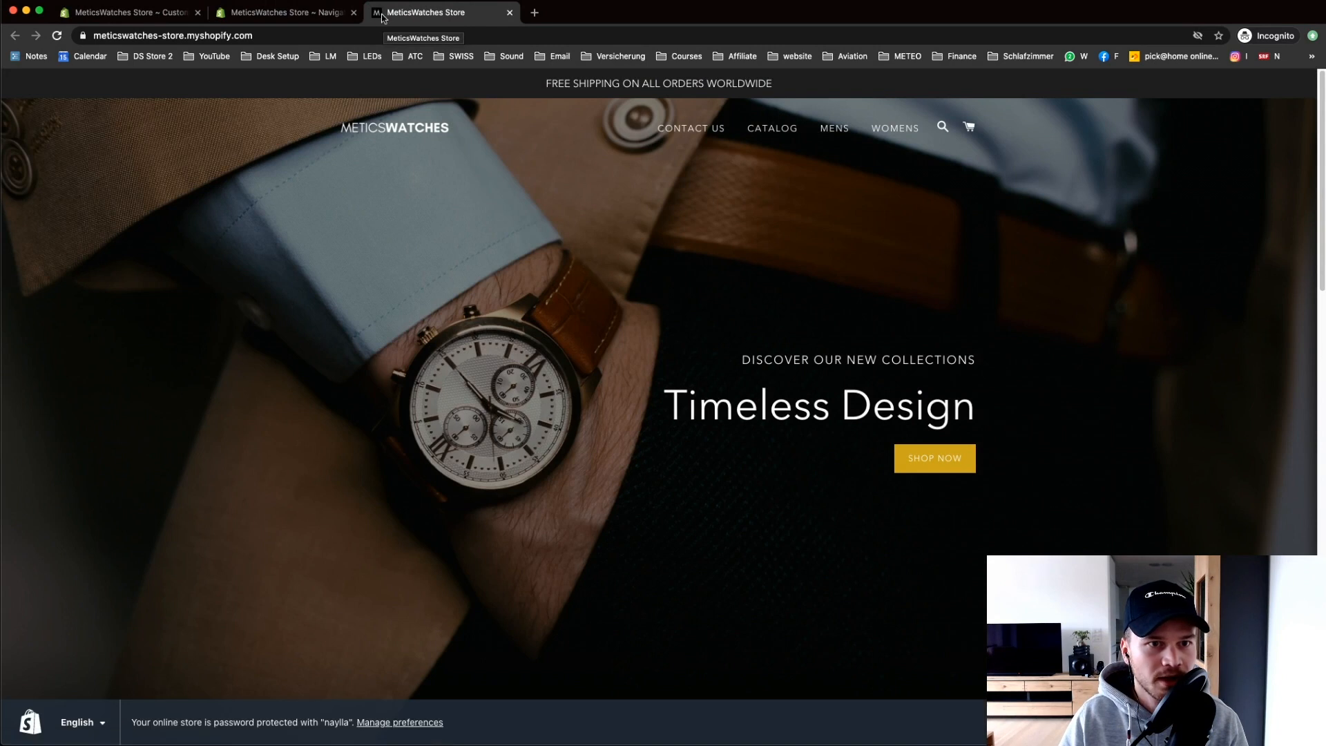
left_click(176, 12)
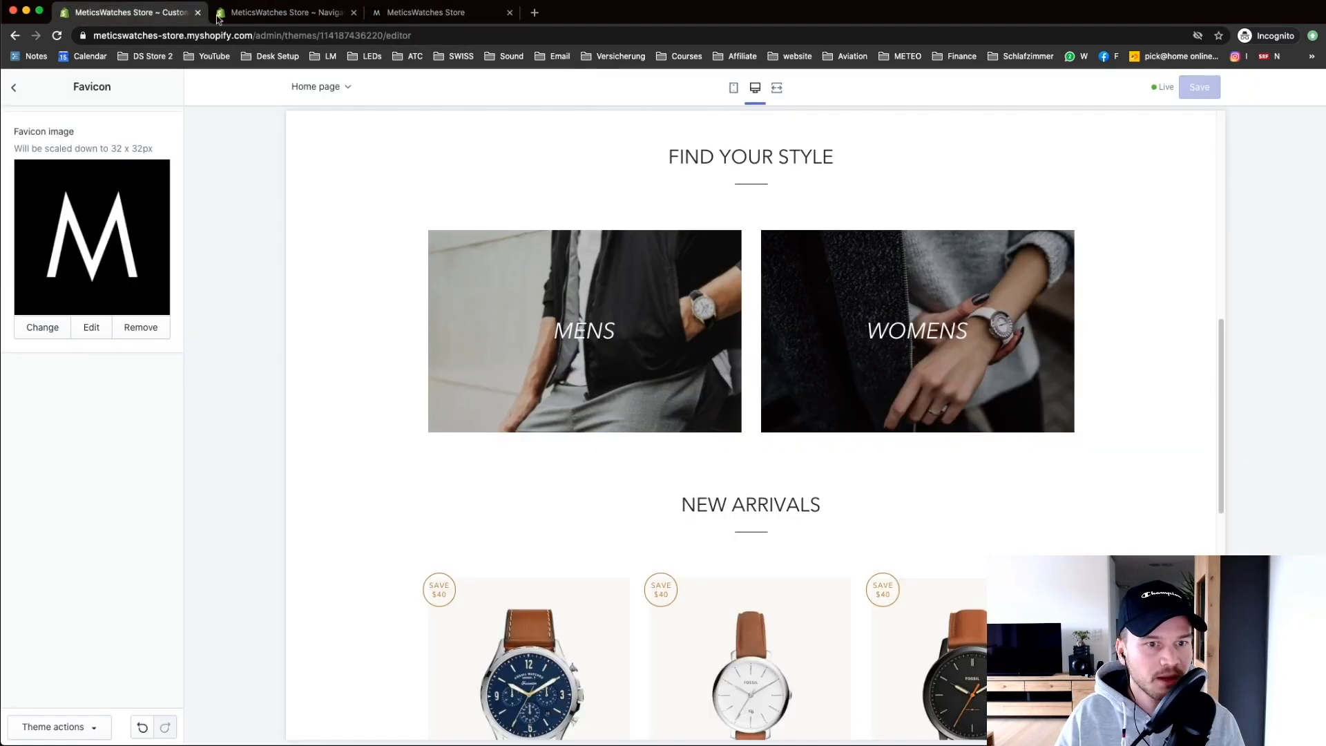
left_click(15, 89)
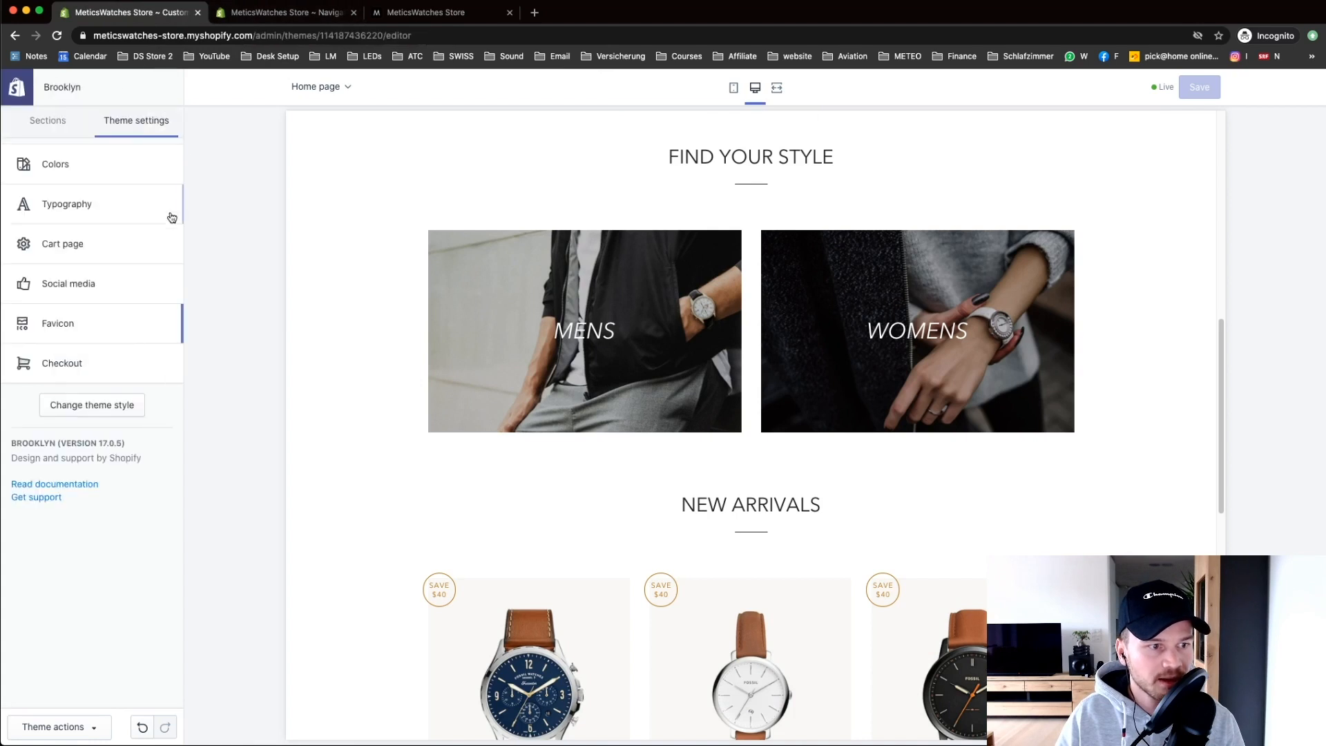
Step: Set the METICSWATCHES wordmark image as the checkout logo
left_click(84, 371)
left_click_drag(180, 237, 179, 264)
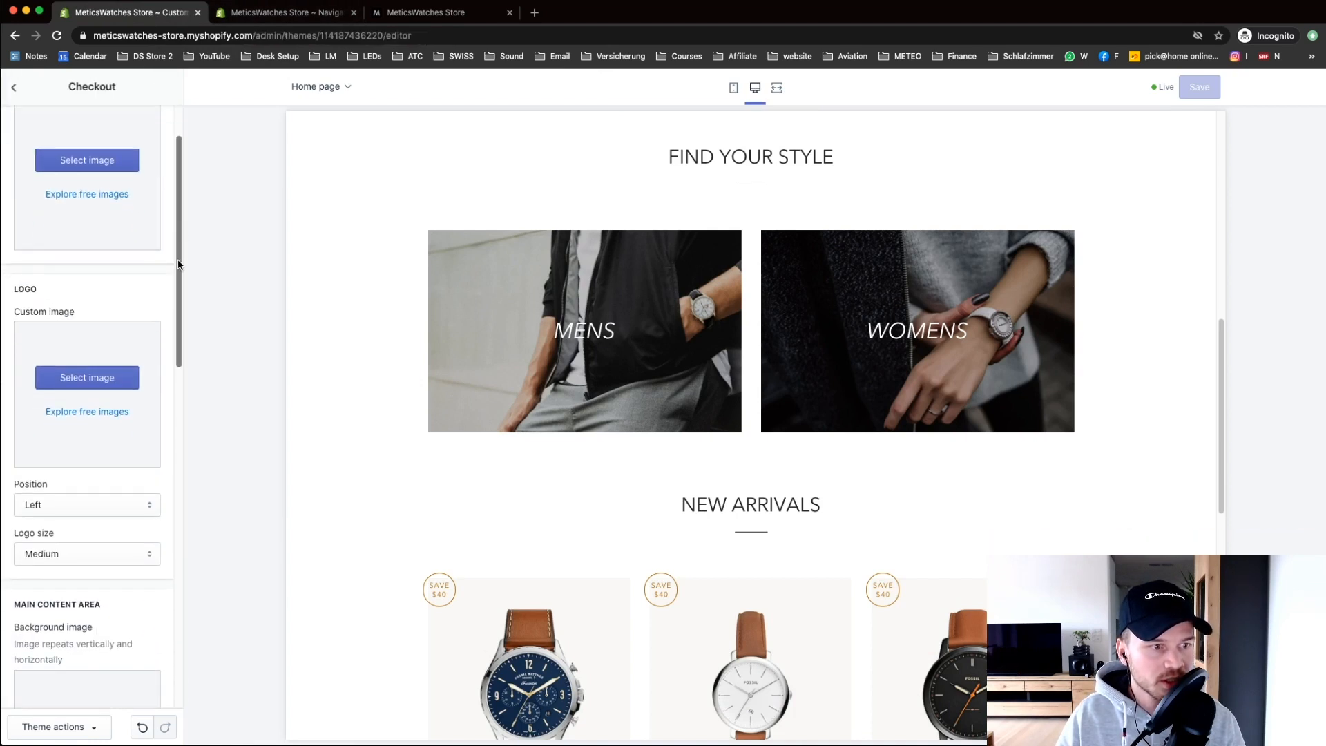
left_click(102, 377)
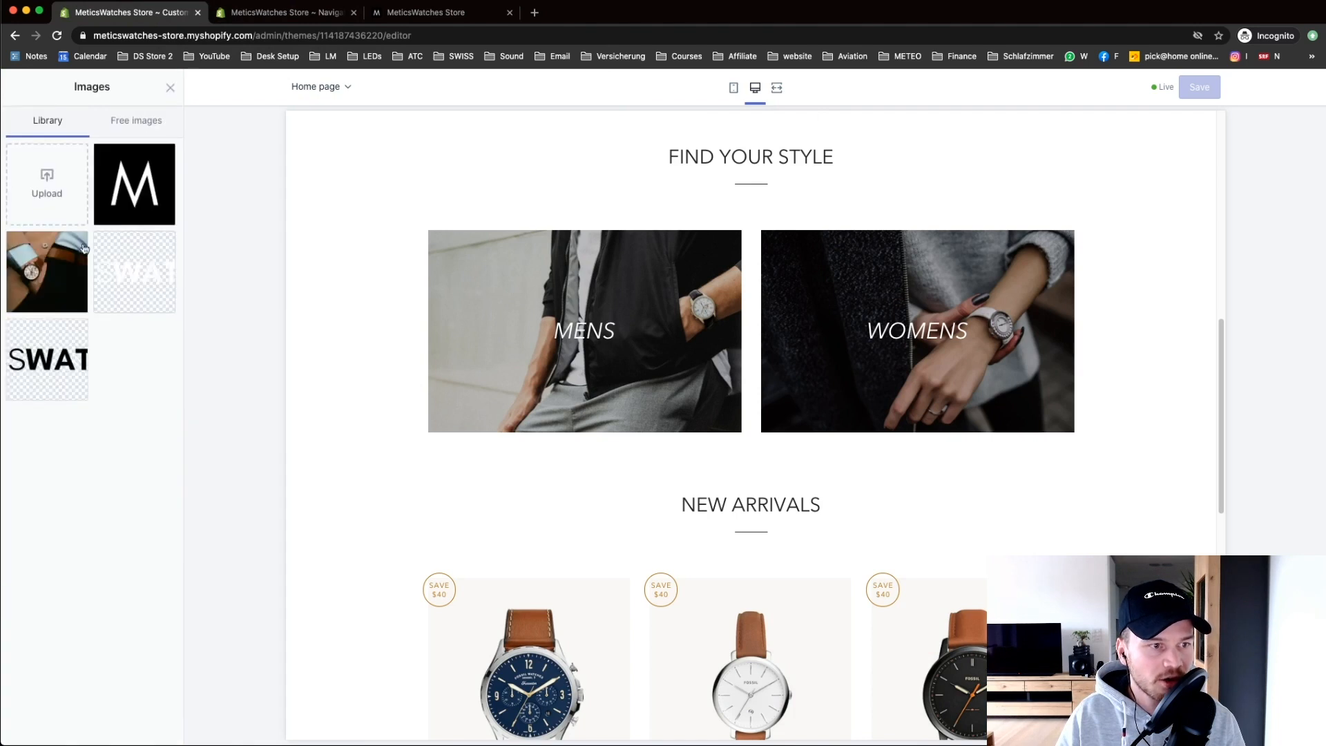
left_click(50, 363)
left_click(157, 722)
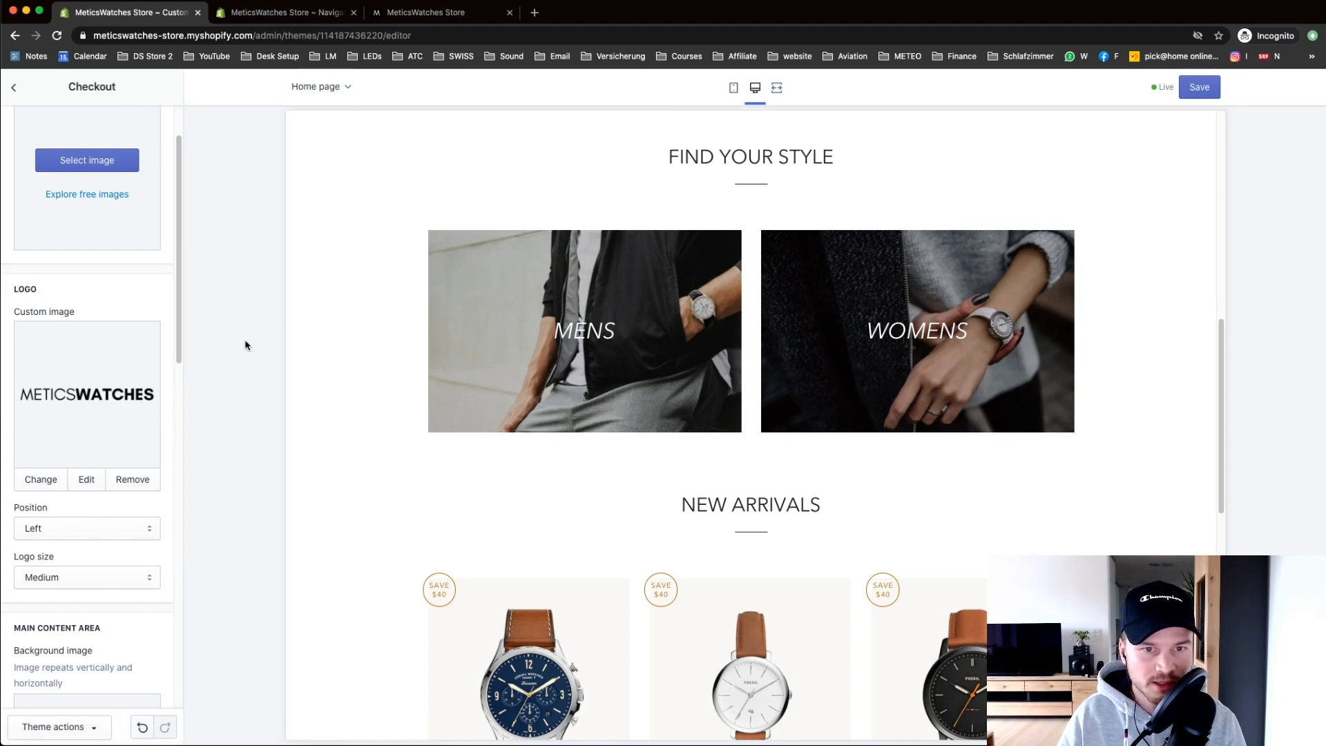
Step: Return to the home page sections and check the store in mobile and desktop previews
left_click(26, 97)
left_click(69, 128)
scroll(674, 210, "up", 10)
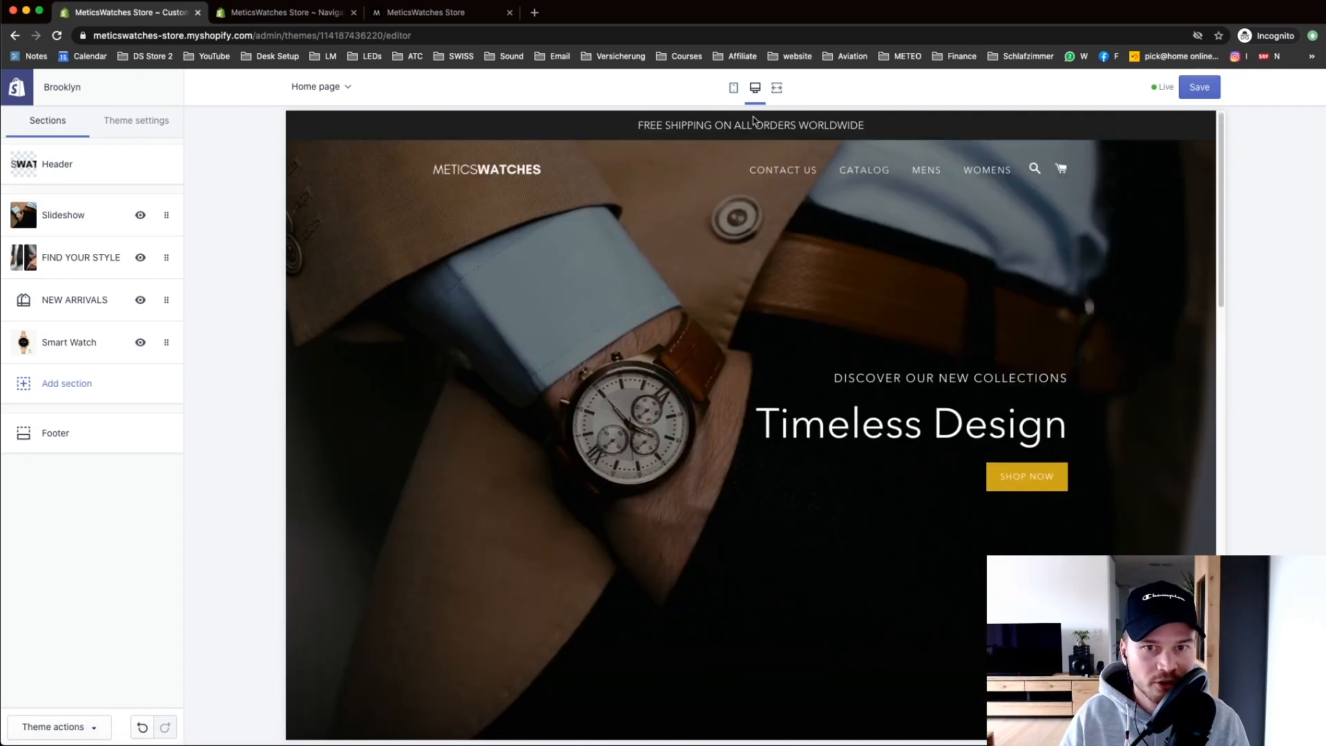
left_click(734, 88)
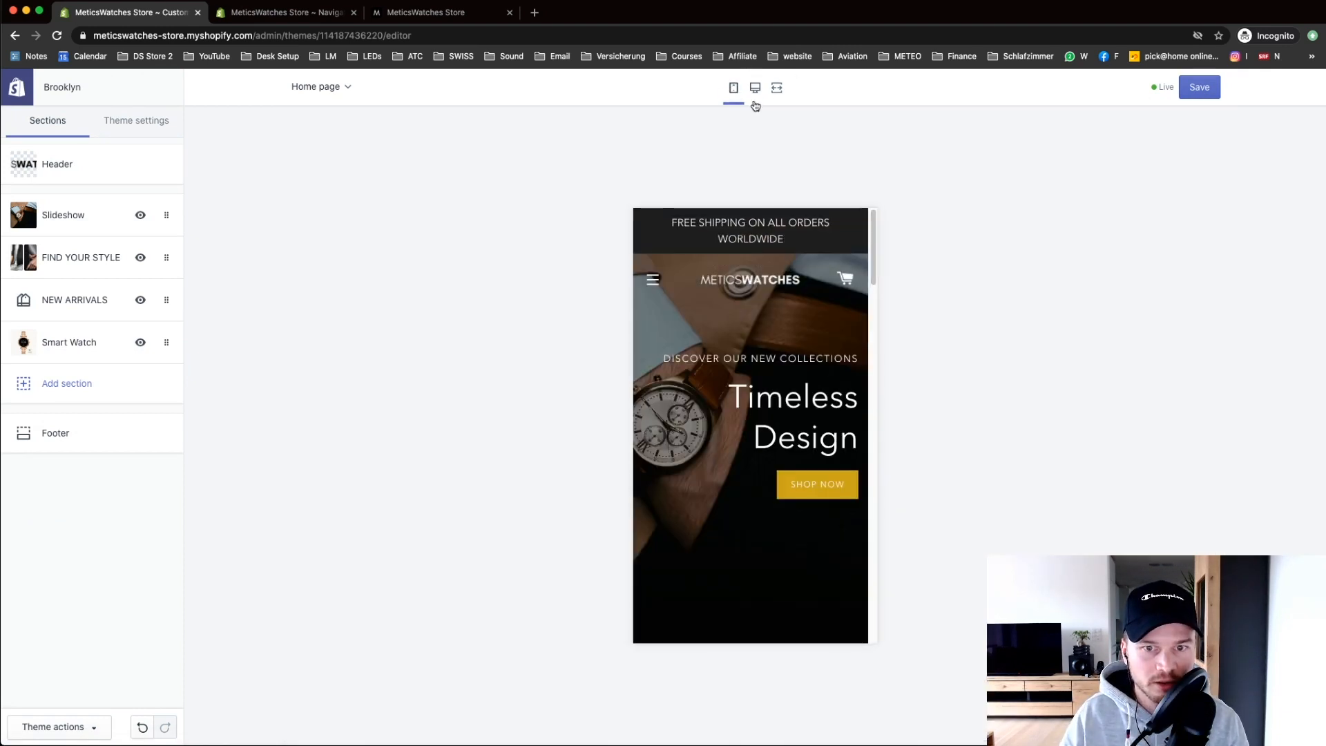
left_click_drag(874, 245, 882, 207)
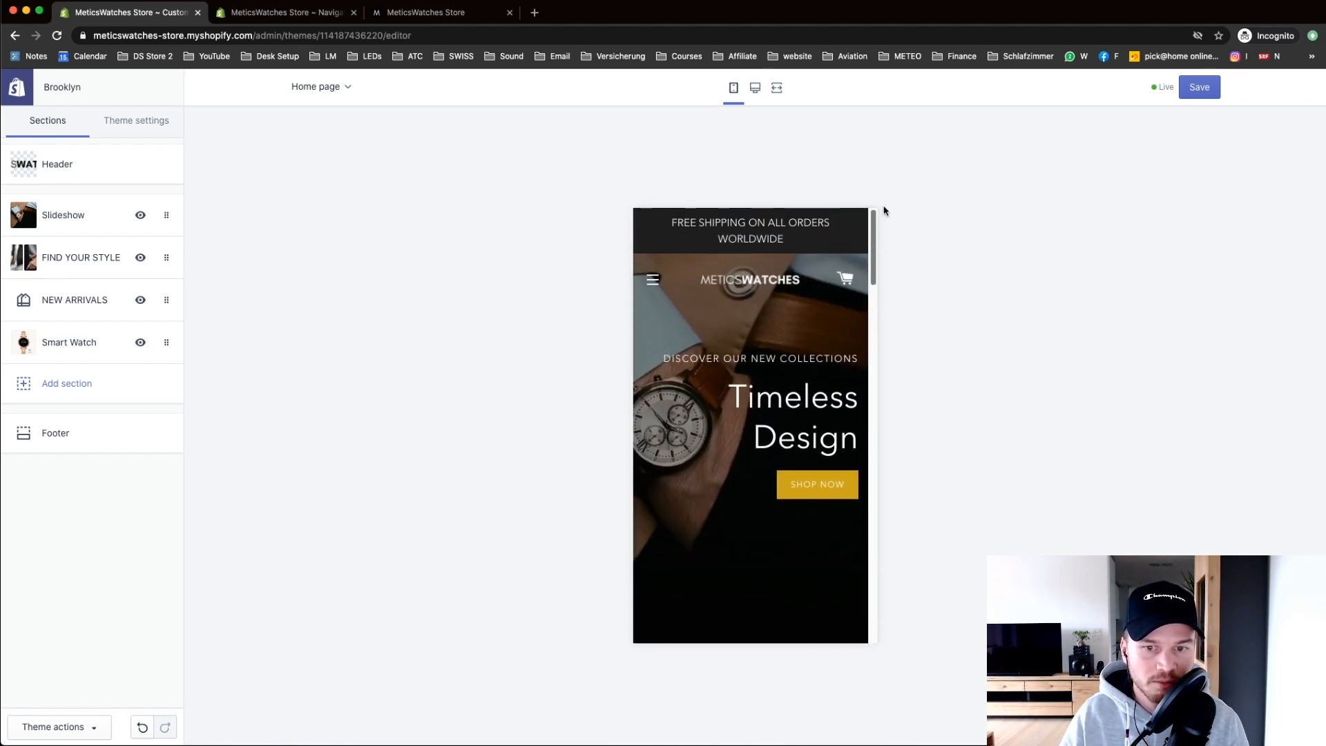
left_click(755, 87)
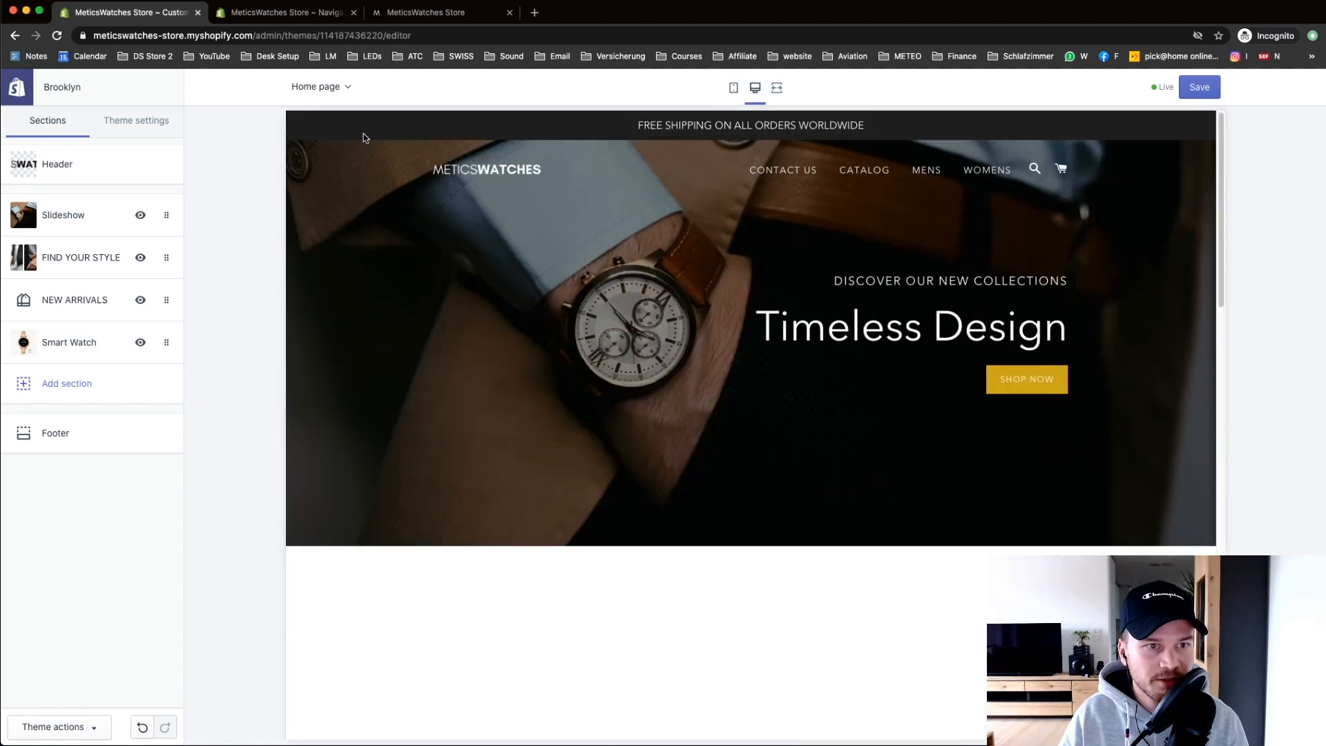
Step: Preview the Product pages template in the theme editor
left_click(317, 87)
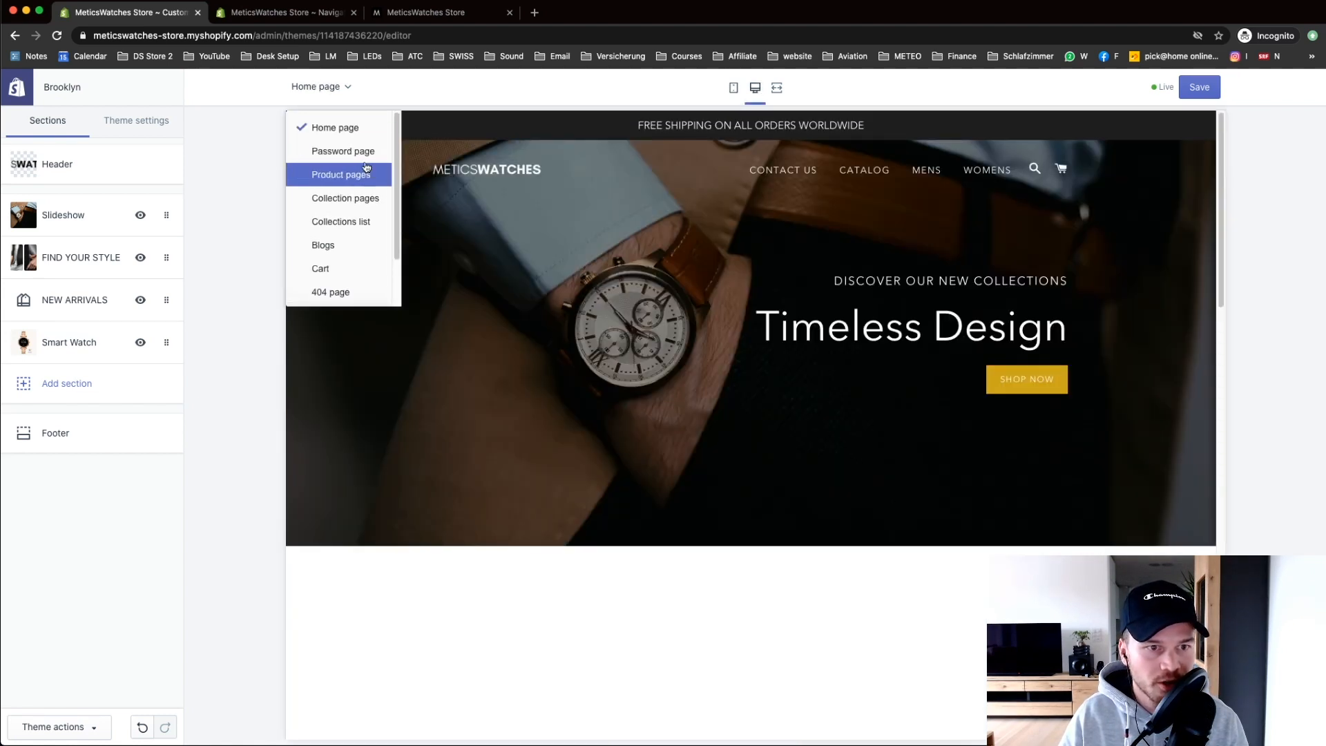
left_click(351, 176)
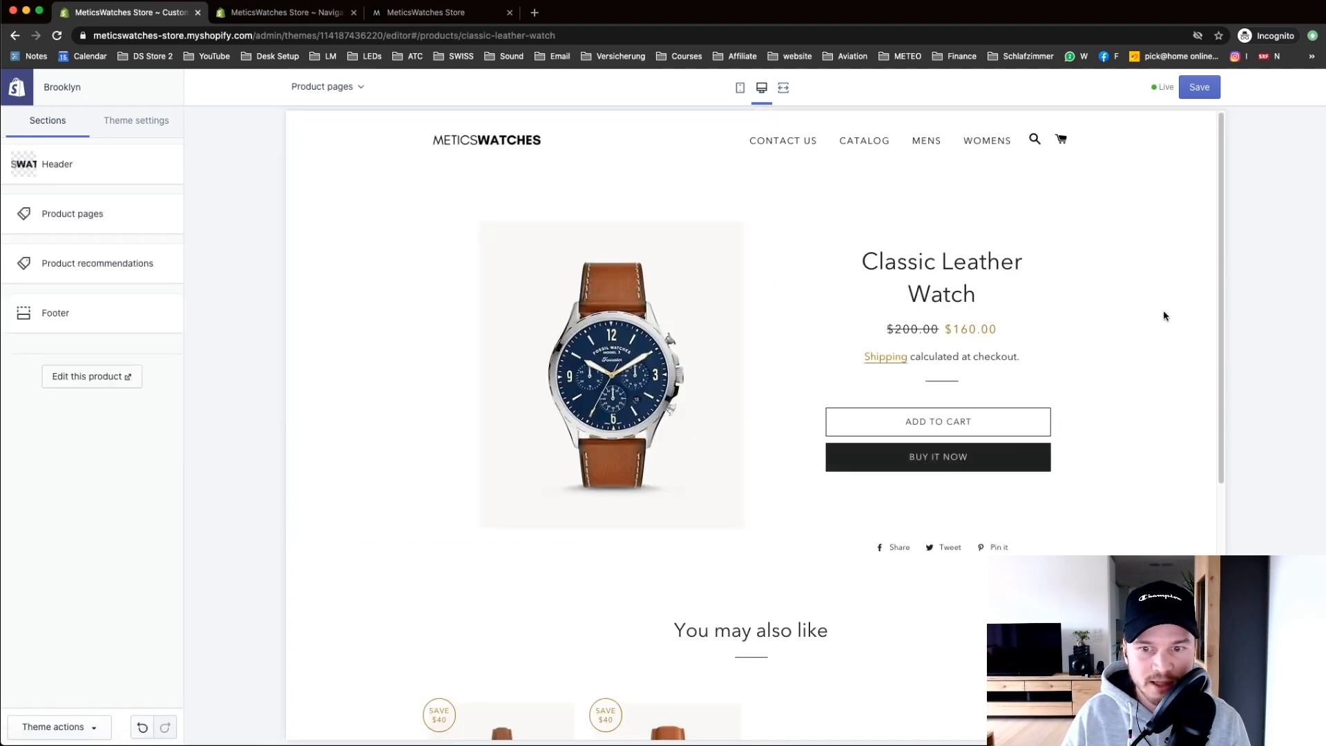
scroll(1225, 316, "down", 2)
scroll(1226, 311, "down", 3)
scroll(1237, 446, "up", 5)
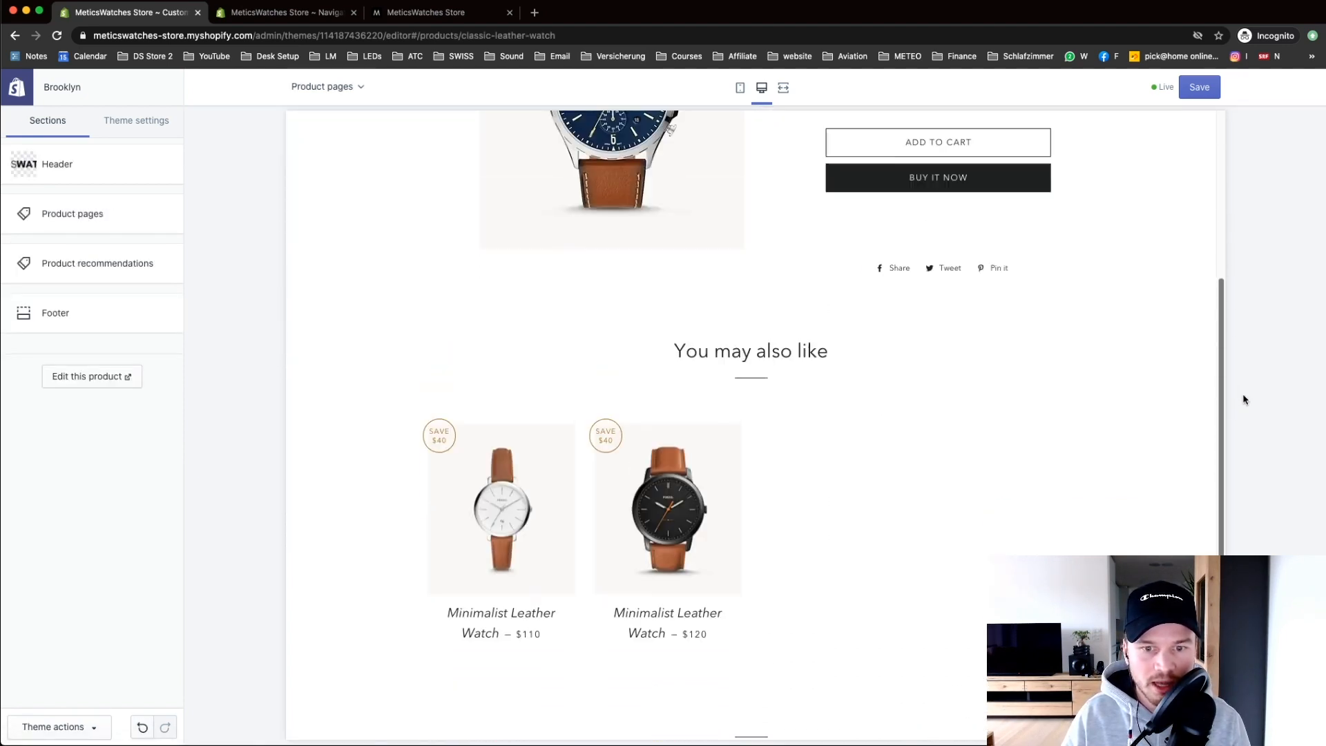
scroll(783, 355, "up", 1)
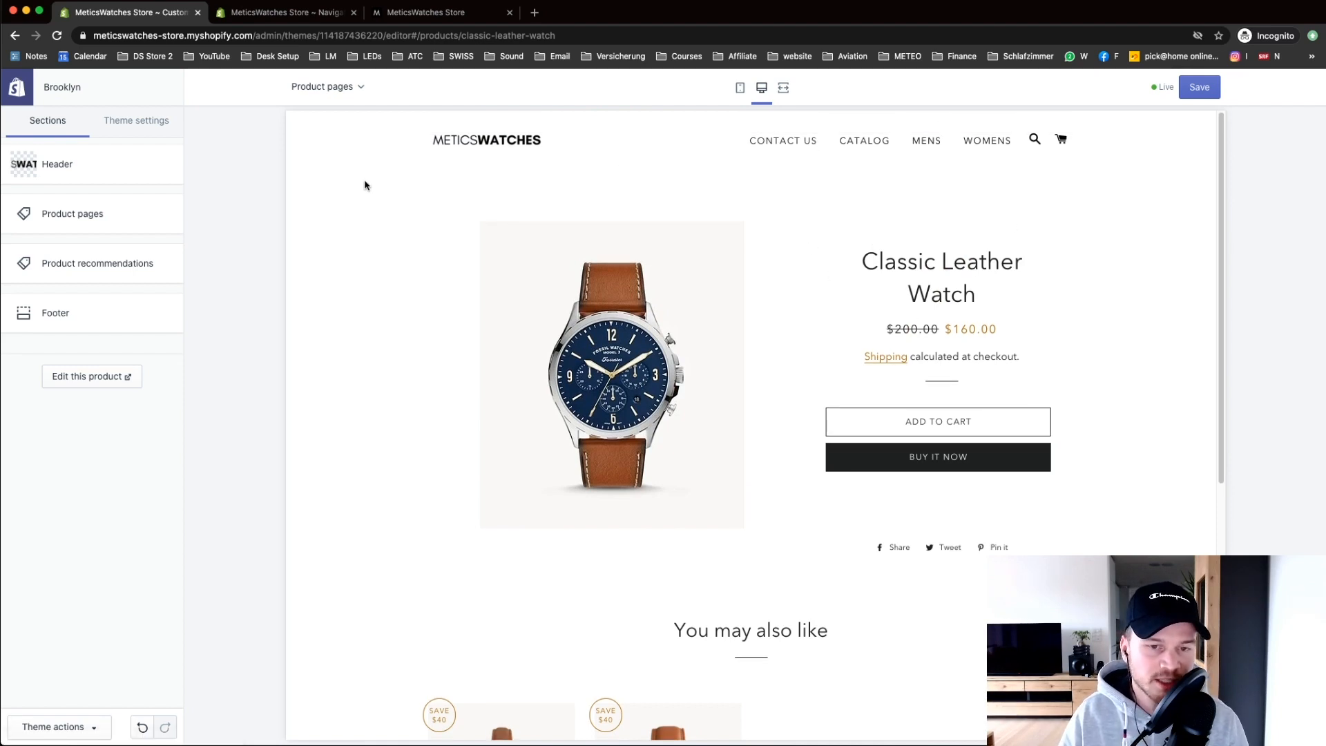
Step: Preview the collection template, return to the home page, save the theme, and go to Navigation
left_click(325, 87)
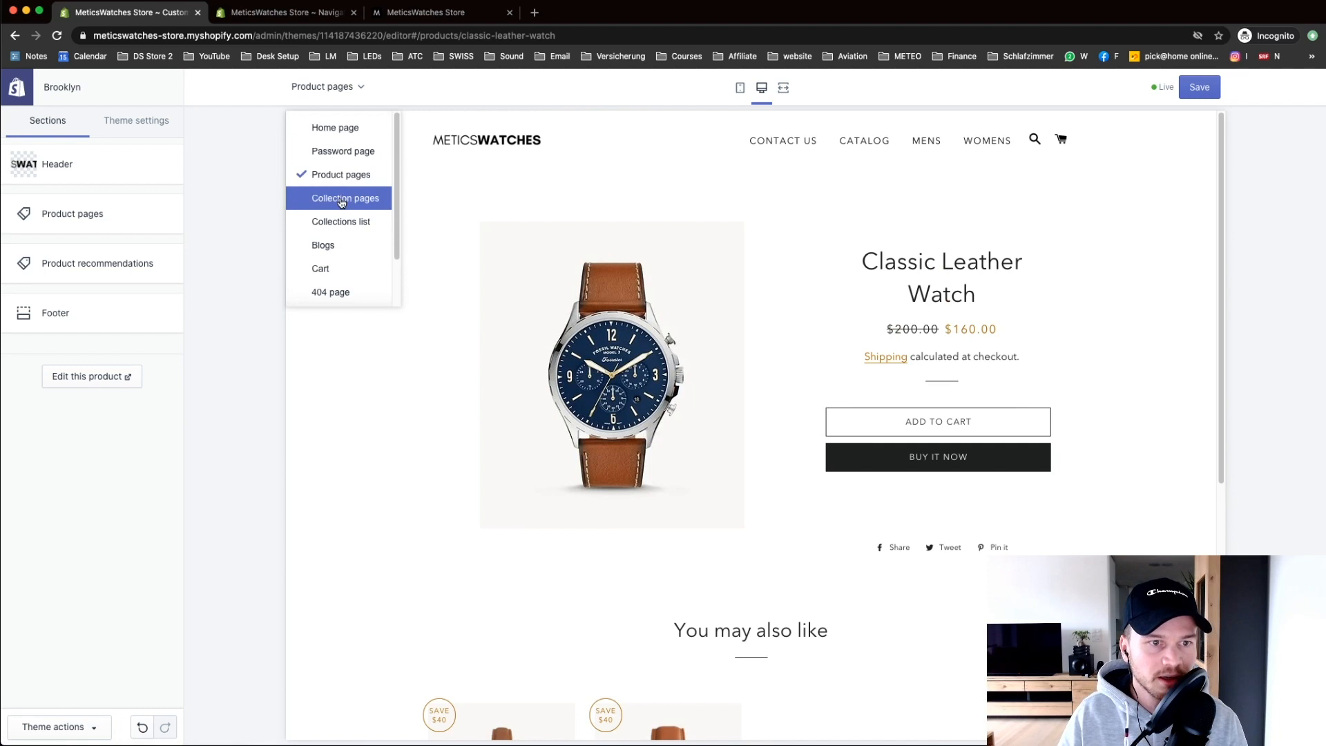
left_click(341, 200)
left_click(328, 87)
scroll(339, 138, "up", 1)
left_click(338, 127)
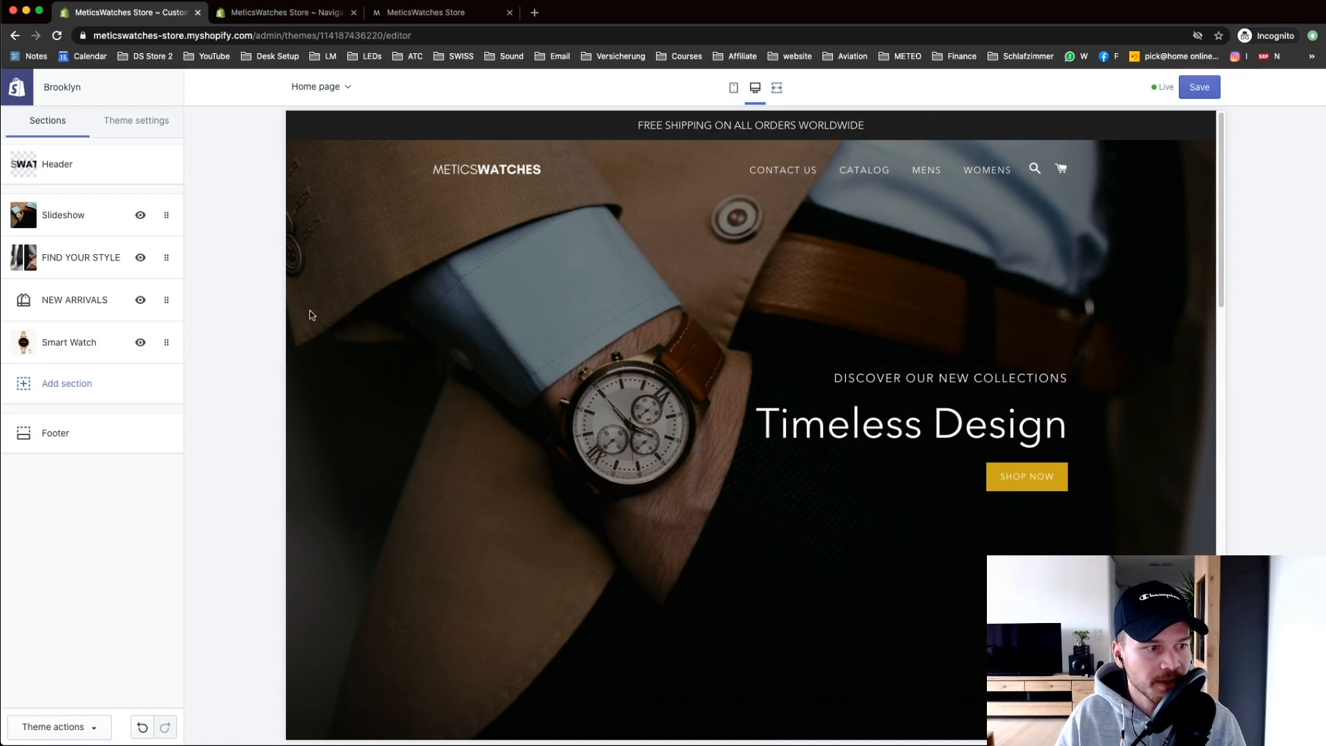
left_click(1200, 87)
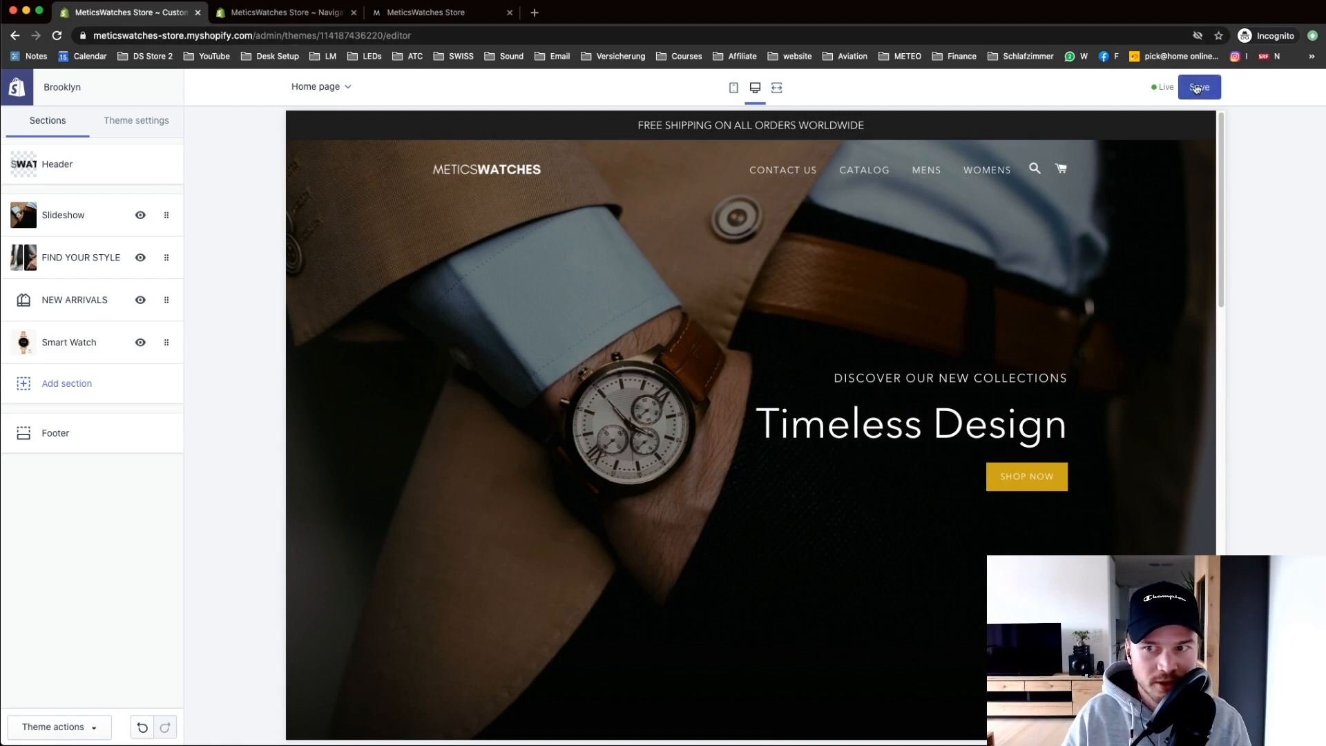
left_click(274, 15)
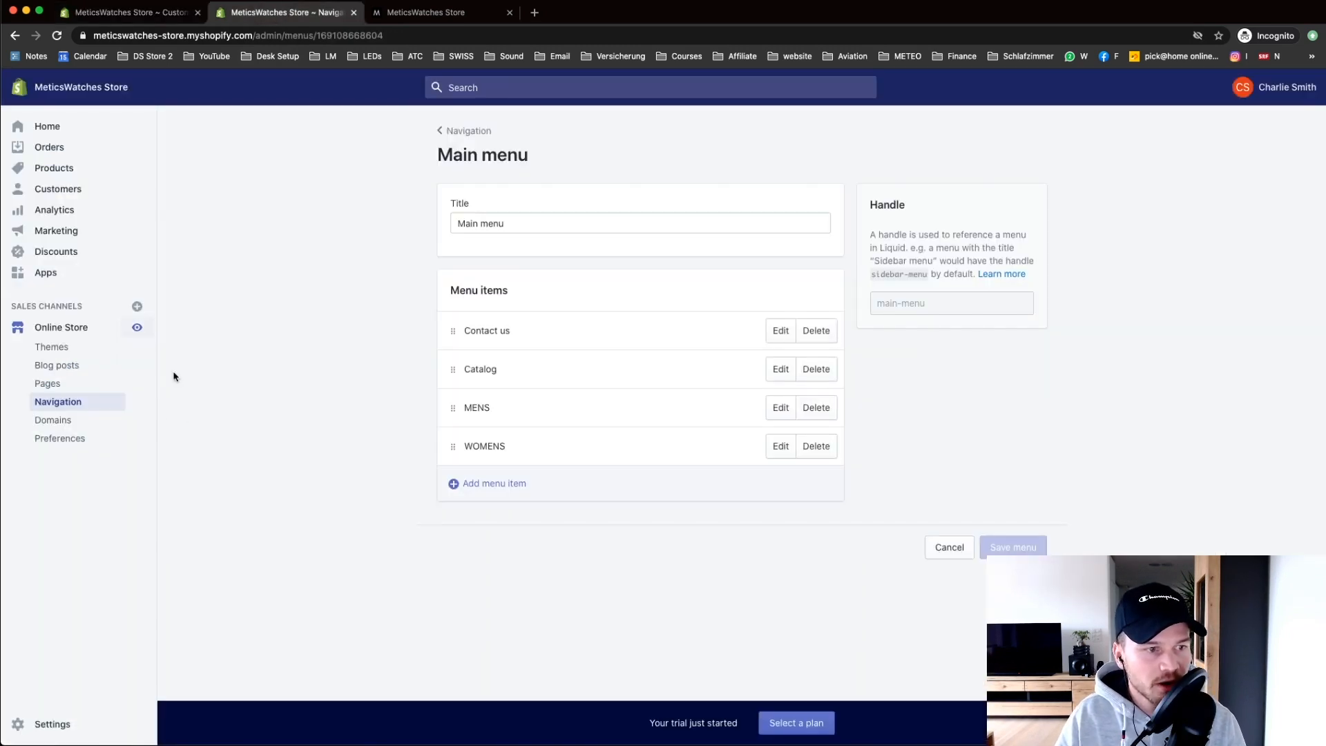
Step: Enter MeticsWatches as the homepage title in Online Store Preferences and save
left_click(62, 441)
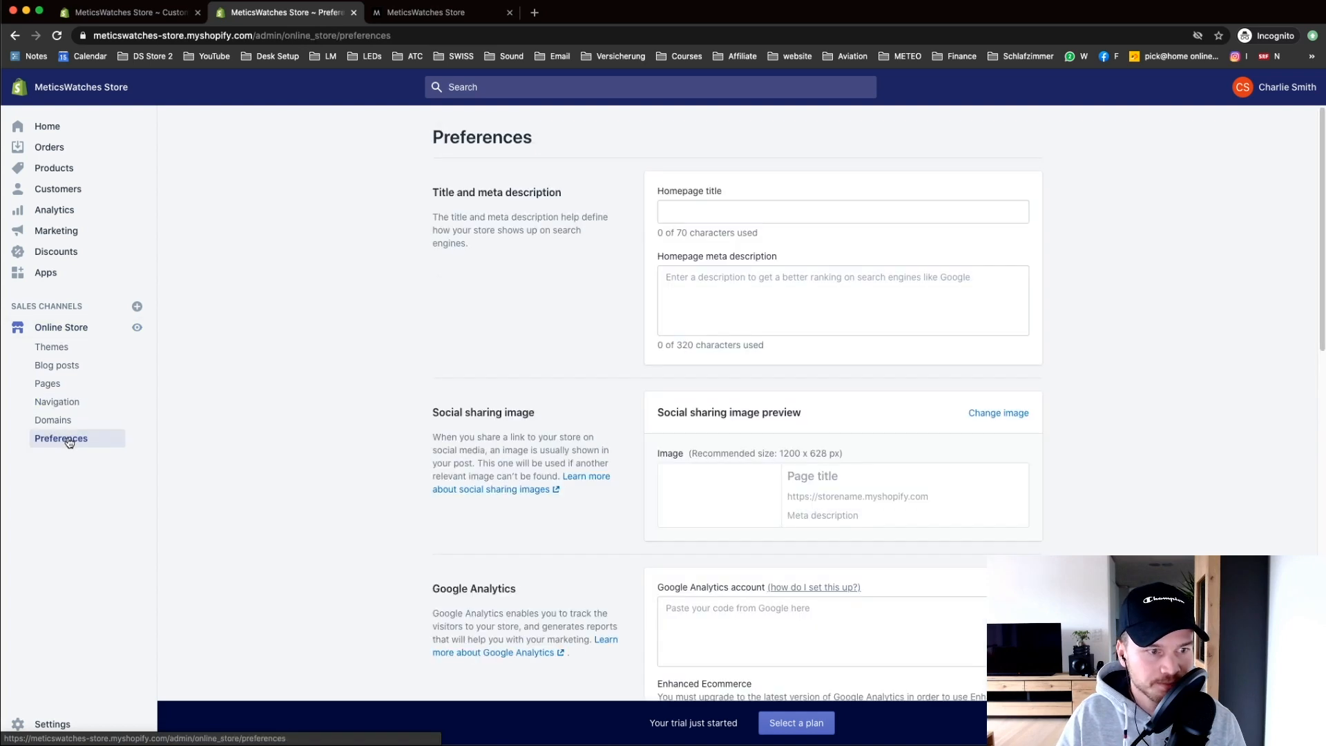
left_click(687, 212)
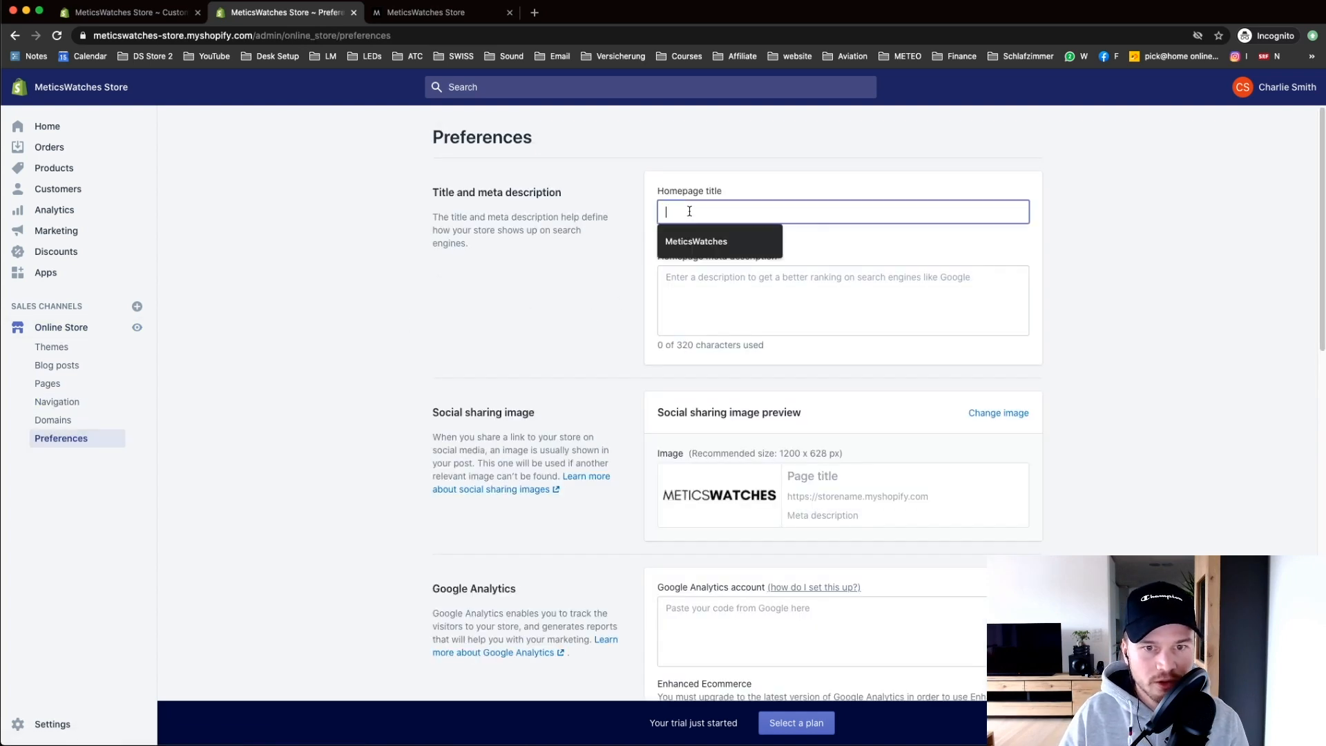
left_click(694, 240)
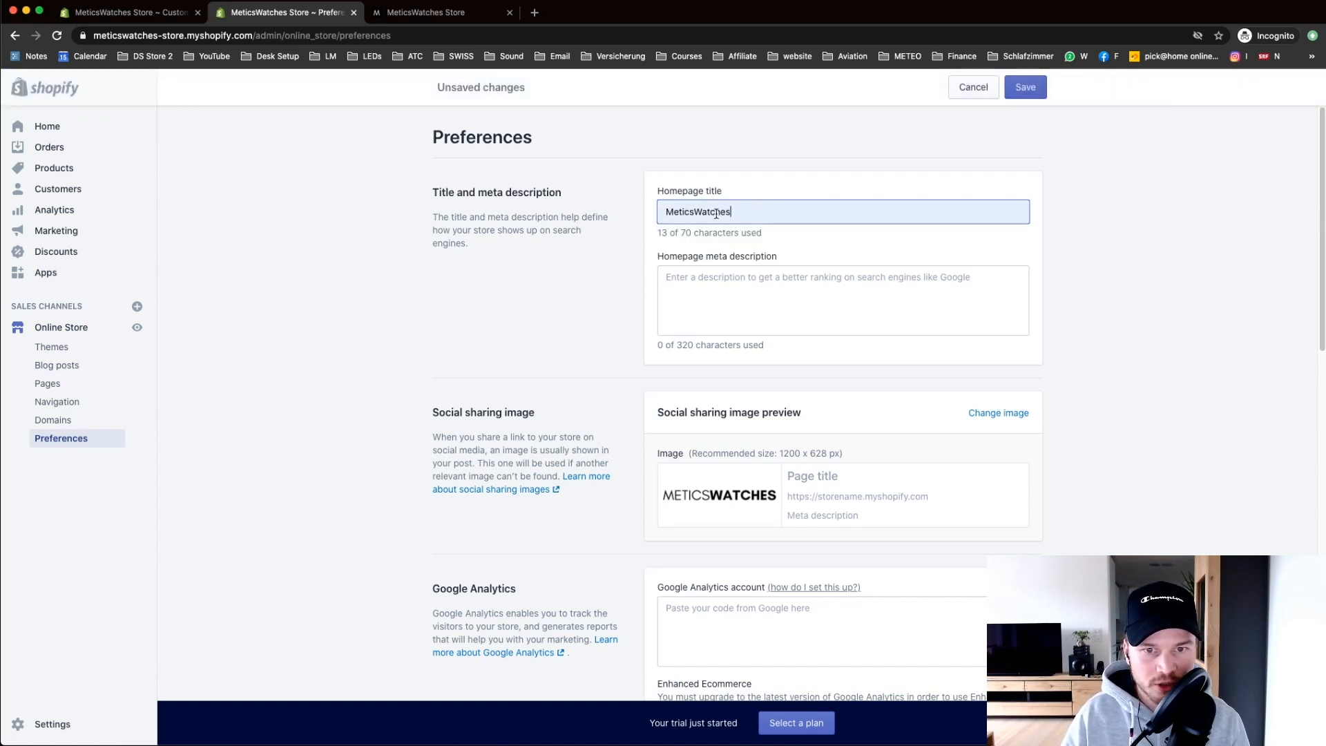
left_click(704, 294)
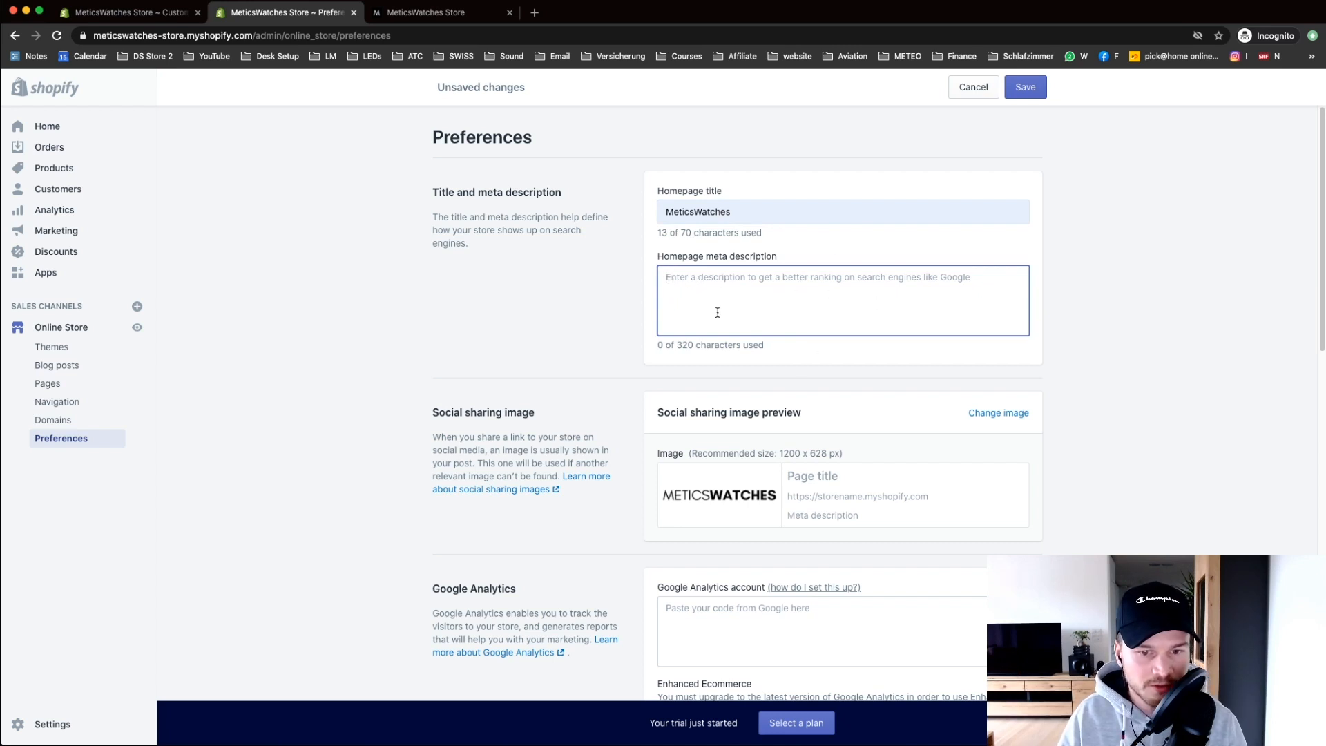
scroll(778, 432, "down", 15)
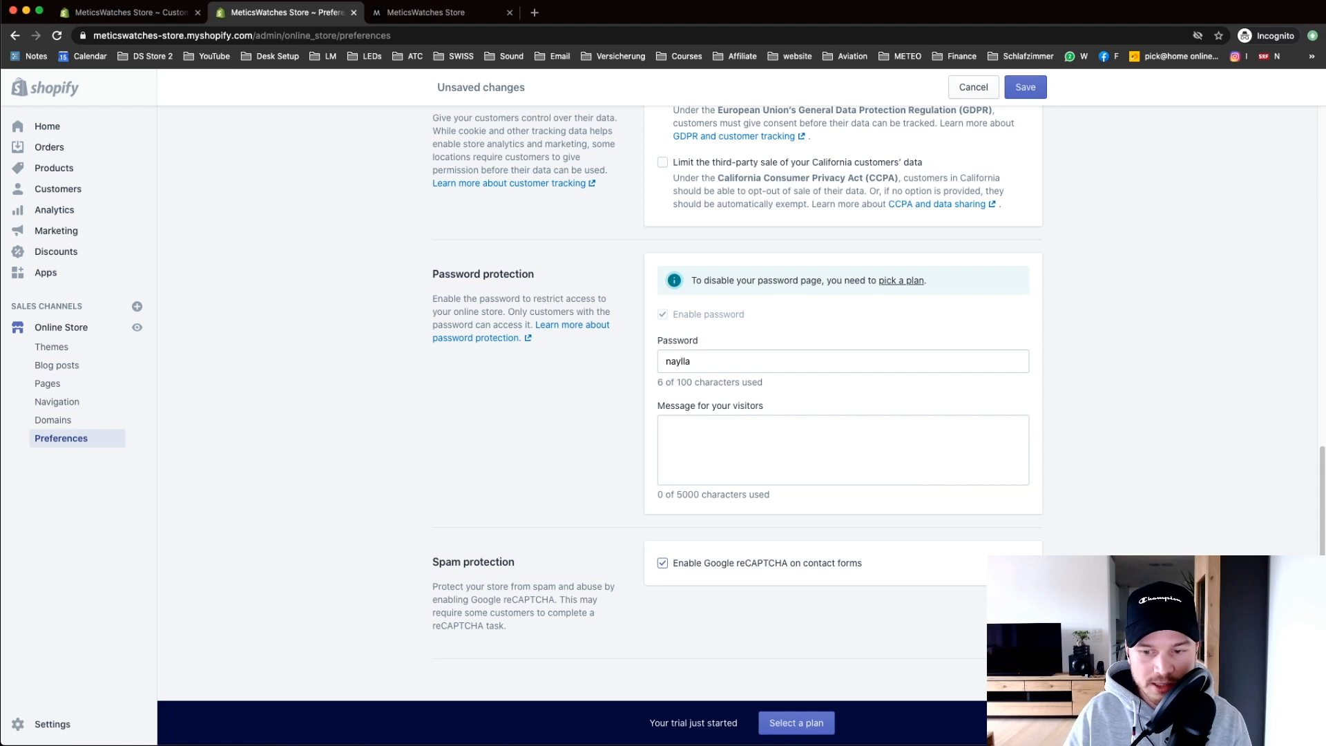
left_click(1026, 88)
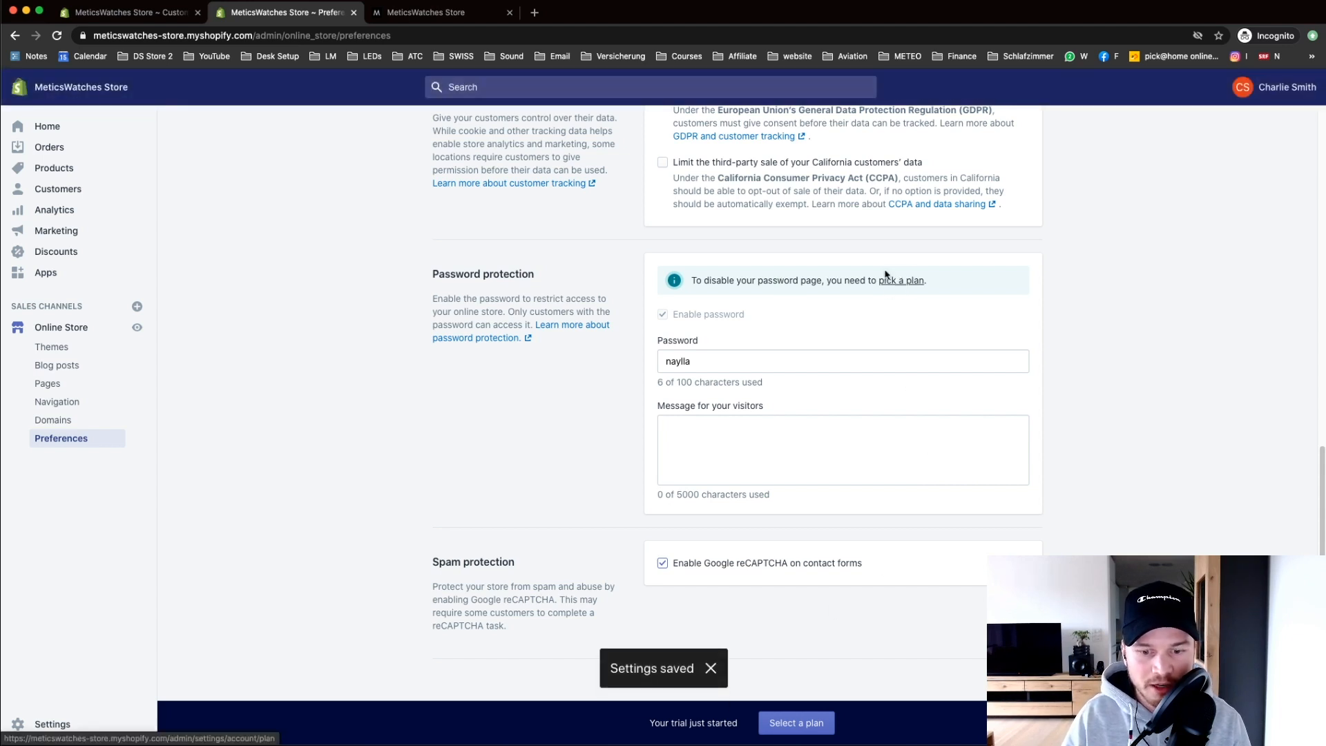
Step: Review the available plans and choose the $29 Basic Shopify plan
left_click(796, 724)
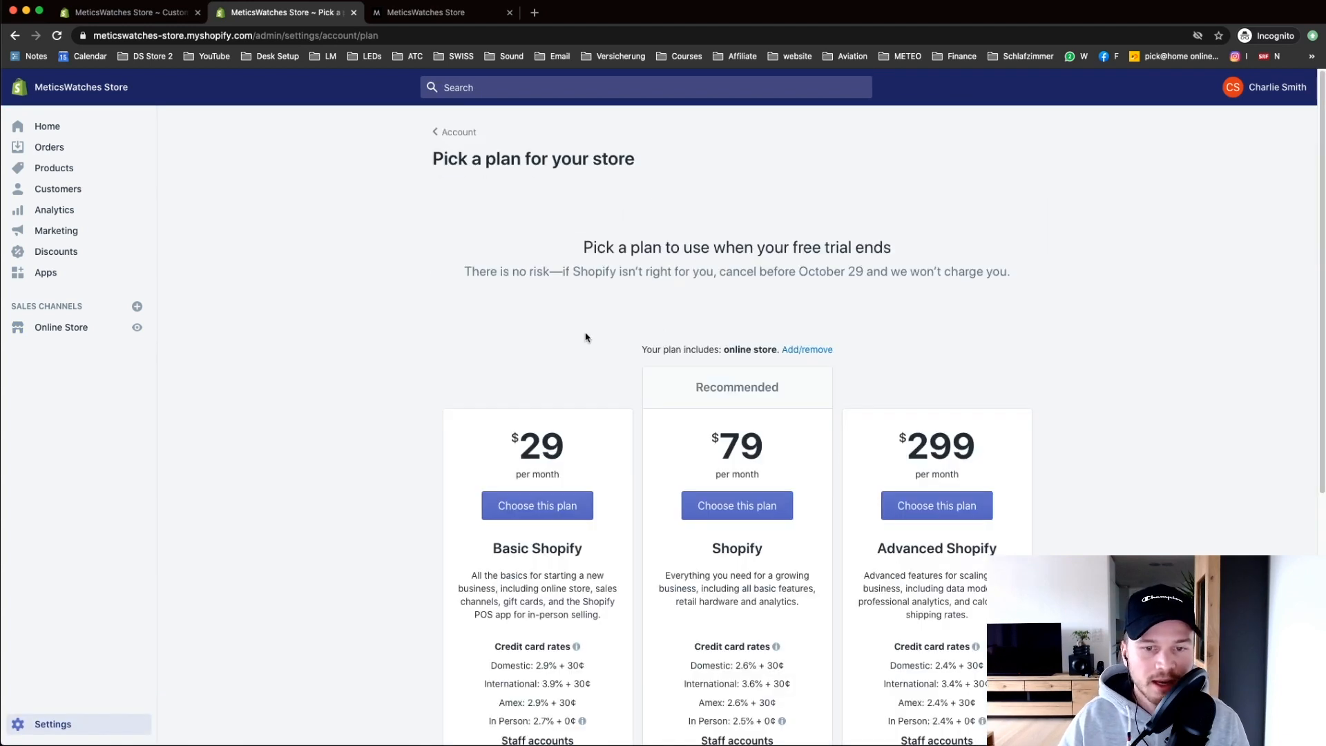
scroll(621, 297, "down", 2)
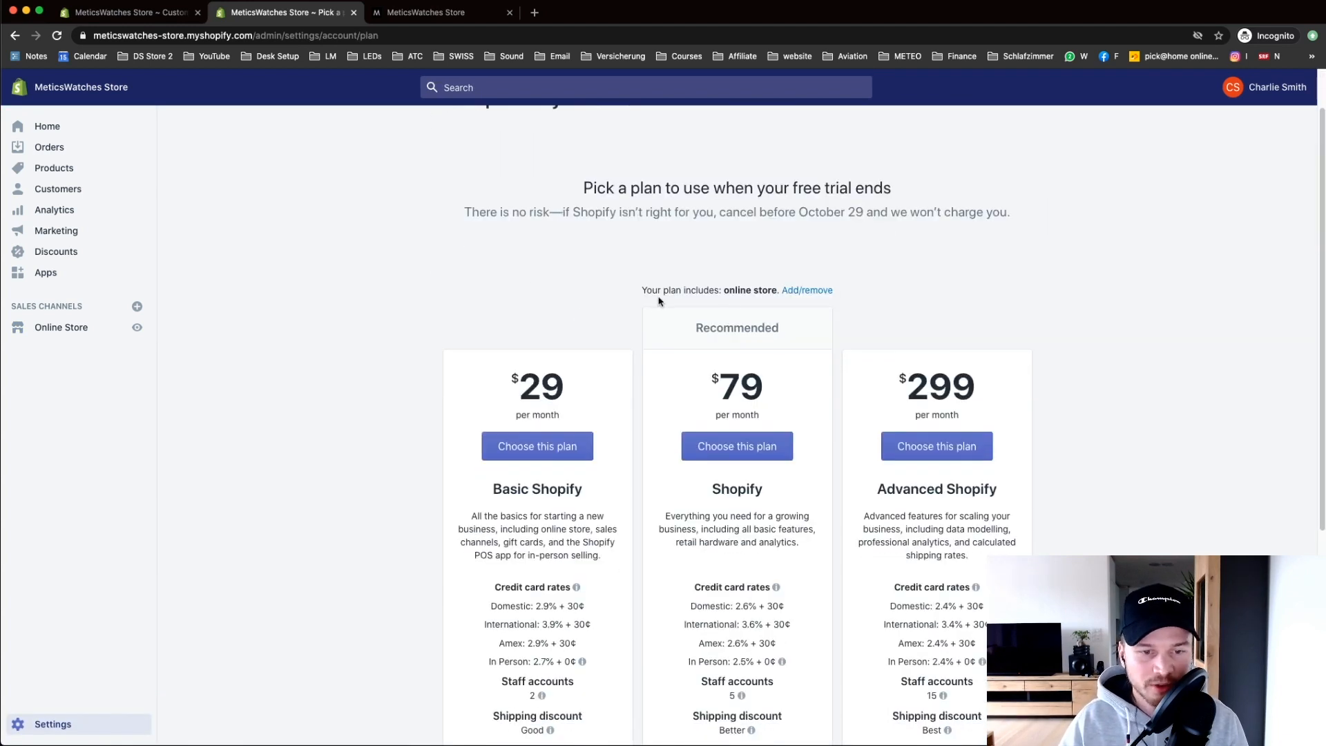
scroll(394, 352, "down", 3)
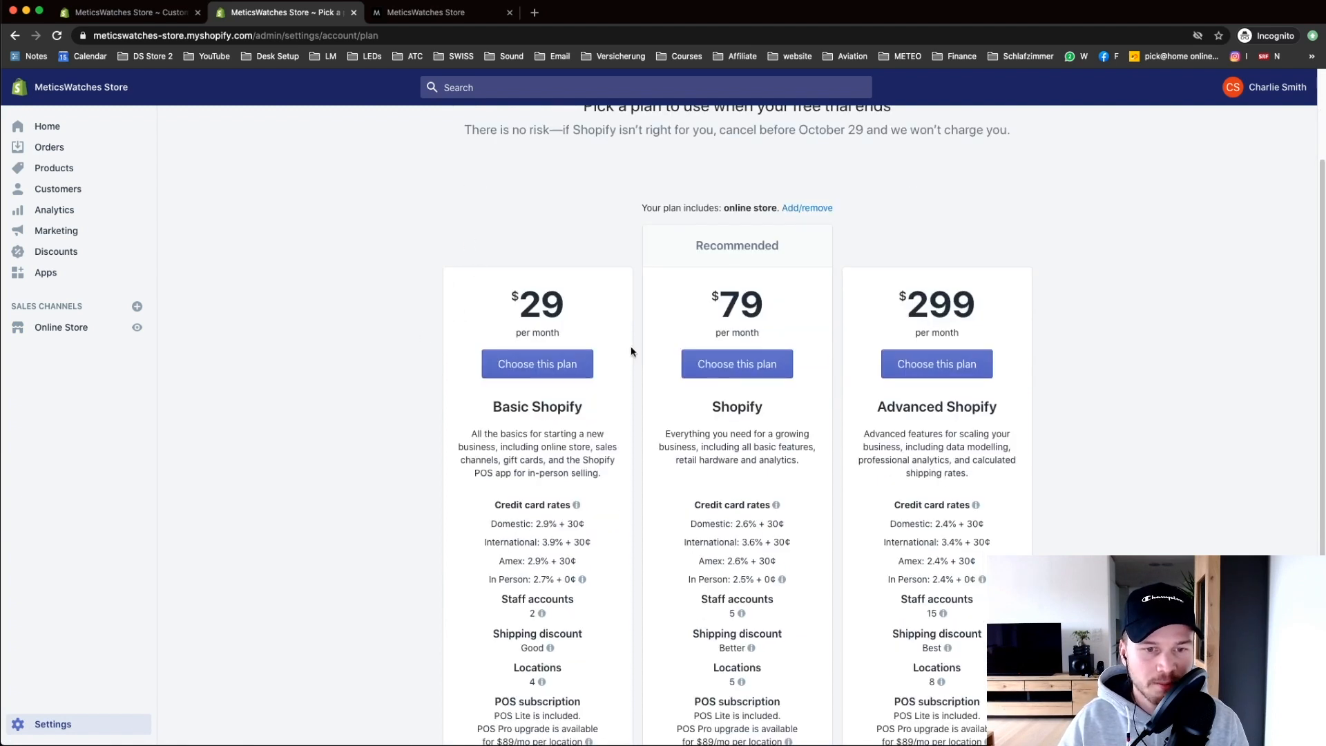
scroll(346, 324, "down", 3)
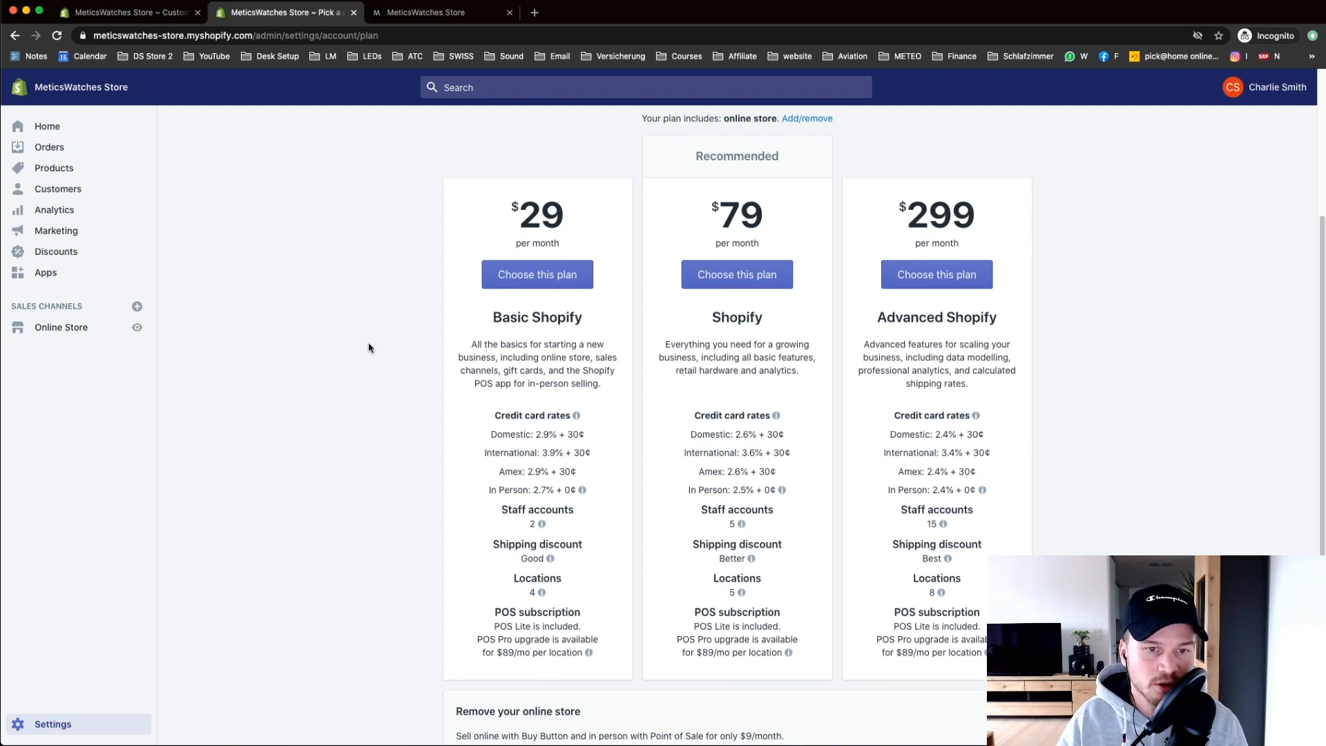
scroll(408, 343, "up", 2)
left_click(544, 340)
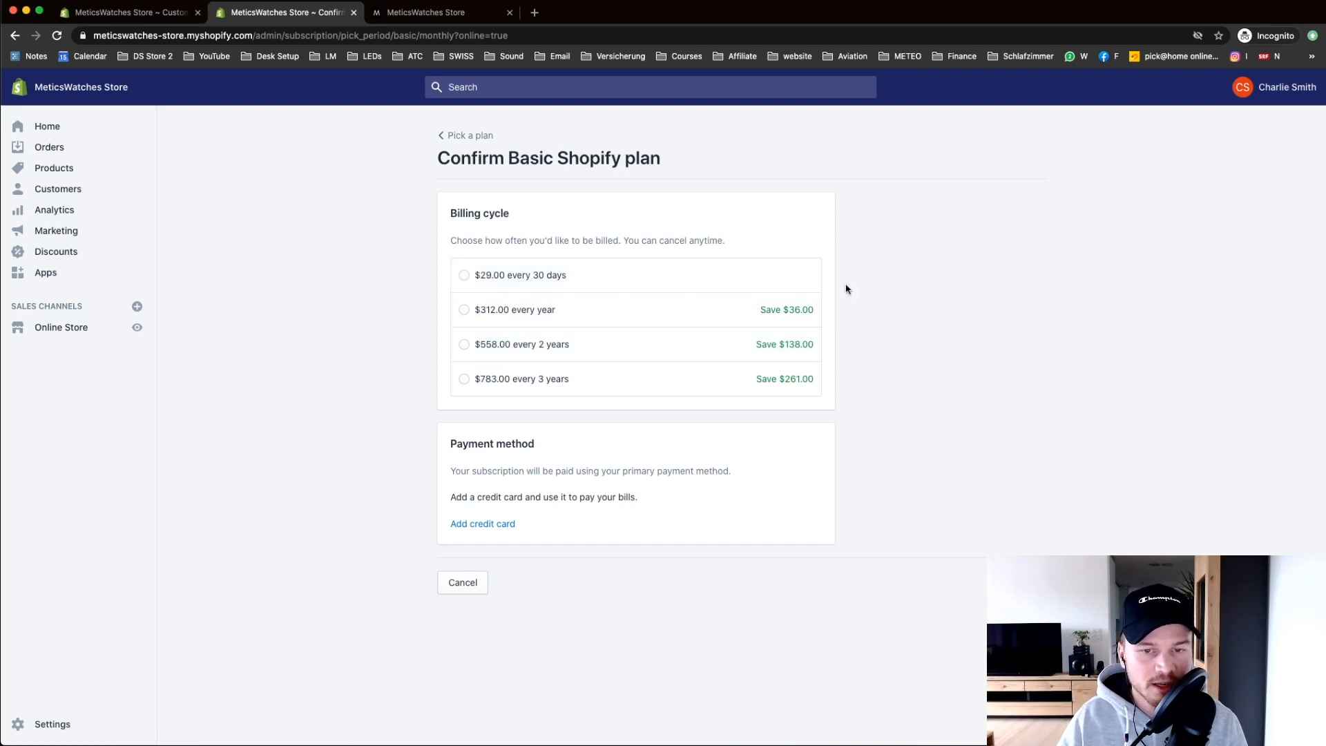
Step: Choose the $29.00 every 30 days billing cycle, add a credit card, and start the Basic Shopify plan
left_click(476, 276)
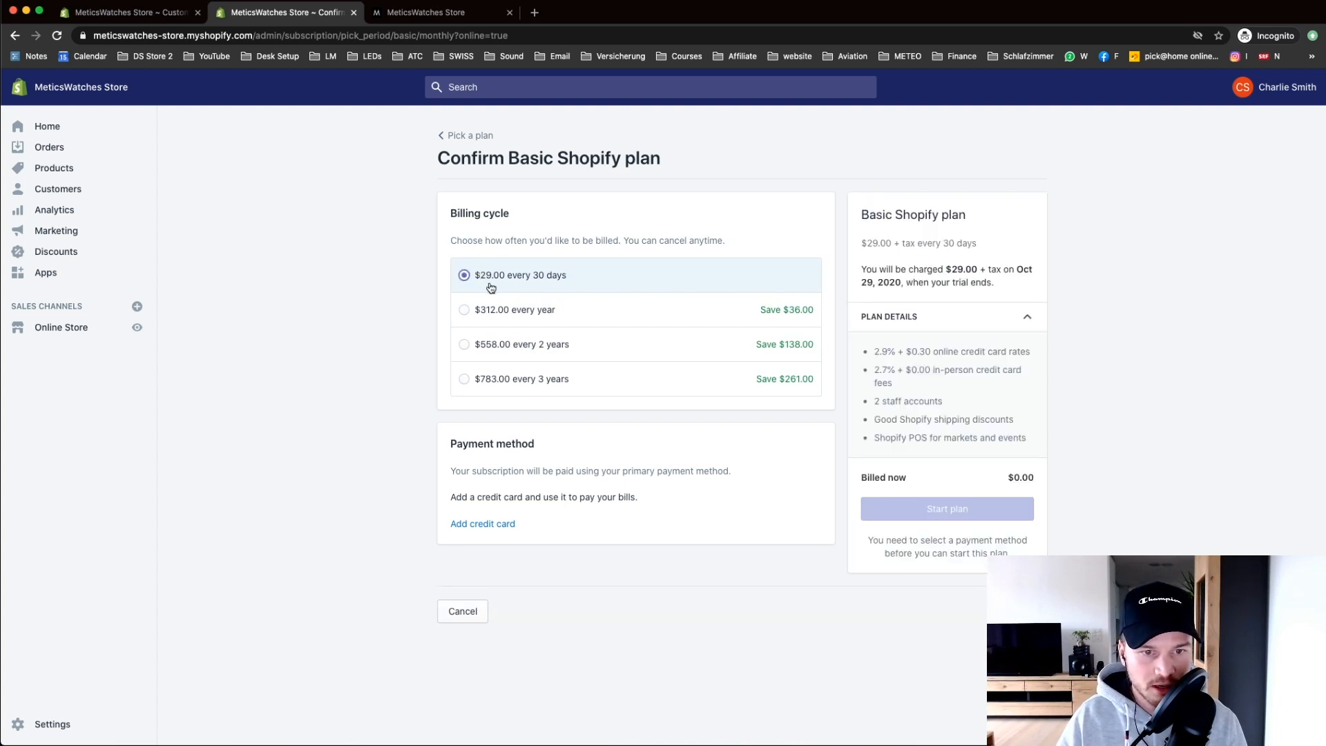
right_click(601, 346)
left_click(590, 449)
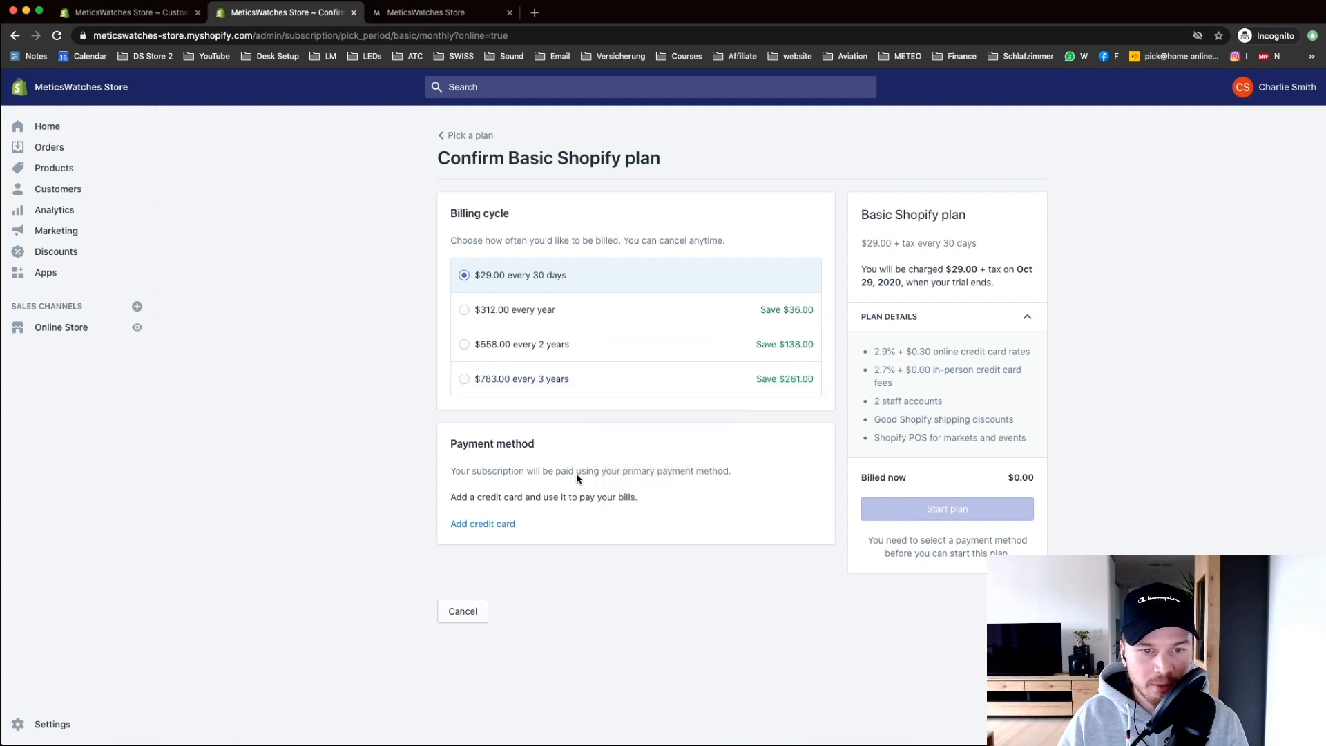
left_click(496, 525)
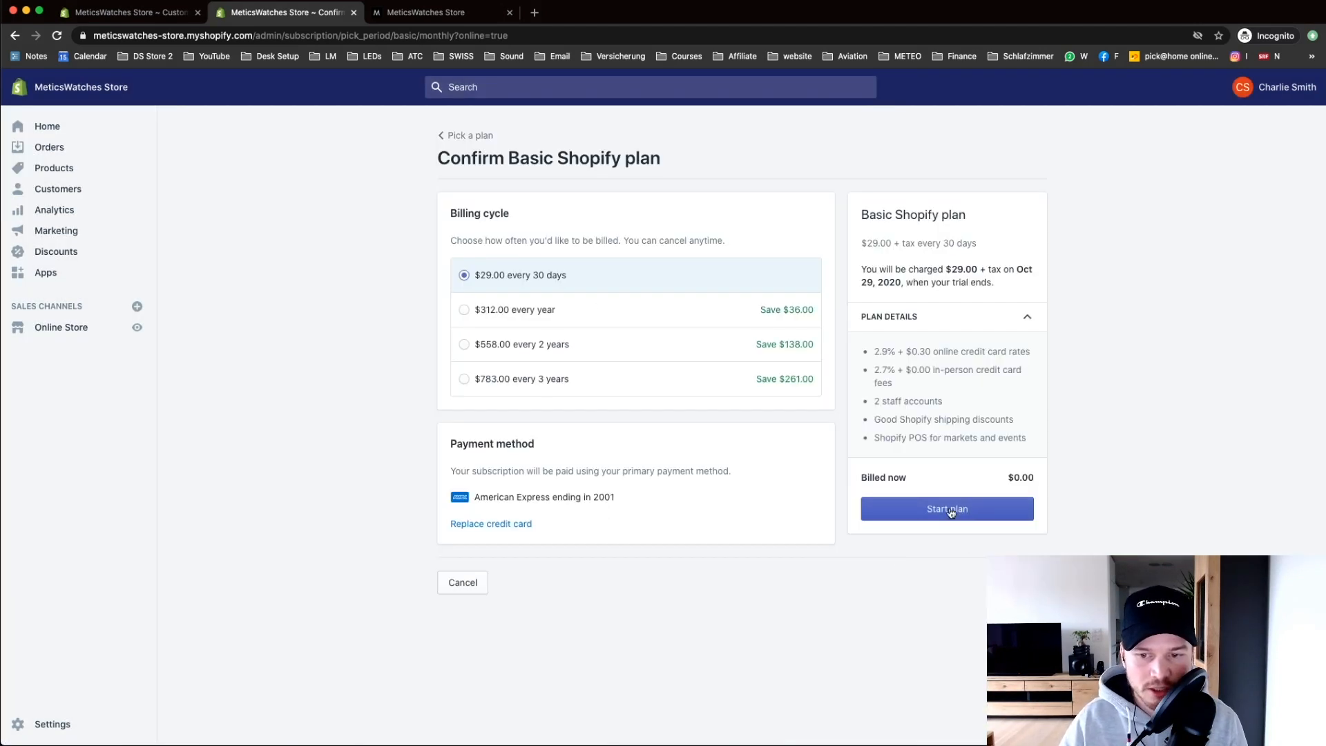
left_click(950, 510)
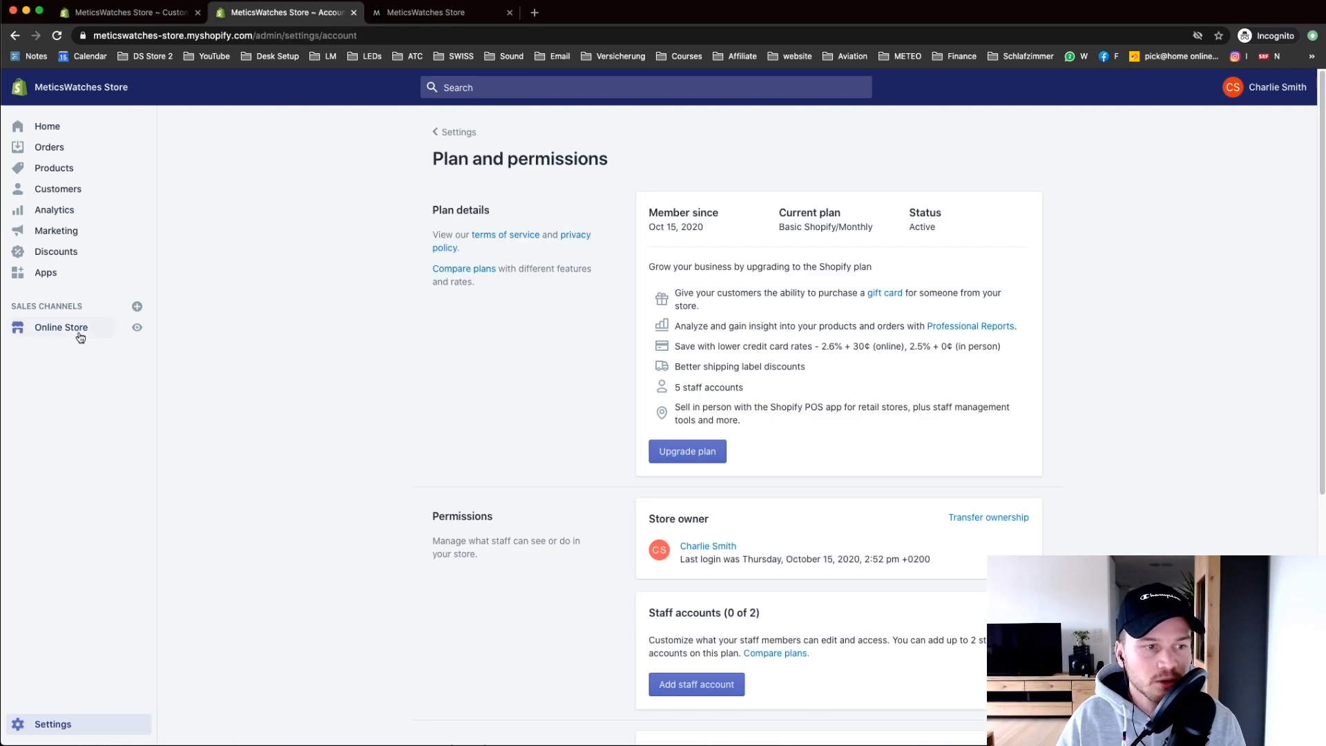
Step: Turn off storefront password protection in Online Store Preferences and save
left_click(80, 336)
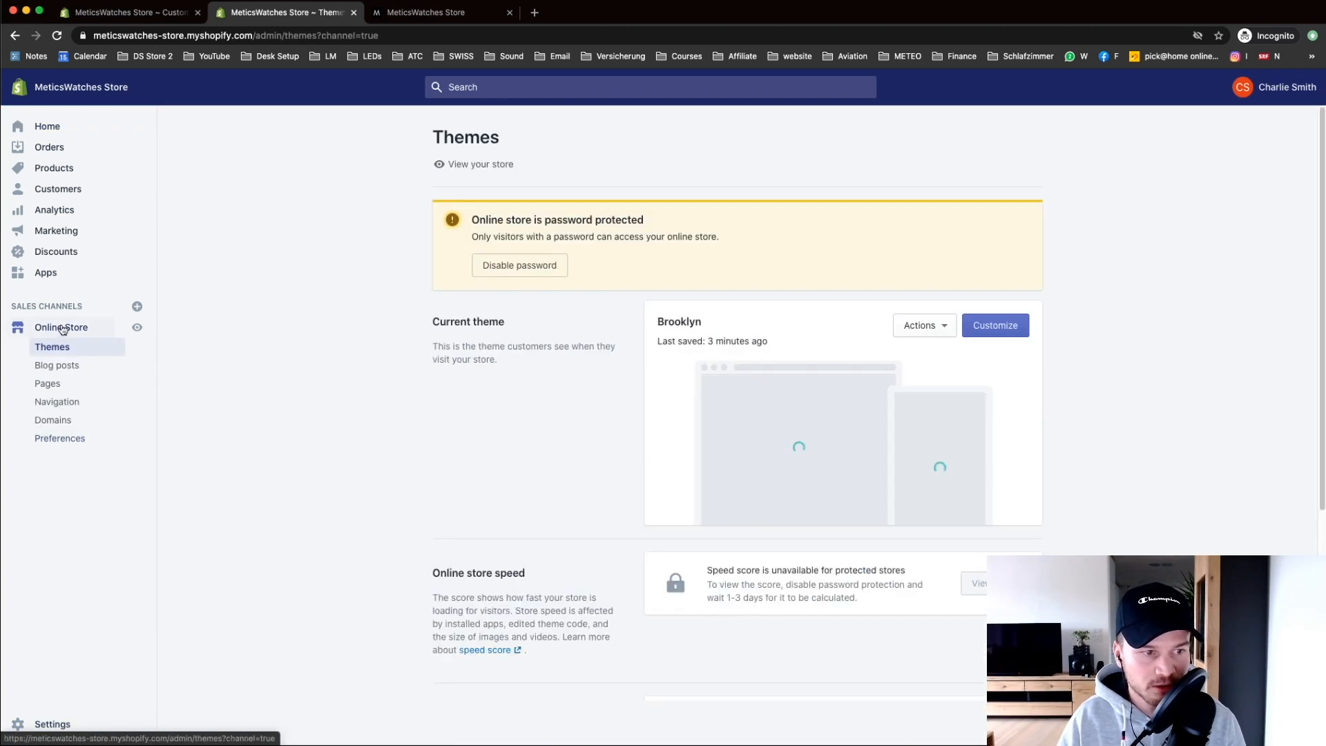
left_click(69, 437)
scroll(483, 463, "down", 10)
scroll(530, 491, "down", 3)
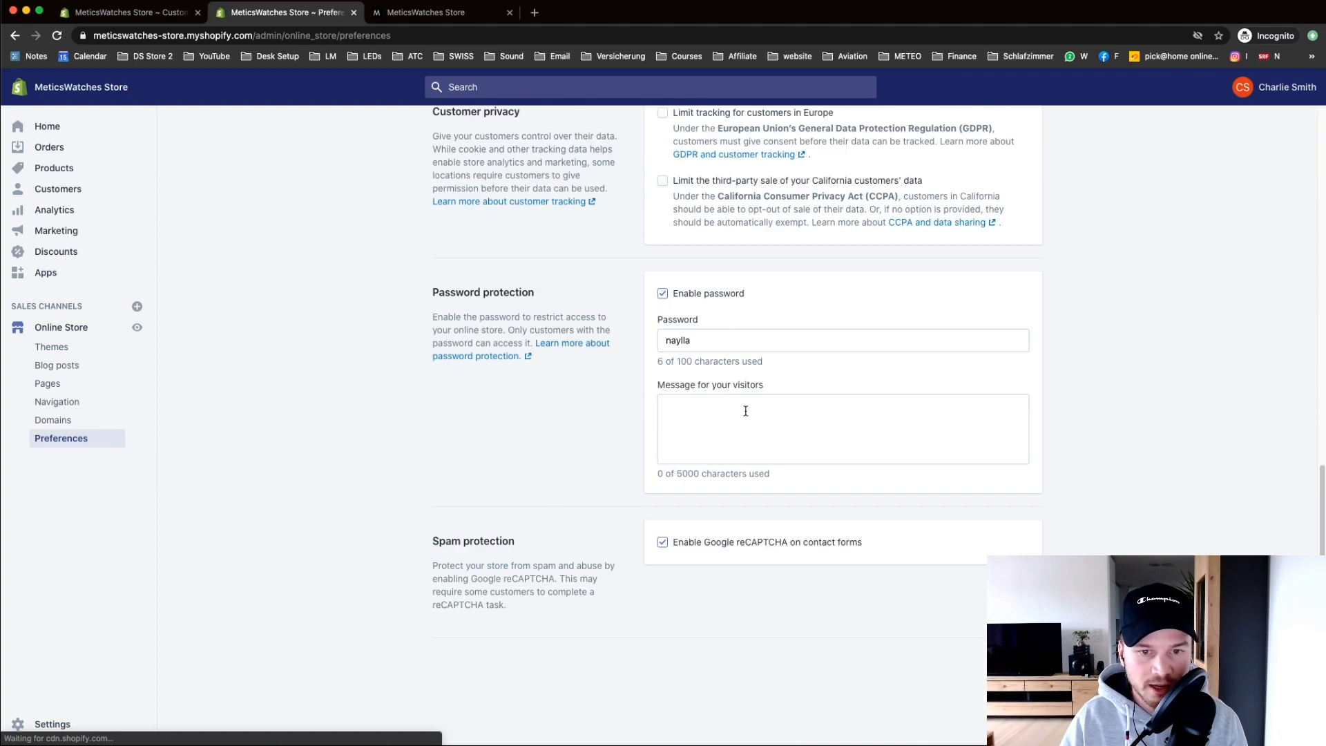
left_click(665, 295)
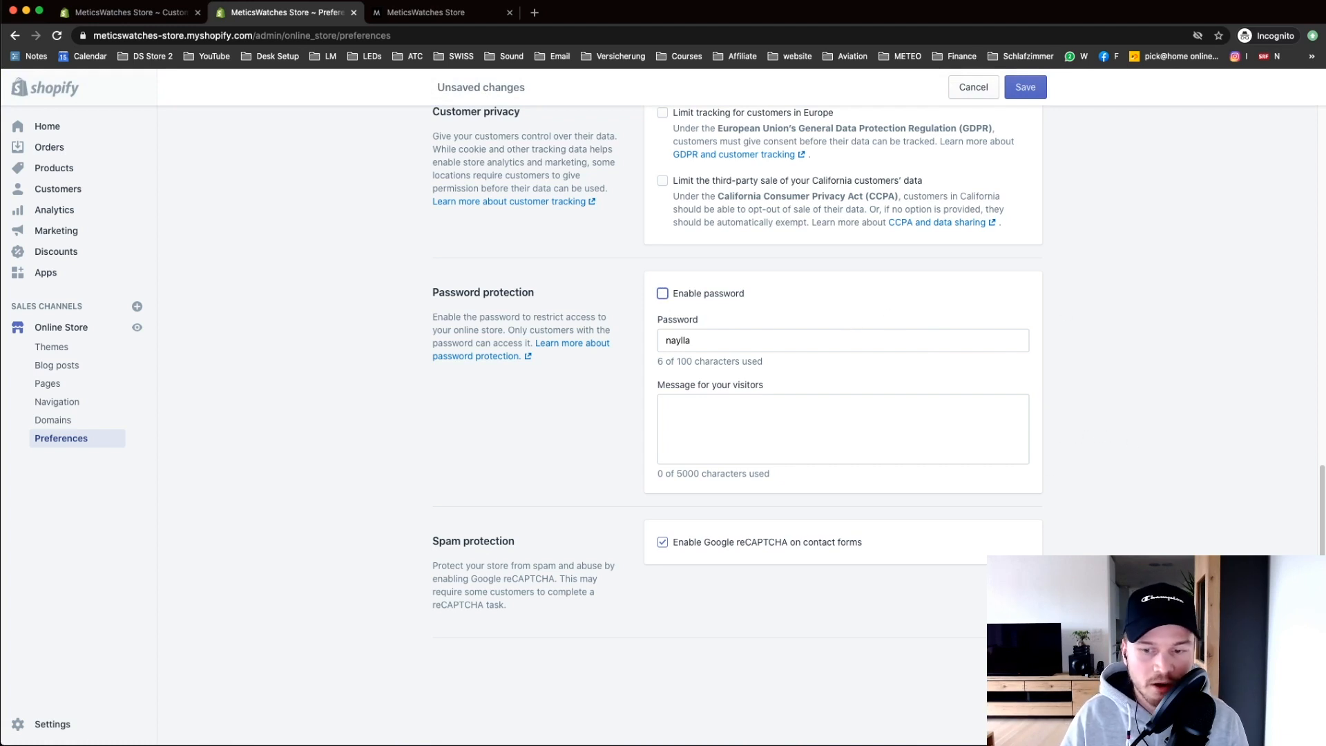
left_click(1023, 663)
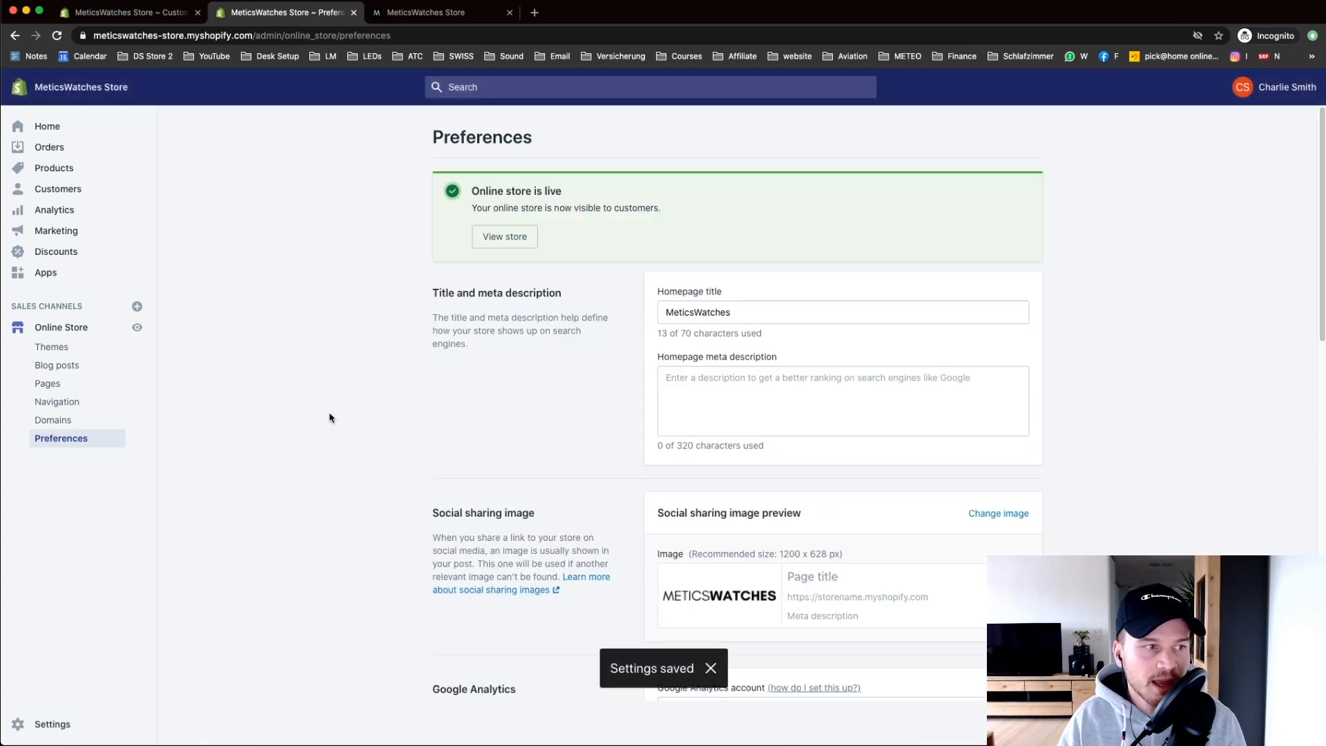
Step: Go to the admin Settings overview
right_click(60, 438)
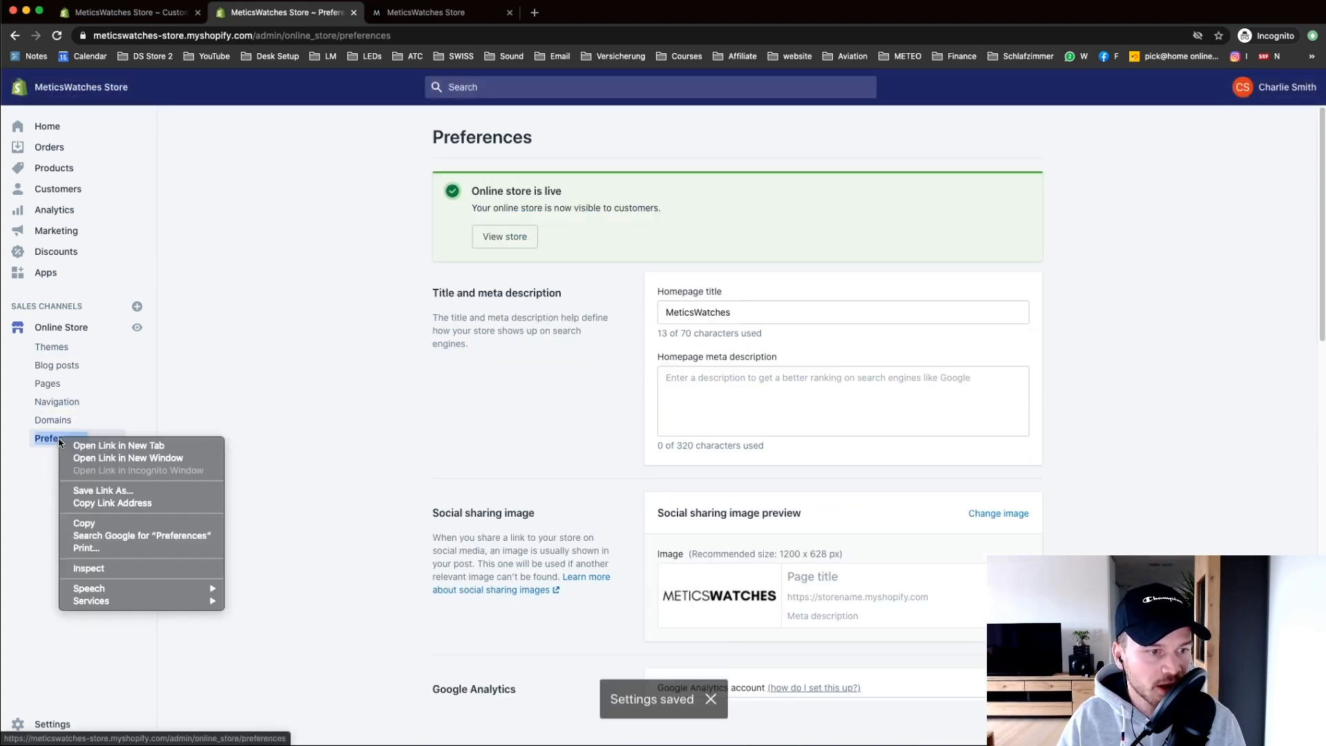
left_click(32, 502)
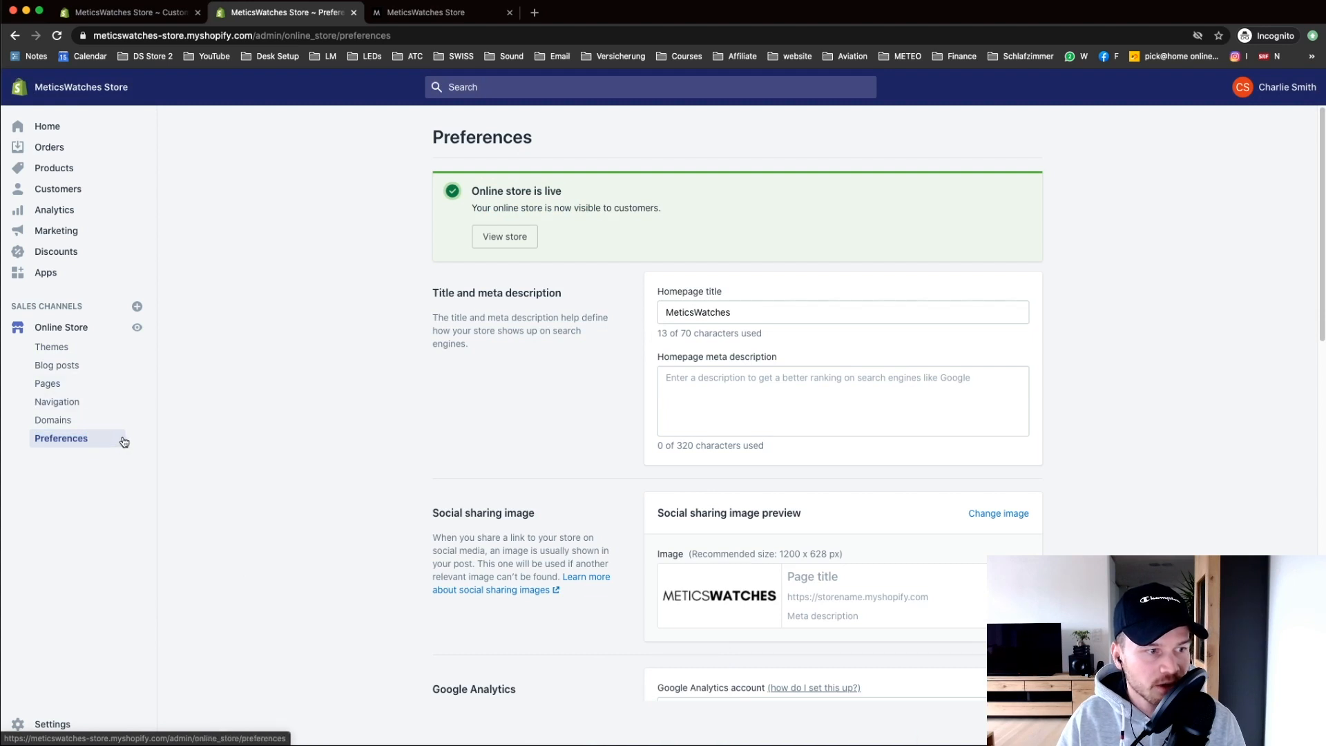
left_click(17, 724)
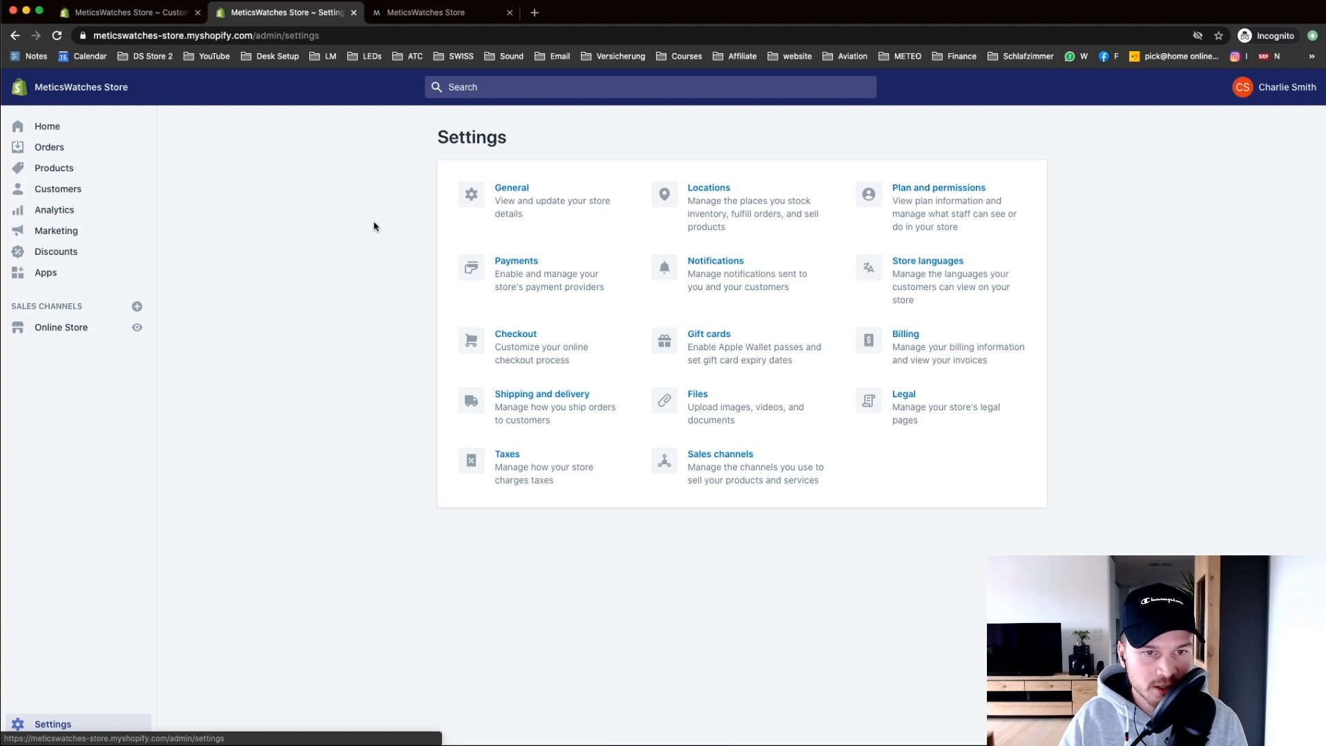
Step: In General settings, copy the store name MeticsWatches into Legal name of business and append LCC
left_click(521, 193)
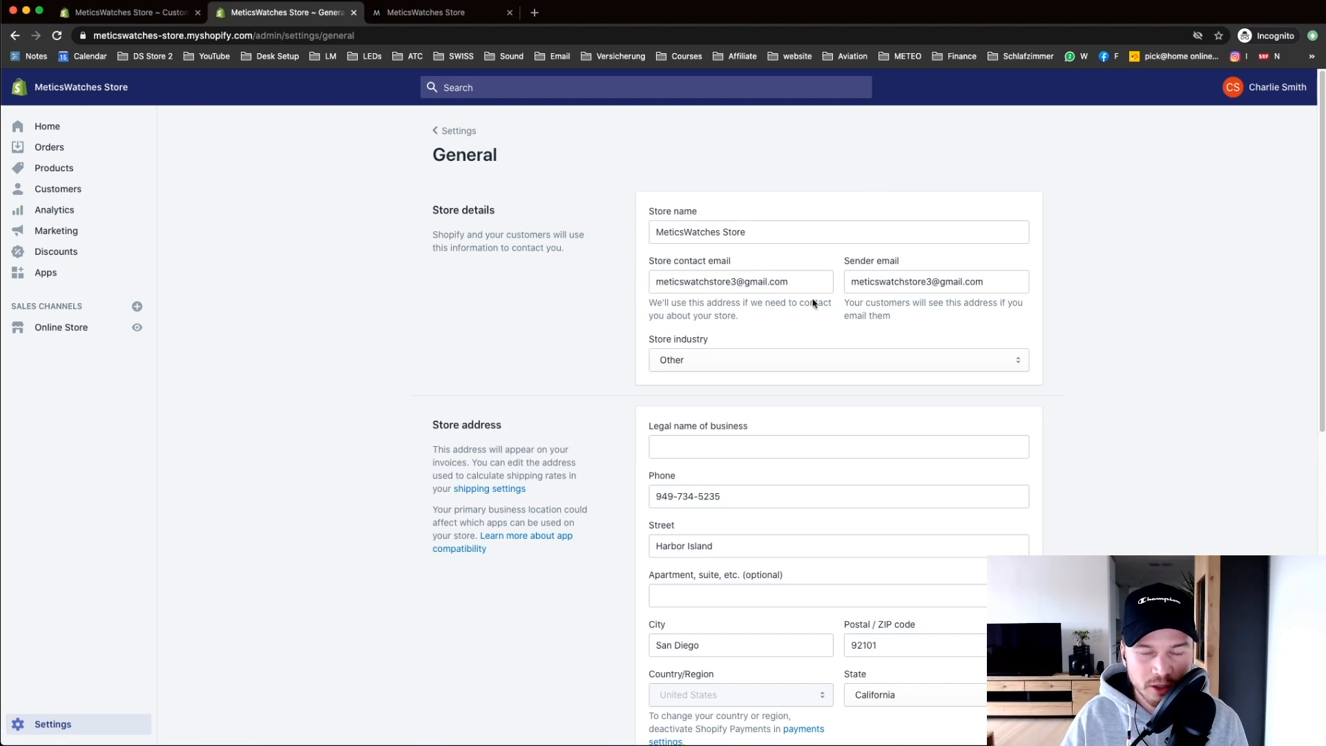
scroll(1092, 351, "down", 2)
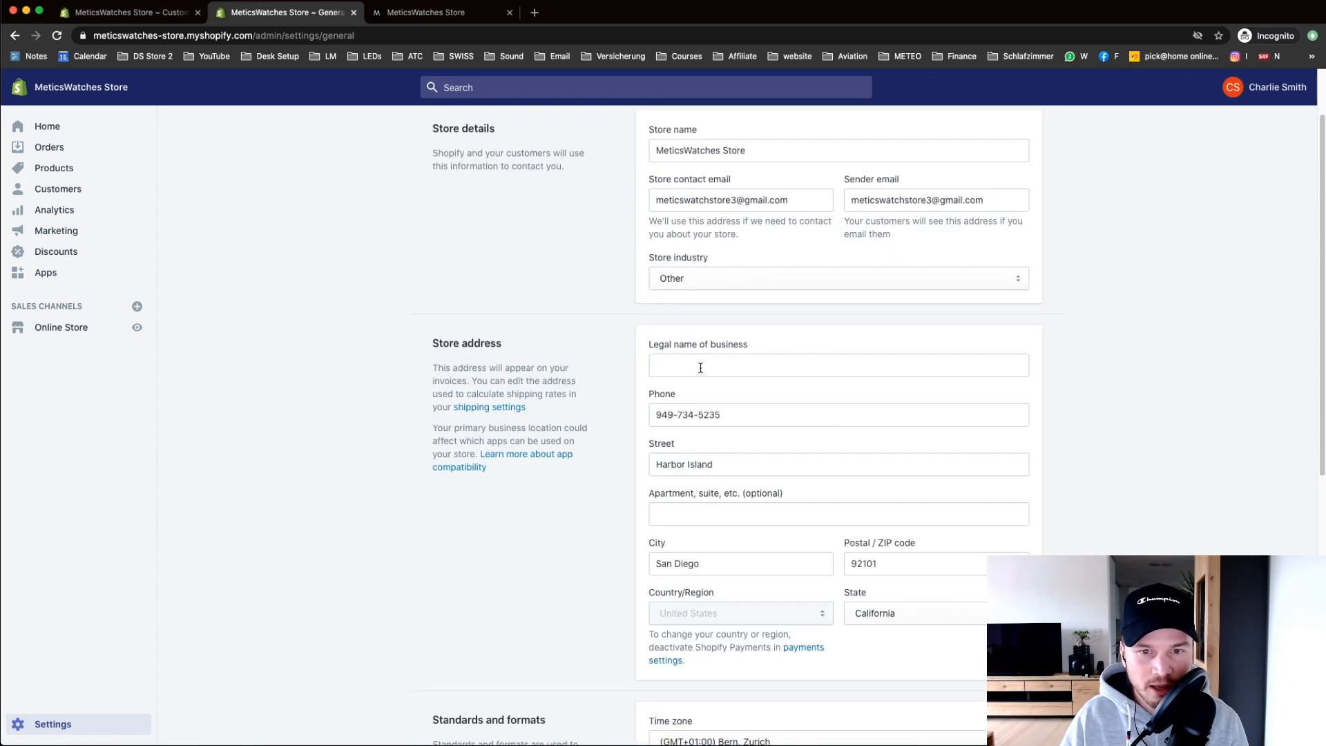
left_click_drag(719, 150, 626, 157)
key("super+c")
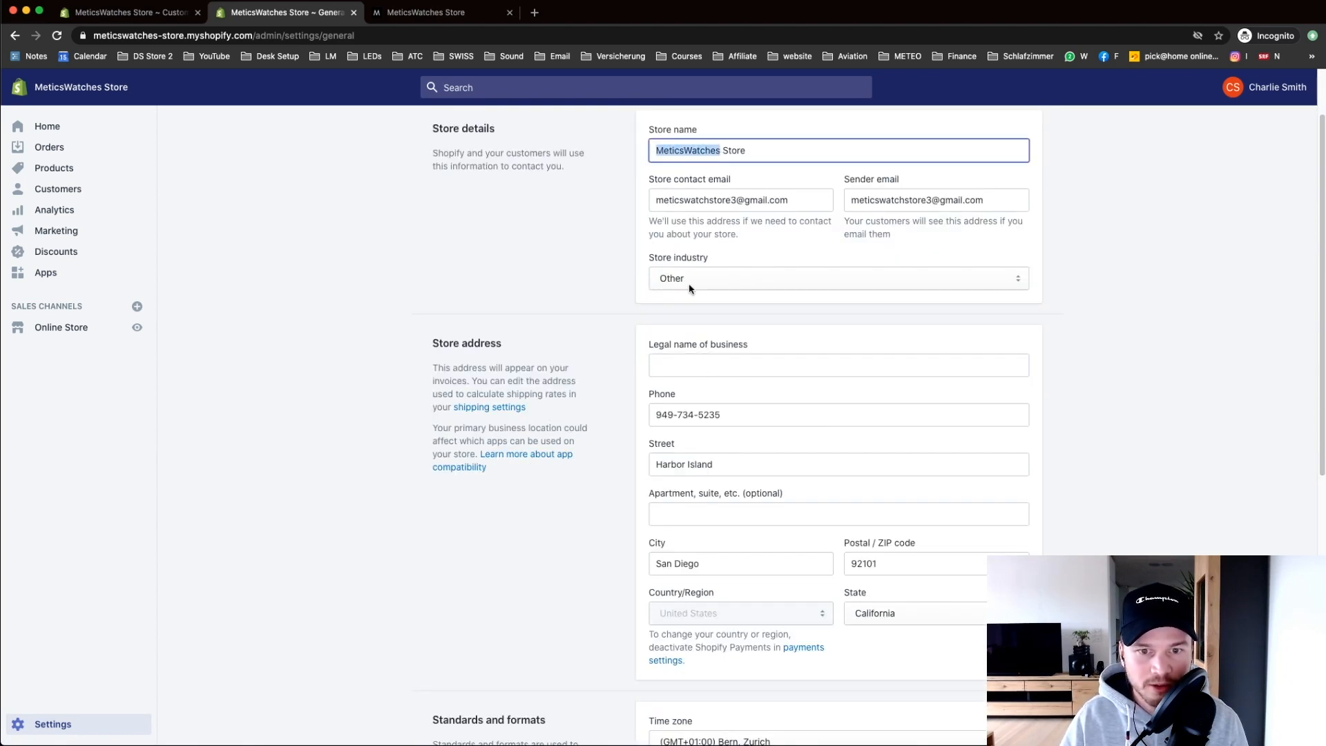
left_click(677, 360)
key("super+v")
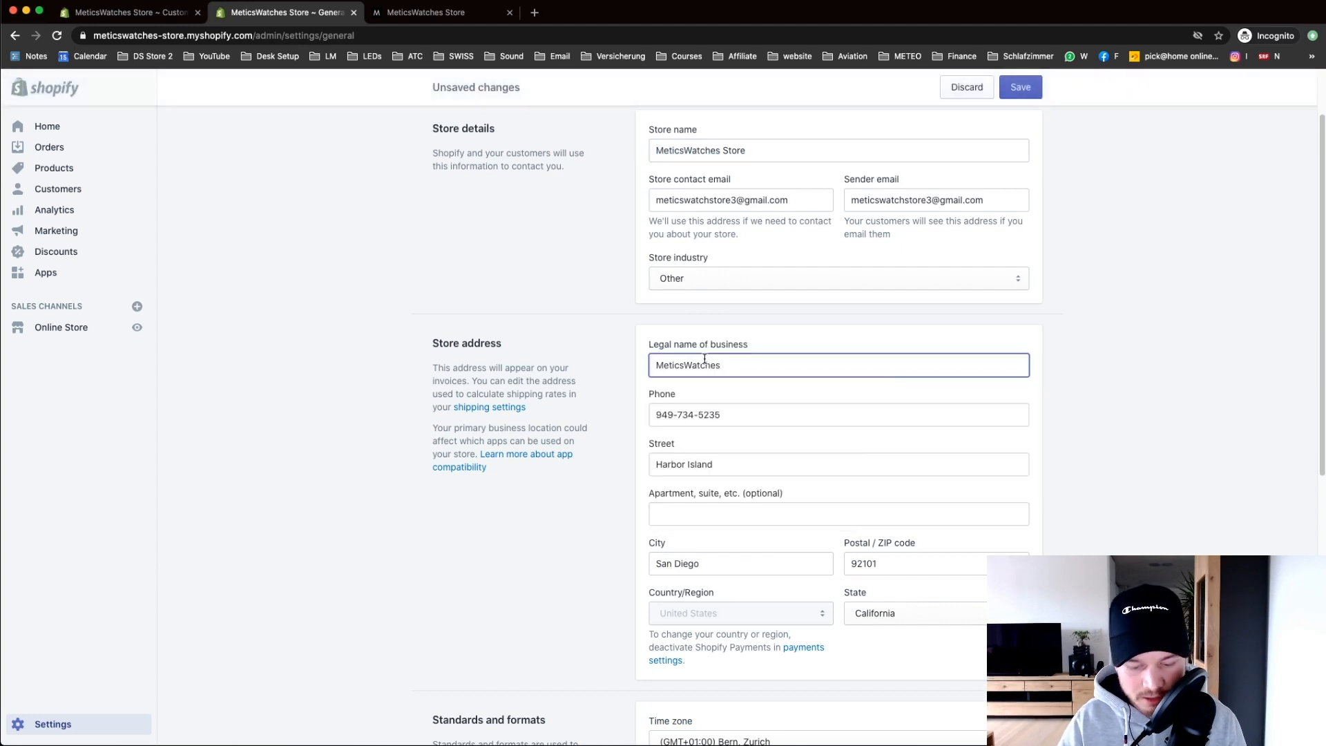
type("LL")
key("BackSpace")
type("CC")
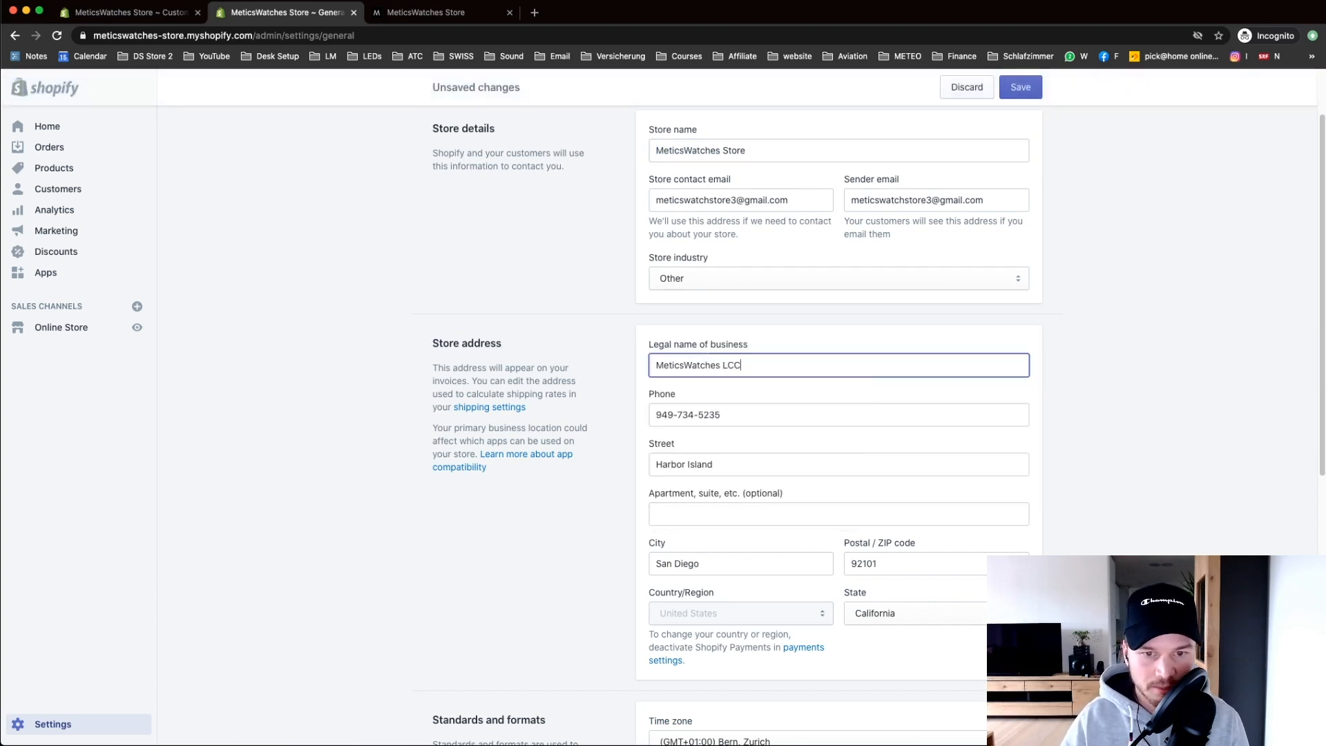
left_click(625, 370)
left_click_drag(767, 367, 608, 364)
left_click(613, 360)
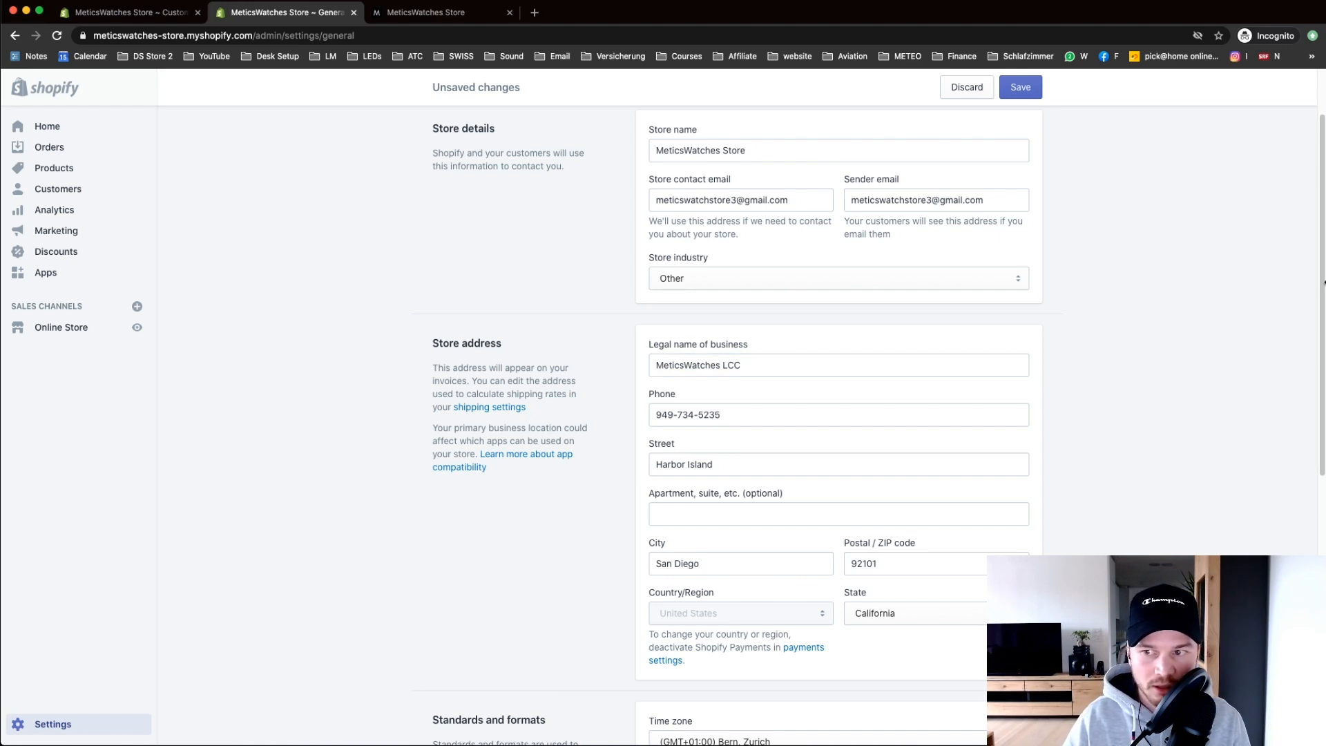
Step: Save the General settings and go back to the Settings overview
scroll(929, 349, "down", 10)
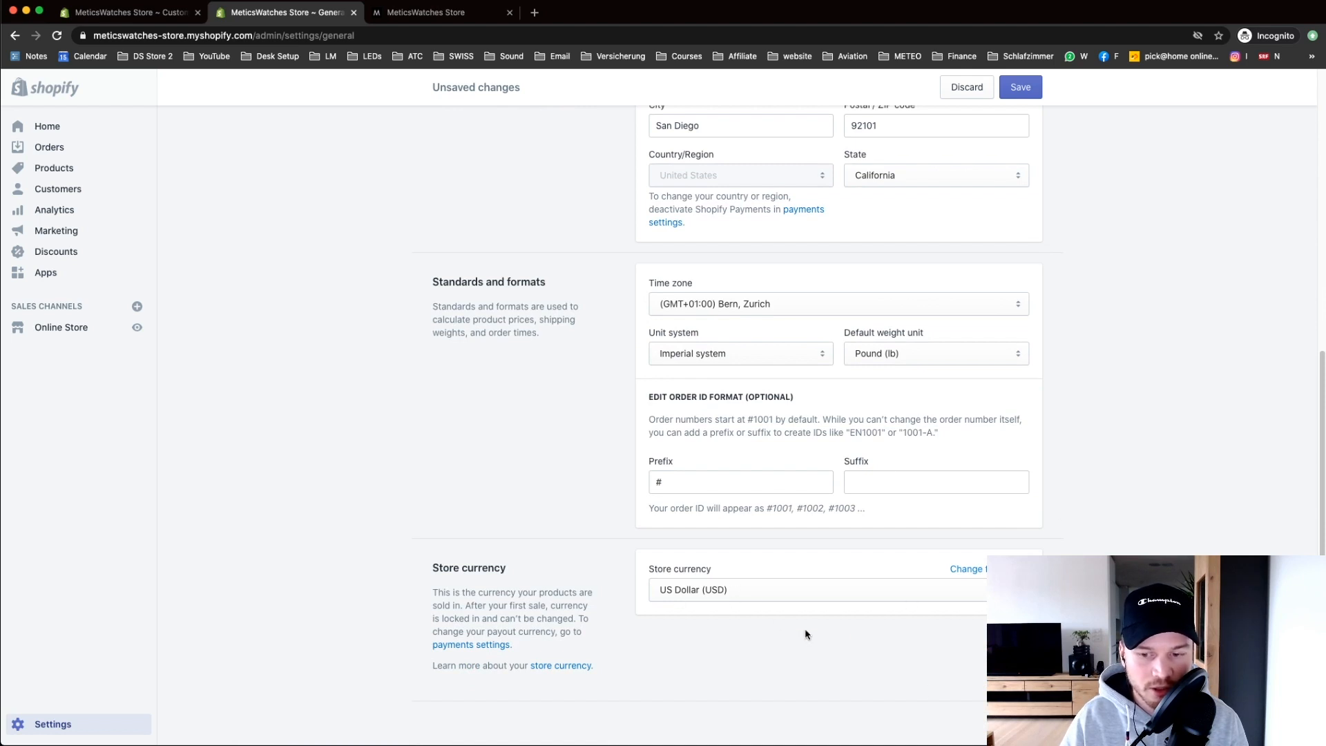
scroll(969, 611, "down", 1)
left_click(1021, 87)
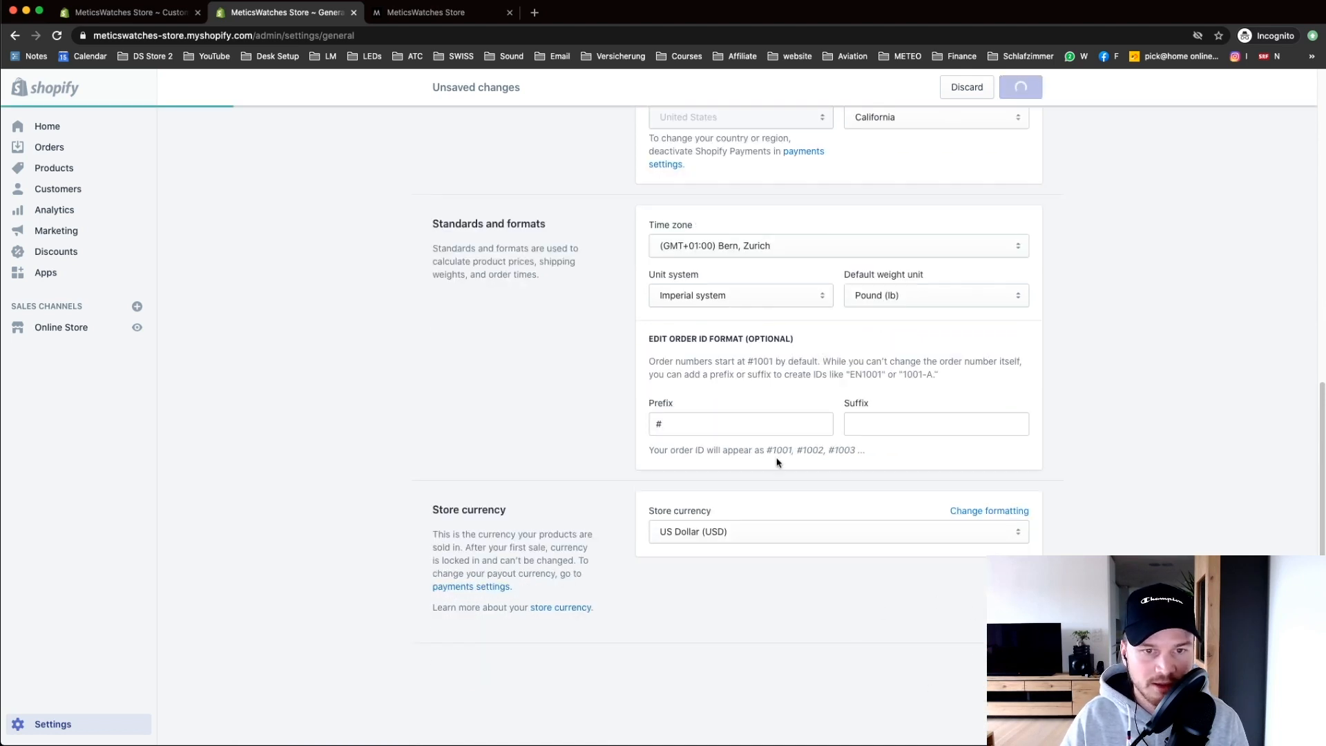
scroll(491, 332, "up", 10)
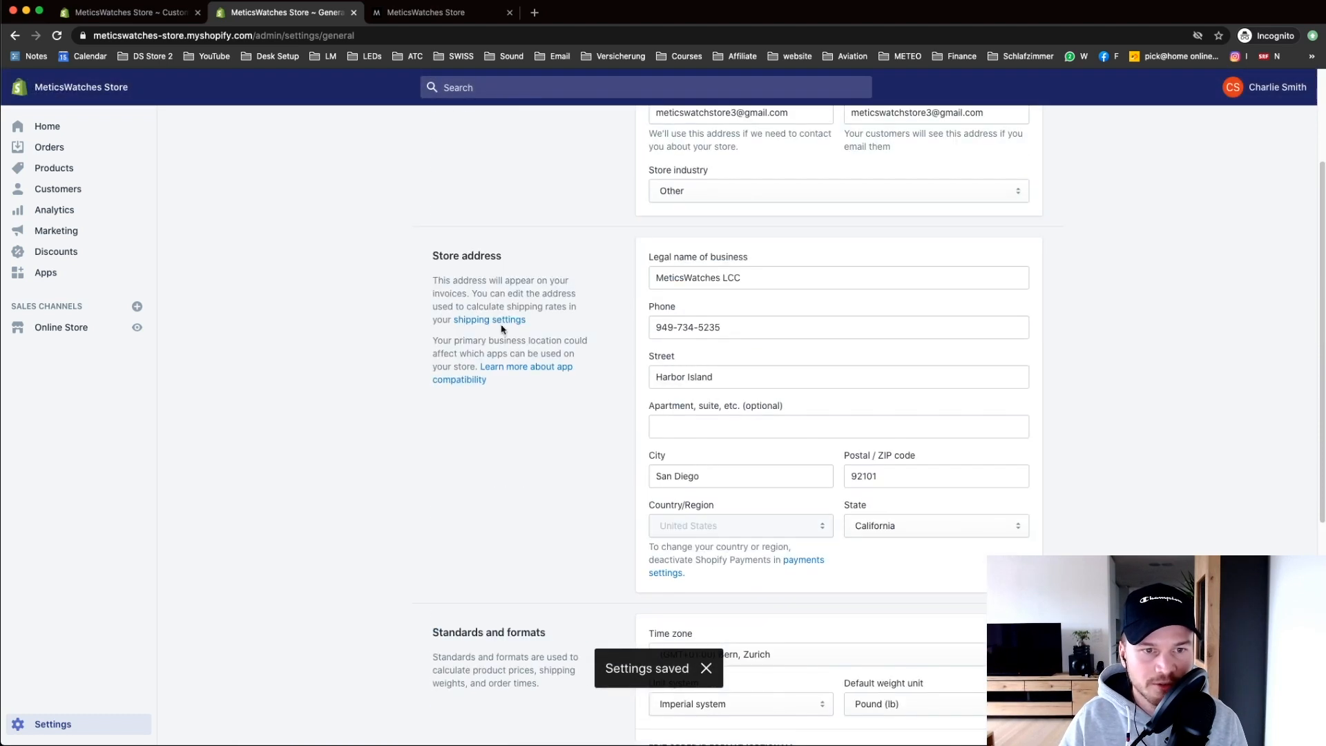
left_click(448, 131)
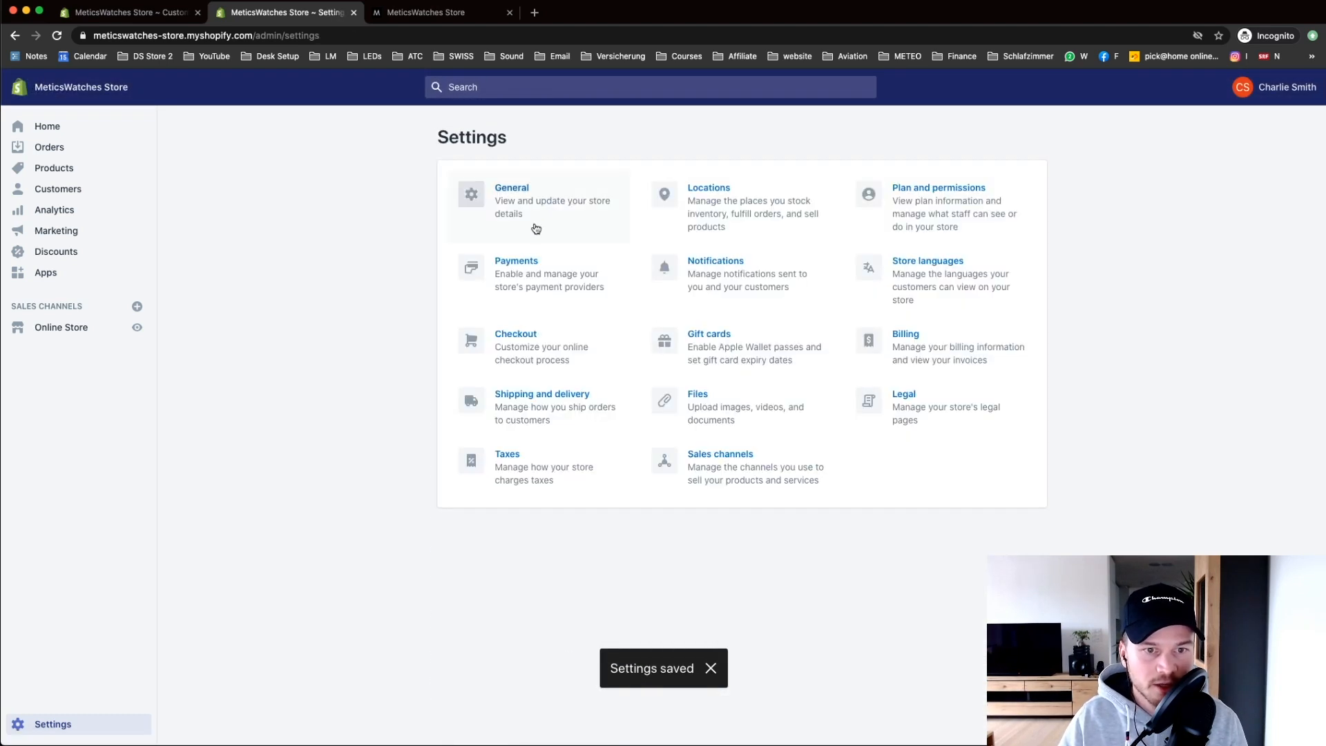
Step: Open Payment providers and continue Shopify Payments setup with Individual/sole proprietor as business type
left_click(542, 282)
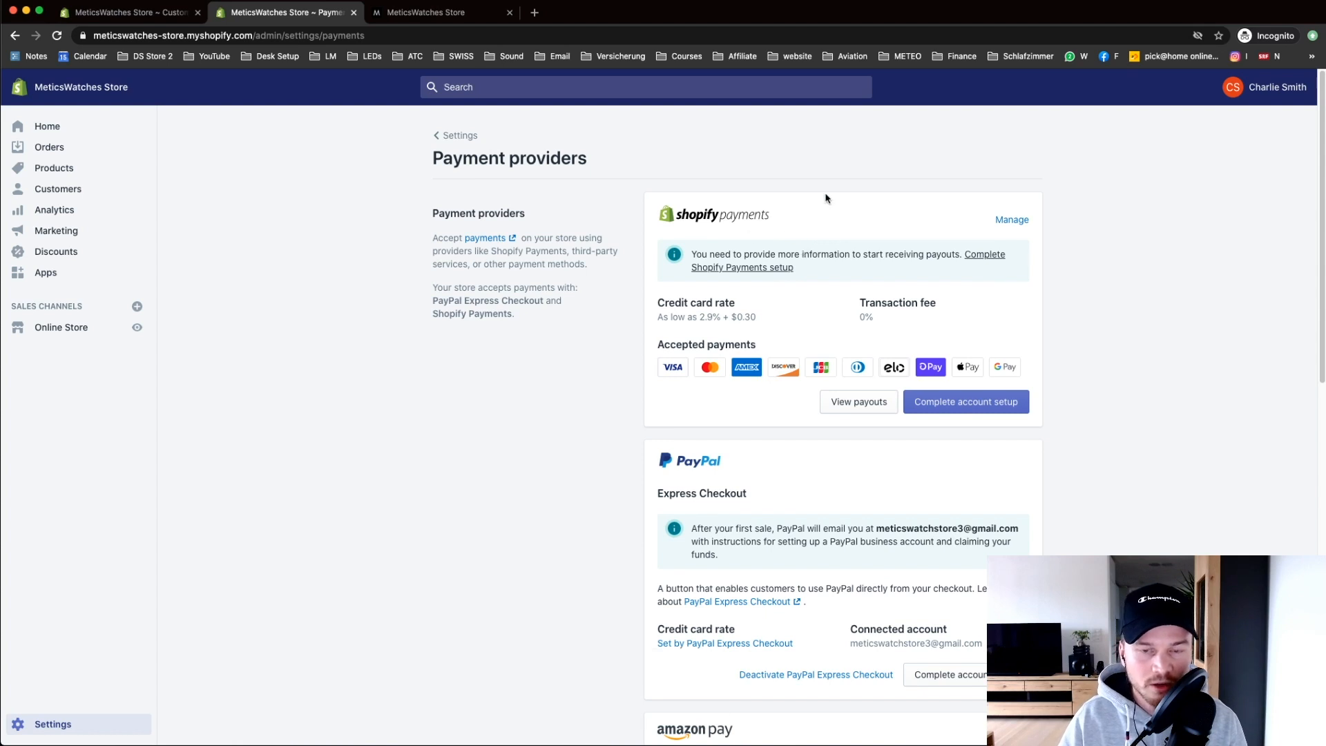
left_click_drag(800, 219, 688, 220)
left_click(724, 174)
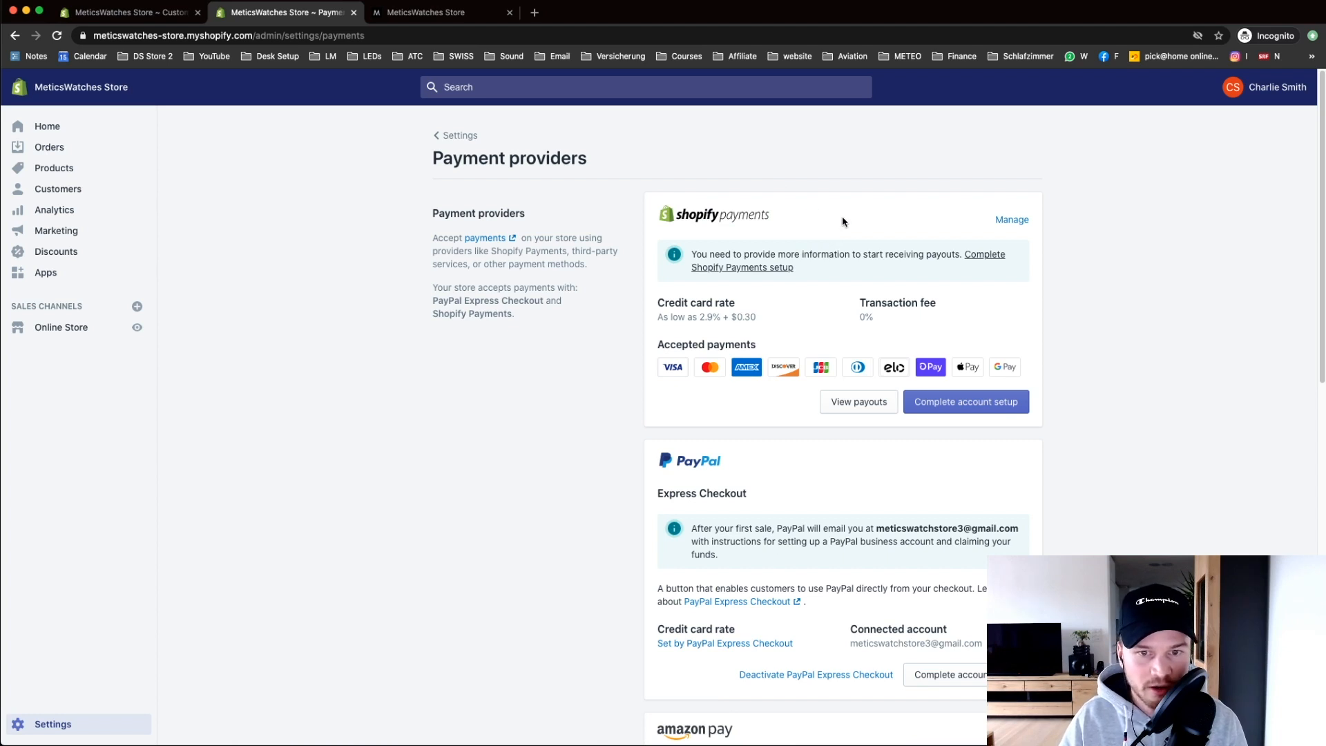
left_click(959, 407)
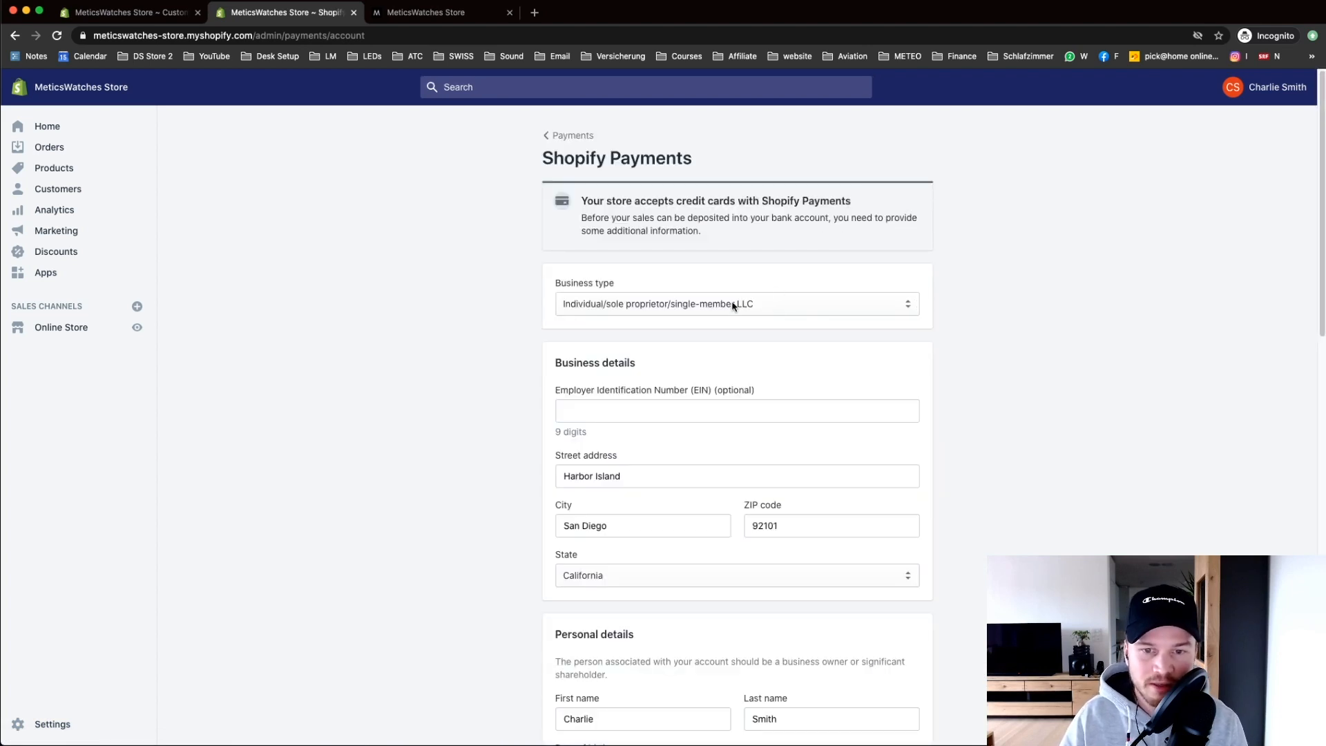
left_click(682, 315)
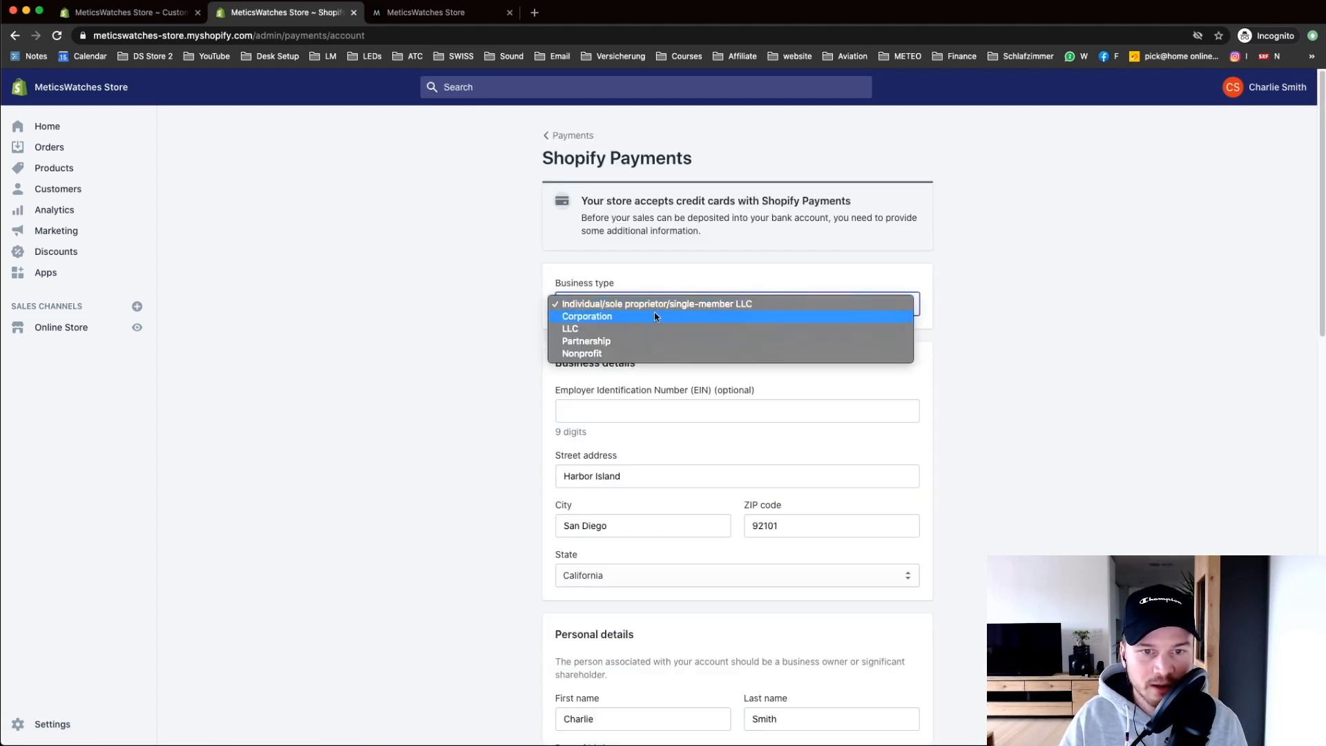
left_click(643, 329)
left_click(628, 303)
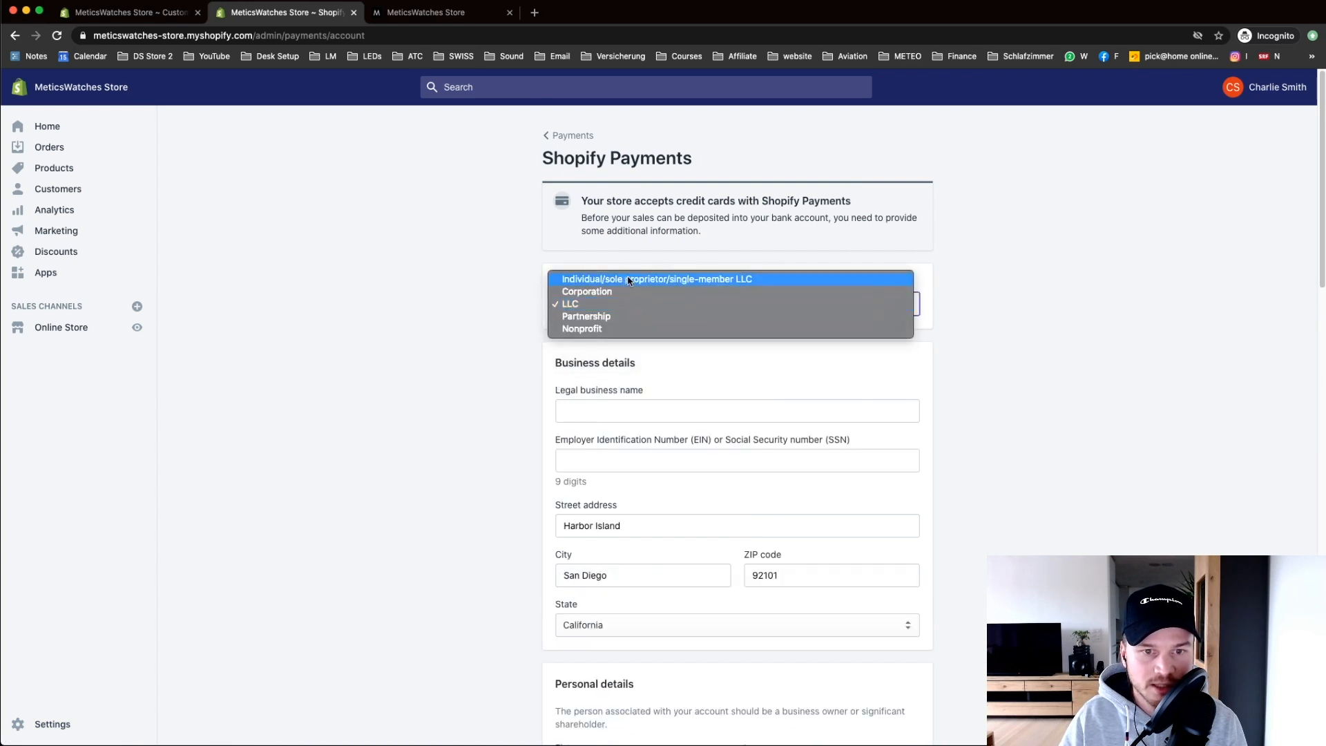
left_click(625, 280)
left_click(650, 305)
left_click(494, 320)
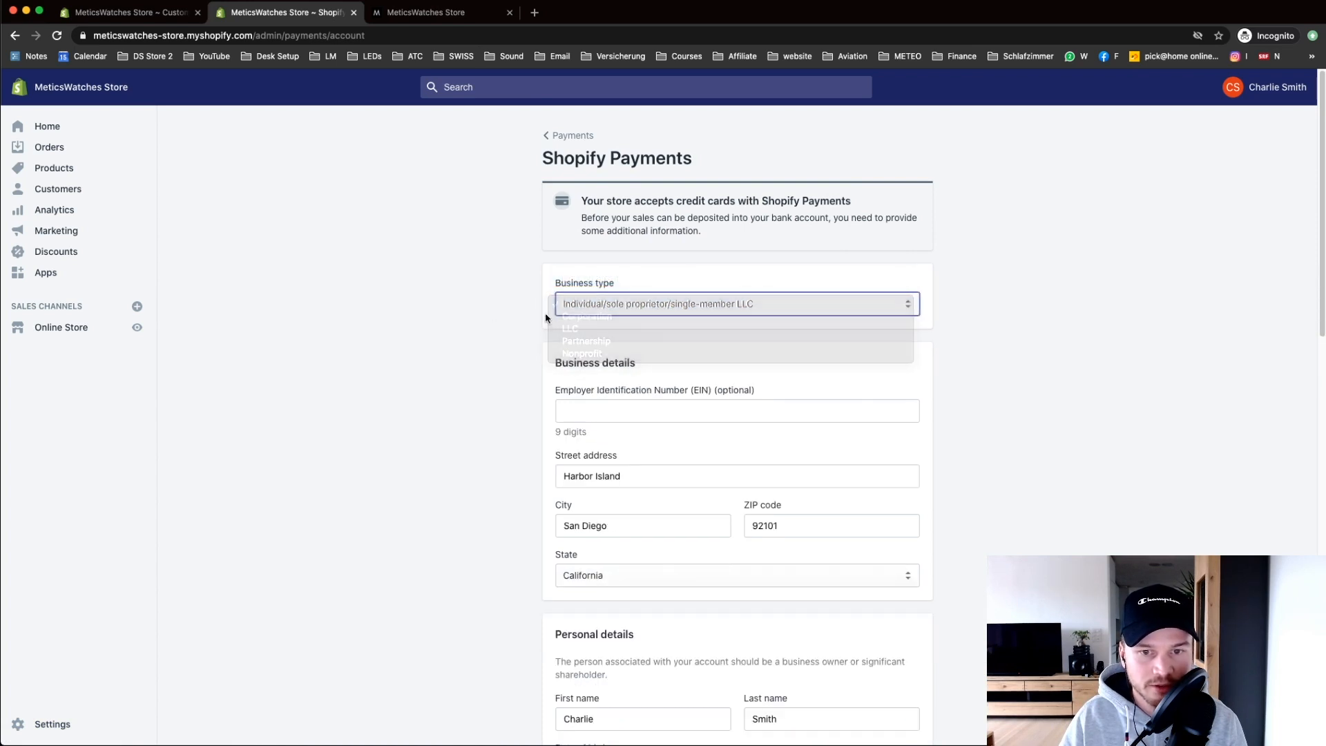
Step: Return to the Payment providers list, review PayPal and Shopify Payments, then go back to Settings
scroll(616, 376, "down", 2)
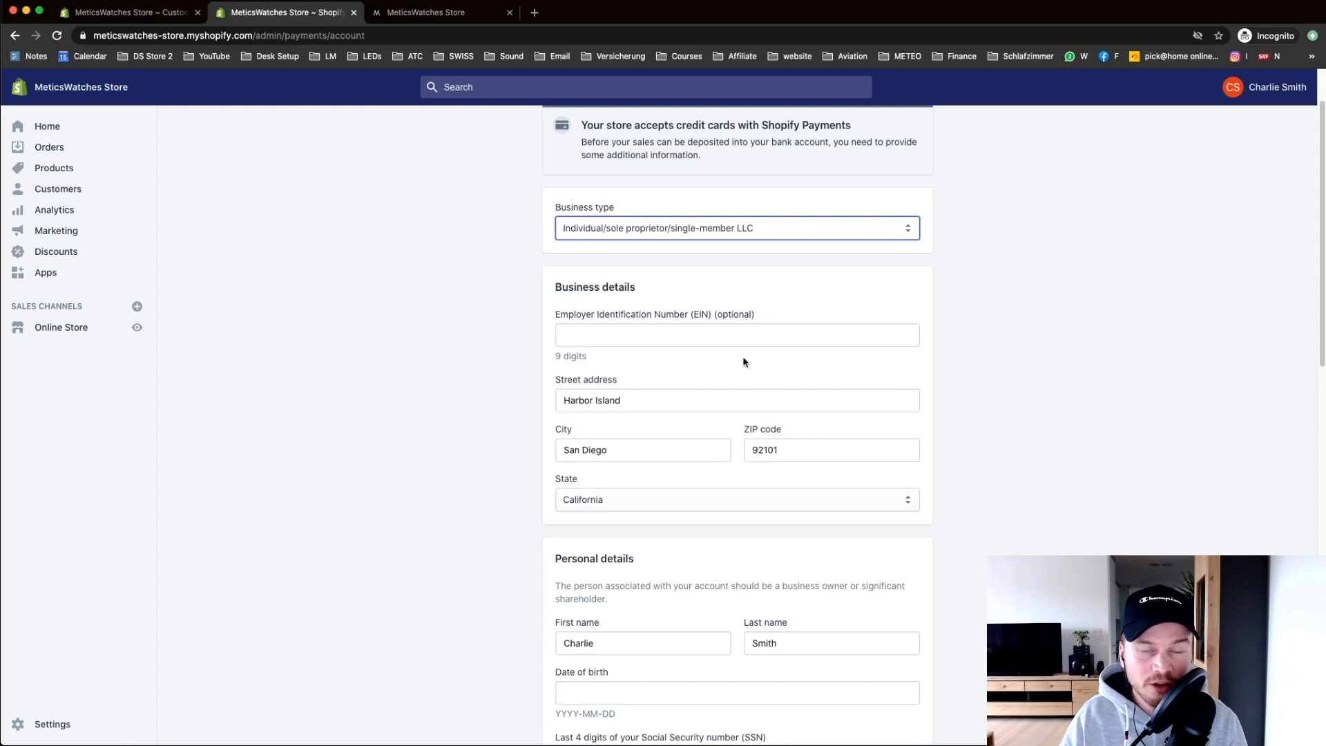
scroll(532, 418, "down", 2)
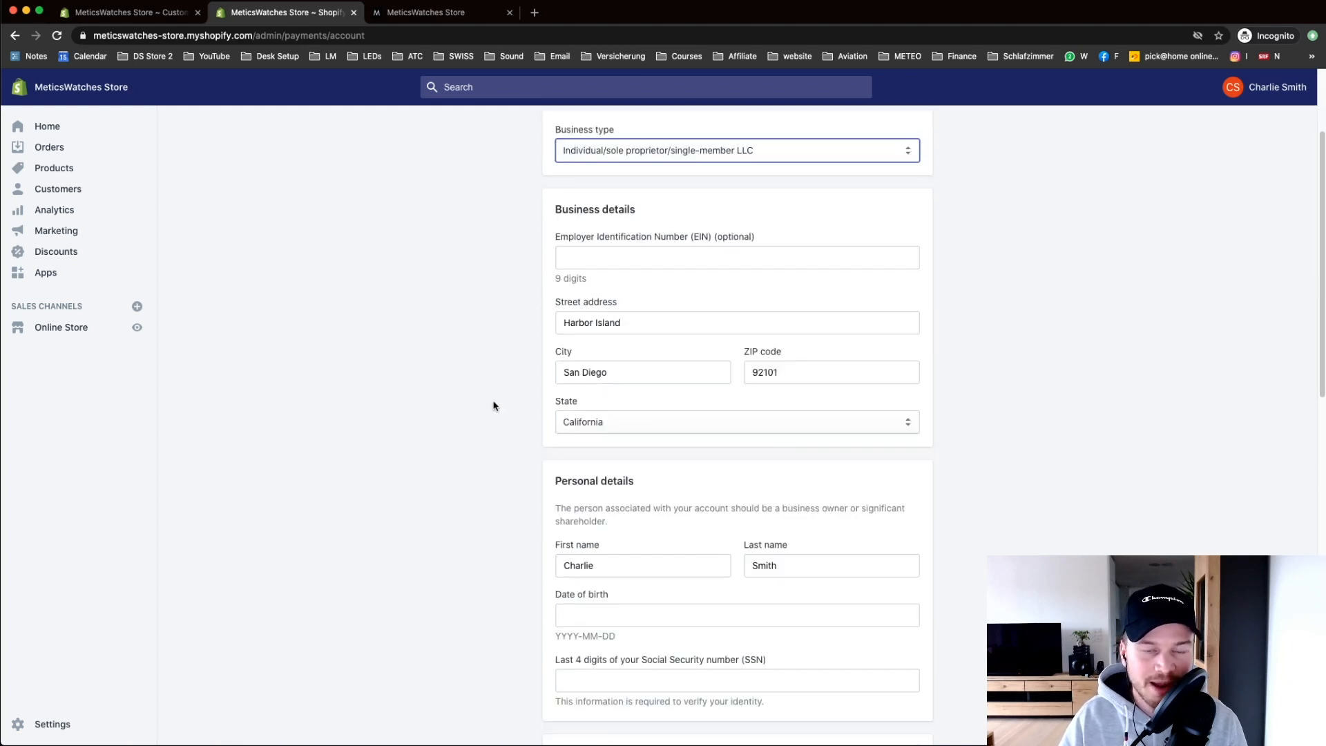
scroll(494, 405, "up", 2)
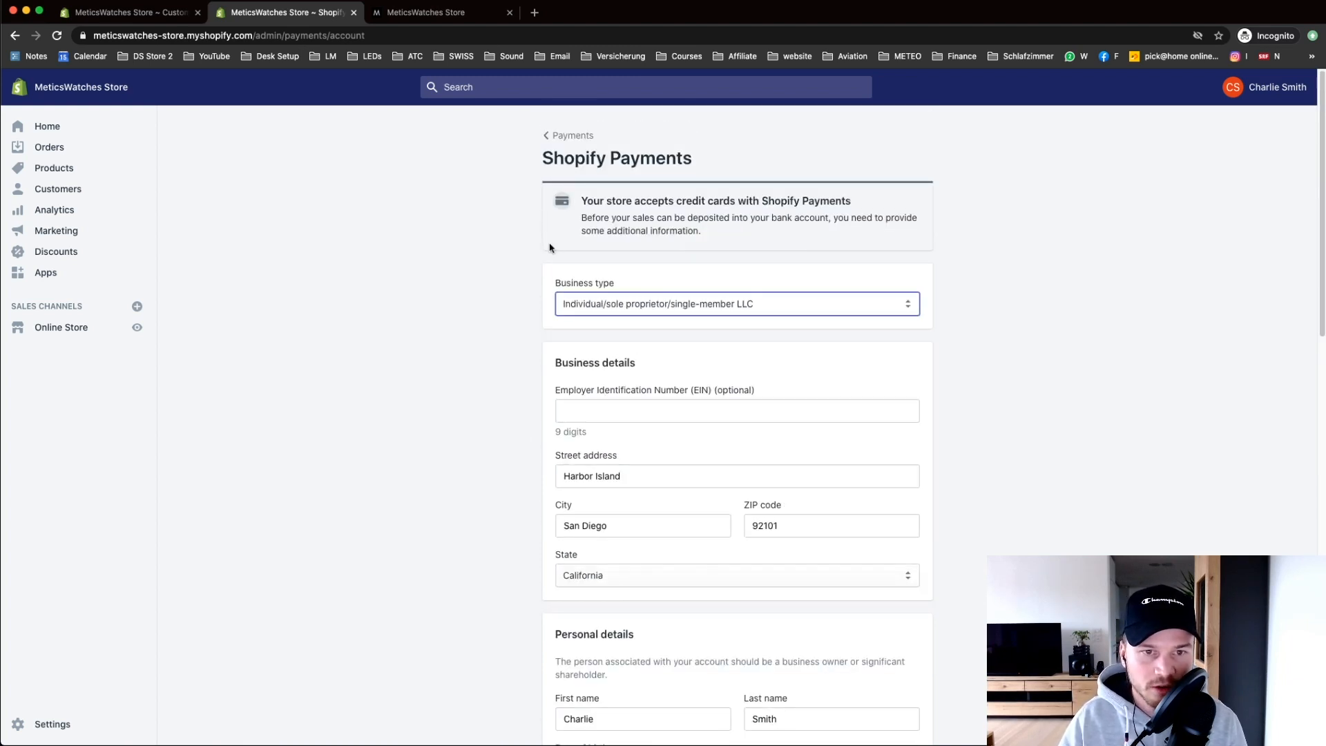
left_click(565, 138)
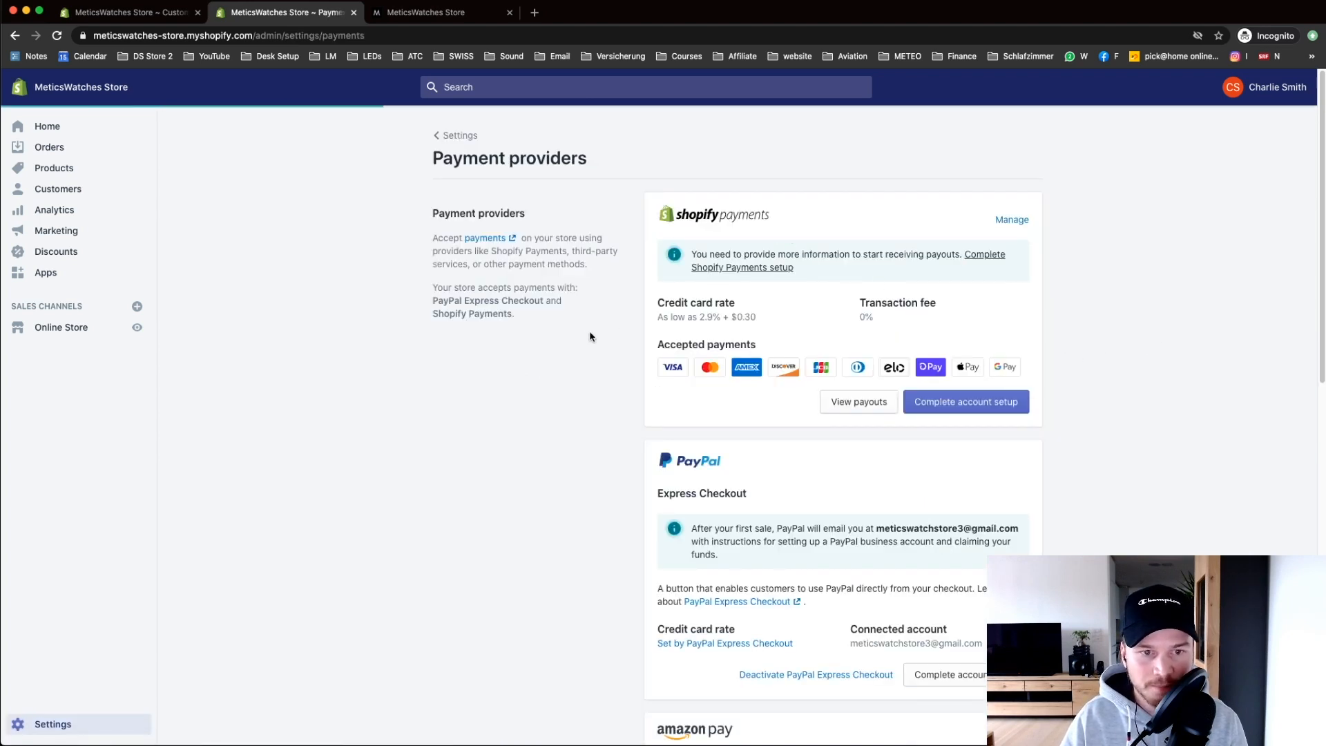
scroll(586, 335, "down", 2)
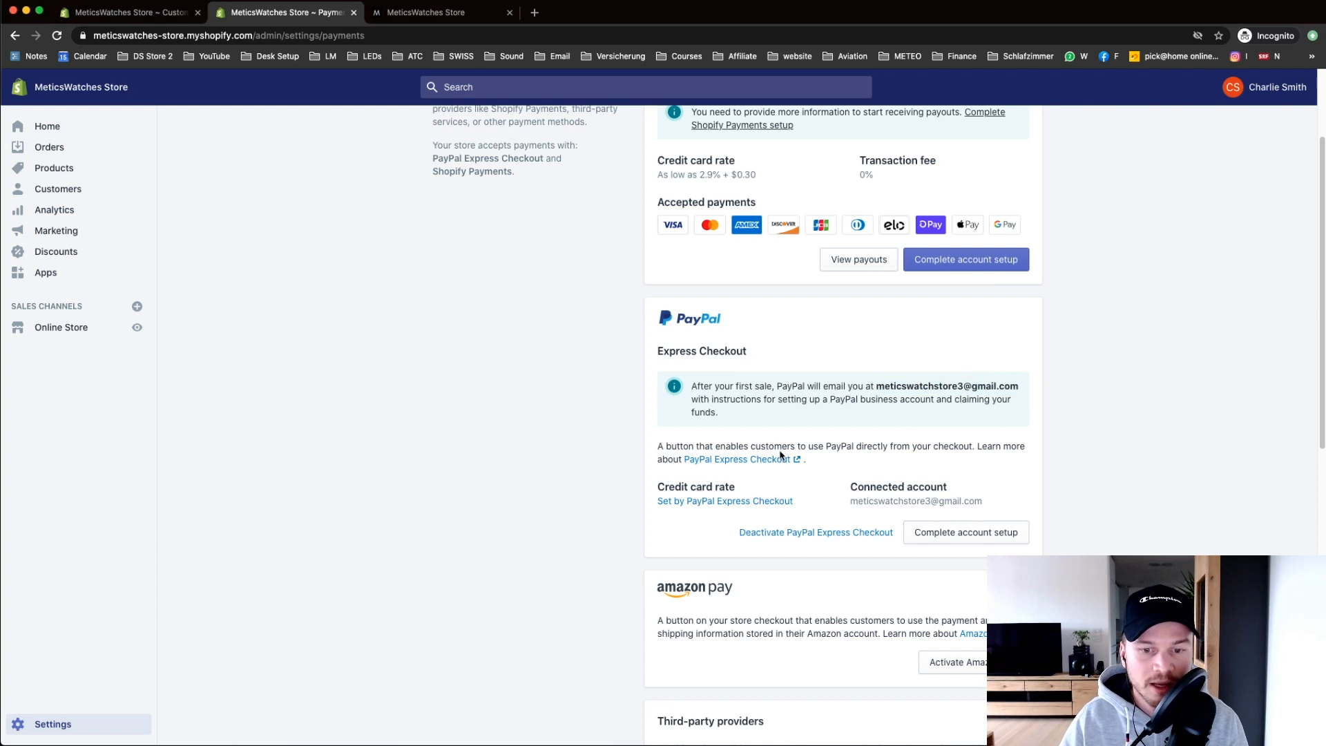
scroll(840, 536, "down", 1)
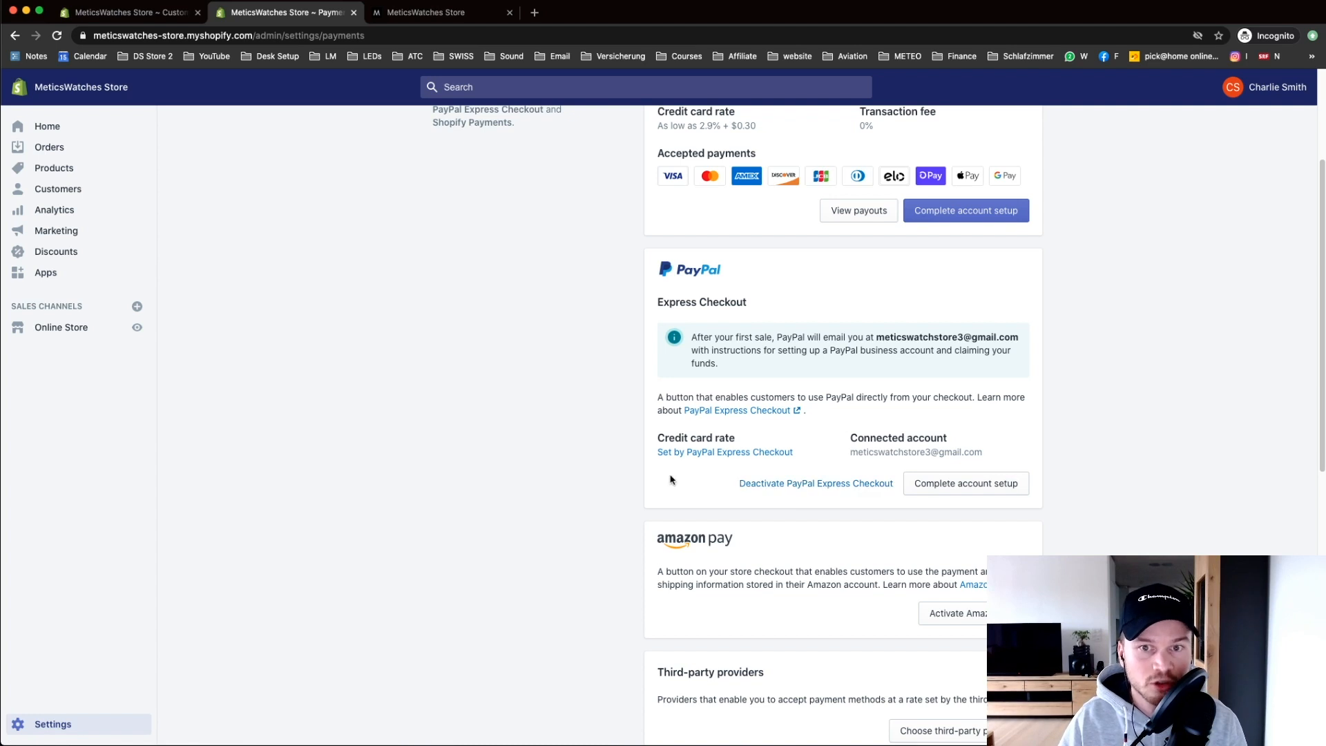
scroll(575, 470, "up", 3)
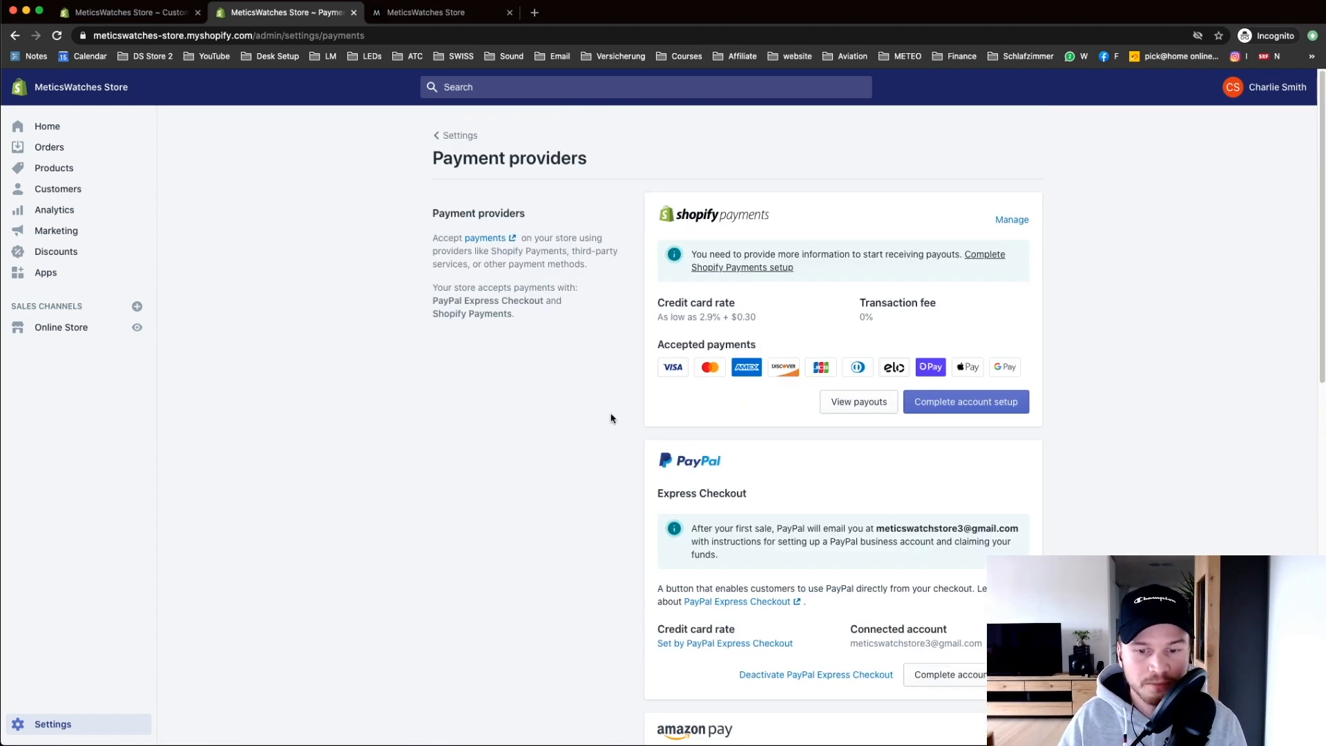
scroll(630, 432, "down", 2)
scroll(629, 421, "up", 2)
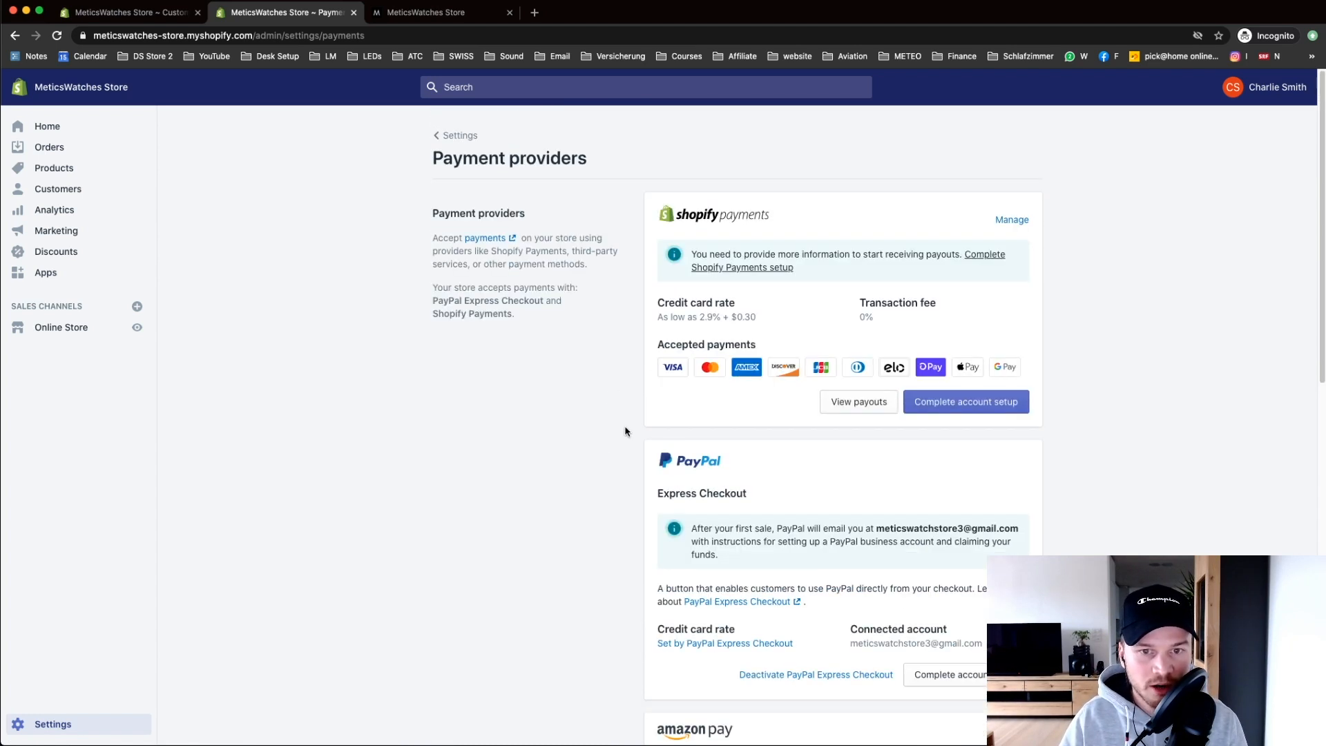
left_click(458, 136)
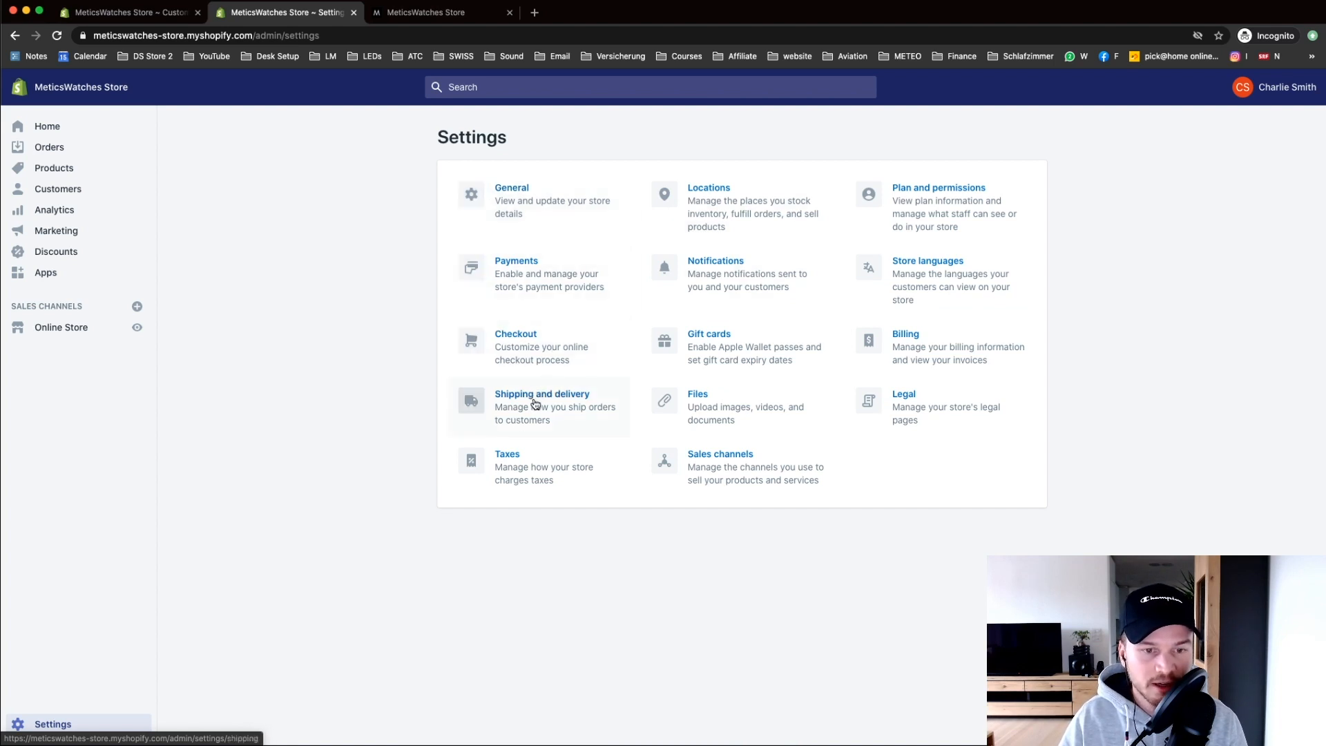
Step: Open the General shipping profile's rates and delete the Domestic and Rest of the World zones
left_click(557, 409)
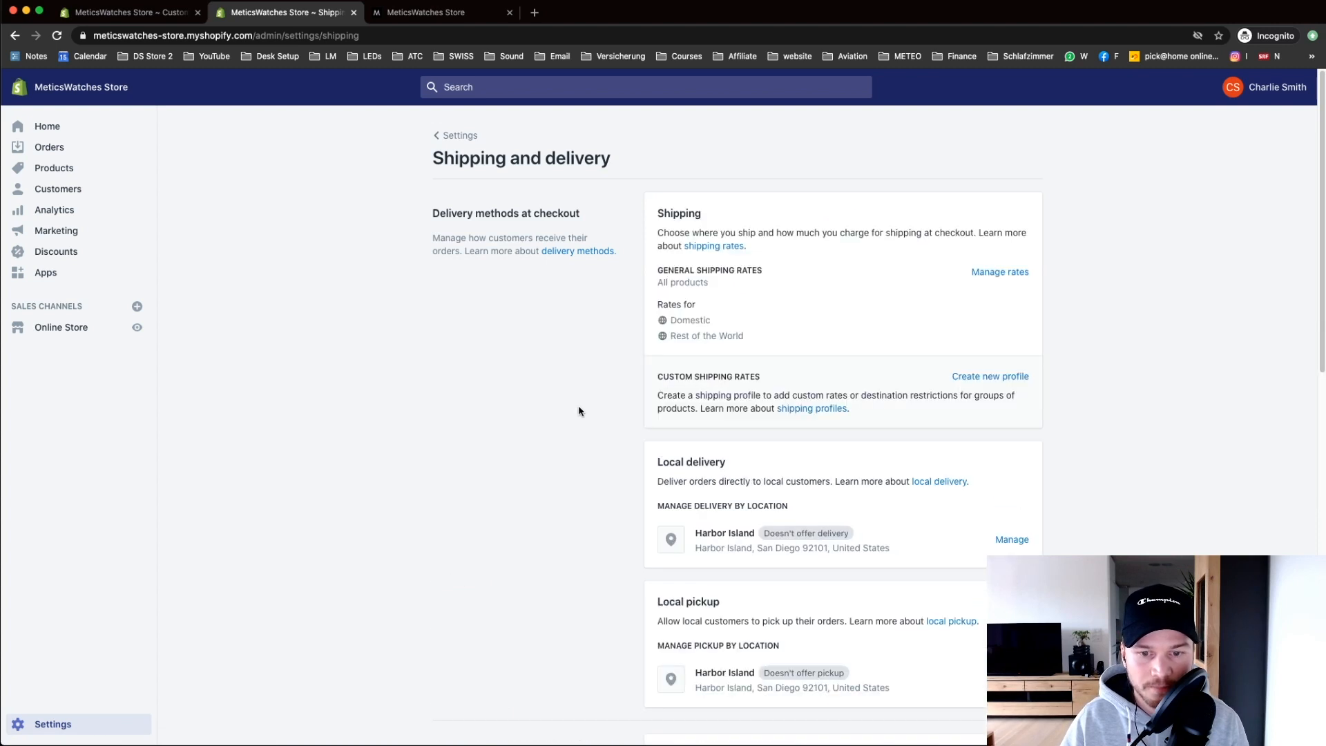
left_click(1003, 273)
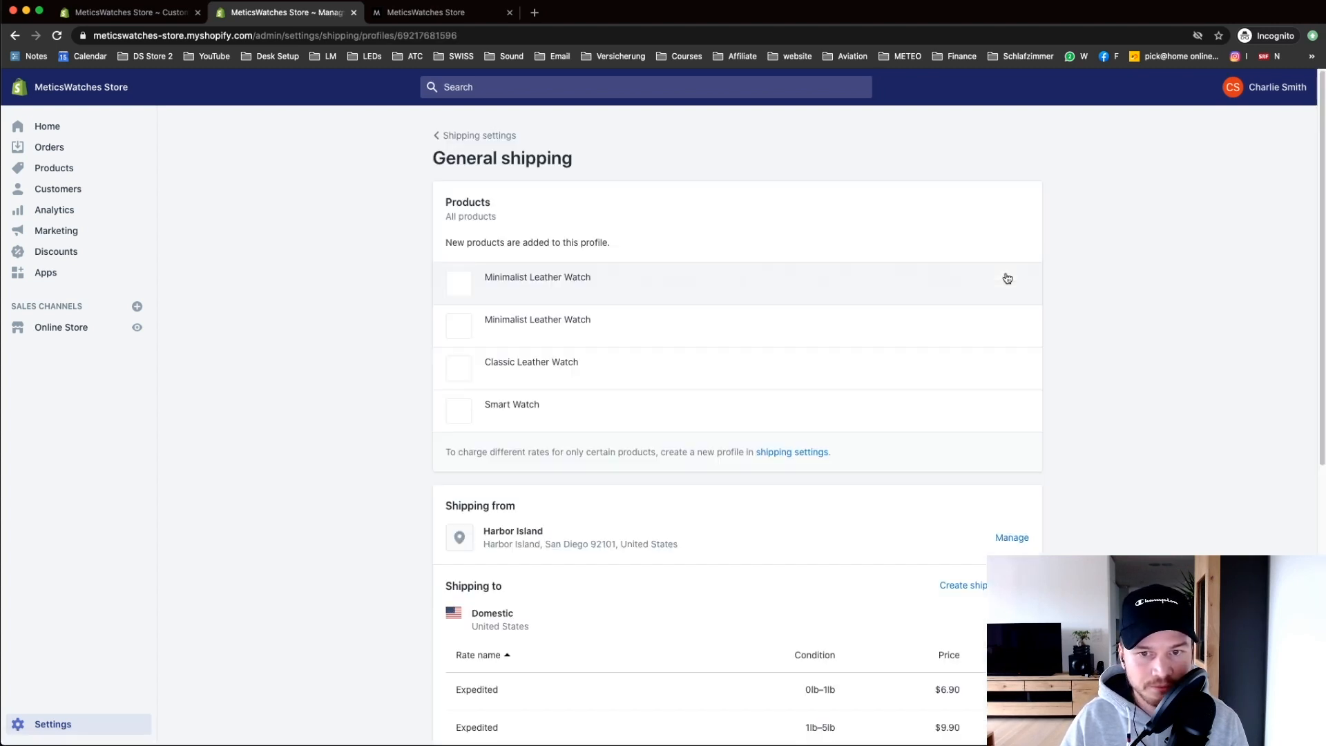
scroll(1317, 208, "down", 5)
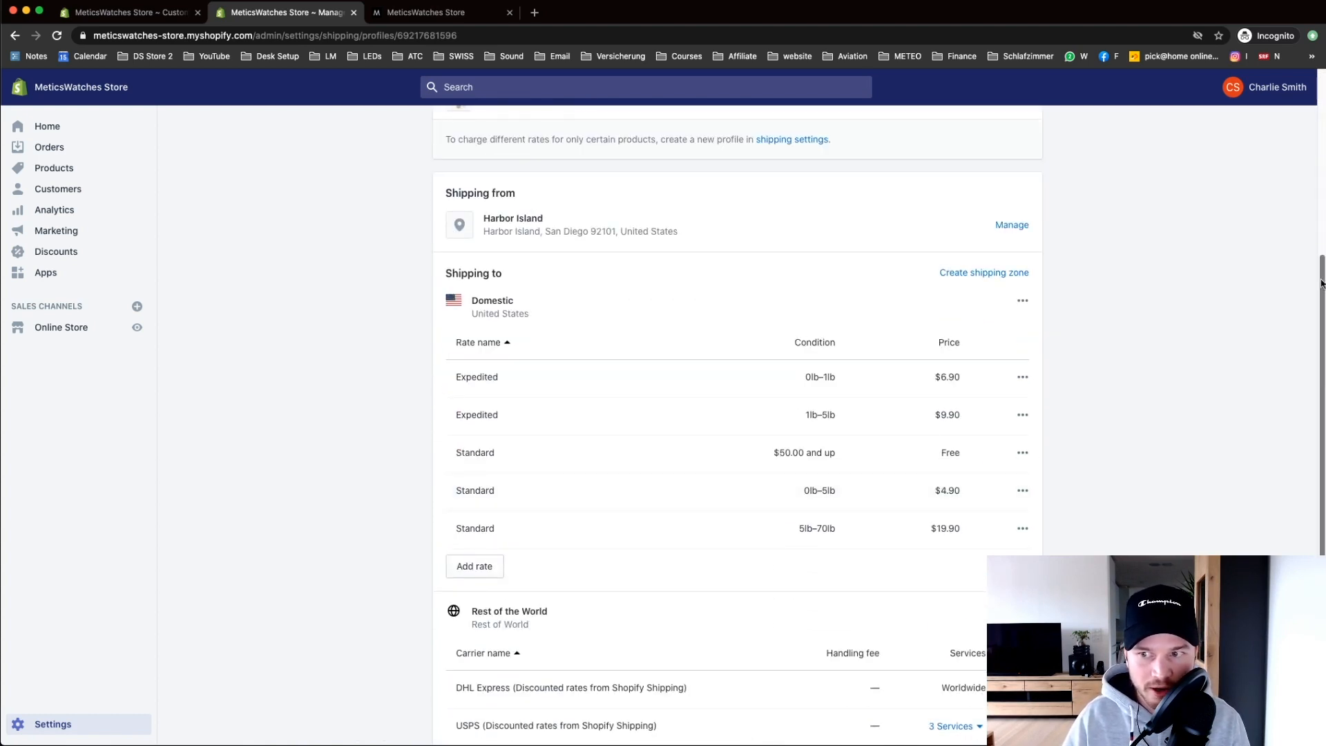
scroll(913, 267, "down", 2)
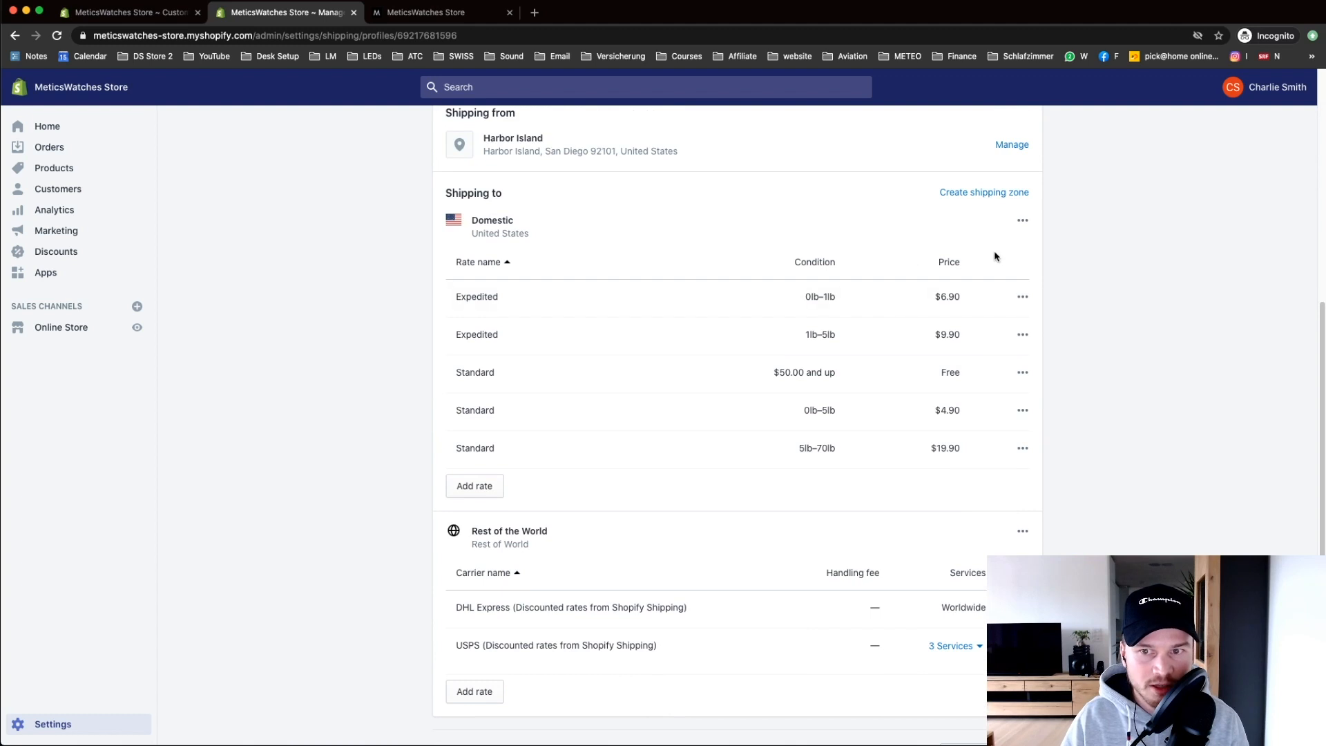
scroll(1078, 287, "up", 2)
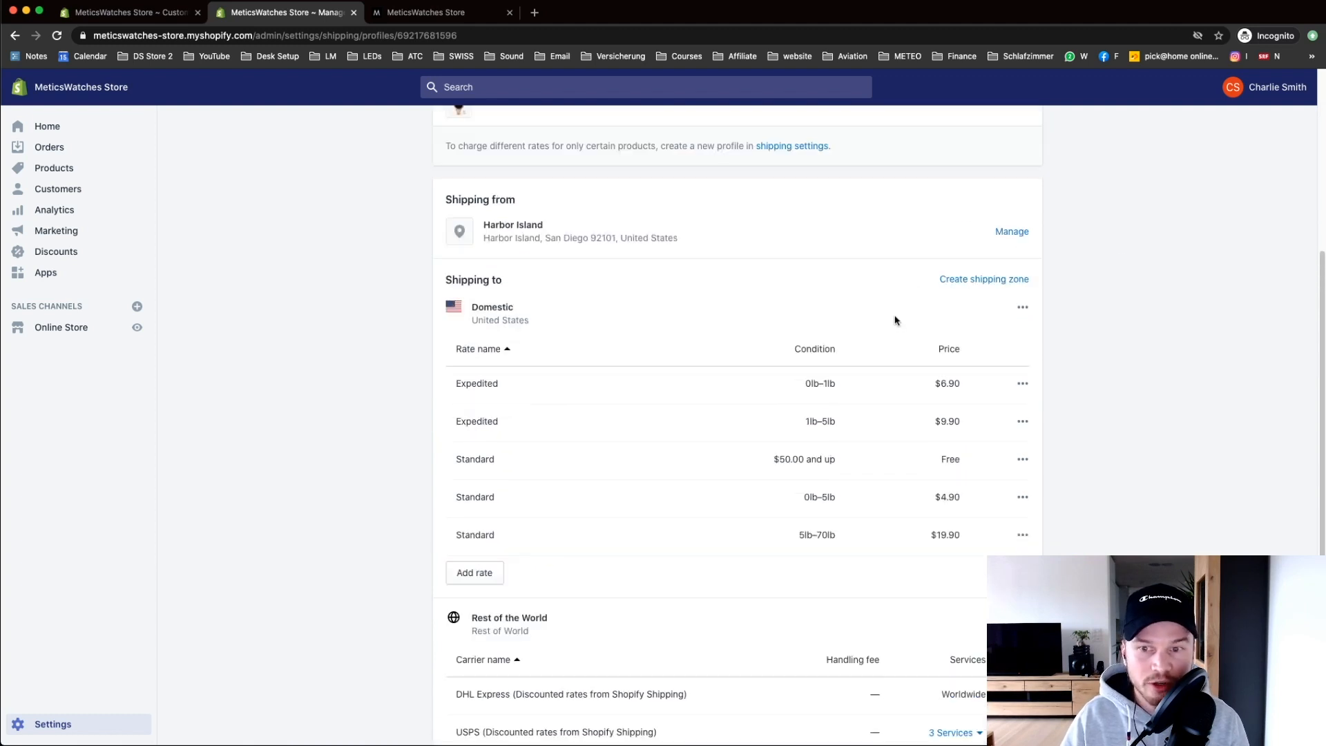
left_click(1023, 308)
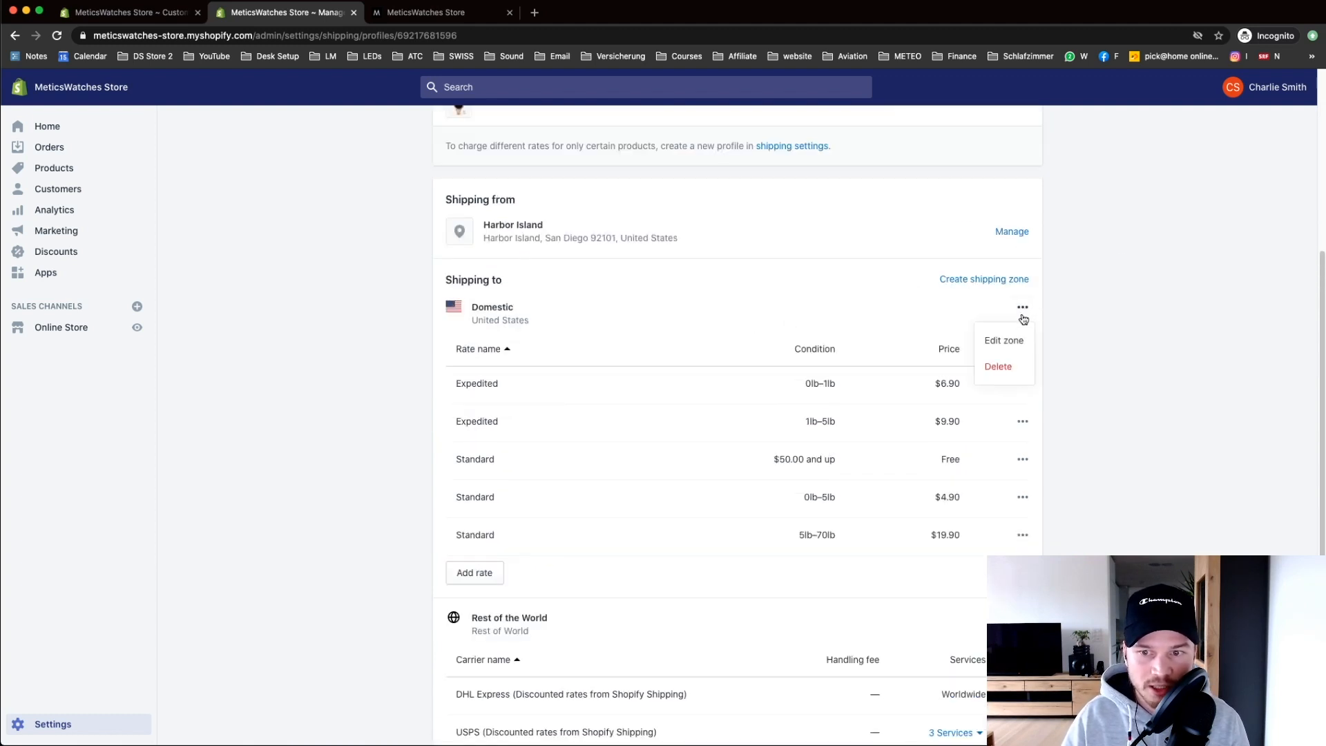
left_click(1011, 367)
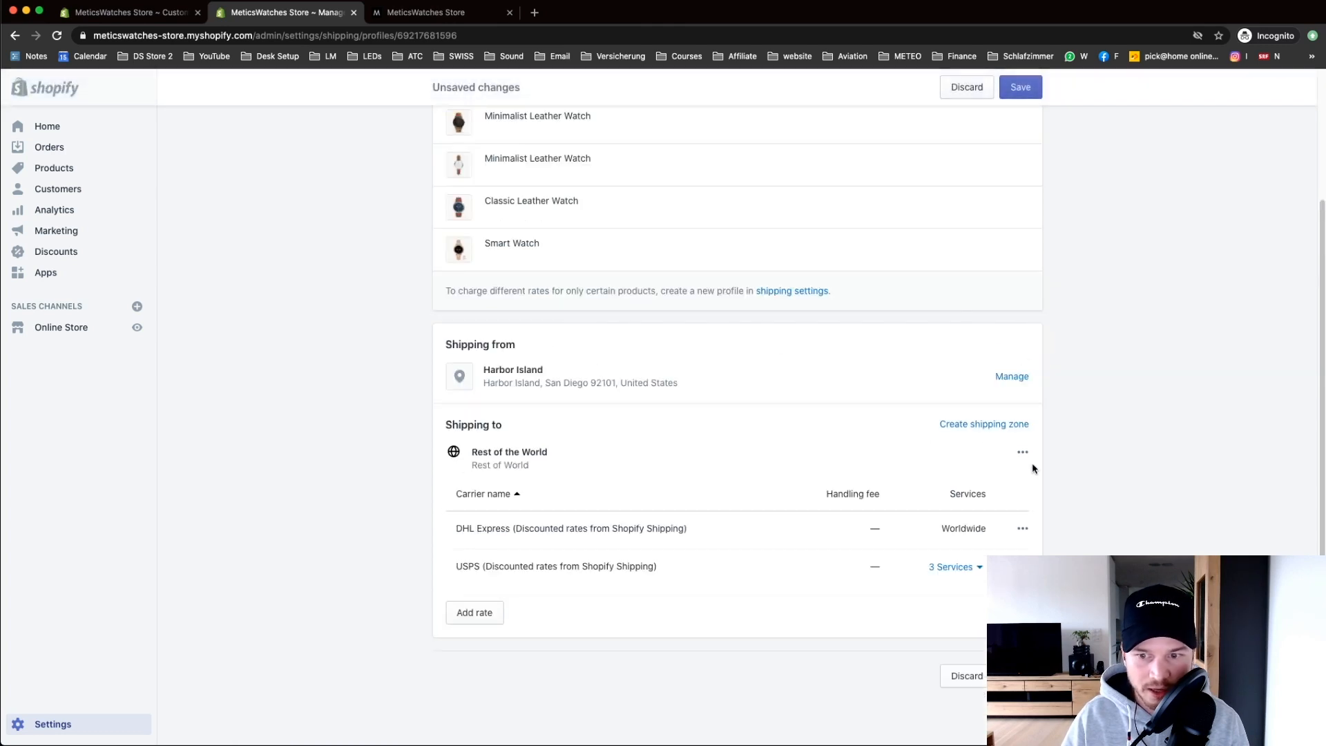
left_click(1005, 515)
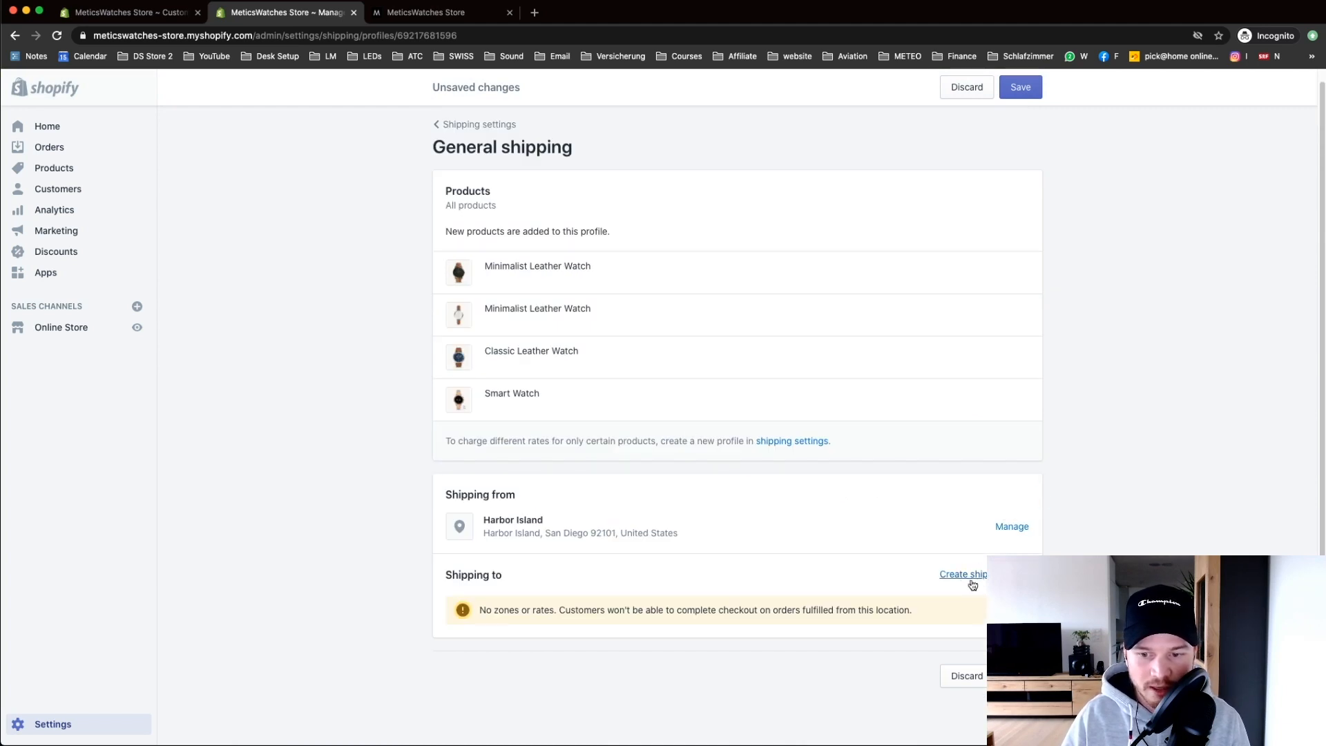
Step: Create a shipping zone named United States containing the United States
left_click(967, 574)
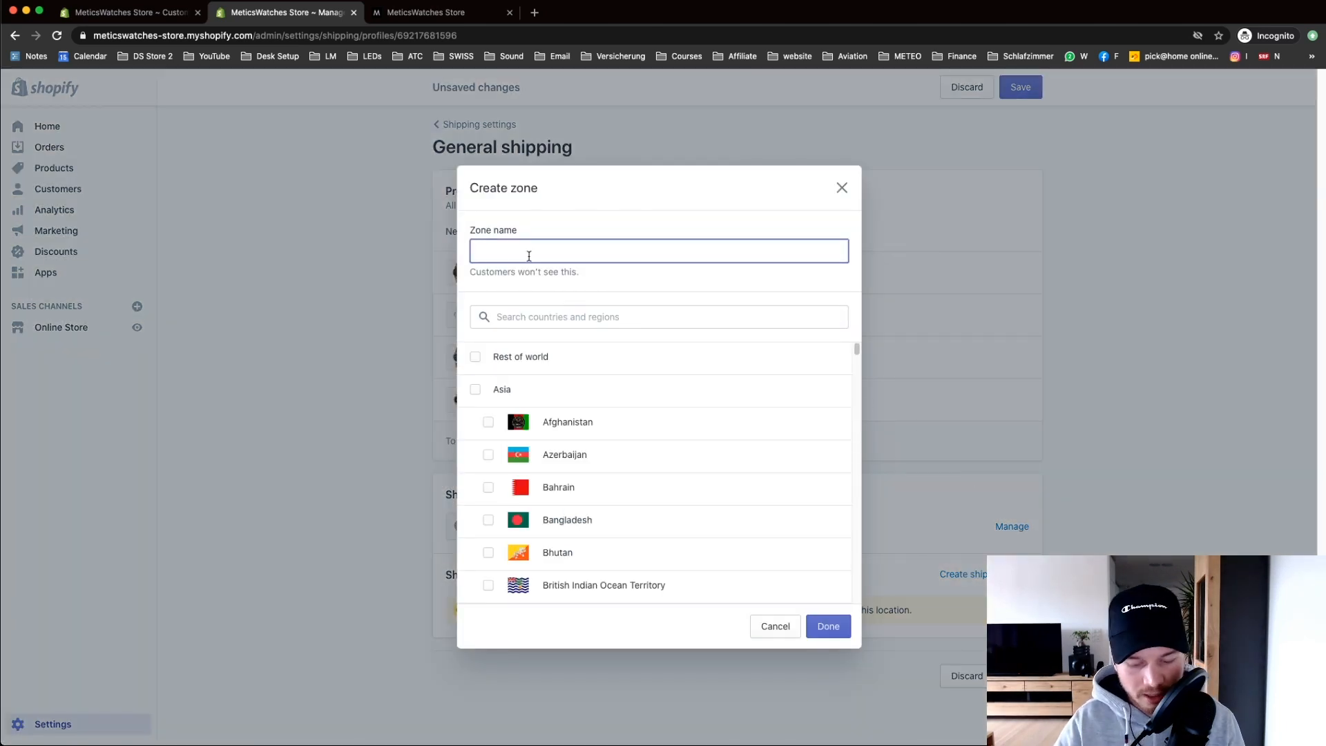
type("United")
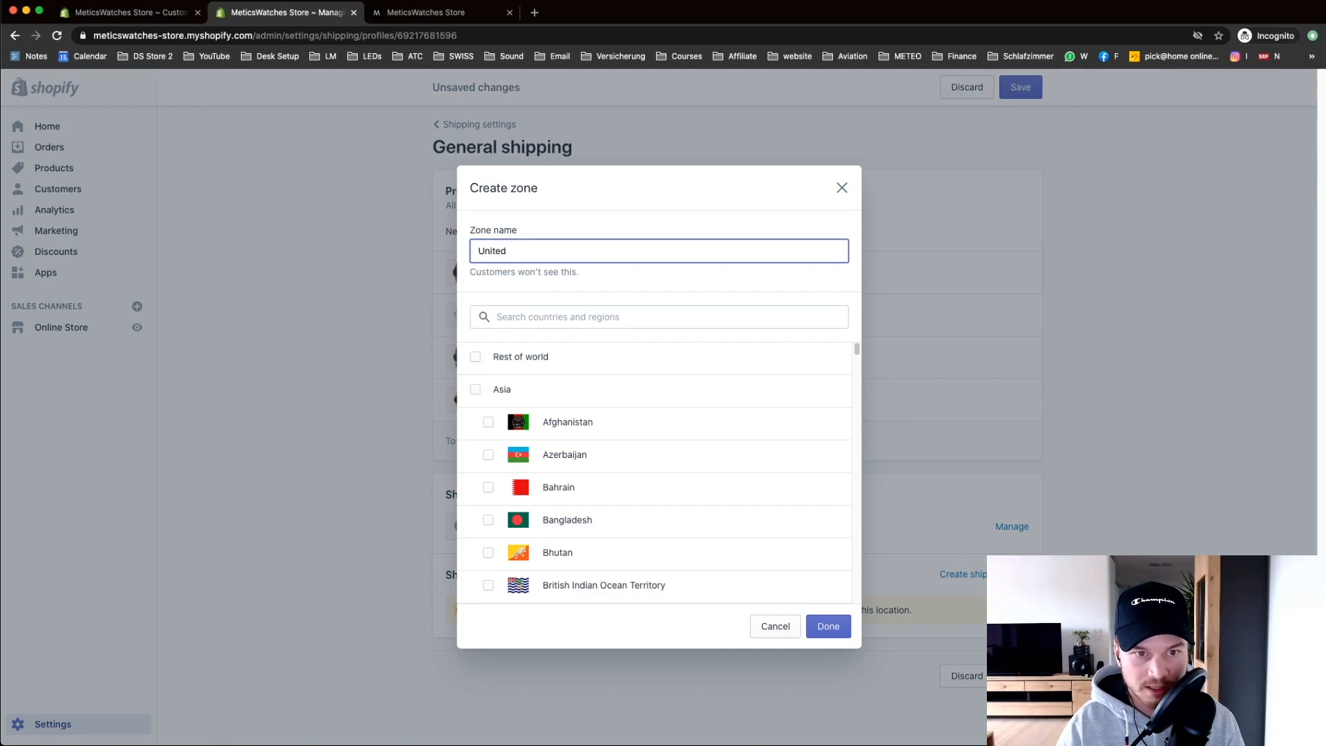
type(" States")
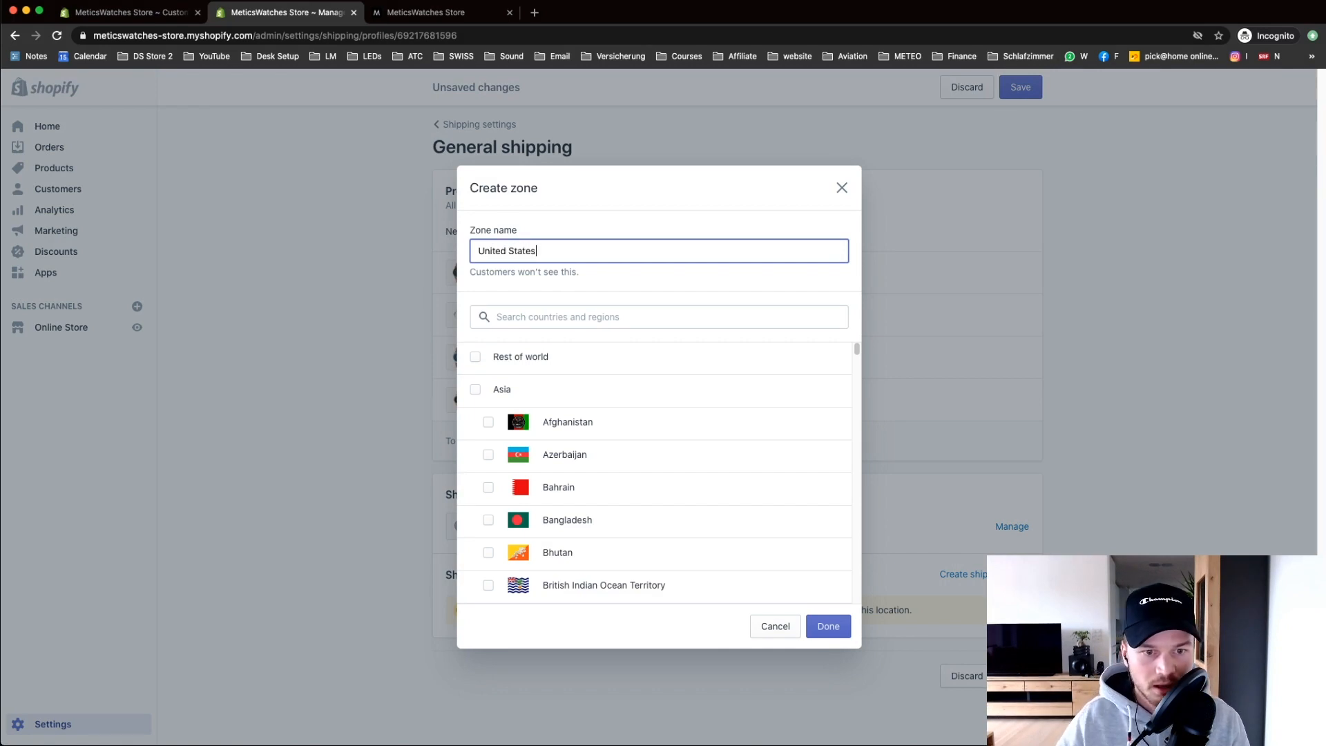
left_click(527, 317)
type("united")
left_click(475, 421)
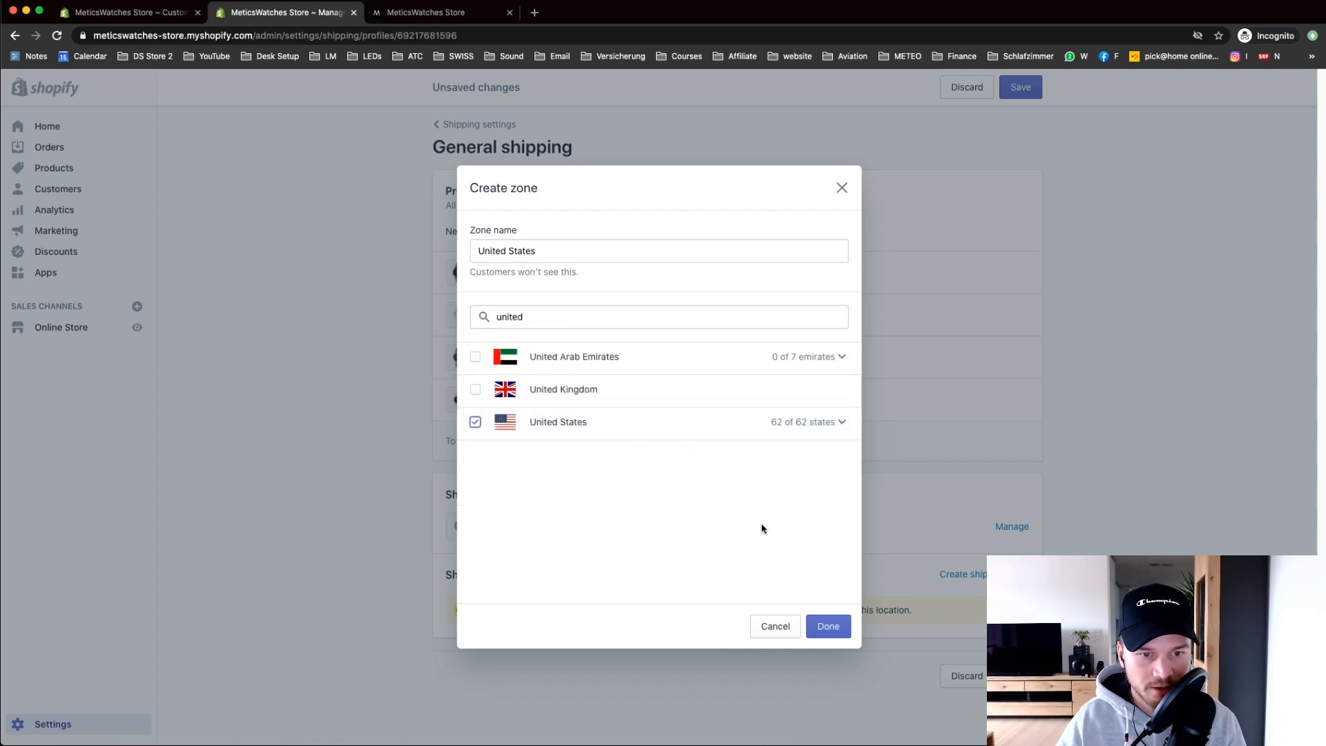
left_click(833, 626)
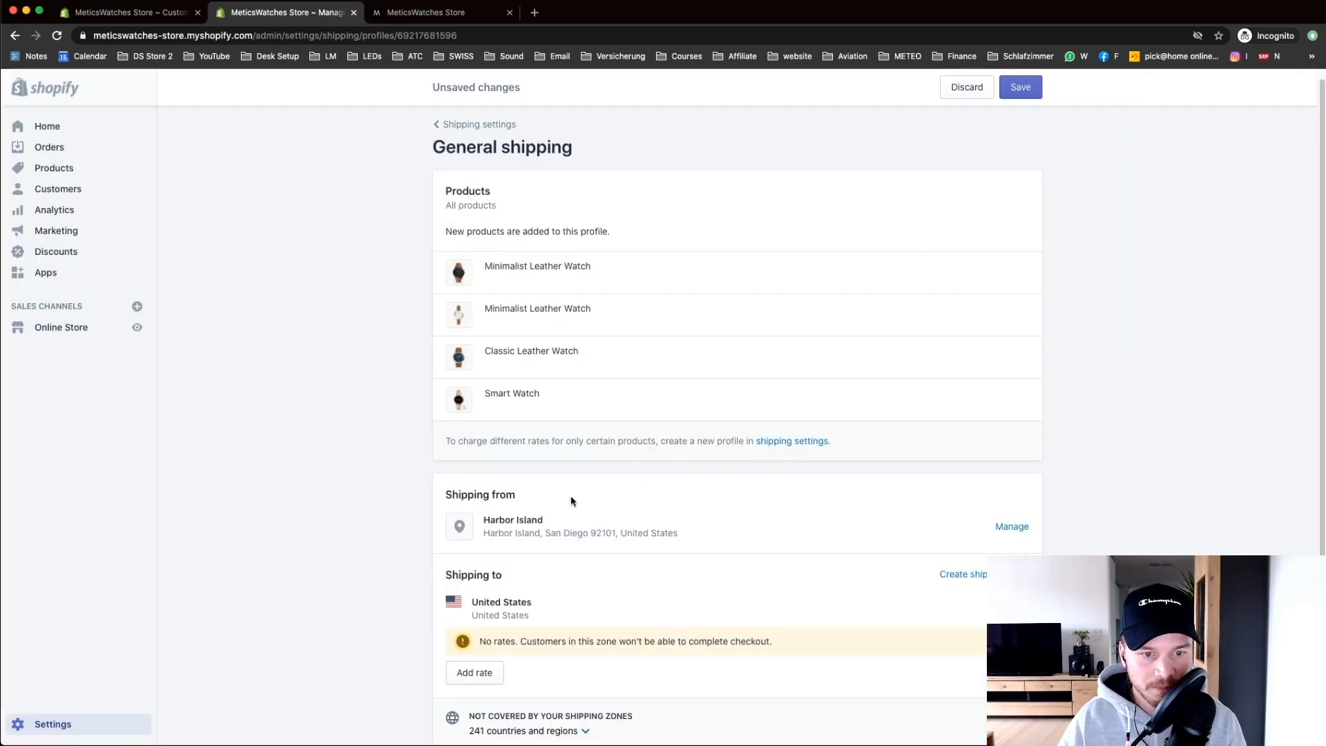
Step: Add a 'Free Shipping (1-3 Days)' rate priced 0.00 to the United States zone
scroll(571, 501, "down", 2)
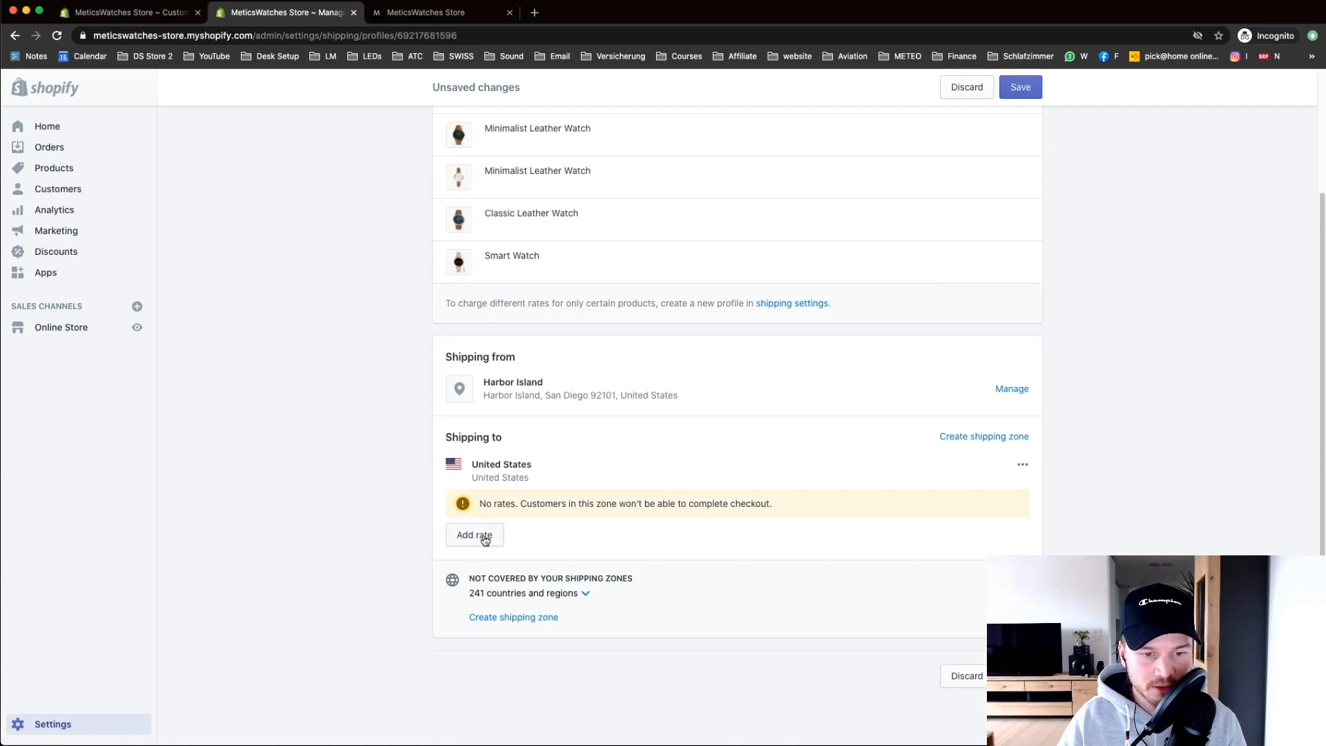
left_click(485, 540)
left_click(523, 425)
type("Free Shipping ")
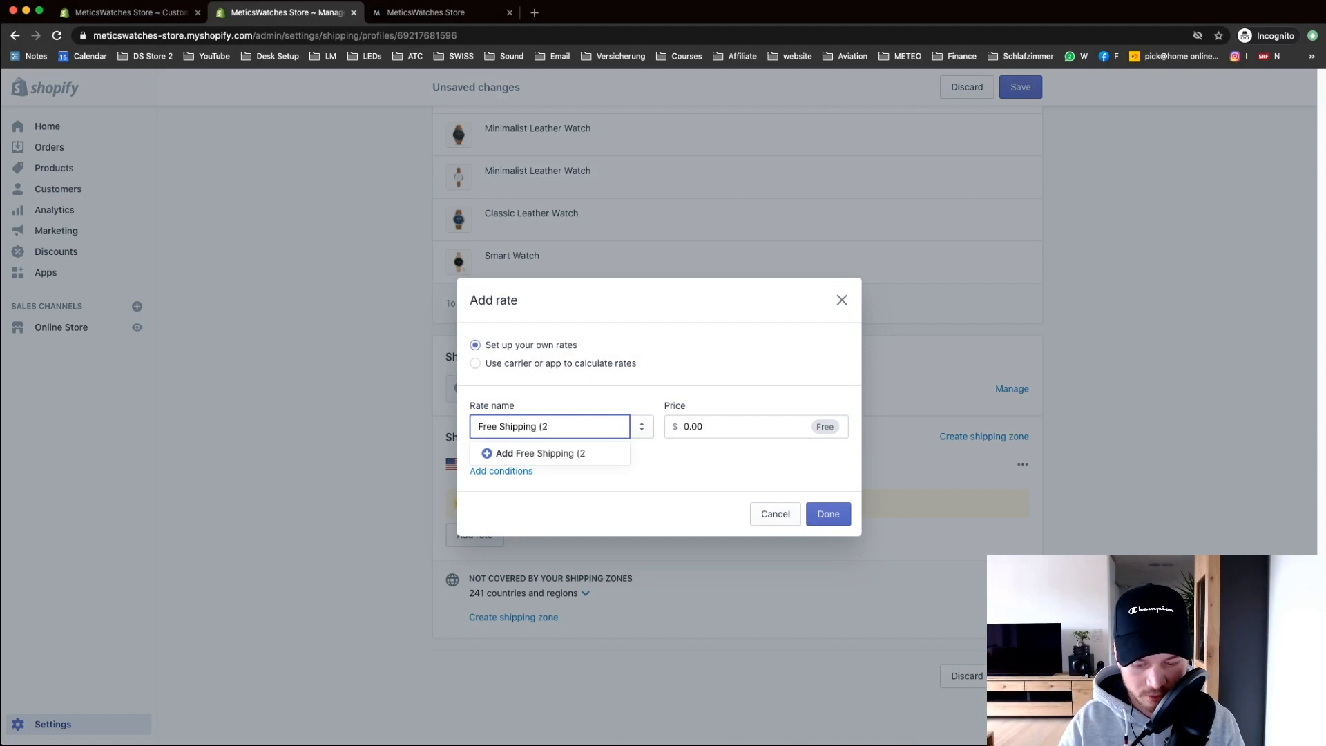
type("(1-3 D")
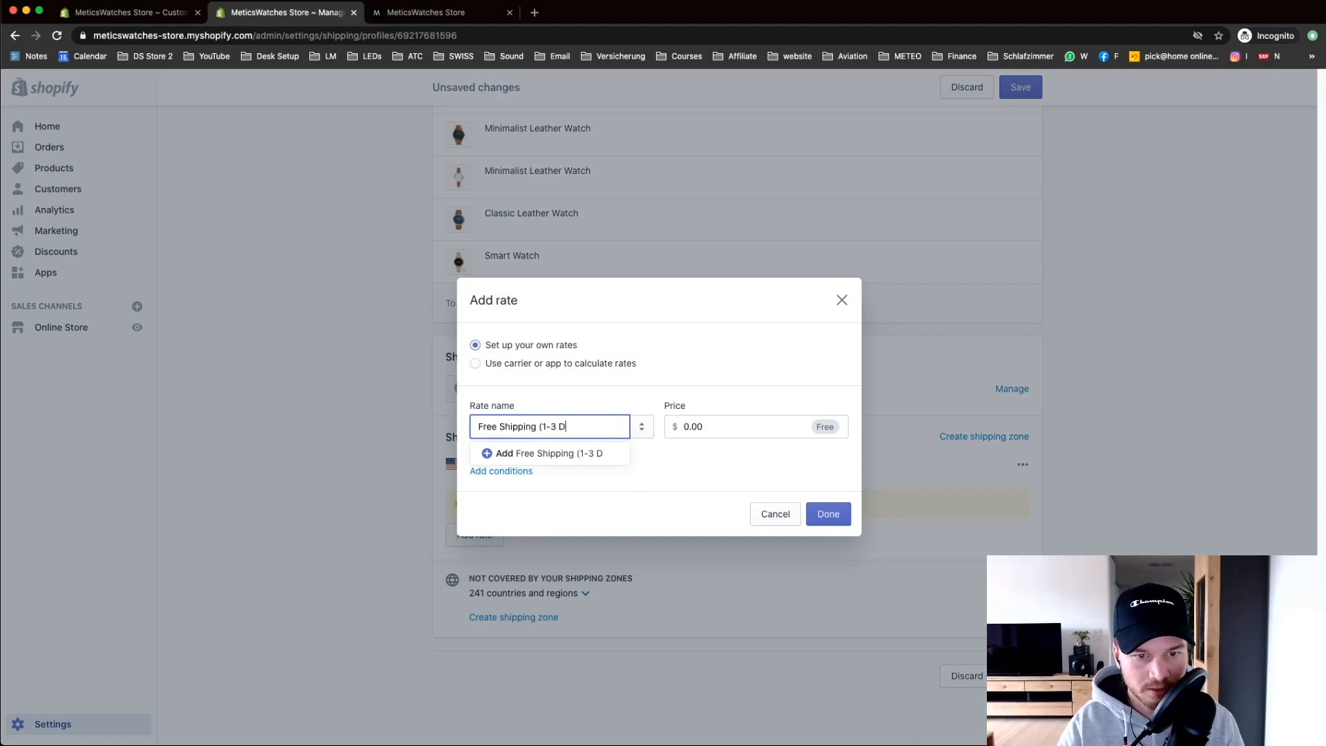
type("ays")
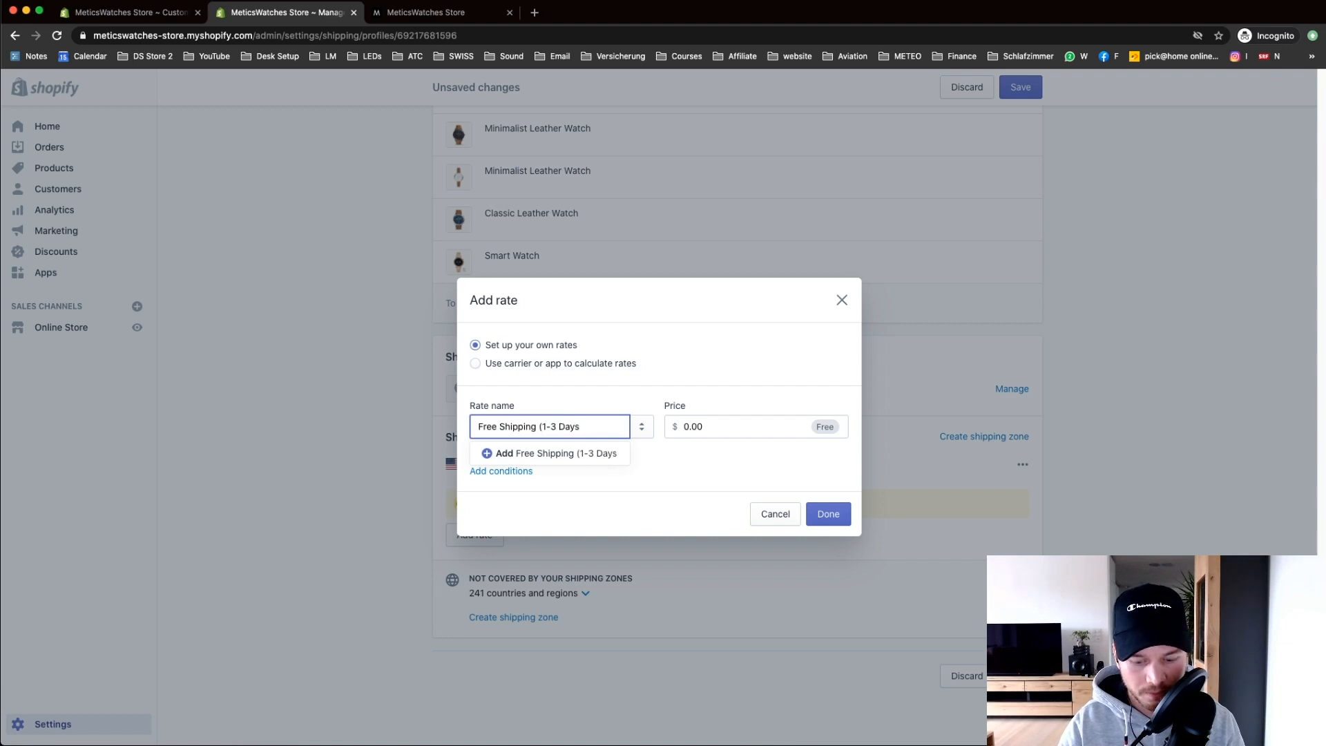
type(")")
left_click(715, 426)
left_click_drag(715, 426, 652, 433)
left_click(670, 455)
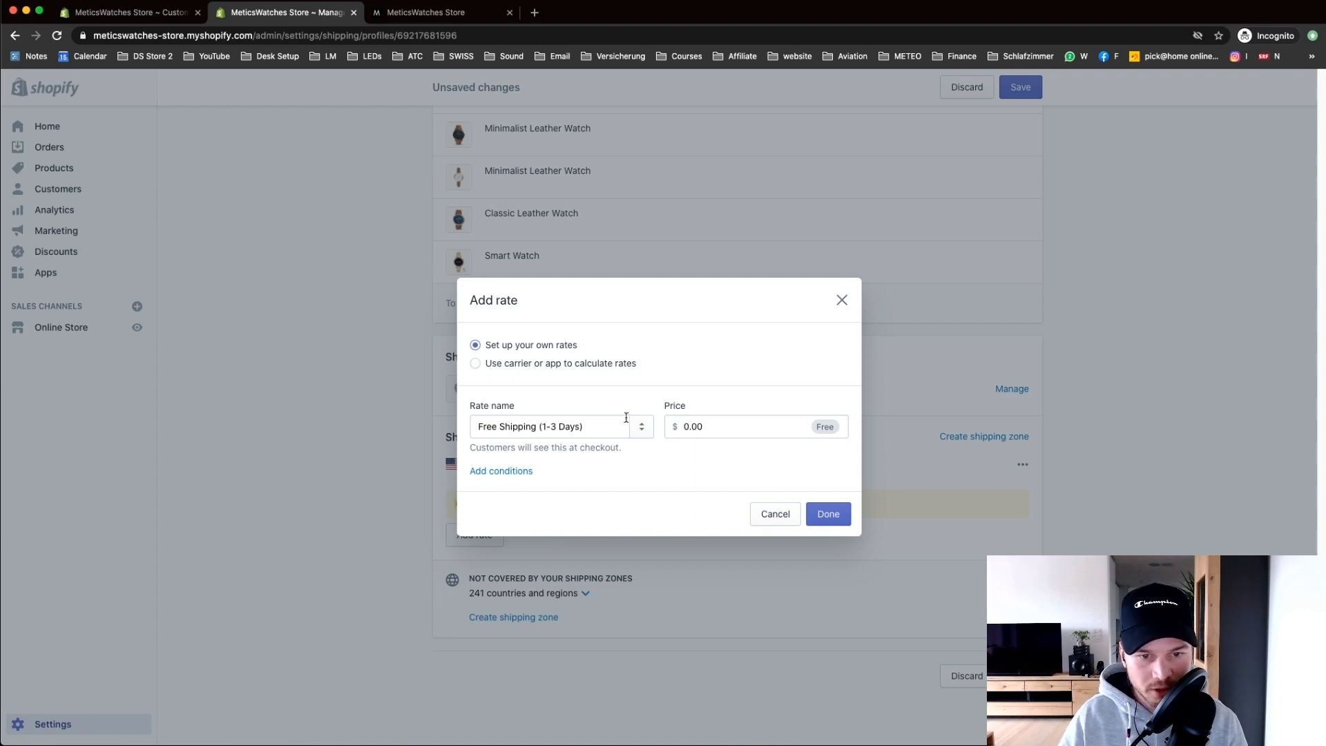
left_click(827, 522)
scroll(825, 529, "down", 2)
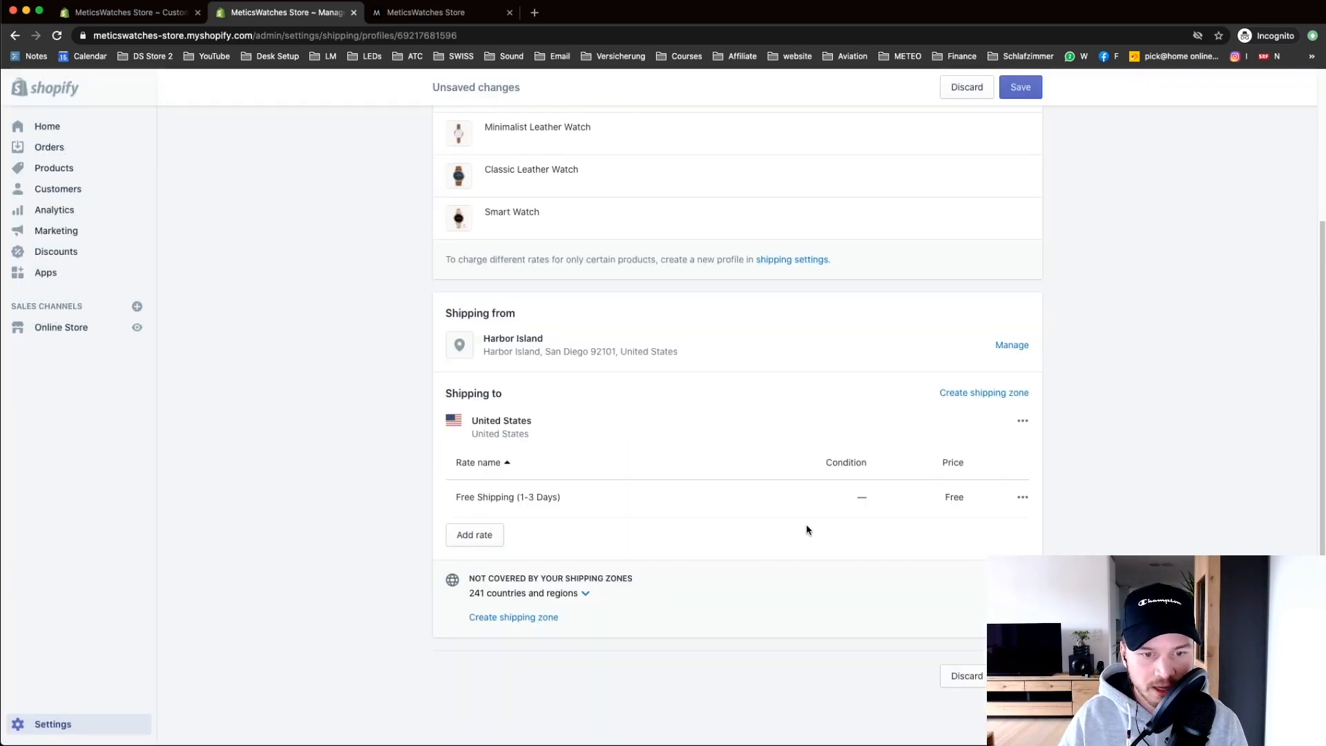
left_click(524, 620)
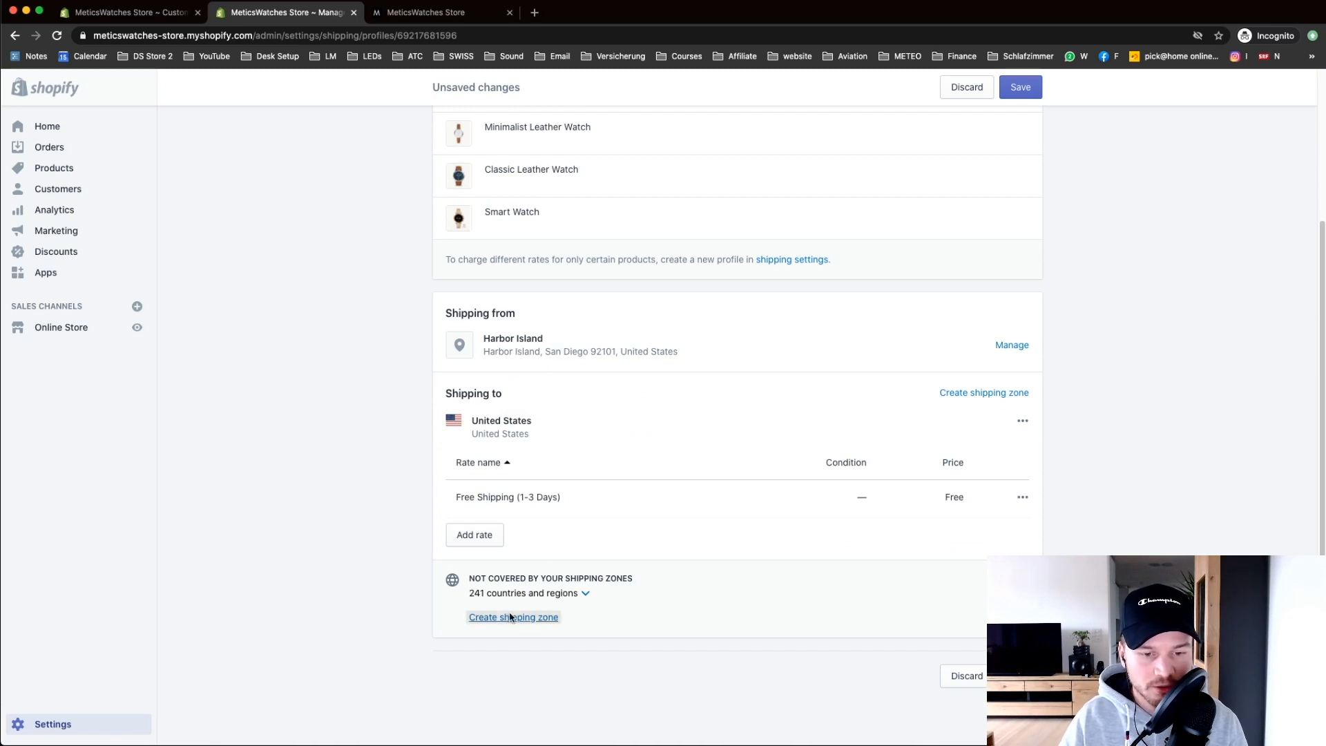
Step: Create a Rest of world zone and add a rate reusing the Free Shipping (1-3 Days) name
left_click(475, 357)
left_click(818, 630)
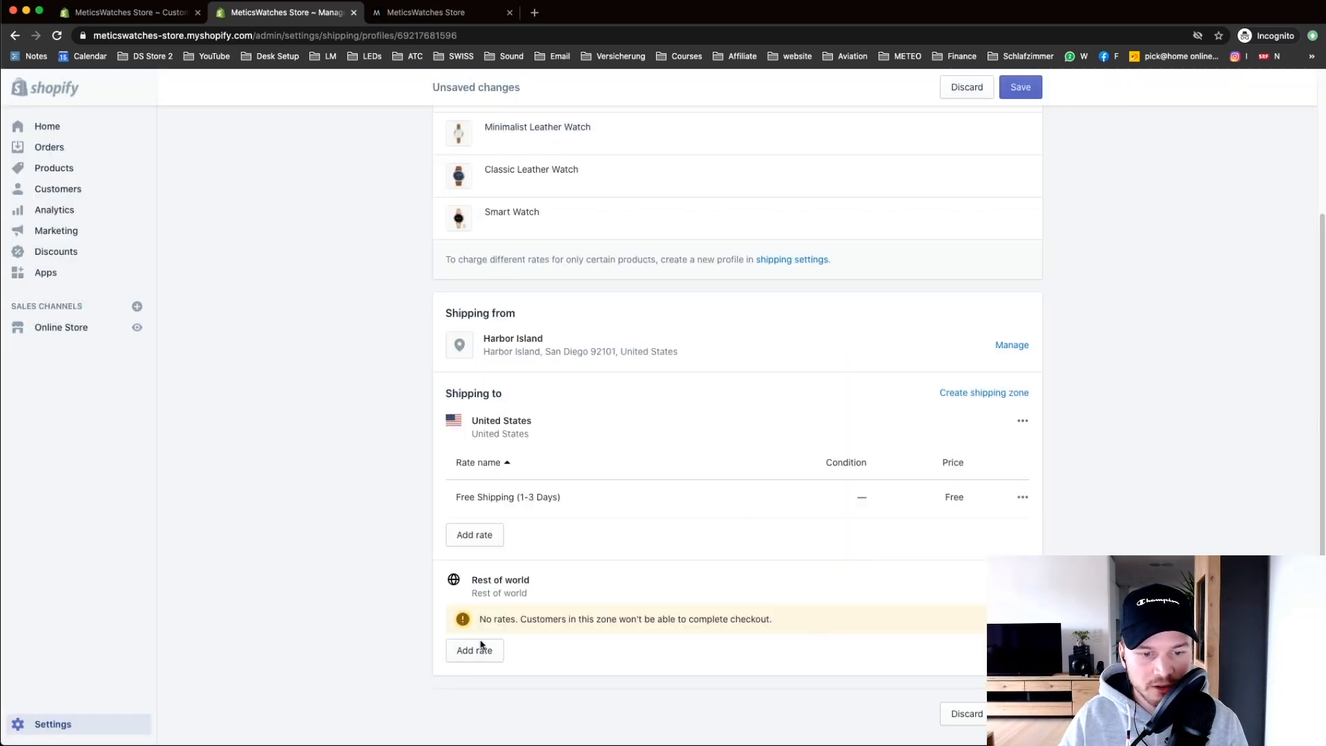
left_click(478, 649)
left_click(559, 419)
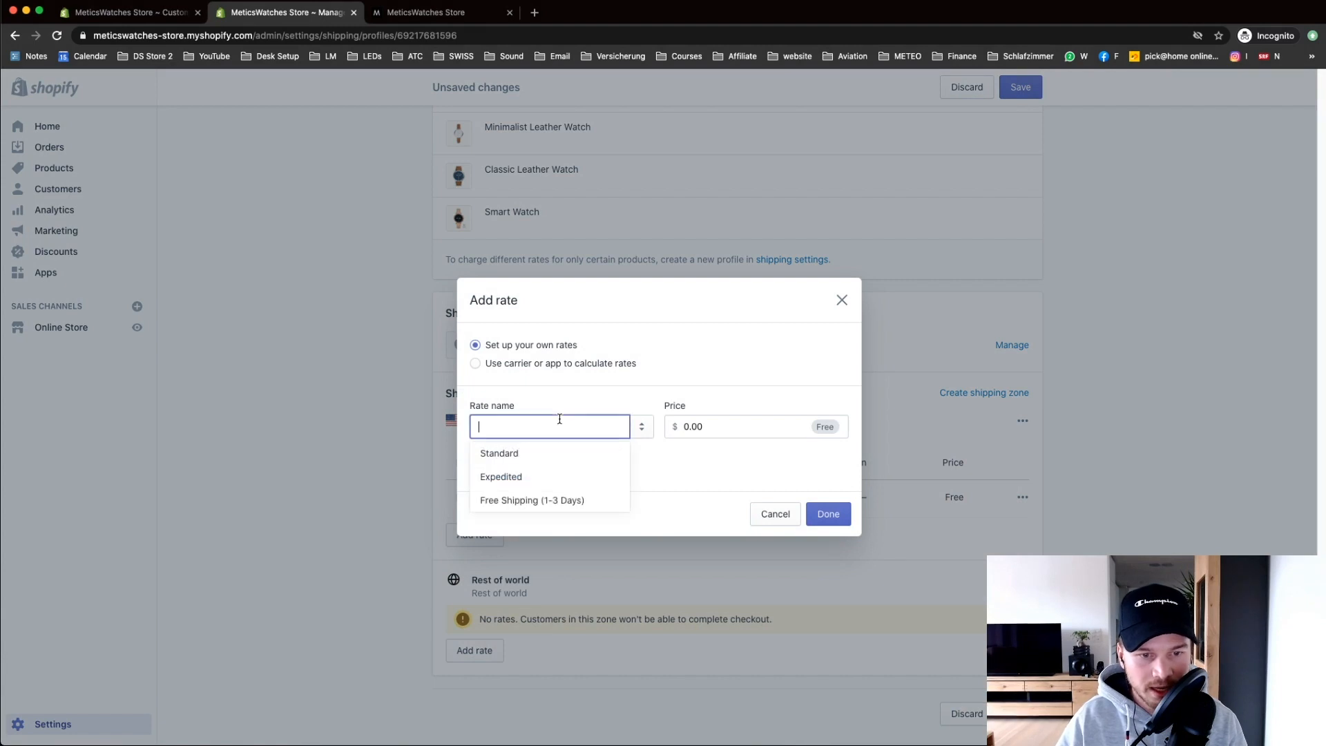
left_click(490, 504)
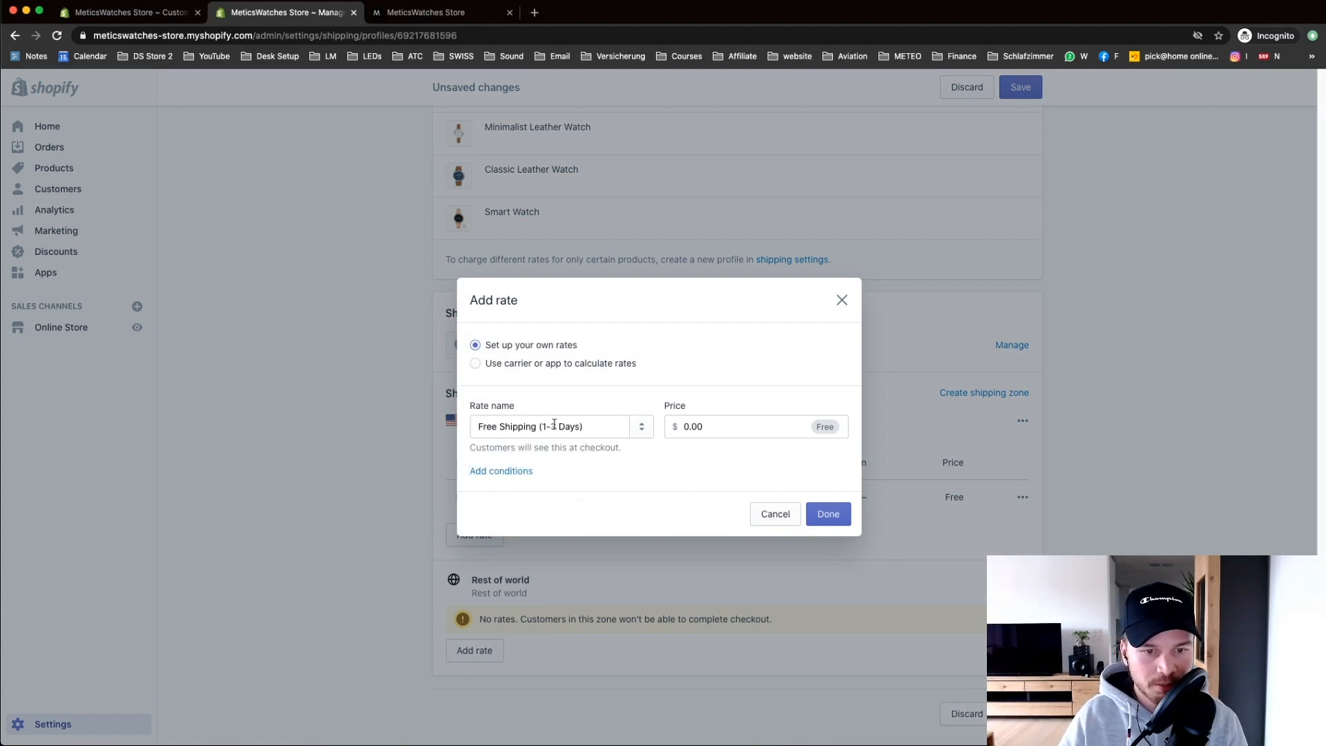
Step: Rename the rate to Free Shipping (5-12 Days) at 0.00, confirm it, and save the profile
left_click(548, 424)
key("BackSpace")
type("5")
key("Right")
key("Right")
key("BackSpace")
type("12")
left_click(713, 404)
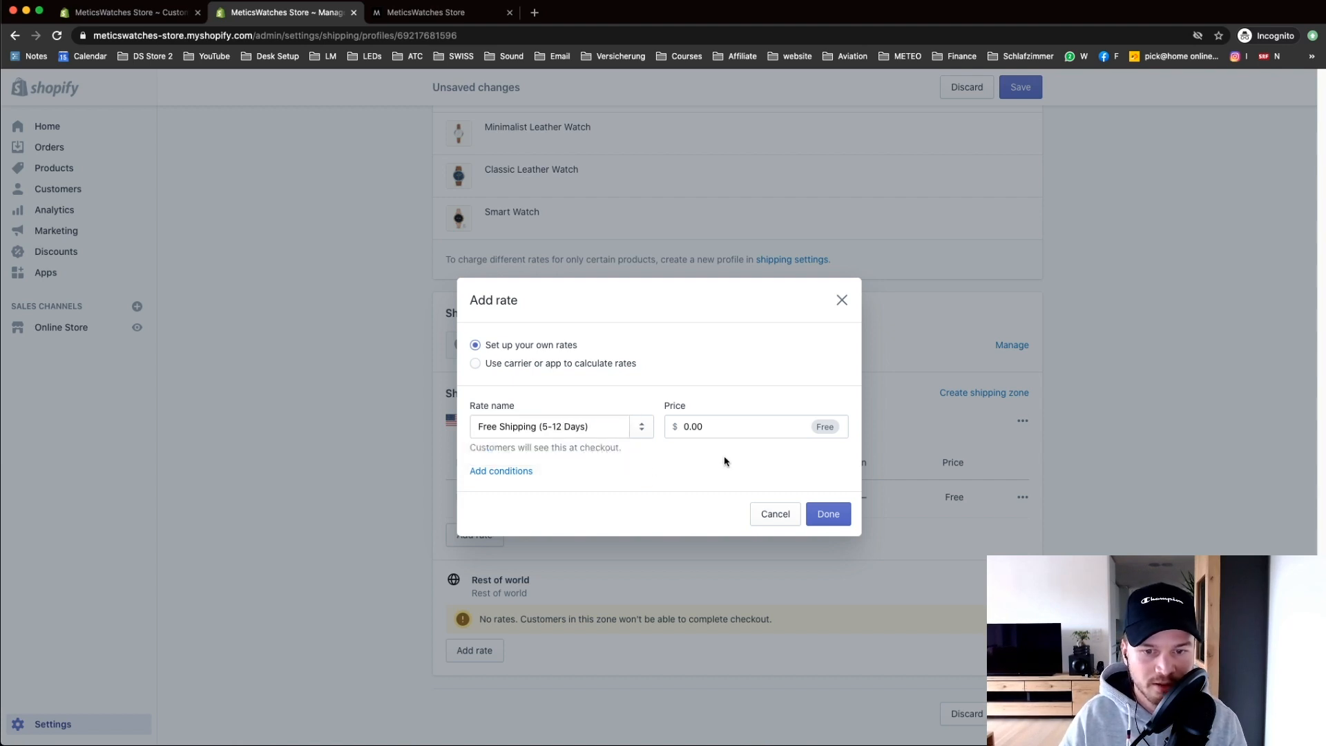
left_click(721, 423)
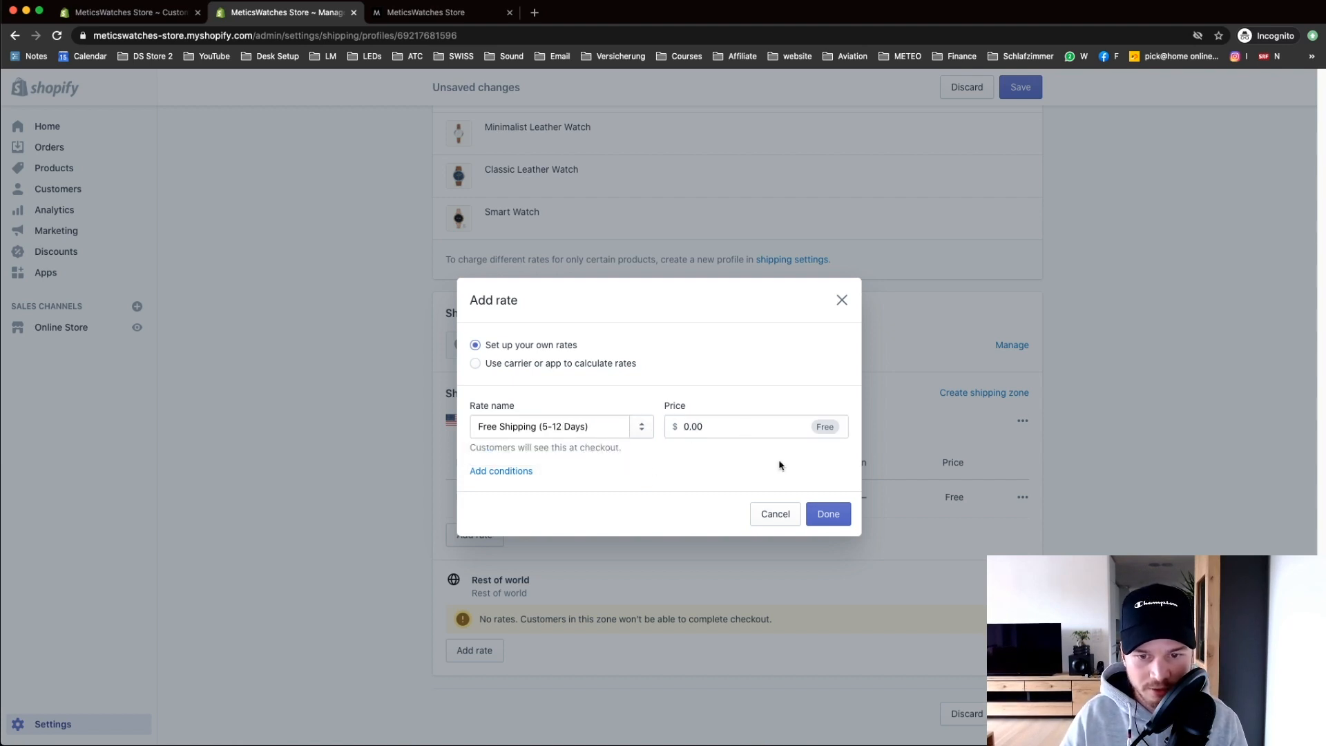
left_click(830, 513)
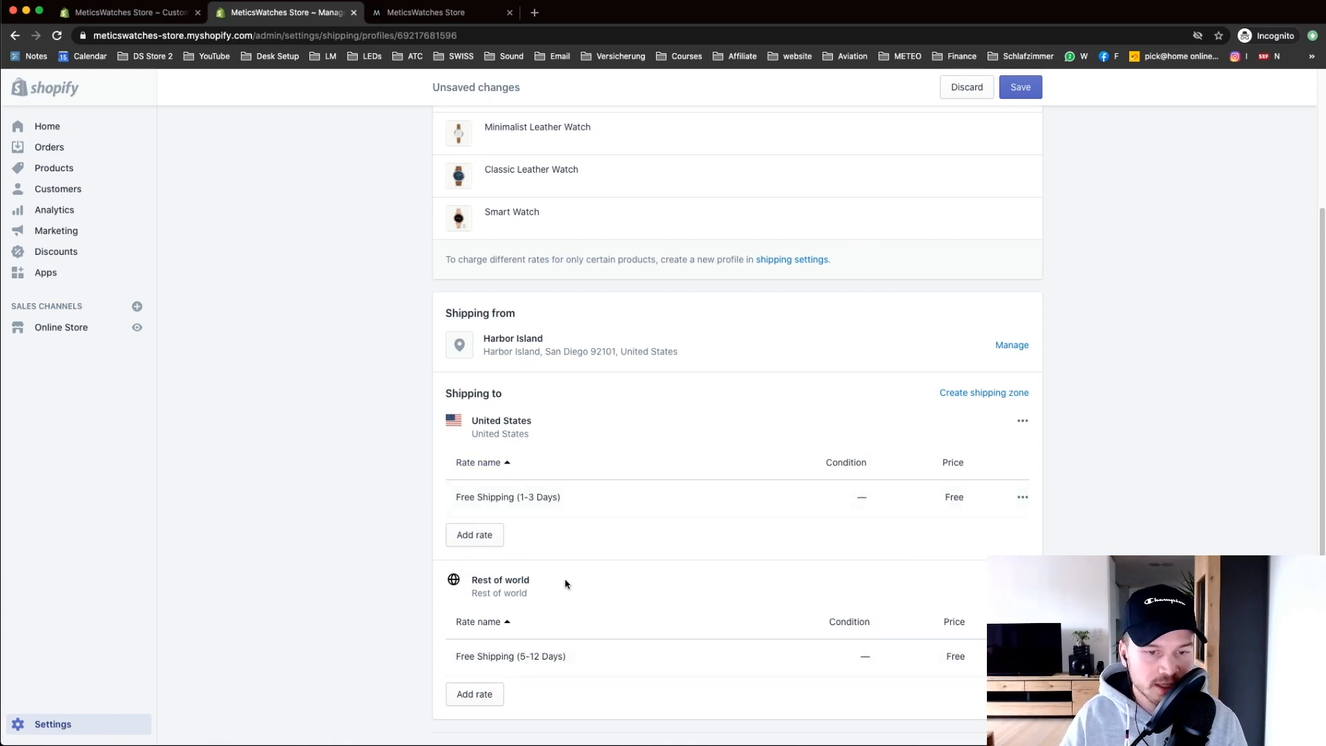
scroll(1063, 391, "up", 3)
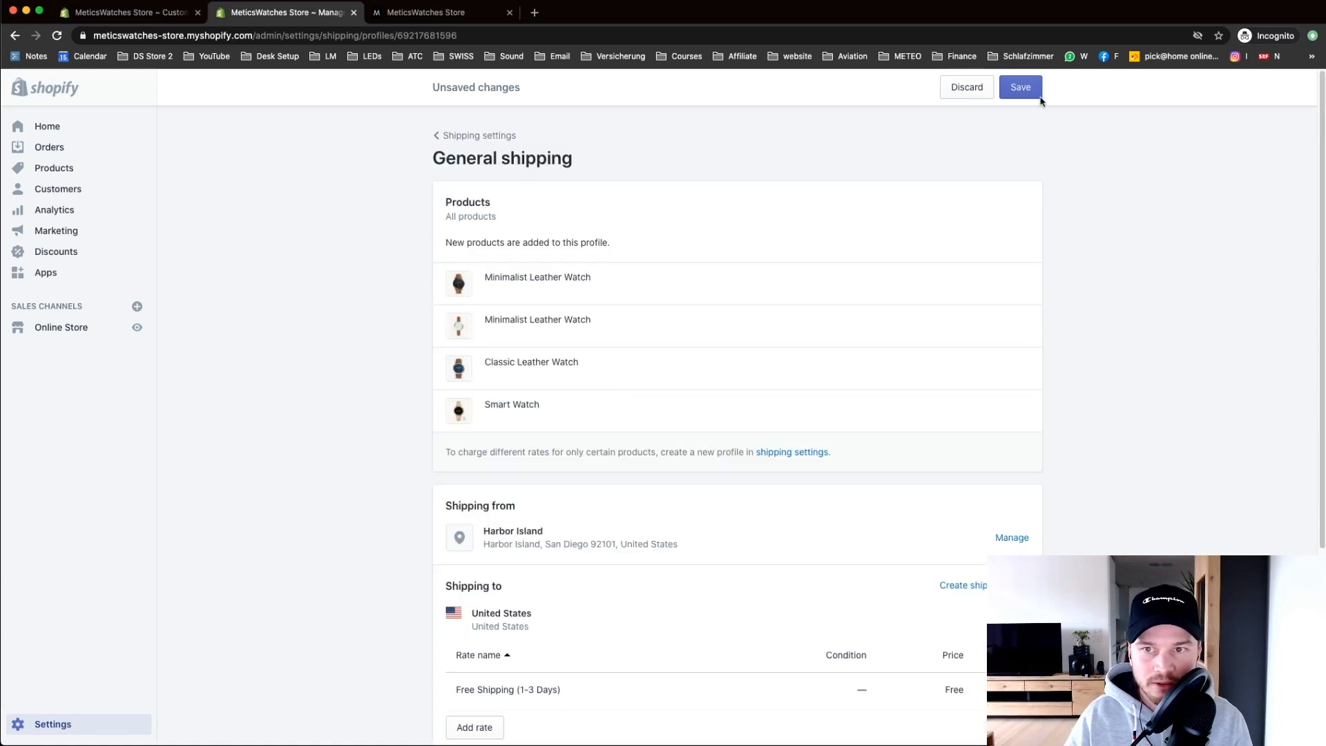
left_click(1021, 88)
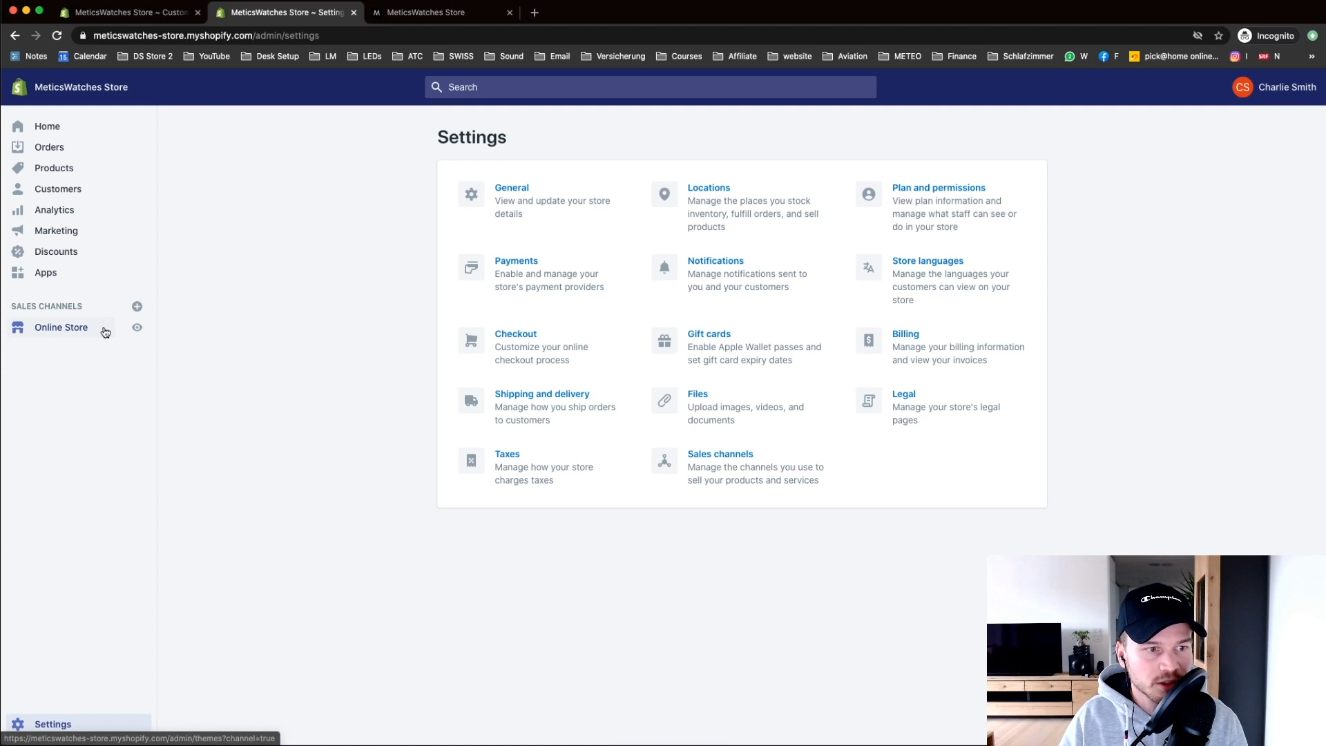
Step: View the live storefront in a new tab, check its web address, then open Online Store themes
left_click(138, 329)
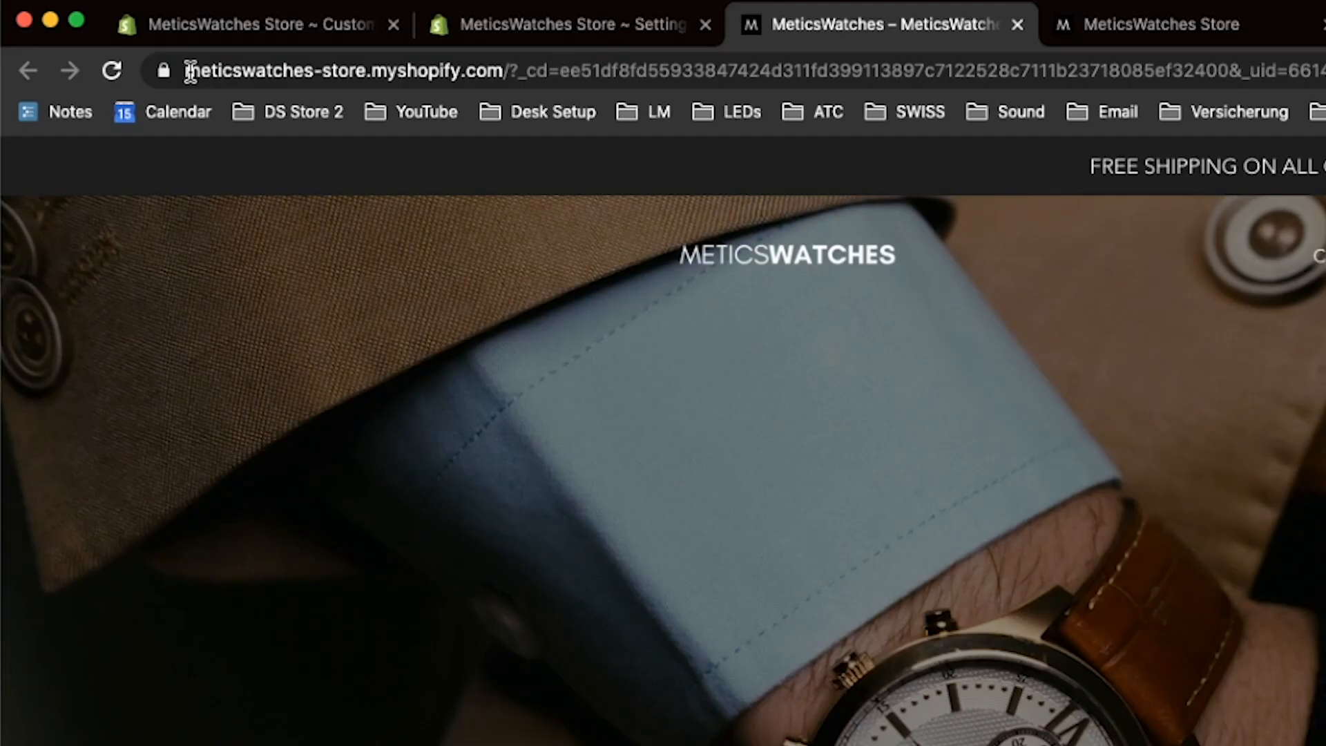
left_click_drag(93, 36, 201, 35)
left_click_drag(402, 71, 507, 70)
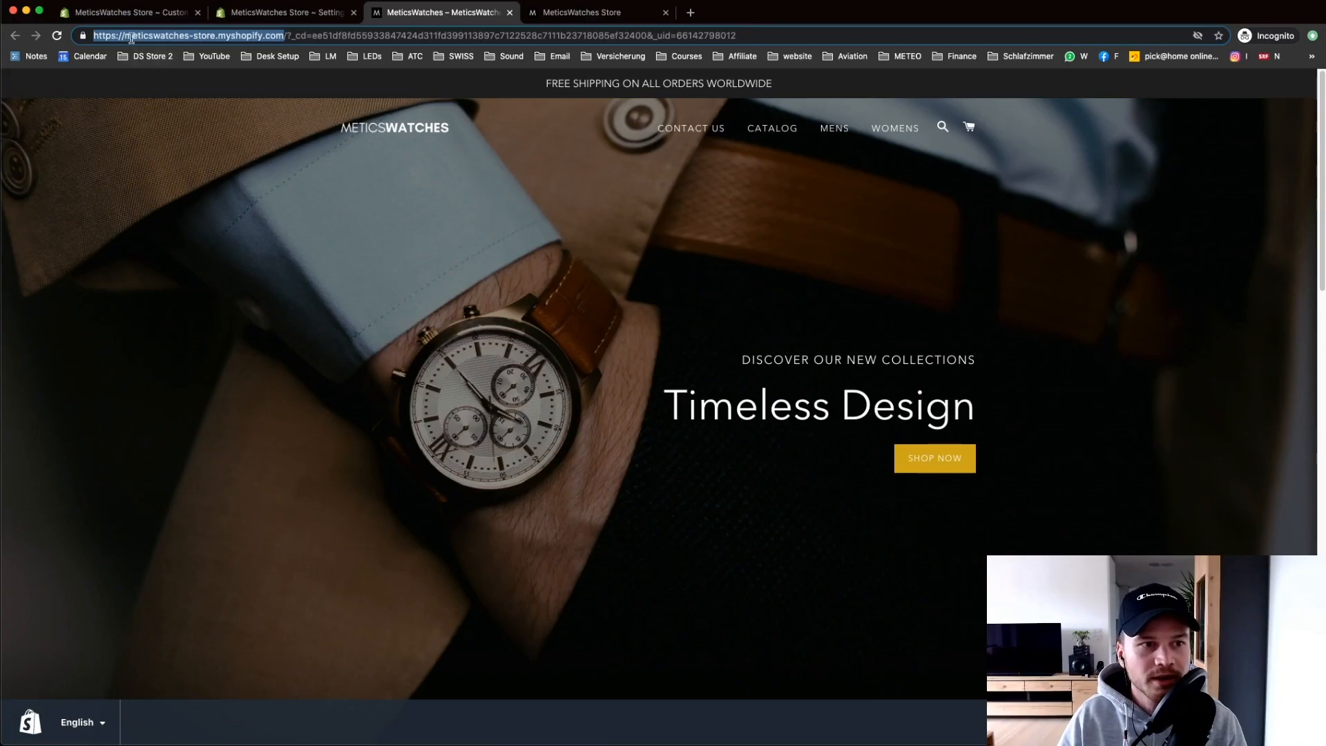
left_click(128, 38)
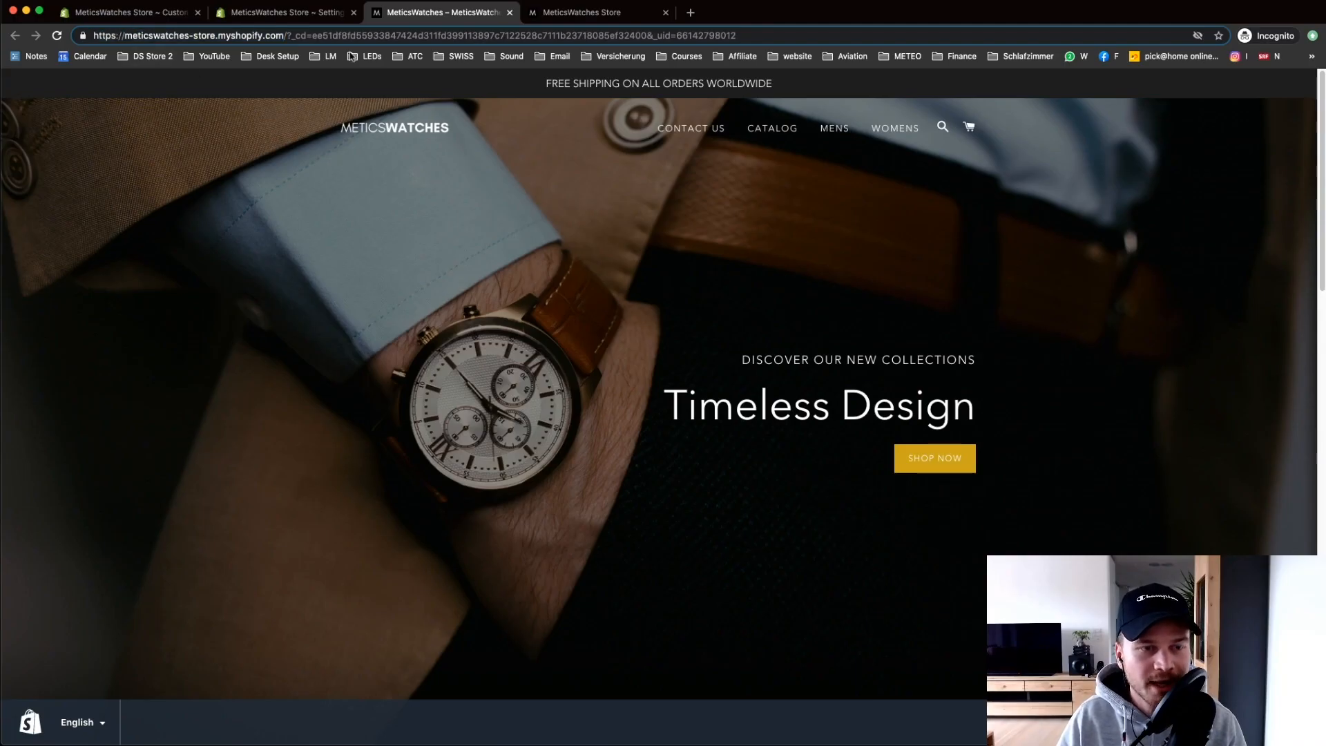
left_click(141, 13)
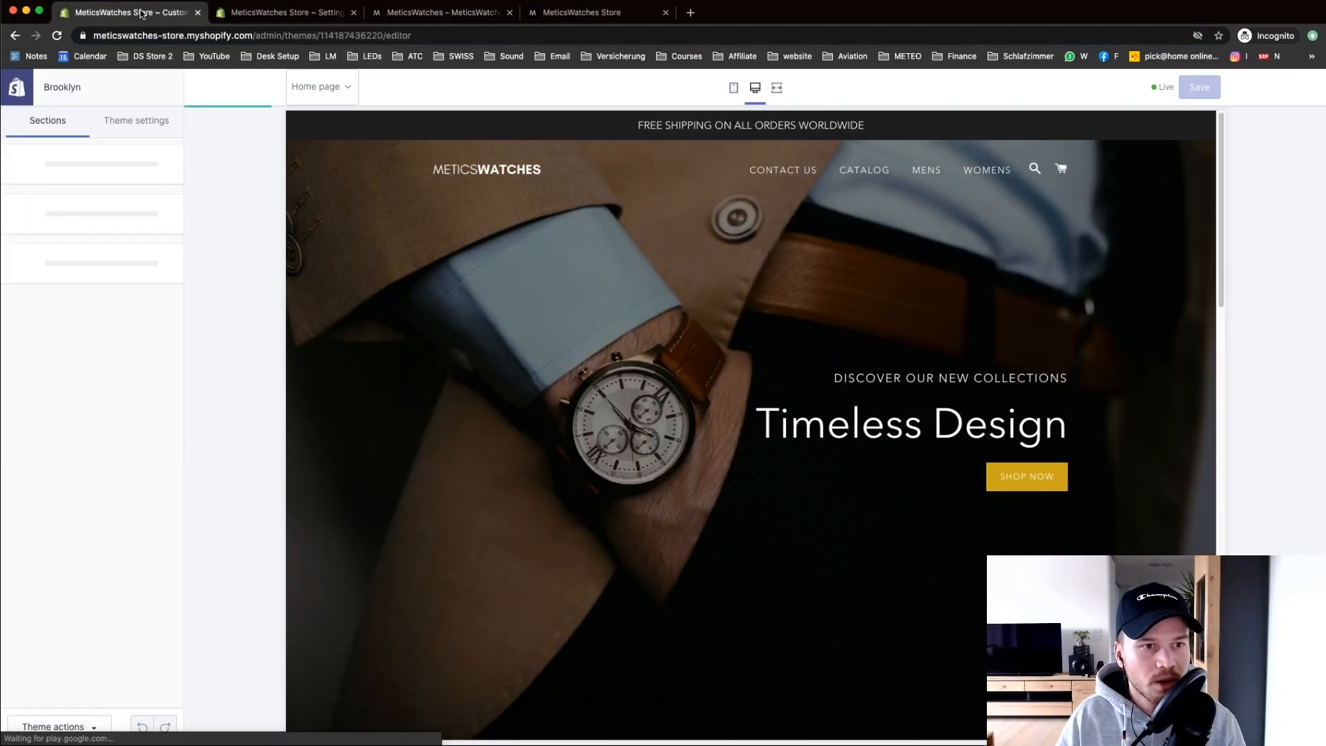
left_click(236, 13)
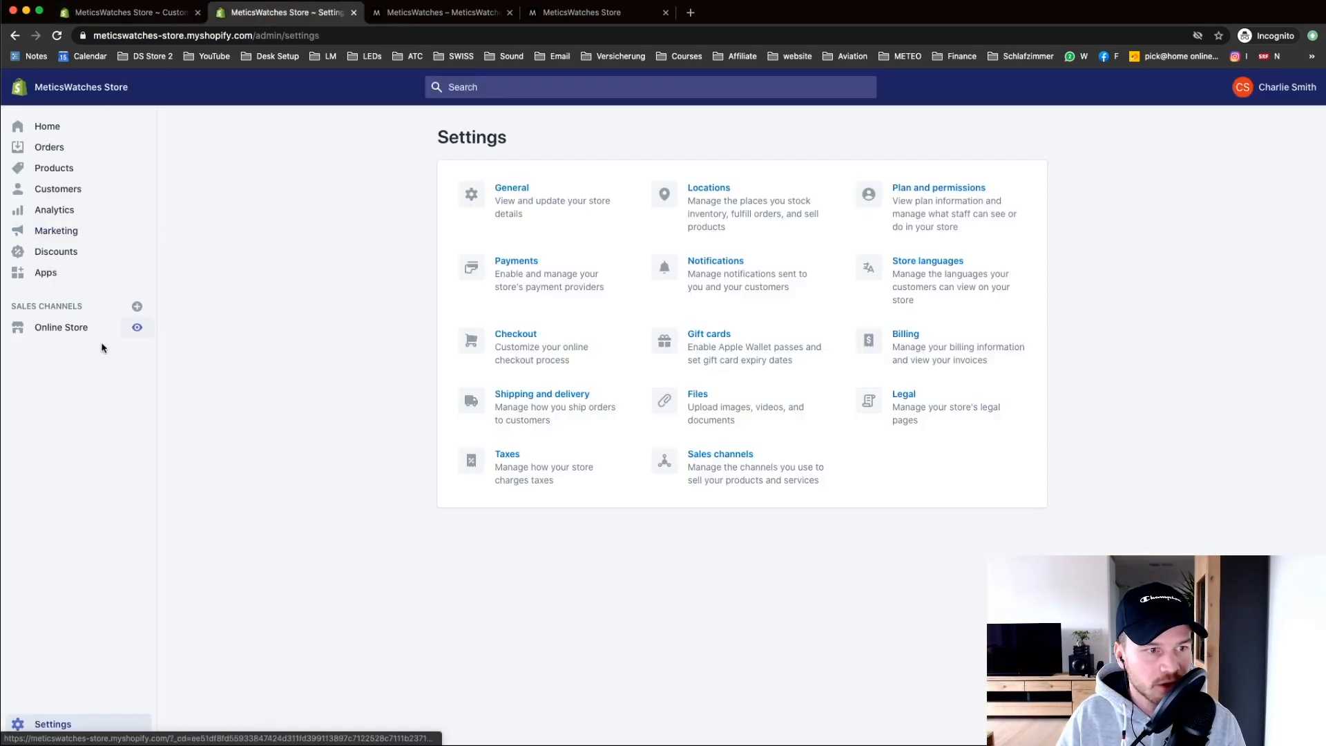
left_click(64, 329)
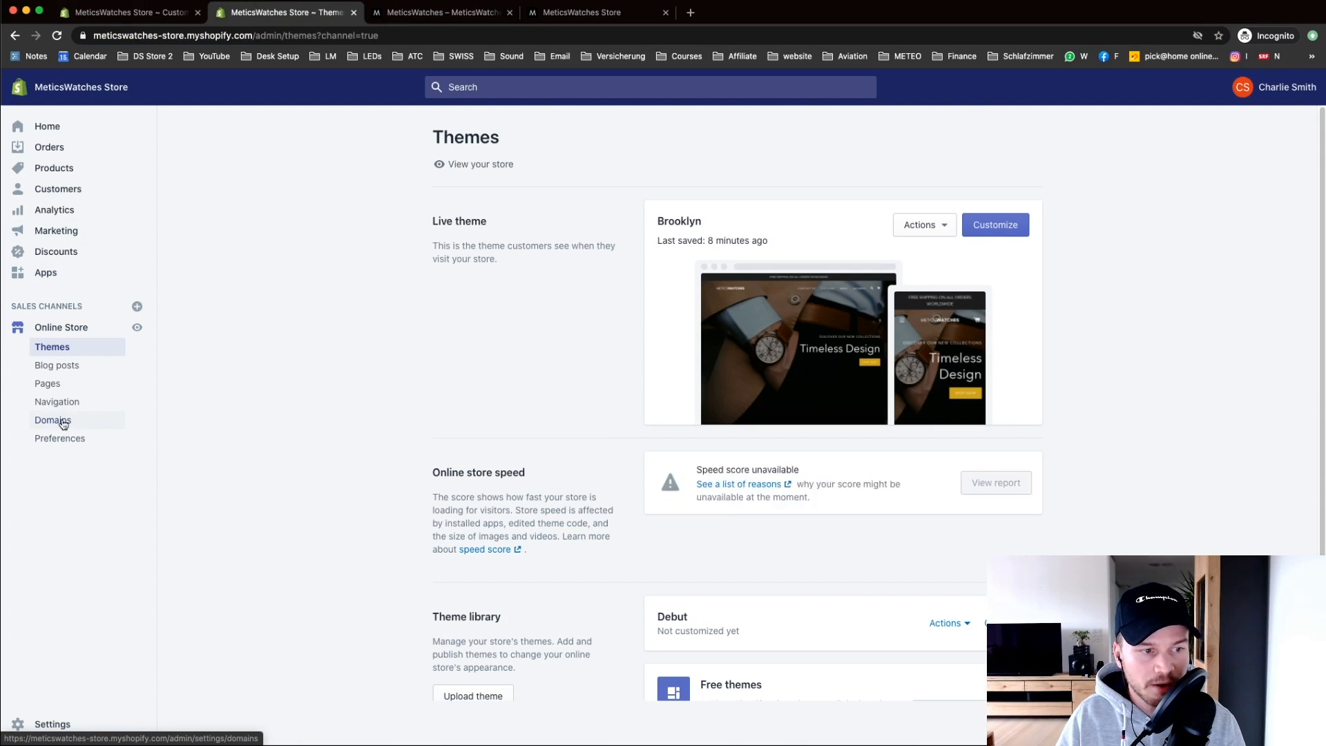
Step: Search 'meticswatches' under Domains > Buy new domain to see prices, then go to Home
left_click(60, 422)
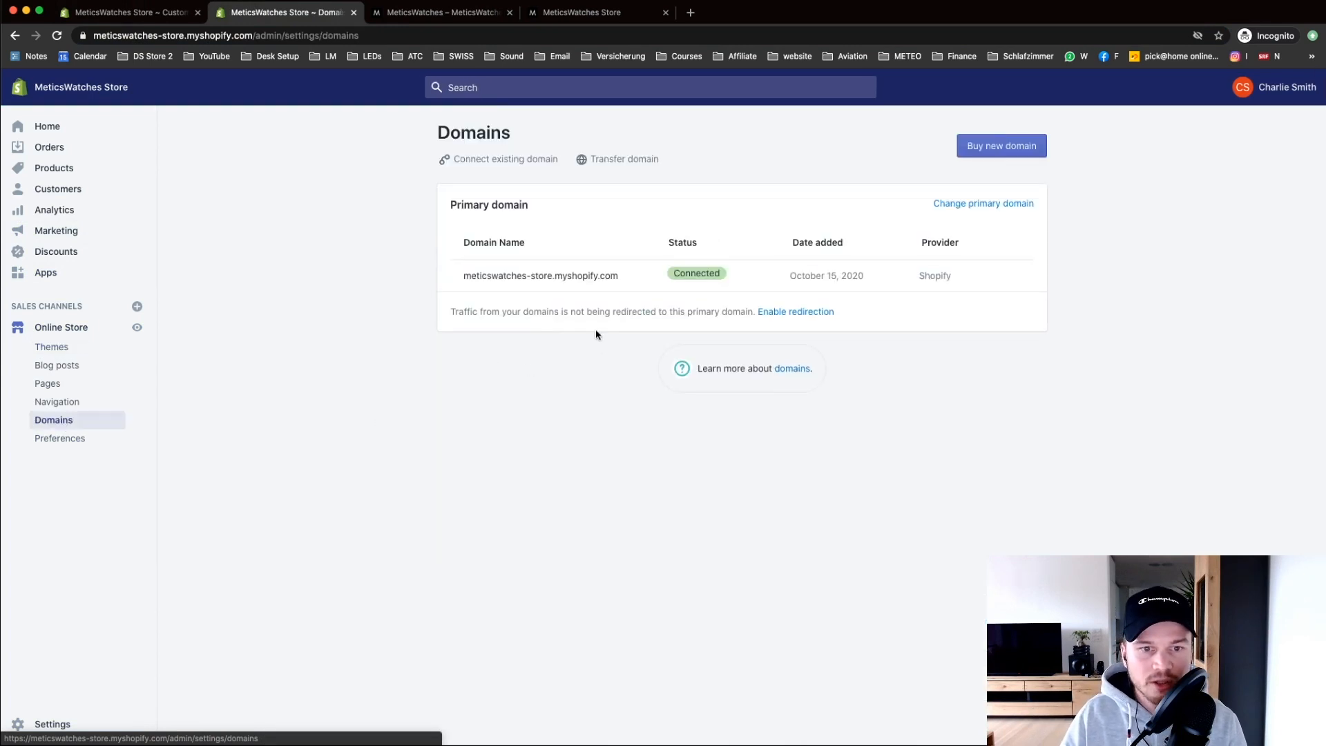
left_click(972, 150)
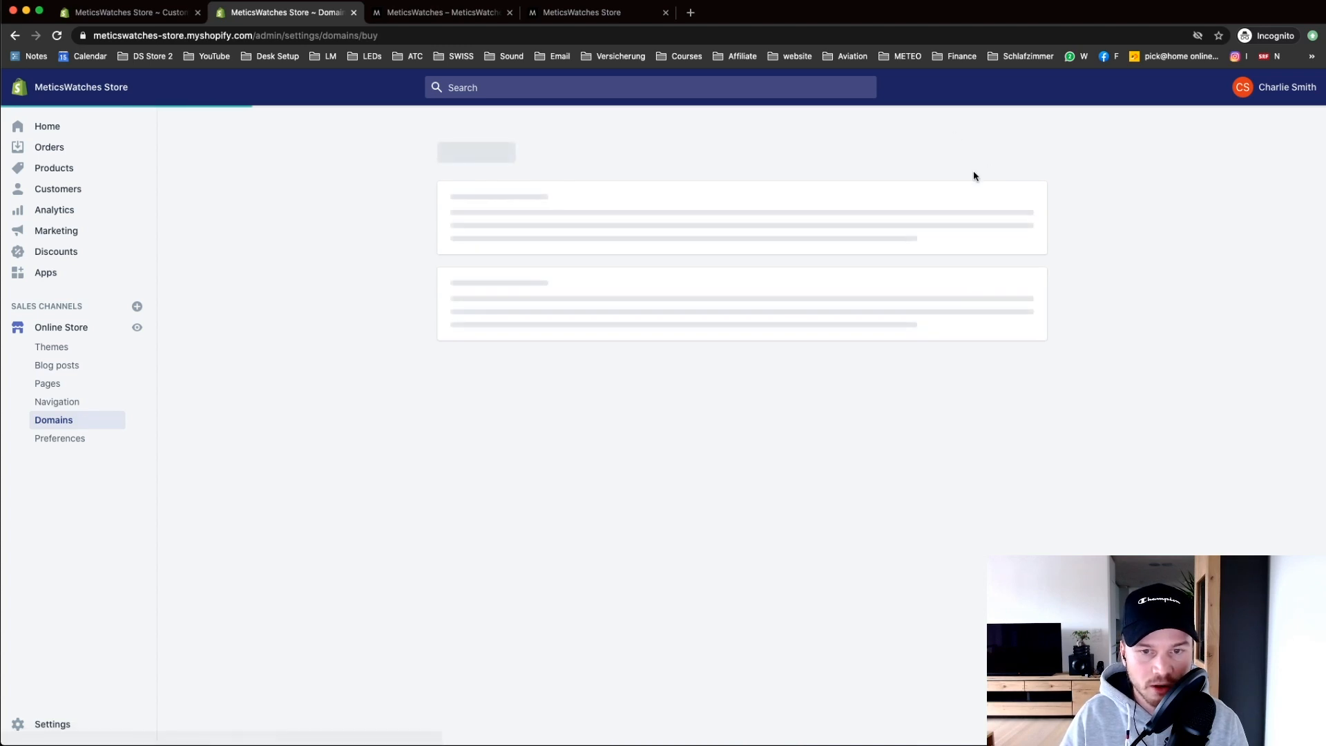
left_click(483, 131)
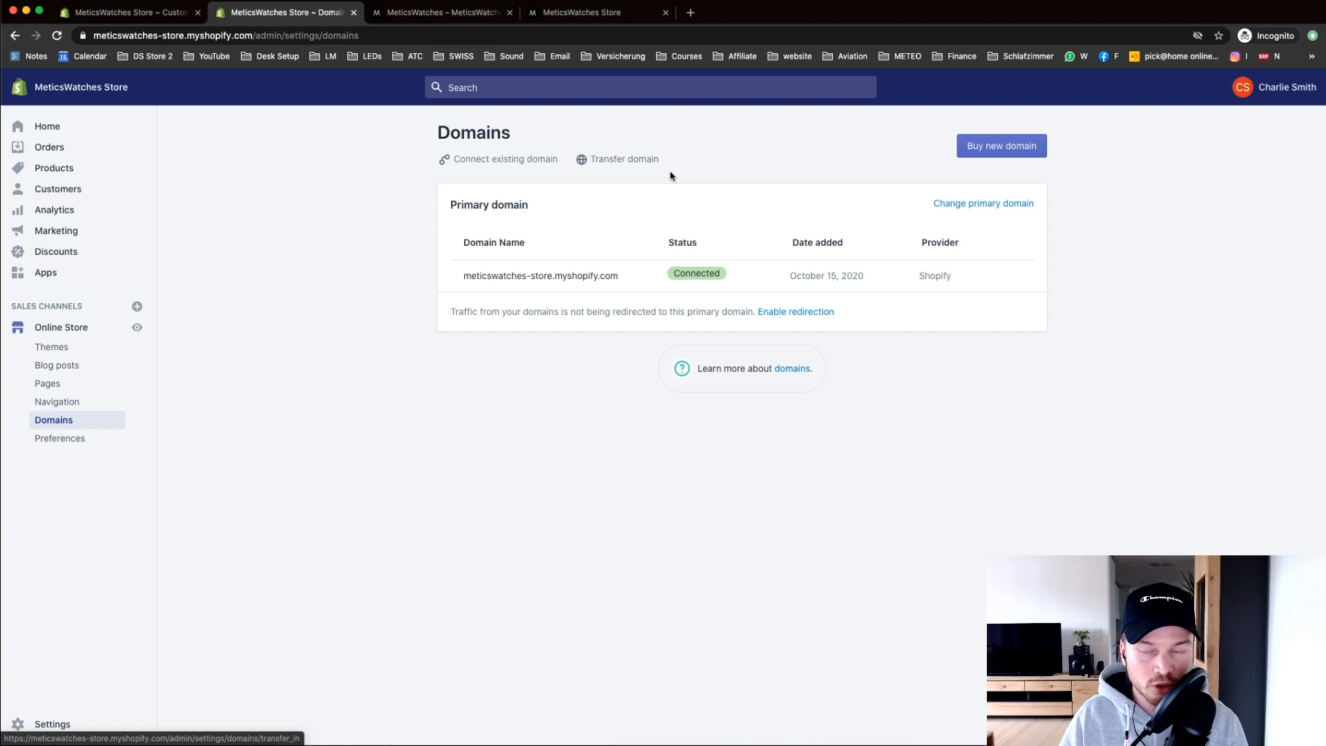
left_click(996, 152)
left_click(688, 266)
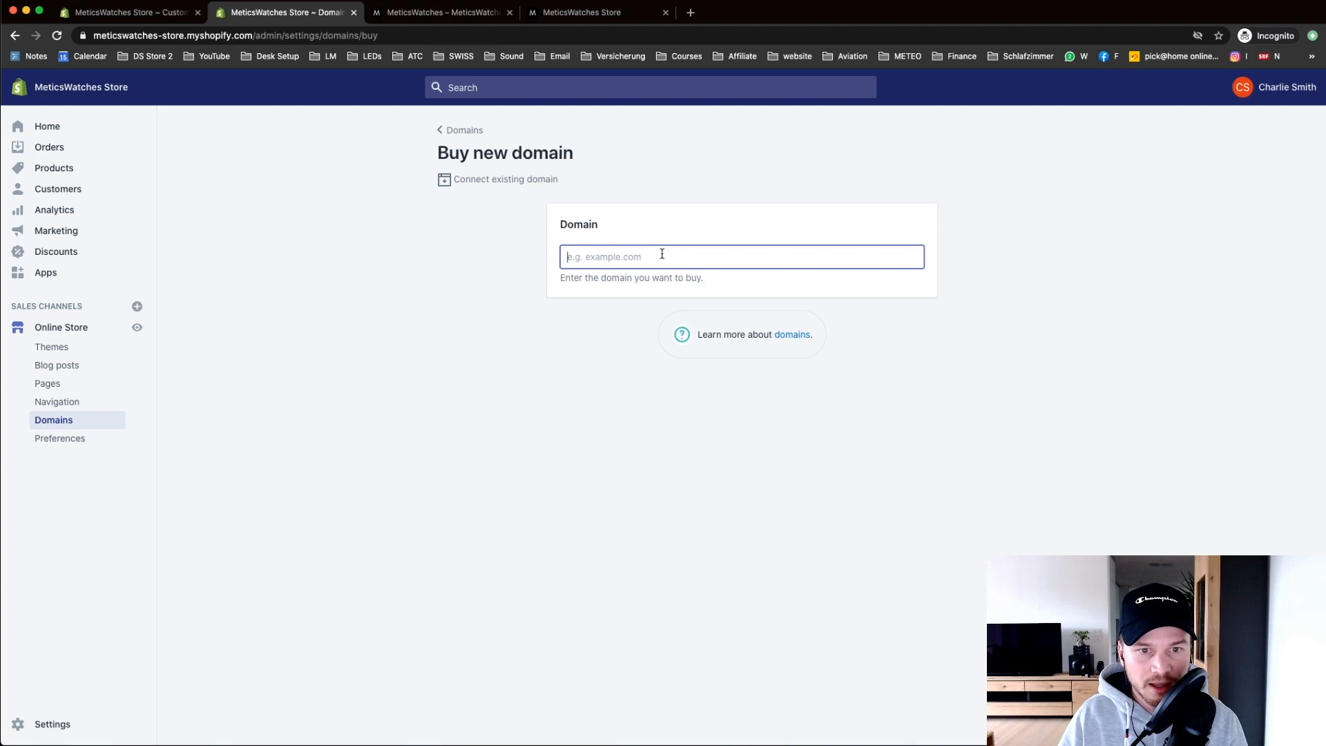
type("metics")
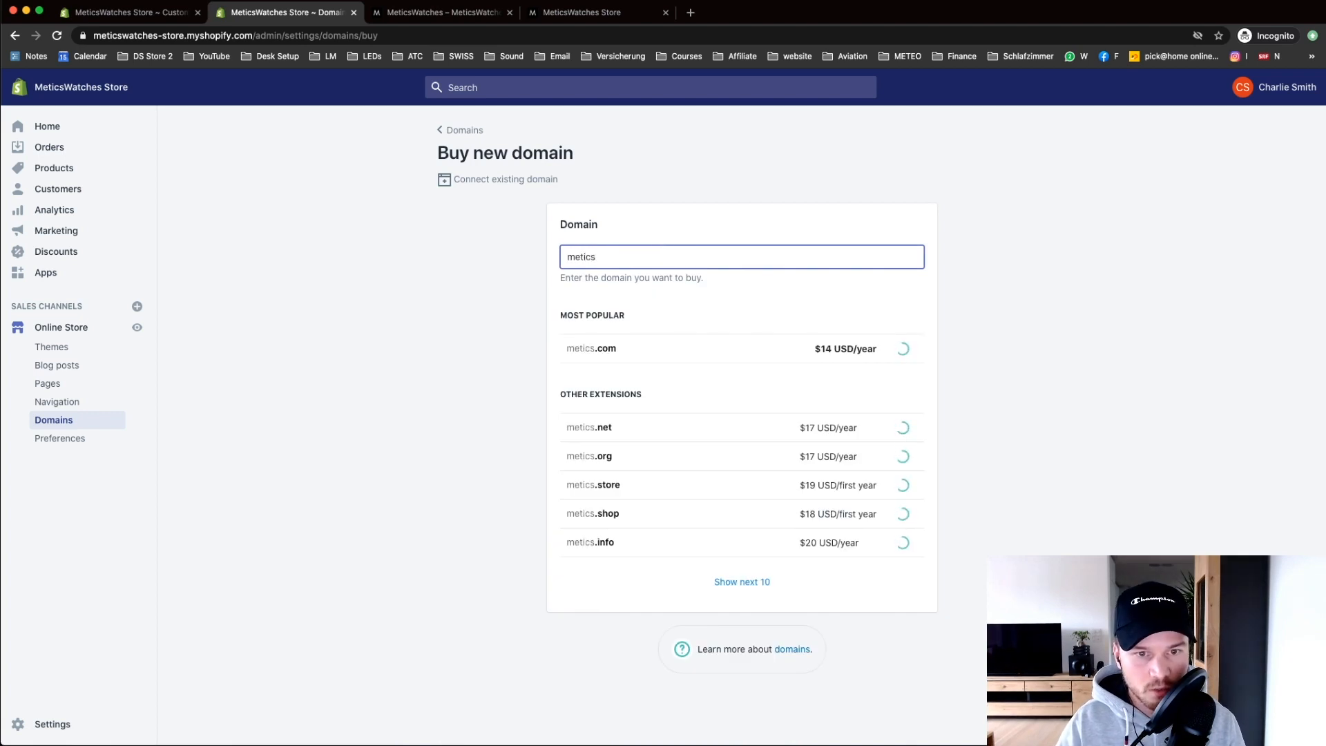
type("watches")
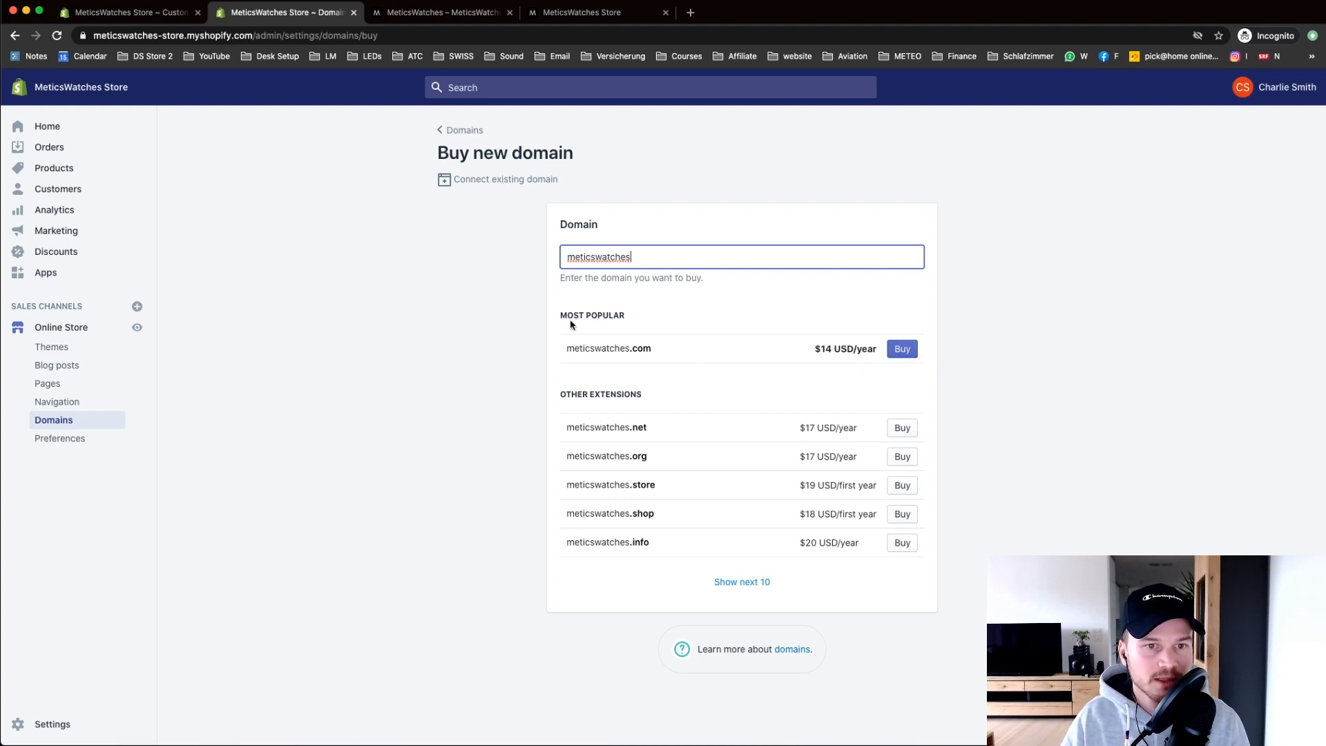
left_click(580, 13)
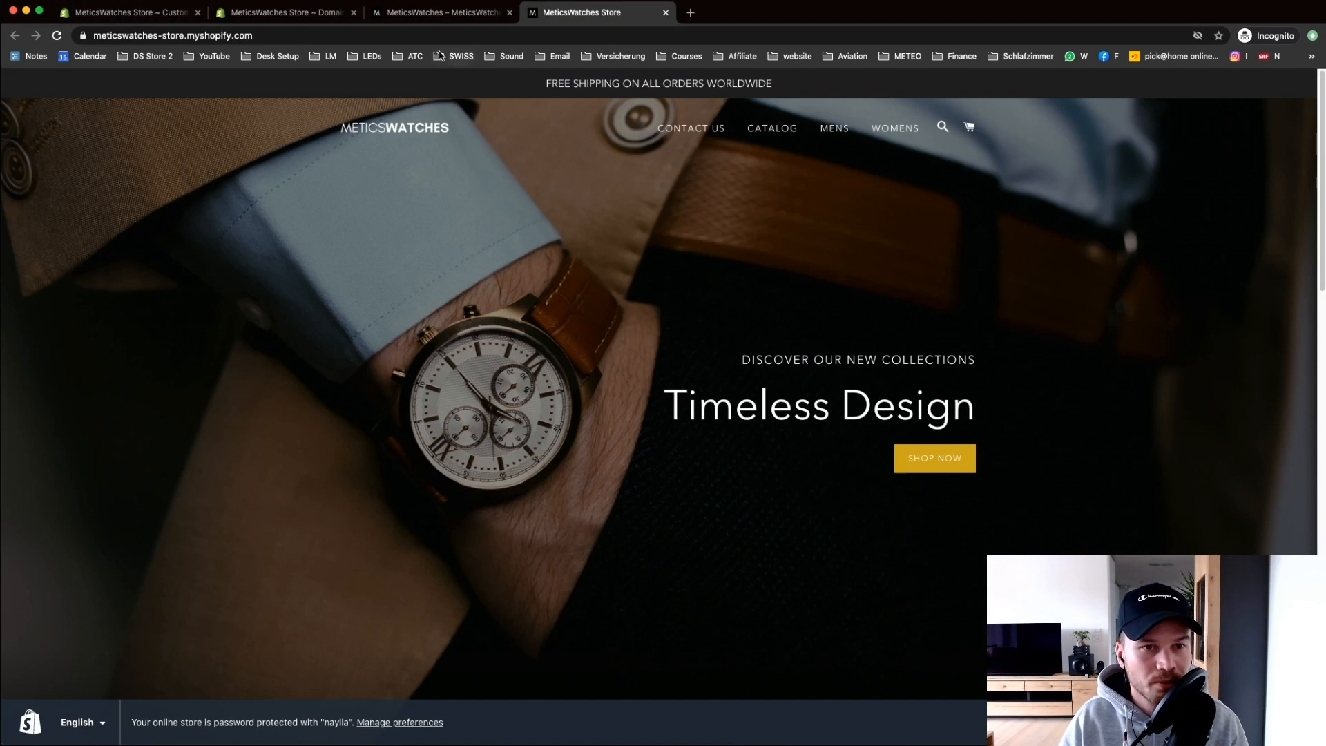
left_click(425, 13)
left_click(243, 13)
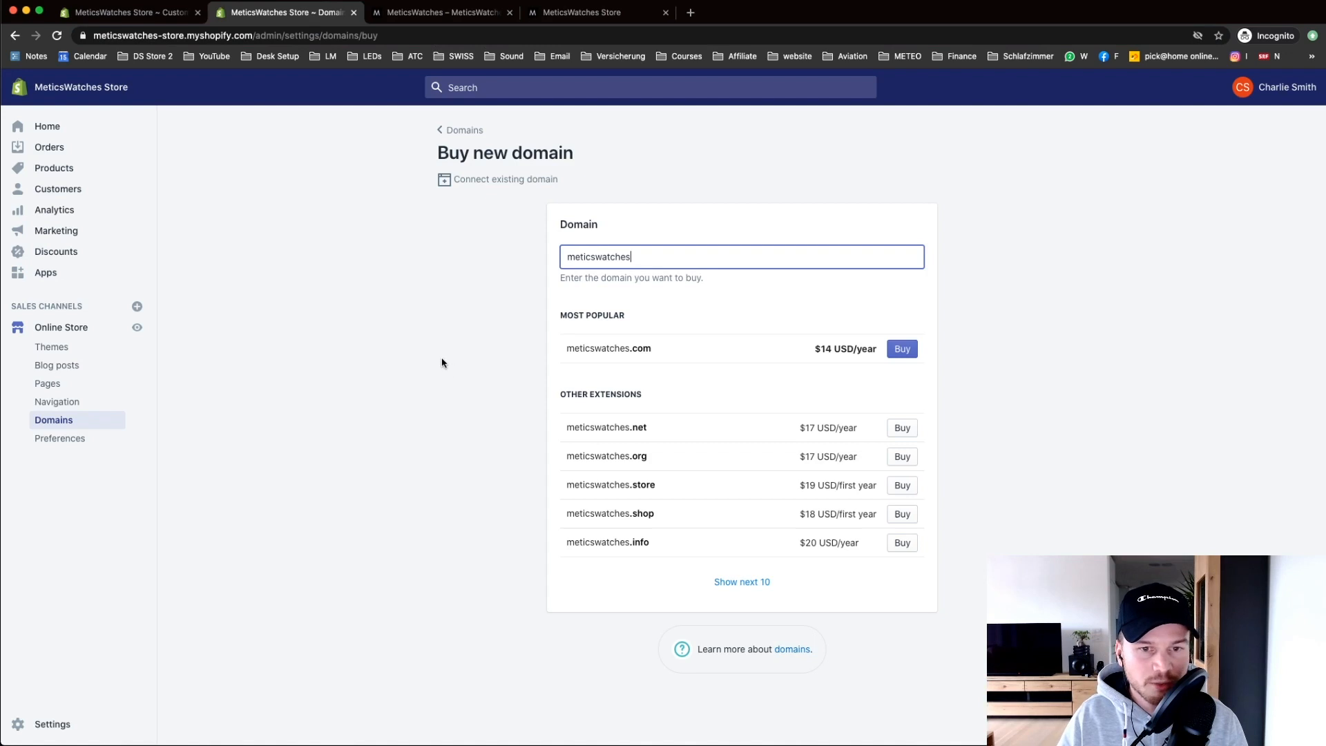
left_click(52, 133)
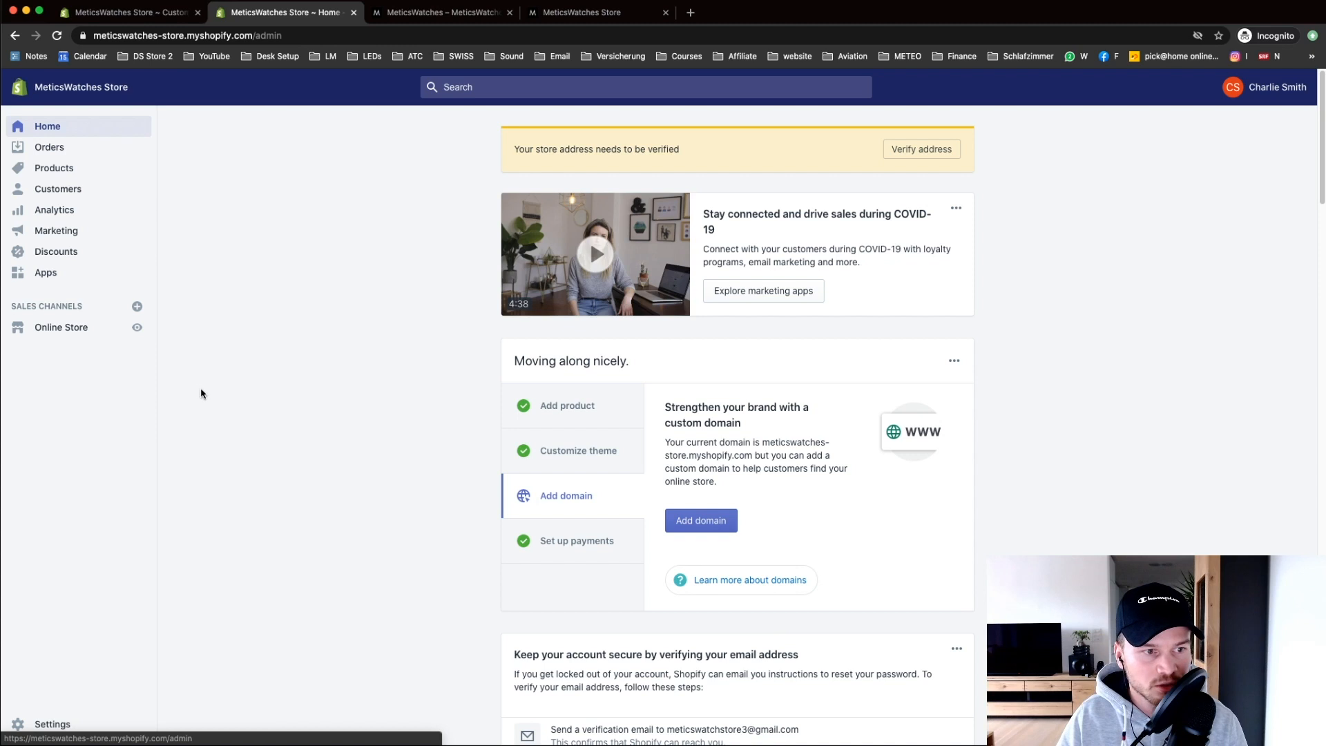
Step: On the live storefront, add the Classic Leather Watch ($160.00) to the cart and check out
left_click(136, 327)
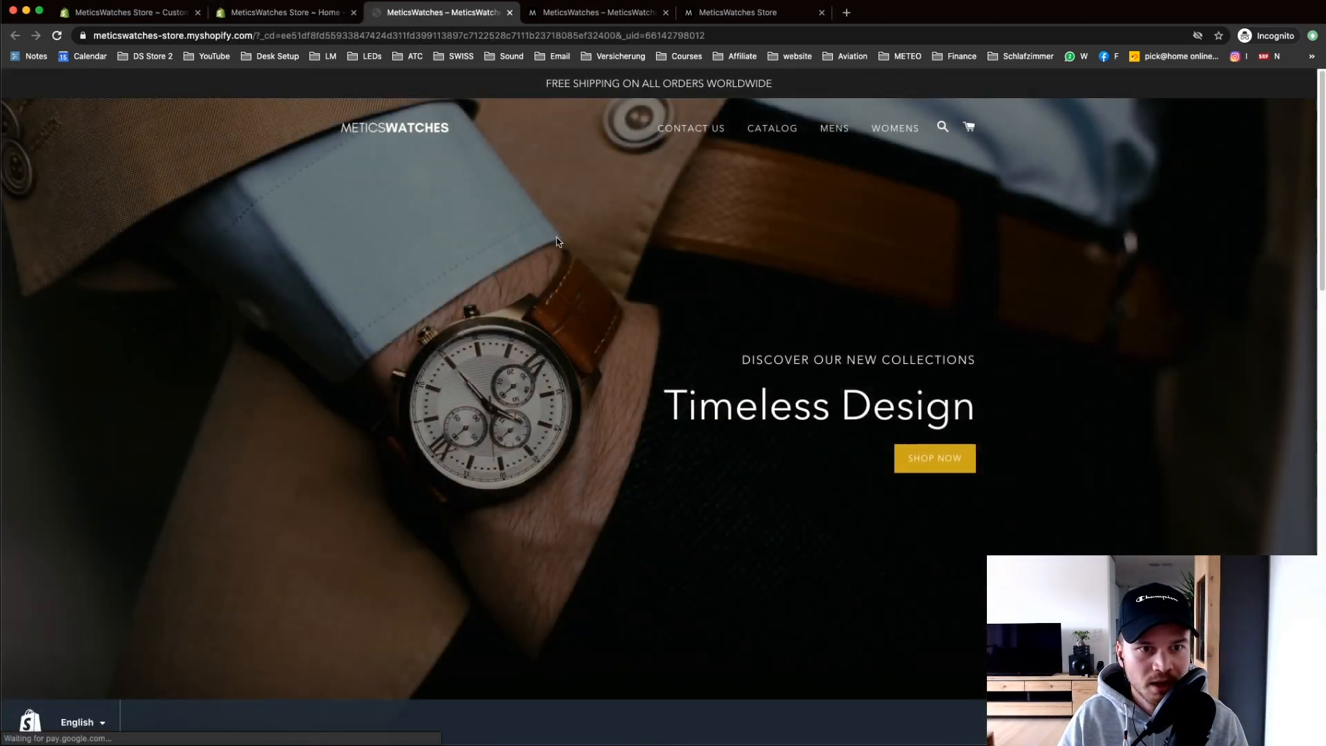
scroll(840, 434, "down", 9)
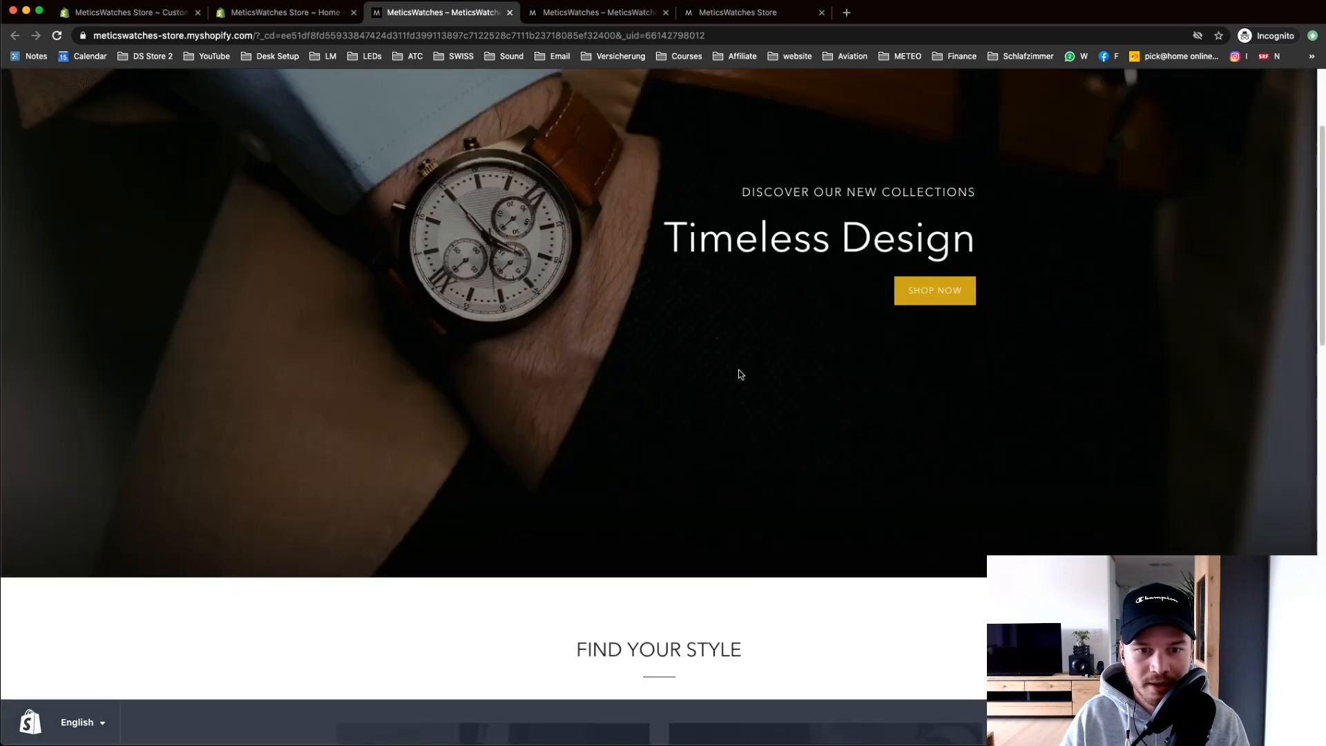
scroll(589, 318, "down", 3)
left_click(442, 442)
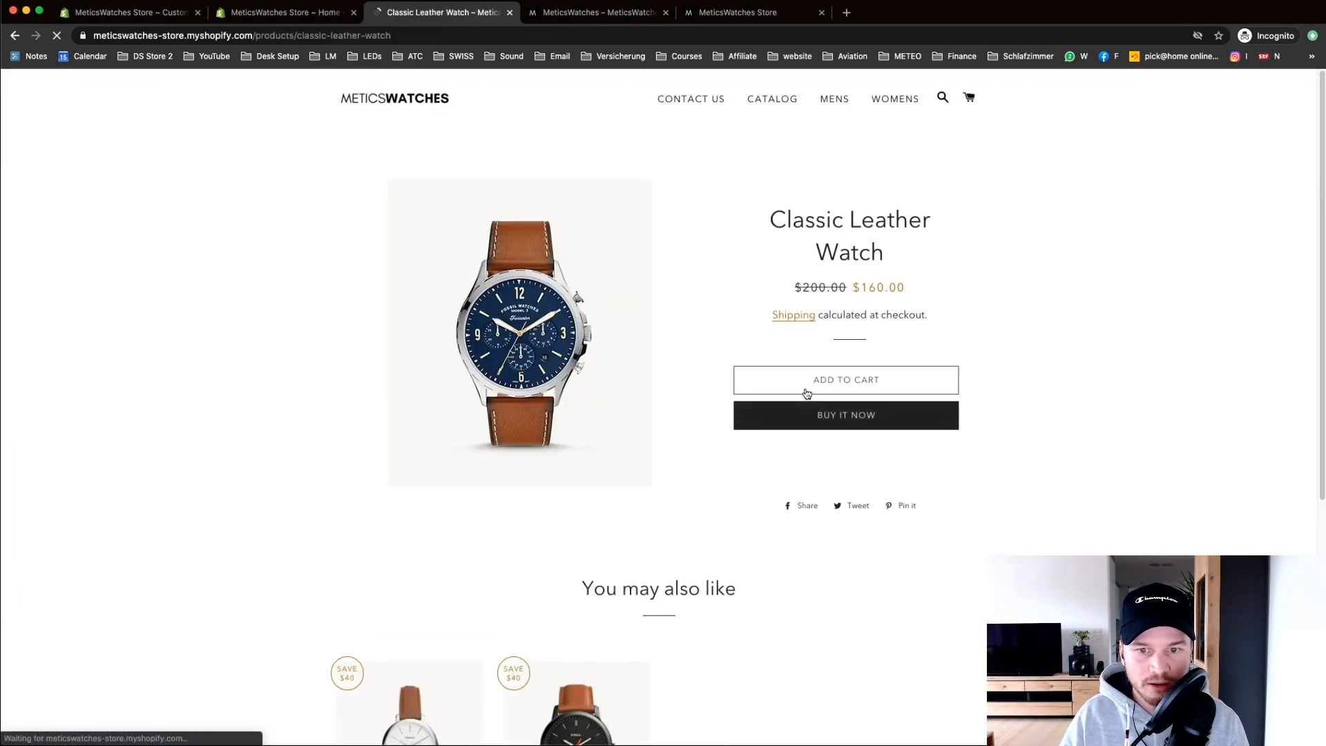
left_click(870, 382)
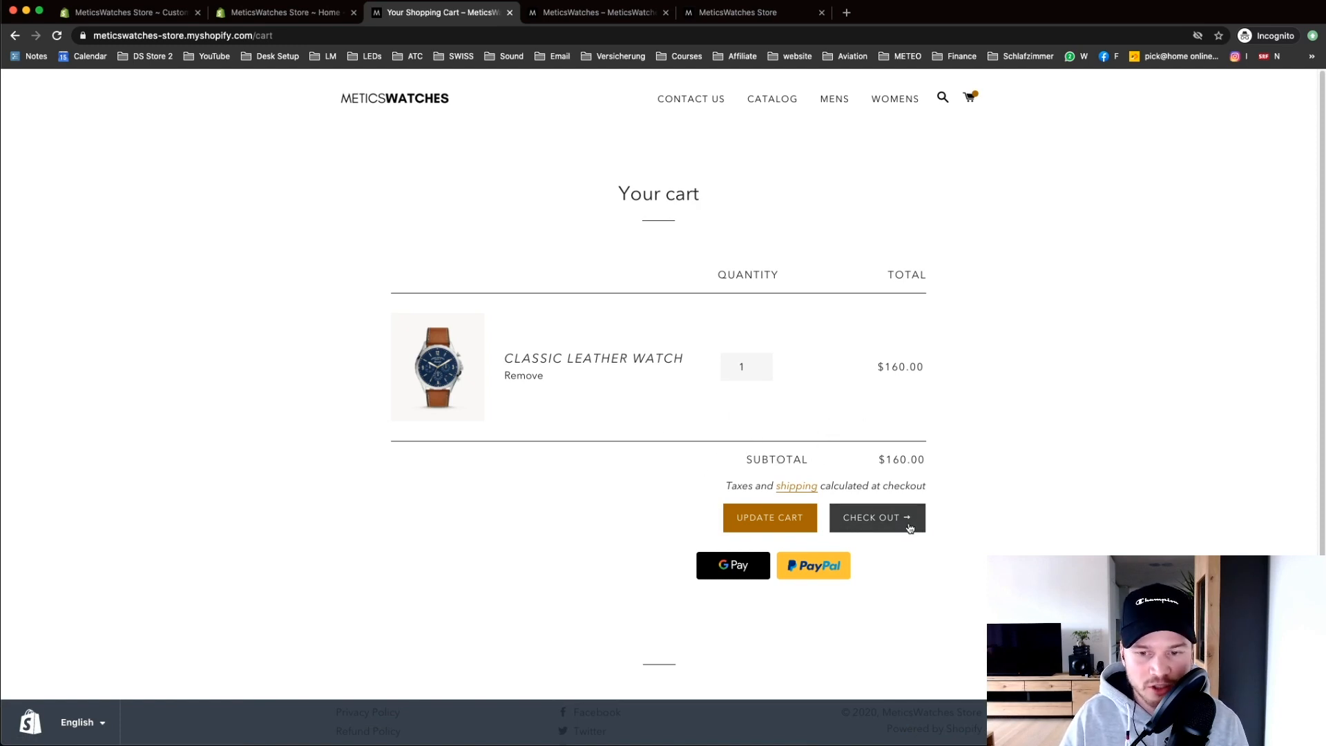
left_click(872, 527)
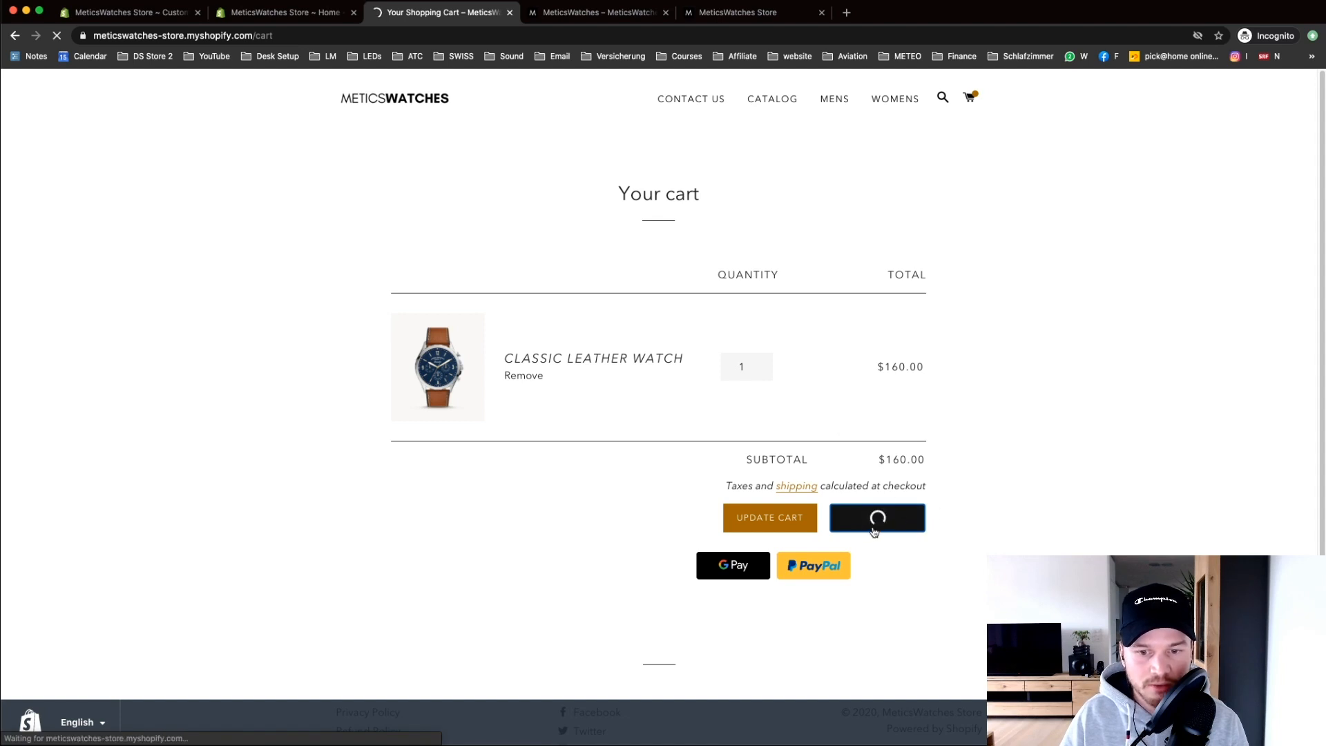